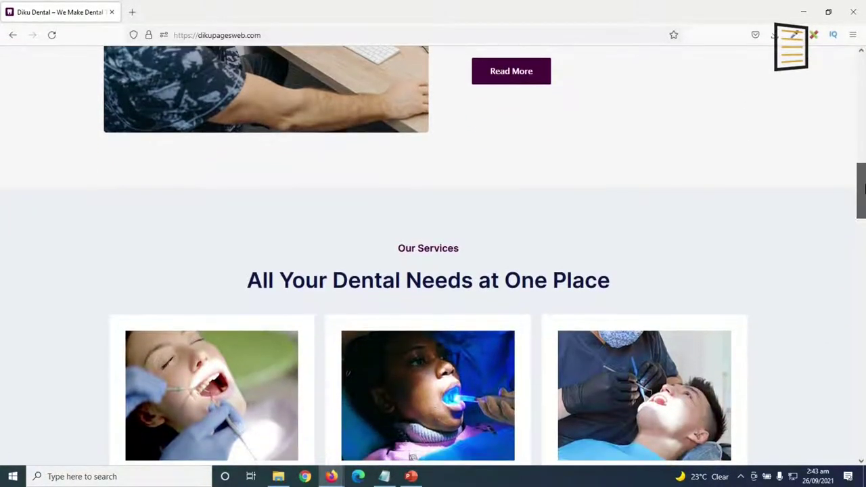
Browse the Diku Dental homepage, then go to its Book an Appointment page.
drag(864, 189, 864, 214)
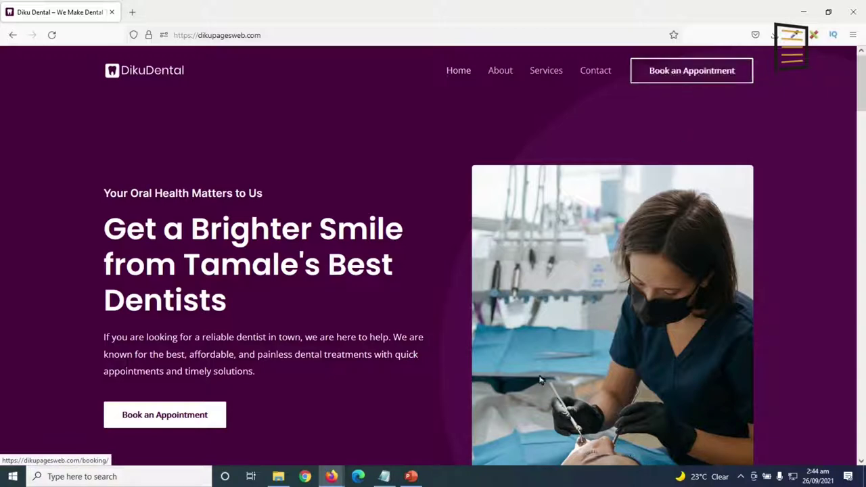
drag(860, 84, 861, 343)
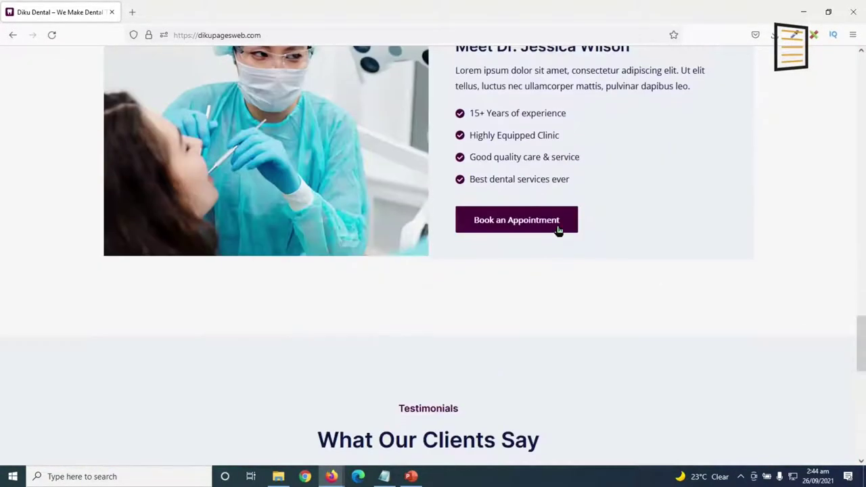
key(Home)
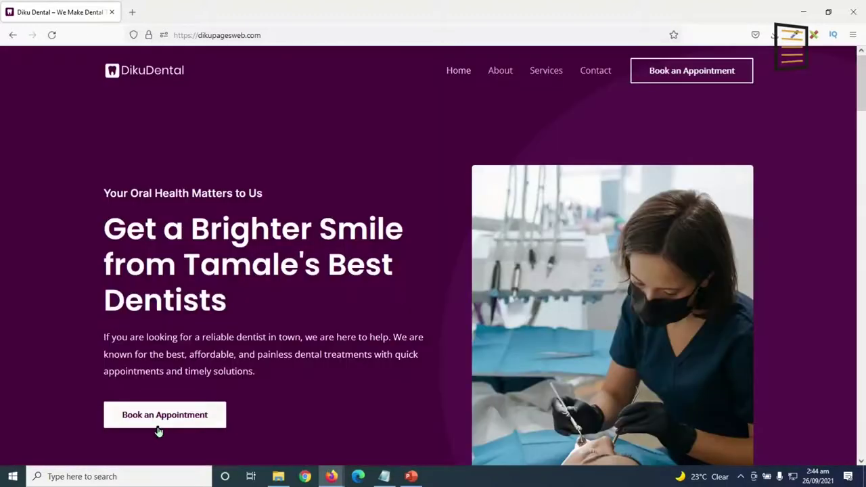
click(159, 429)
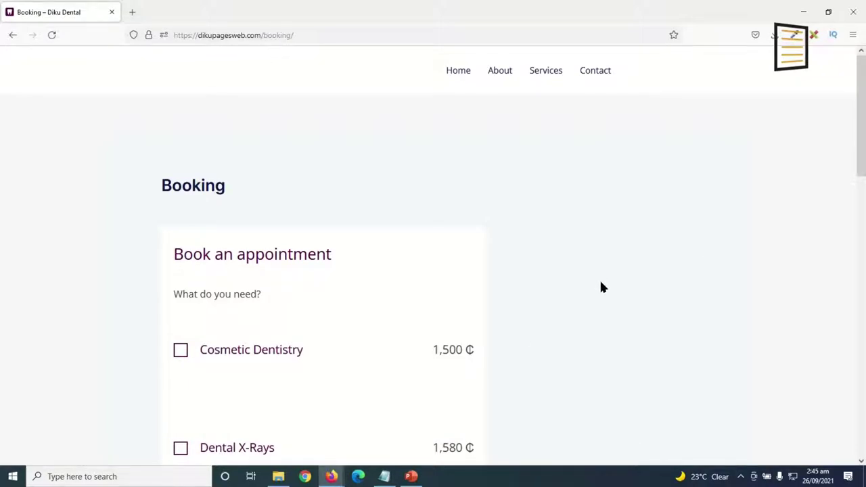
Select Cosmetic Dentistry and Teeth Whitening for a 2,400 ₵ subtotal.
scroll(474, 250, down, 5)
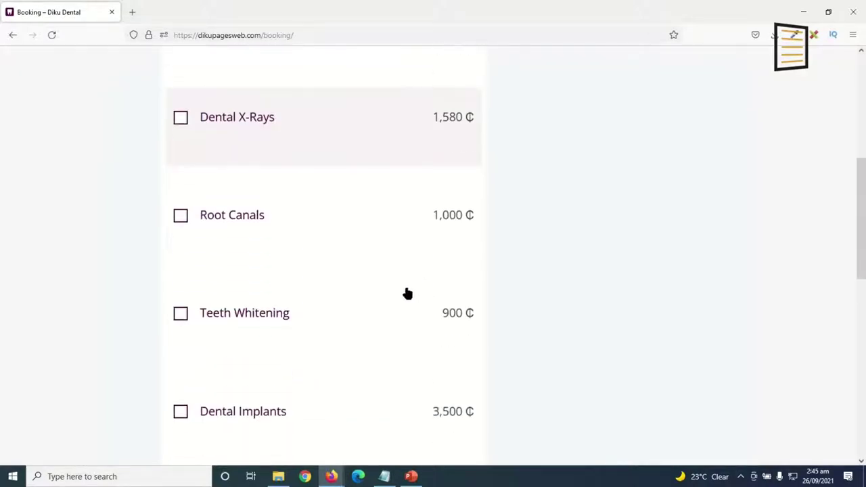
scroll(399, 301, down, 3)
scroll(377, 335, down, 1)
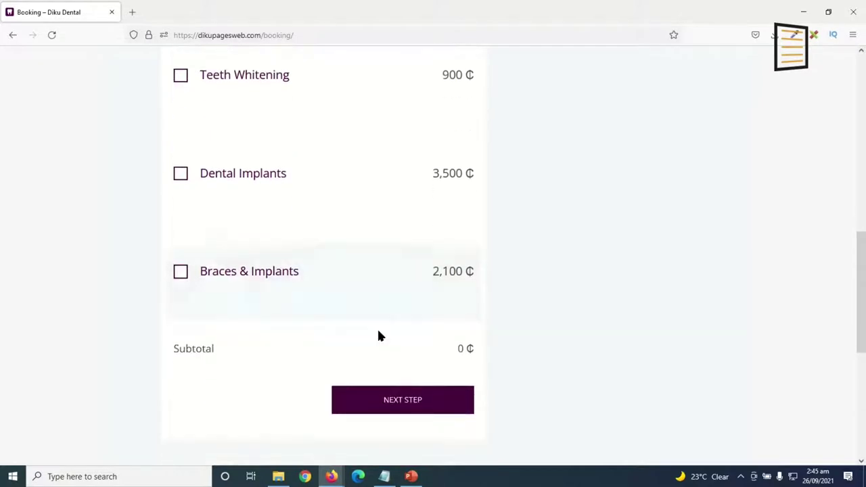
scroll(381, 332, up, 10)
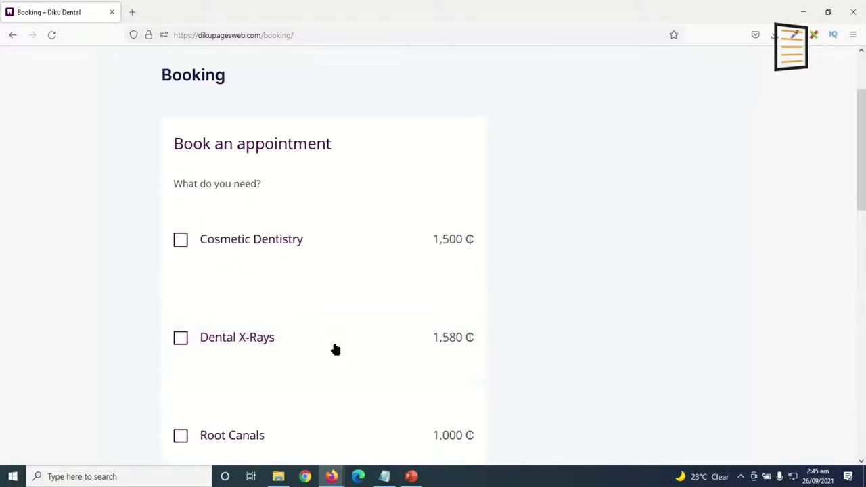
click(181, 242)
scroll(344, 359, down, 4)
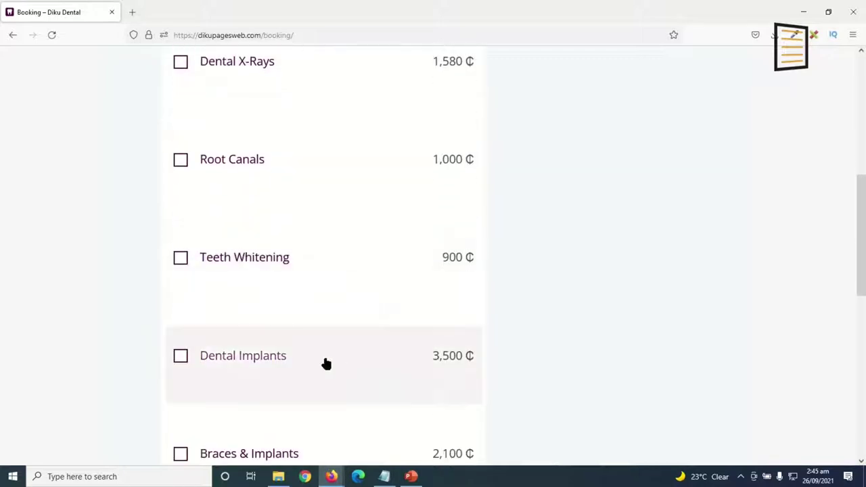
click(180, 260)
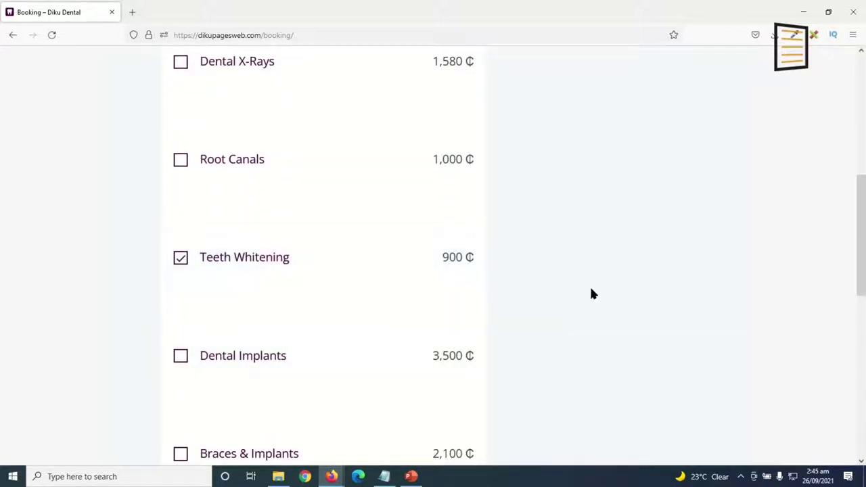
scroll(591, 294, down, 3)
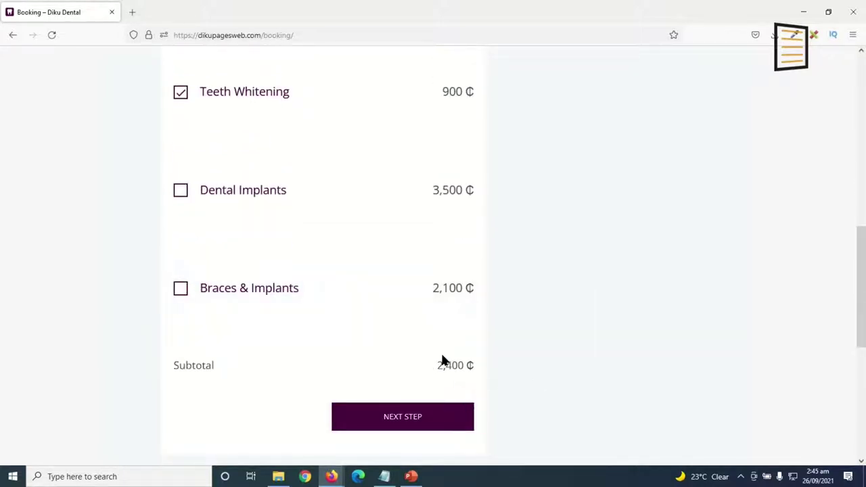
Choose the first named assistant instead of automatic and advance to date and time.
click(401, 421)
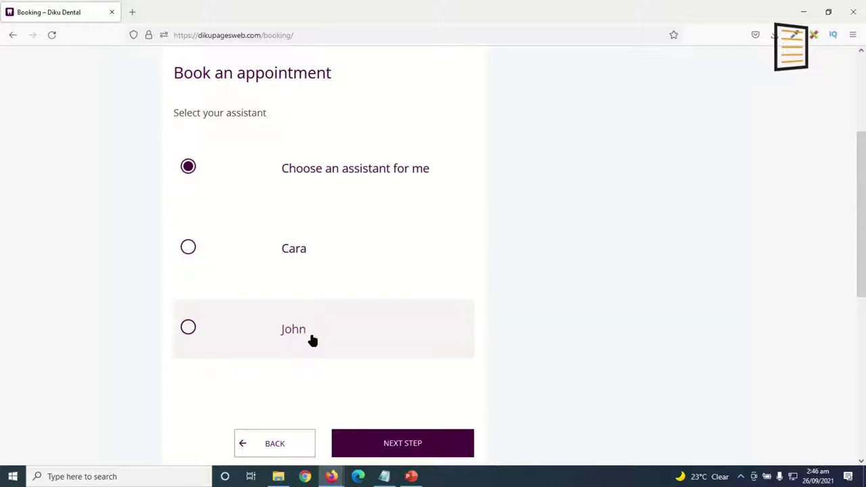
click(245, 262)
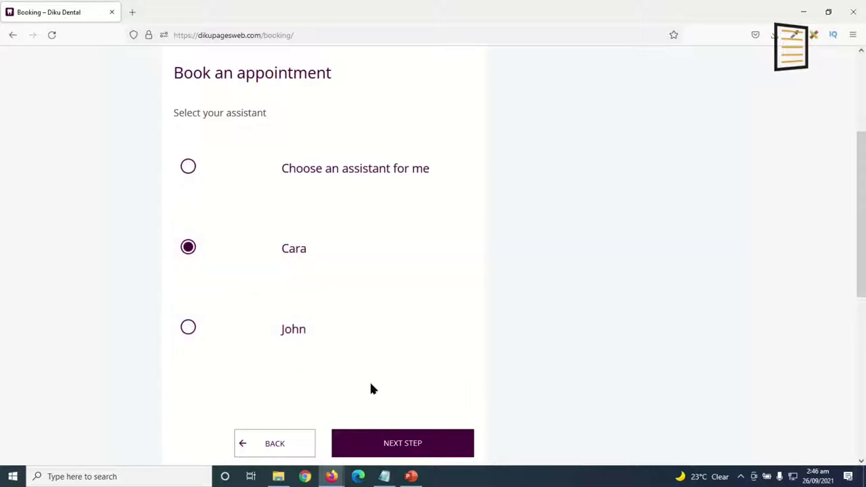
click(405, 444)
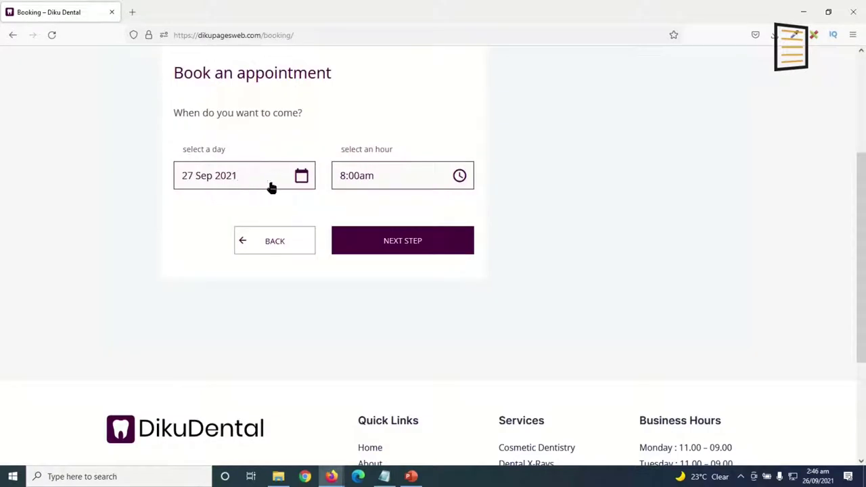
Book the appointment for 29 September 2021 at 1:30pm and continue to the details form.
click(271, 185)
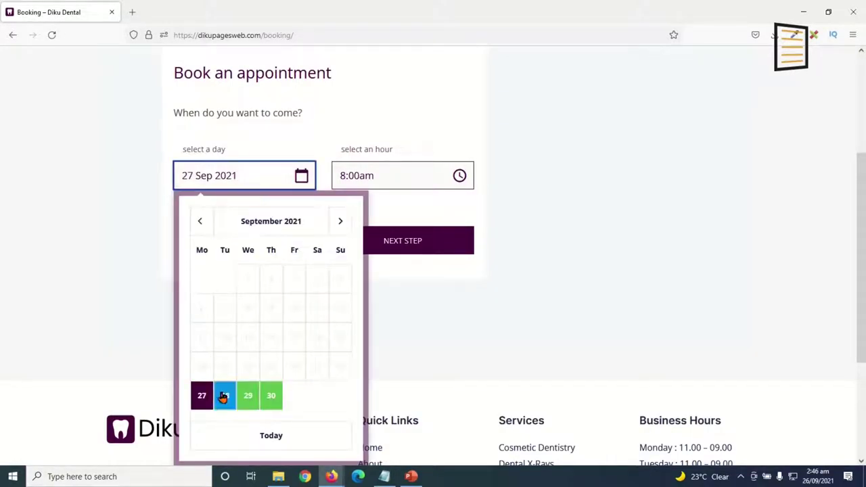
click(248, 397)
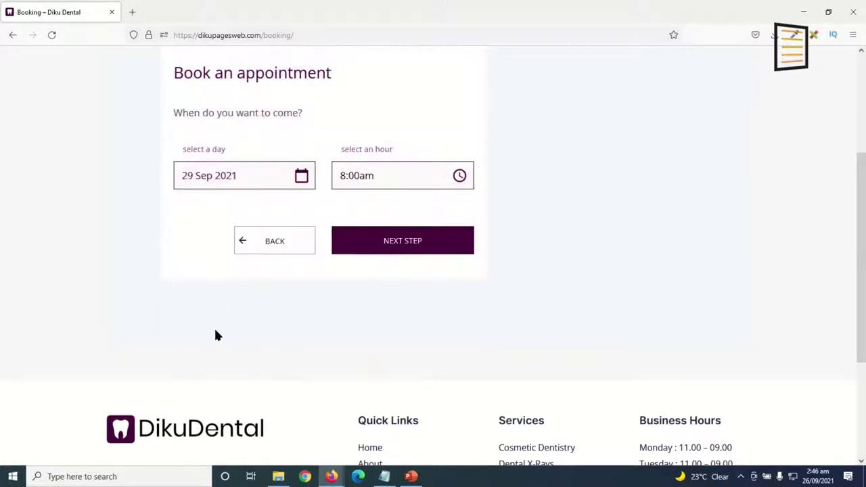
click(381, 182)
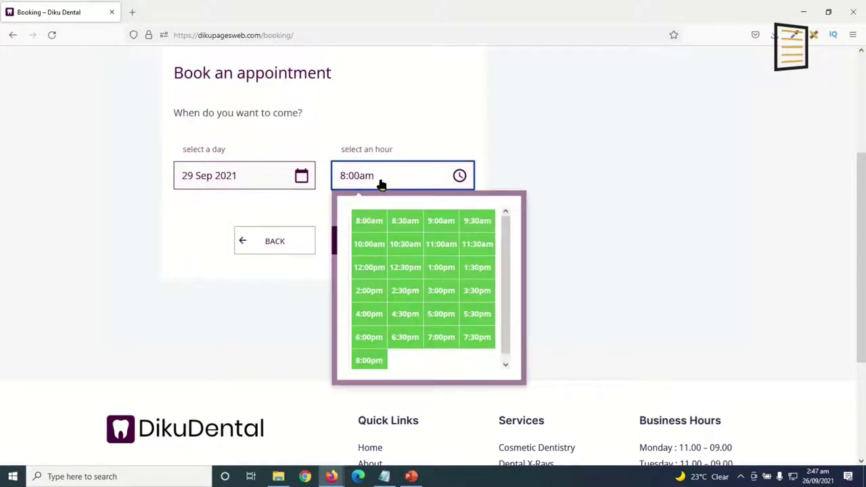
click(474, 267)
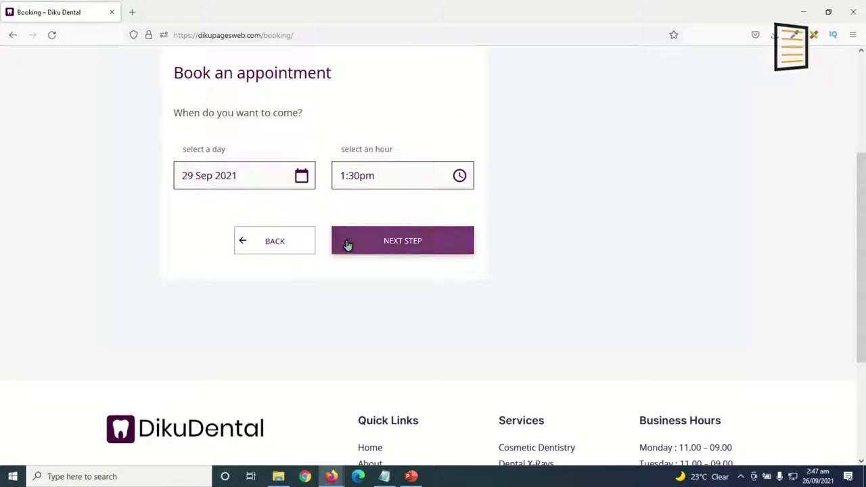
click(397, 252)
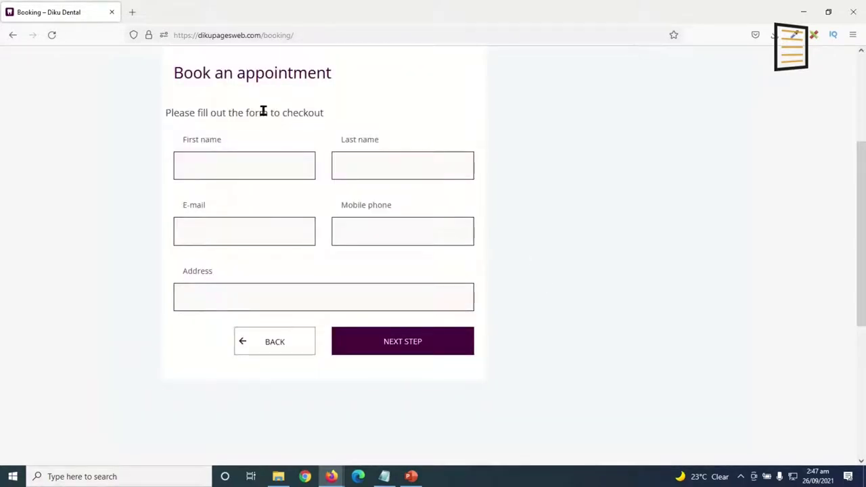
Enter the patient's first name and e-mail address.
click(255, 169)
text(Baako)
click(370, 173)
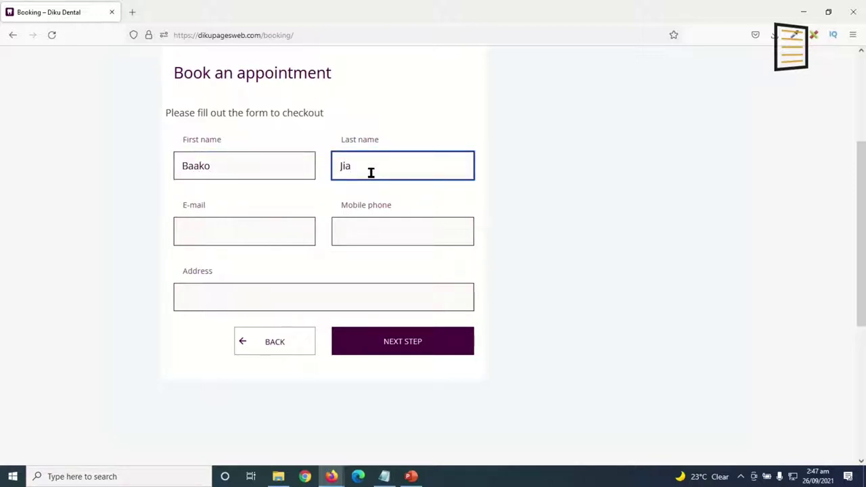
click(240, 238)
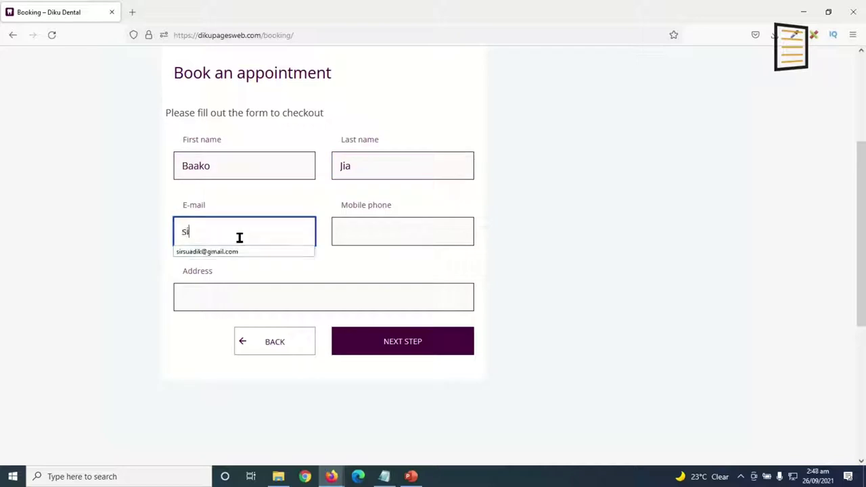
Add the patient's mobile number and autocompleted address, then view the 2,400 ₵ summary.
click(376, 231)
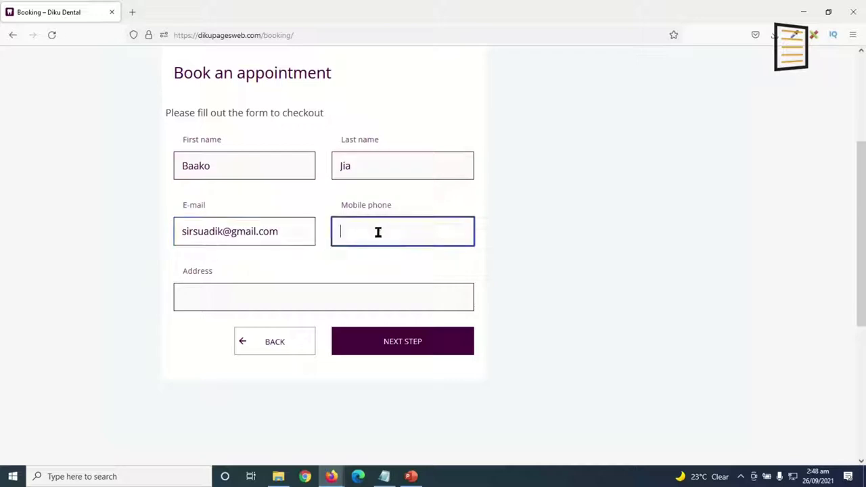
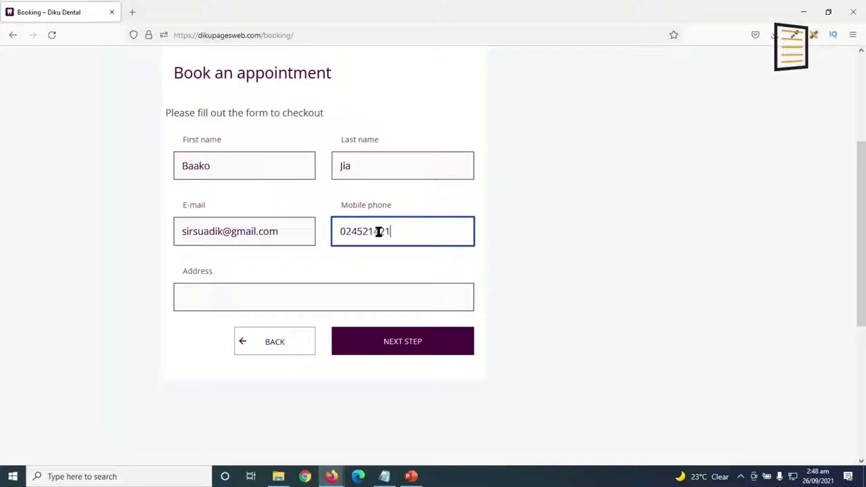
click(236, 296)
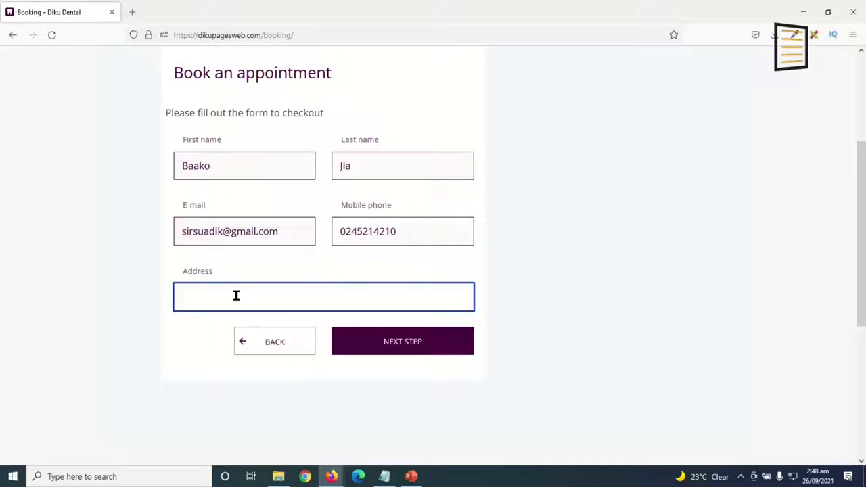
text(Changli)
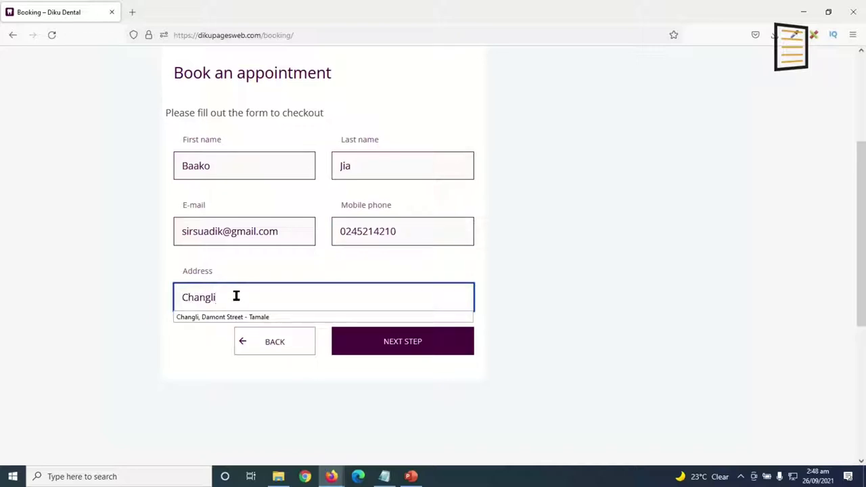
key(Down)
key(Return)
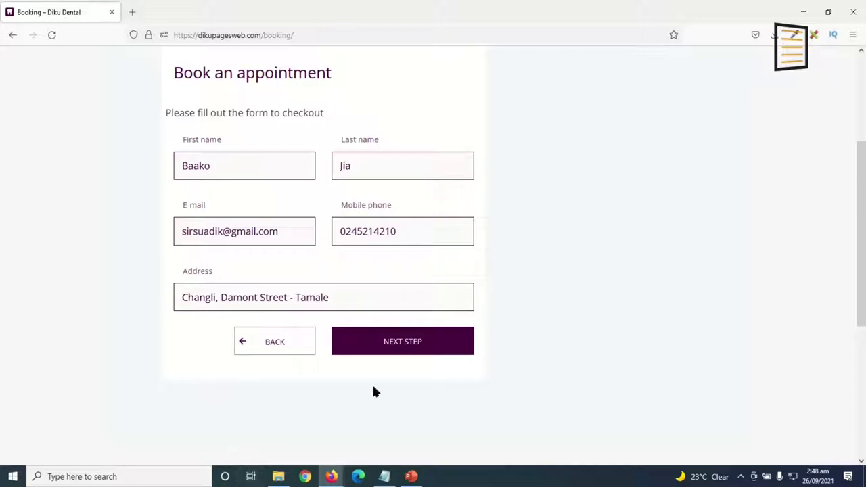
click(418, 357)
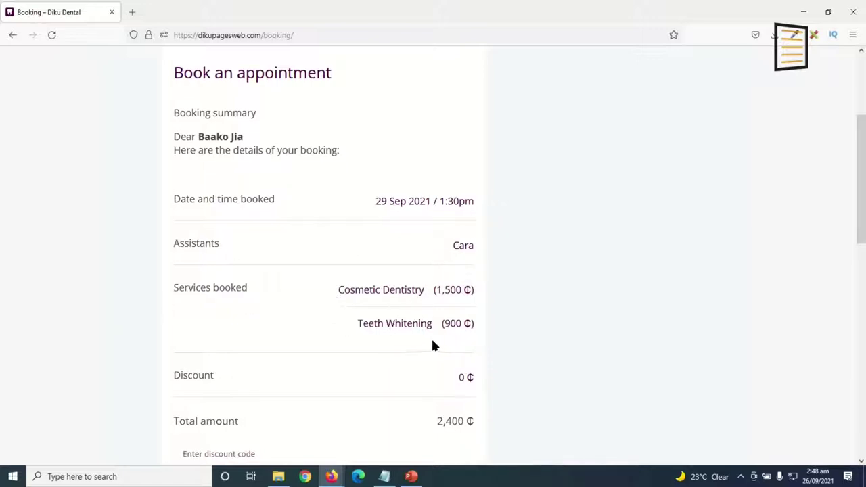
Leave the clinic the message 'See you soon.' and submit the booking.
scroll(369, 322, down, 2)
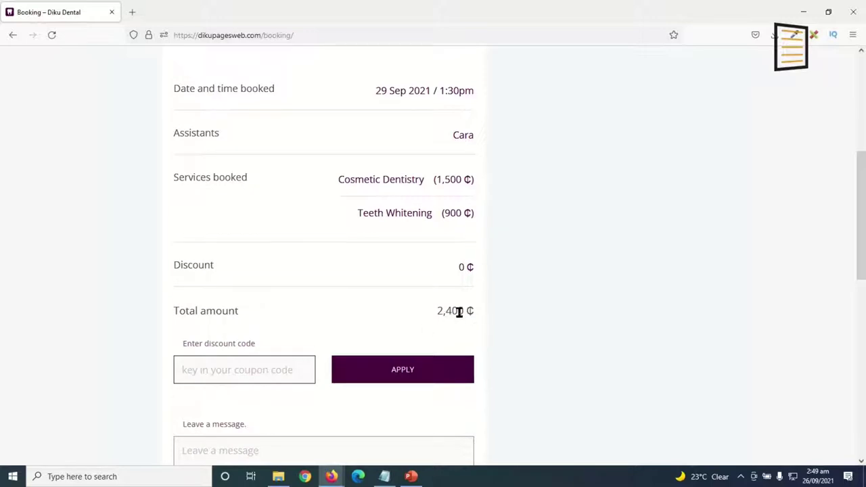
click(227, 370)
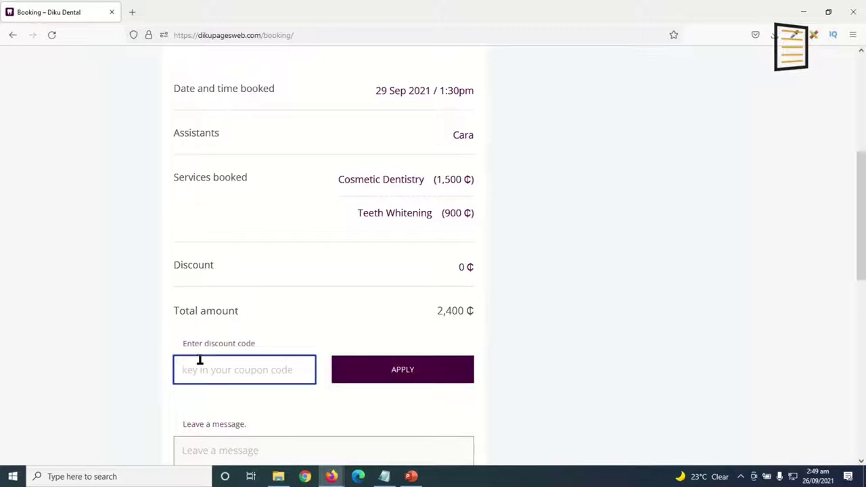
scroll(250, 380, down, 3)
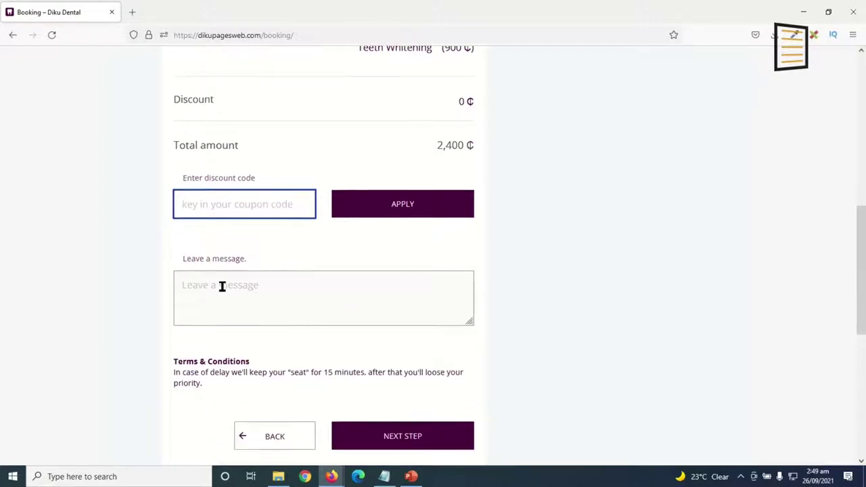
click(226, 291)
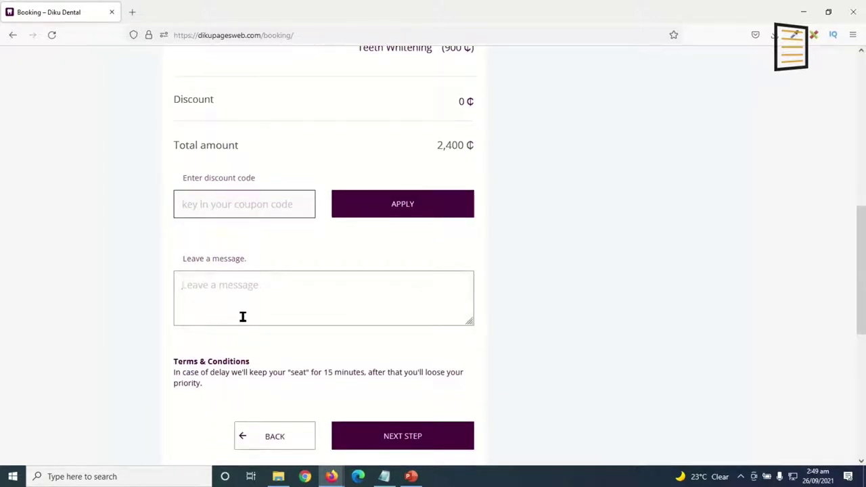
text(See you soo)
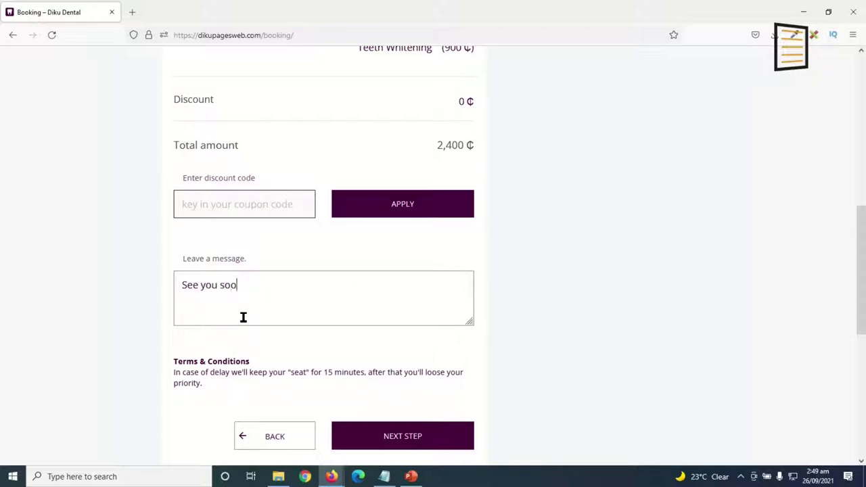
text(n.)
click(388, 438)
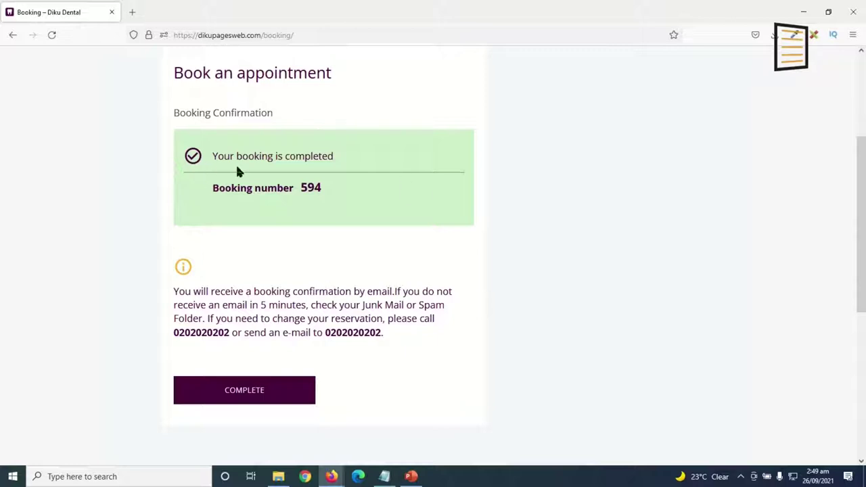
Complete the booking from the confirmation screen and return to the Diku Dental homepage.
drag(214, 189, 344, 196)
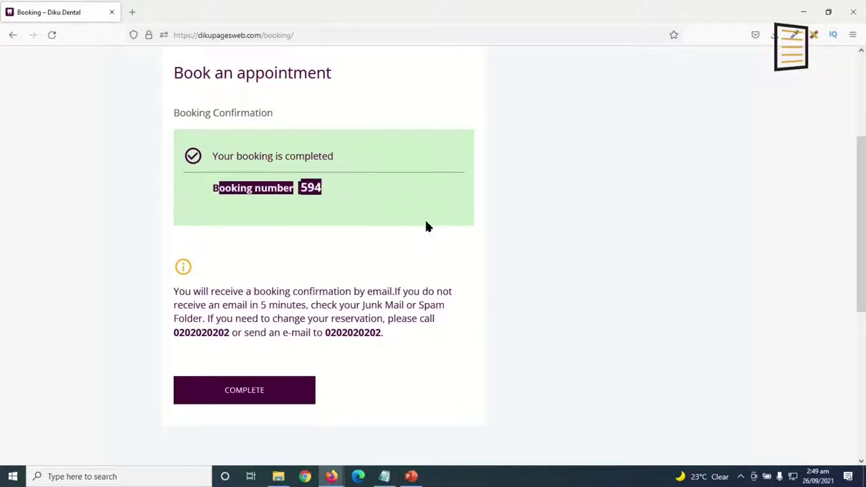
click(552, 288)
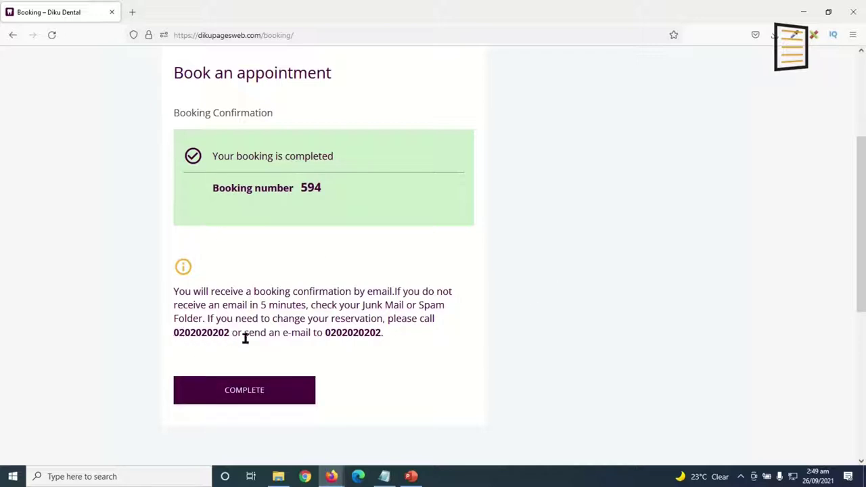
click(225, 389)
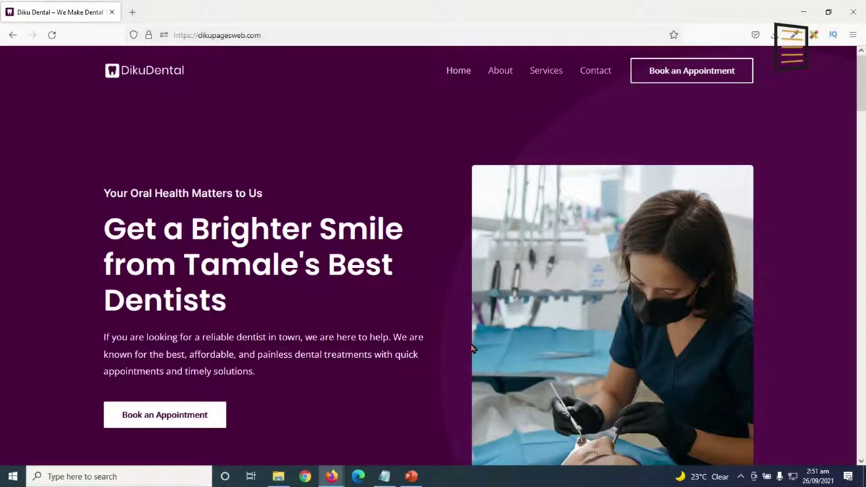
mouse_move(862, 91)
mouse_down()
mouse_move(857, 392)
mouse_move(836, 450)
mouse_move(858, 243)
mouse_move(862, 77)
mouse_up()
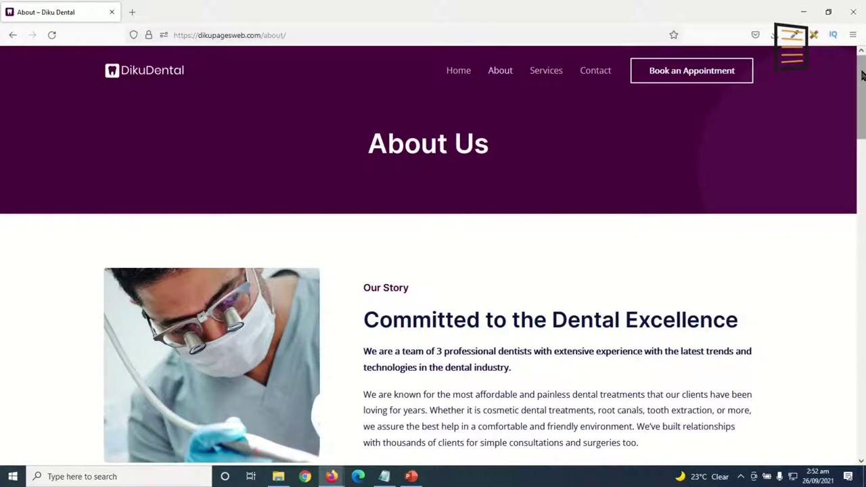
mouse_move(861, 75)
mouse_down()
mouse_move(853, 231)
mouse_move(827, 405)
mouse_move(851, 257)
mouse_move(860, 77)
mouse_up()
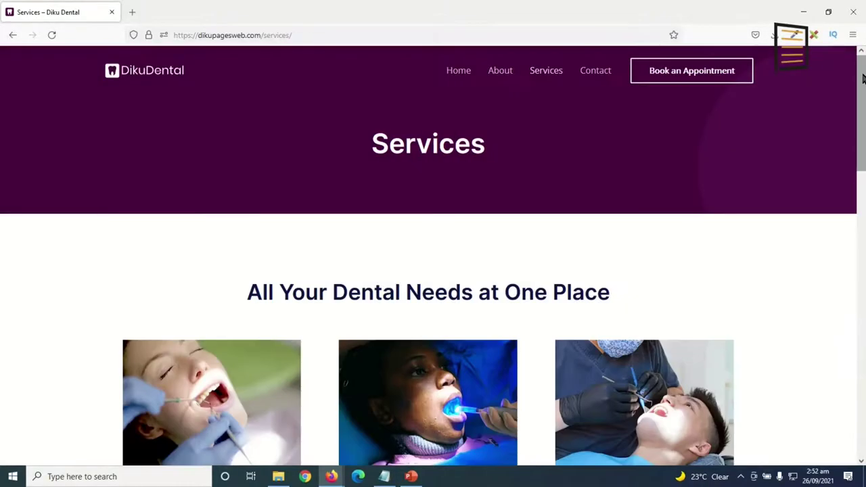
mouse_move(862, 79)
mouse_down()
mouse_move(863, 344)
mouse_move(863, 78)
mouse_up()
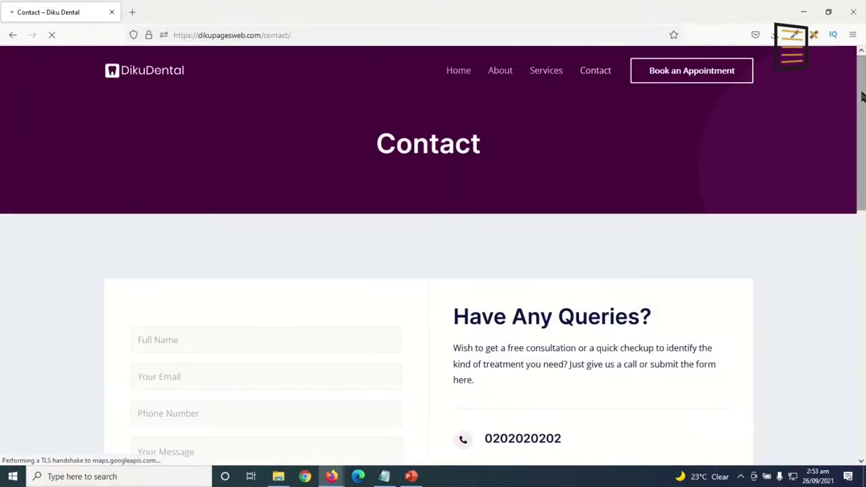
drag(863, 96, 862, 145)
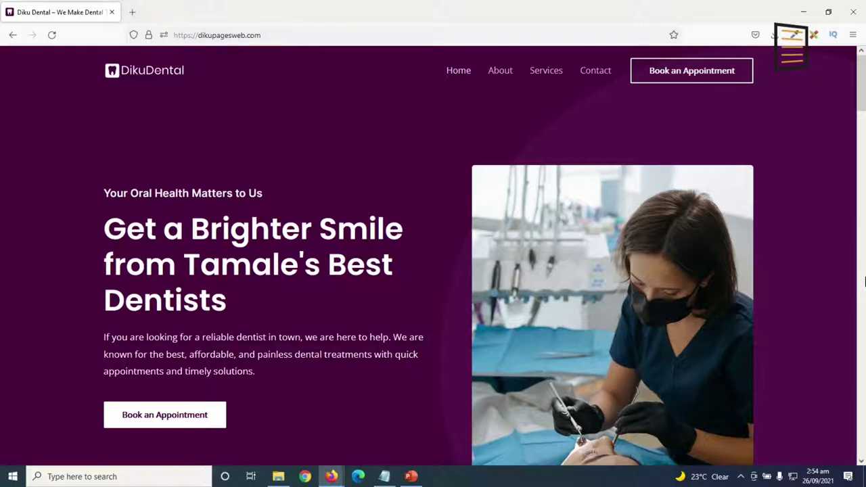
scroll(863, 93, down, 2)
mouse_move(863, 92)
mouse_down()
mouse_move(863, 443)
mouse_move(862, 99)
mouse_up()
Load dikupages.com/asura from the address bar.
key(ctrl+l)
key(BackSpace)
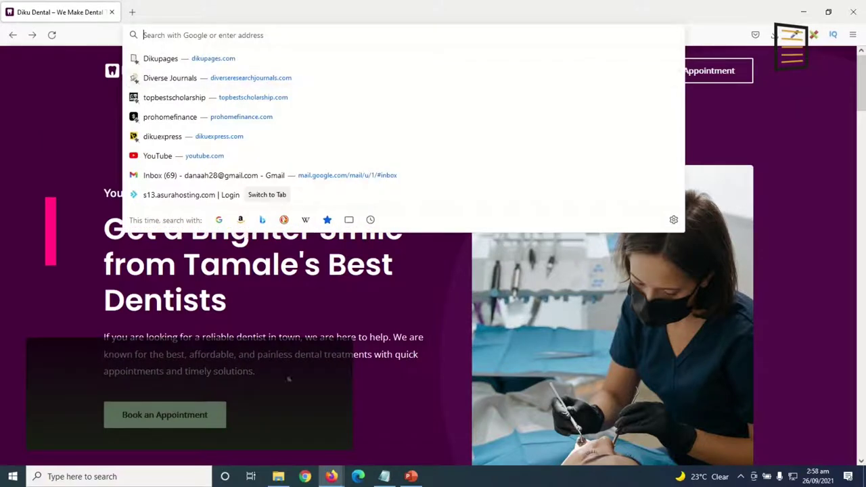
text(dikupa)
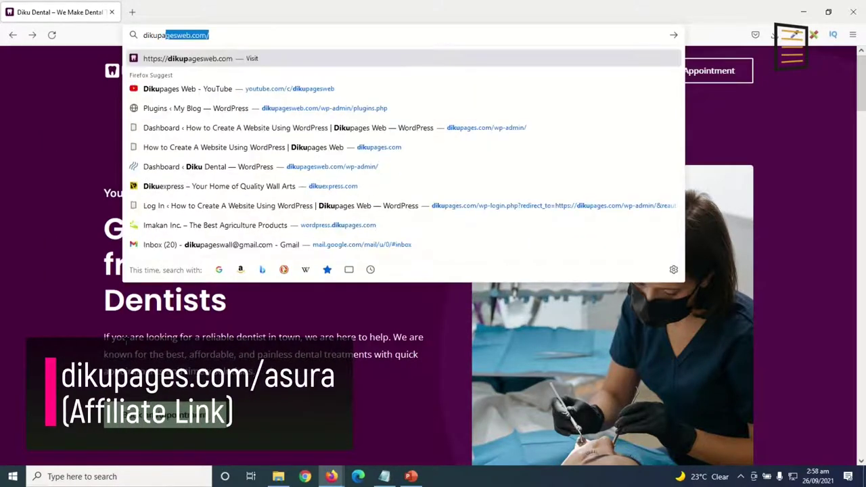
text(ges.com)
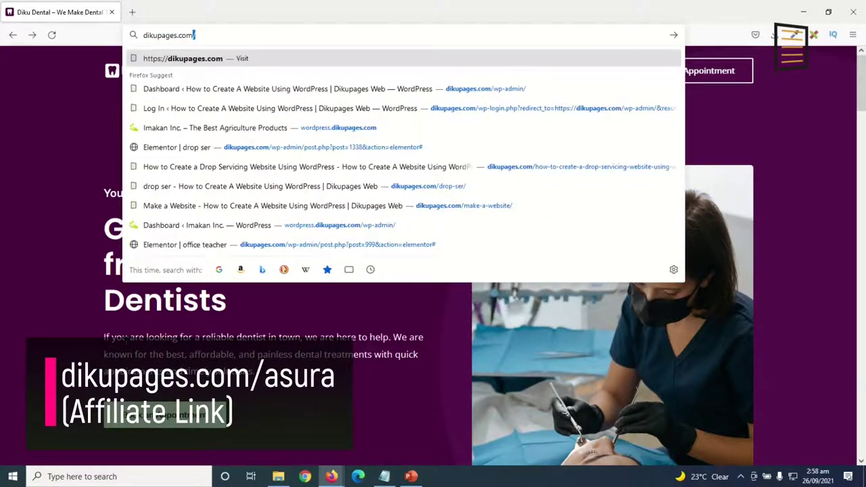
text(/asur)
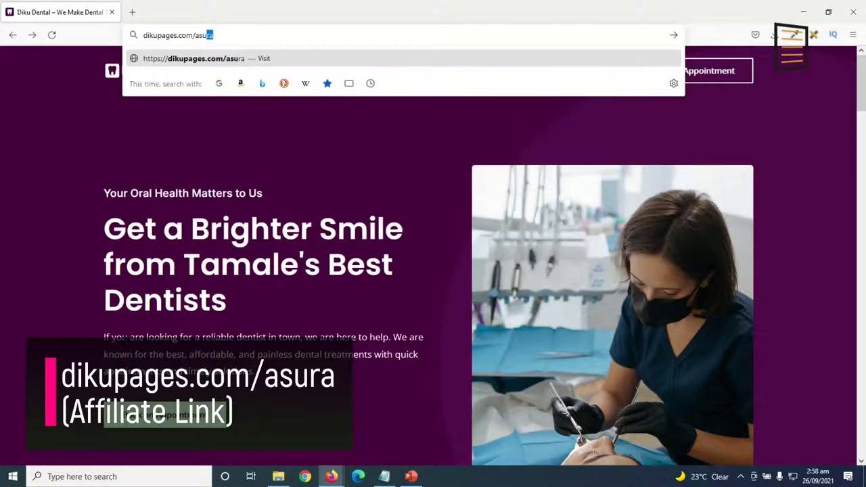
text(a)
key(Return)
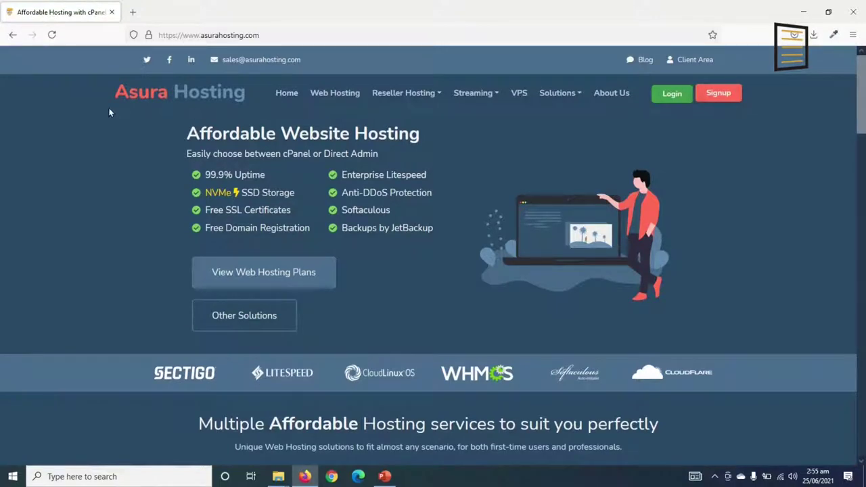
Look over the Asura Hosting home page and go to its Web Hosting plans.
scroll(126, 230, down, 4)
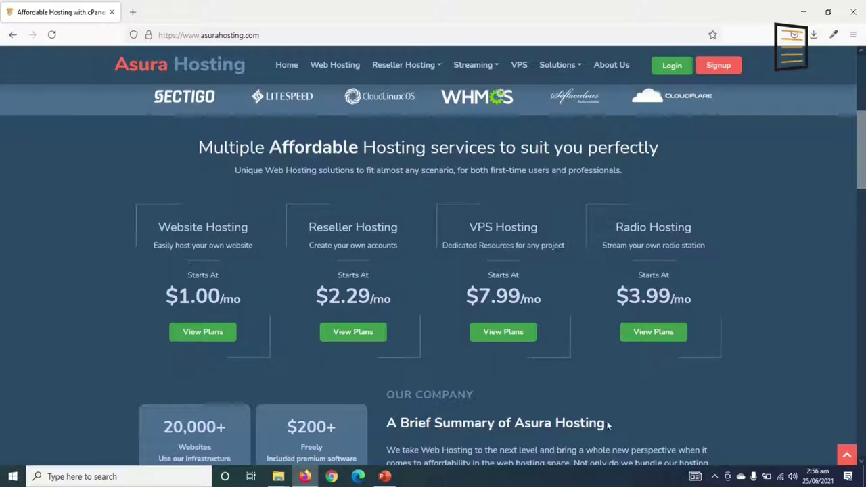
click(334, 65)
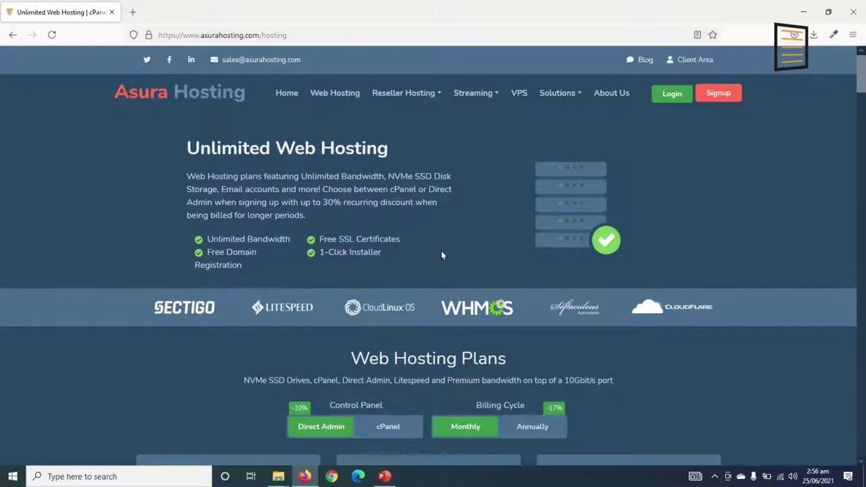
scroll(441, 255, down, 1)
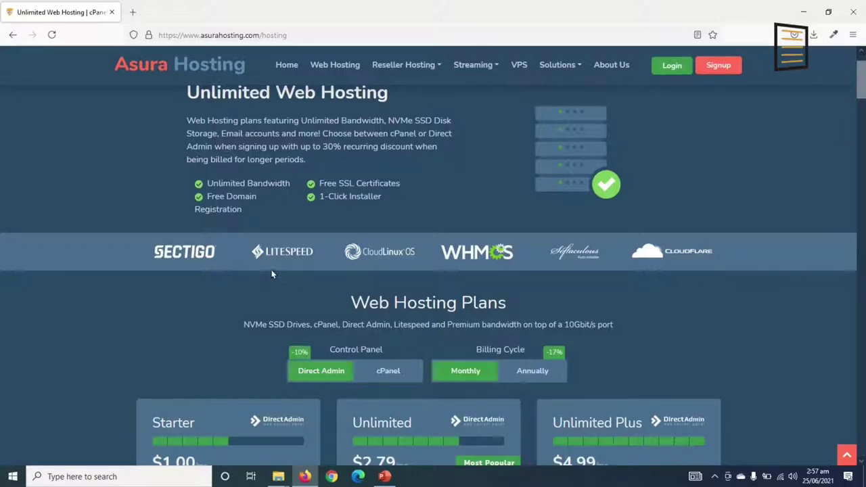
scroll(277, 268, up, 1)
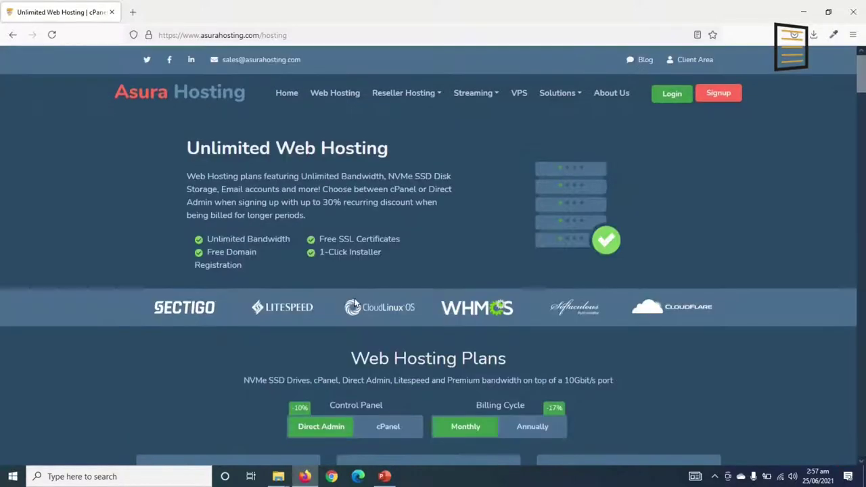
scroll(334, 295, down, 3)
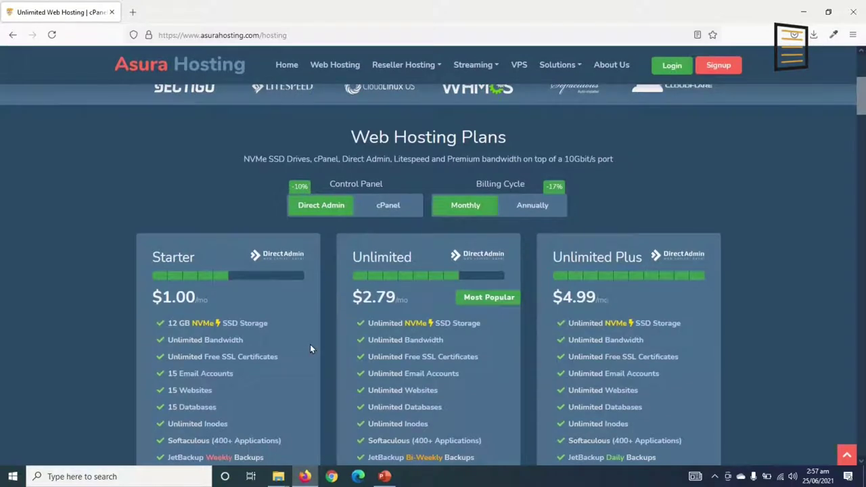
scroll(311, 347, down, 1)
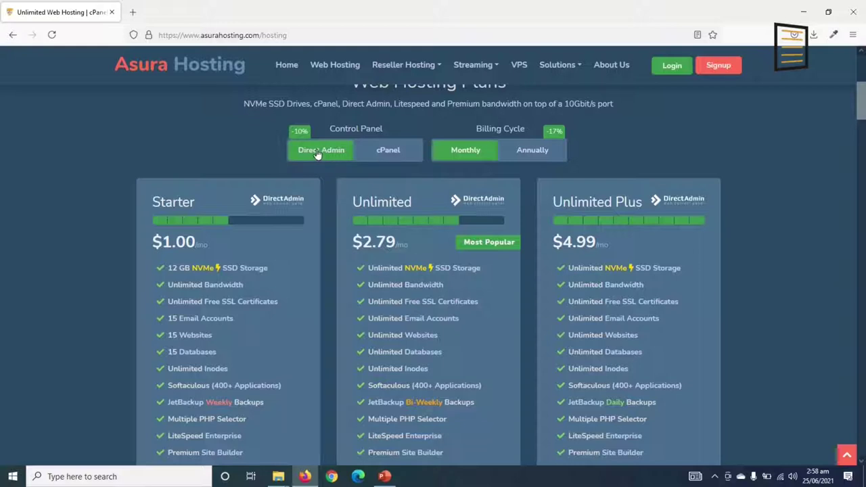
click(389, 157)
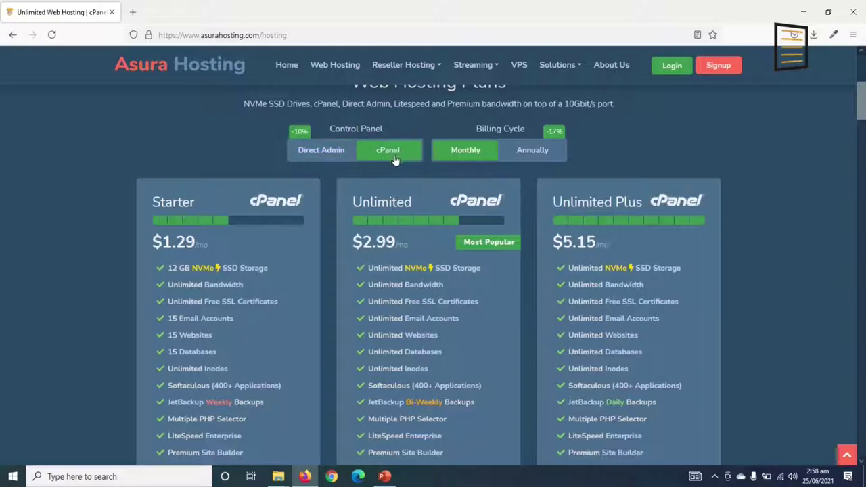
click(316, 154)
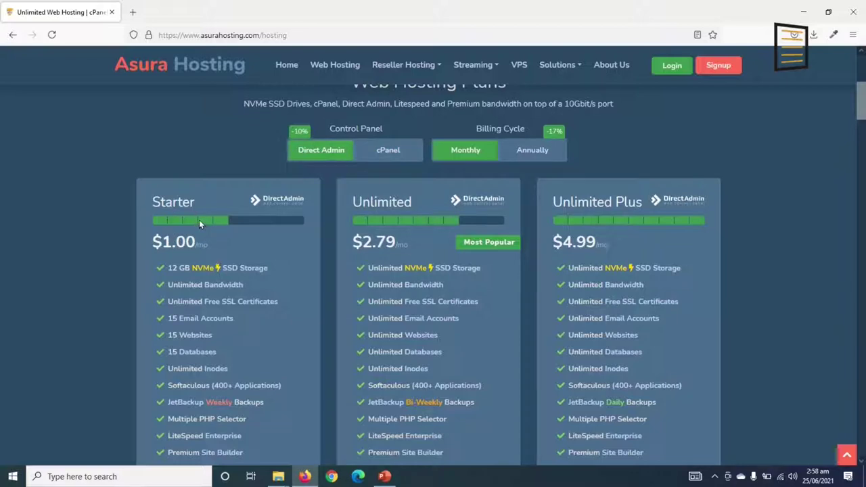
click(390, 152)
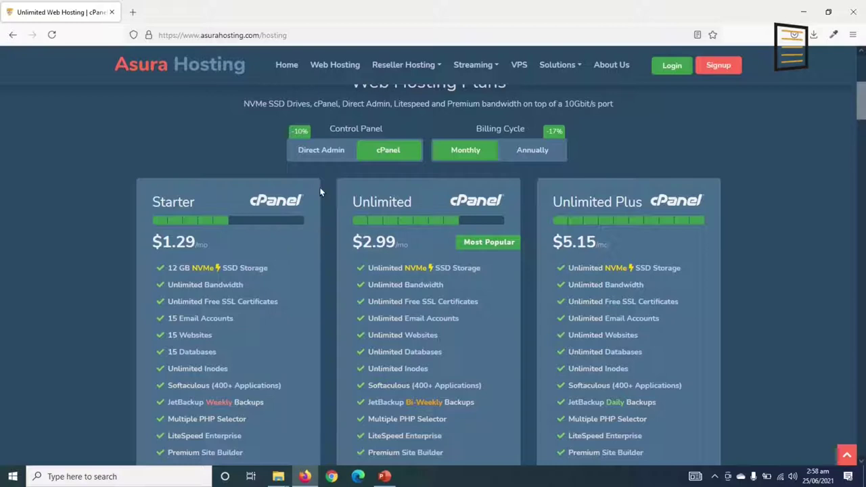
click(324, 159)
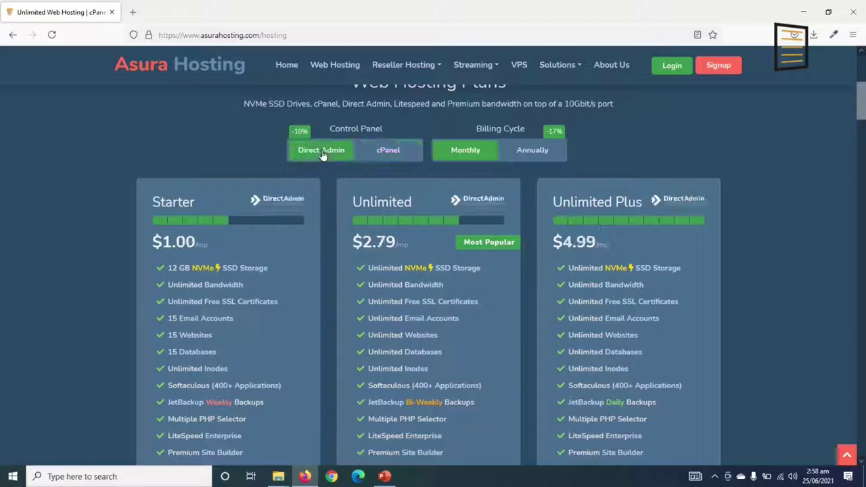
click(388, 157)
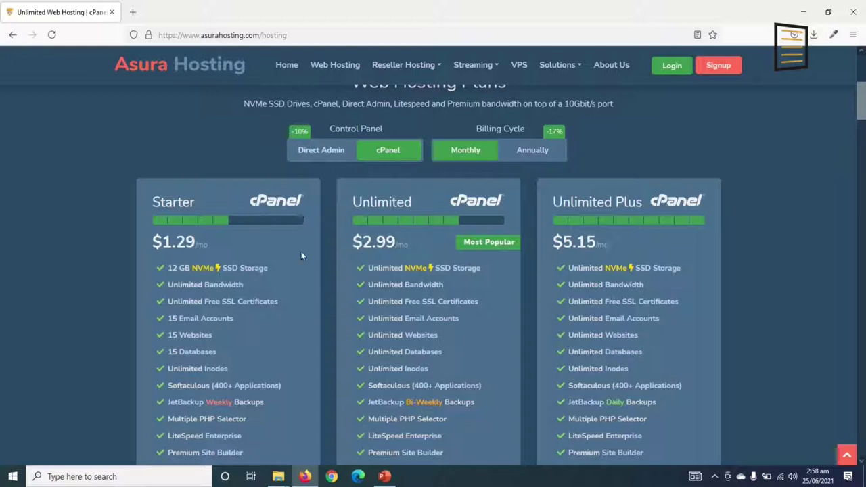
click(319, 149)
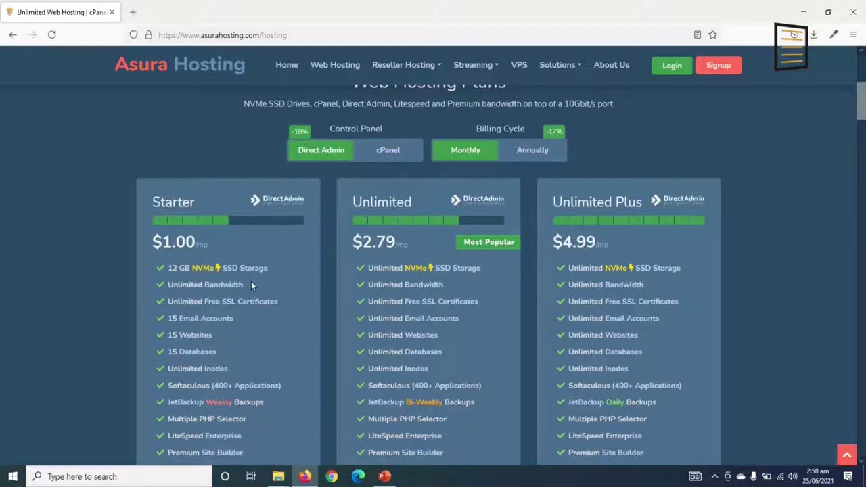
scroll(251, 281, down, 1)
scroll(191, 204, down, 1)
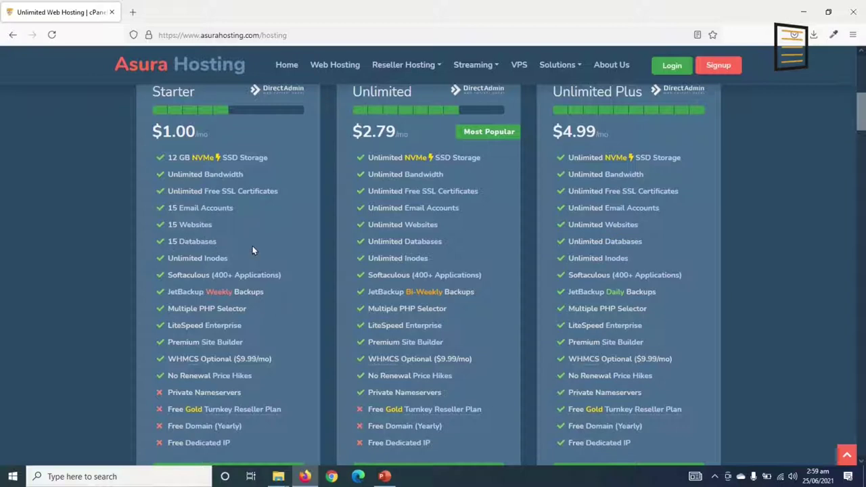
scroll(237, 309, down, 1)
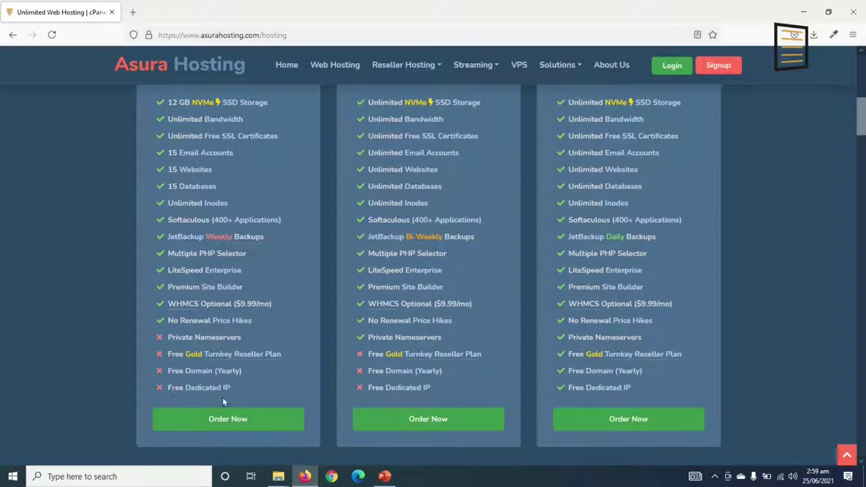
scroll(250, 397, up, 3)
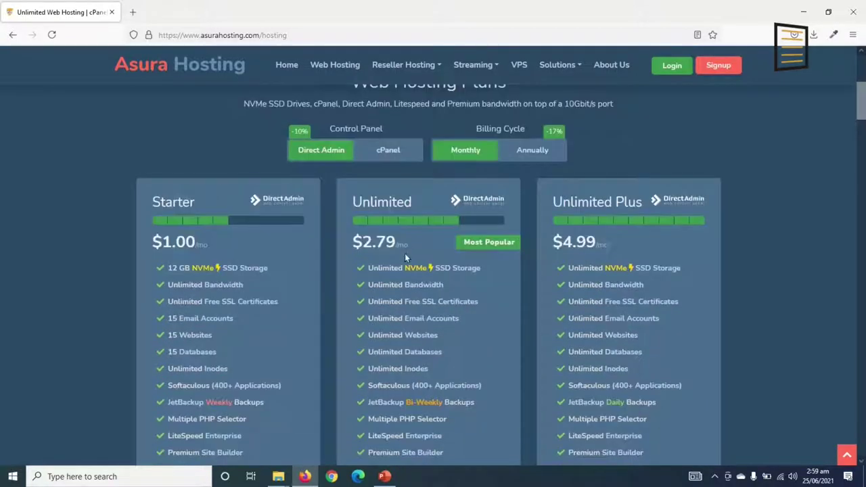
scroll(420, 232, down, 2)
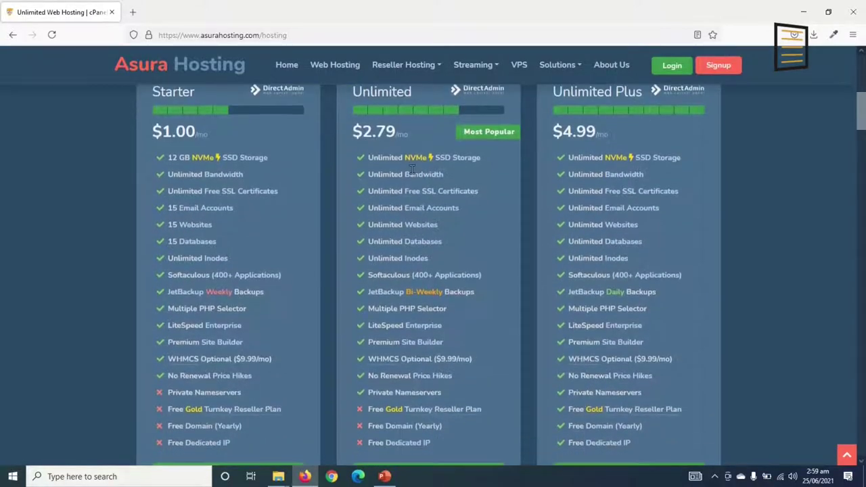
scroll(475, 403, down, 1)
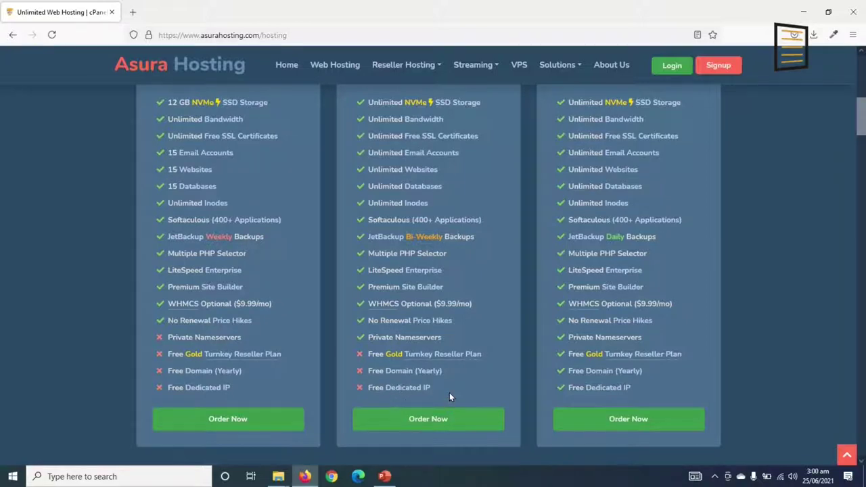
Compare the hosting plans and order the $1.00/mo Direct Admin Starter plan.
scroll(449, 392, up, 2)
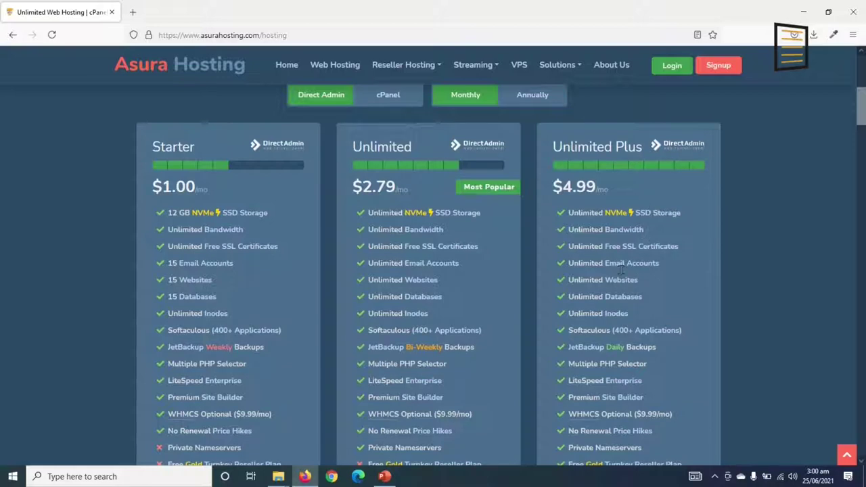
scroll(628, 316, down, 1)
scroll(629, 321, down, 1)
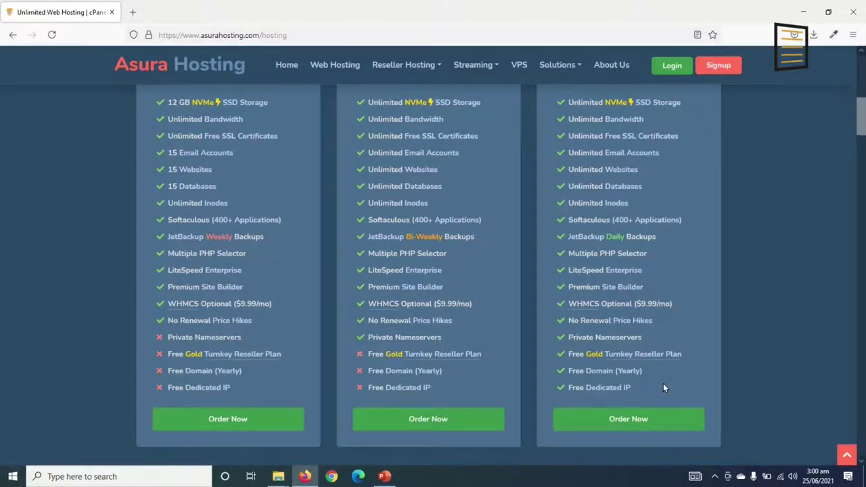
scroll(665, 380, up, 1)
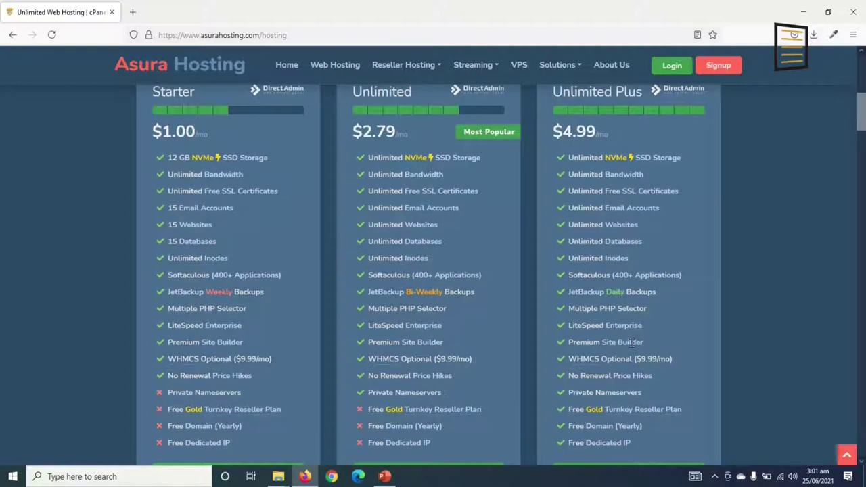
scroll(631, 343, up, 1)
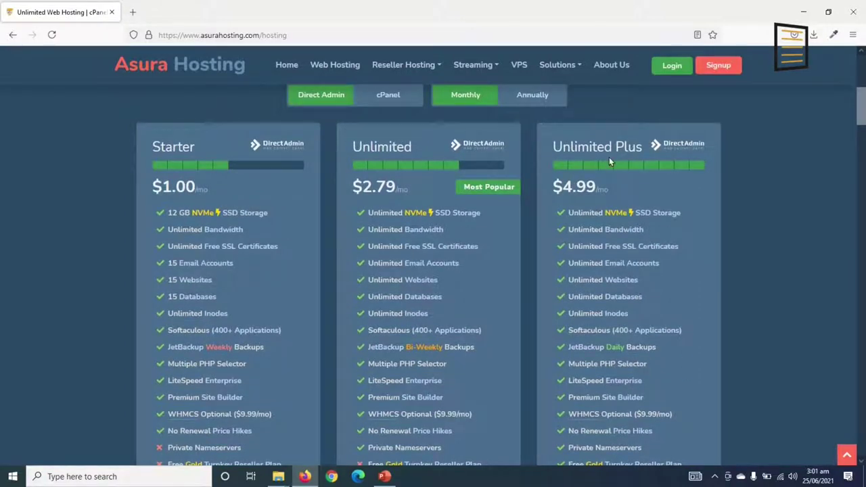
scroll(658, 212, down, 3)
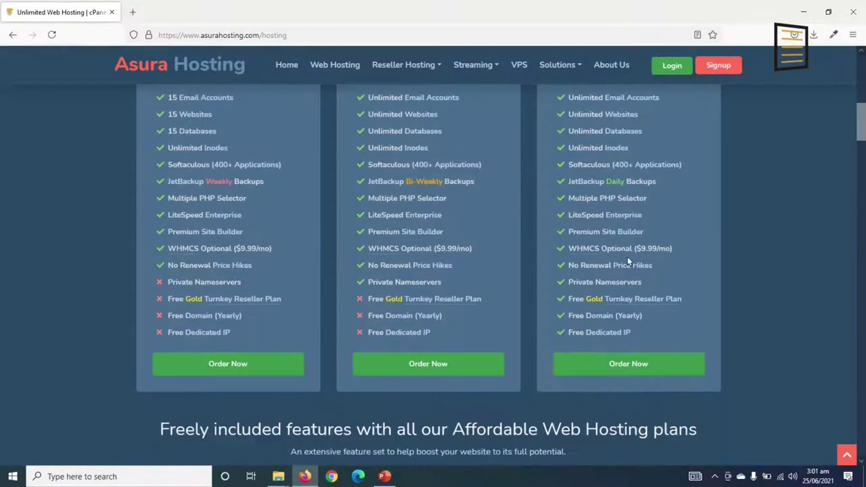
scroll(627, 261, up, 2)
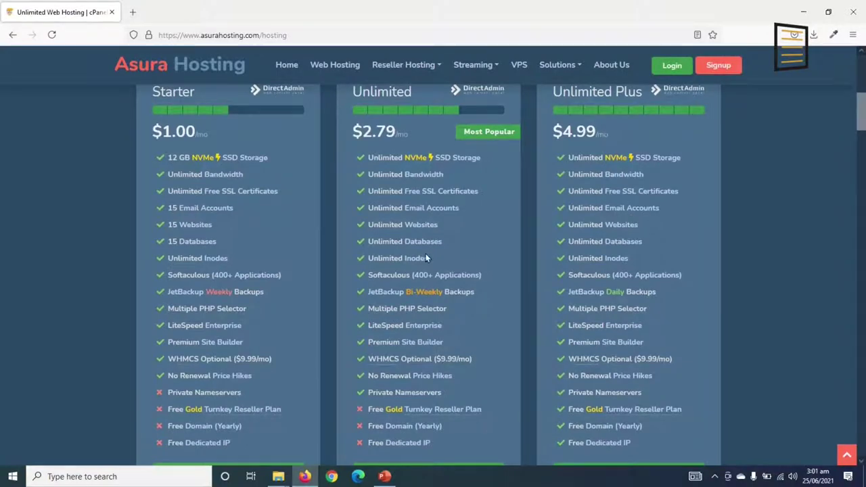
scroll(424, 257, up, 1)
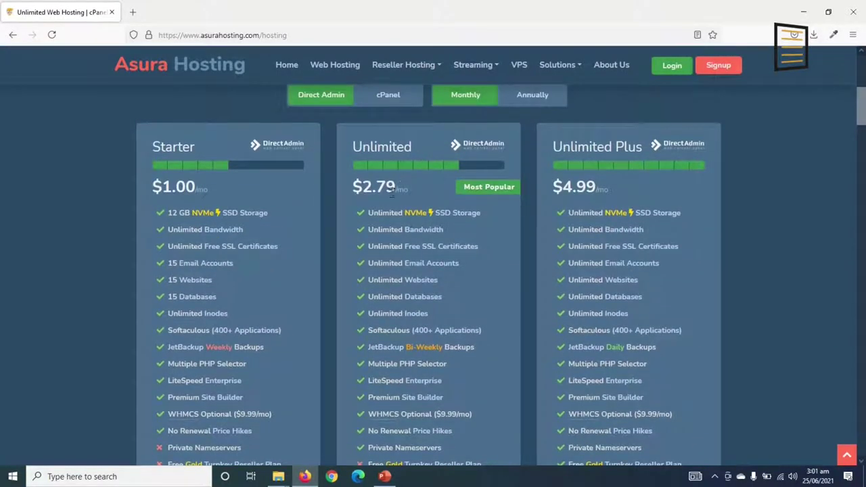
scroll(458, 343, down, 8)
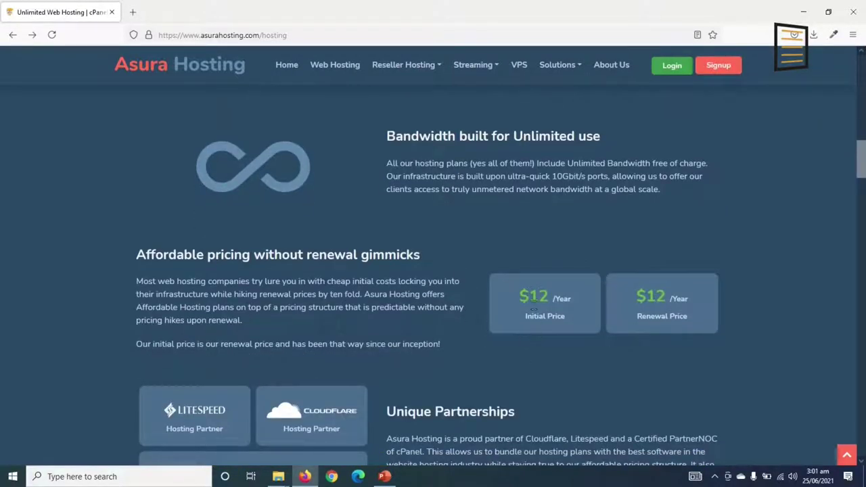
scroll(534, 309, up, 5)
scroll(450, 297, up, 7)
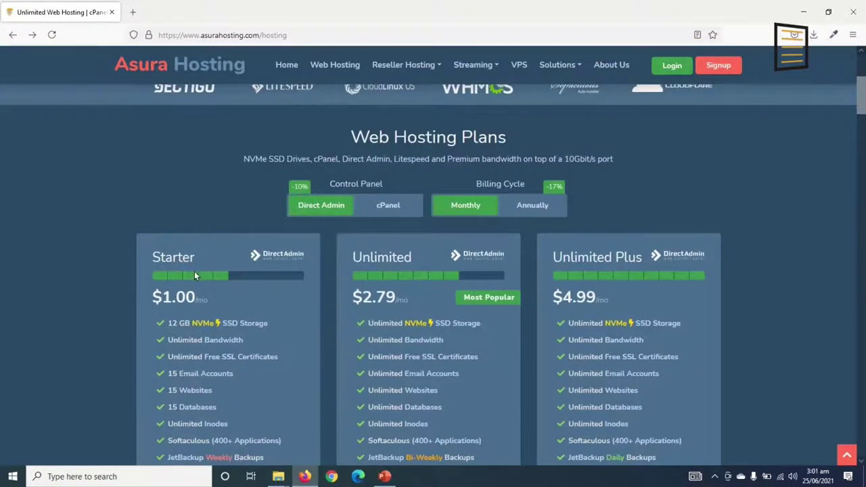
scroll(194, 275, down, 8)
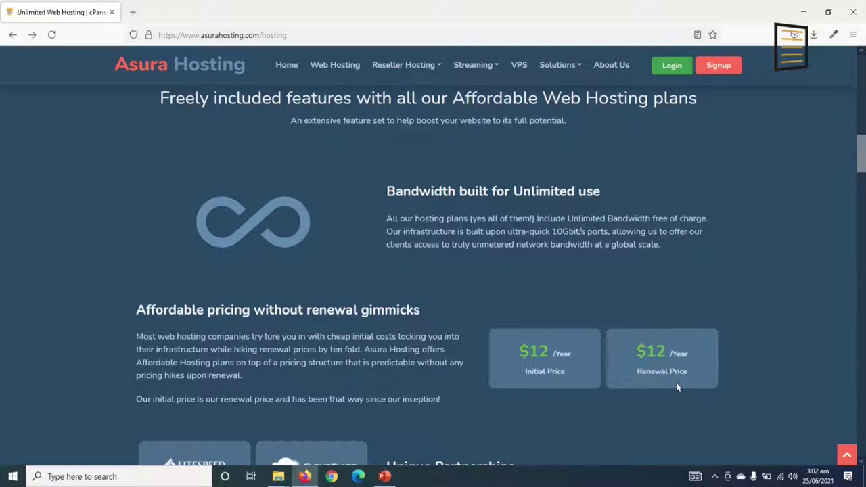
scroll(669, 388, up, 4)
scroll(521, 430, up, 3)
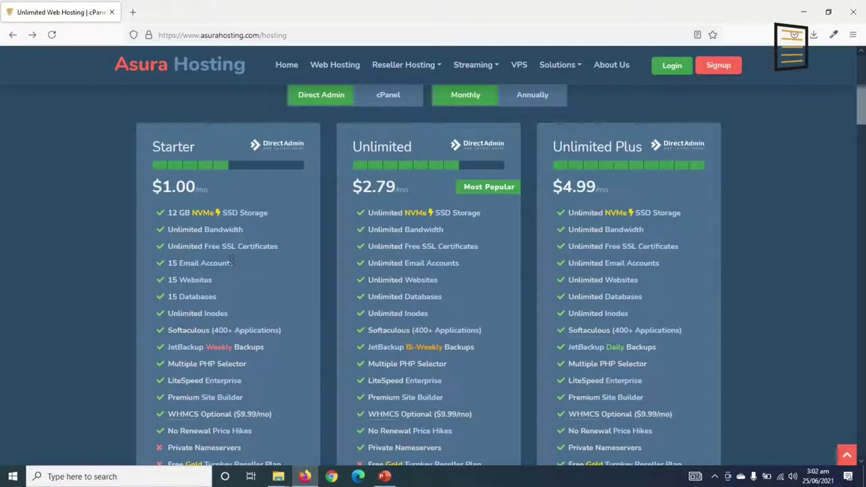
scroll(242, 281, down, 3)
click(227, 309)
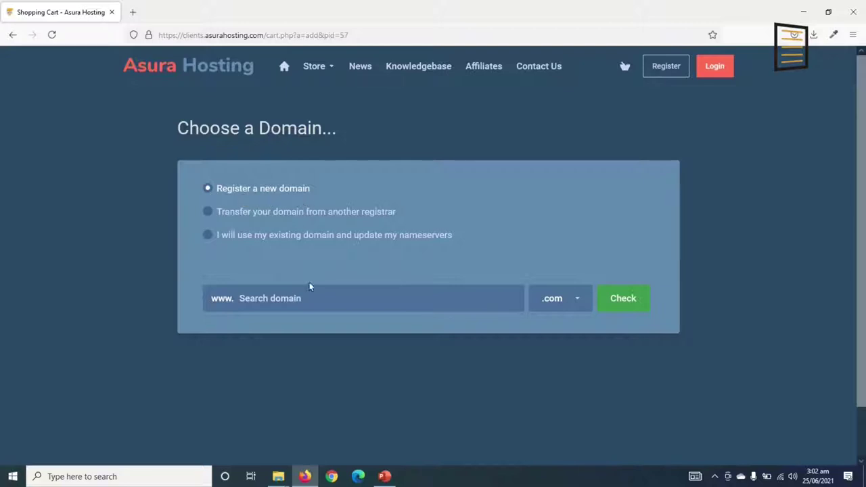
With Register a new domain selected, focus the Search domain field.
click(312, 300)
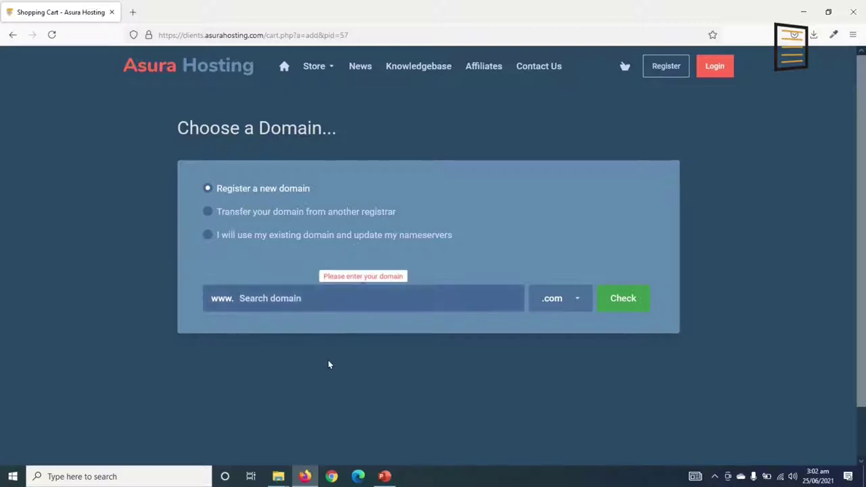
scroll(328, 364, down, 2)
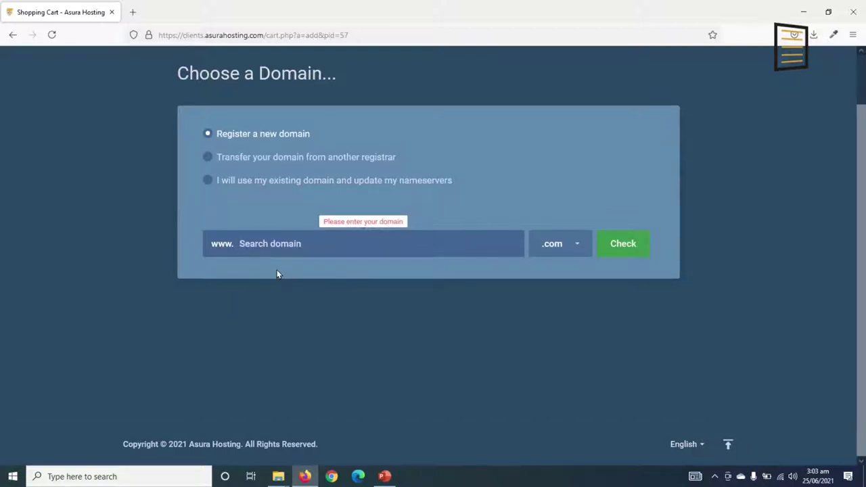
Search for dikupages with the .com extension and see that it is unavailable.
text(dikupages)
click(576, 246)
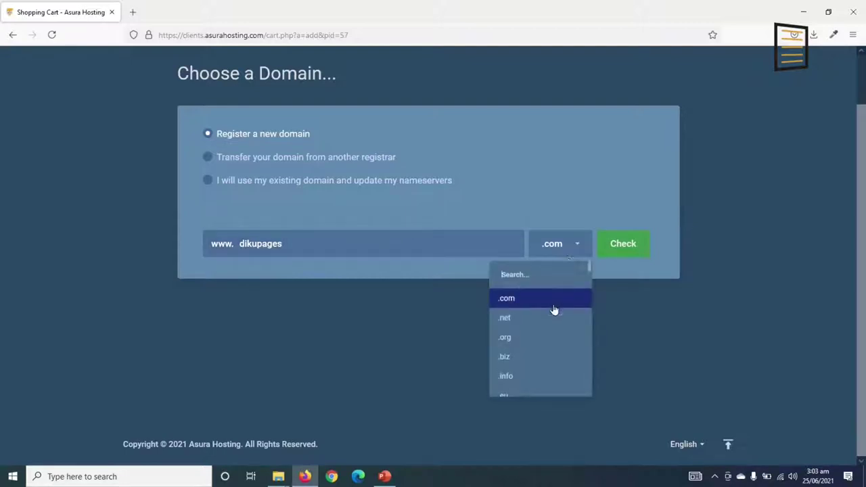
scroll(553, 313, down, 6)
scroll(545, 316, down, 10)
scroll(542, 317, down, 3)
scroll(551, 352, up, 15)
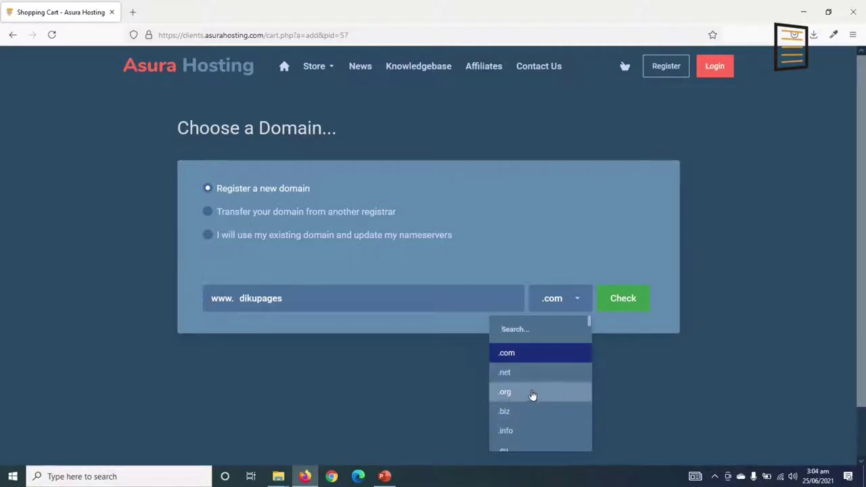
click(529, 357)
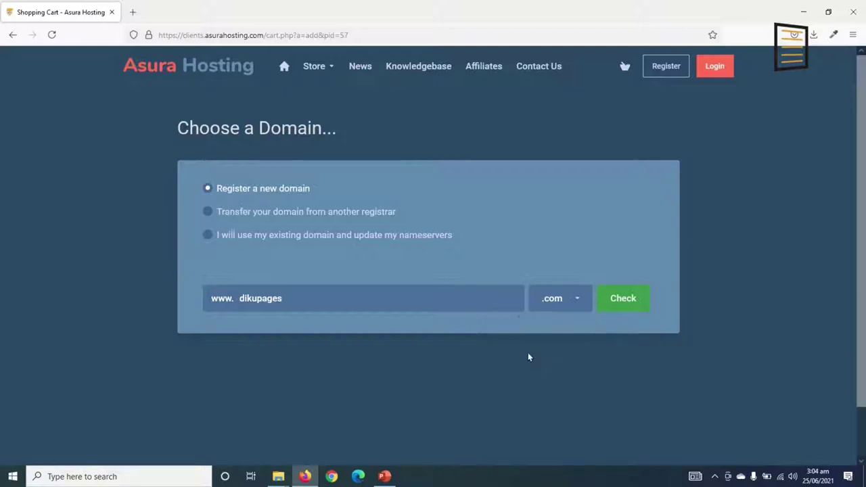
click(634, 305)
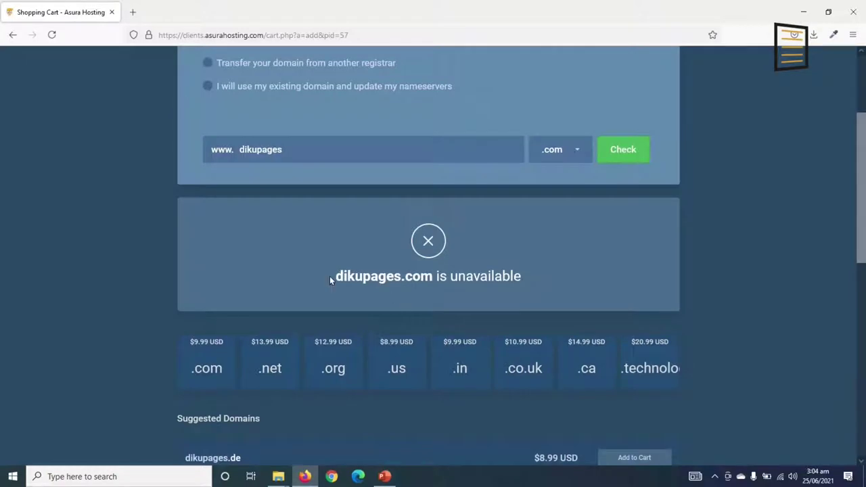
Search for dikupagesweb.com instead and confirm it is available for $9.99 USD.
drag(335, 274, 531, 285)
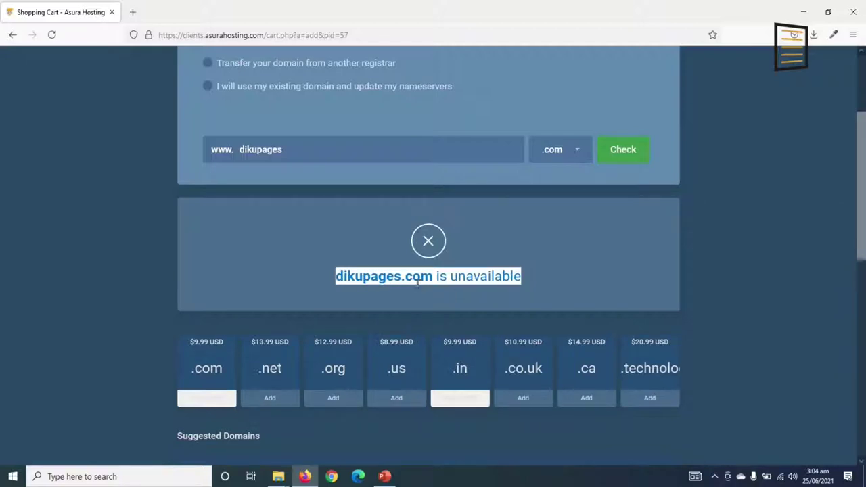
double_click(363, 274)
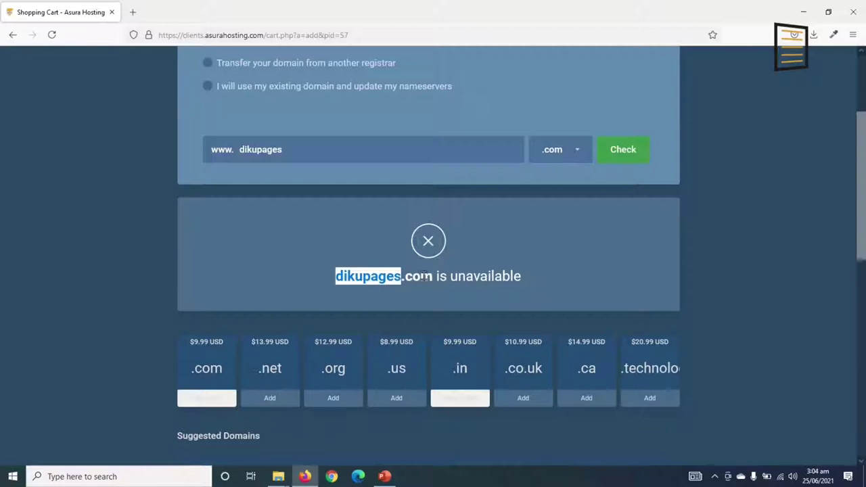
double_click(302, 150)
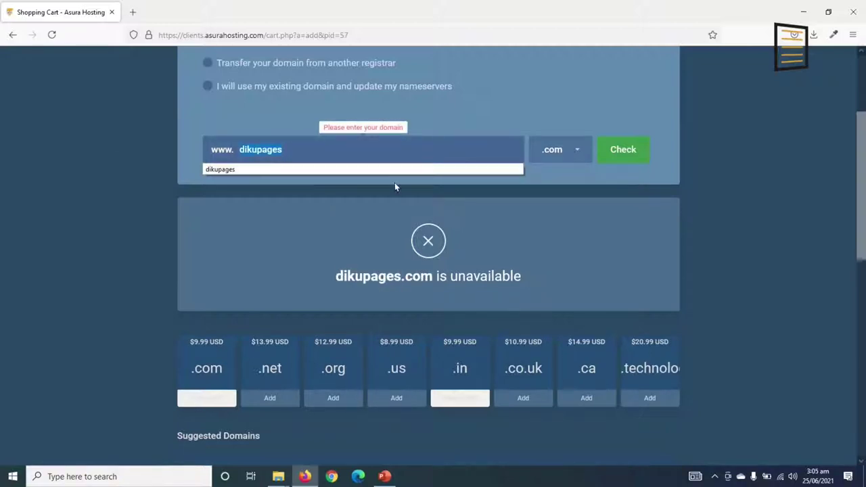
text(dikupagesweb)
click(627, 147)
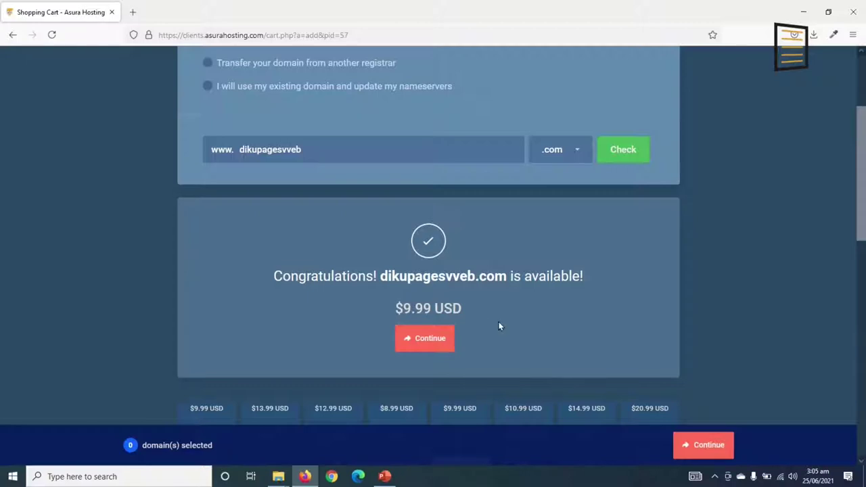
Continue with the available domain and review the Starter Plan billed annually at $12.00.
click(422, 342)
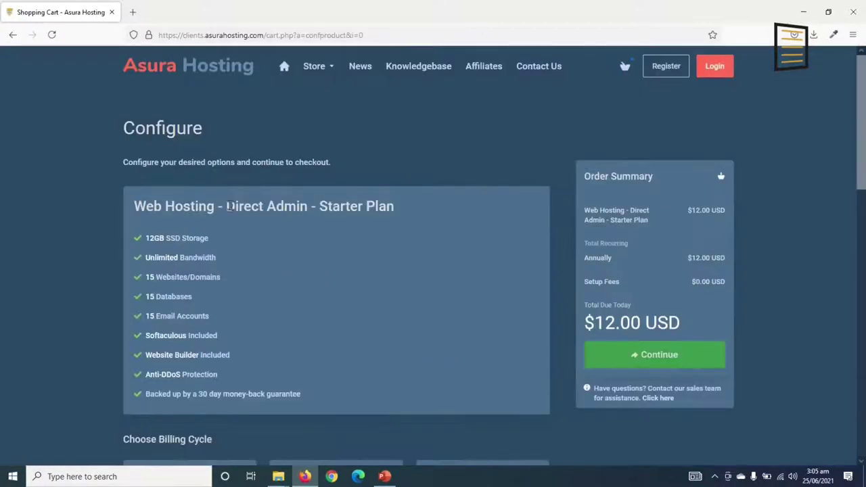
drag(147, 238, 252, 394)
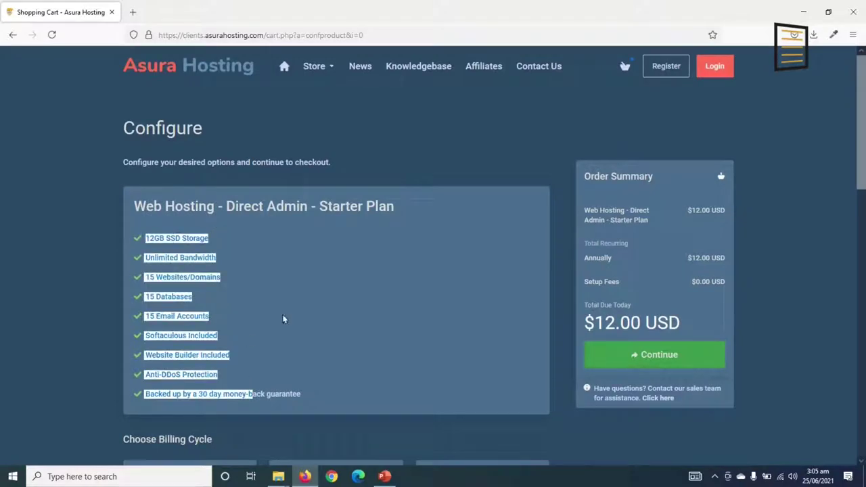
click(655, 325)
scroll(423, 325, down, 3)
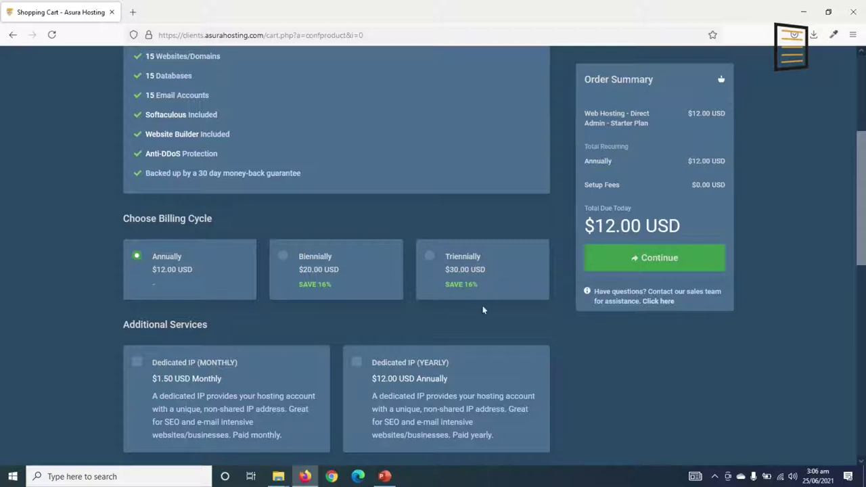
scroll(482, 309, down, 1)
scroll(235, 291, down, 1)
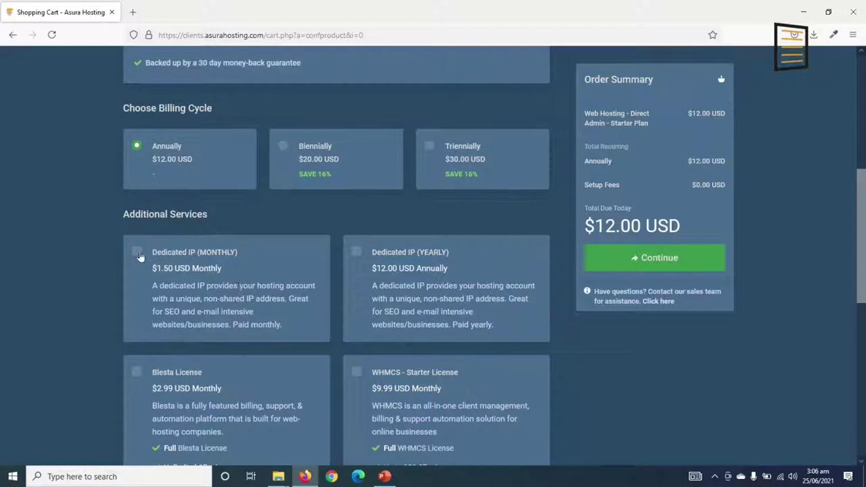
scroll(155, 277, down, 2)
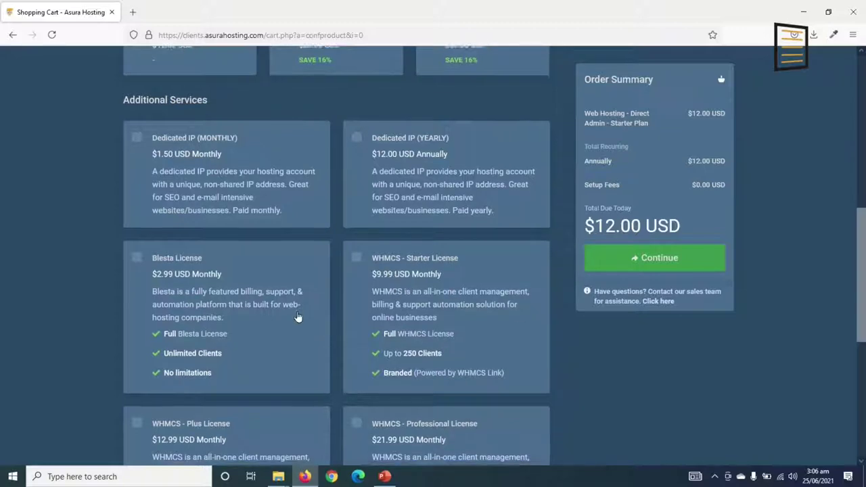
scroll(297, 317, down, 3)
scroll(297, 317, down, 3)
scroll(300, 316, up, 8)
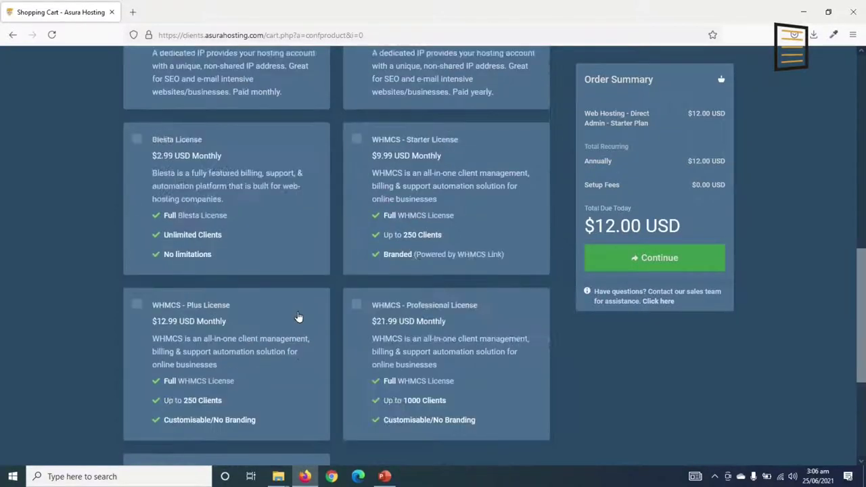
Enable free DNS Management and Email Forwarding for the domain, then proceed to Review & Checkout.
click(658, 259)
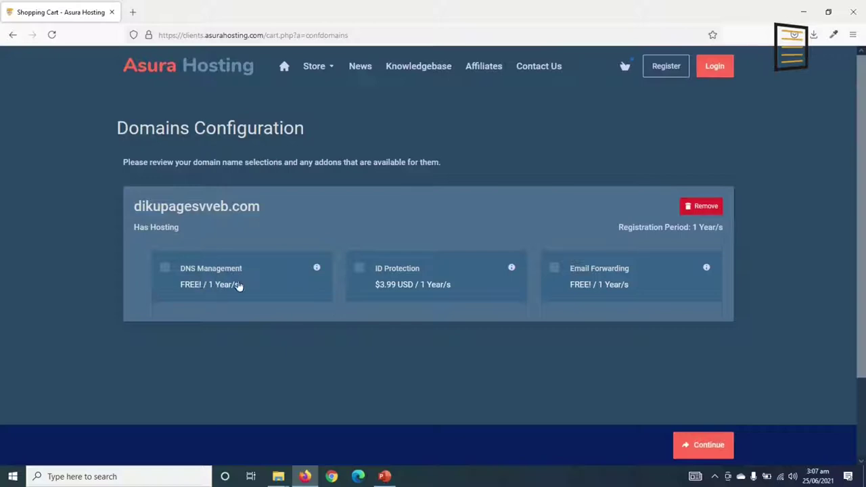
click(165, 270)
scroll(700, 441, down, 1)
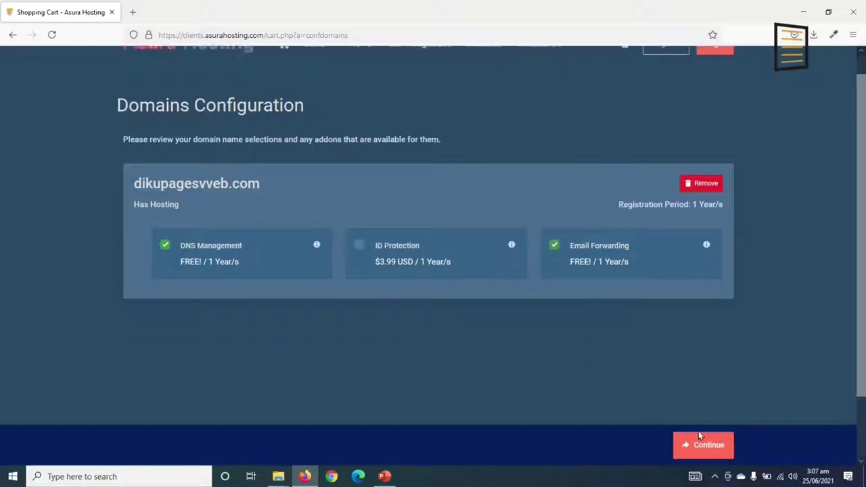
click(701, 446)
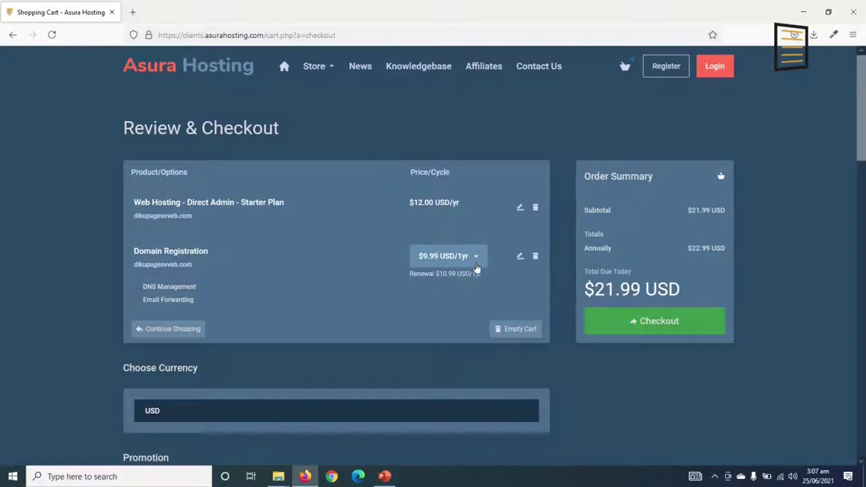
scroll(415, 234, down, 1)
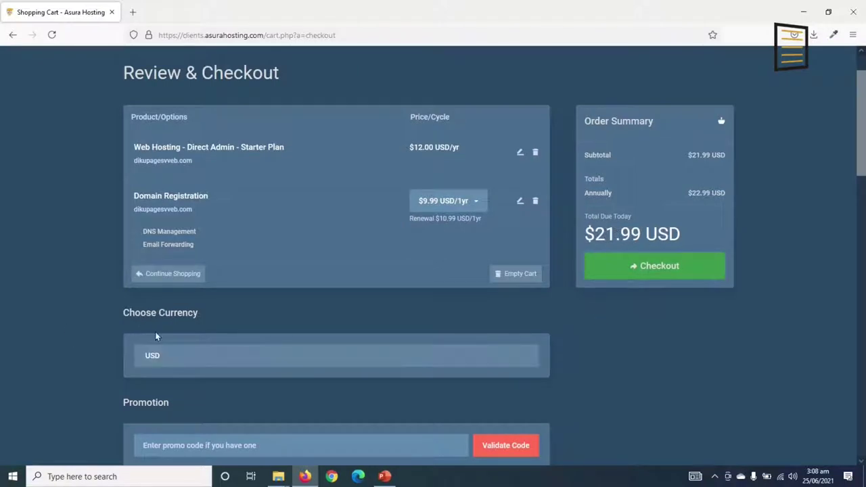
click(218, 356)
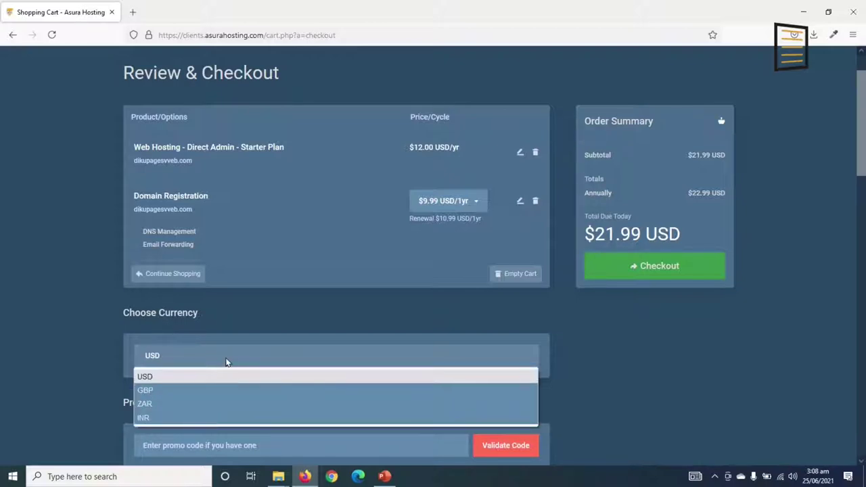
click(228, 362)
click(204, 358)
click(206, 358)
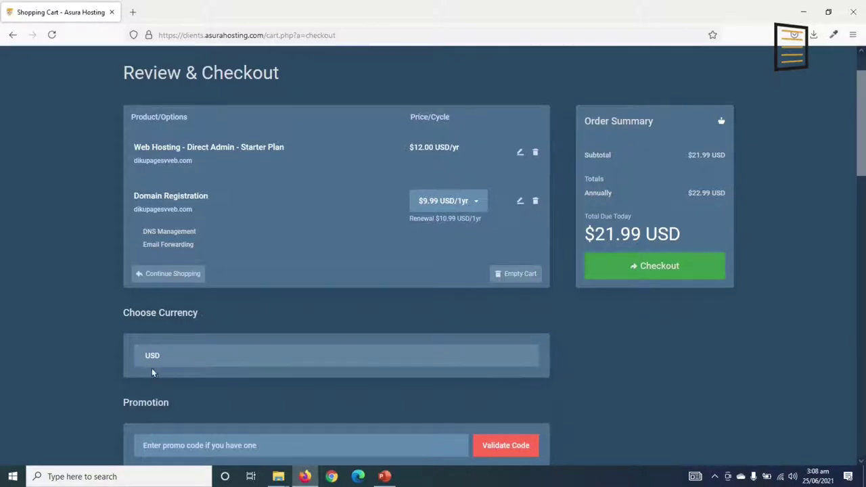
scroll(233, 385, down, 3)
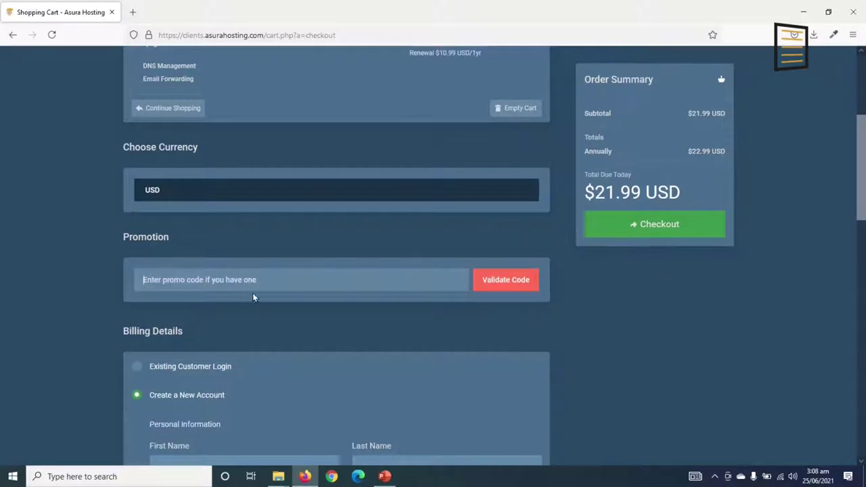
scroll(297, 327, down, 2)
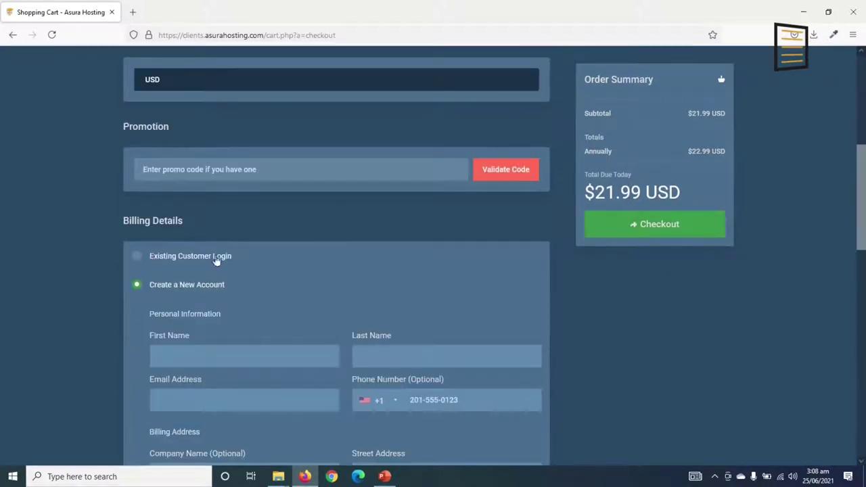
scroll(236, 237, down, 1)
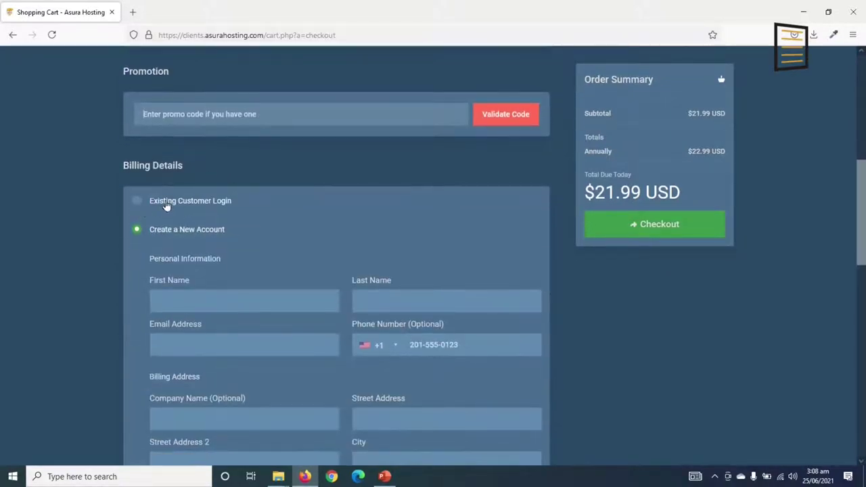
click(171, 207)
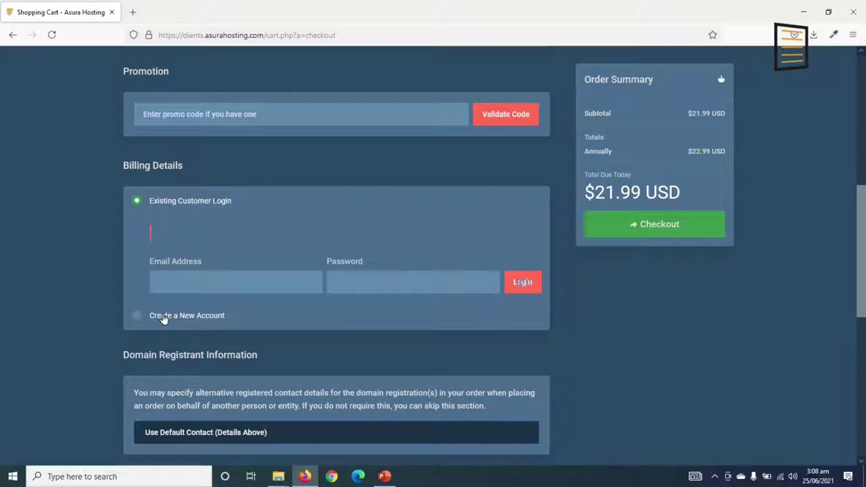
click(163, 318)
scroll(241, 343, down, 1)
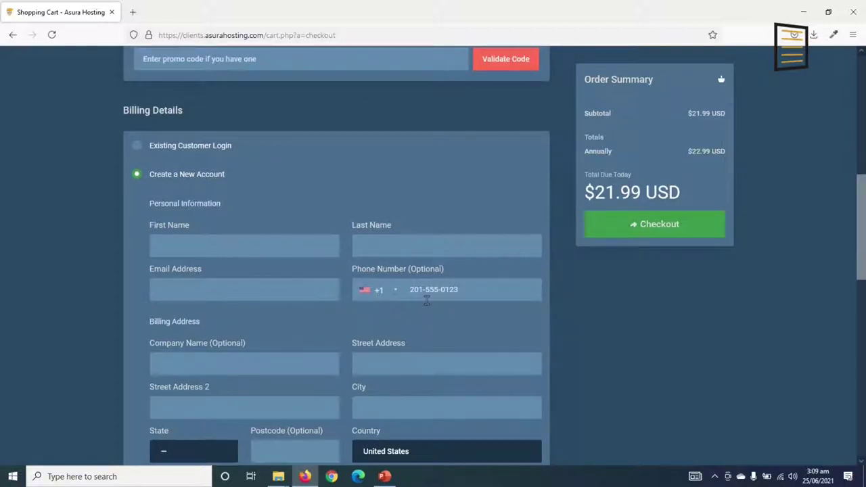
Fill in the account password and its confirmation.
scroll(309, 331, down, 2)
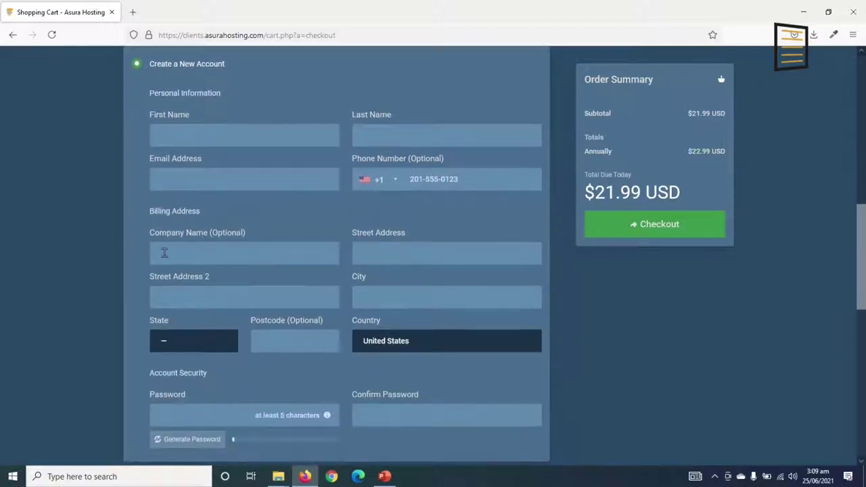
scroll(266, 324, down, 1)
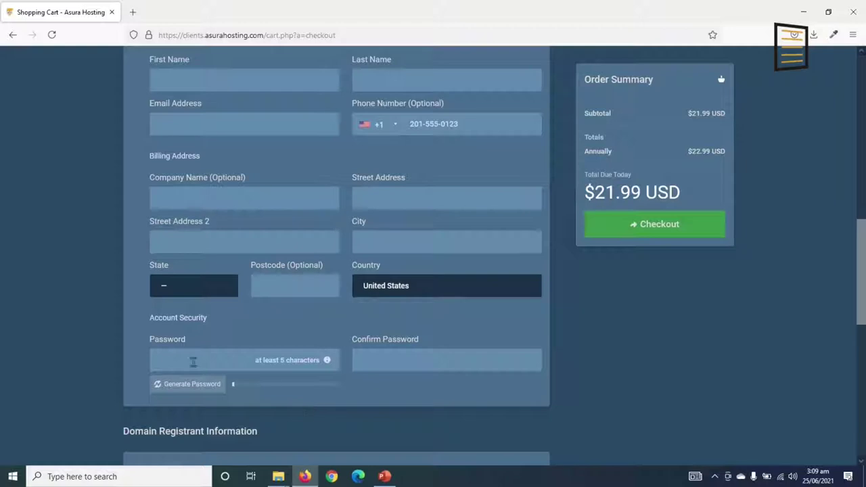
click(189, 357)
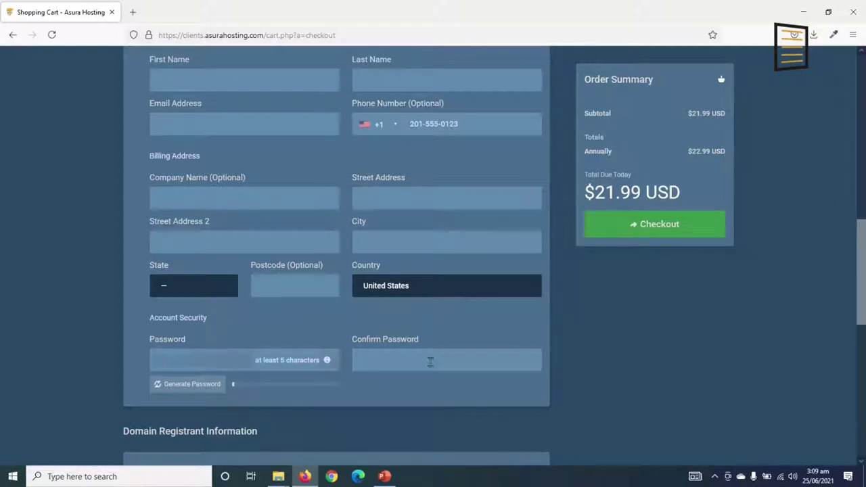
click(430, 361)
Choose Direct Credit / Debit Card - Stripe, enter the card number and submit the order.
scroll(430, 361, down, 6)
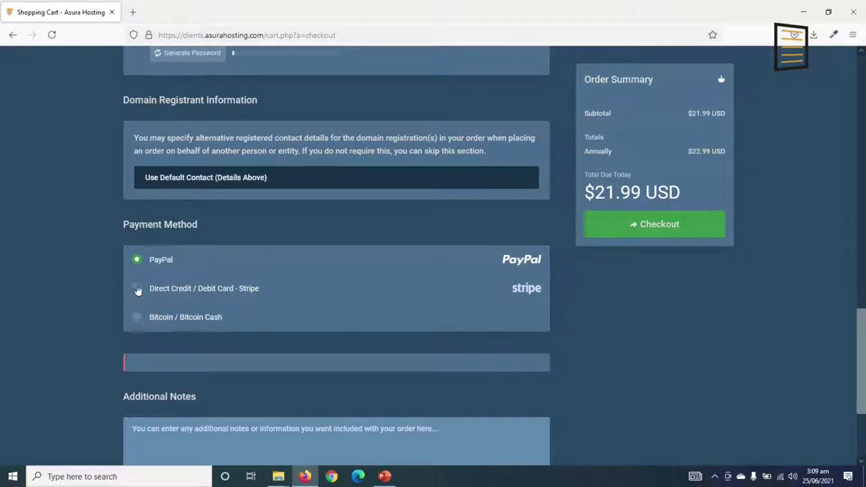
click(137, 289)
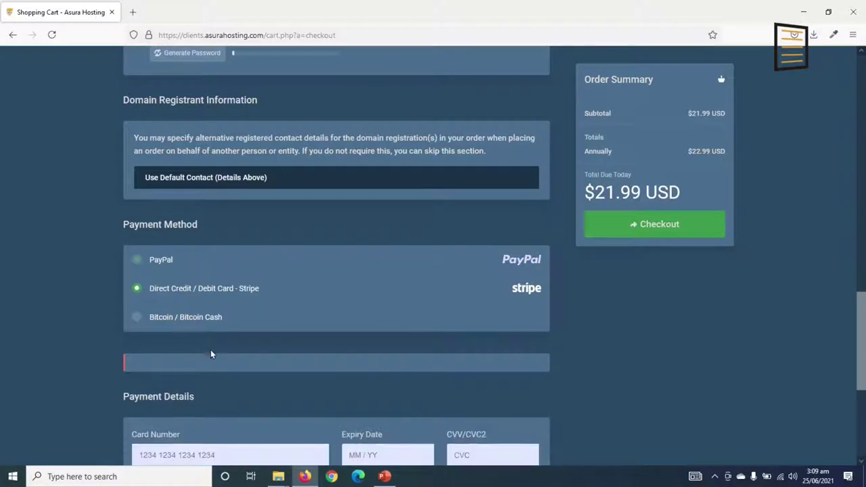
scroll(213, 349, down, 2)
click(165, 316)
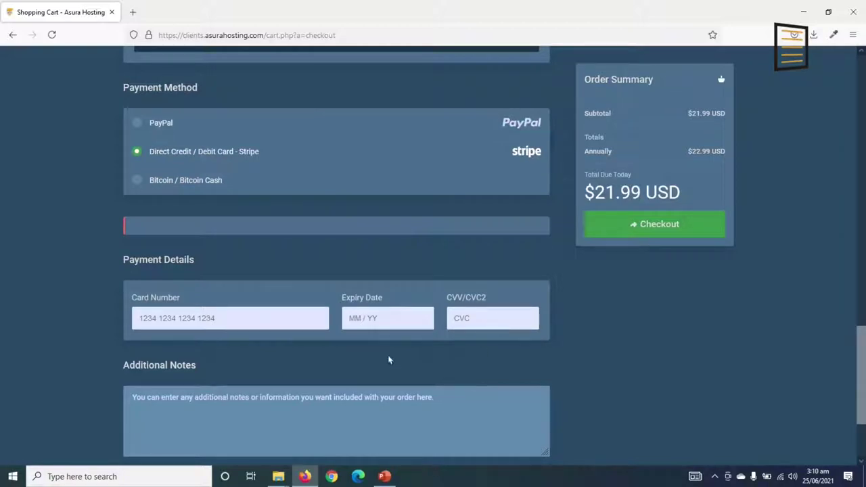
click(671, 225)
scroll(234, 352, down, 5)
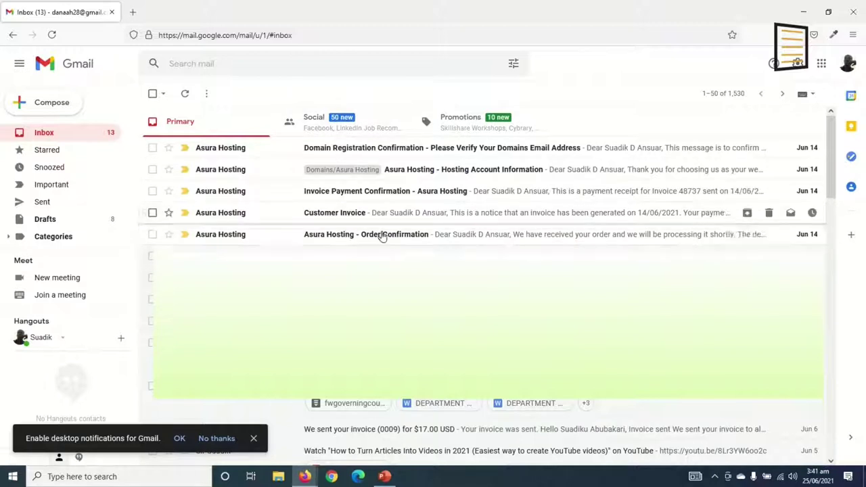
Check the Domain Registration Confirmation email, then open Hosting Account Information to its login details.
click(373, 150)
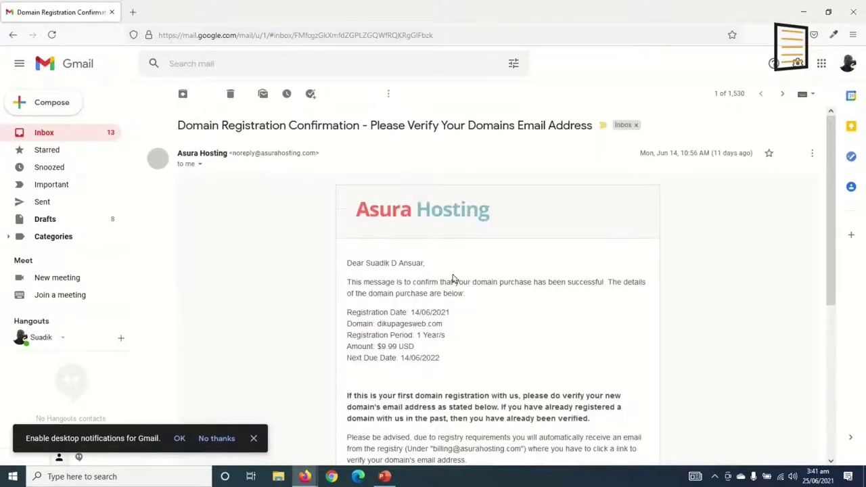
scroll(453, 288, down, 5)
scroll(453, 288, up, 2)
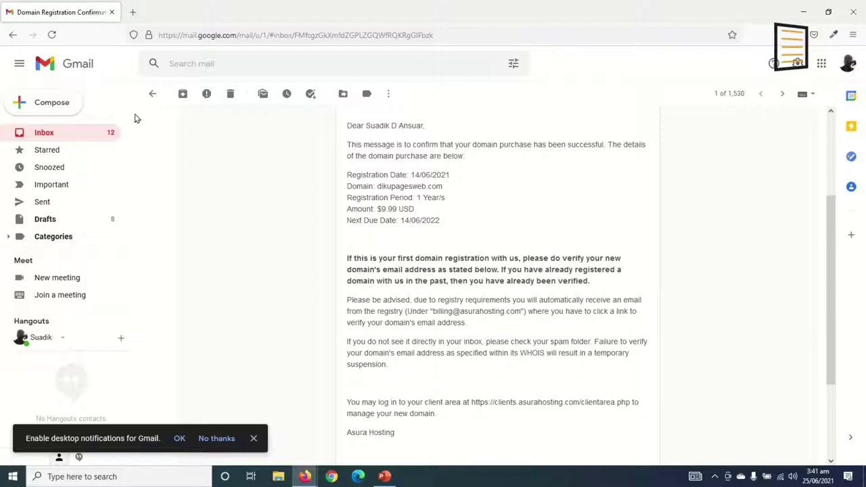
click(153, 93)
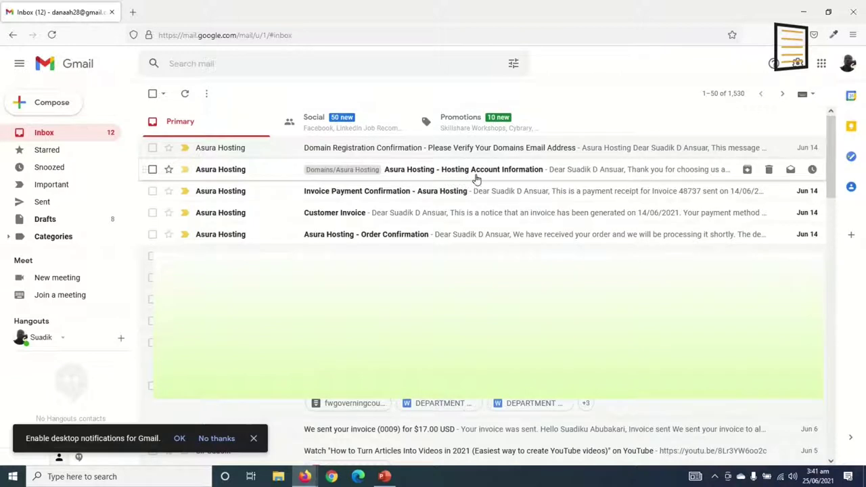
click(516, 174)
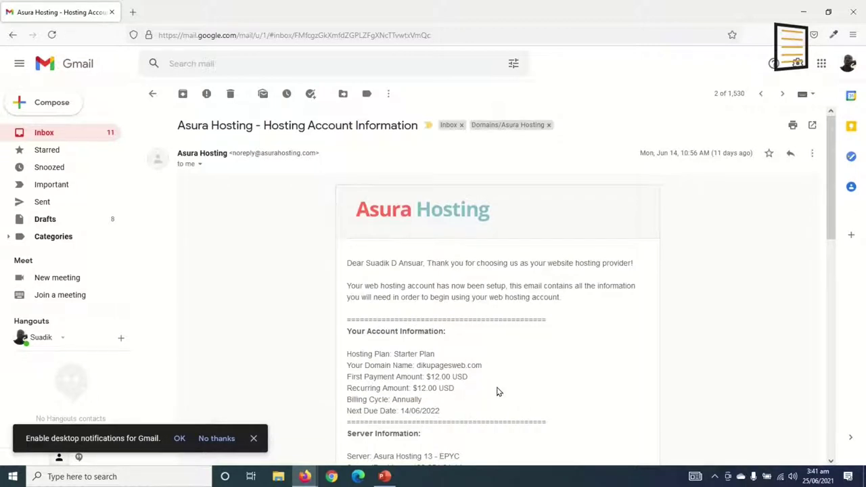
scroll(497, 391, down, 3)
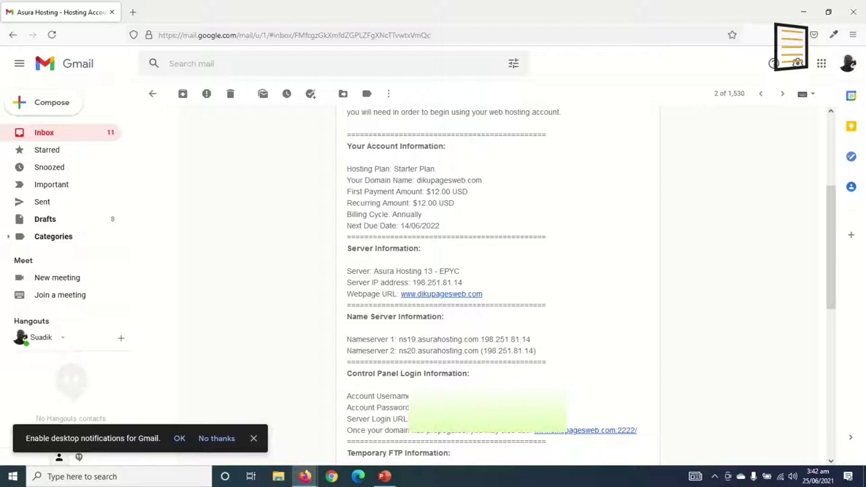
Copy the server login link from the email and load it in a new browser tab.
right_click(479, 415)
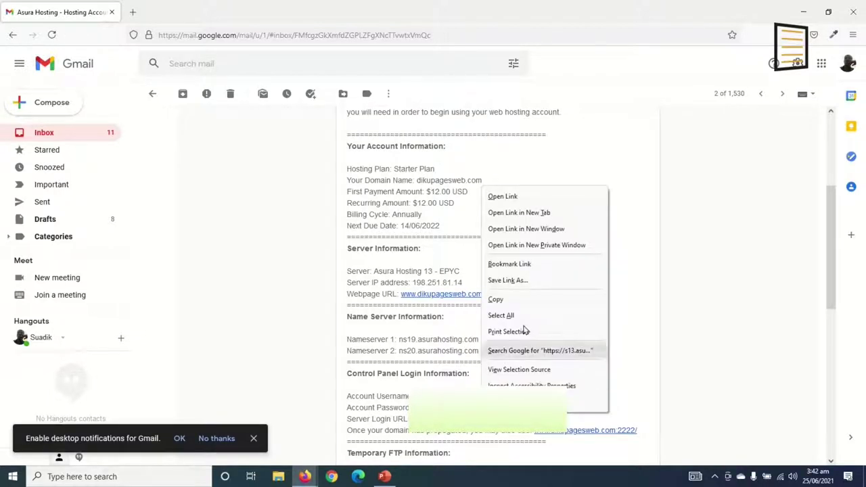
click(520, 298)
click(133, 12)
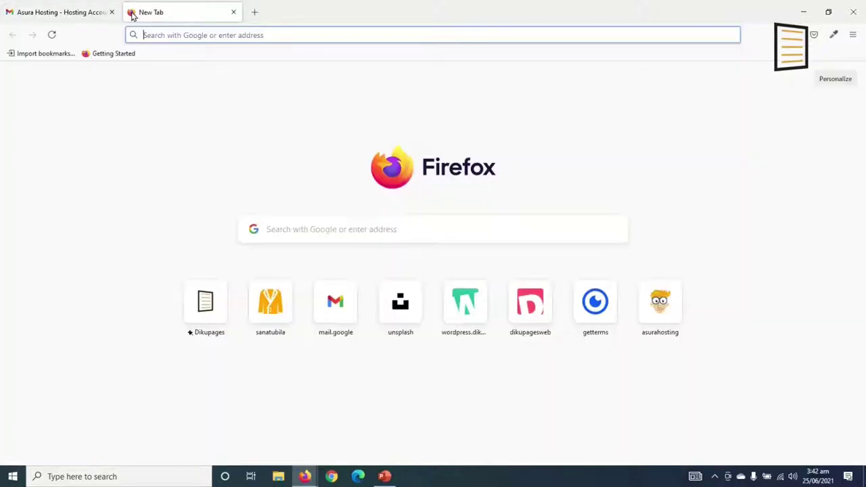
key(ctrl+v)
key(Return)
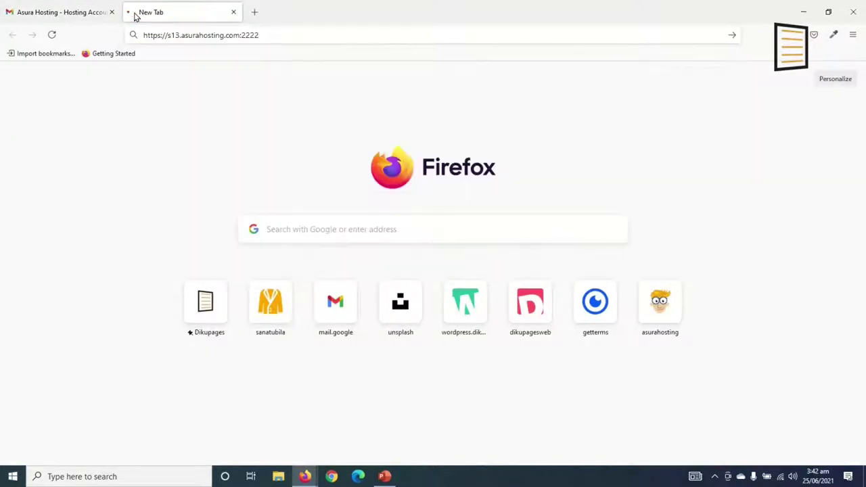
click(61, 12)
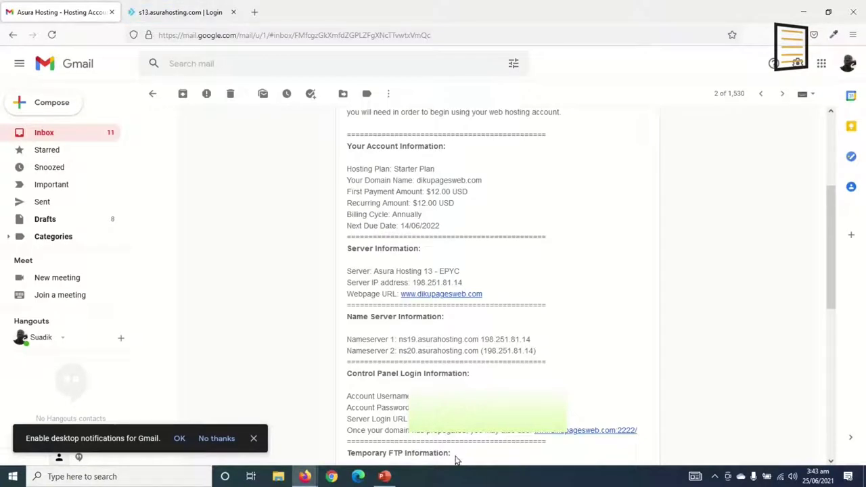
Sign in to DirectAdmin with the saved login and scroll down to Extra Features.
click(187, 13)
click(318, 240)
click(447, 351)
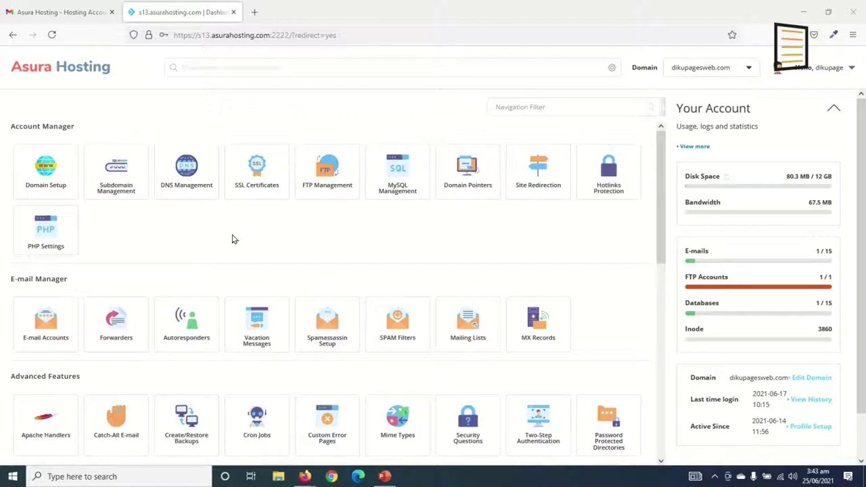
scroll(232, 240, down, 7)
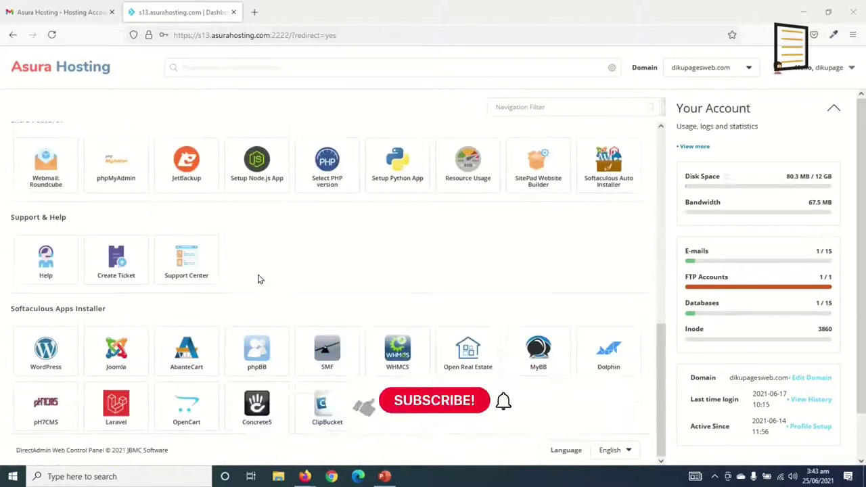
scroll(271, 293, up, 7)
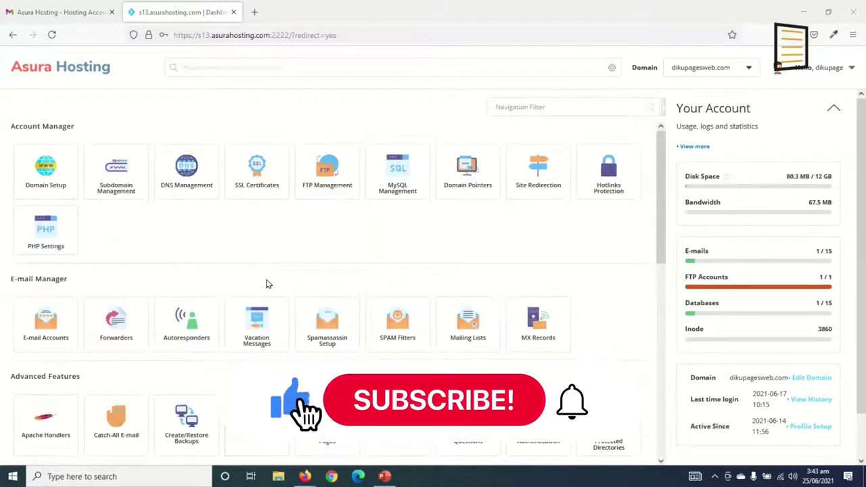
scroll(197, 231, down, 2)
scroll(198, 230, down, 5)
scroll(386, 324, up, 6)
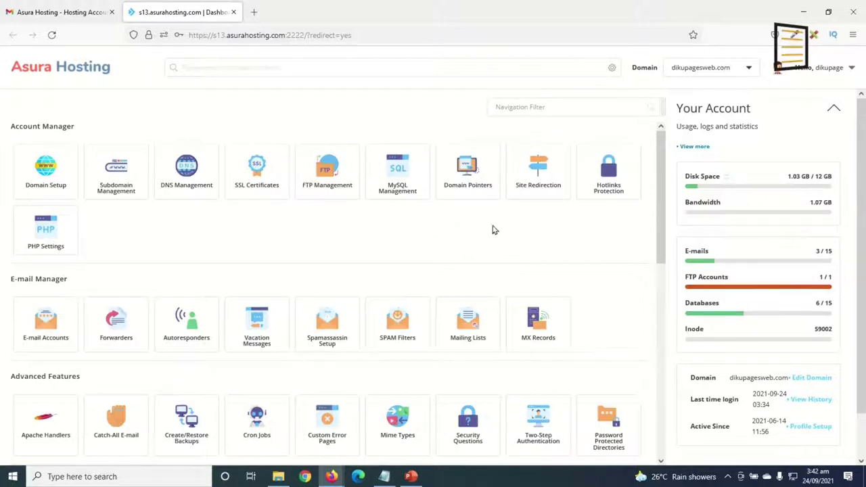
scroll(431, 240, down, 4)
scroll(434, 250, down, 2)
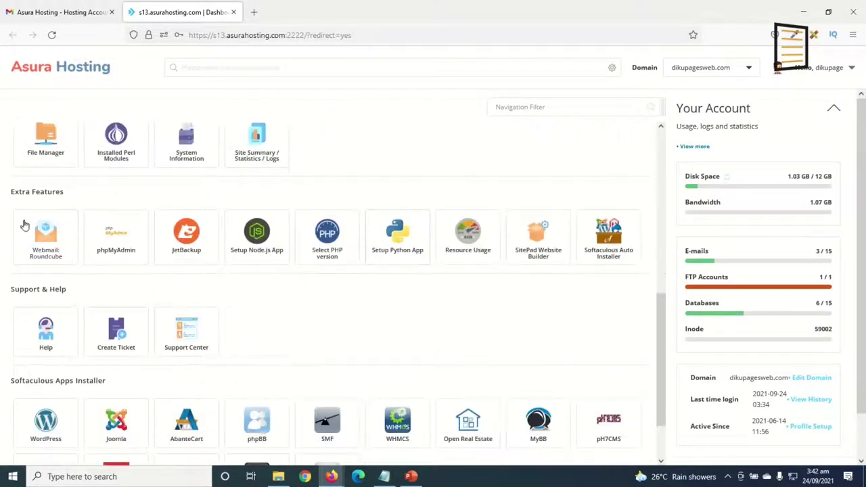
Launch Softaculous Auto Installer and start a WordPress install from Top Scripts.
click(612, 241)
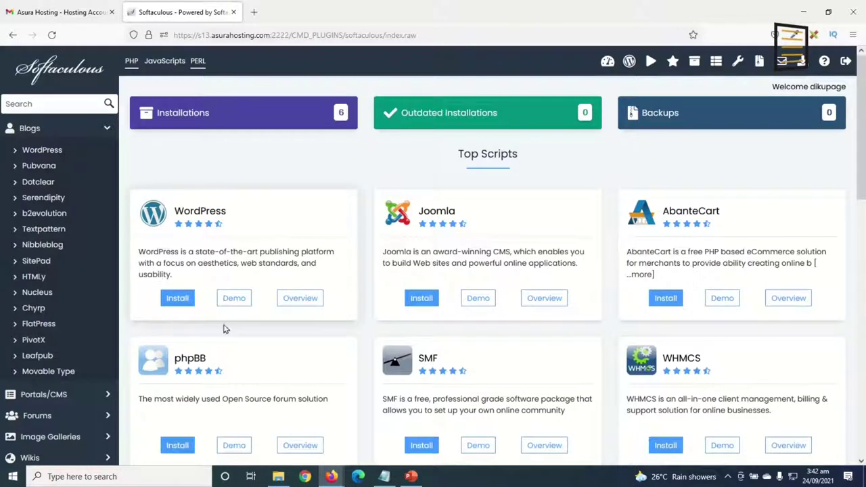
click(177, 298)
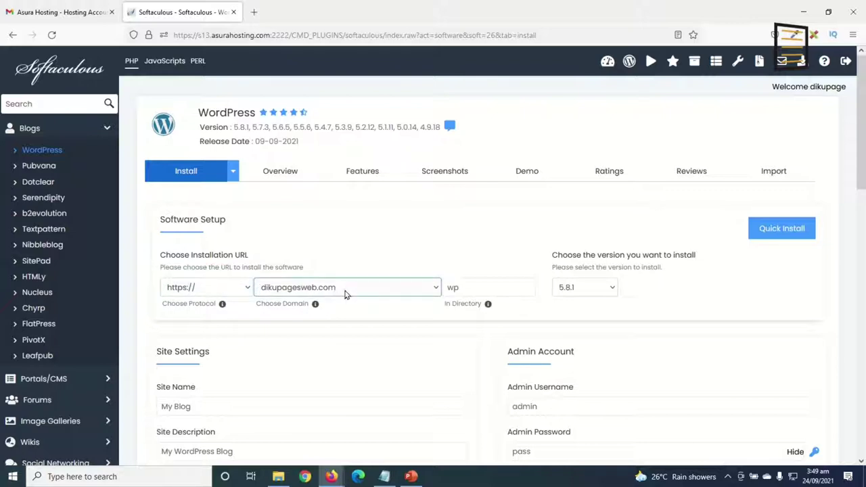
Clear the 'wp' In Directory value so WordPress installs at the domain root.
click(464, 290)
drag(464, 290, 405, 282)
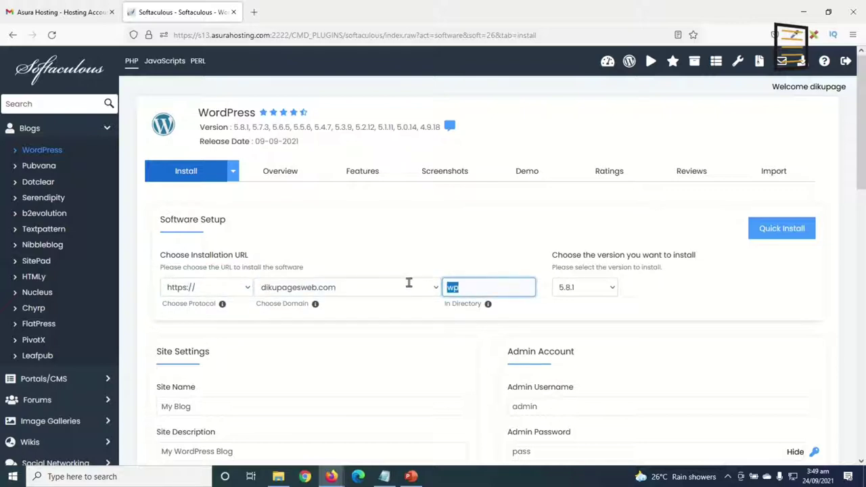
key(BackSpace)
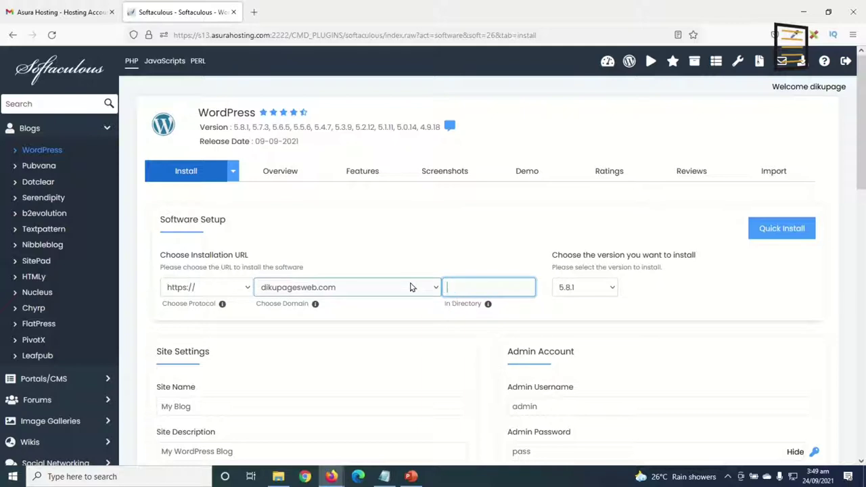
scroll(382, 298, down, 5)
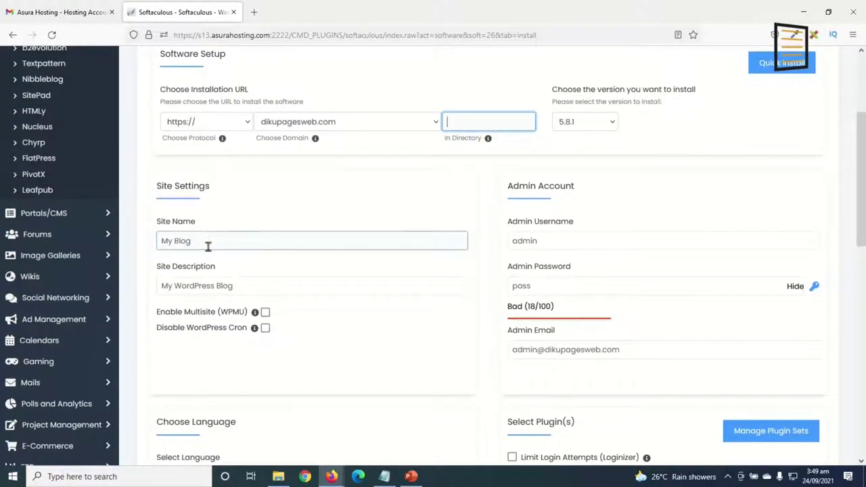
Replace the default admin username with a custom one and set a strong admin password.
drag(202, 238, 150, 233)
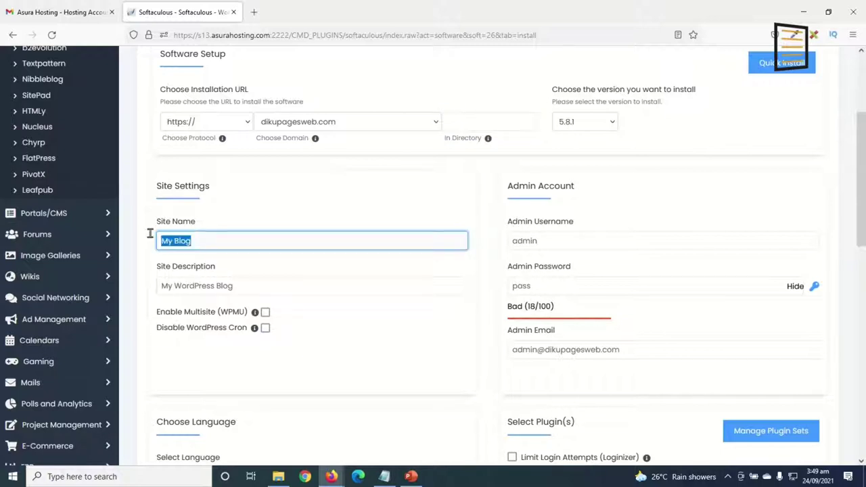
drag(252, 285, 152, 283)
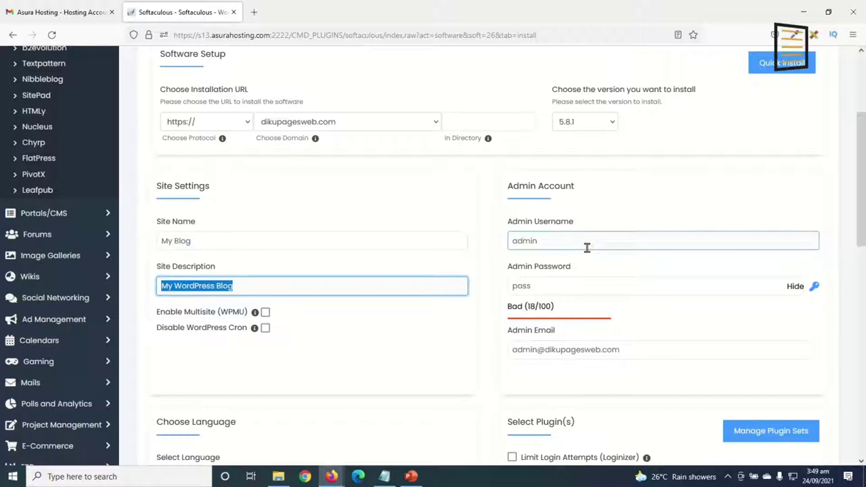
drag(559, 244, 478, 240)
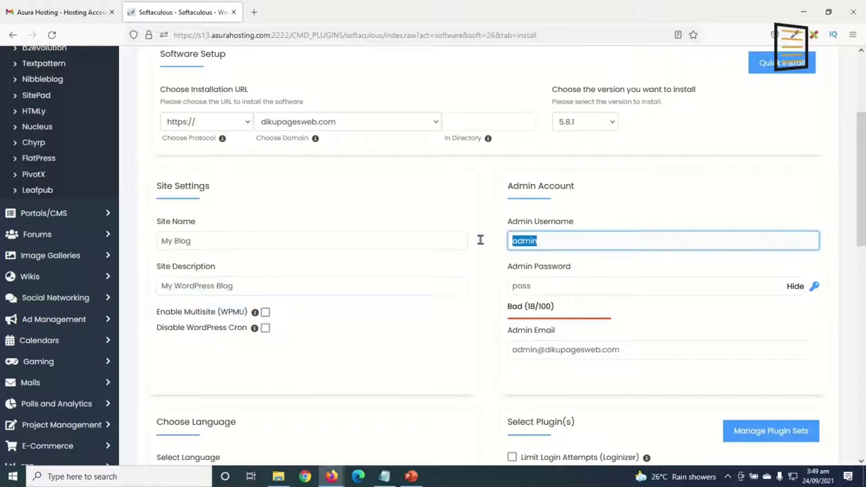
click(546, 282)
drag(538, 283, 484, 286)
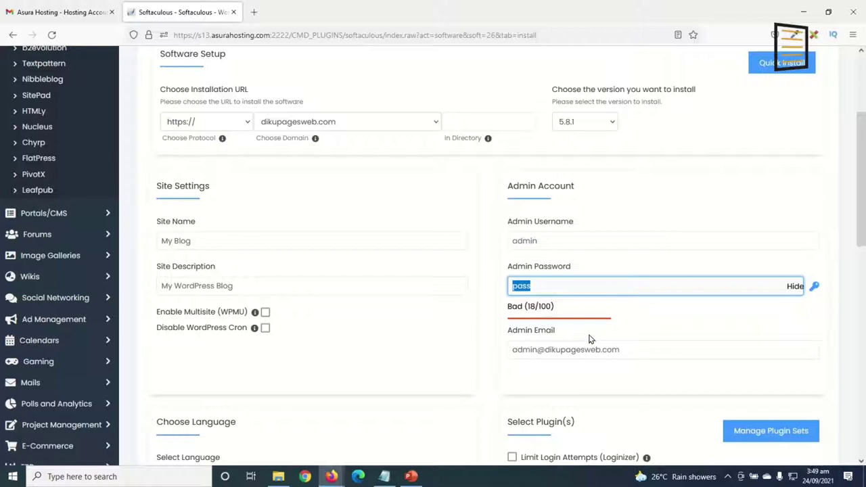
double_click(574, 241)
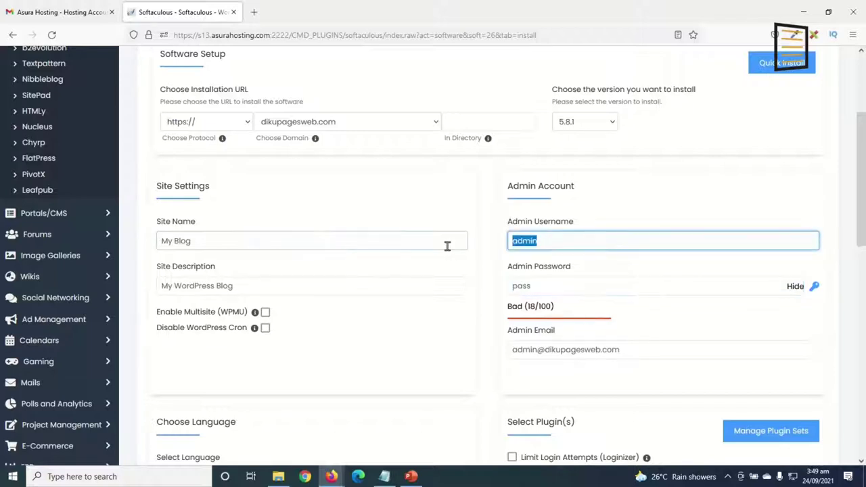
text(s)
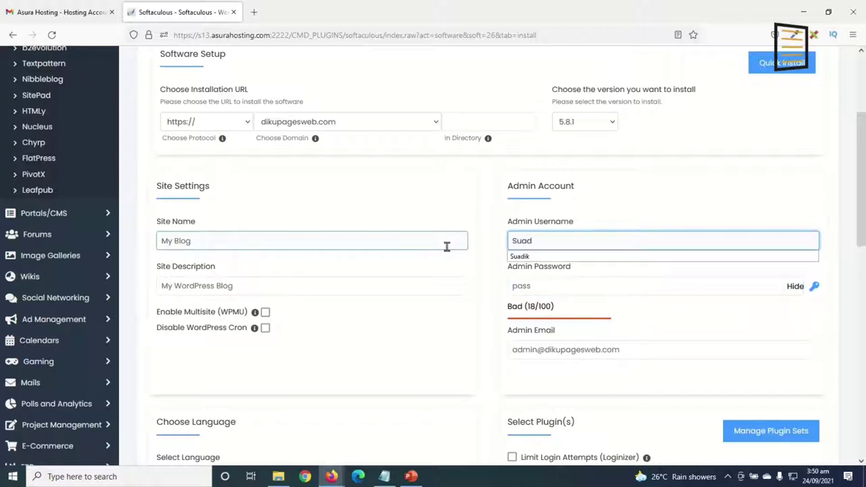
text(uadik)
key(Tab)
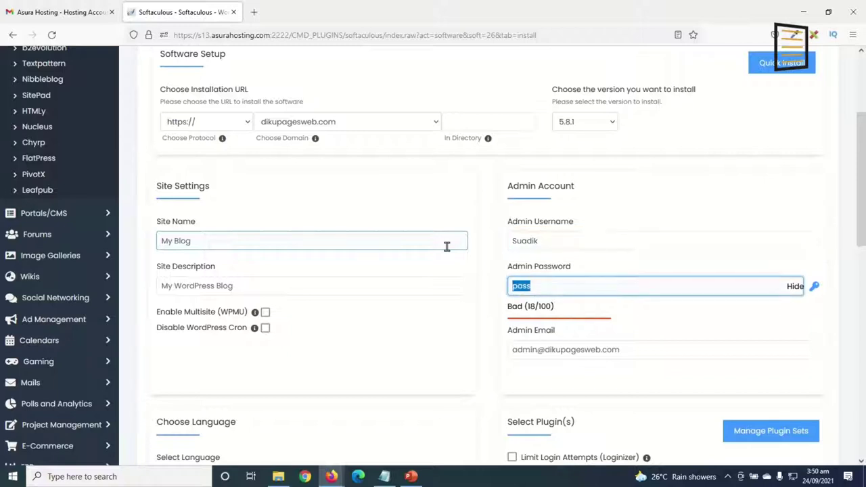
click(792, 291)
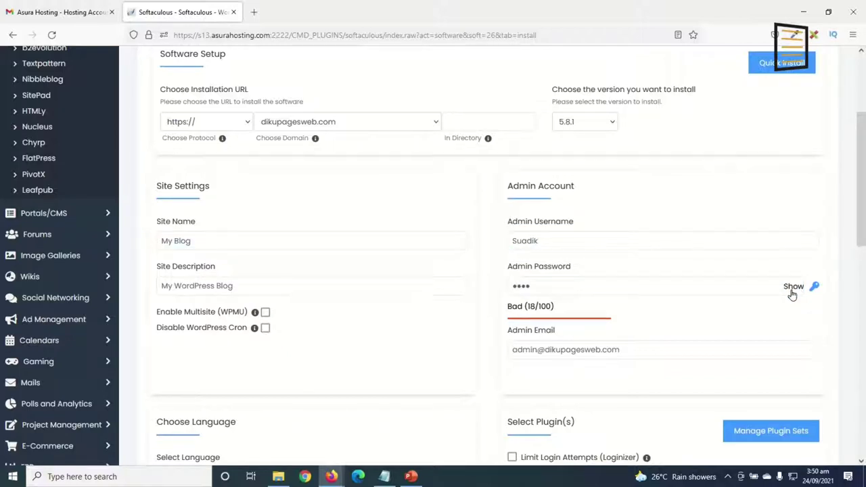
double_click(552, 288)
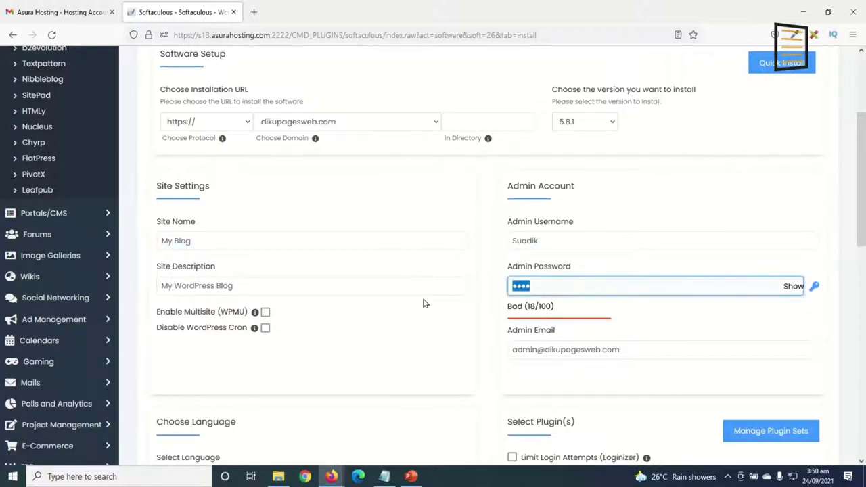
text(••••••)
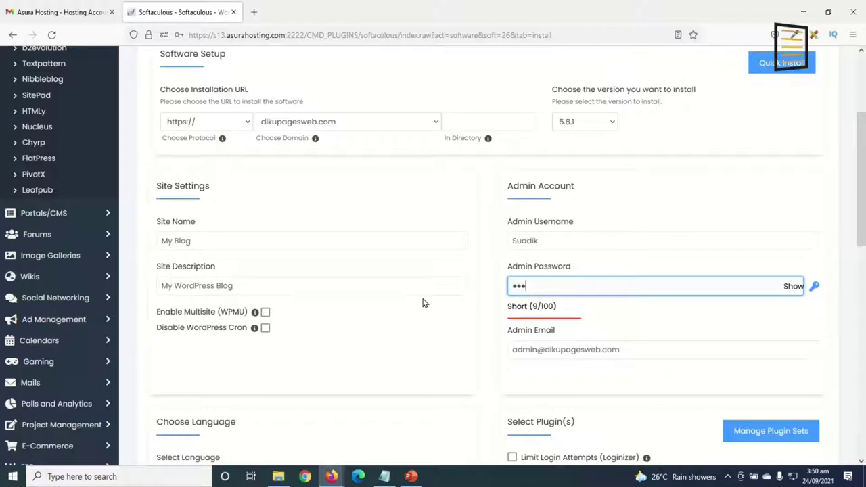
text(••••)
Fill in the admin's e-mail address and run the WordPress installation.
drag(640, 347, 482, 333)
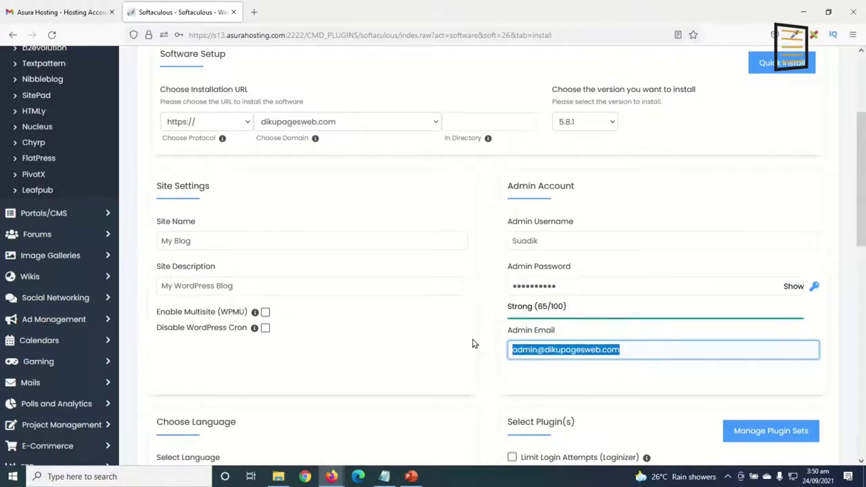
text(D)
key(BackSpace)
key(BackSpace)
text(dana)
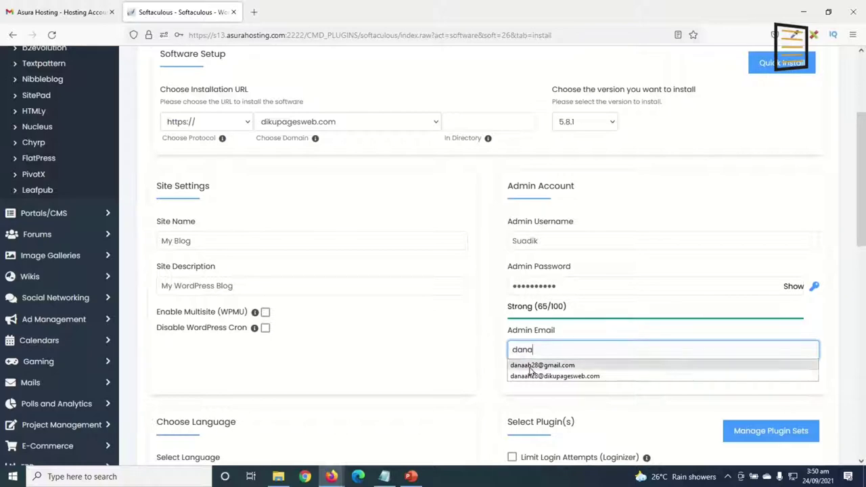
click(537, 366)
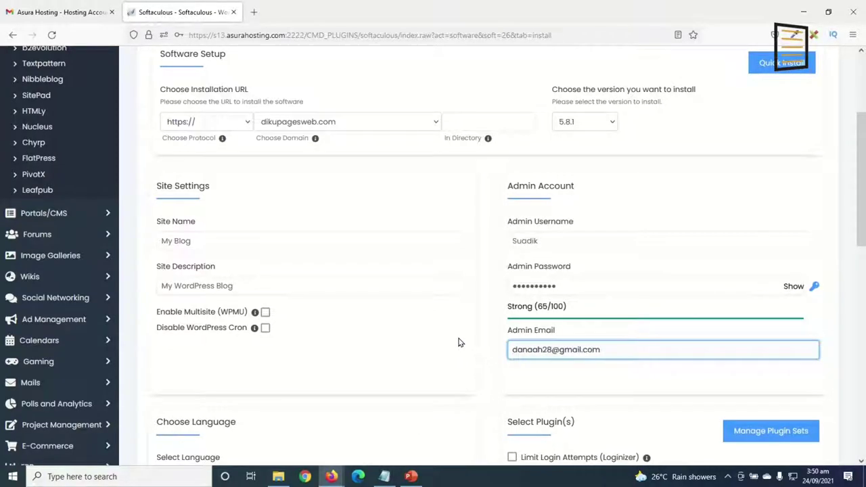
scroll(458, 342, down, 15)
click(487, 312)
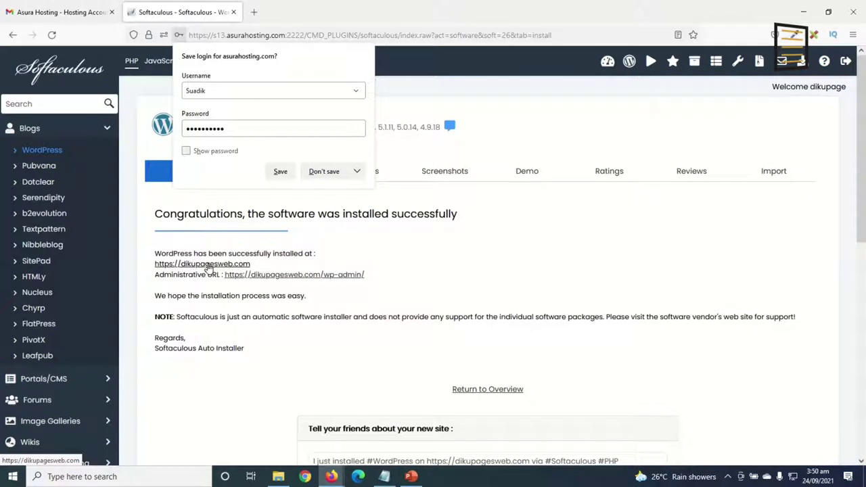
click(208, 265)
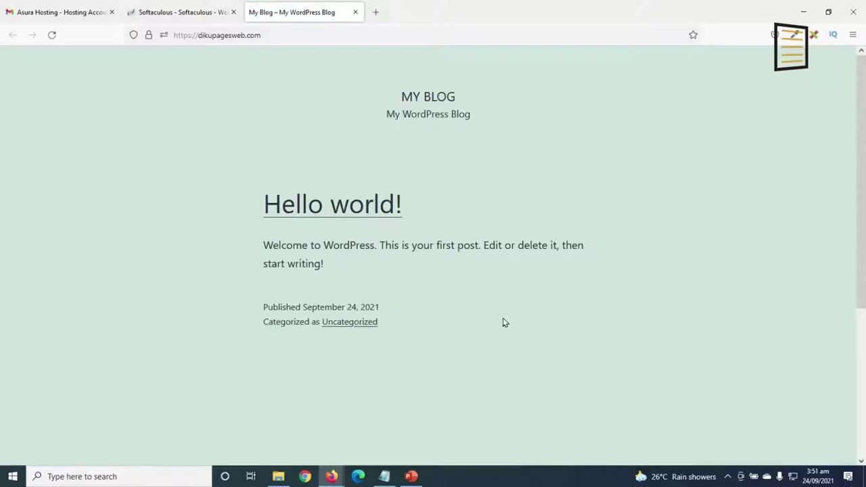
click(180, 15)
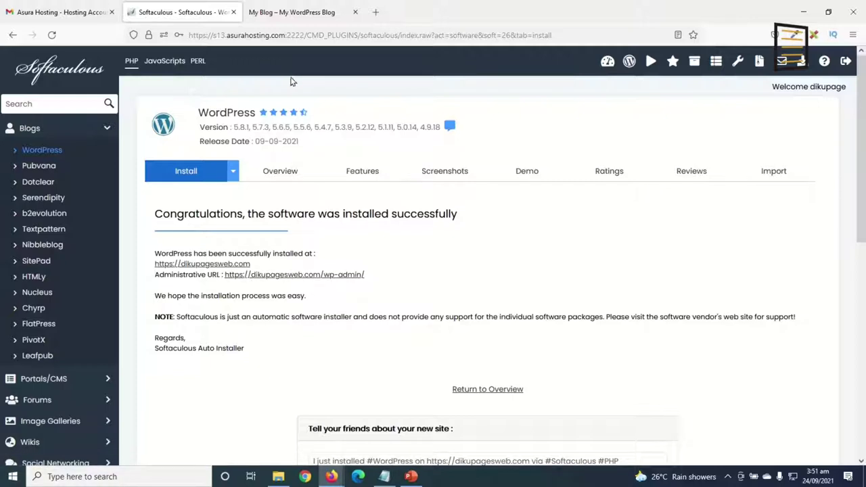
click(279, 19)
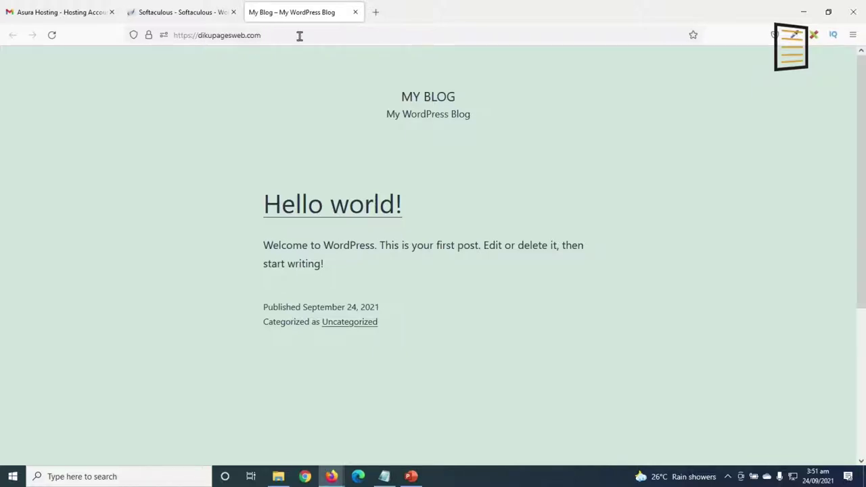
Load the site's /wp-admin login address.
click(299, 36)
click(299, 36)
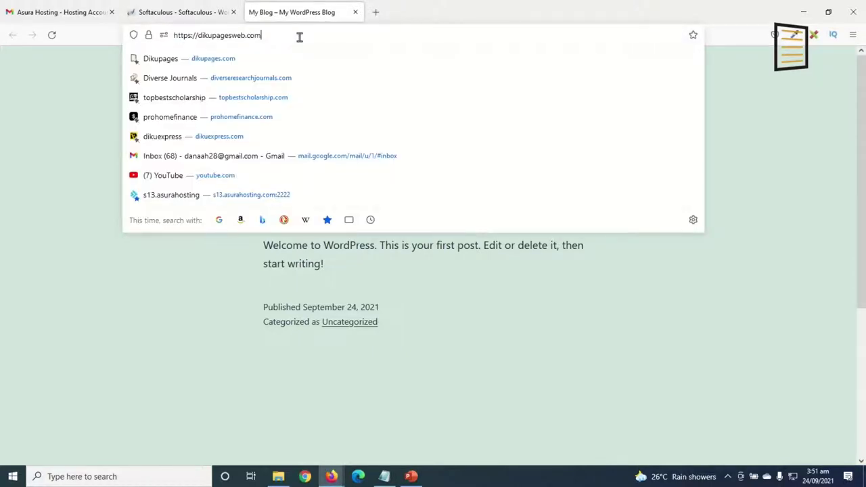
text(/wp-admi)
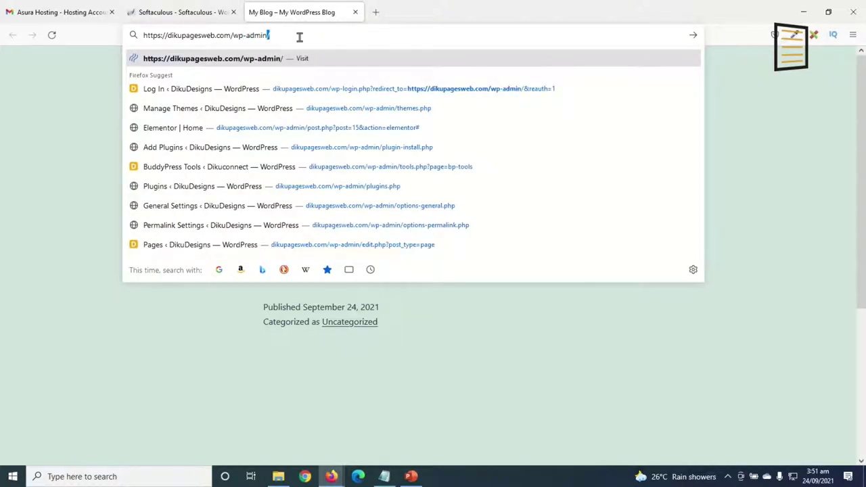
text(n)
key(Return)
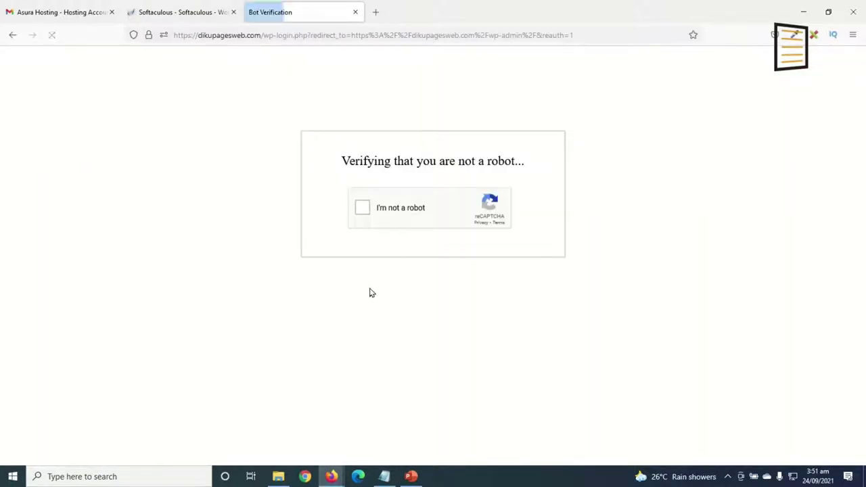
Pass the reCAPTCHA by selecting the traffic-light tiles and verifying.
click(362, 208)
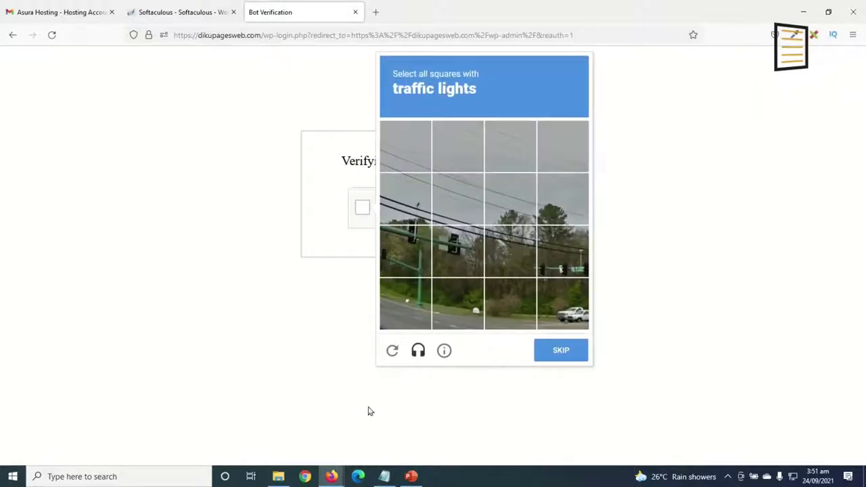
click(408, 254)
click(449, 245)
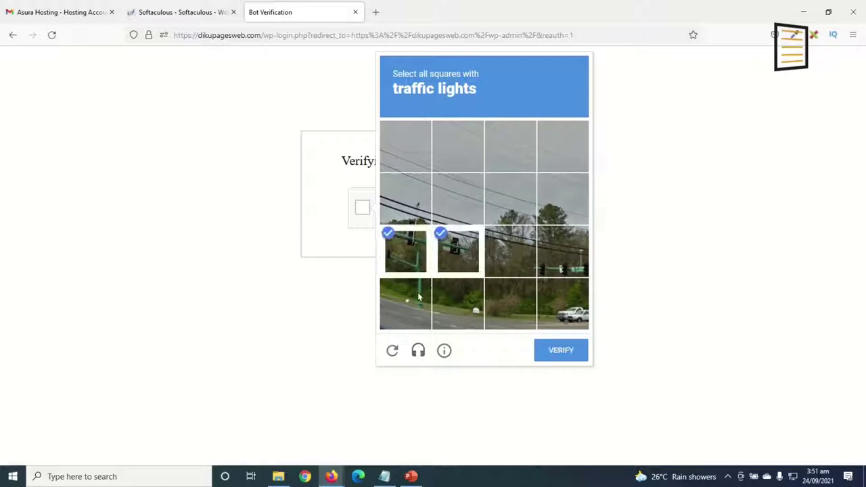
click(549, 259)
click(559, 348)
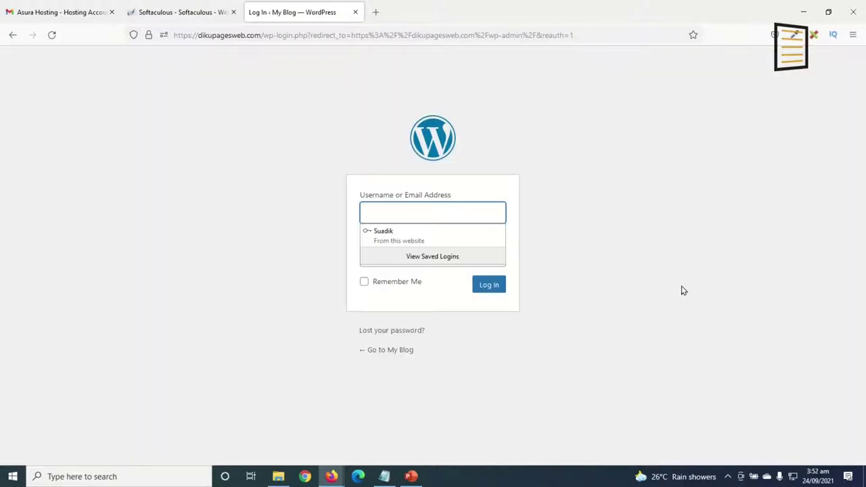
click(680, 290)
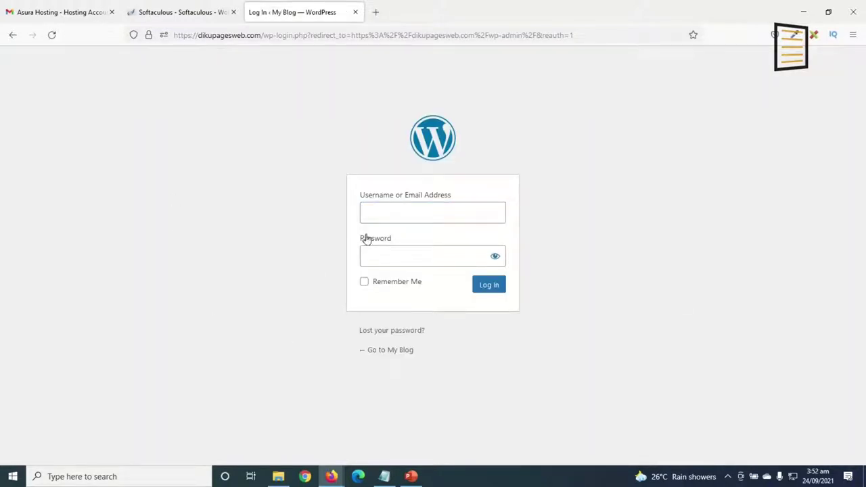
Log in with the saved username and password.
click(415, 215)
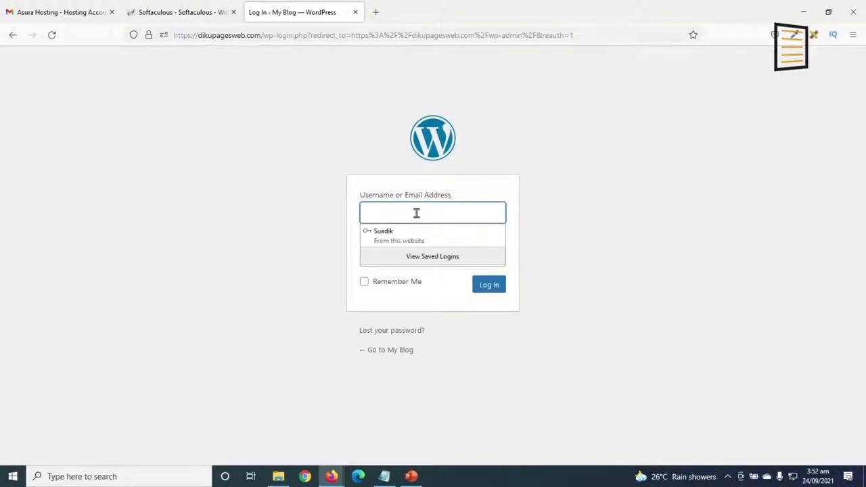
text(Suadik)
key(Tab)
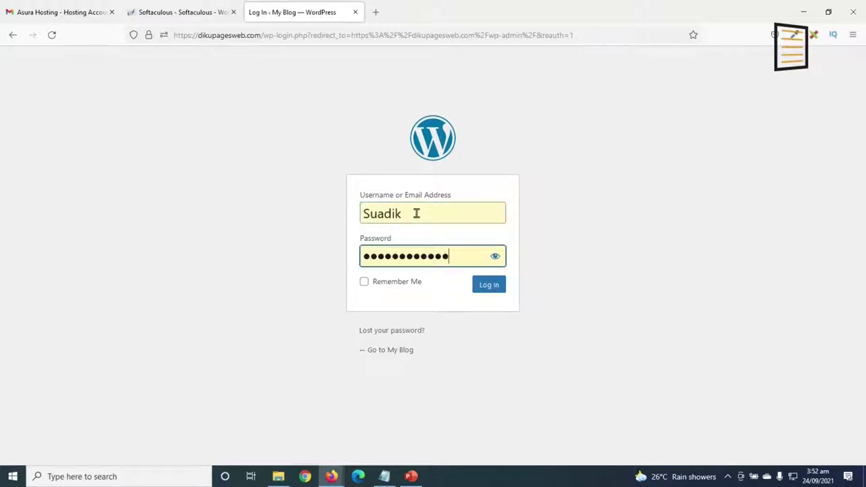
key(ctrl+a)
text(••)
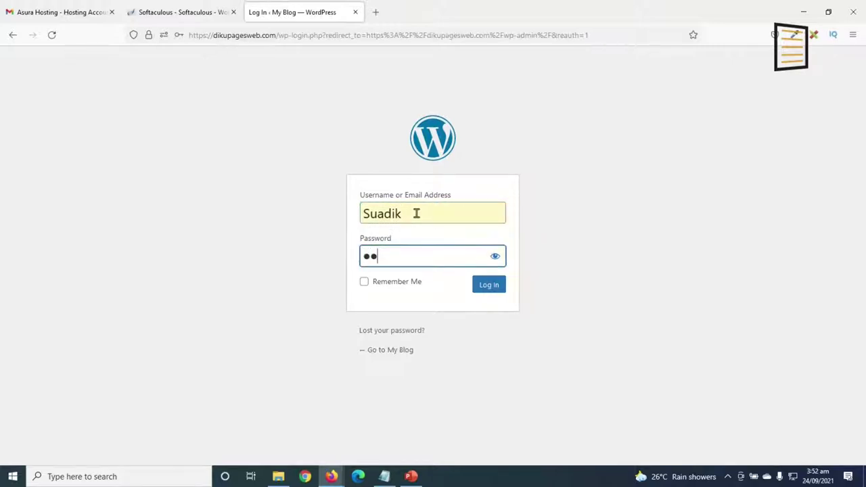
text(••••••••)
key(Return)
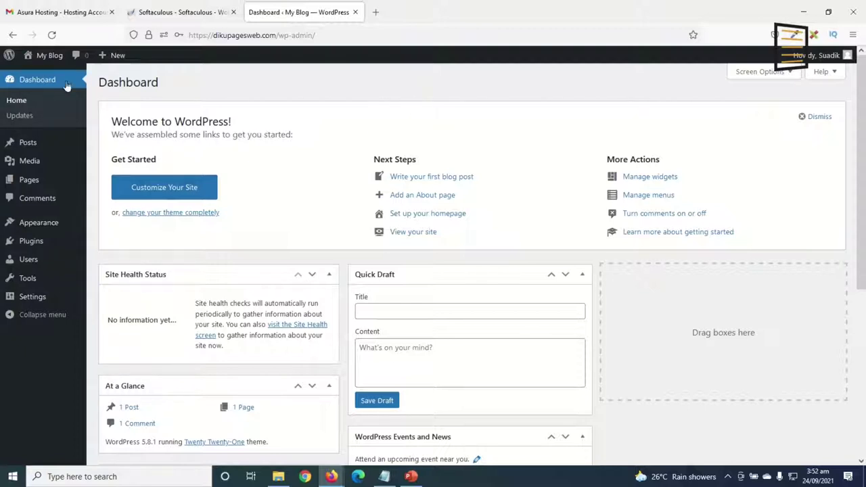
Open the live My Blog front page in a new tab, then return to the Dashboard.
right_click(44, 57)
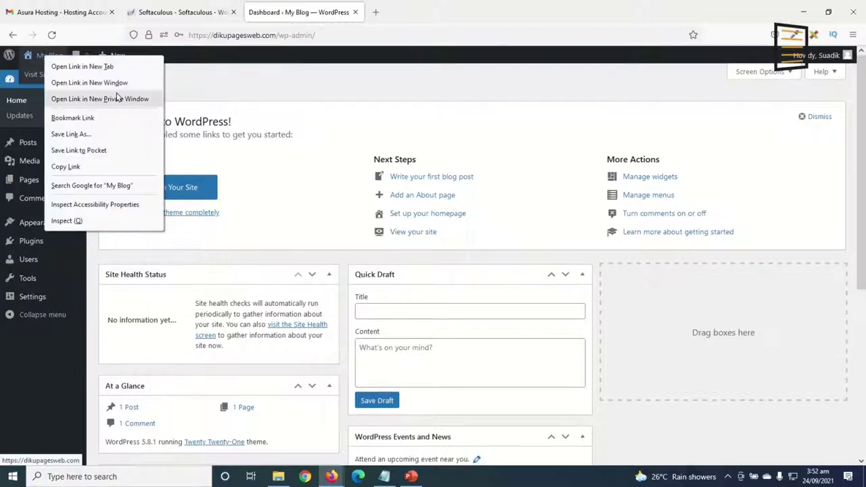
click(108, 66)
click(420, 12)
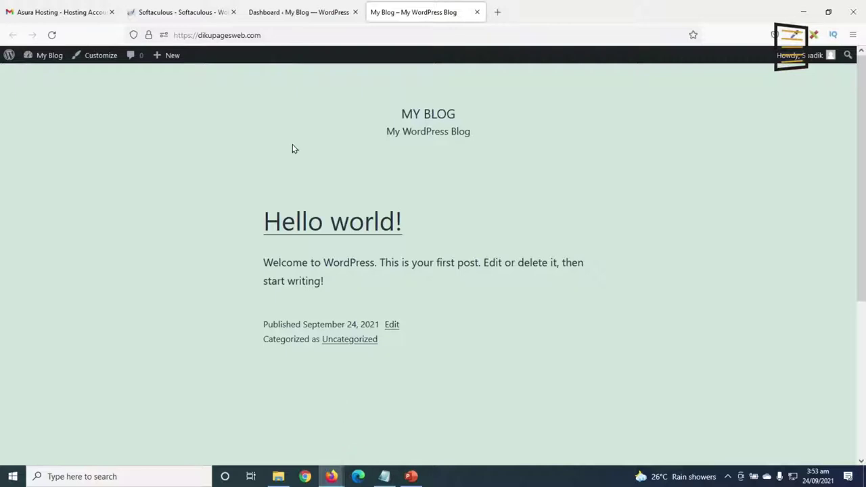
click(298, 14)
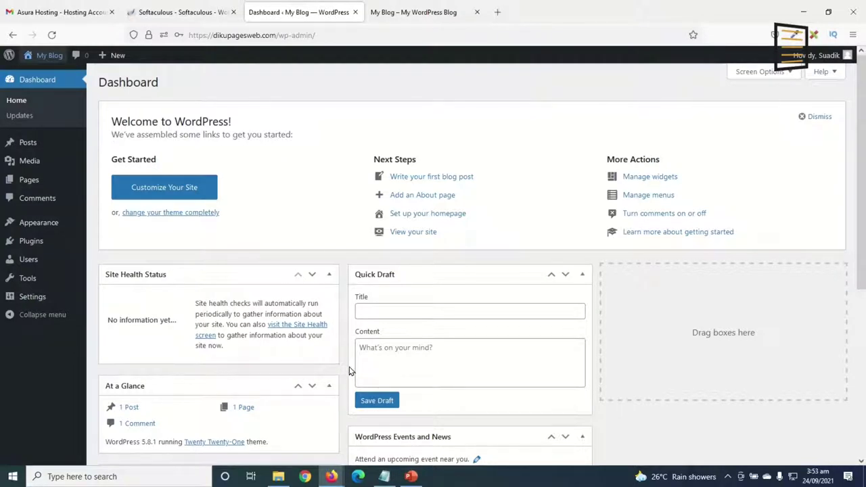
In Screen Options, uncheck Welcome, Events and News, Quick Draft, Activity, At a Glance and Site Health.
click(768, 74)
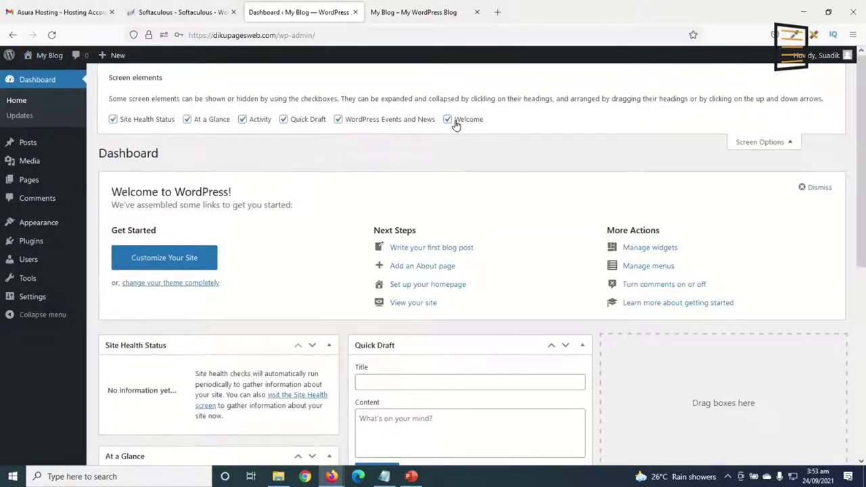
click(456, 124)
click(345, 120)
click(287, 120)
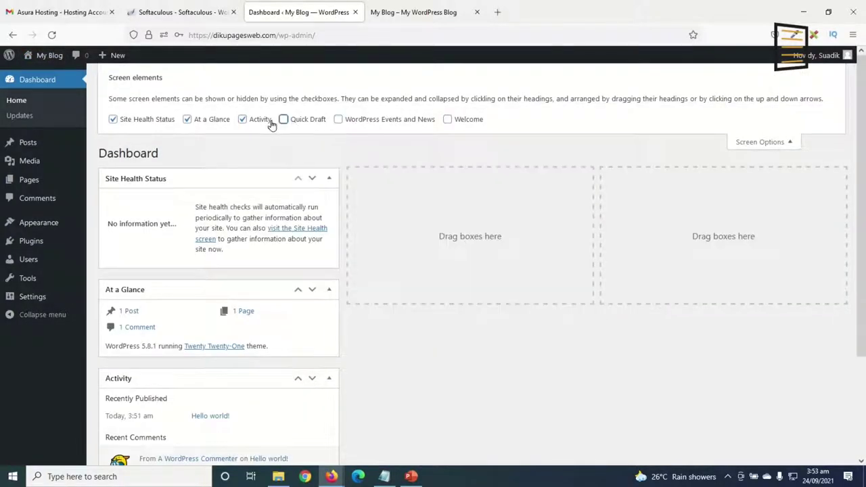
click(243, 120)
click(213, 122)
click(166, 121)
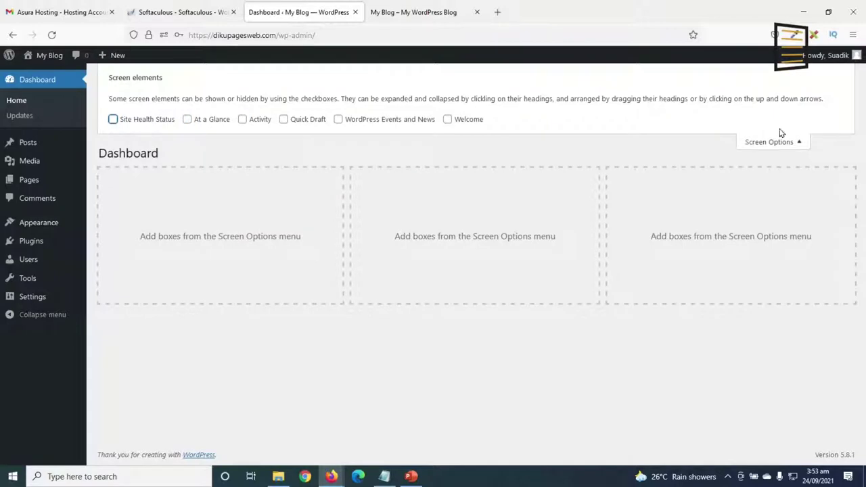
click(775, 144)
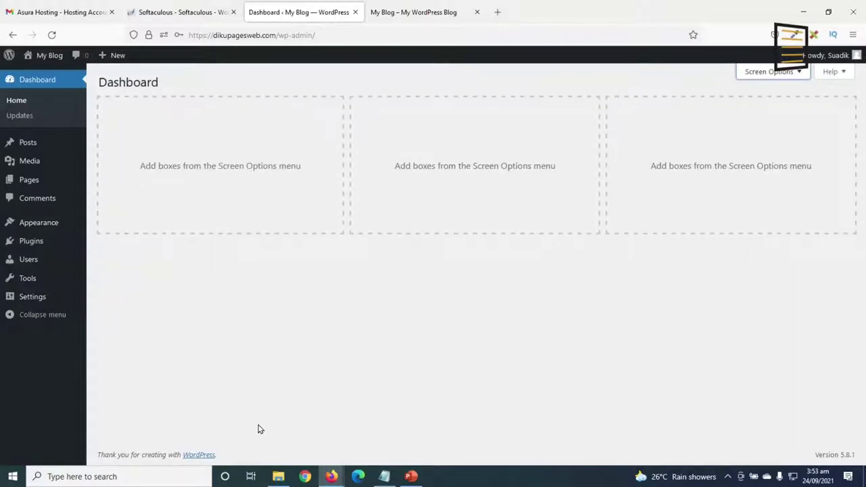
Trash the Hello world post and empty the posts Trash.
click(30, 143)
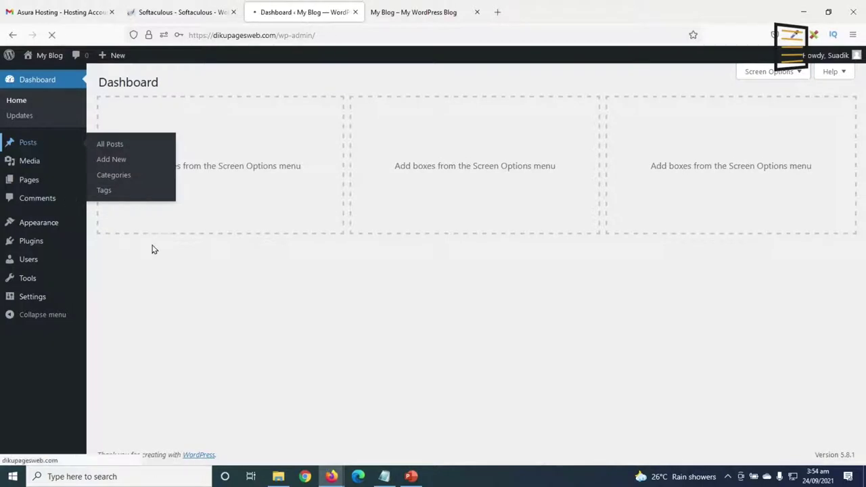
mouse_move(156, 167)
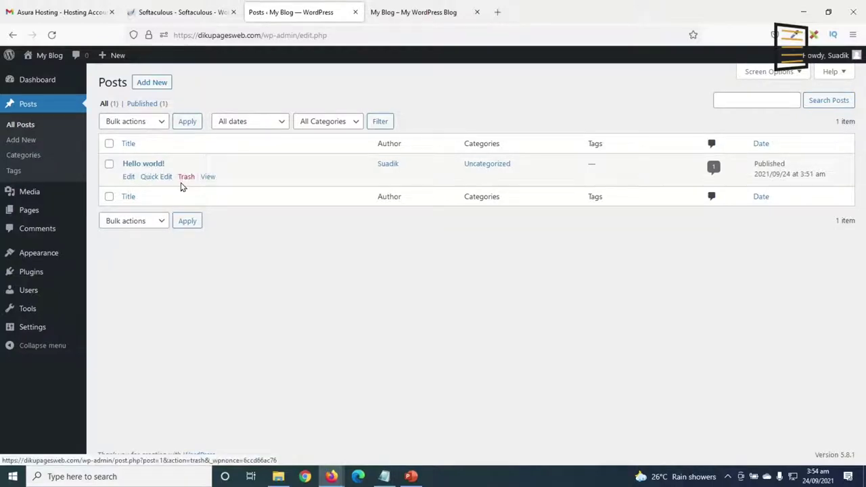
click(185, 179)
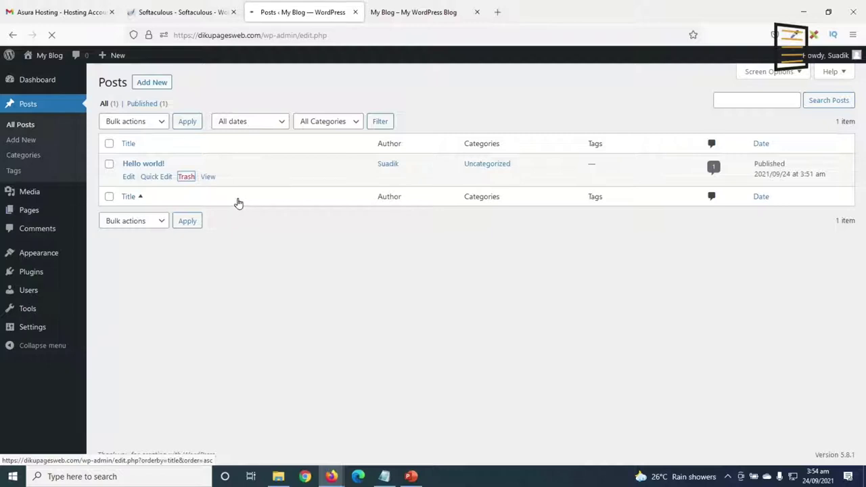
click(132, 139)
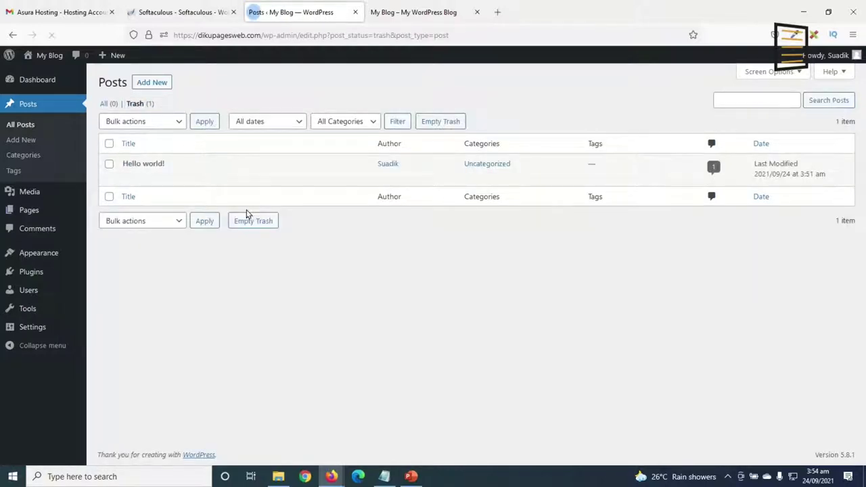
click(456, 124)
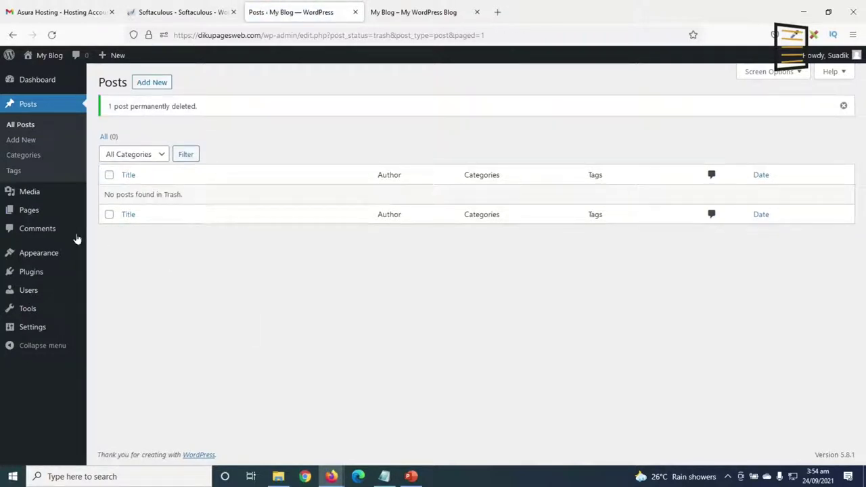
Bulk-trash Privacy Policy and Sample Page, then empty the pages Trash.
click(30, 209)
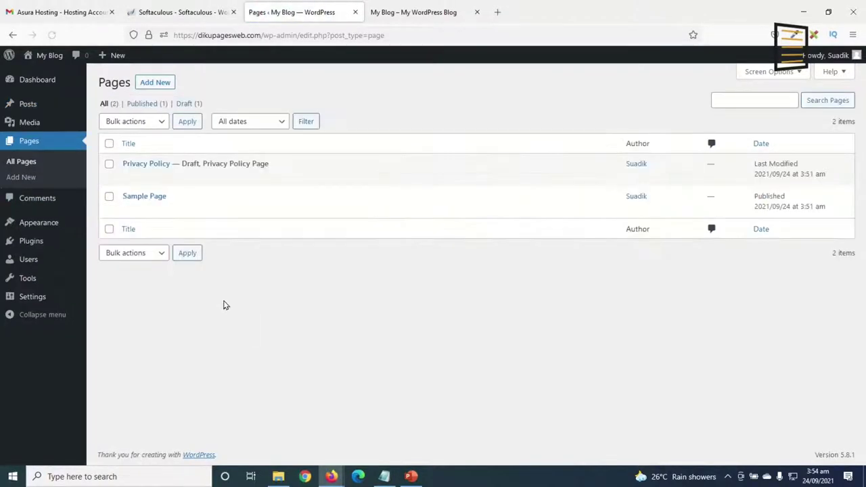
click(109, 144)
click(145, 126)
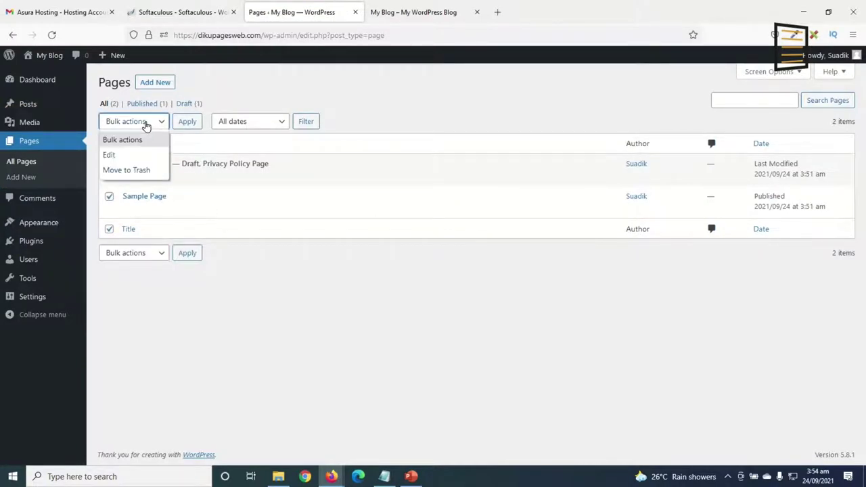
click(139, 169)
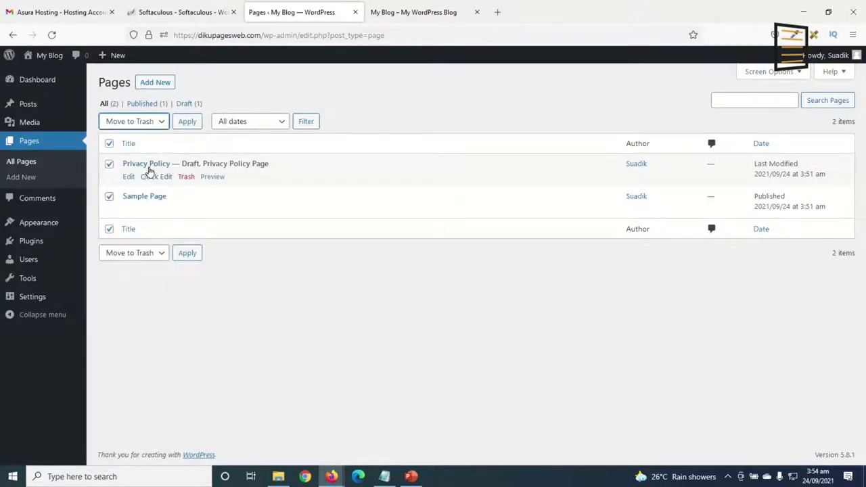
click(187, 122)
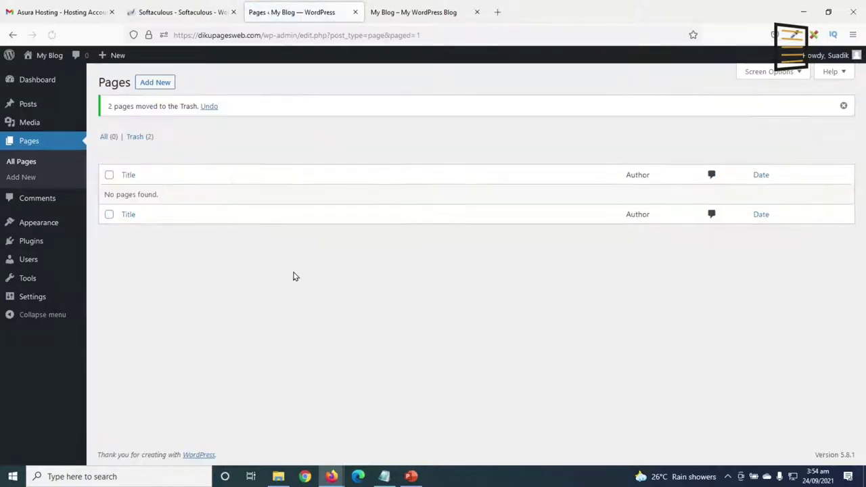
click(132, 136)
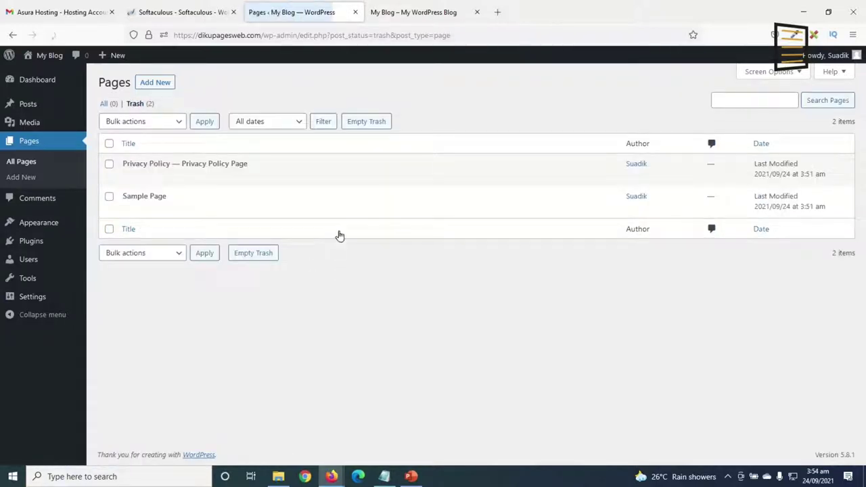
click(367, 125)
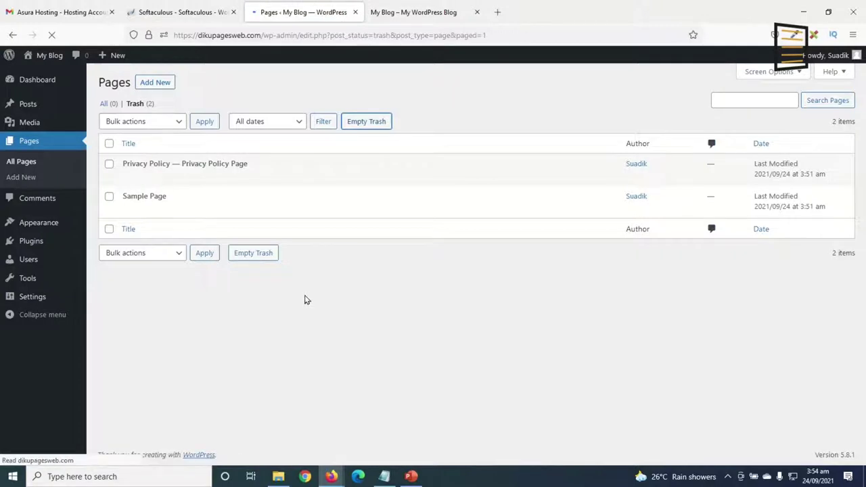
Activate the Twenty Nineteen theme and reload the live blog to check it.
click(38, 223)
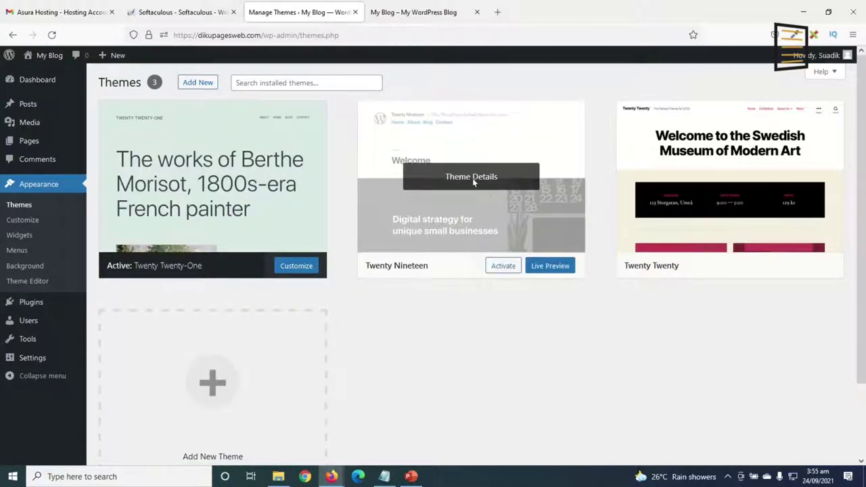
click(501, 266)
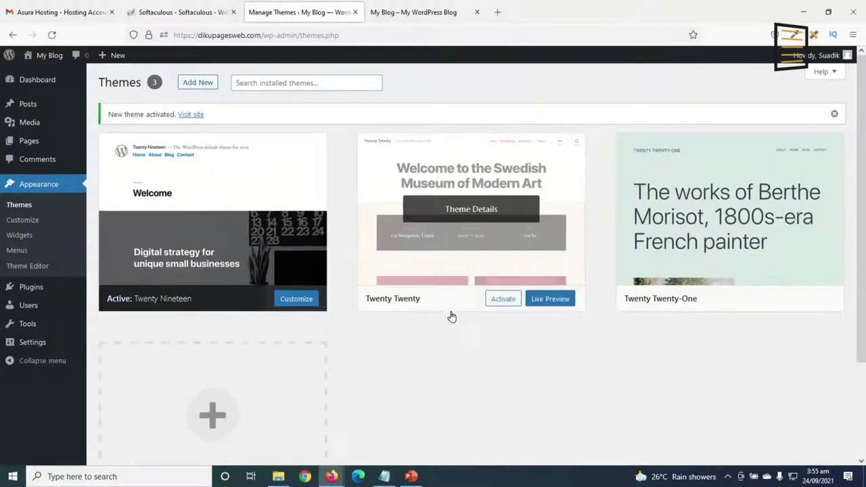
click(410, 15)
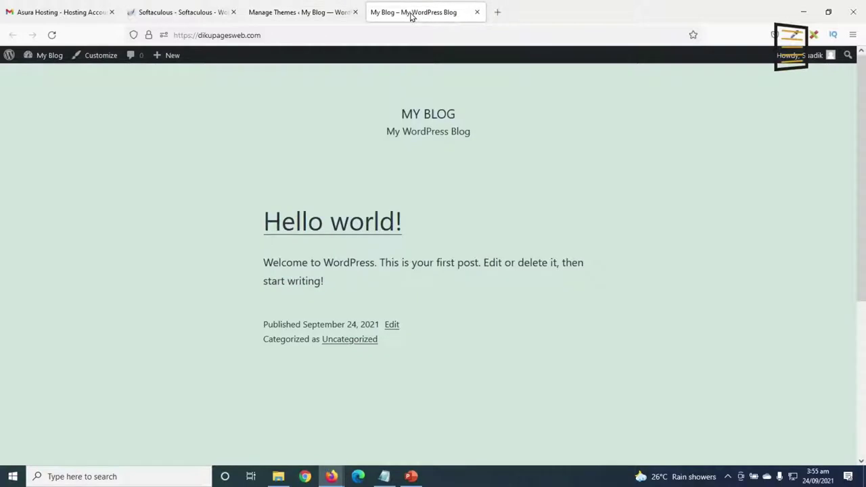
click(51, 34)
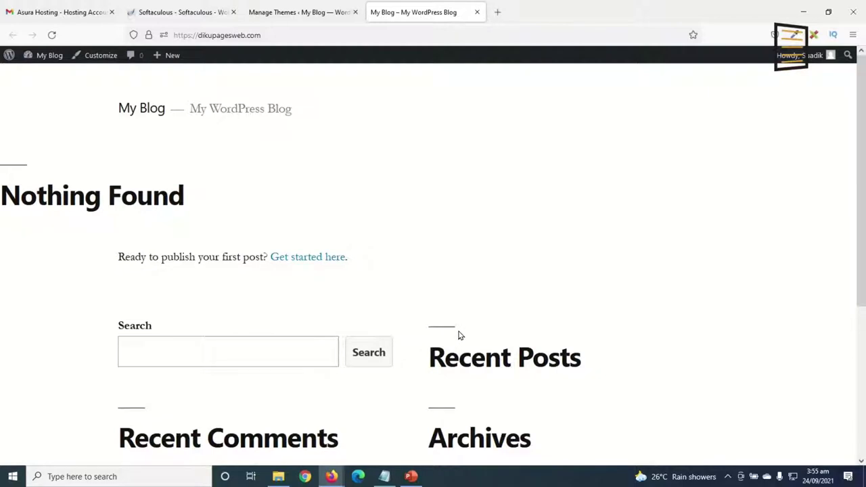
click(272, 13)
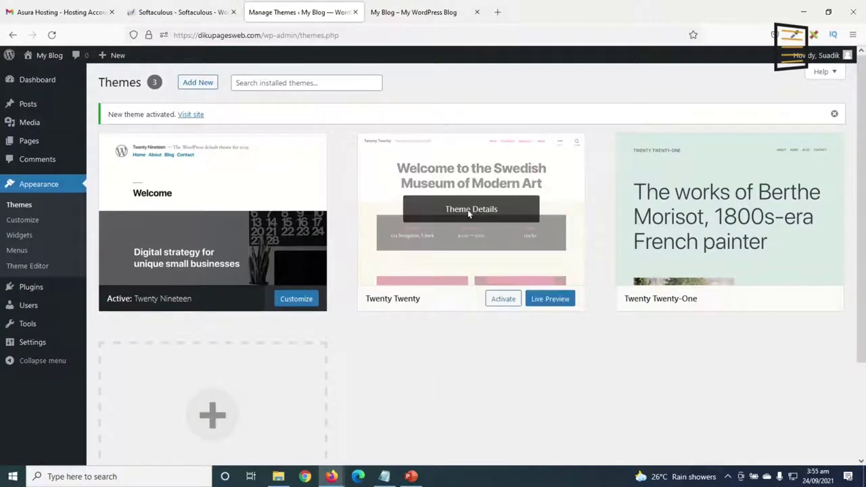
Delete the Twenty Twenty and Twenty Twenty-One themes.
click(459, 210)
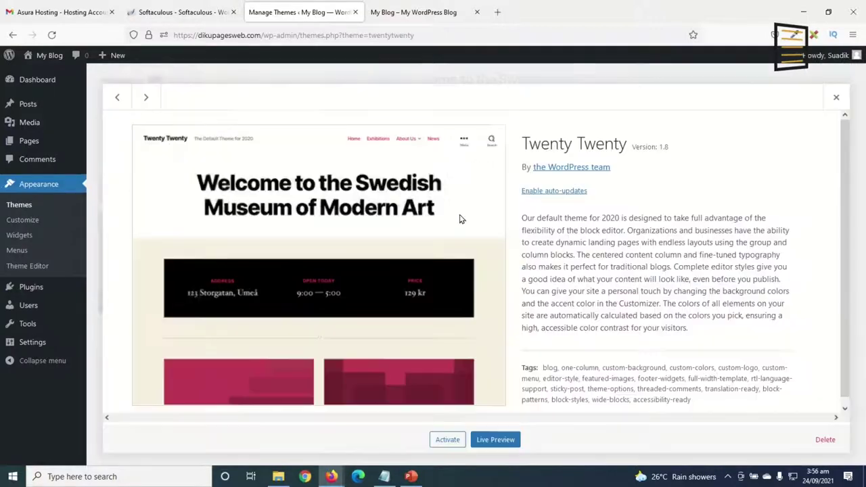
click(824, 440)
click(480, 283)
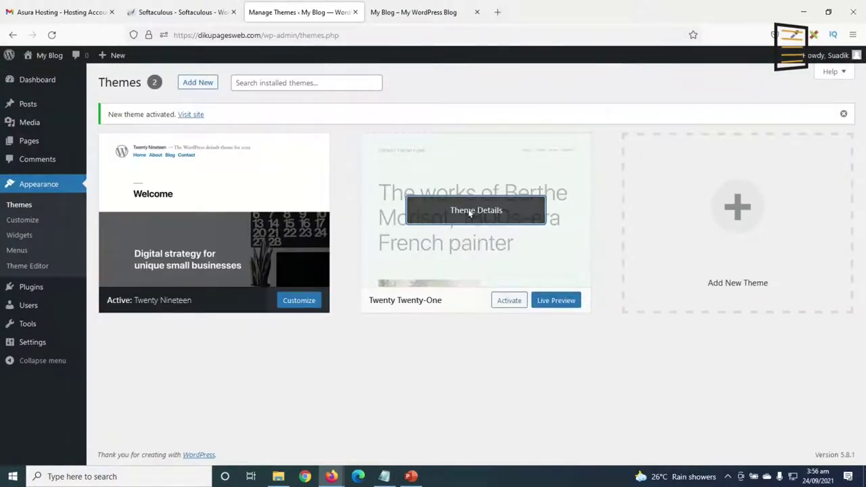
click(469, 212)
click(822, 440)
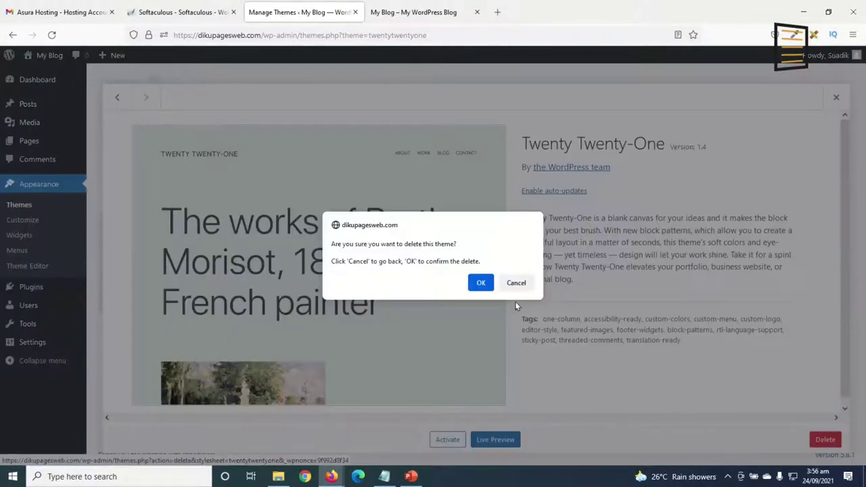
click(479, 282)
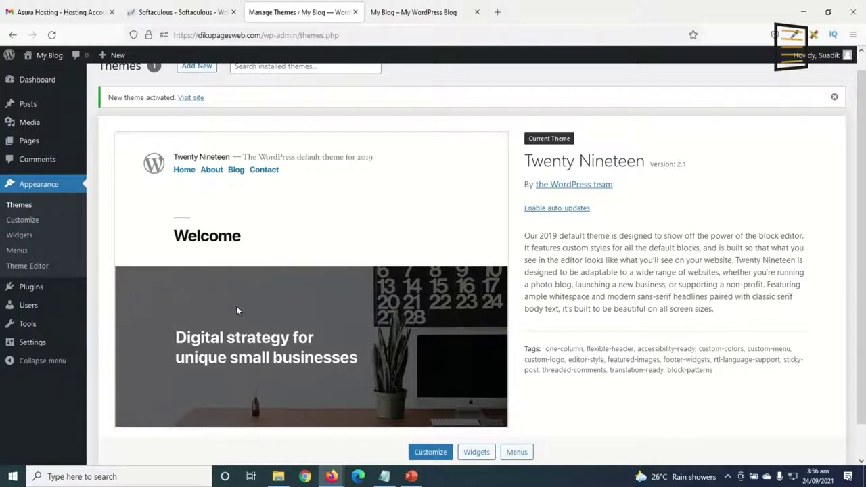
Bulk-delete Akismet Anti-Spam and Hello Dolly from the Plugins list and confirm.
click(42, 288)
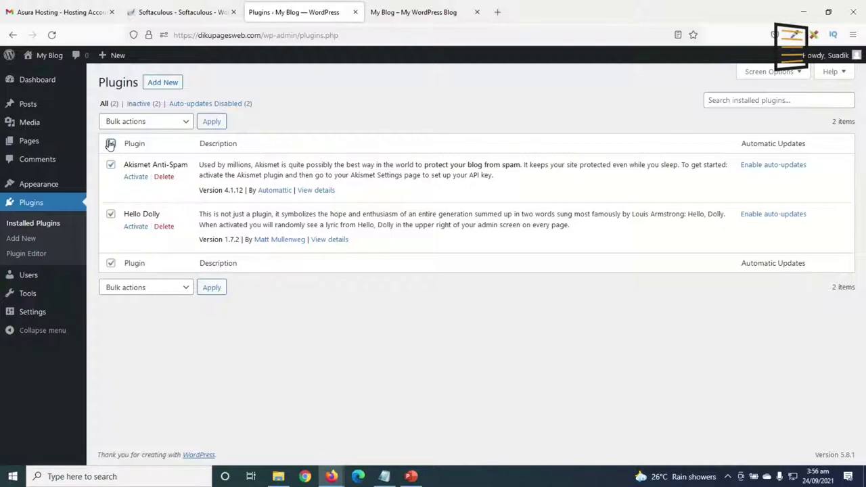
click(136, 122)
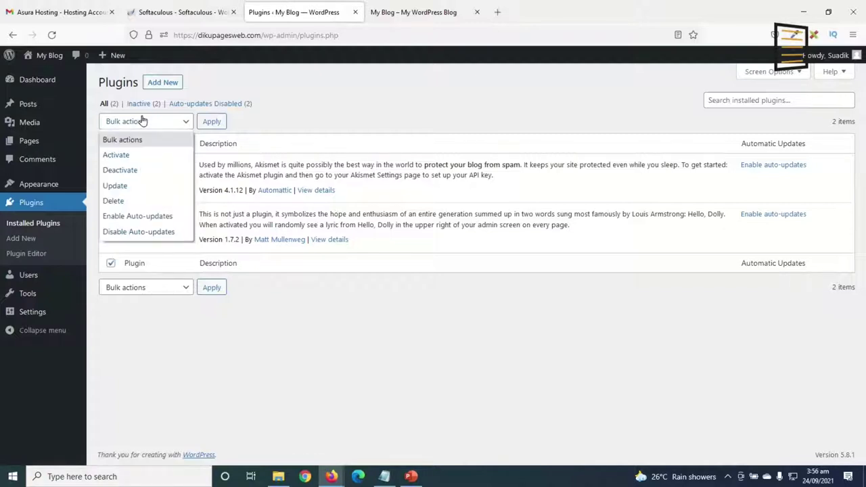
click(134, 201)
click(213, 121)
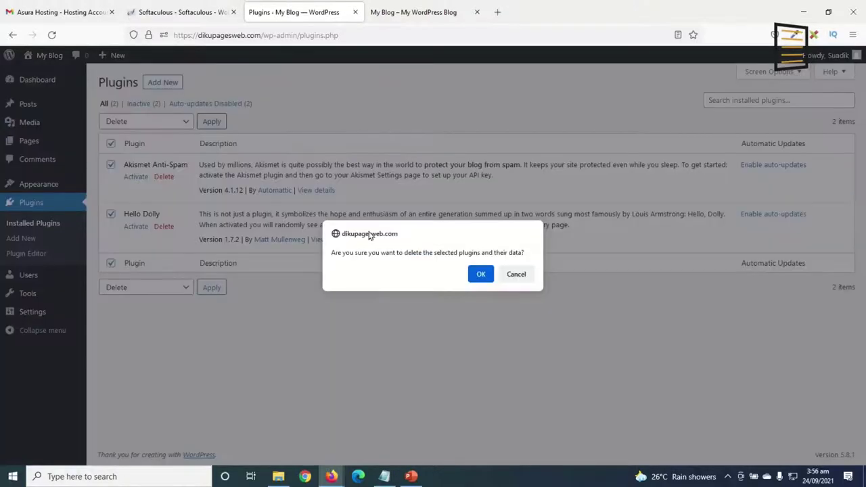
click(481, 274)
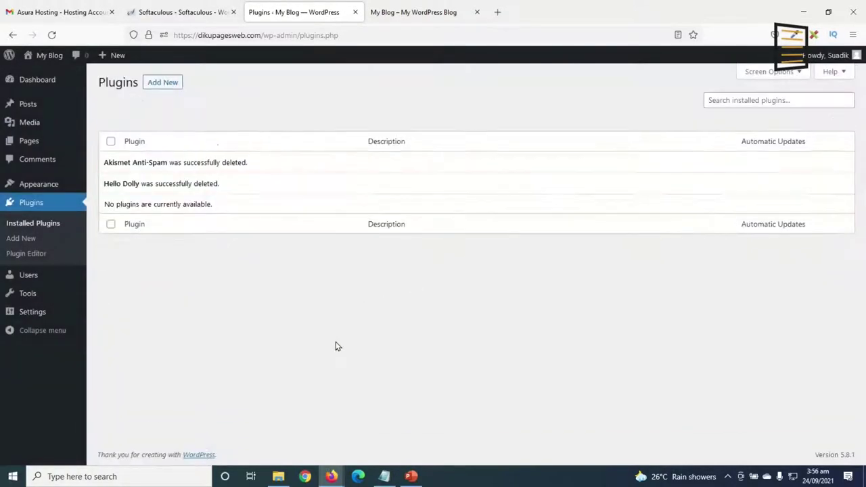
mouse_move(34, 312)
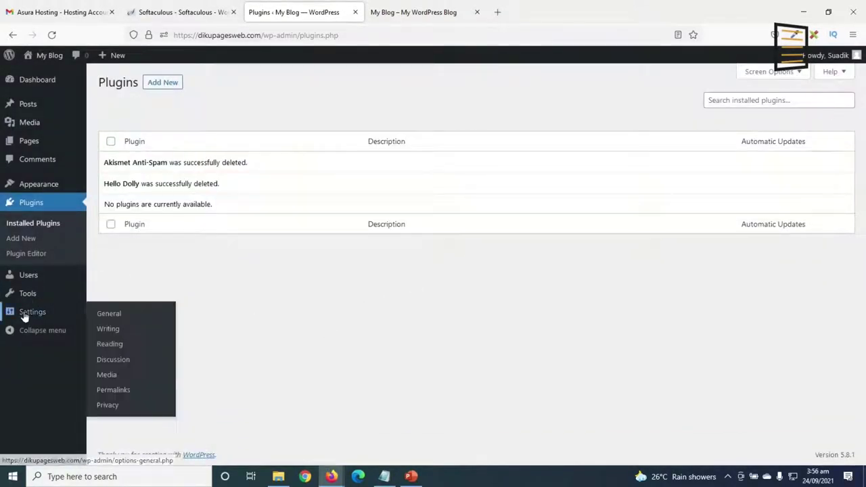
In General Settings, set Site Title 'Diku Dental' and tagline 'We Make Dental Treatments Fun!'.
click(118, 319)
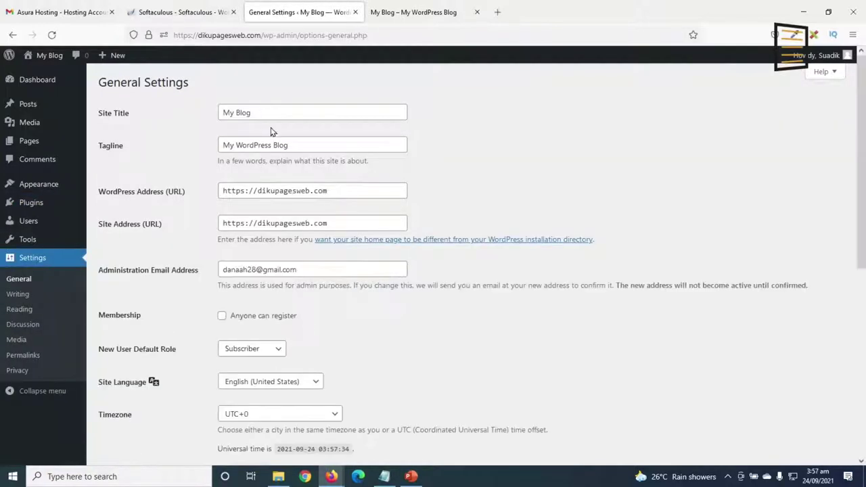
drag(270, 114, 222, 112)
drag(309, 146, 203, 145)
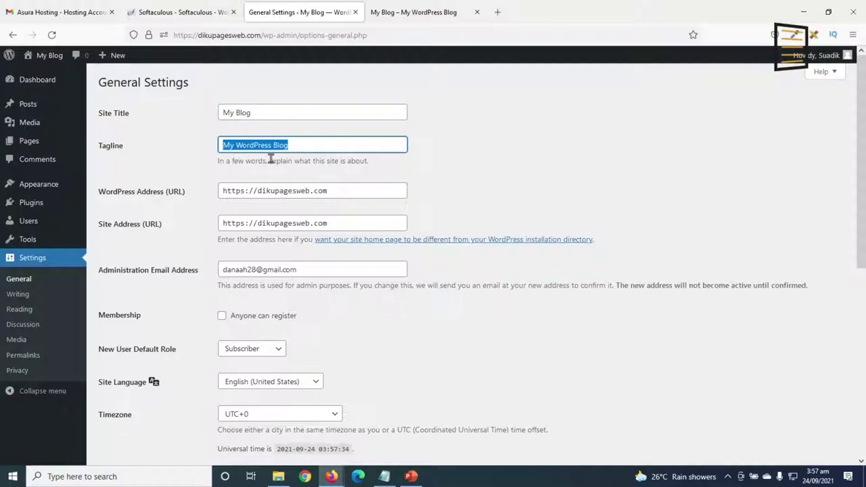
click(271, 112)
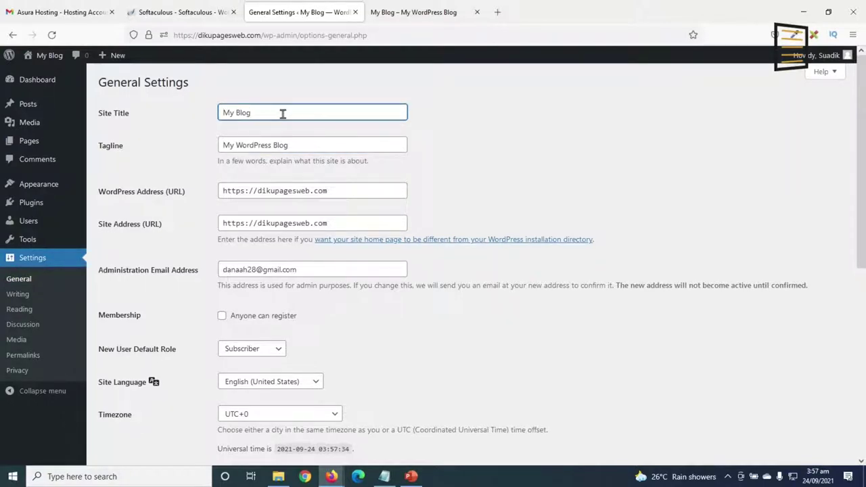
drag(282, 114, 177, 117)
text(Diku Dental)
drag(289, 145, 166, 150)
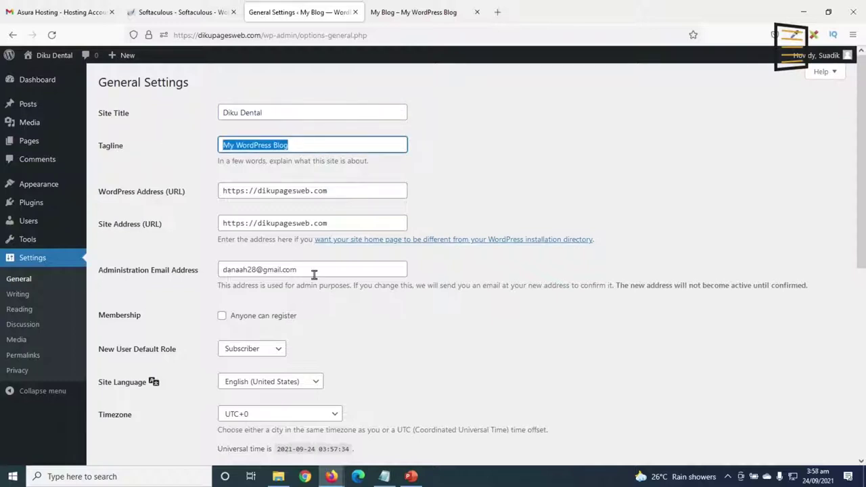
text(We Make Dental Treatments Fun!)
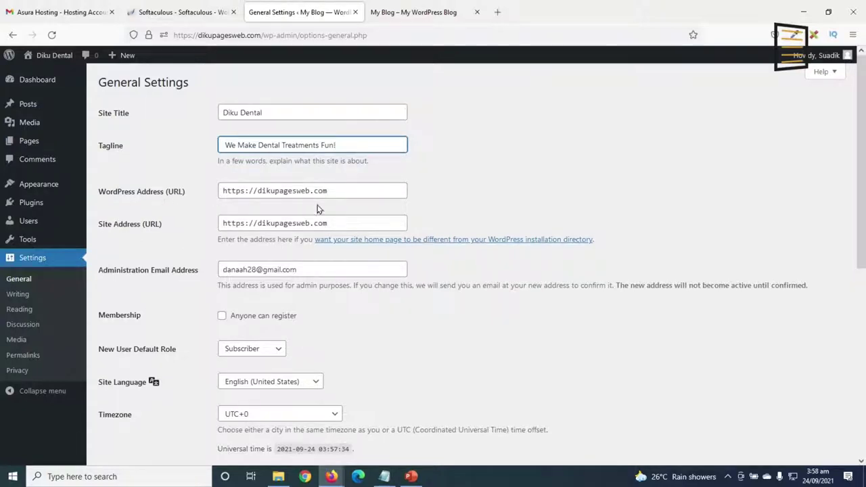
Tick 'Anyone can register' and save the General Settings.
double_click(242, 192)
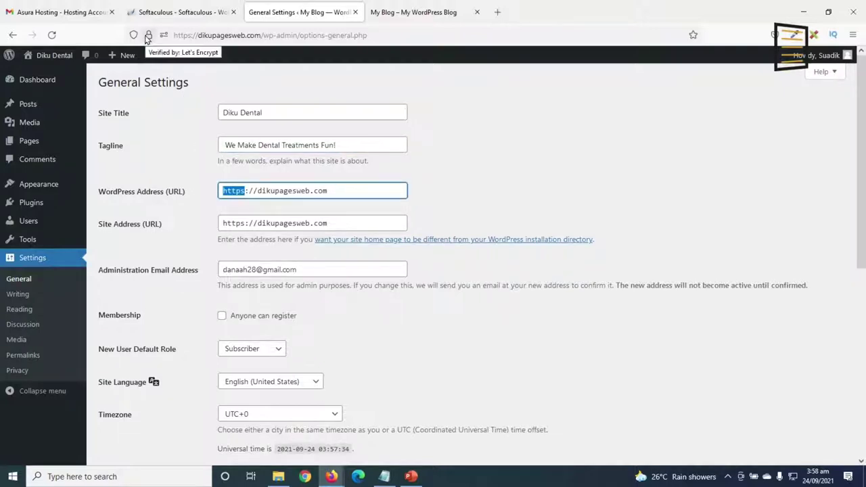
click(243, 191)
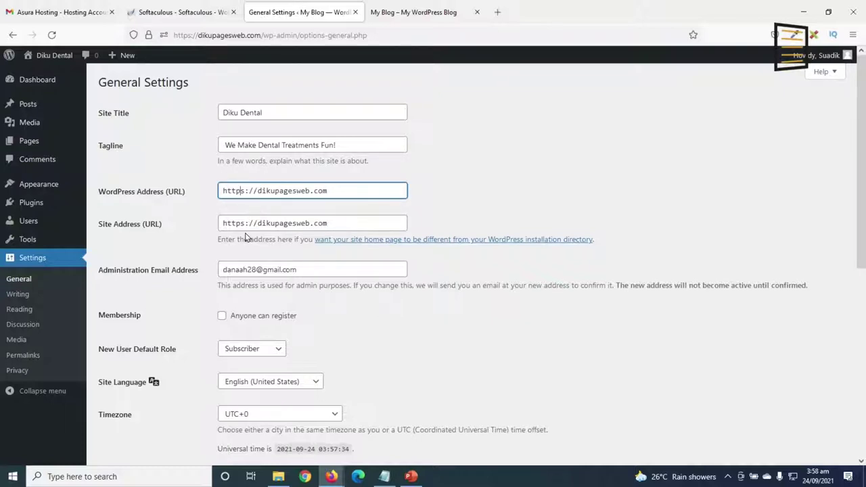
click(245, 225)
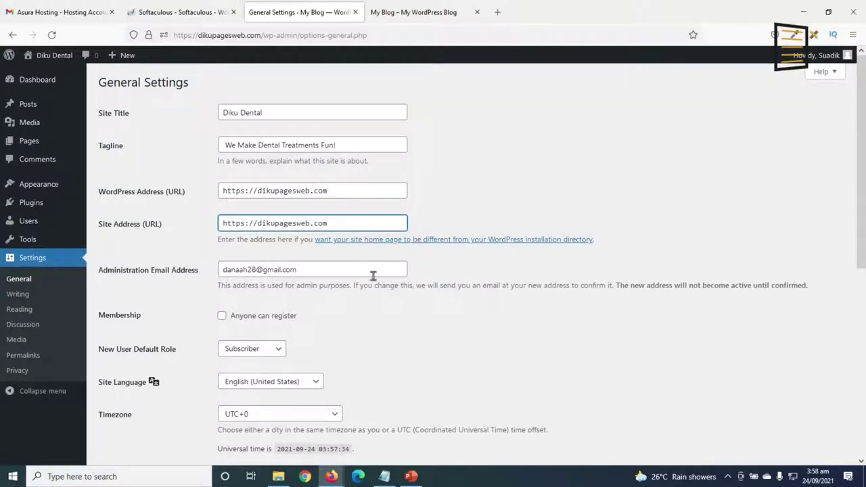
click(328, 269)
drag(328, 269, 199, 271)
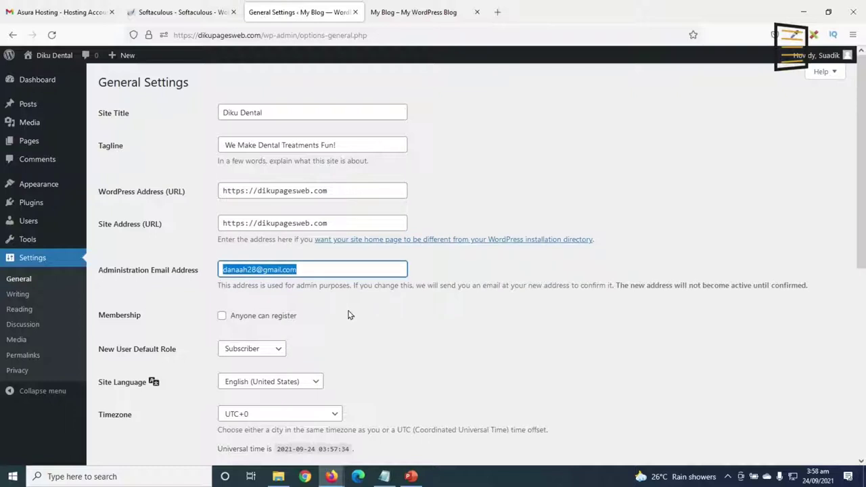
click(222, 316)
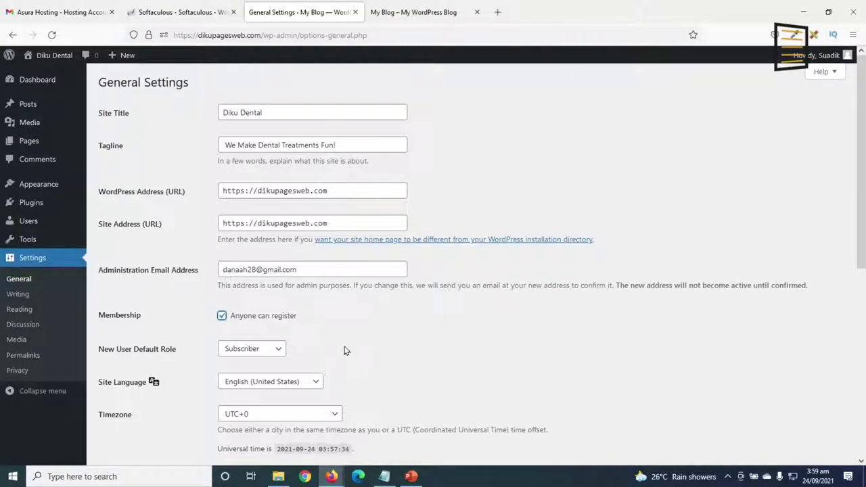
scroll(352, 344, down, 5)
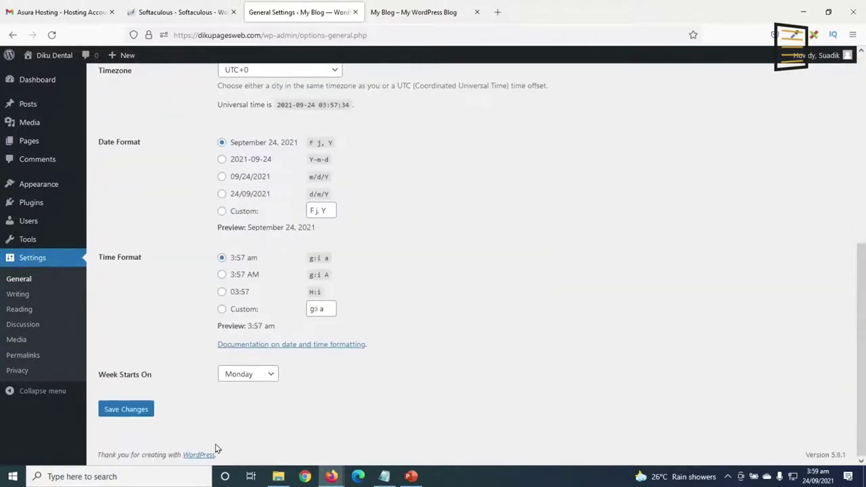
click(123, 419)
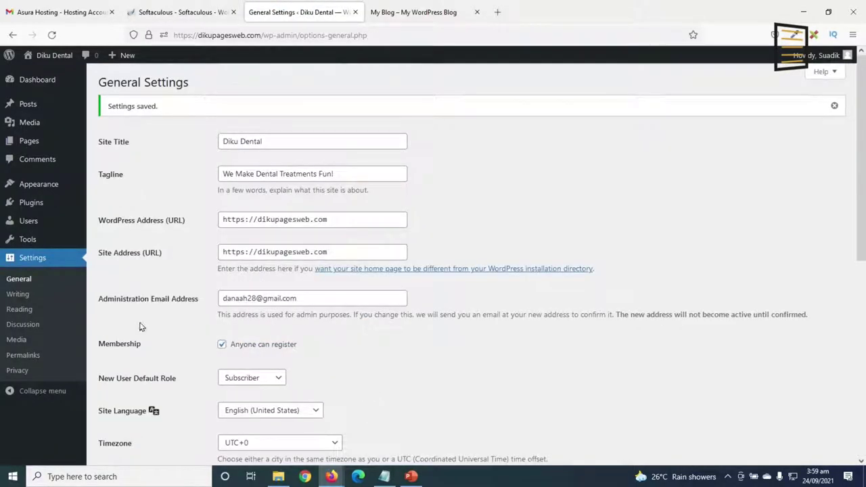
click(20, 356)
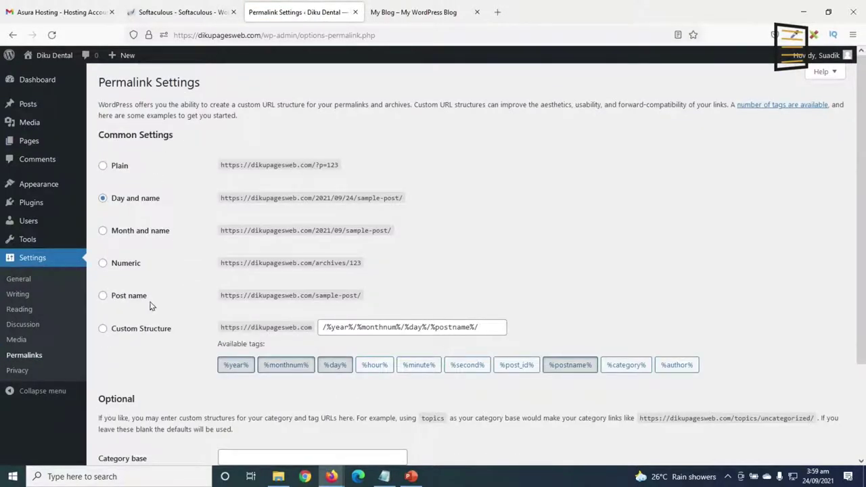
Switch permalinks to Post name, save, and go back to the Dashboard.
click(121, 300)
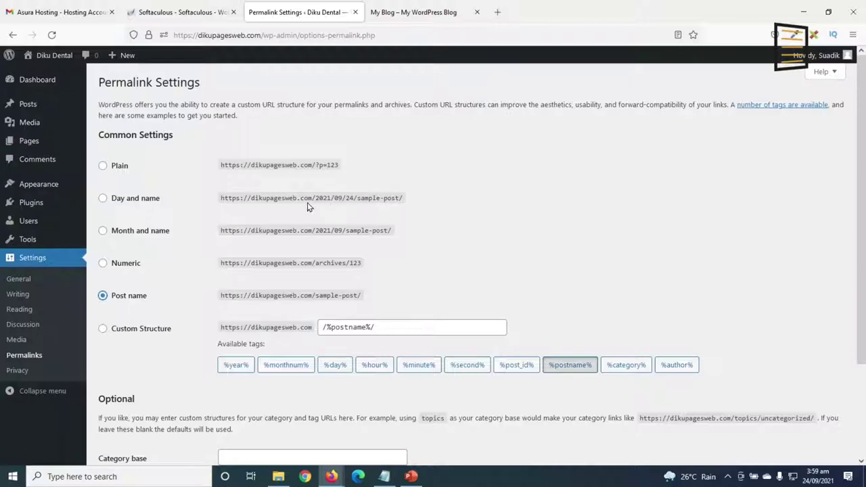
scroll(324, 216, down, 3)
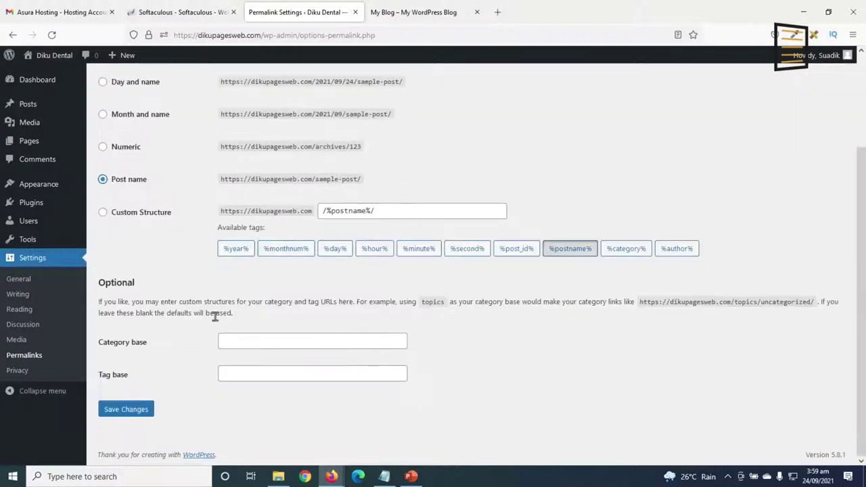
click(127, 409)
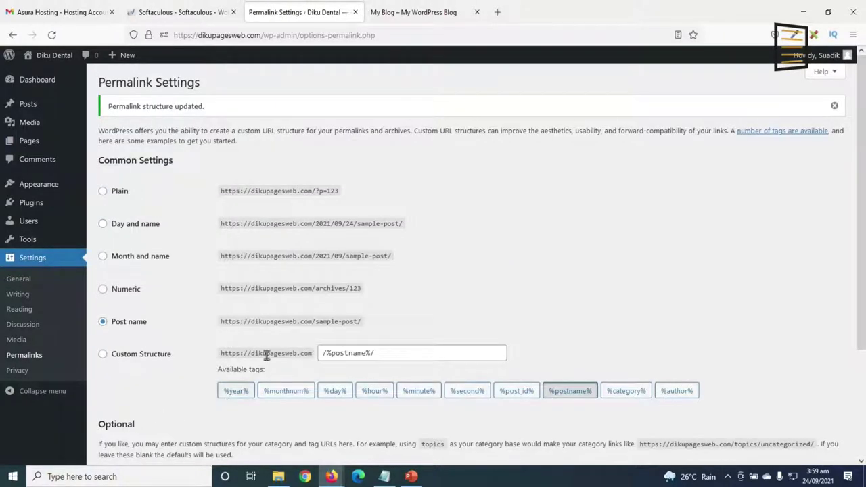
click(36, 82)
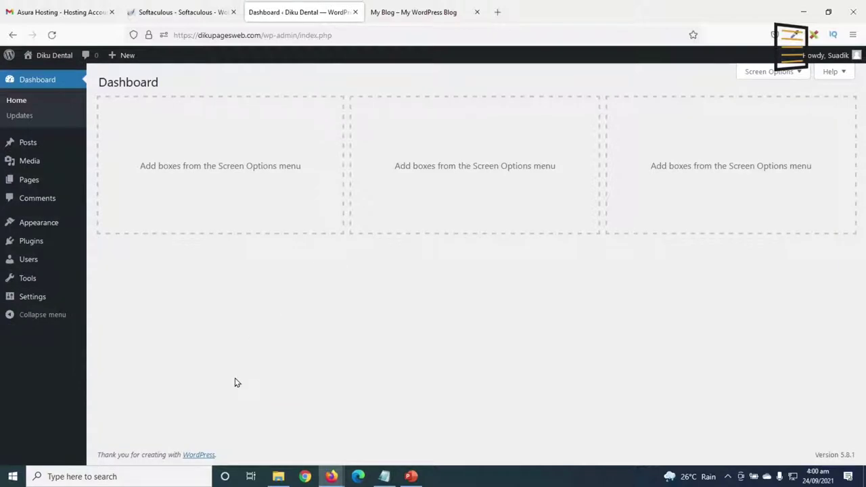
Search for the Astra theme under Add New, install it and activate it.
mouse_move(33, 226)
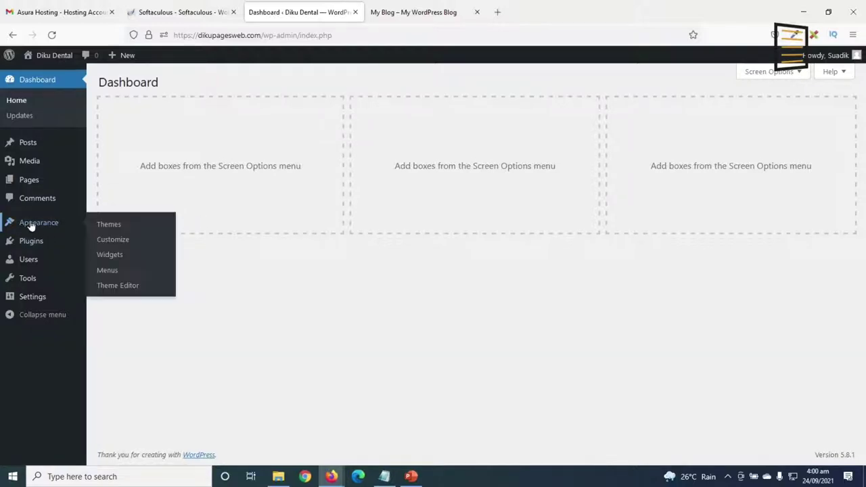
click(127, 234)
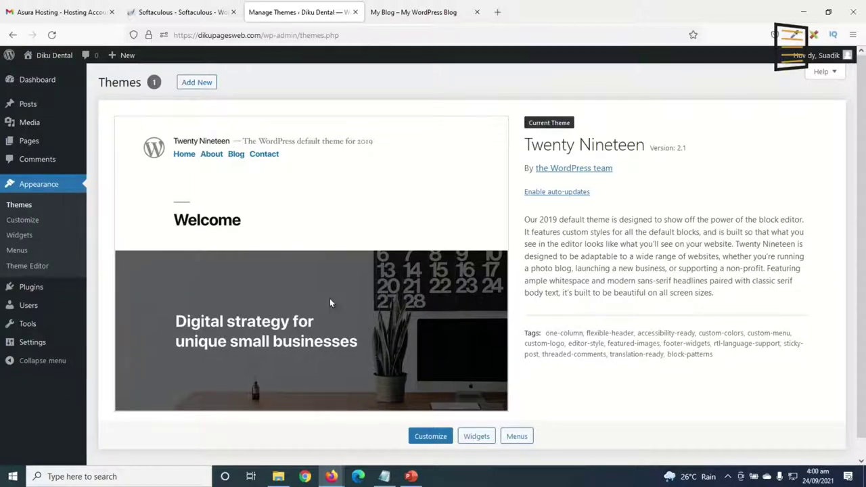
click(194, 83)
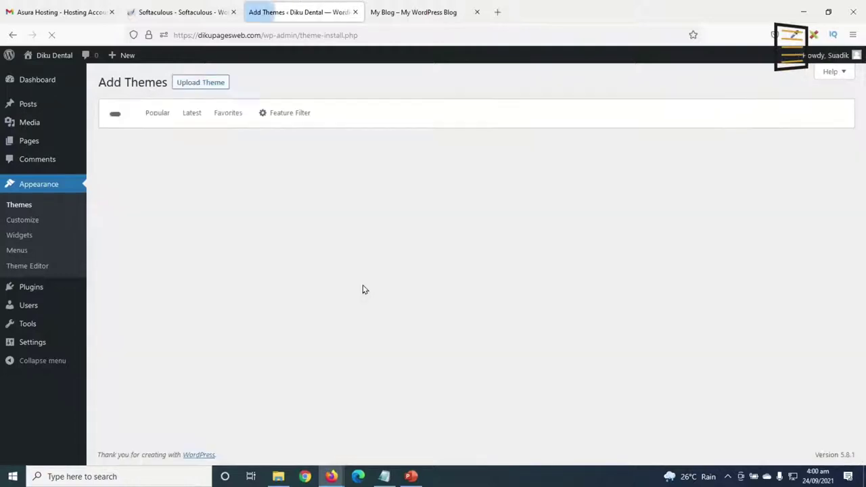
click(757, 110)
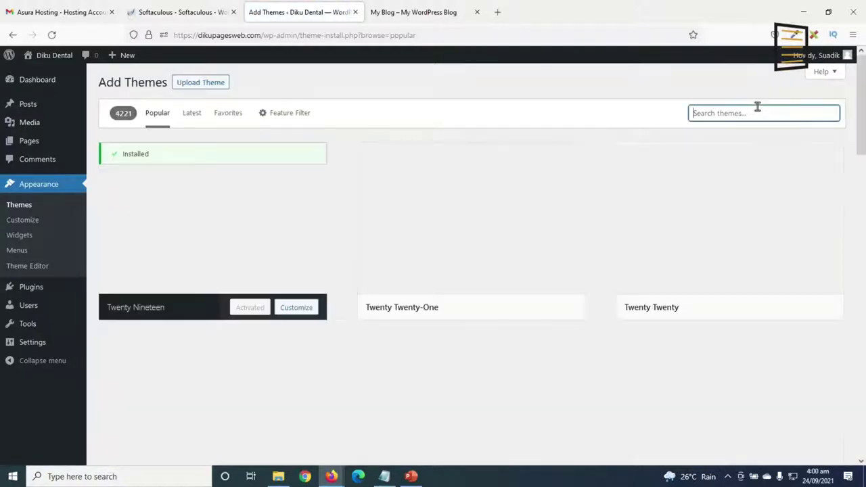
text(astra)
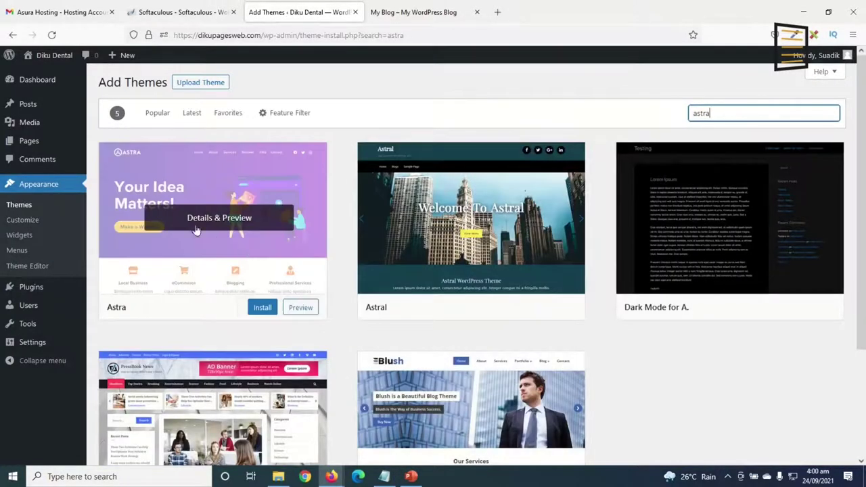
click(263, 308)
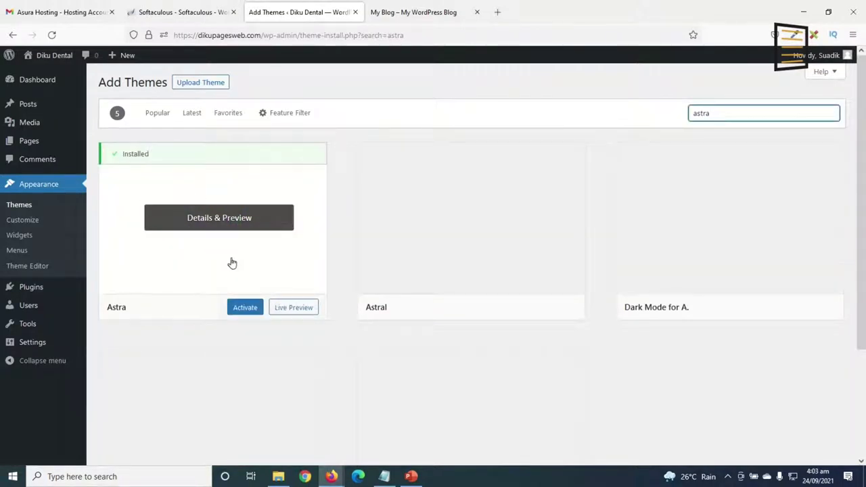
click(248, 309)
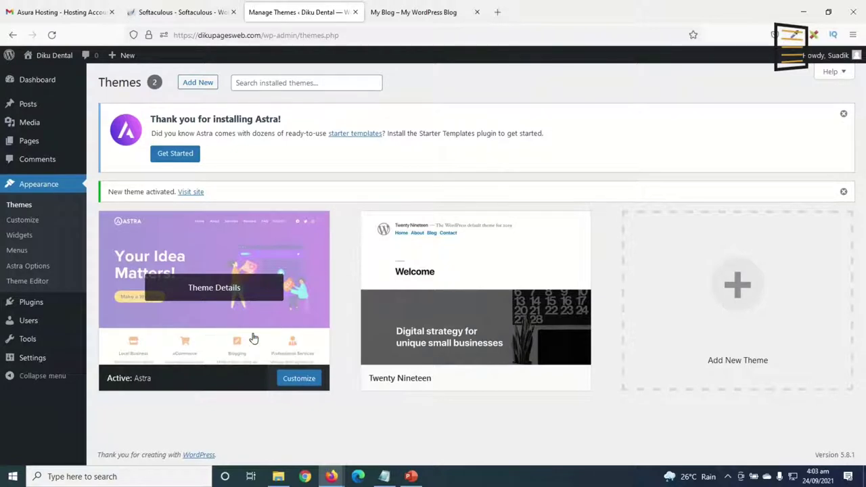
Reload the front page to see Astra, then close the blog, hosting and Softaculous tabs.
click(413, 14)
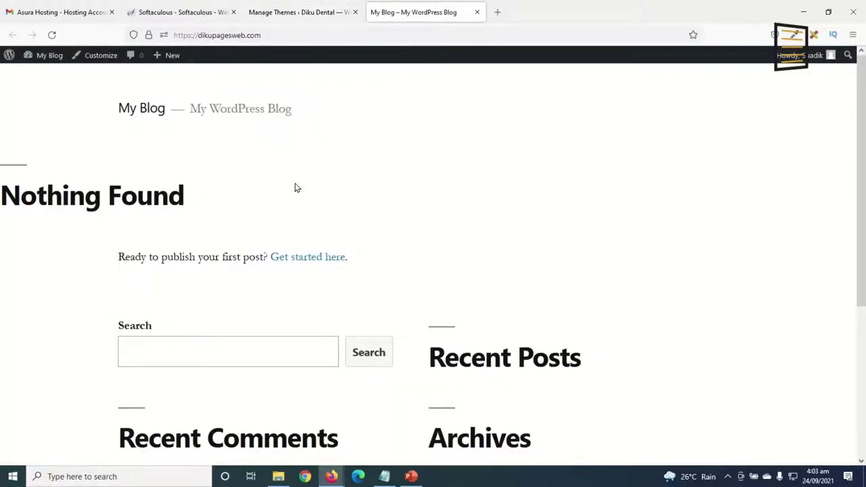
click(53, 35)
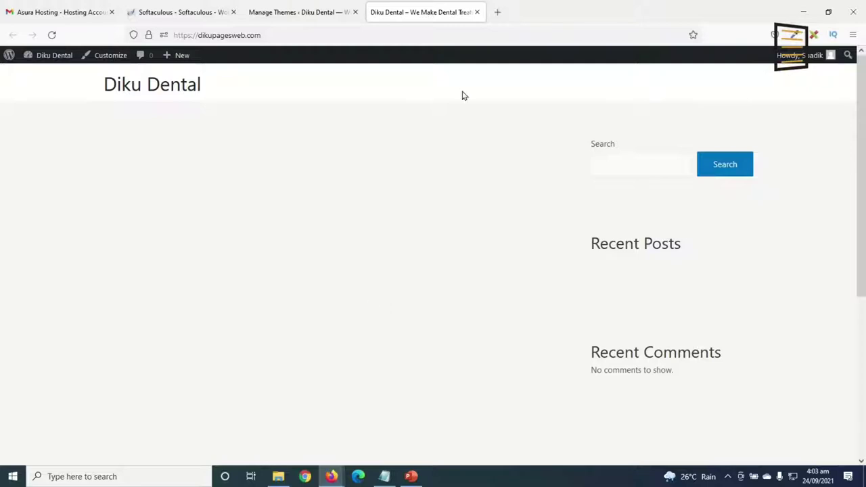
click(477, 11)
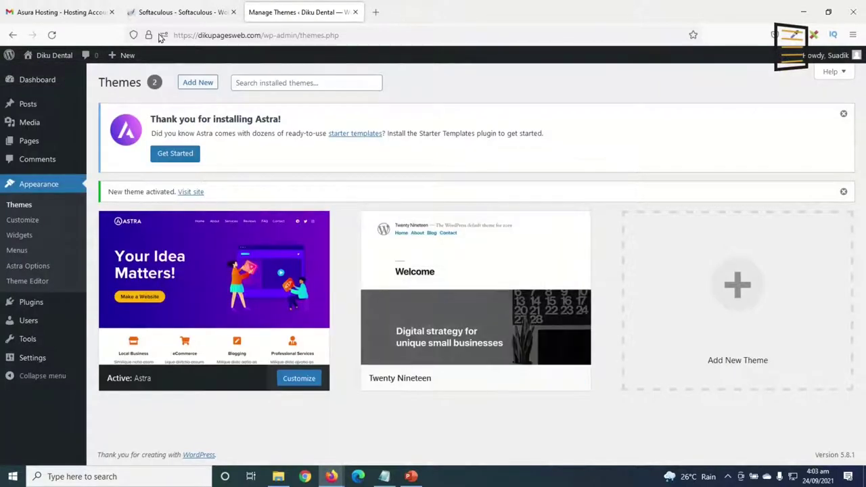
click(112, 12)
click(111, 12)
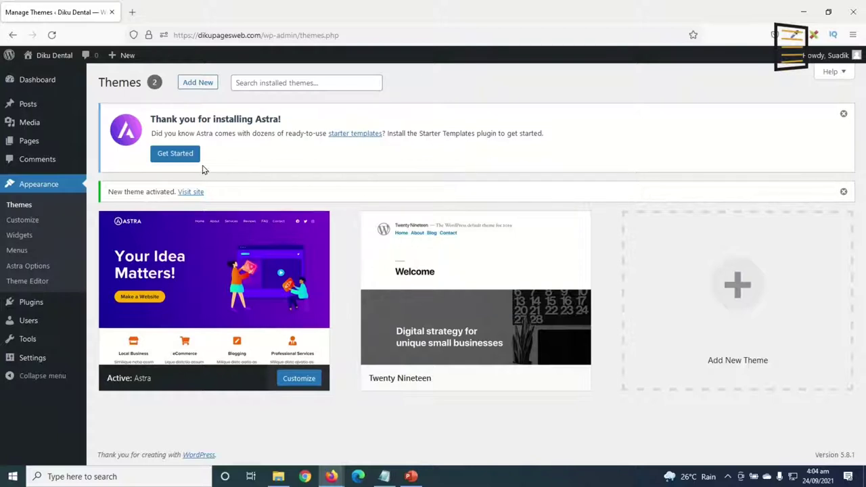
Install Starter Templates, browse the Elementor site designs, and filter the list to Free.
click(172, 158)
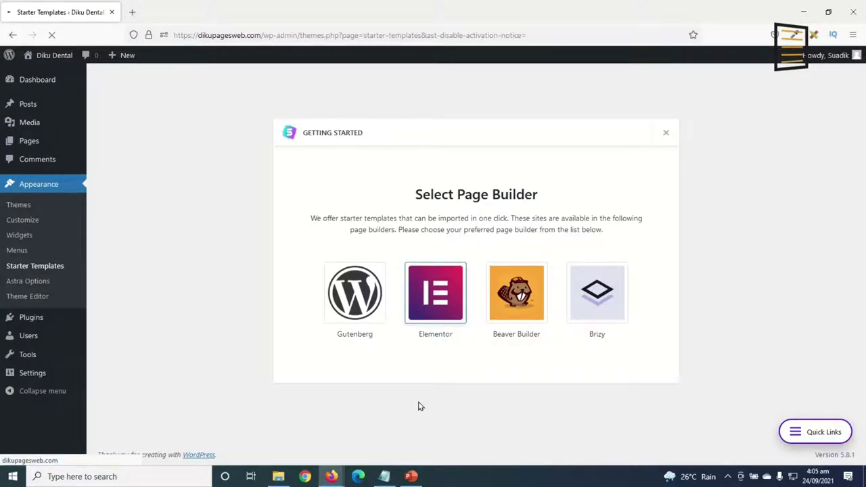
scroll(593, 179, down, 7)
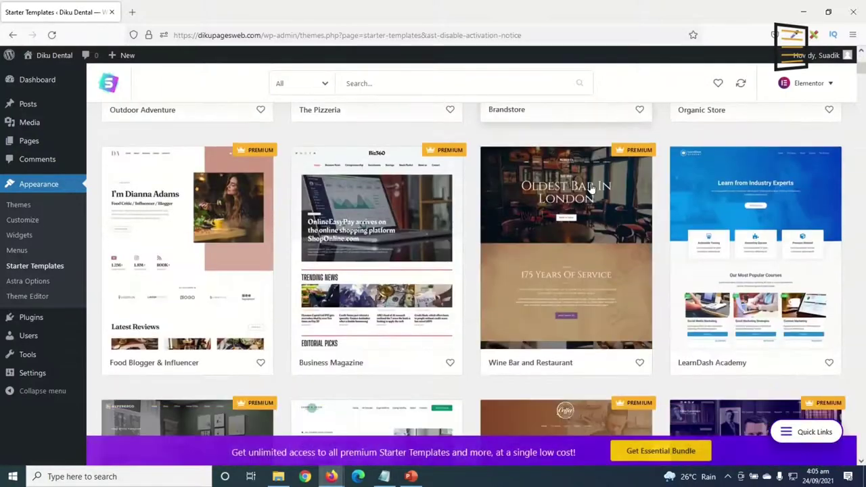
scroll(592, 190, down, 13)
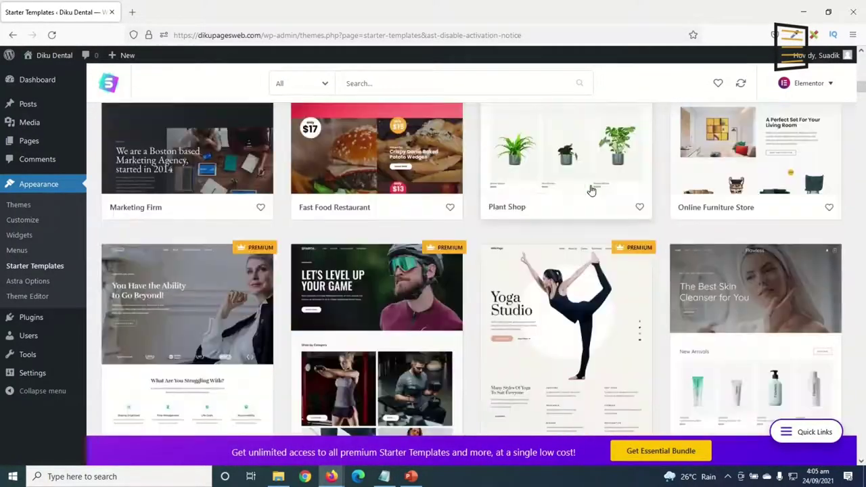
scroll(589, 192, down, 10)
scroll(582, 197, up, 4)
scroll(568, 199, down, 3)
scroll(568, 199, down, 5)
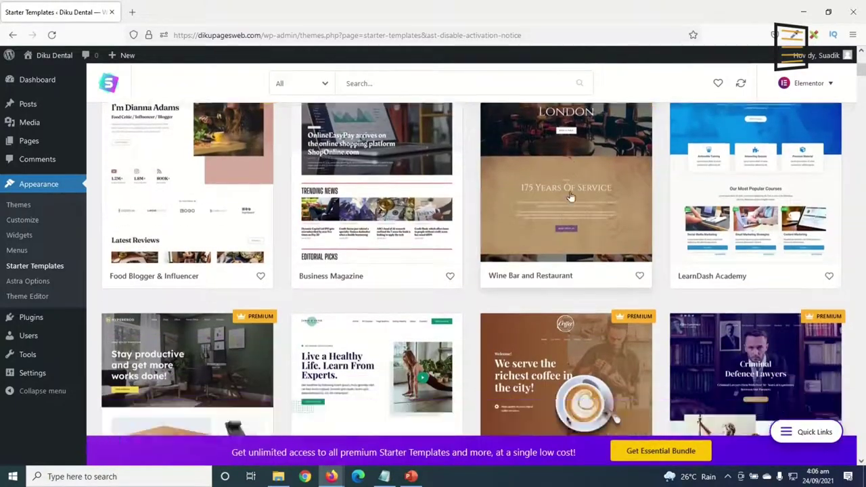
scroll(570, 195, down, 10)
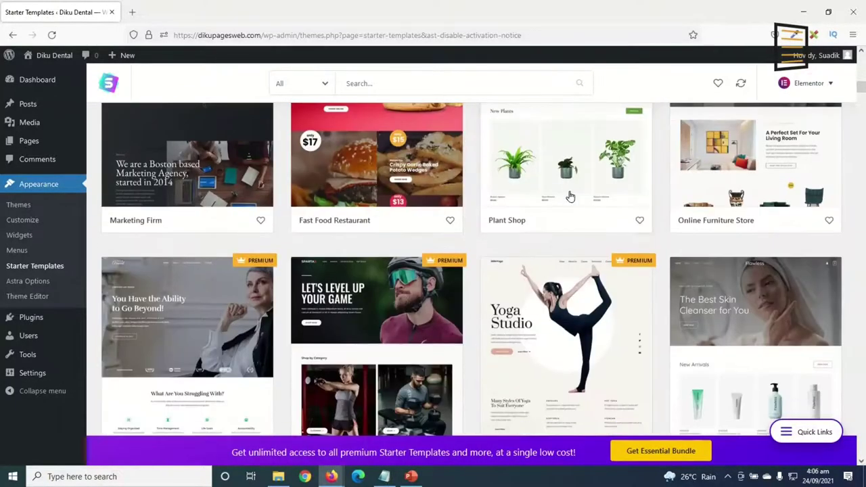
scroll(570, 195, up, 12)
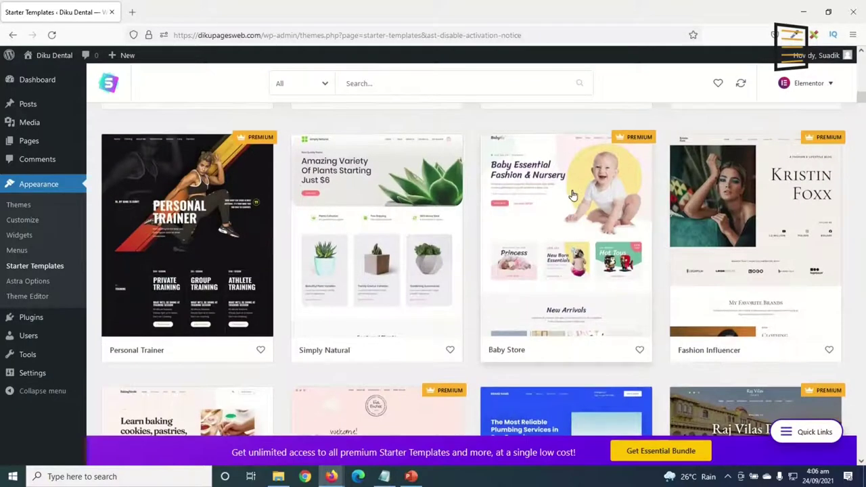
scroll(580, 185, up, 1)
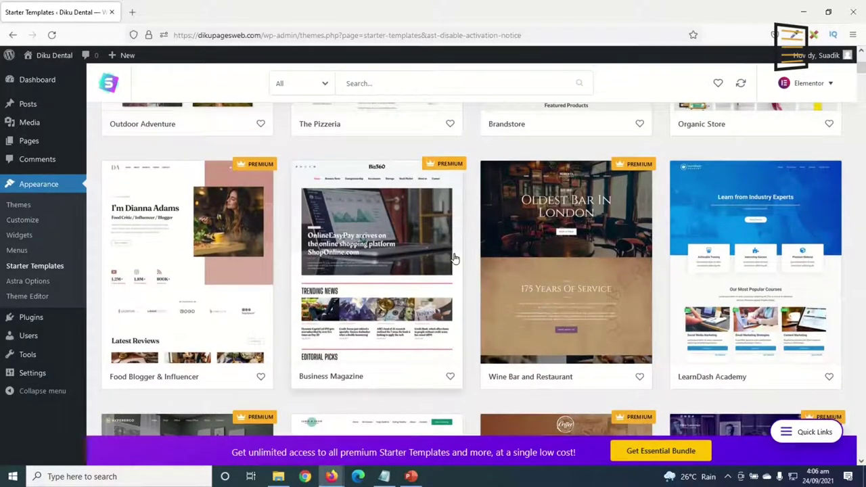
scroll(454, 258, up, 4)
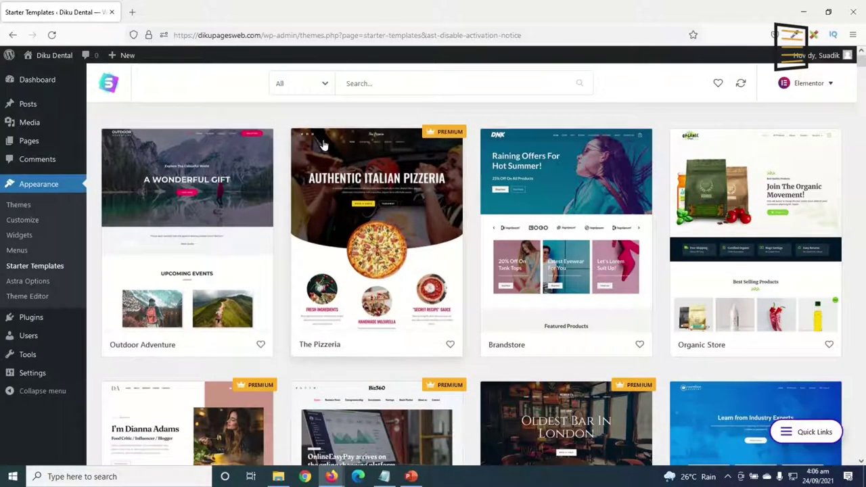
click(300, 84)
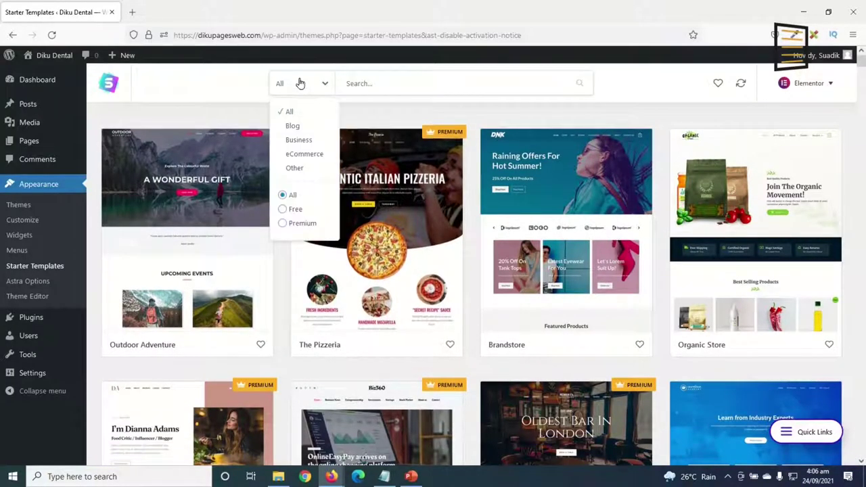
click(301, 211)
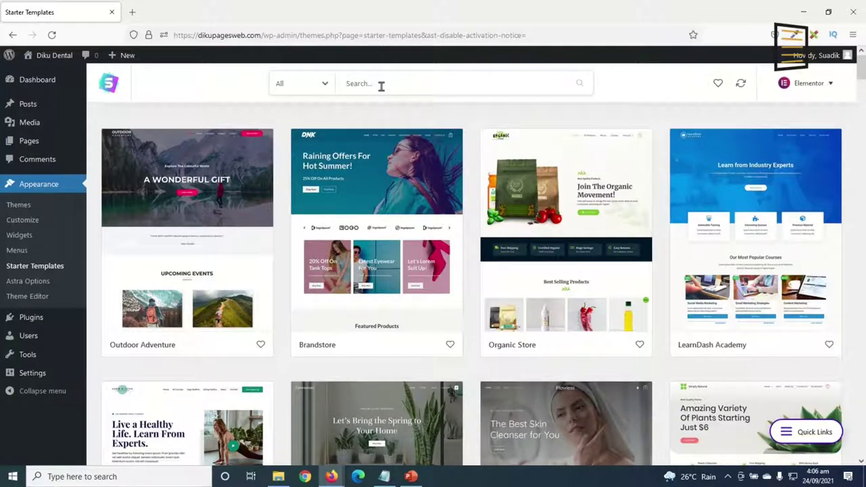
Search the starter templates for 'health' and scroll down to the Health & Wellness card.
text(health)
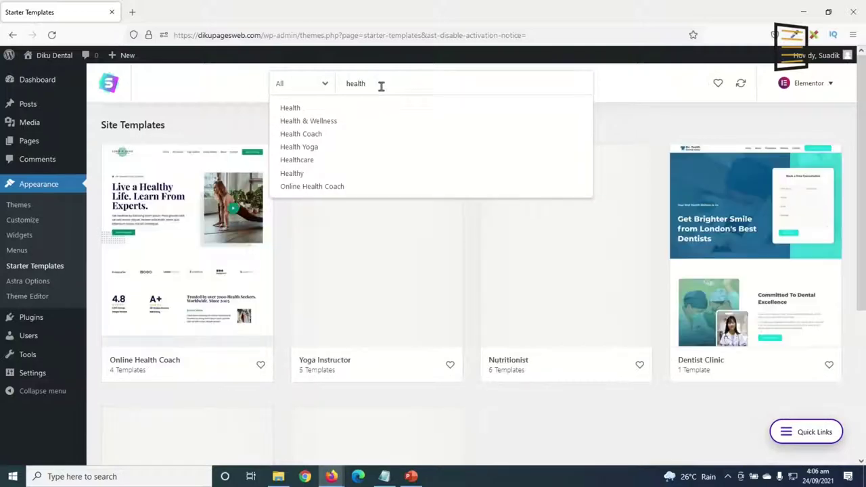
scroll(575, 250, down, 3)
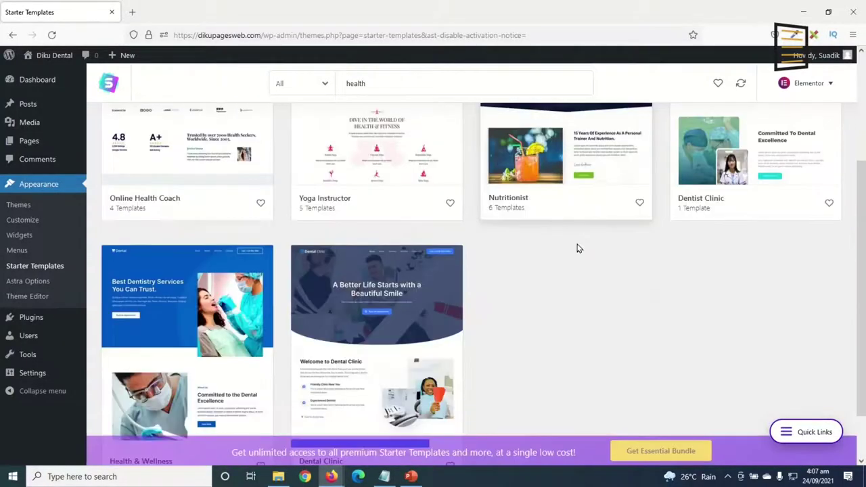
scroll(565, 288, up, 3)
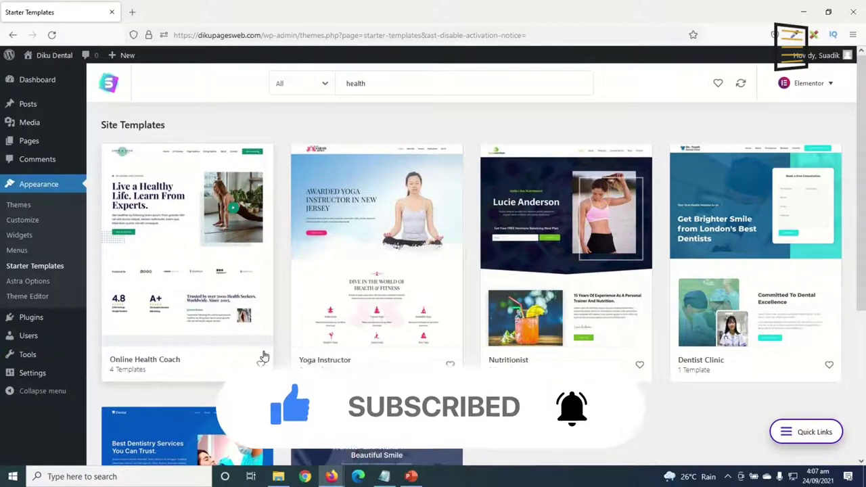
scroll(647, 361, down, 1)
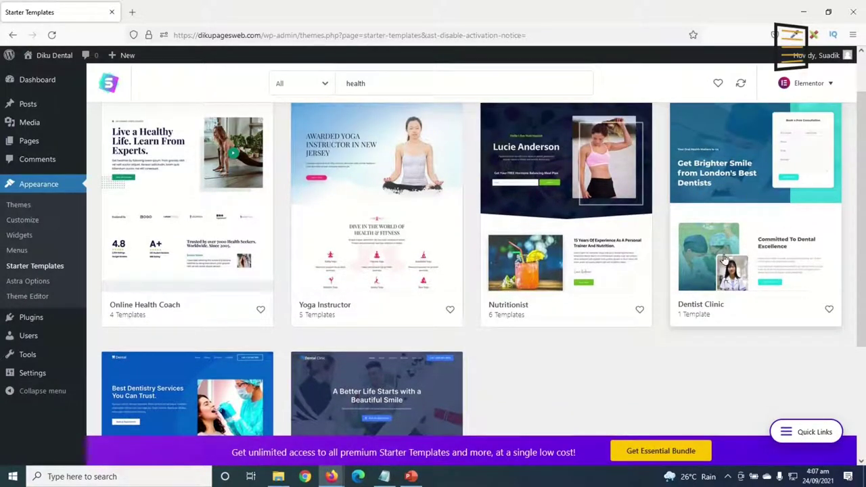
scroll(661, 319, down, 3)
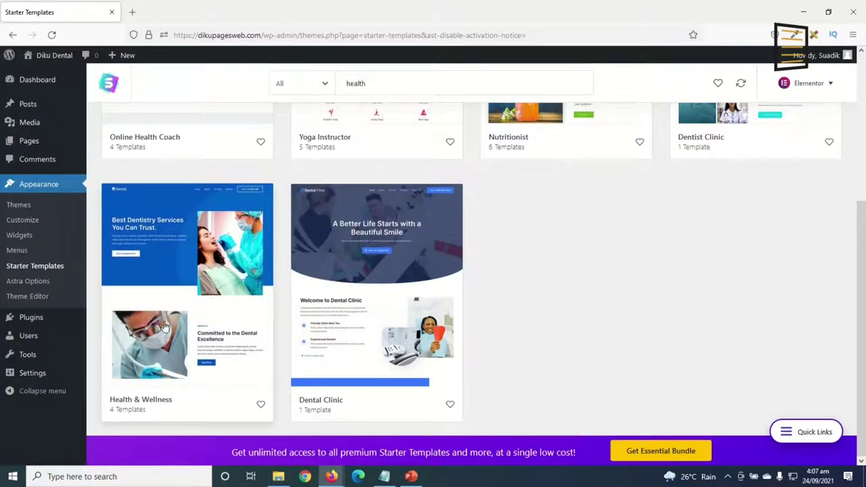
Open the Health & Wellness template and preview its About, Contact, Services and Home page templates.
click(175, 275)
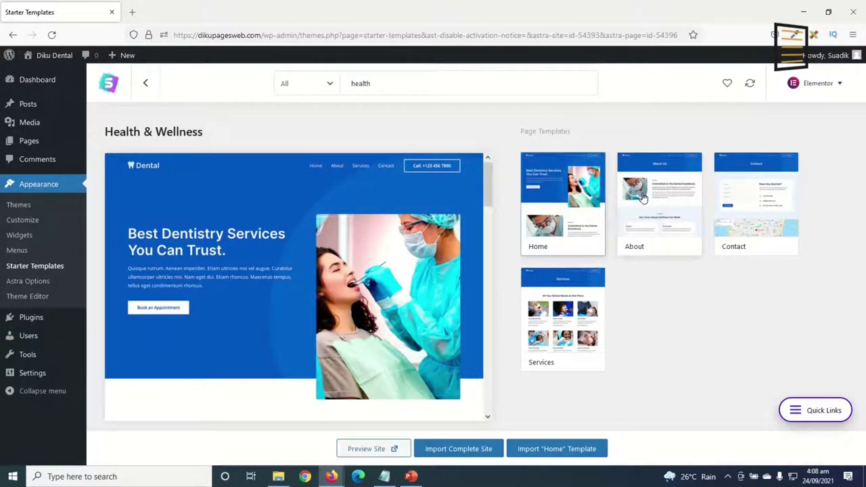
click(643, 203)
scroll(399, 298, down, 5)
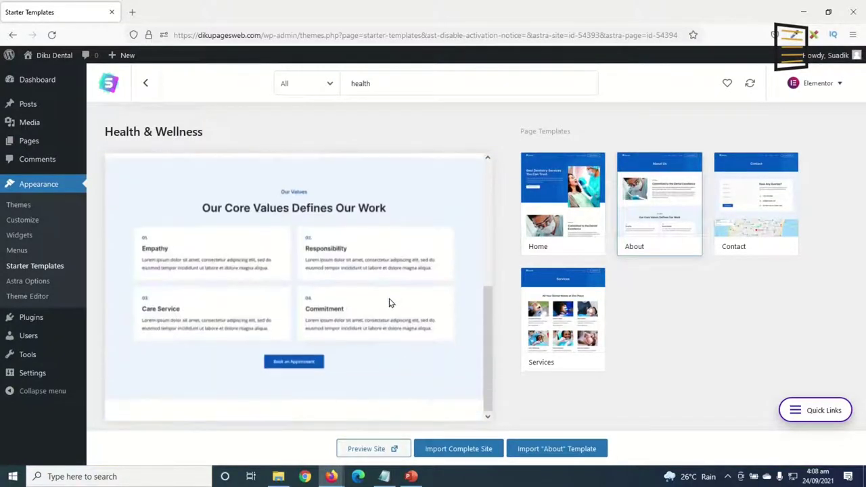
click(751, 206)
scroll(343, 339, down, 5)
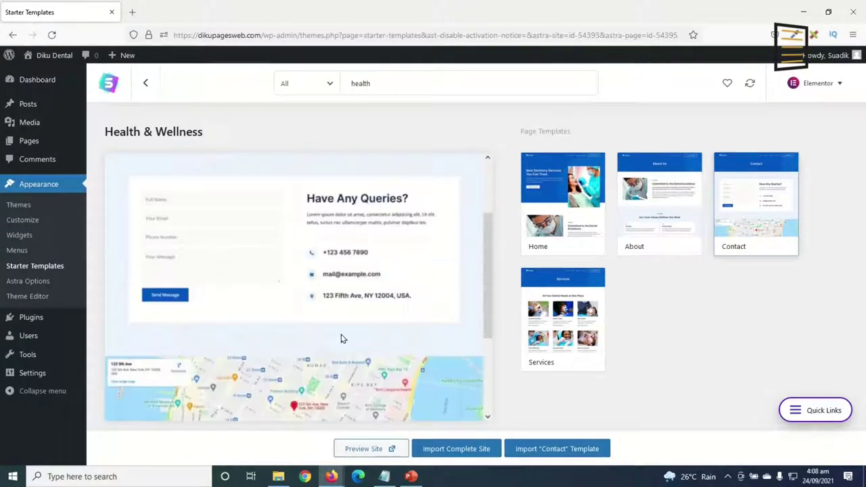
click(559, 308)
scroll(282, 324, down, 5)
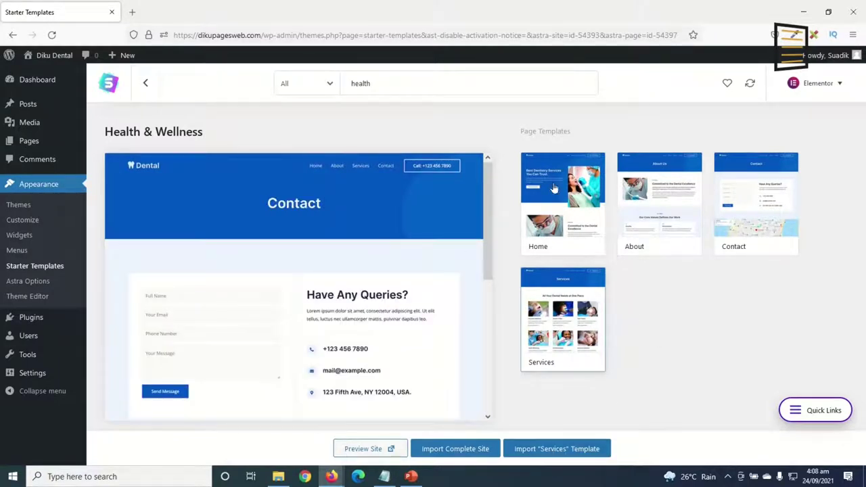
click(534, 218)
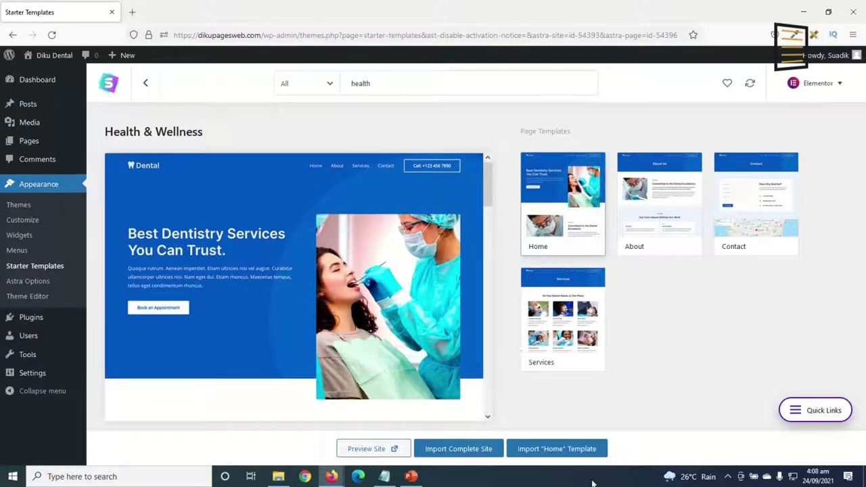
click(647, 214)
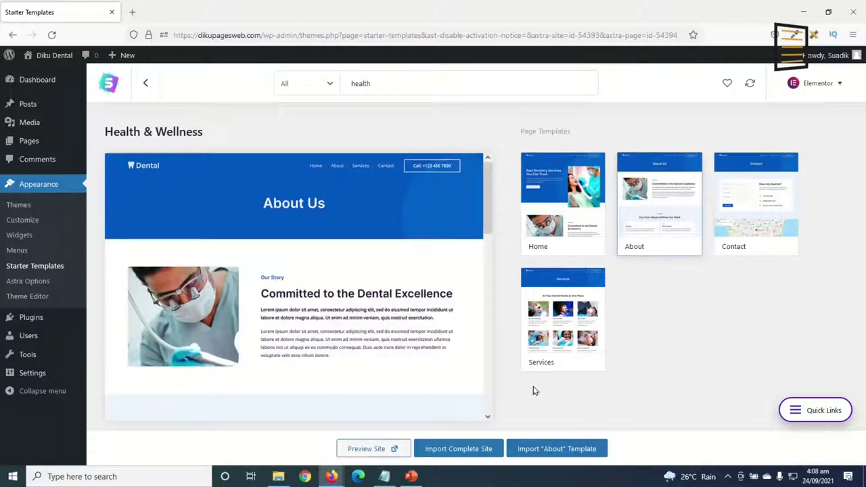
Import the full Health & Wellness site as a Beginner for Myself/My company, skipping the details form.
click(453, 448)
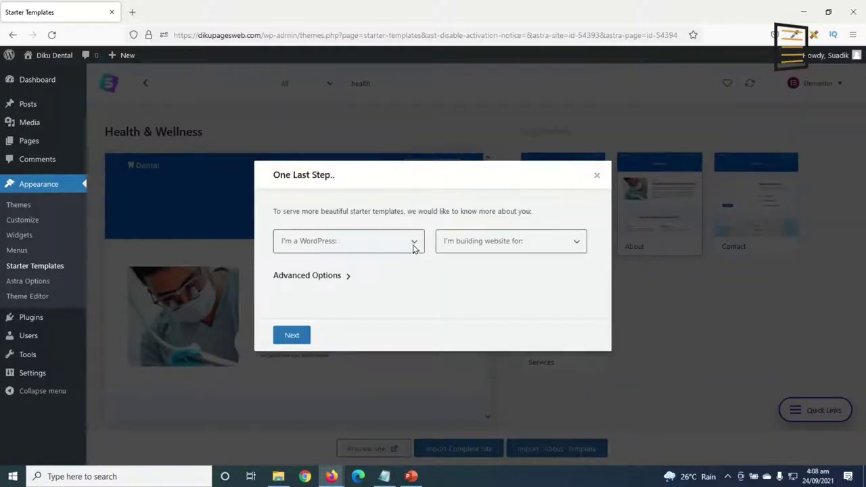
click(350, 244)
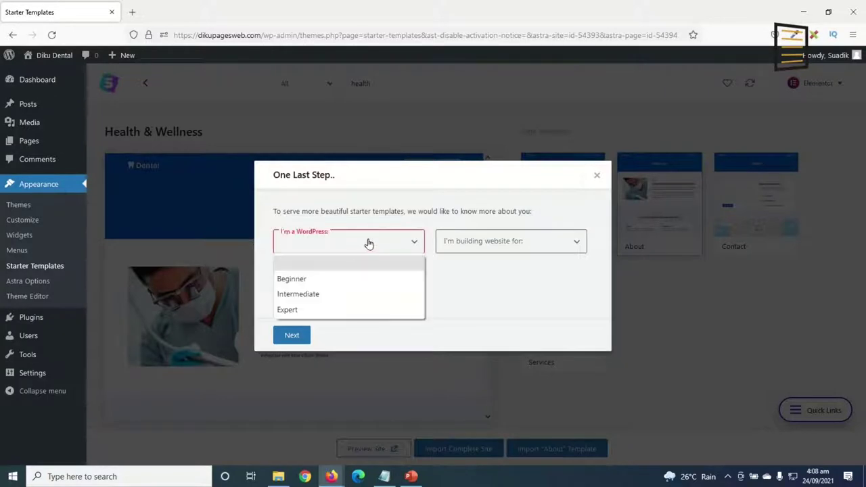
click(319, 280)
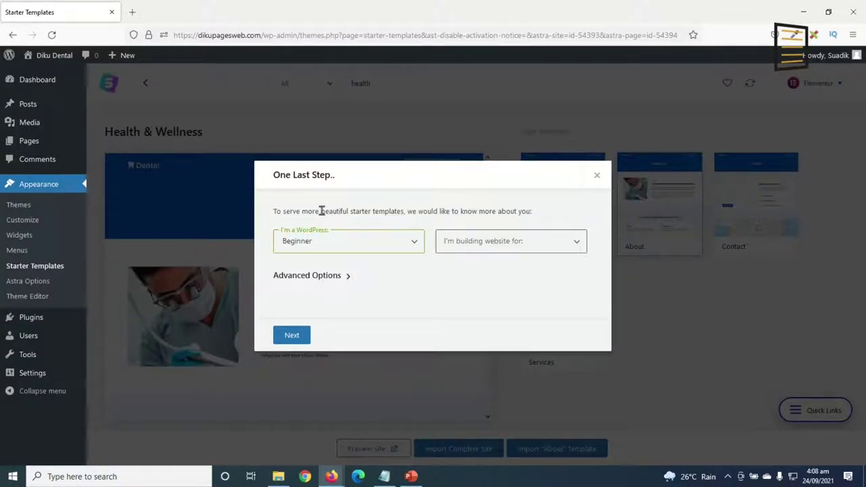
click(525, 242)
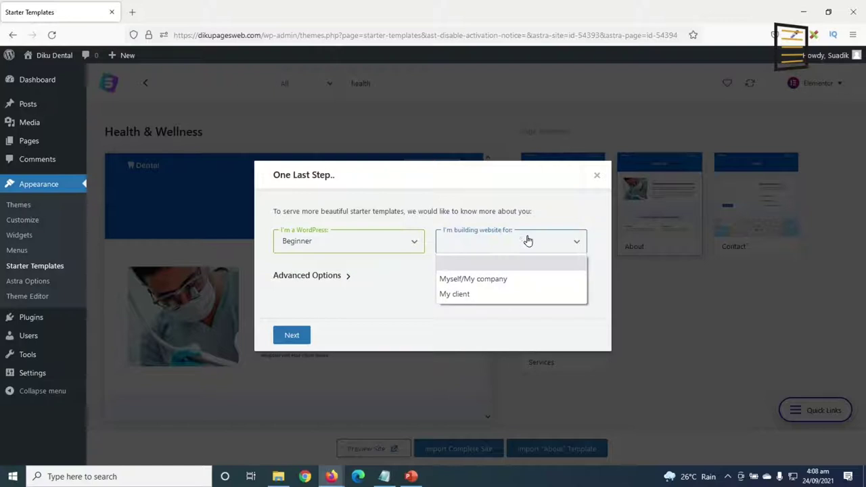
click(500, 283)
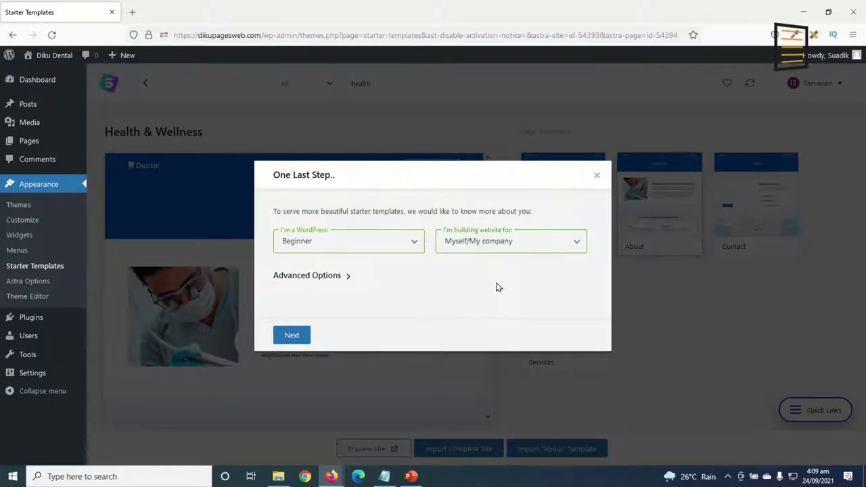
click(290, 336)
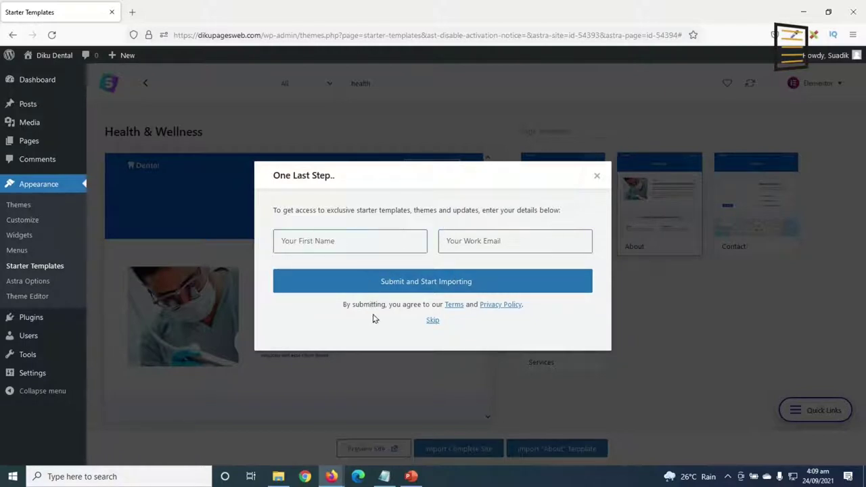
click(431, 320)
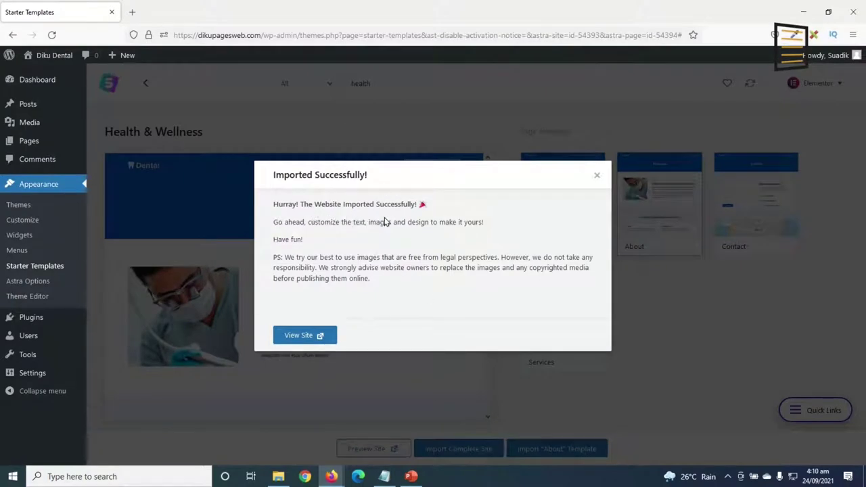
Open the imported Diku Dental site in a new tab and scroll through its home page.
click(302, 336)
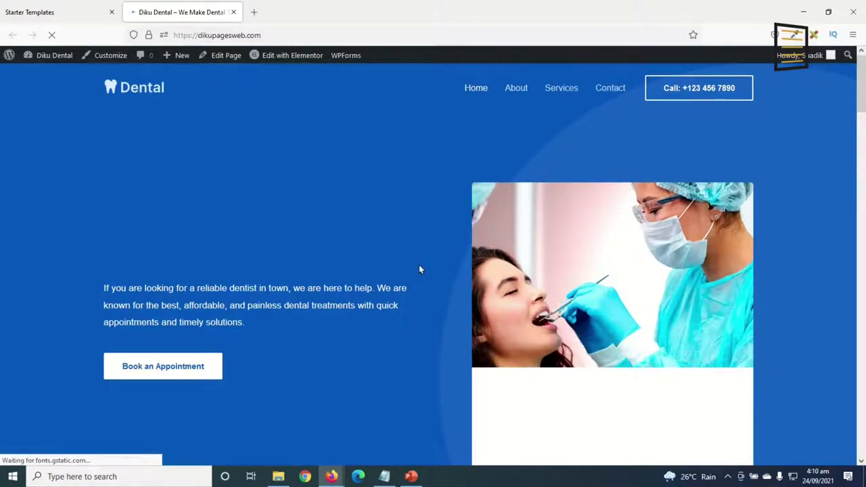
scroll(419, 268, down, 10)
scroll(423, 277, down, 13)
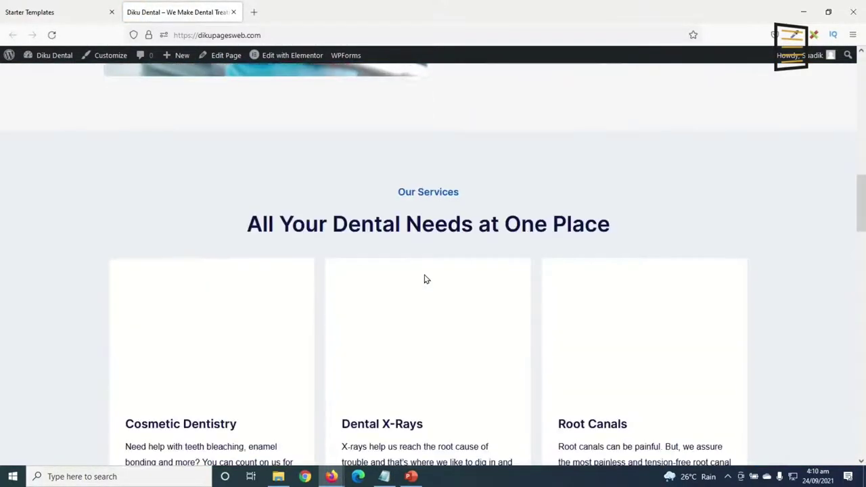
scroll(427, 283, down, 12)
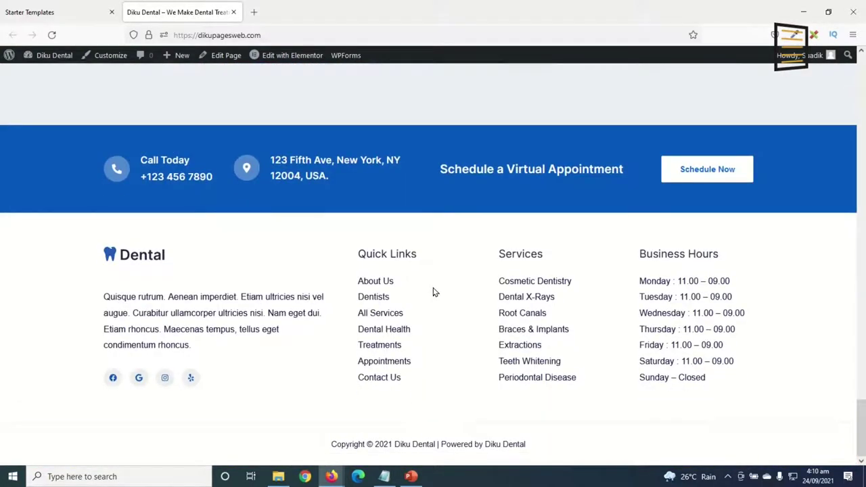
scroll(433, 291, up, 12)
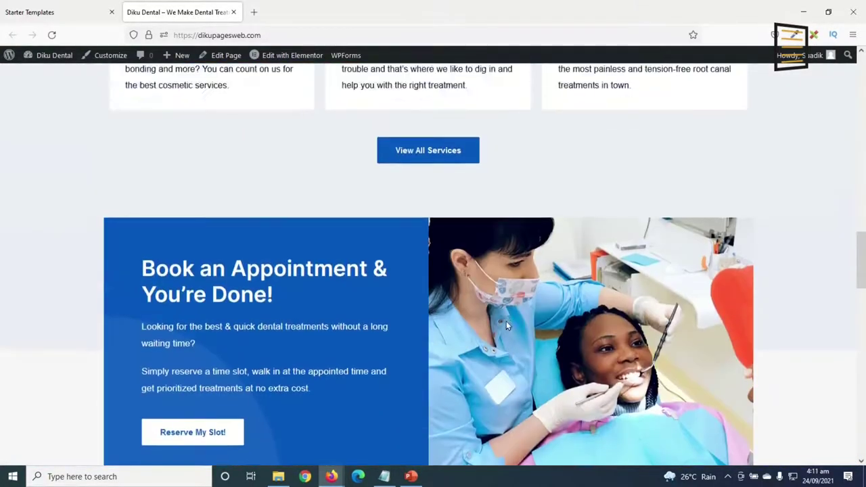
scroll(501, 311, up, 10)
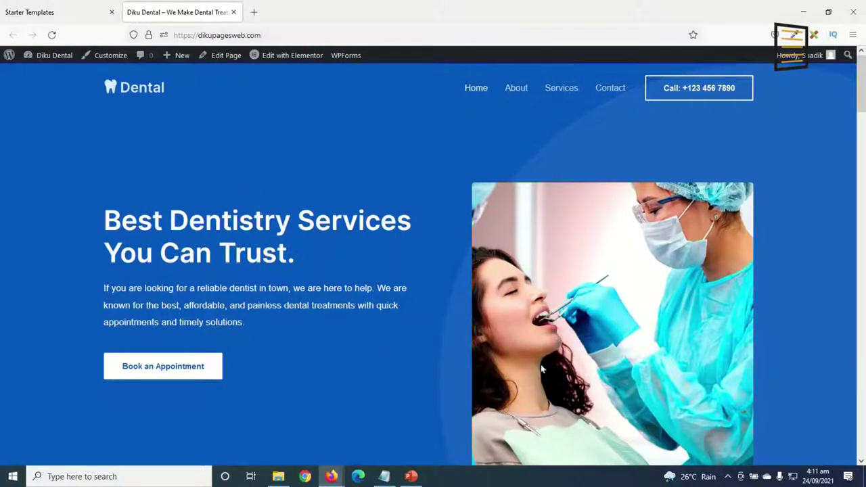
Browse the site's About and Services pages.
click(515, 89)
scroll(606, 284, down, 20)
scroll(616, 291, down, 3)
scroll(616, 289, up, 15)
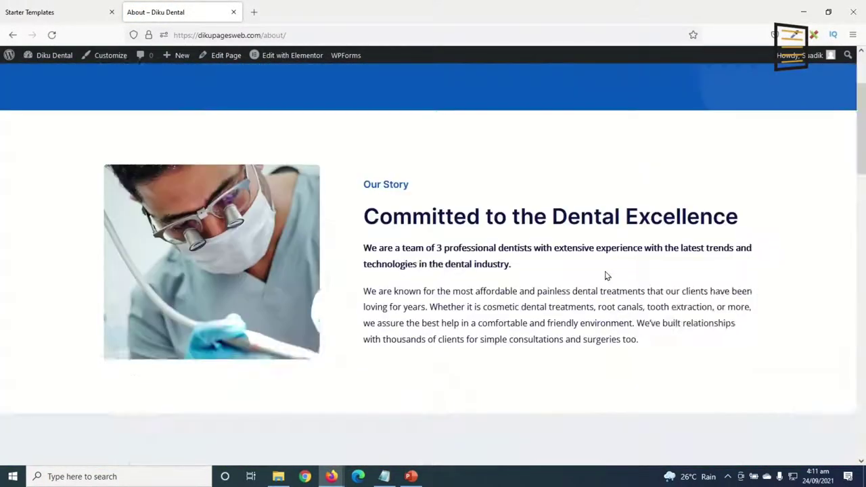
scroll(606, 275, up, 3)
click(553, 88)
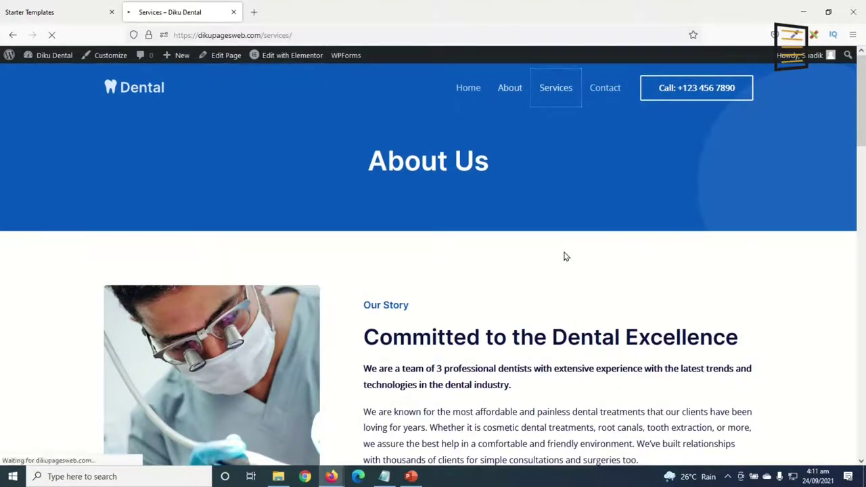
scroll(572, 272, down, 12)
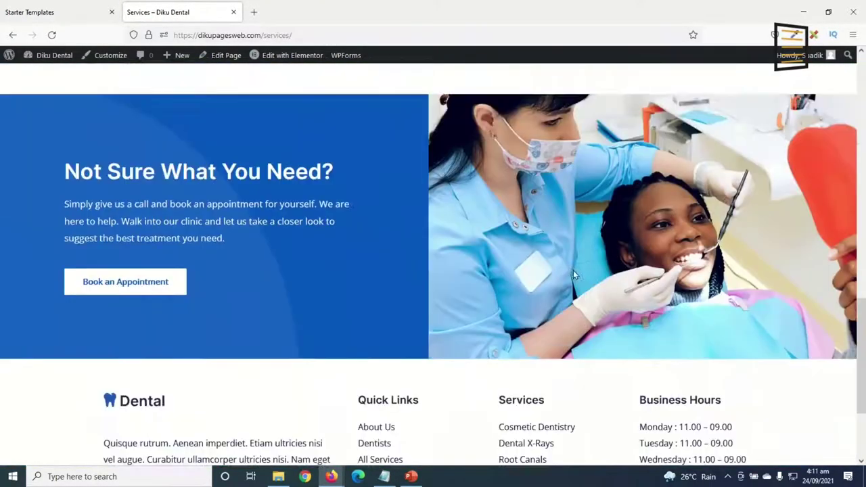
scroll(573, 270, down, 3)
scroll(585, 271, up, 15)
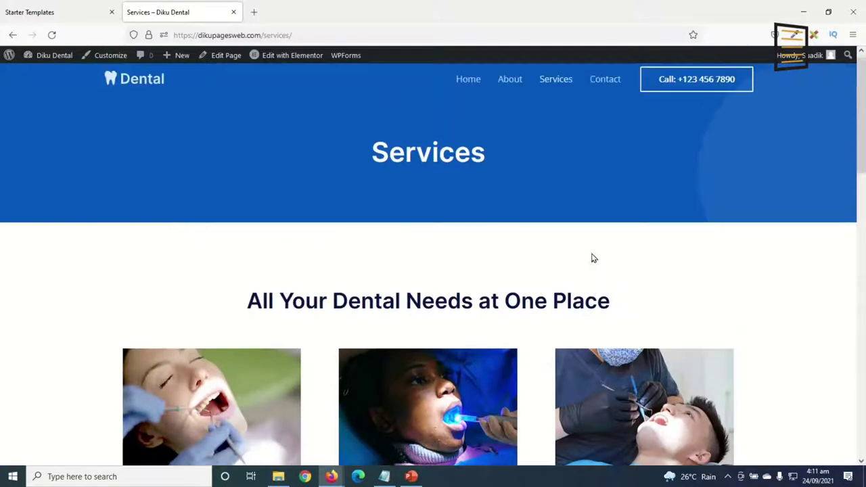
View the Contact page with its 'Have Any Queries?' enquiry form.
click(602, 87)
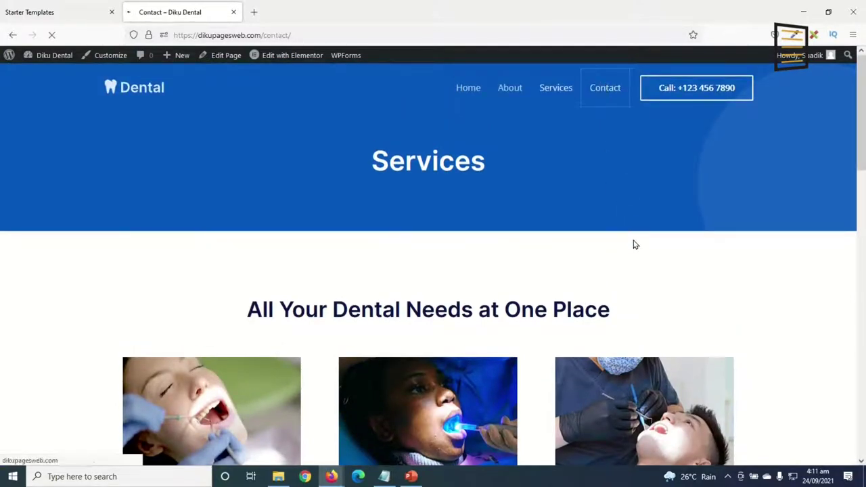
scroll(631, 257, down, 4)
scroll(644, 270, down, 5)
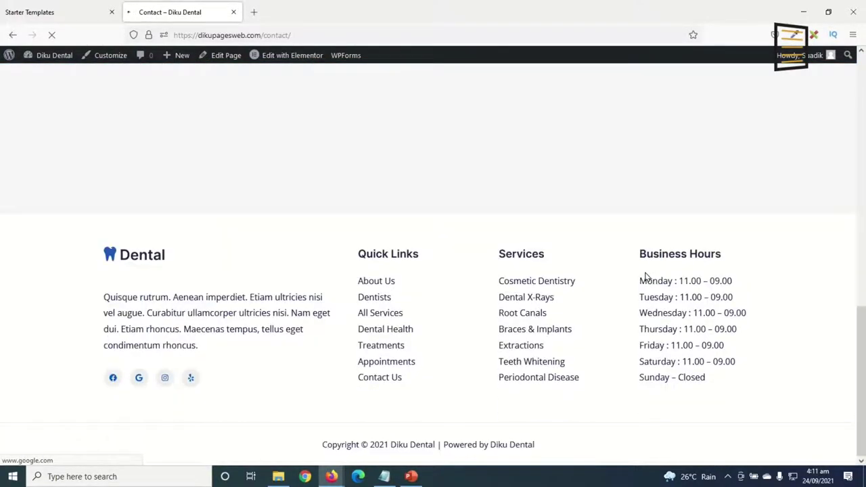
scroll(646, 278, up, 10)
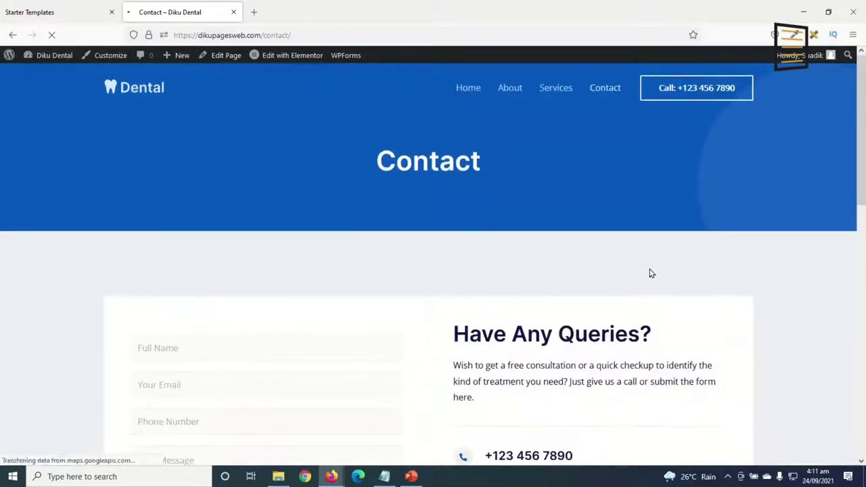
Return to the site's Home page and scroll through it.
click(465, 89)
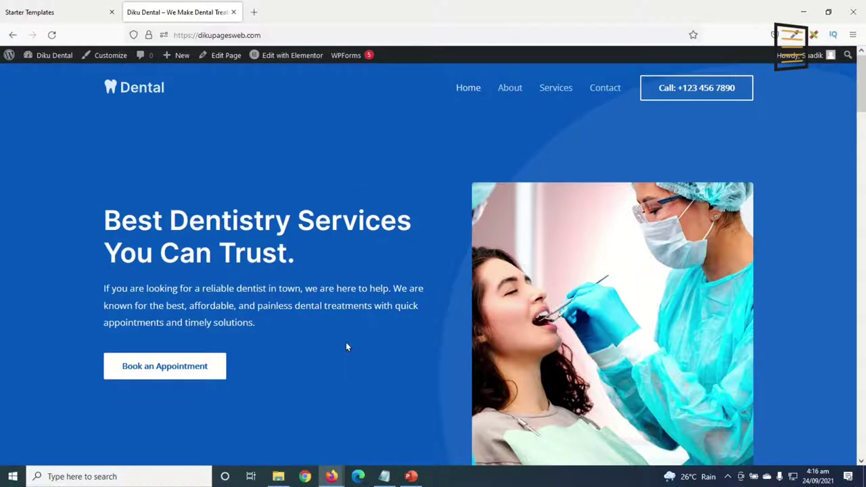
scroll(354, 334, down, 5)
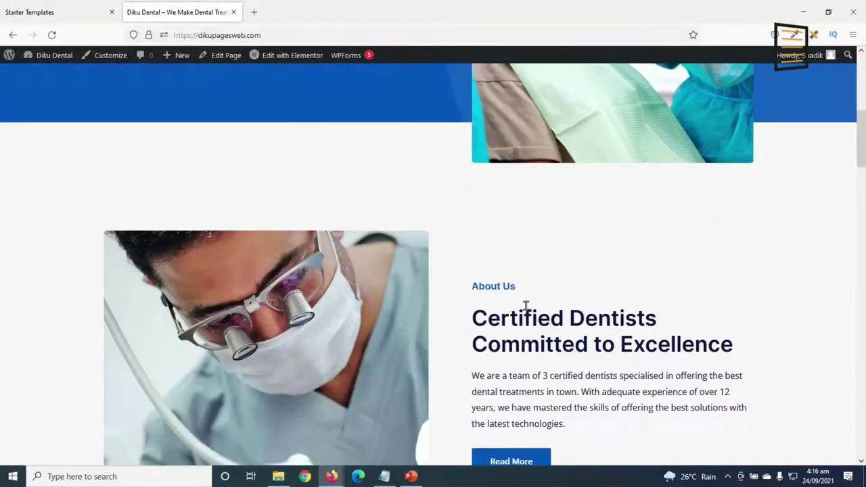
scroll(525, 305, down, 7)
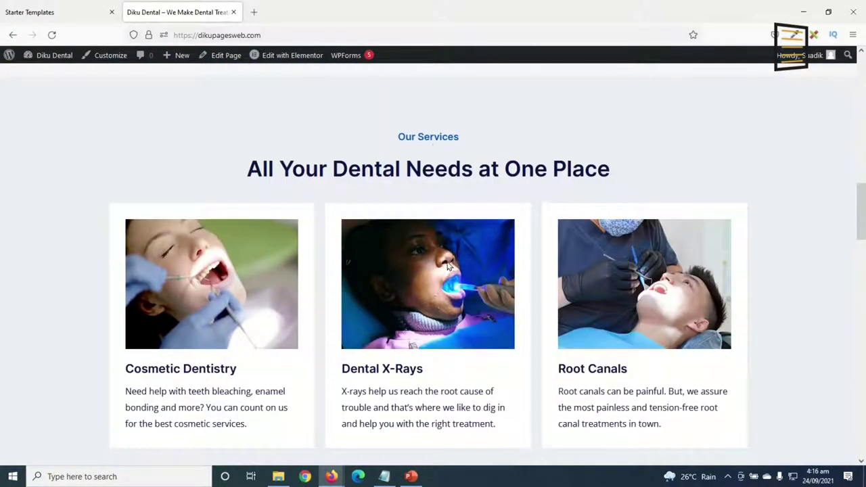
scroll(448, 266, down, 2)
scroll(498, 277, up, 15)
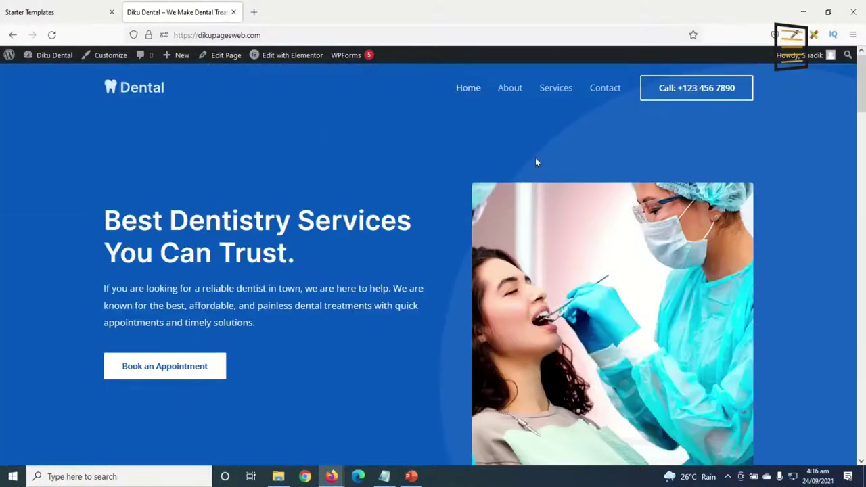
Review the six Services treatment cards, then go back to the Home page.
click(549, 87)
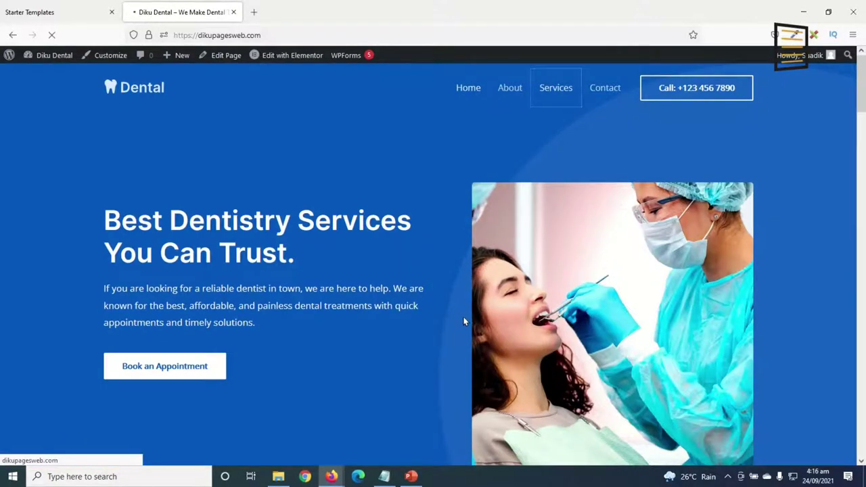
scroll(457, 201, down, 5)
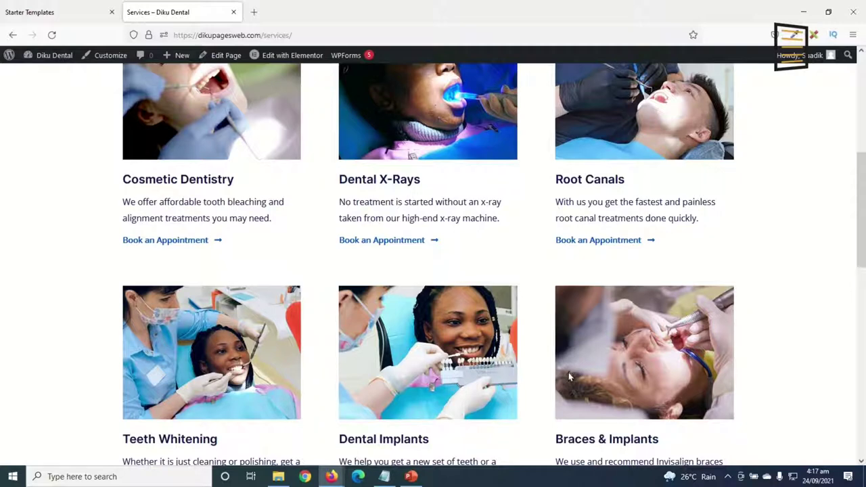
scroll(757, 349, down, 2)
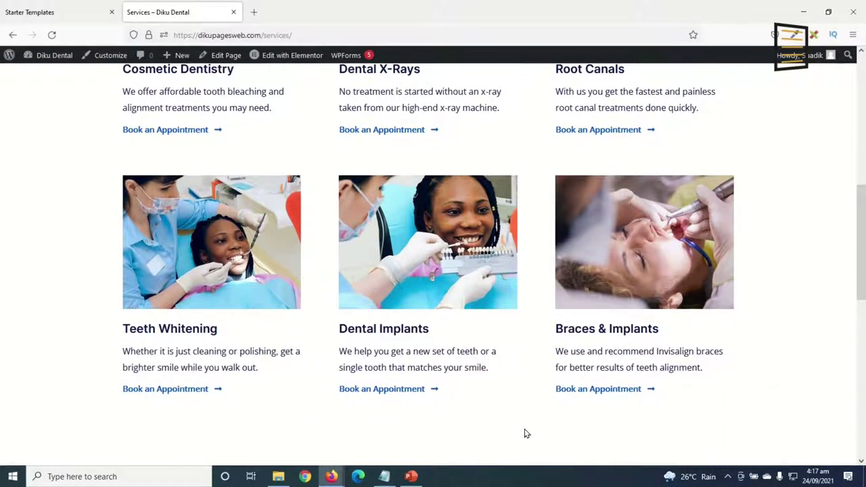
scroll(521, 430, up, 3)
scroll(530, 430, up, 3)
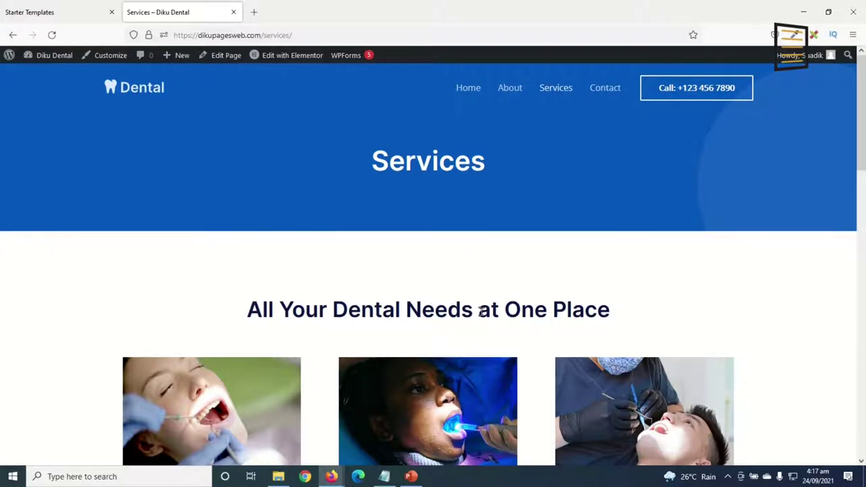
click(466, 87)
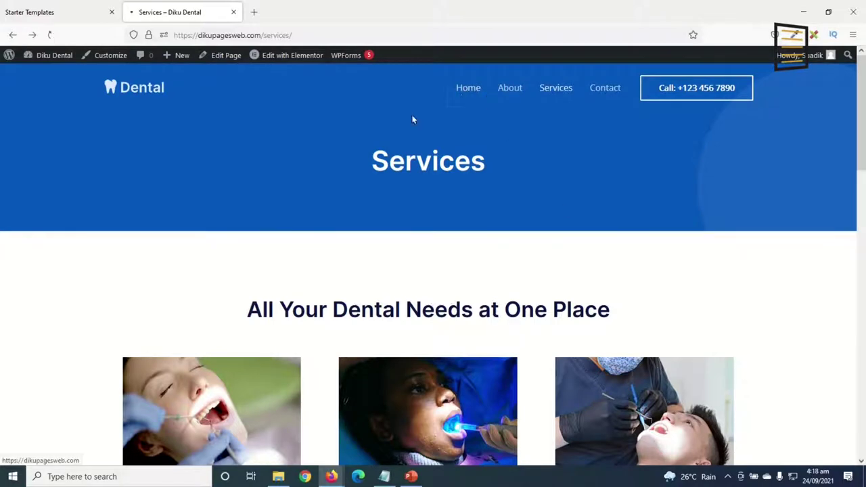
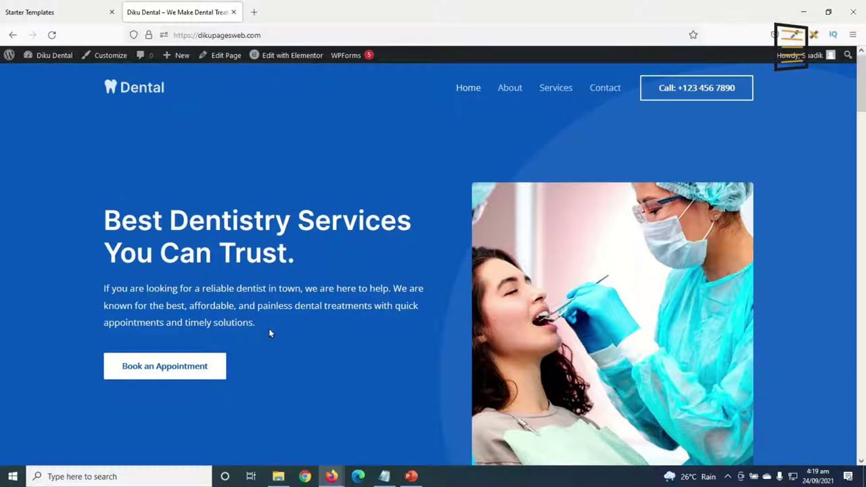
Open the Diku Dental Home page in the Elementor editor.
scroll(274, 336, down, 8)
scroll(281, 340, up, 4)
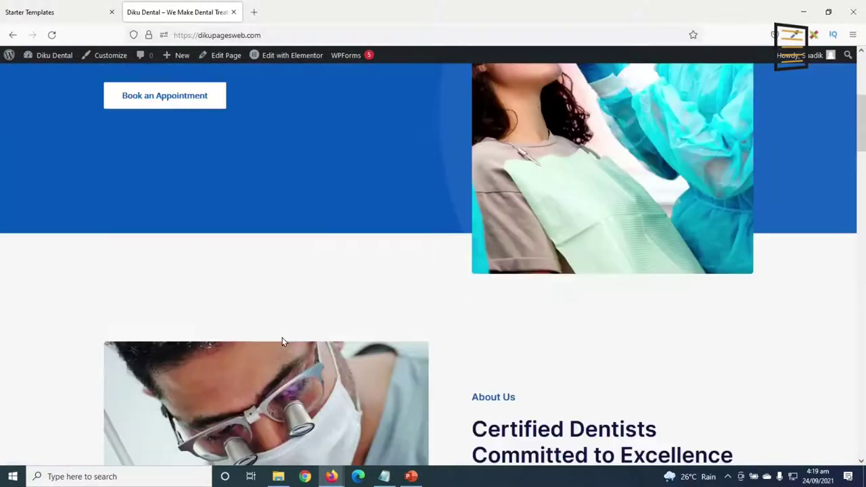
scroll(282, 342, up, 1)
scroll(660, 267, up, 4)
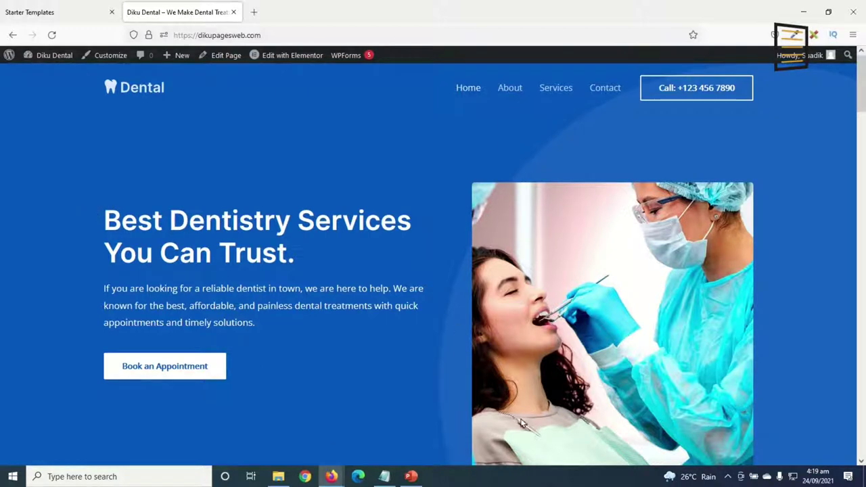
click(292, 55)
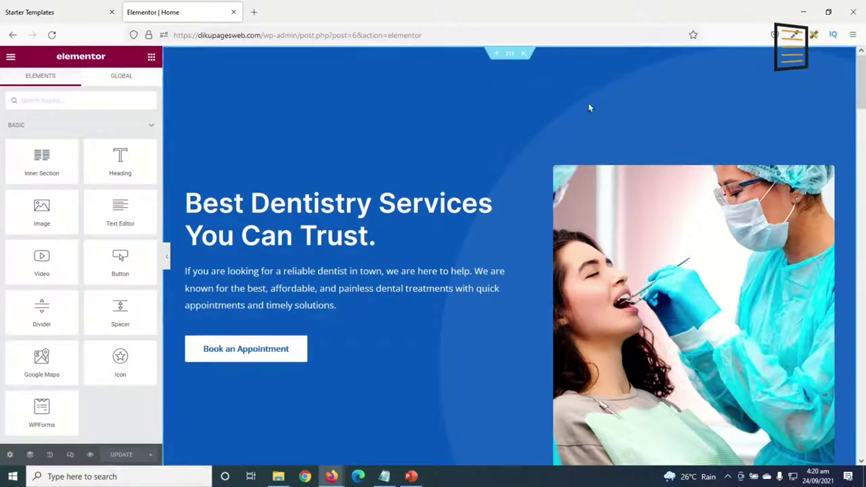
Scroll through the hero, Why Choose Us and Our Services sections of the page.
scroll(467, 311, down, 10)
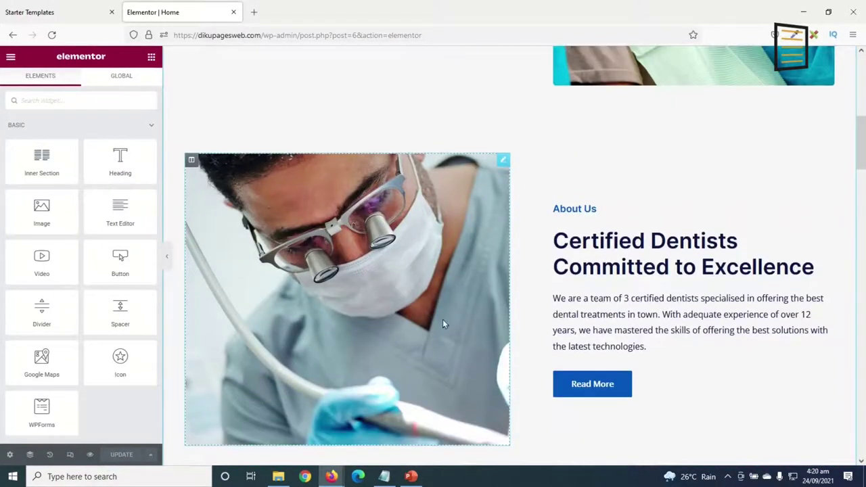
scroll(541, 365, down, 10)
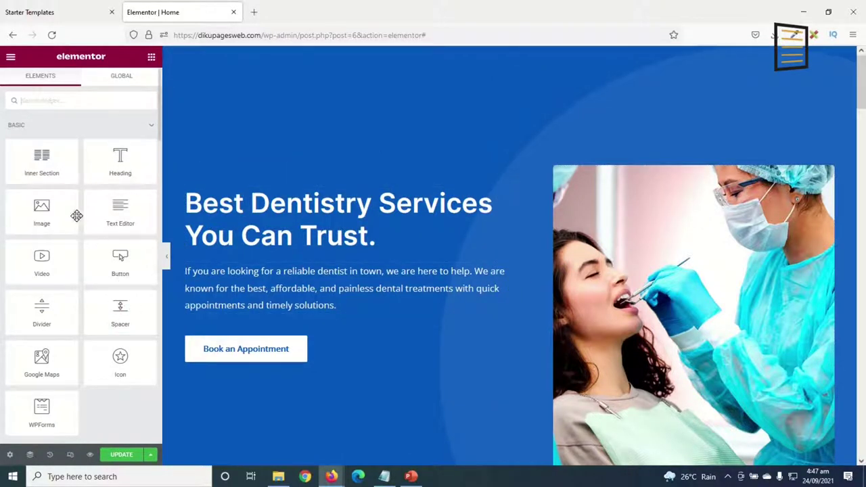
scroll(45, 206, down, 3)
scroll(45, 208, down, 15)
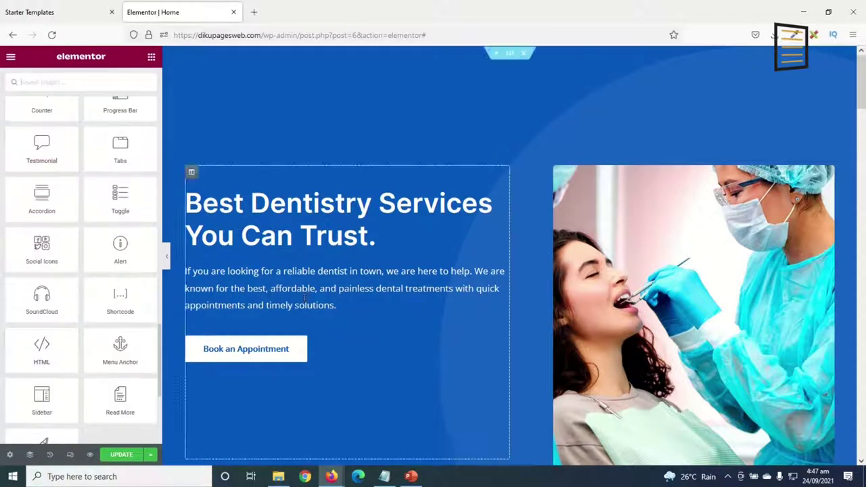
scroll(604, 196, down, 15)
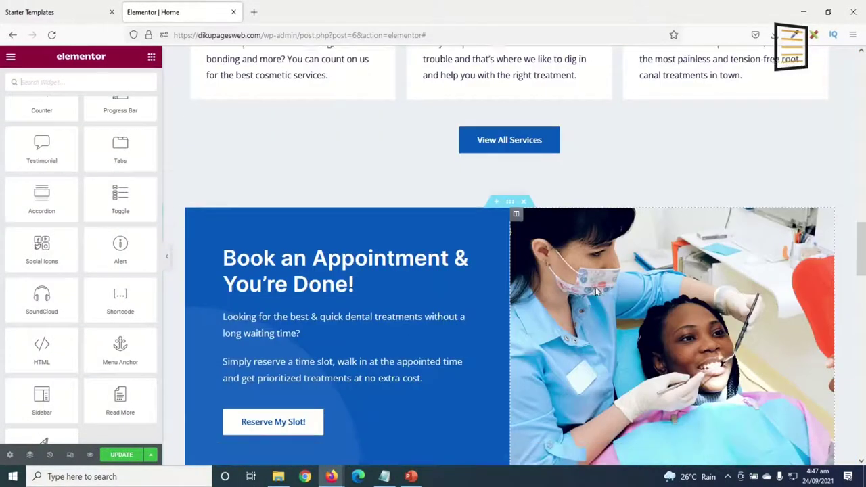
scroll(595, 291, down, 5)
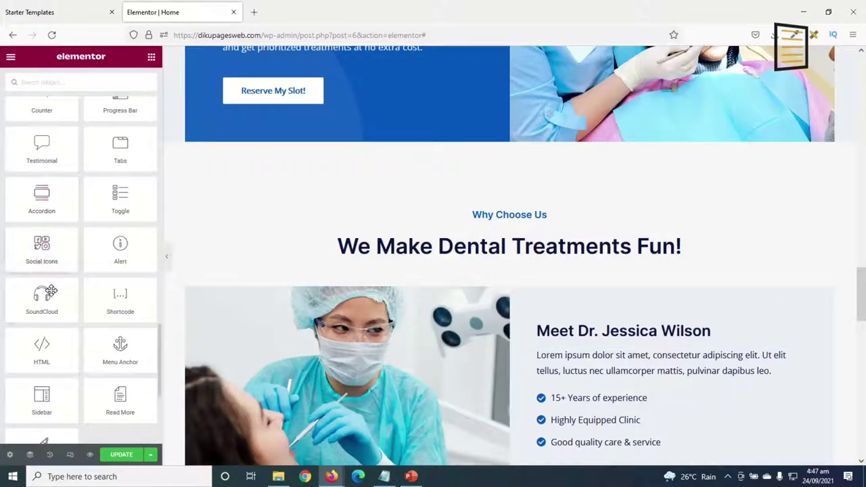
scroll(61, 243, up, 10)
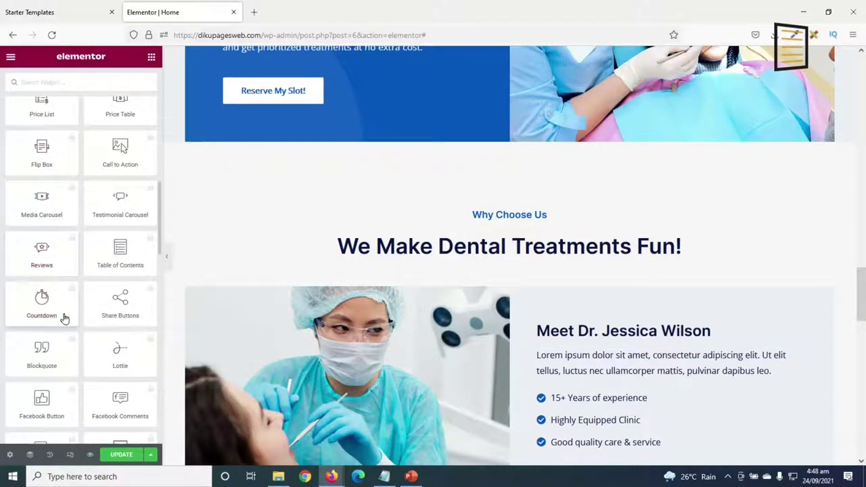
scroll(83, 276, up, 10)
scroll(466, 237, up, 8)
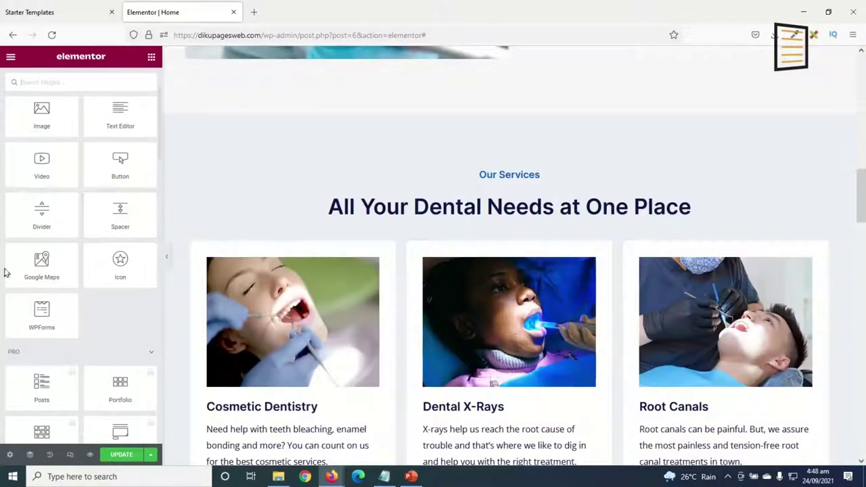
scroll(508, 256, up, 5)
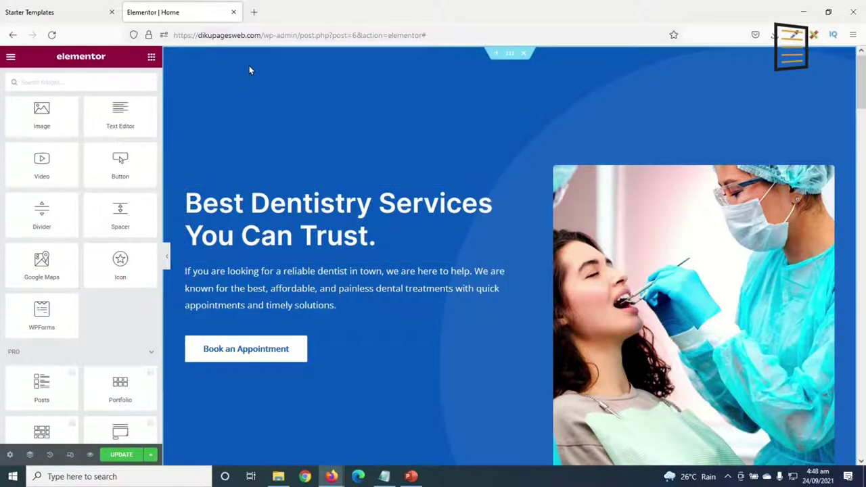
Add a Heading widget below the hero paragraph reading 'Your Oral Health Matters to Us'.
click(286, 211)
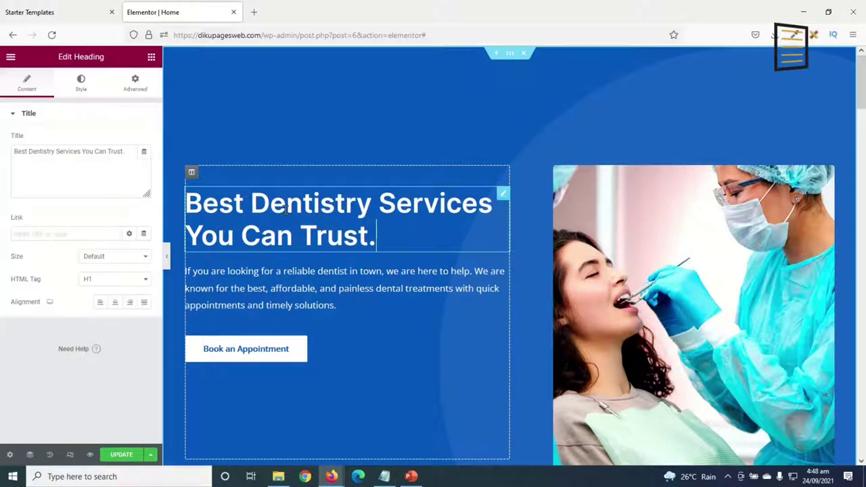
click(151, 57)
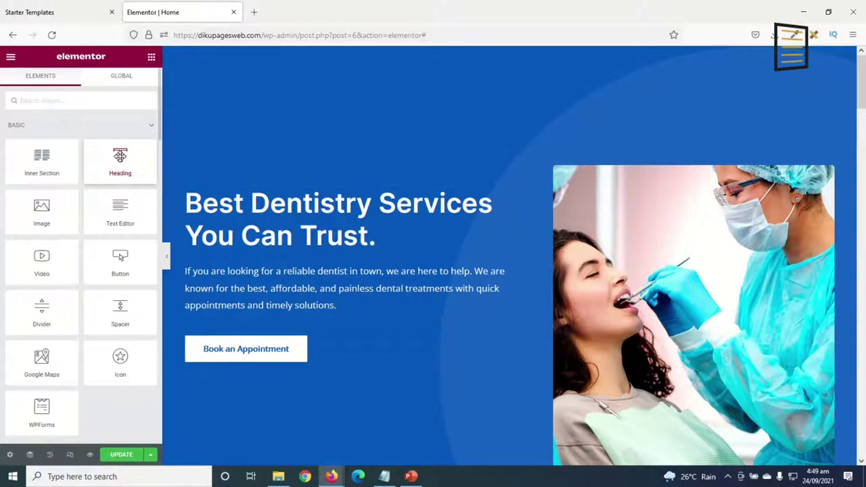
drag(120, 156, 274, 313)
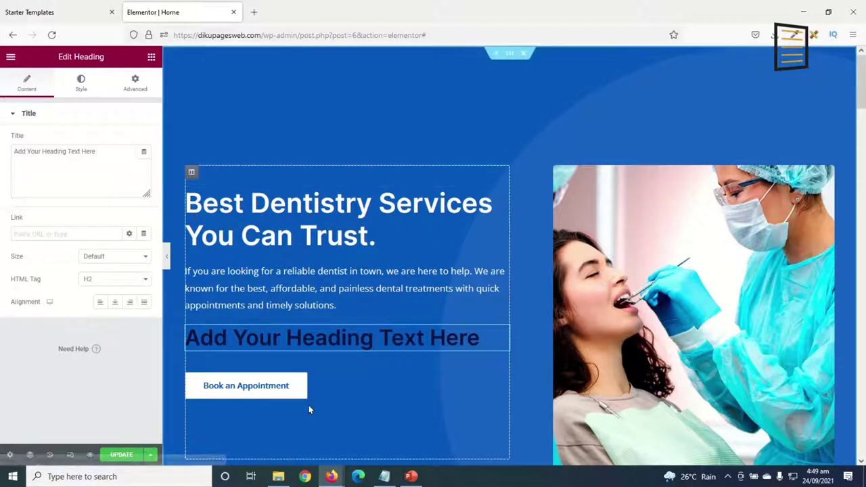
drag(118, 154, 2, 151)
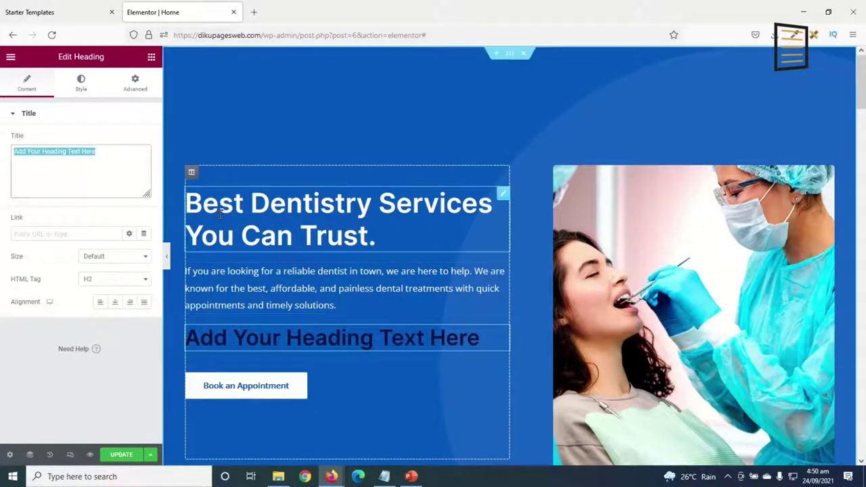
text(Your)
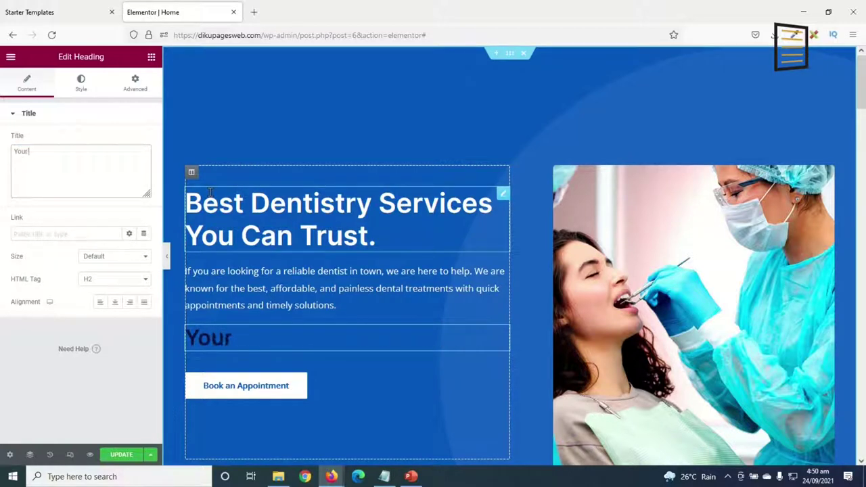
text( Oral Heal)
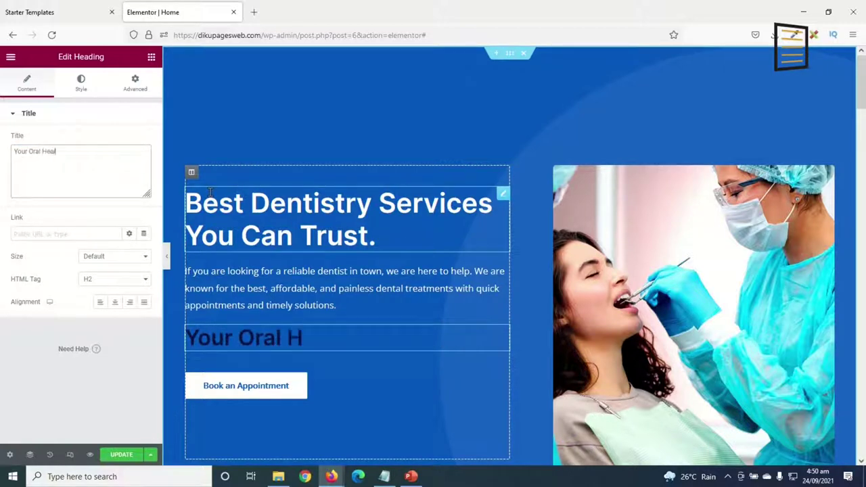
text(th Matters to Us)
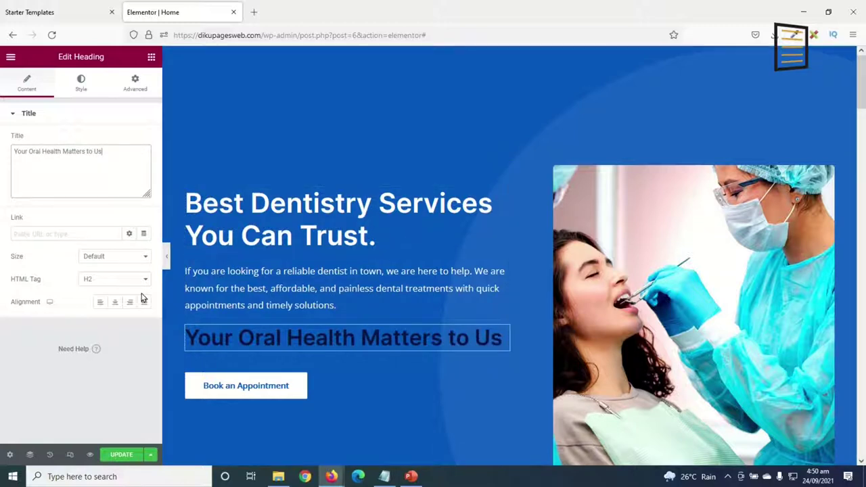
click(81, 84)
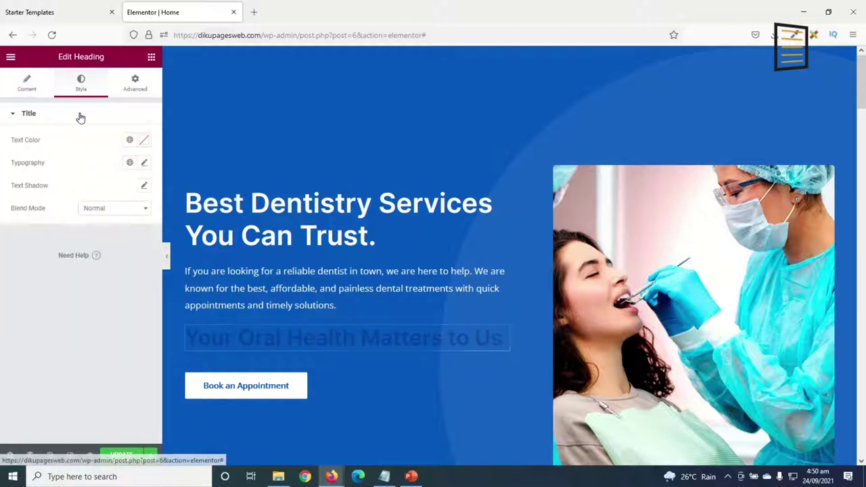
Make the heading white (#FFFFFF) at size 20 and move it above the main hero title.
click(146, 141)
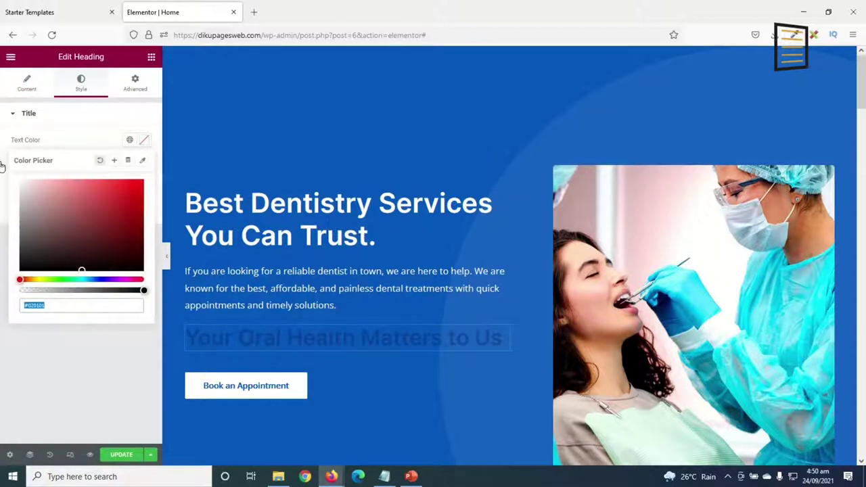
text(#FFFFFF)
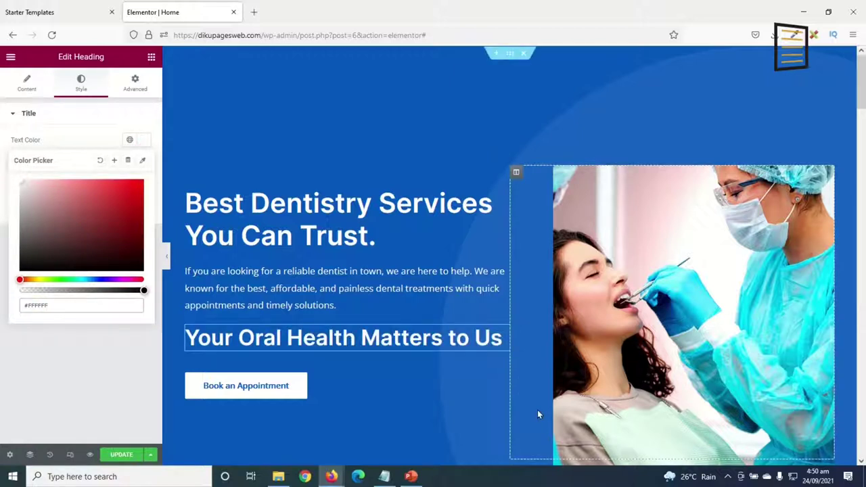
click(148, 141)
click(144, 164)
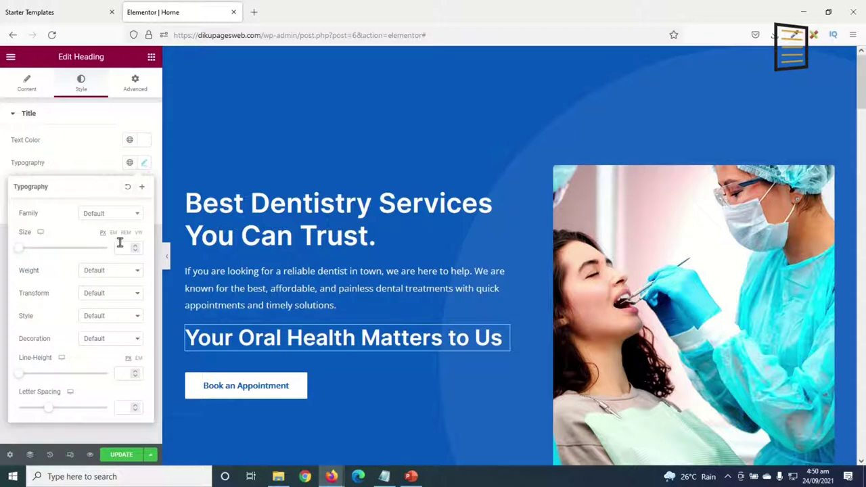
drag(18, 252, 27, 257)
double_click(122, 248)
text(20)
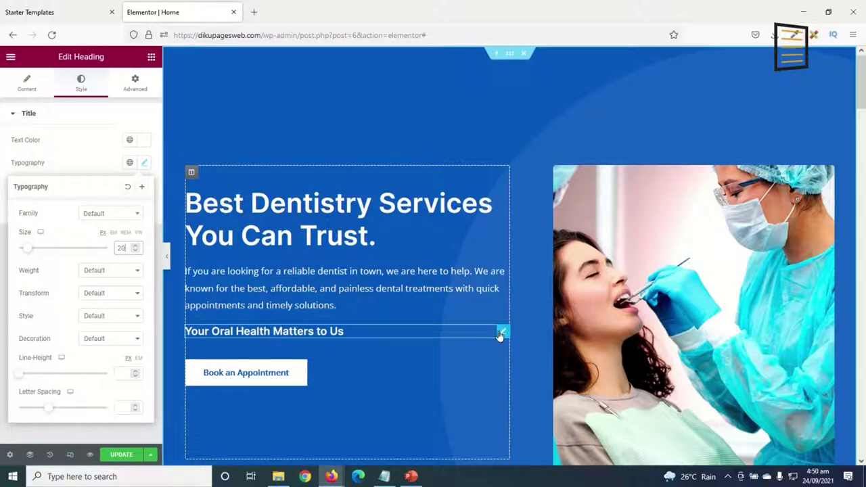
mouse_move(501, 332)
mouse_down()
mouse_move(469, 244)
mouse_move(419, 162)
mouse_move(388, 224)
mouse_move(396, 261)
mouse_up()
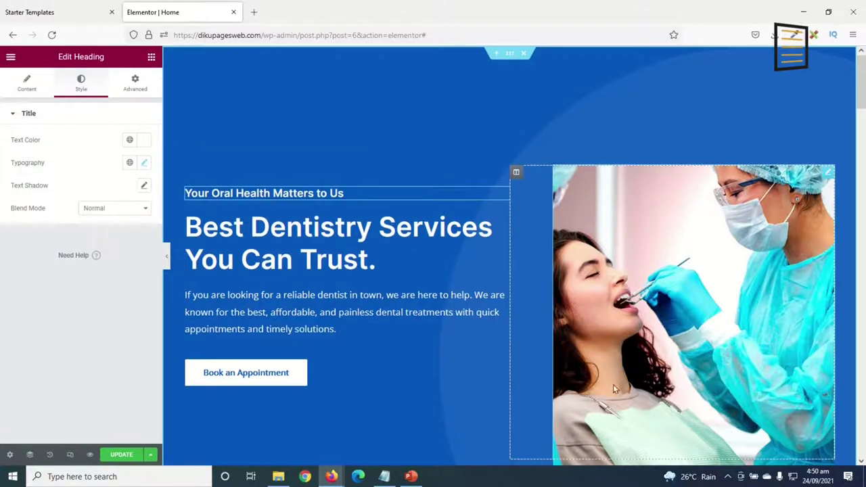
Retitle the main hero heading 'Get a Brighter Smile from Tamale's Best Dentists'.
click(331, 254)
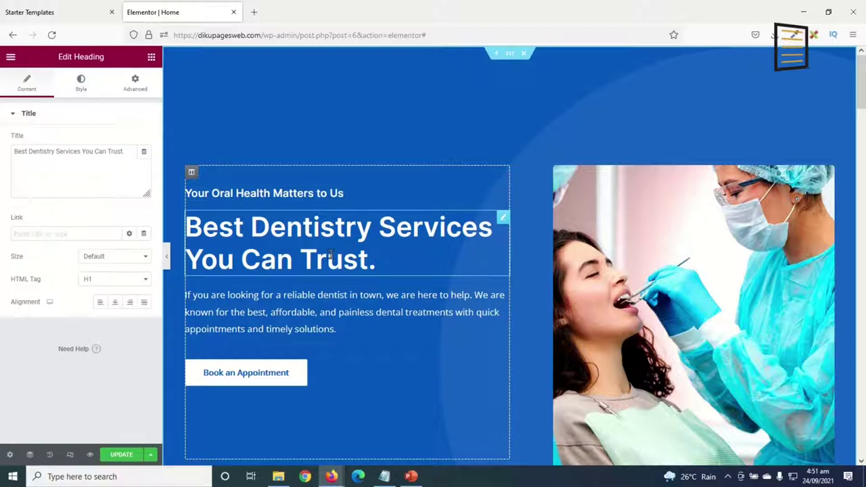
drag(125, 151, 6, 165)
text(Ge)
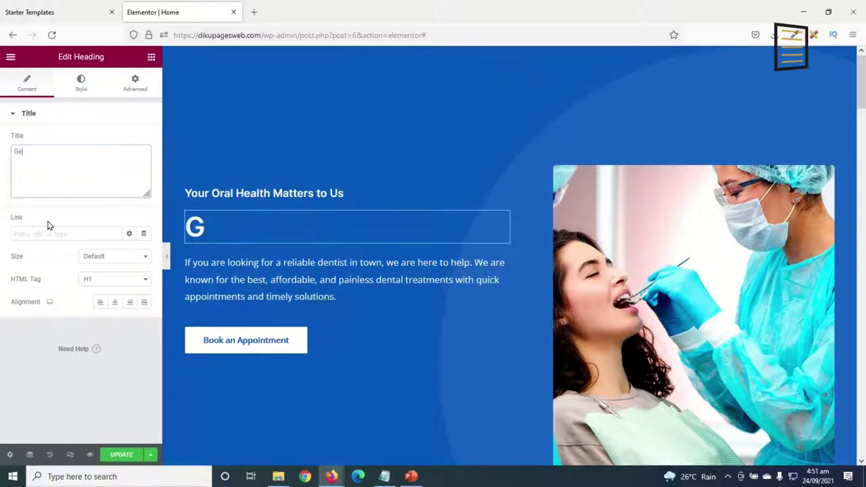
text(t a Brighter S)
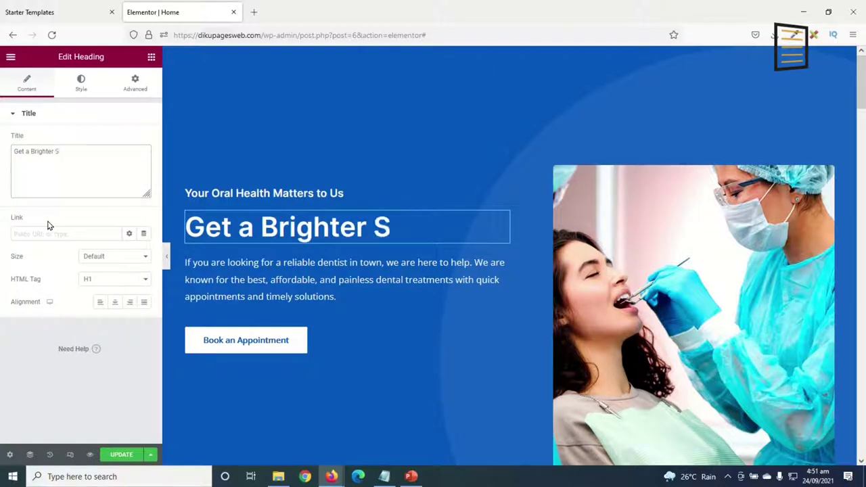
text(mile fro)
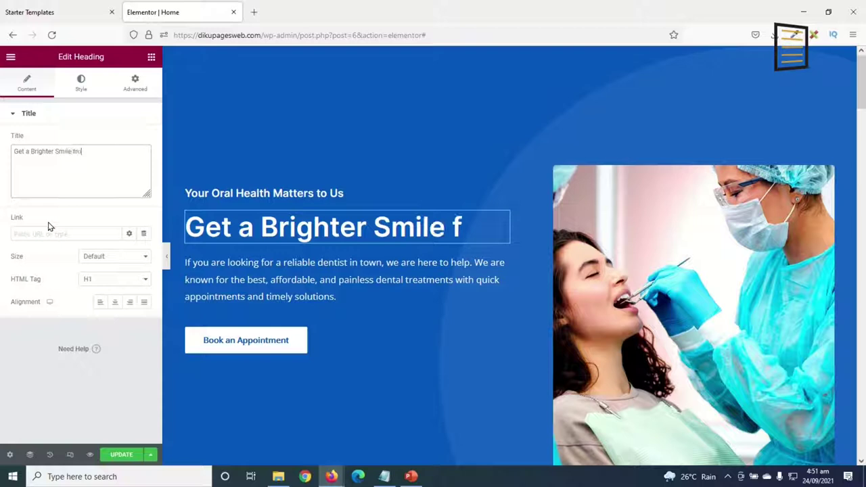
text(m Tamale\s)
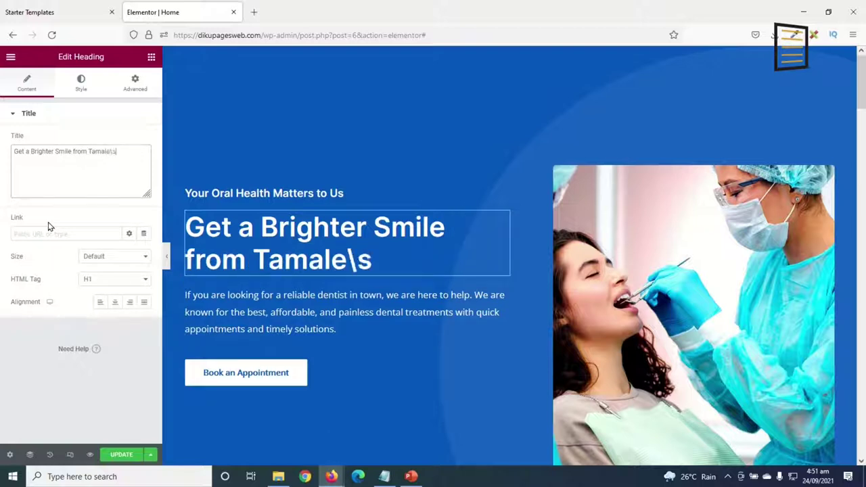
key(BackSpace)
text('s Best De)
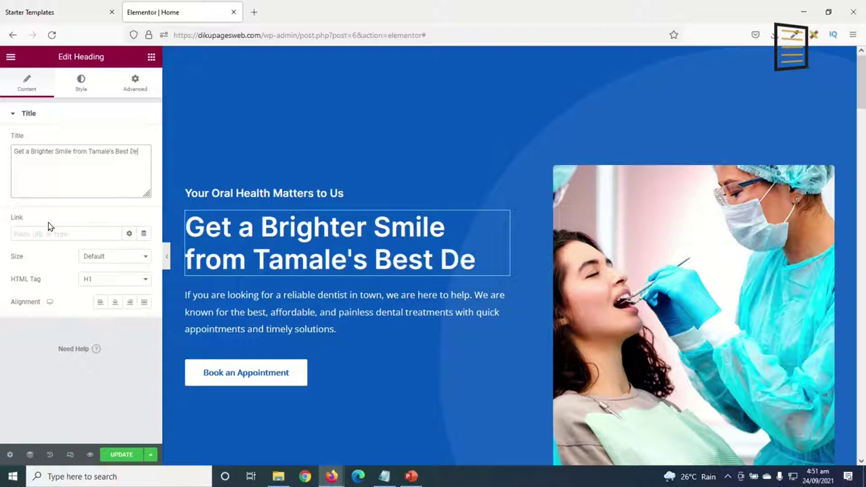
text(ntist)
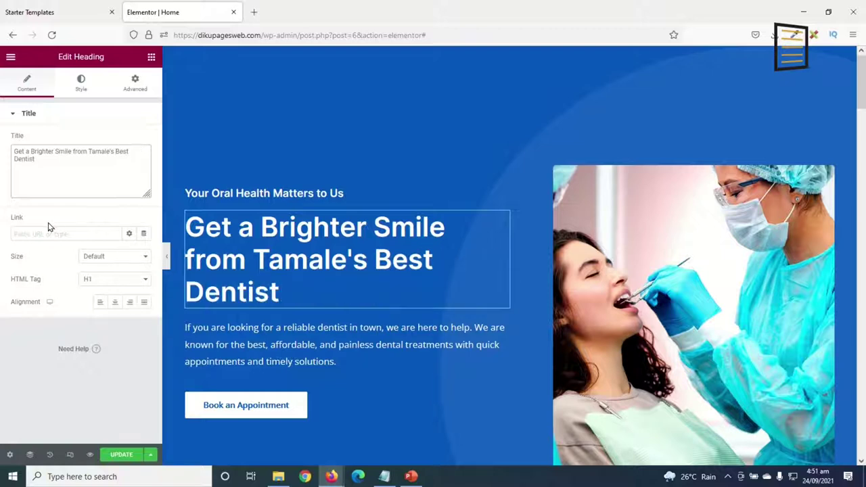
text(s)
Give the hero title Poppins typography at size 55.
click(78, 89)
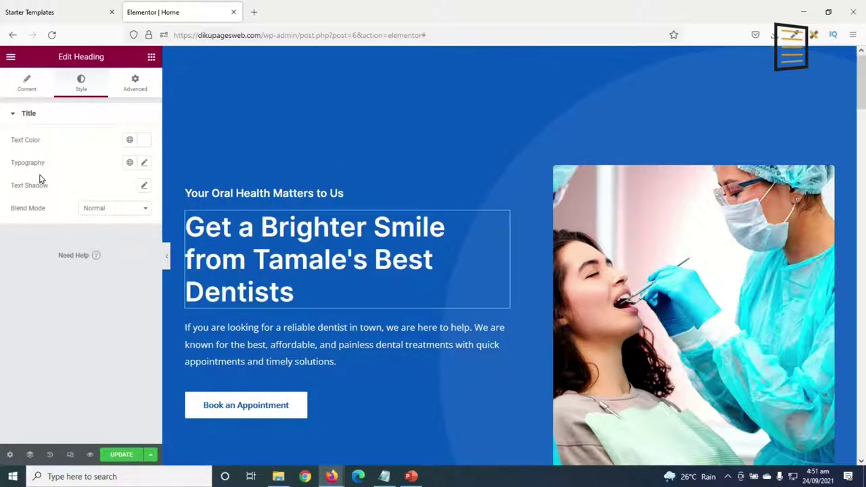
click(145, 163)
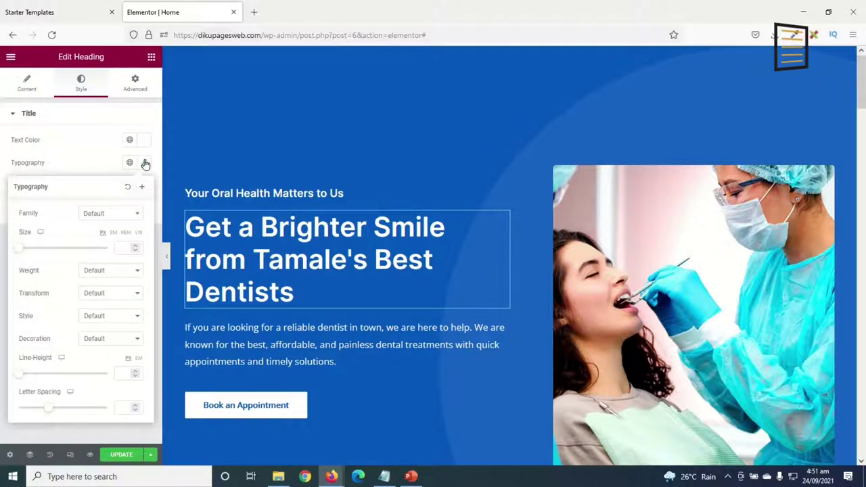
click(106, 215)
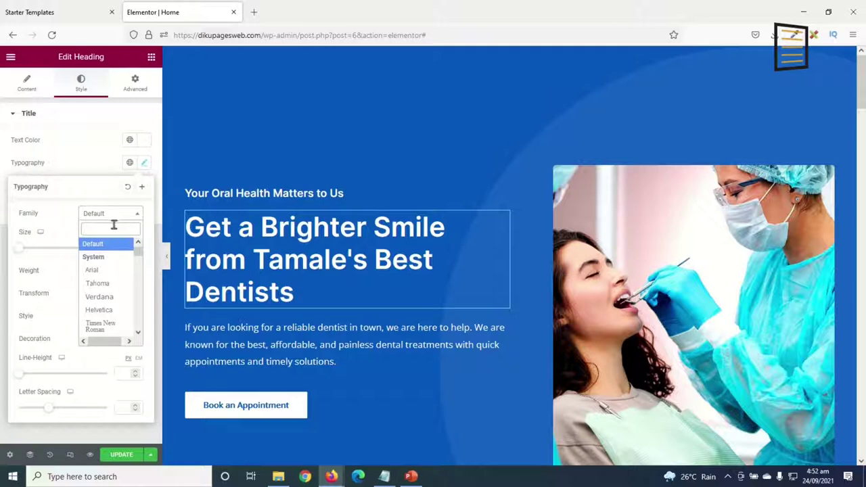
text(poppi)
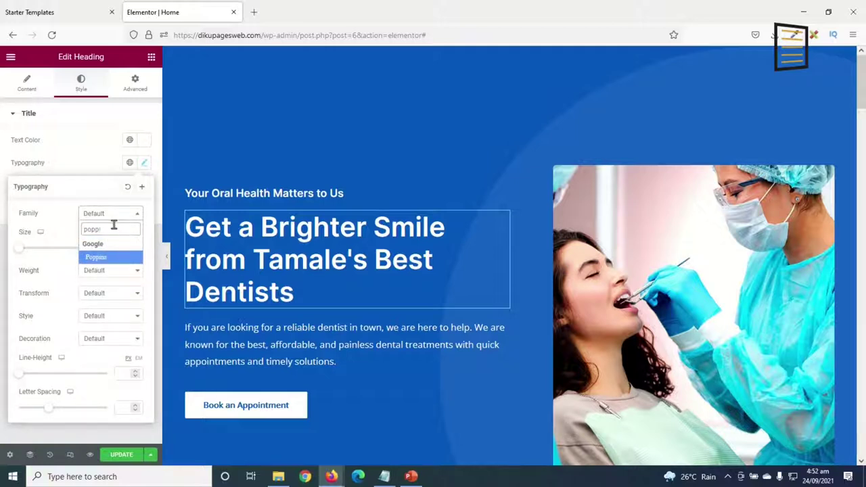
click(105, 258)
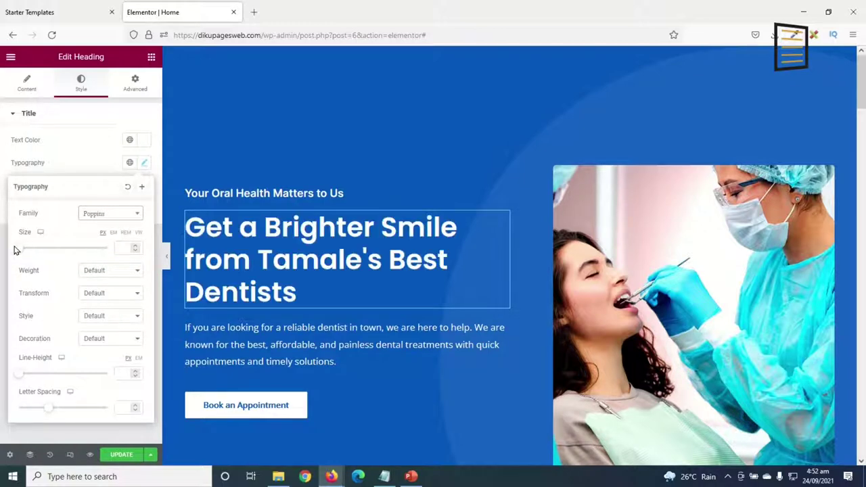
drag(22, 251, 41, 260)
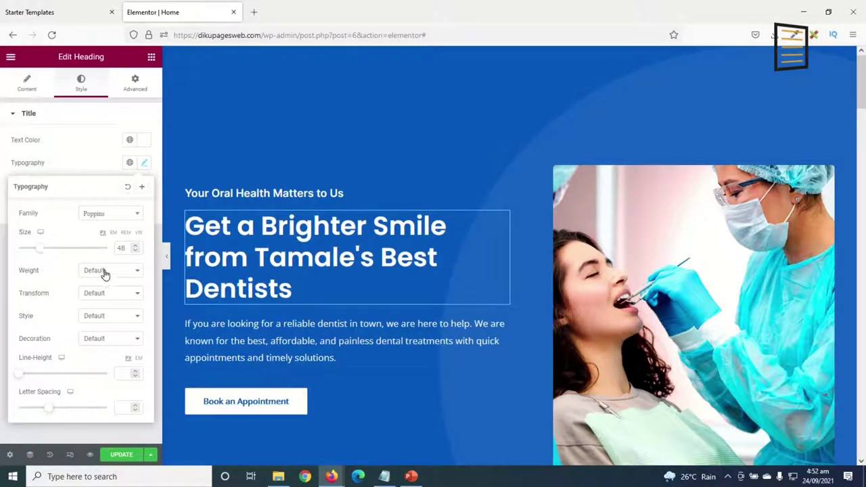
key(Up)
key(Up)
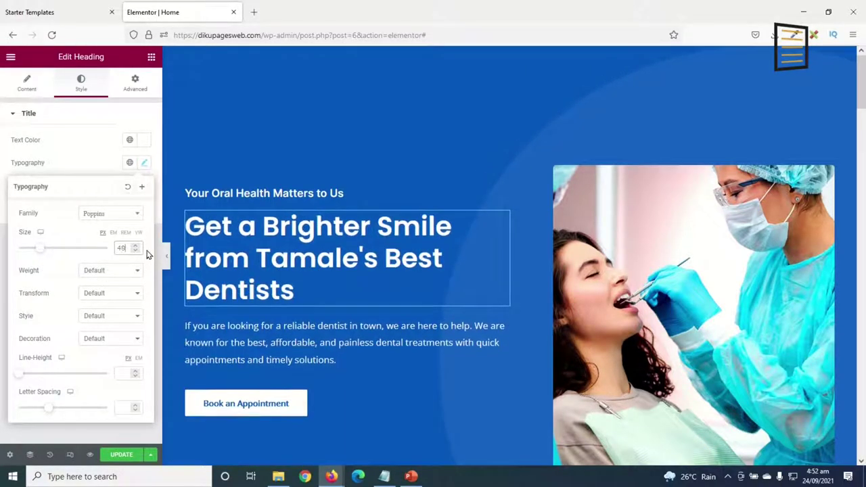
key(Up)
key(Up)
key(Up)
key(Up)
key(Up)
key(Up)
key(Up)
key(Up)
key(Up)
key(Up)
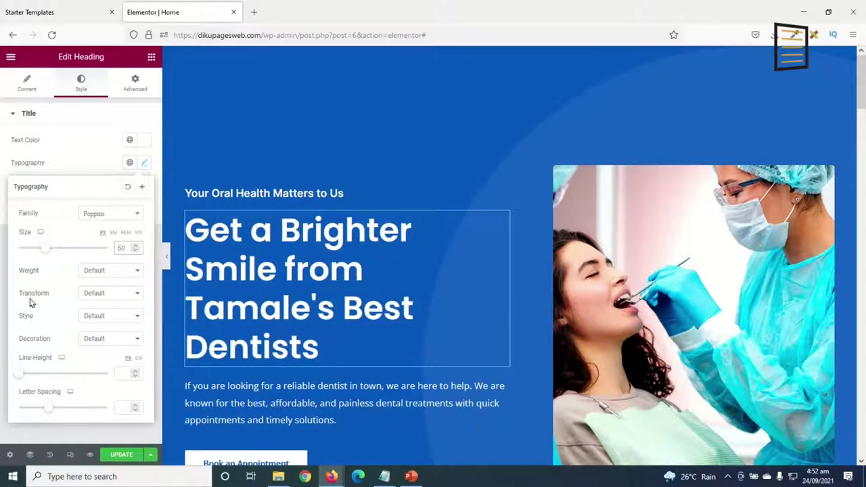
key(Down)
key(Down)
key(Down)
key(Down)
key(Down)
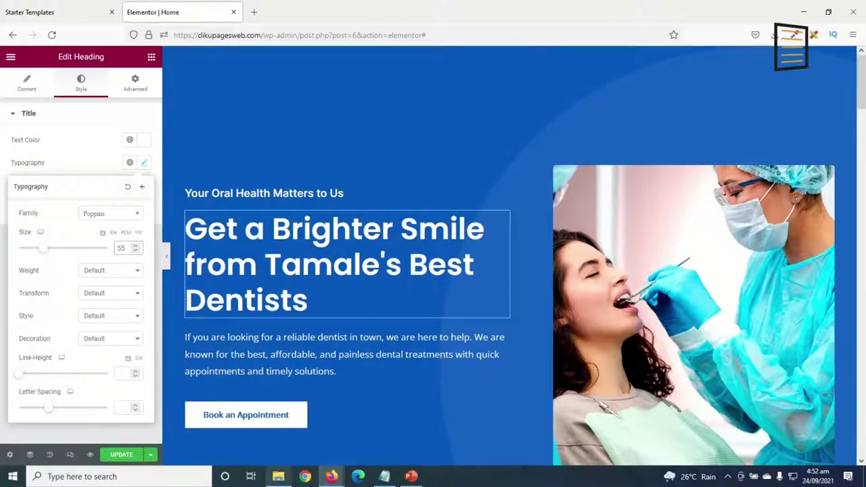
click(307, 300)
scroll(308, 297, down, 1)
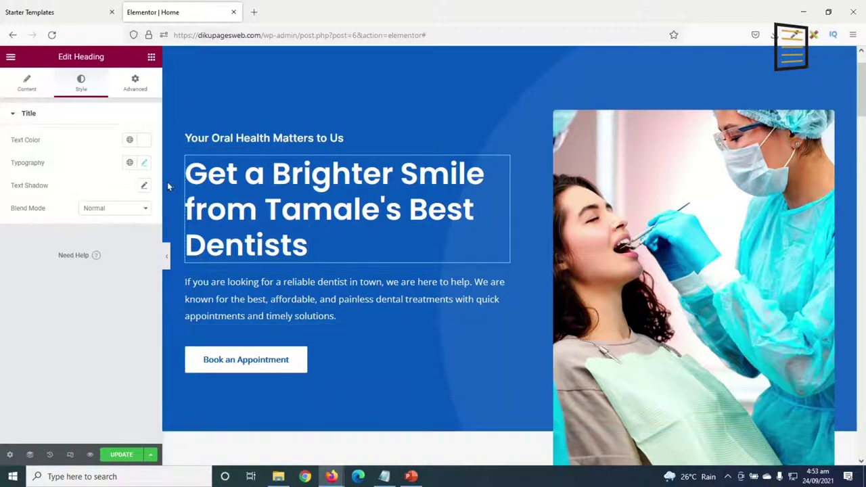
Insert testimonial4.jpg as an Image widget below the Book an Appointment button.
click(150, 57)
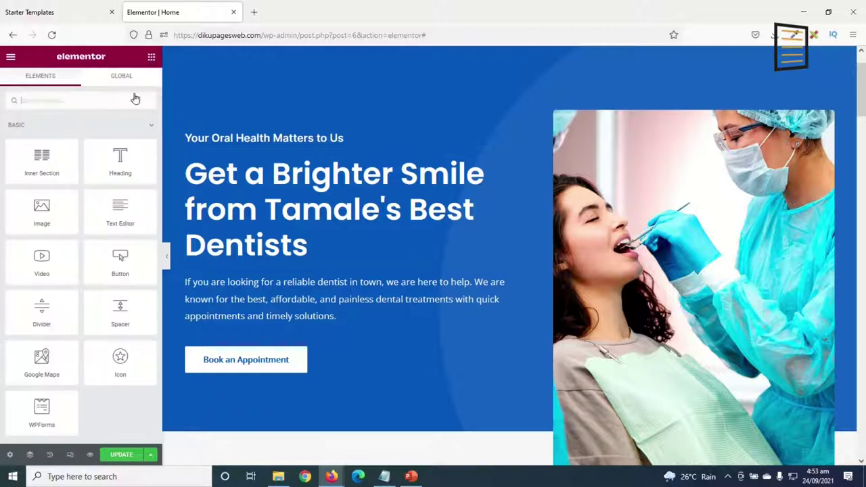
drag(46, 208, 309, 369)
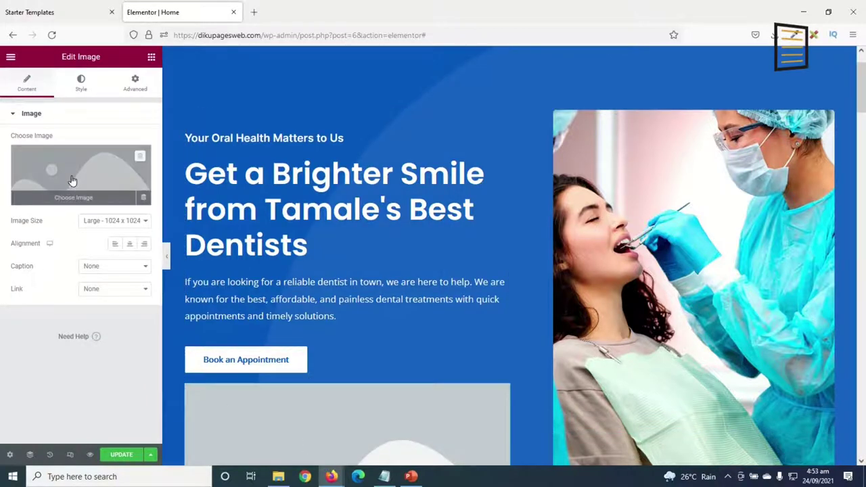
click(74, 181)
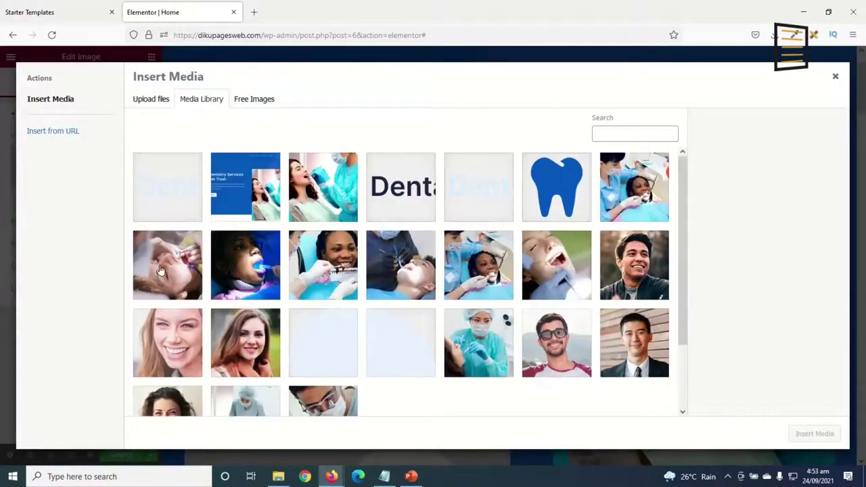
click(159, 268)
click(271, 352)
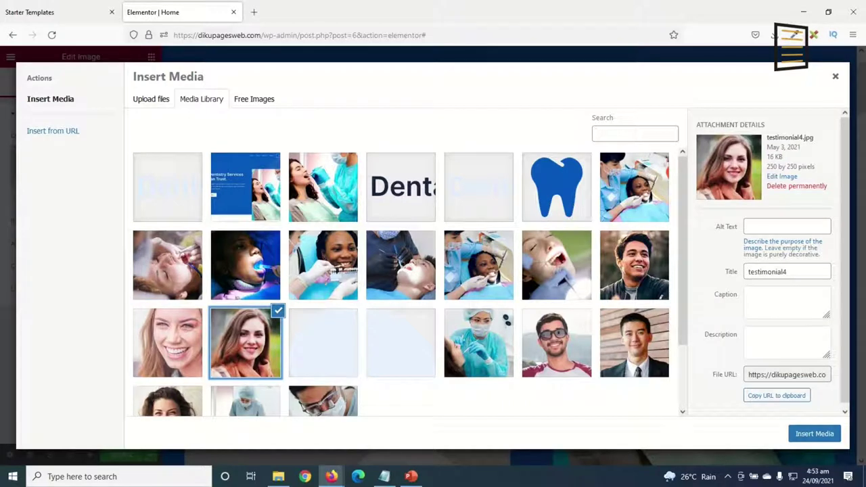
click(814, 433)
scroll(589, 367, down, 4)
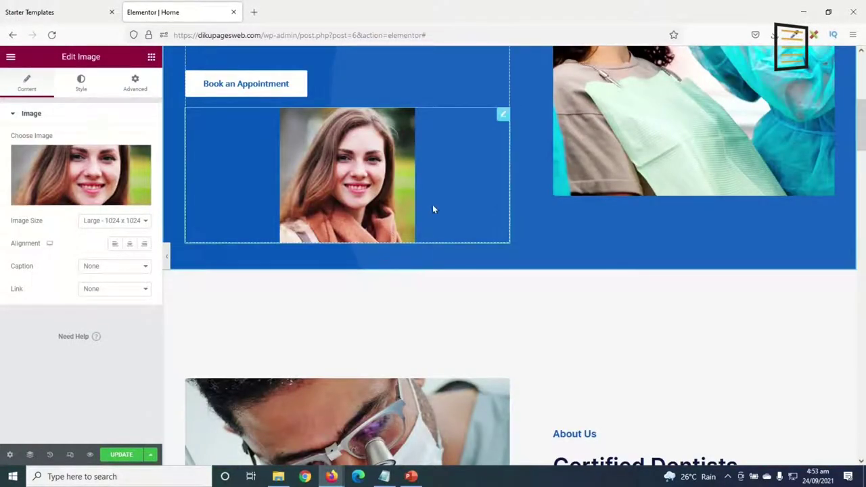
Delete the testimonial4.jpg image widget from under the Book an Appointment button.
right_click(501, 117)
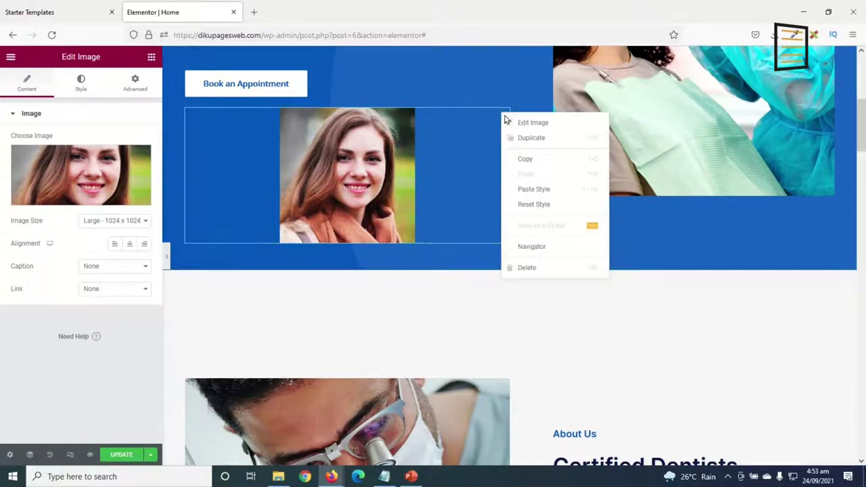
click(539, 269)
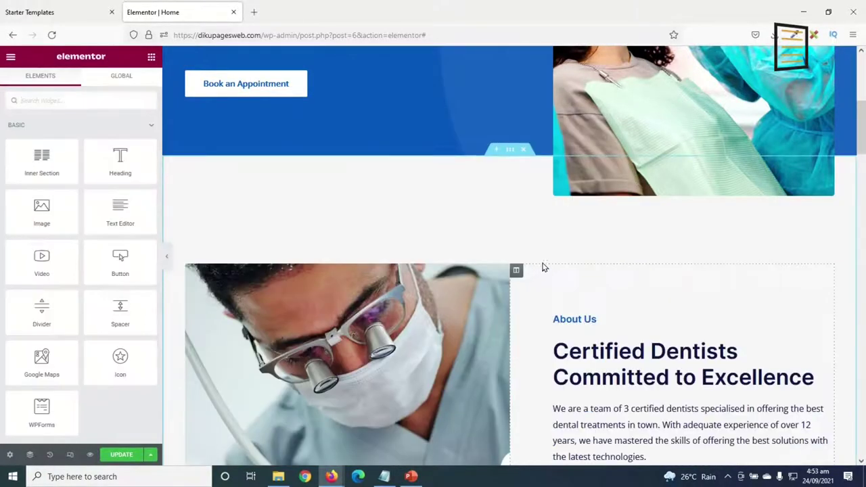
scroll(545, 236, up, 2)
scroll(544, 236, up, 4)
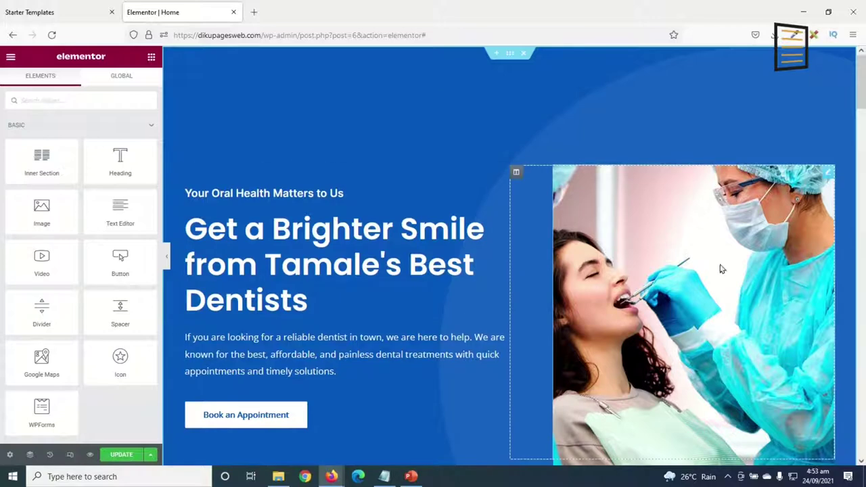
scroll(653, 390, down, 9)
scroll(656, 392, up, 10)
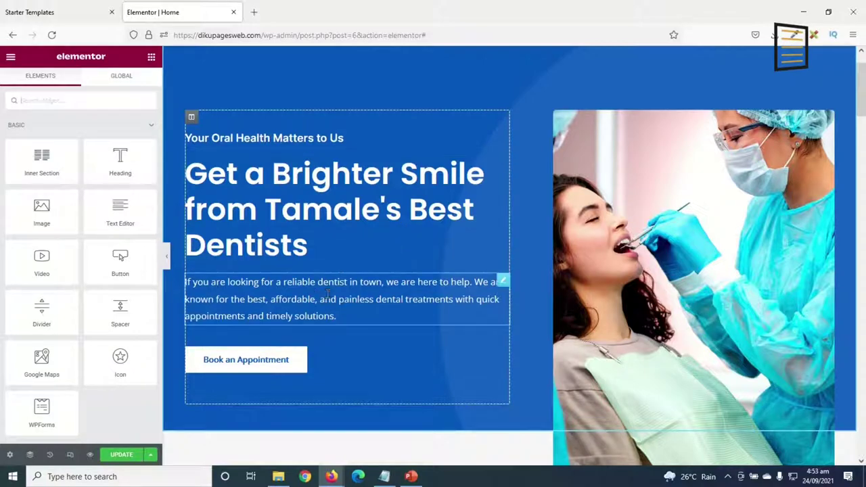
scroll(363, 305, down, 4)
scroll(509, 116, up, 5)
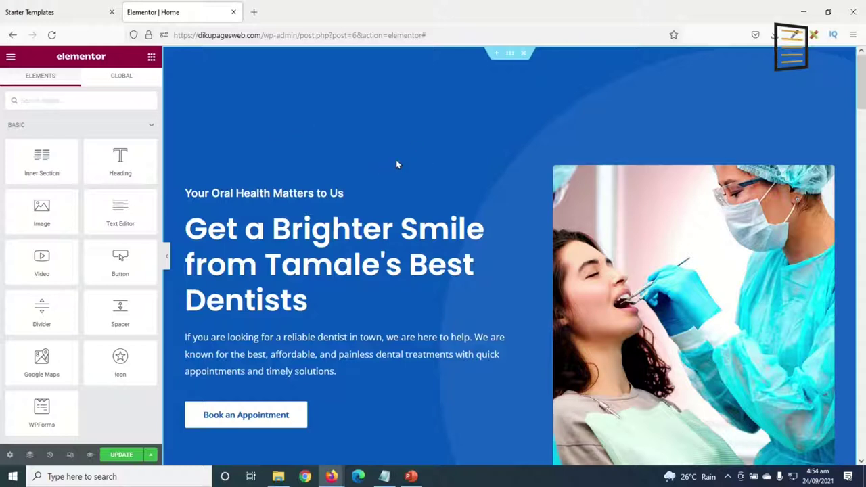
Select the hero section and look through its Layout, Style and Advanced settings.
click(509, 56)
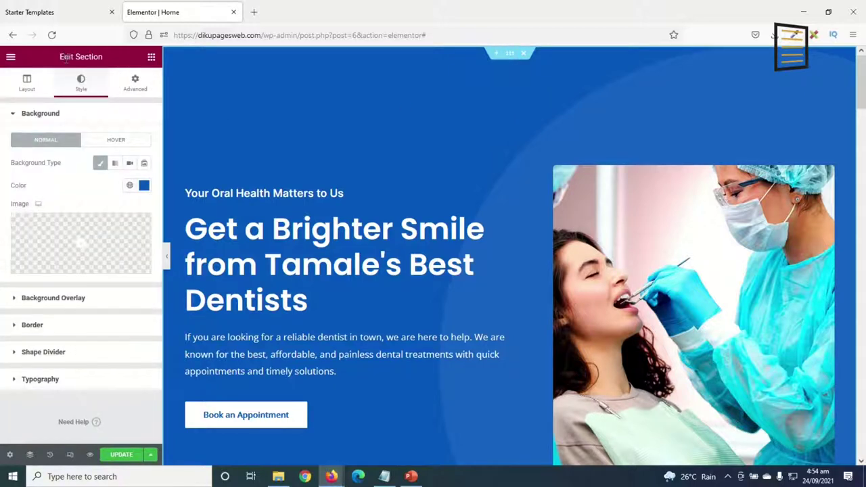
click(28, 85)
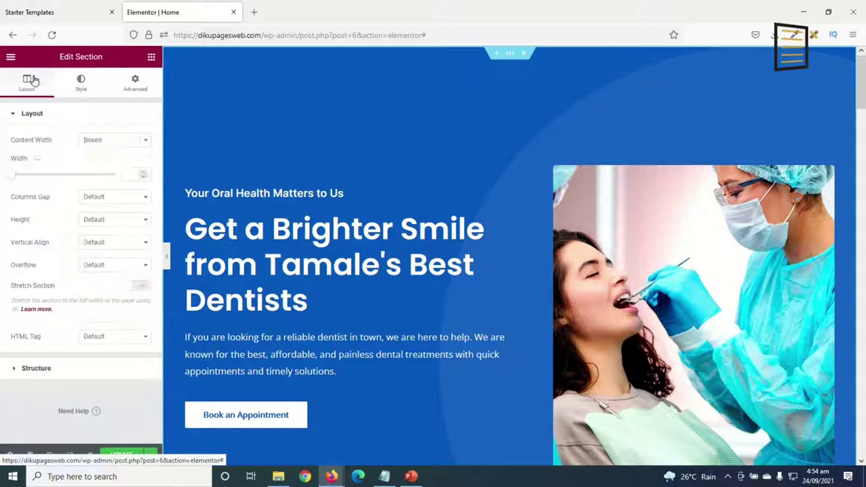
click(81, 83)
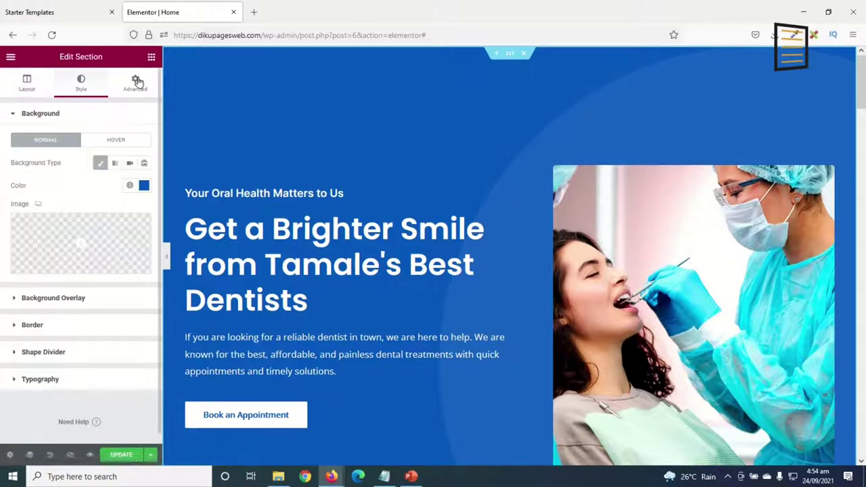
click(137, 86)
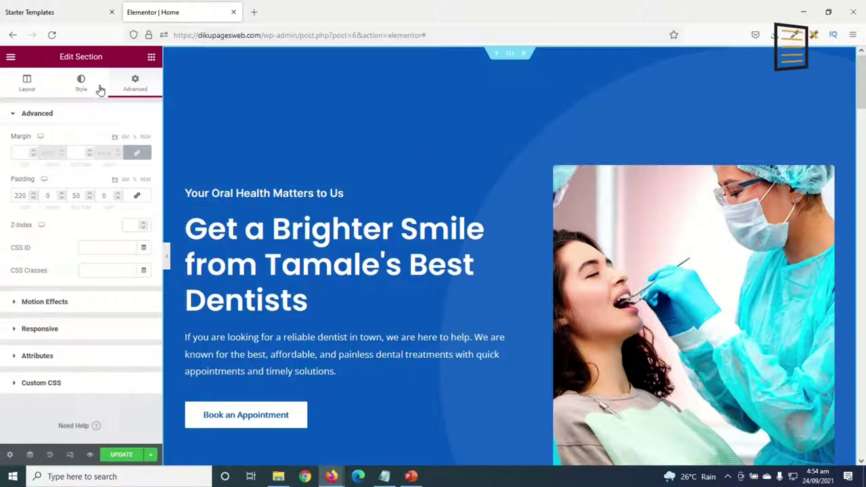
click(74, 82)
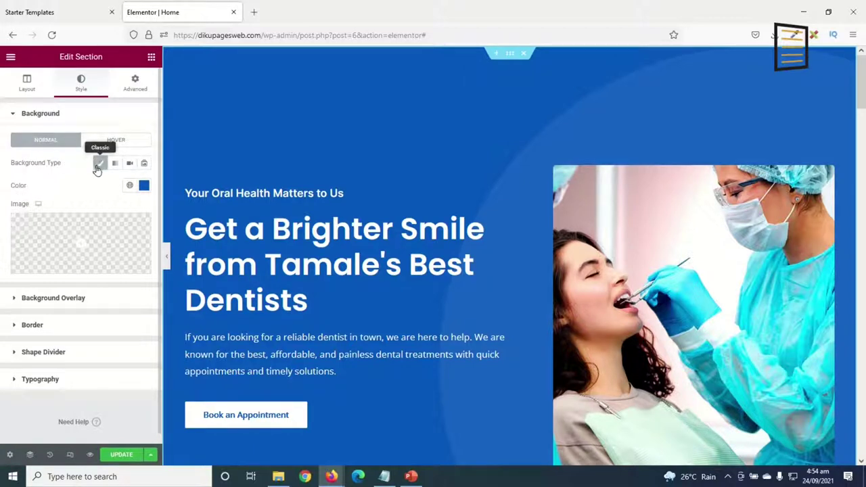
Set the hero section's background colour to a deep dark purple.
click(144, 185)
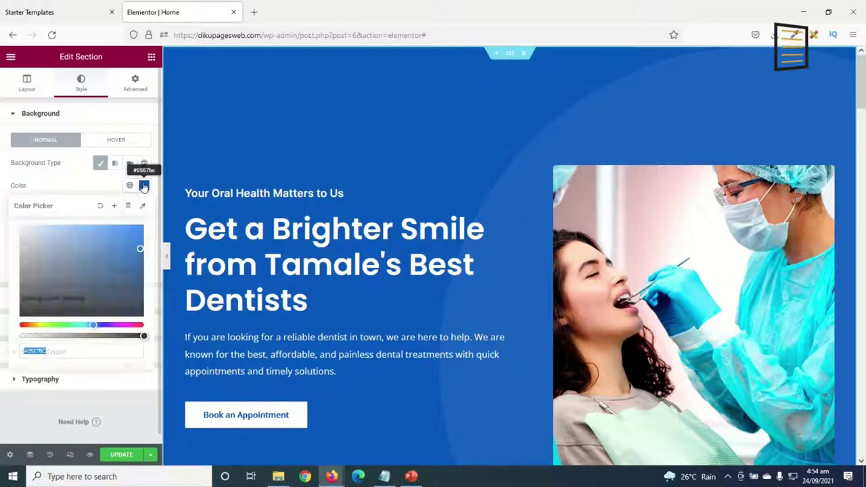
click(41, 325)
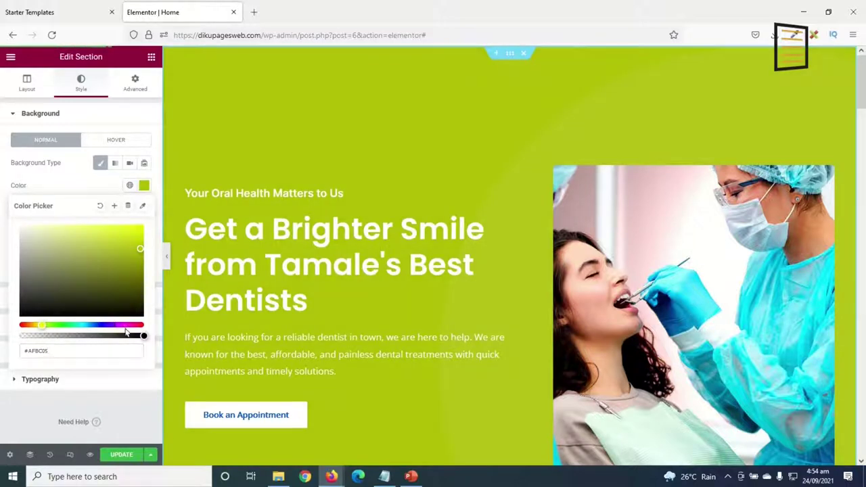
click(127, 325)
mouse_move(101, 250)
mouse_down()
mouse_move(73, 267)
mouse_move(33, 255)
mouse_move(155, 300)
mouse_up()
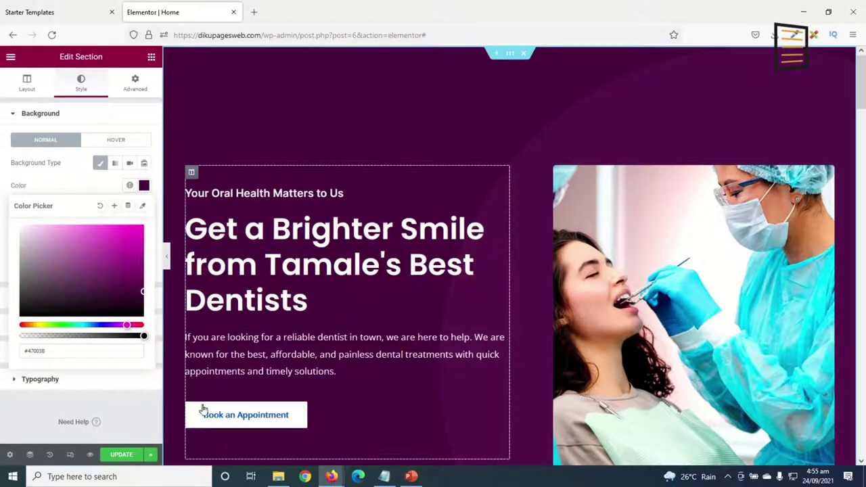
scroll(498, 191, down, 1)
scroll(499, 192, down, 4)
scroll(500, 185, up, 5)
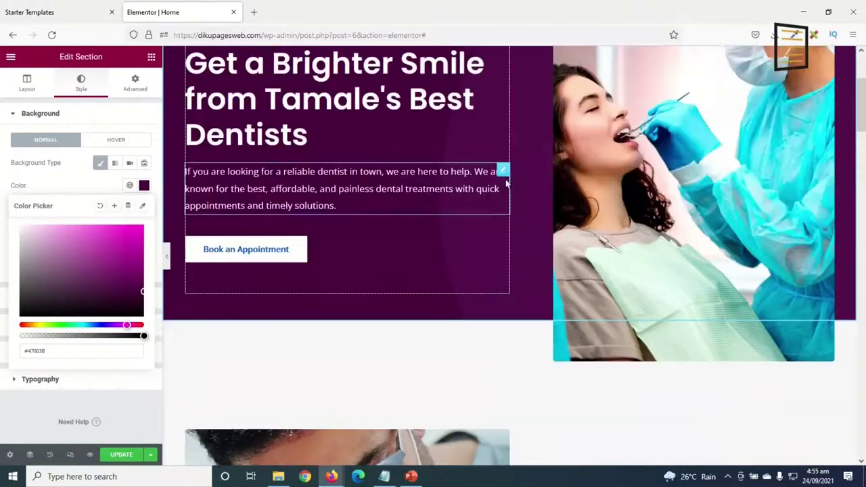
scroll(517, 199, down, 8)
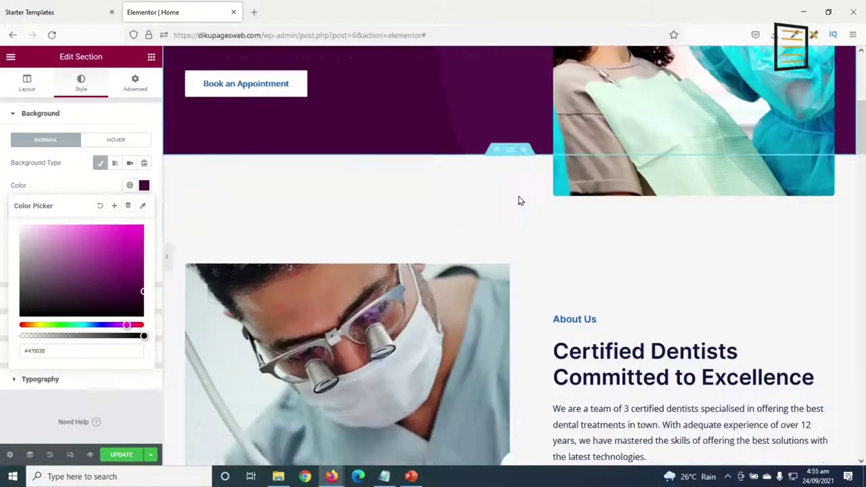
scroll(518, 199, up, 4)
scroll(417, 201, up, 3)
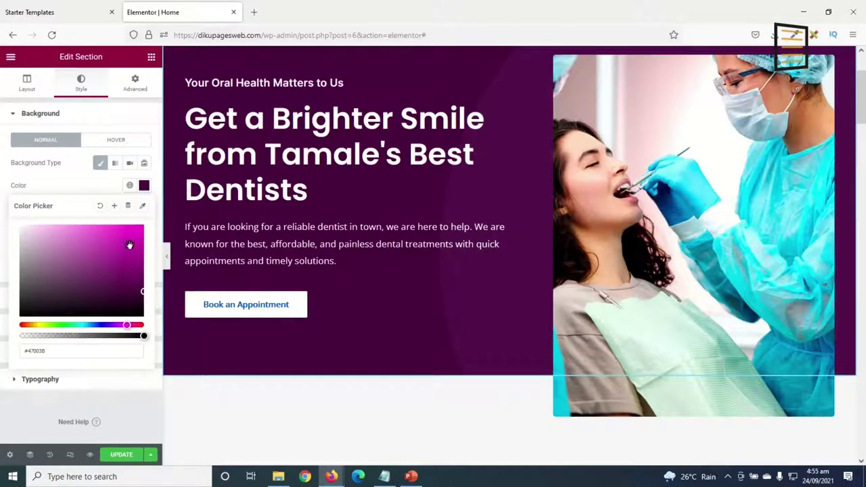
Save the #470038 background colour as a global colour named 'Purple'.
click(114, 208)
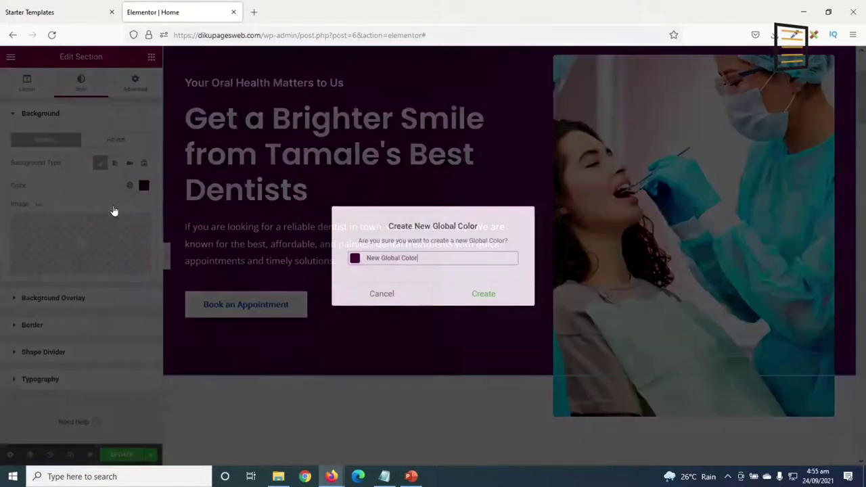
drag(444, 256, 310, 247)
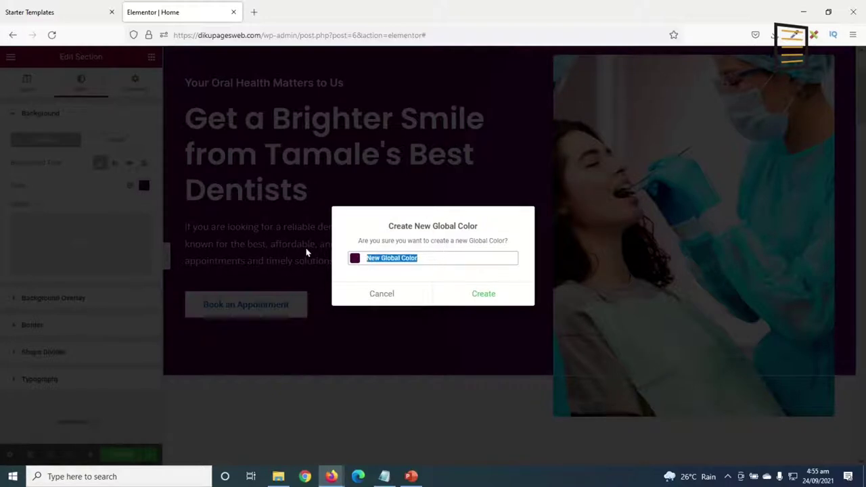
text(Purp)
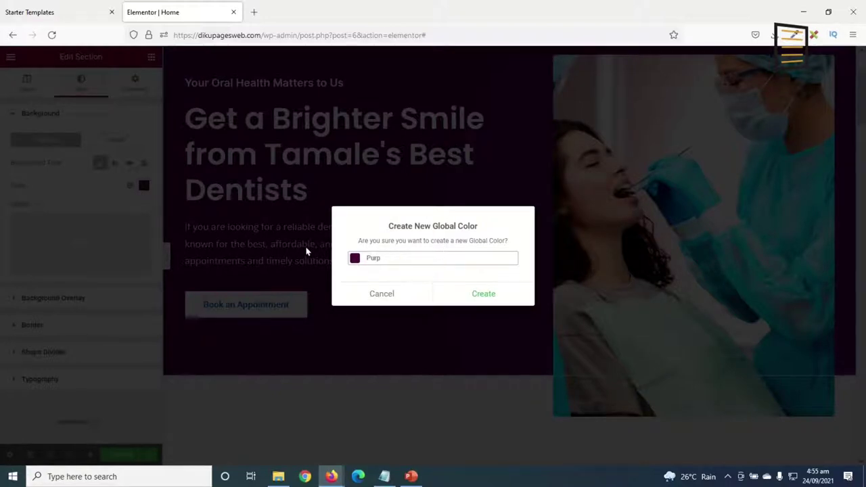
text(le)
click(496, 302)
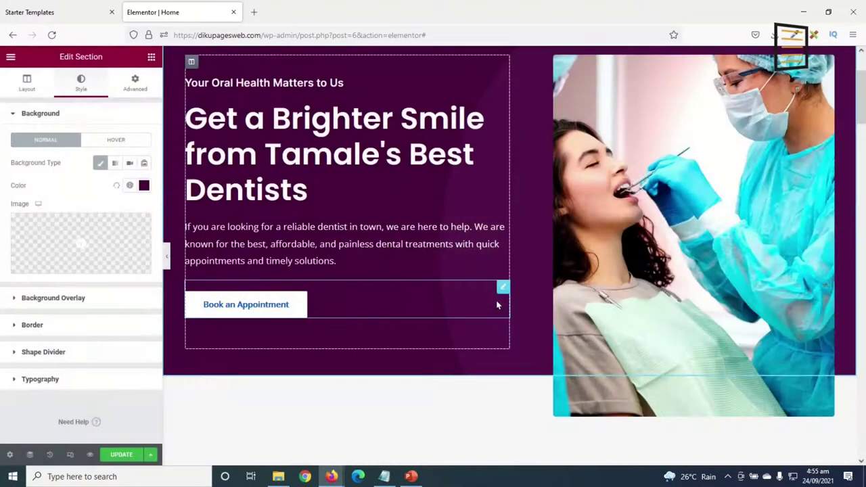
click(144, 186)
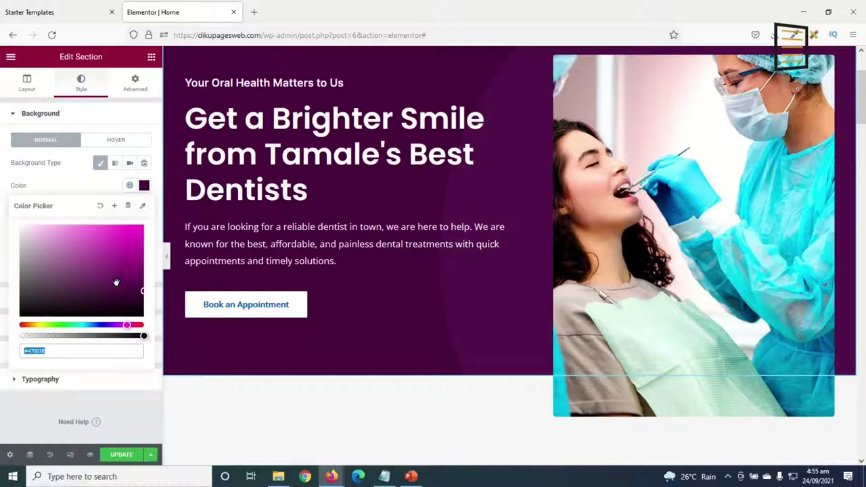
click(143, 185)
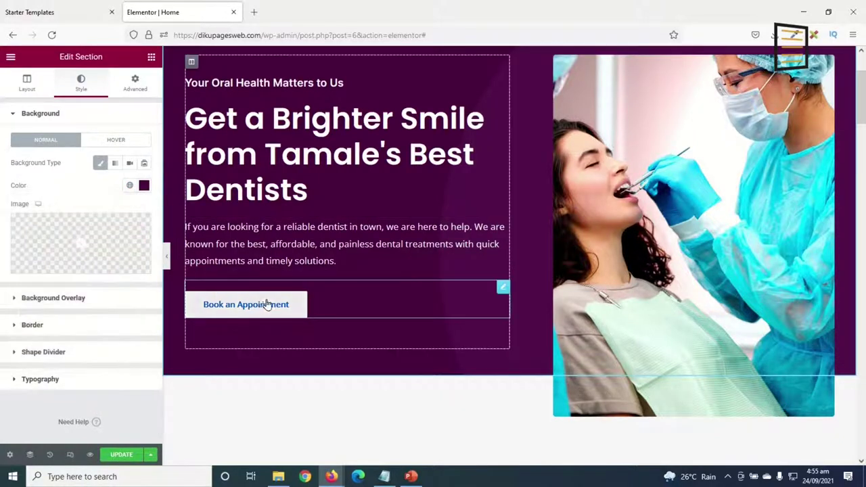
click(144, 185)
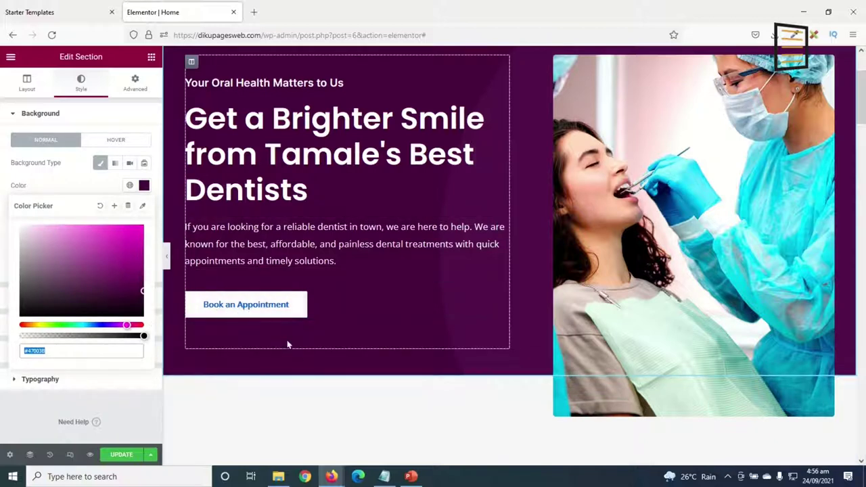
Select the Book an Appointment button and inspect its label and link fields.
click(263, 306)
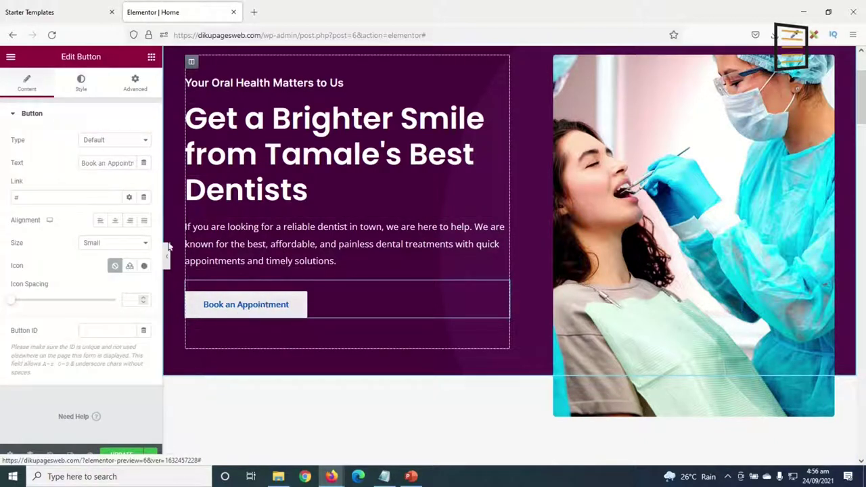
drag(87, 163, 142, 157)
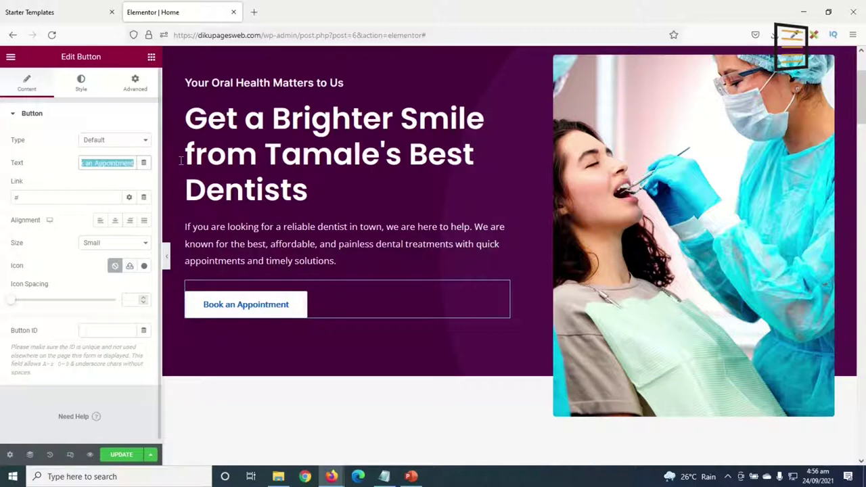
click(111, 157)
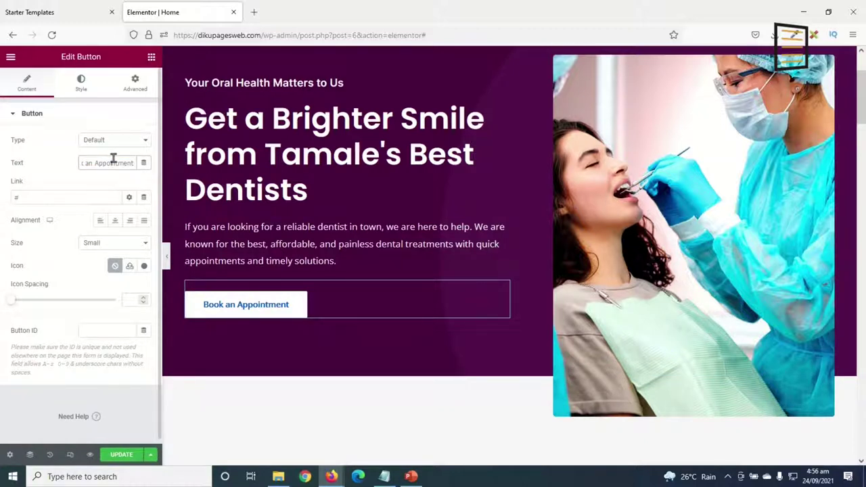
key(Home)
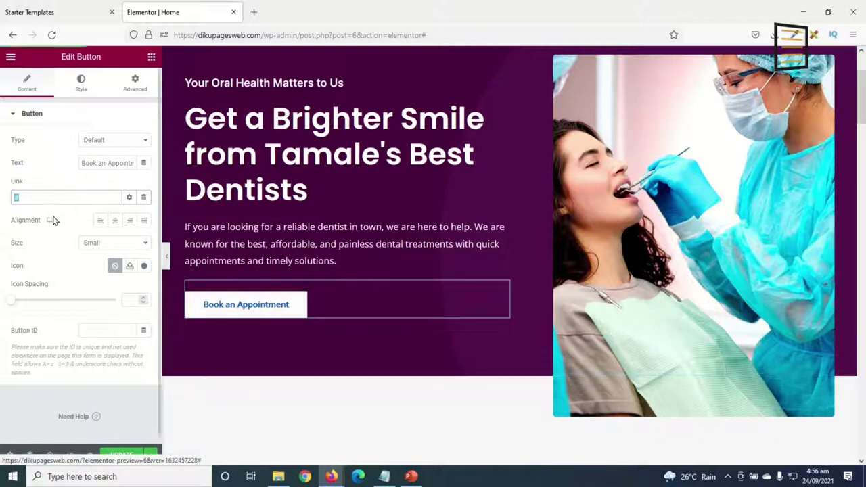
click(38, 197)
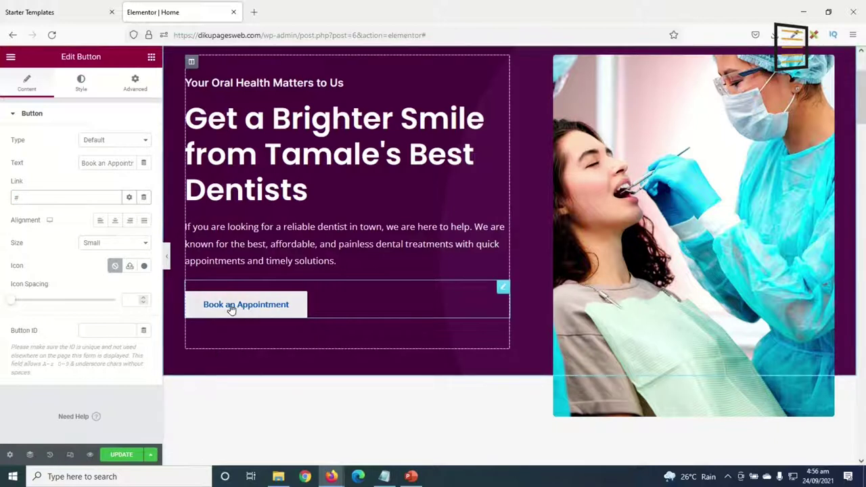
Set the button's text colour to the global Purple colour.
click(276, 307)
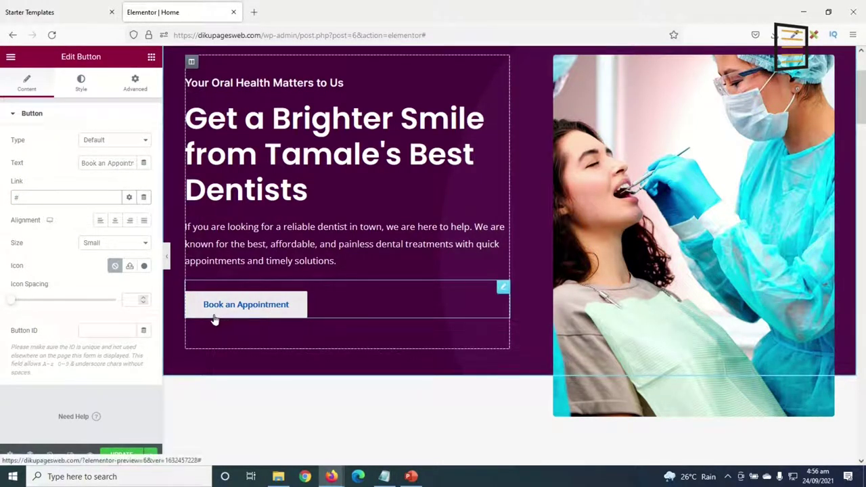
click(81, 80)
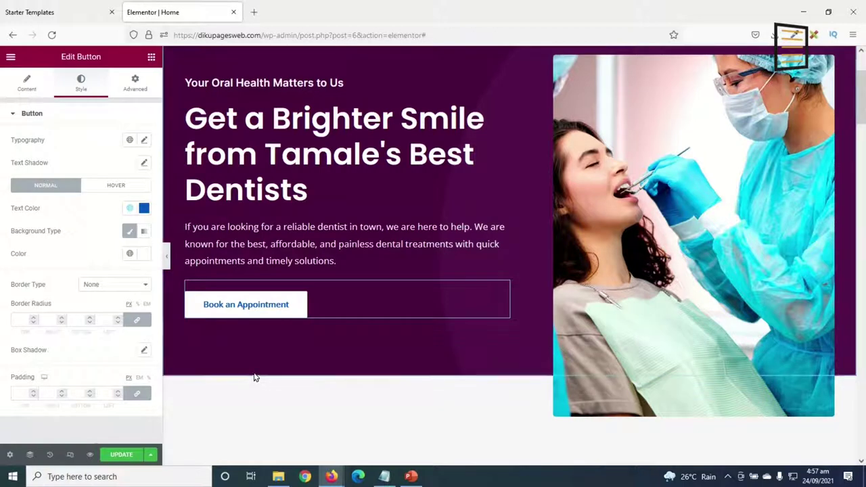
click(144, 207)
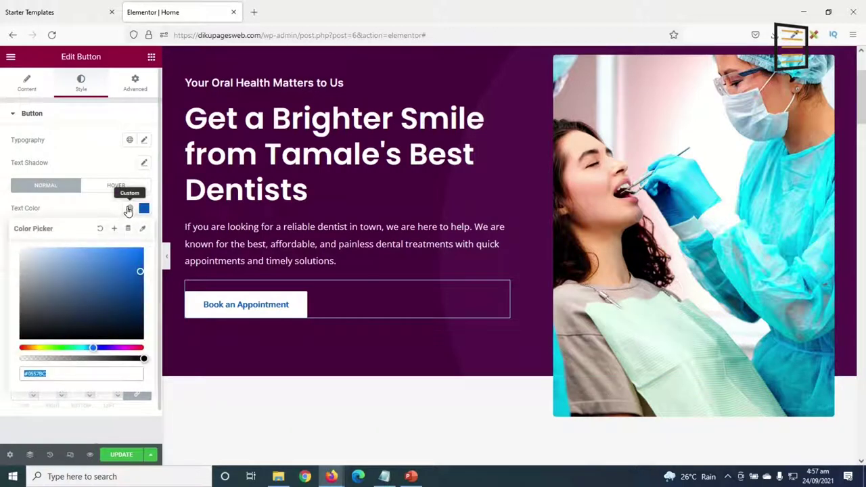
click(129, 209)
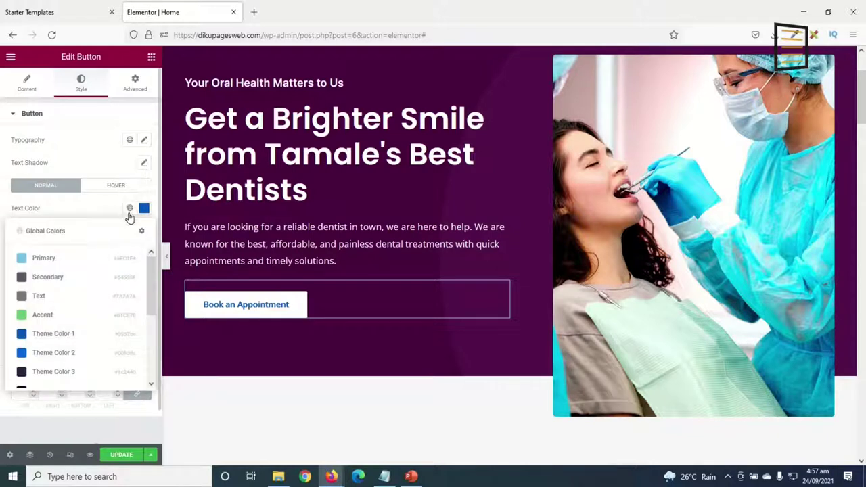
scroll(68, 305, down, 4)
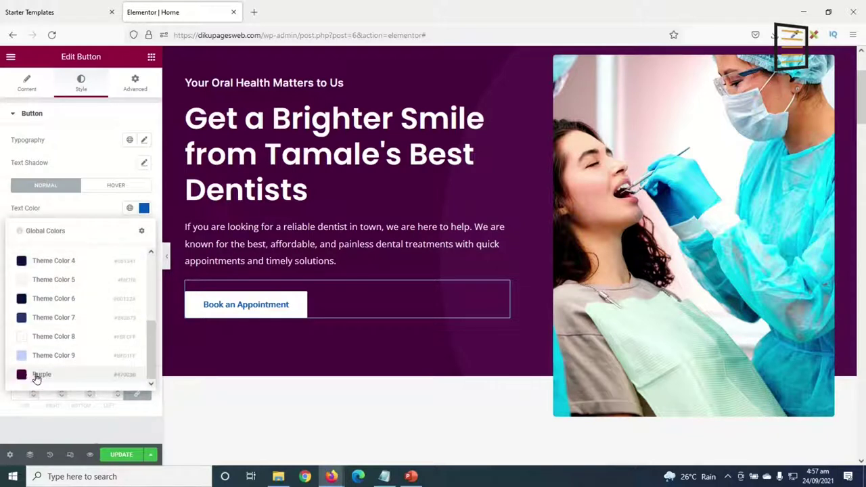
click(37, 375)
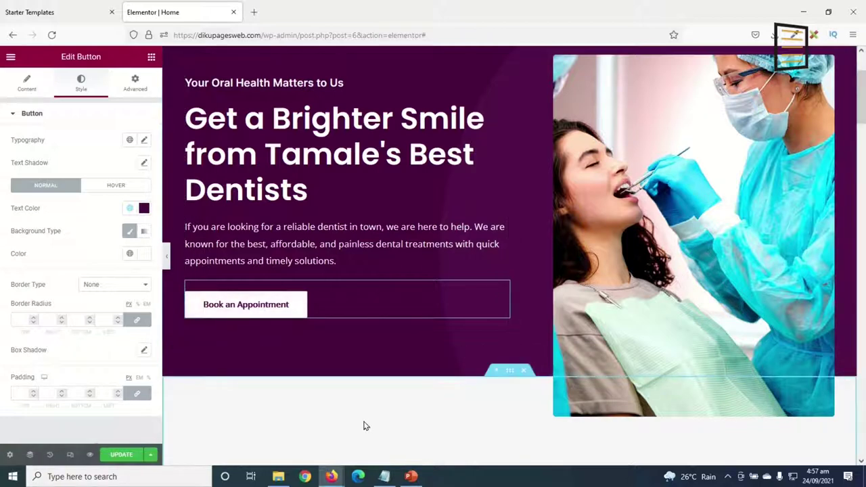
scroll(700, 228, up, 3)
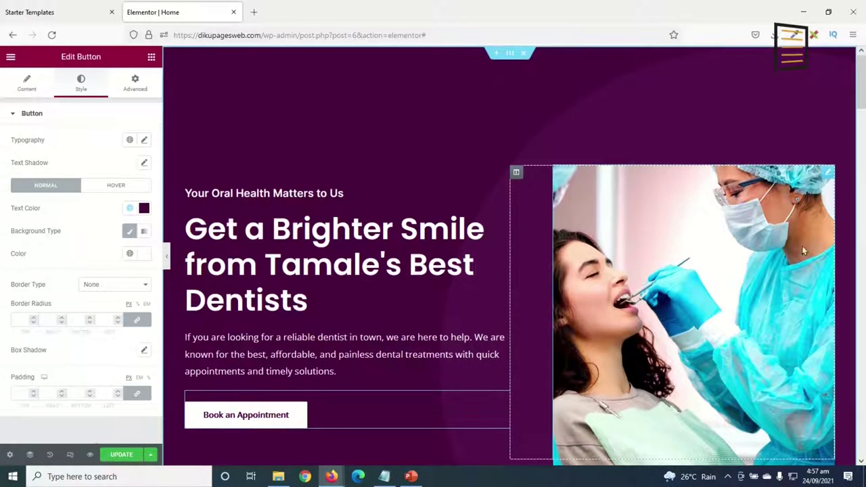
Upload dentist-hero from Desktop/appointment booking/media and insert it as the hero image.
click(827, 178)
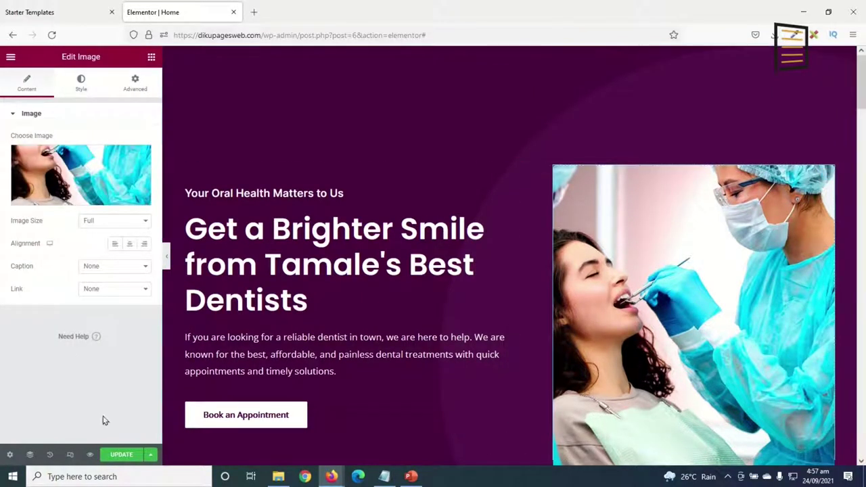
click(86, 168)
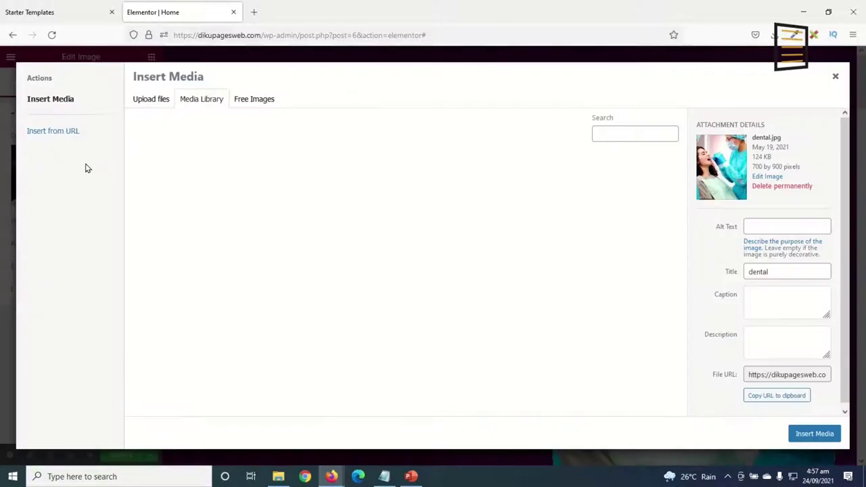
click(153, 98)
click(498, 261)
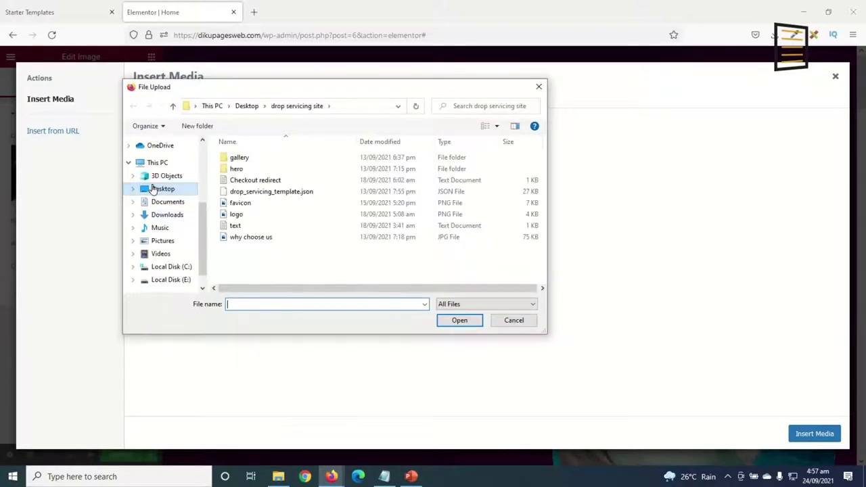
key(alt+Up)
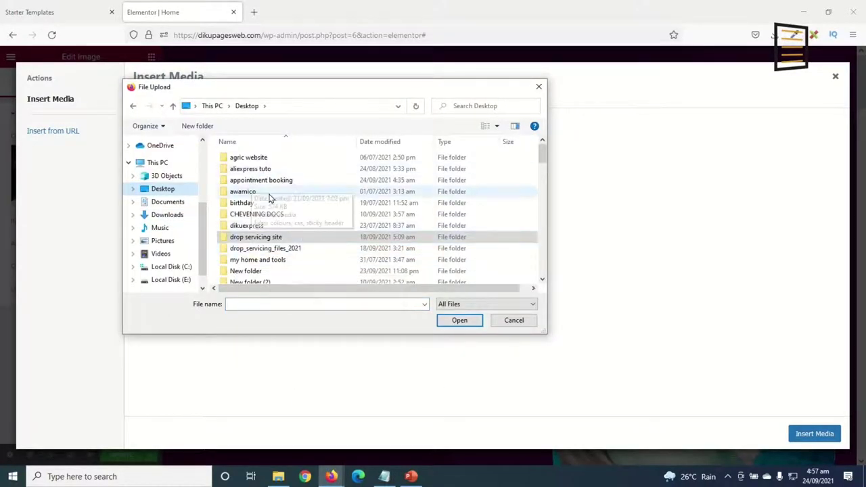
double_click(282, 181)
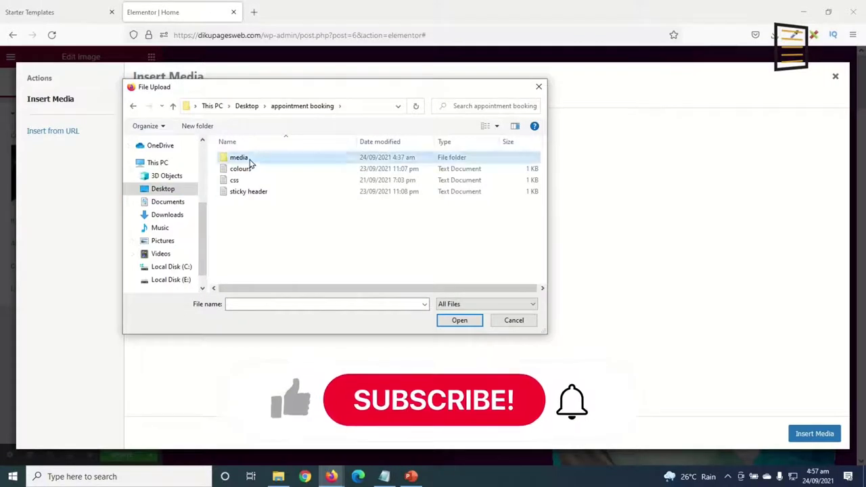
double_click(249, 157)
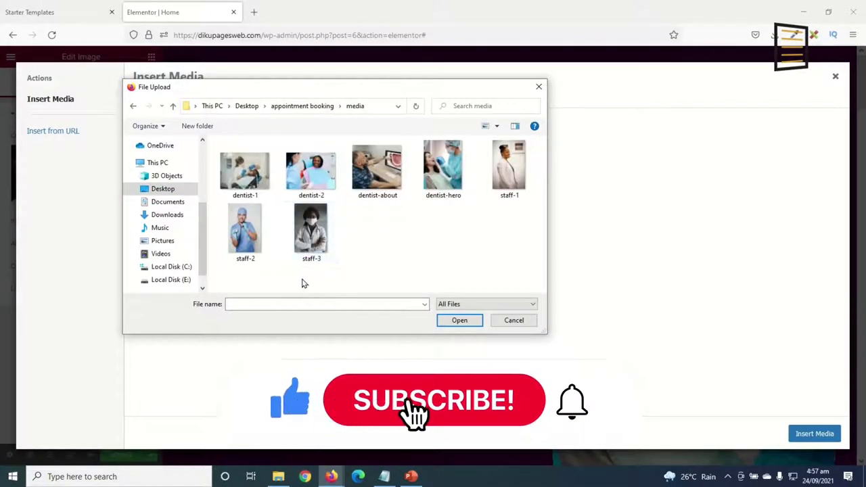
click(460, 190)
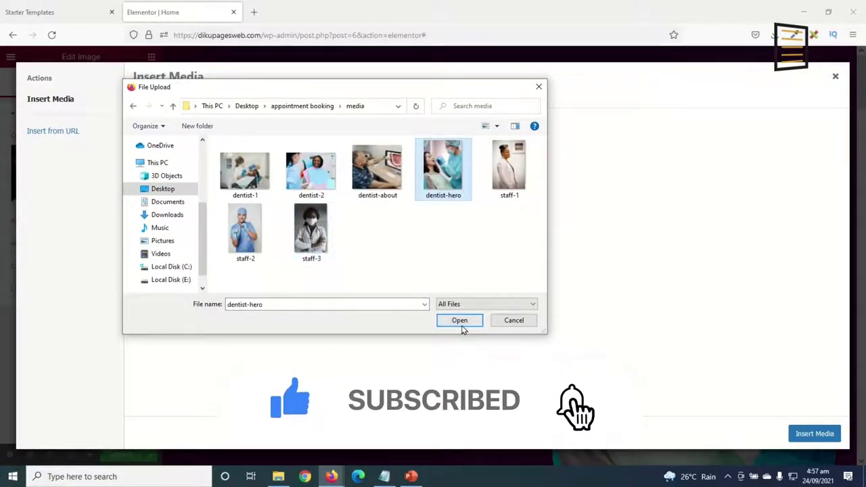
click(456, 321)
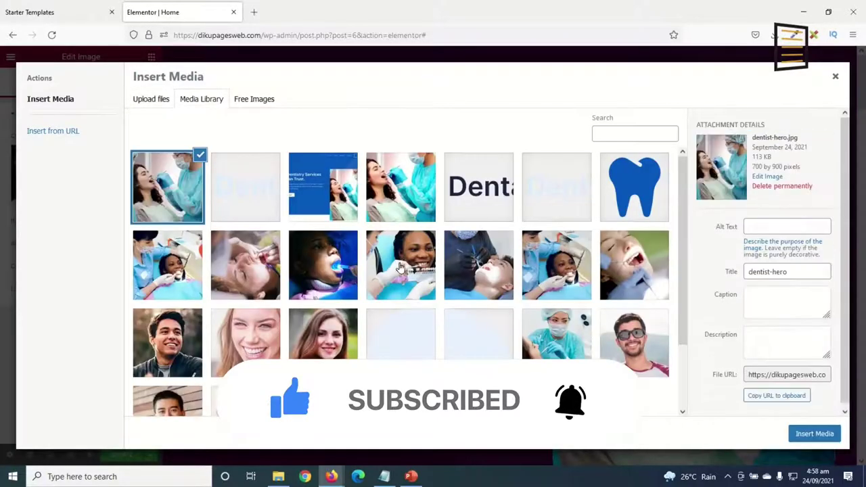
click(812, 434)
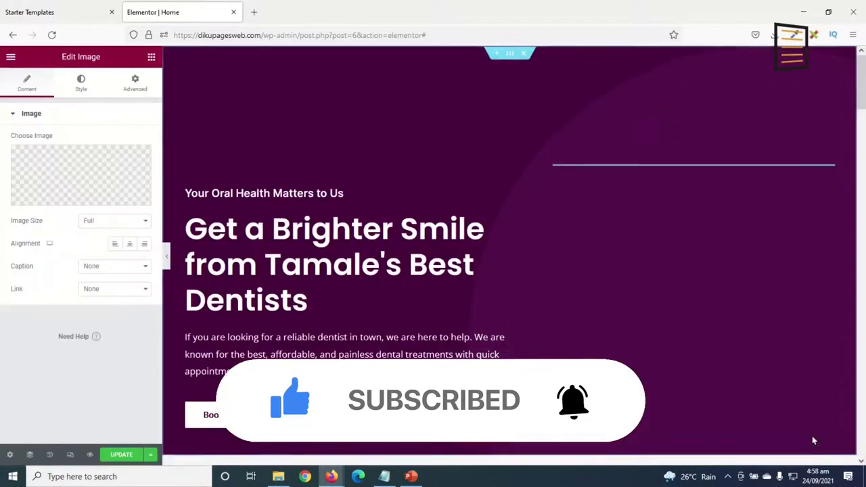
Upload the dentist-about photo and insert it as the About Us section's image.
scroll(693, 200, down, 7)
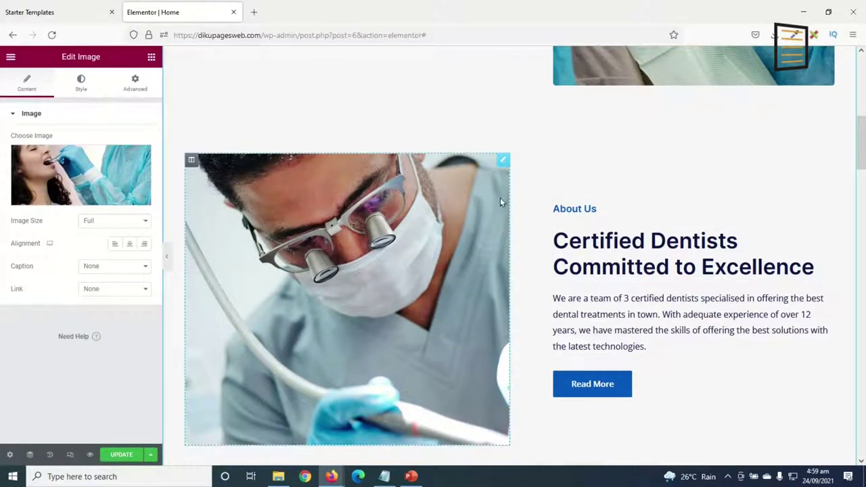
click(503, 161)
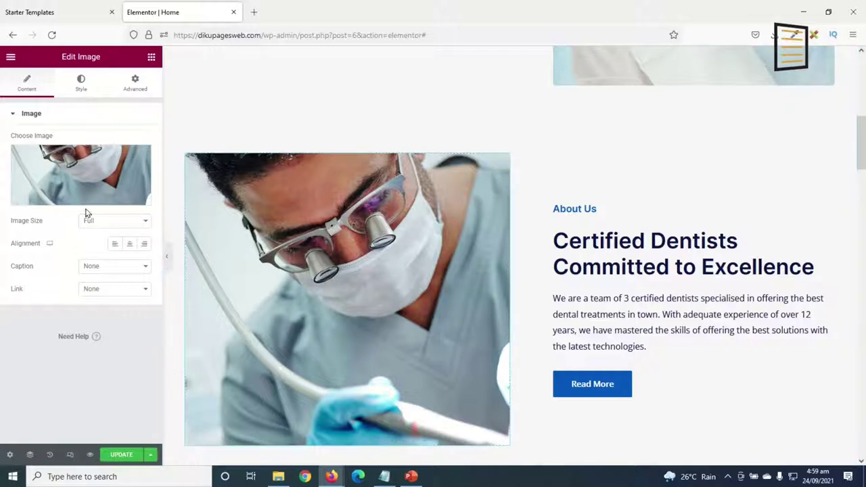
click(76, 160)
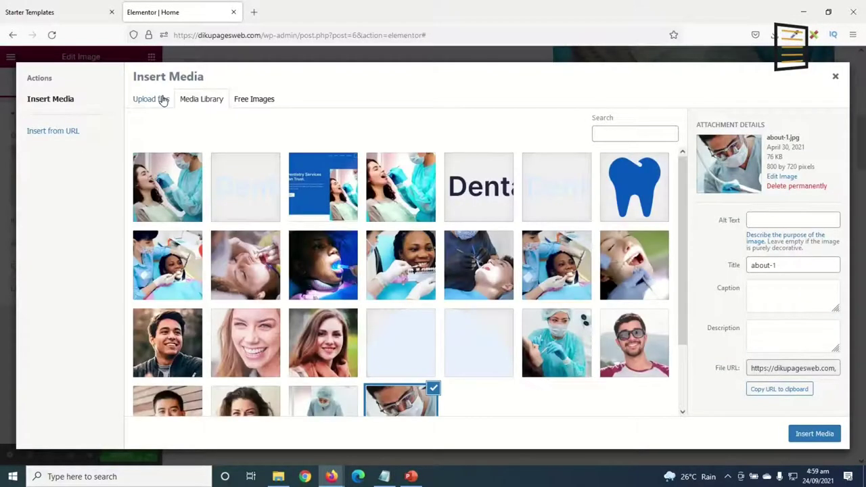
click(160, 101)
click(501, 256)
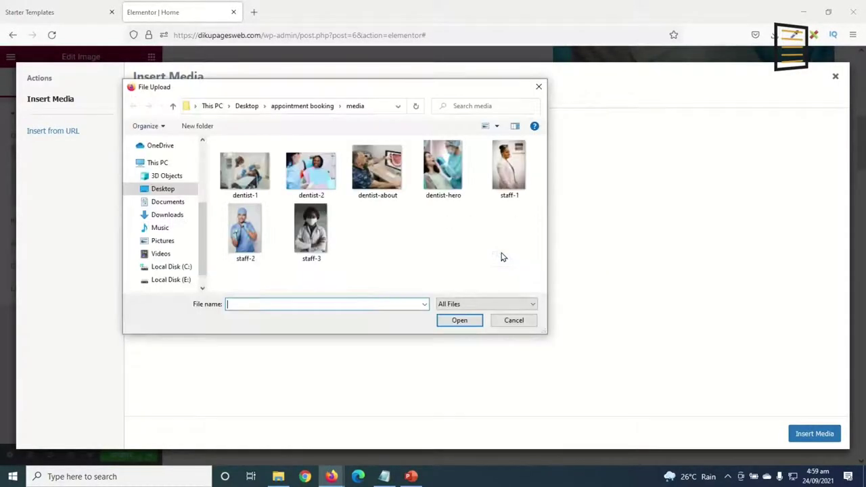
click(377, 166)
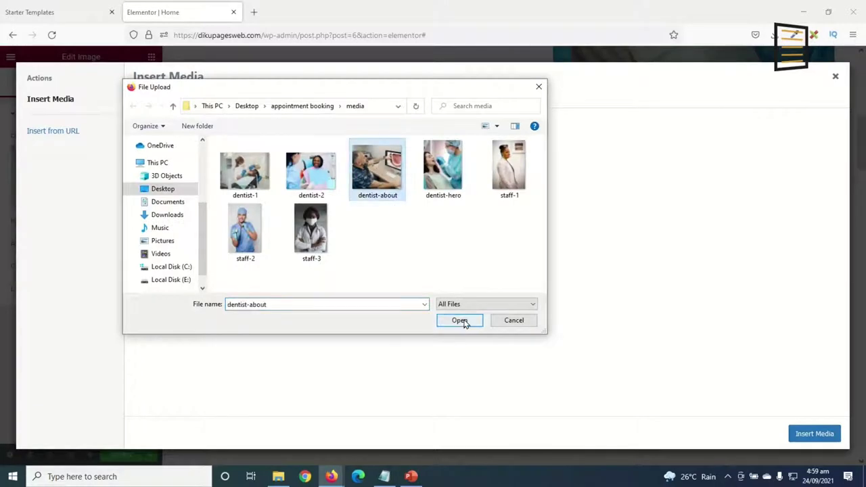
click(461, 321)
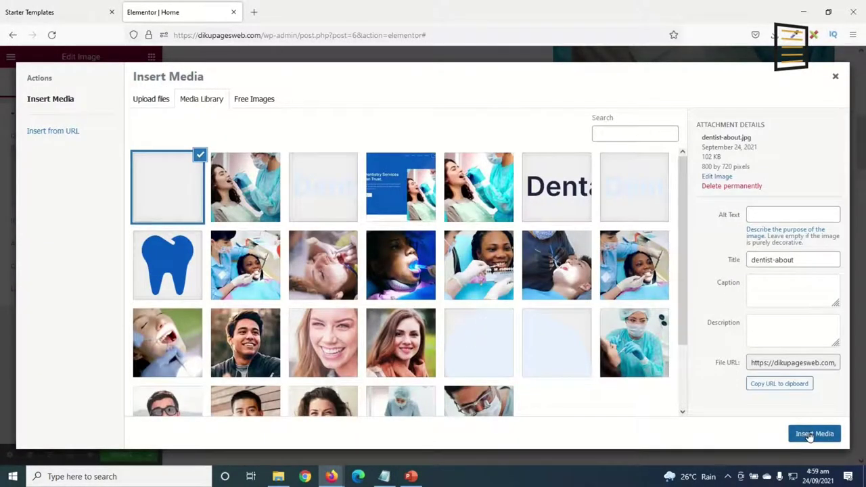
click(813, 433)
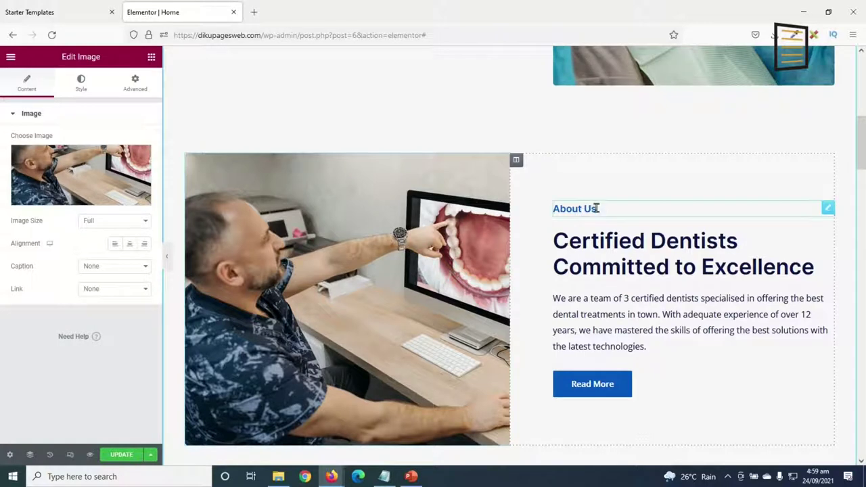
scroll(587, 210, up, 10)
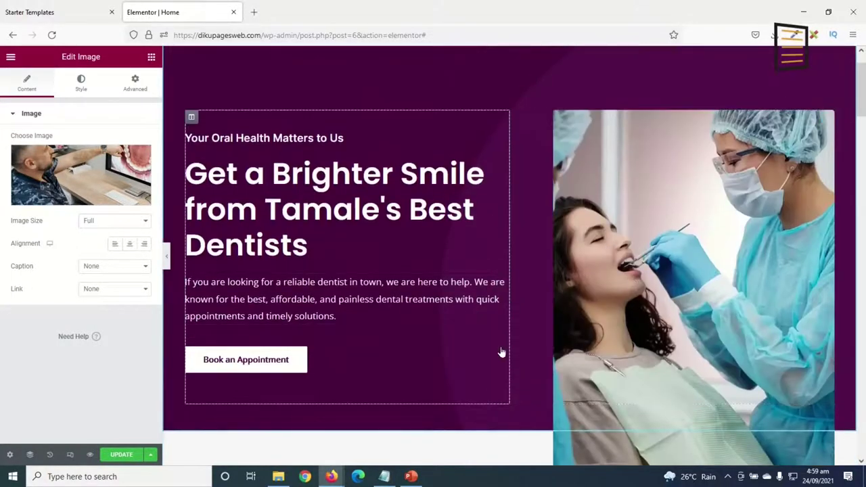
scroll(516, 280, down, 5)
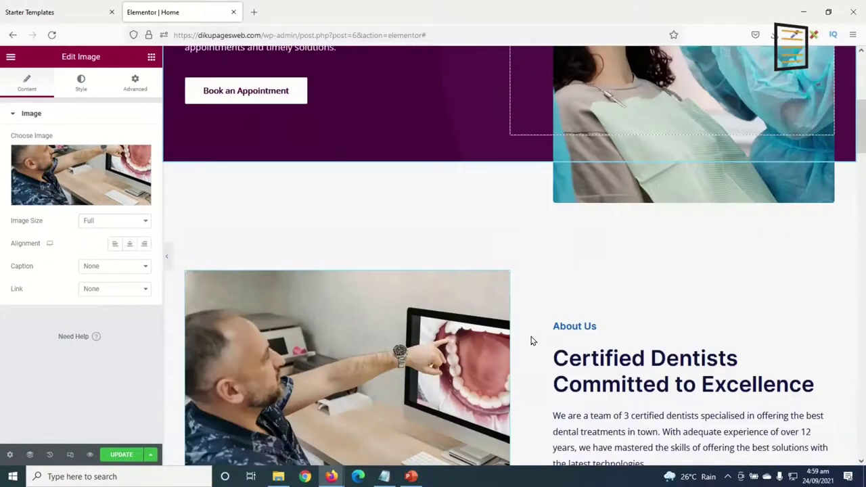
Set the About Us heading's text colour to the global Purple.
click(588, 263)
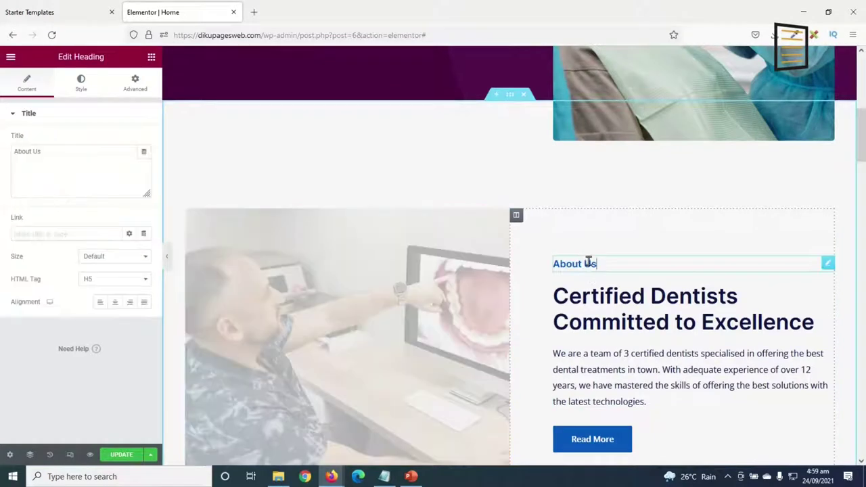
click(76, 81)
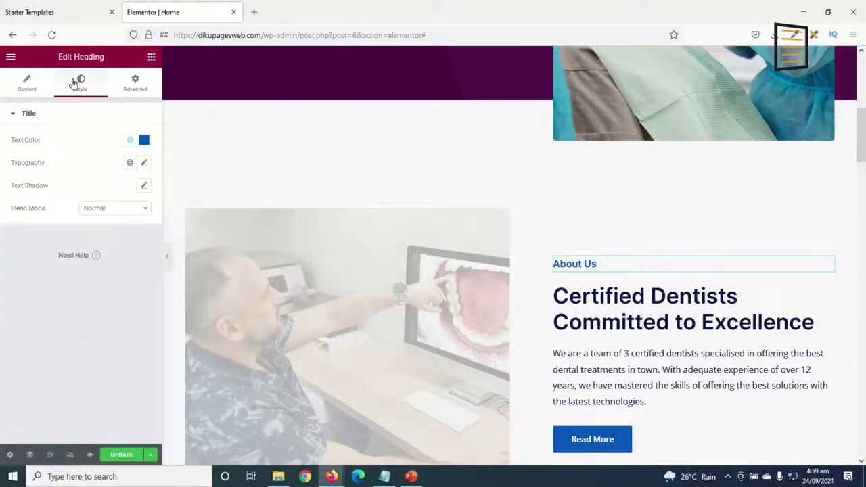
click(129, 140)
scroll(102, 258, down, 1)
scroll(101, 257, down, 2)
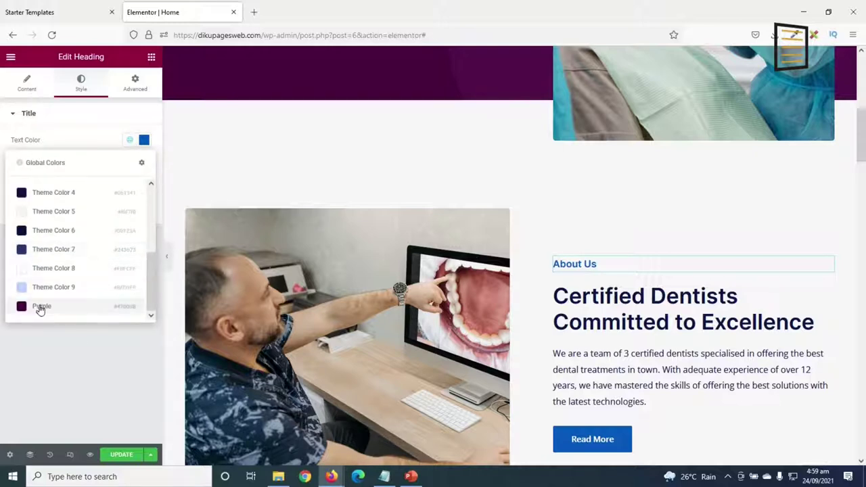
click(38, 305)
scroll(676, 382, down, 2)
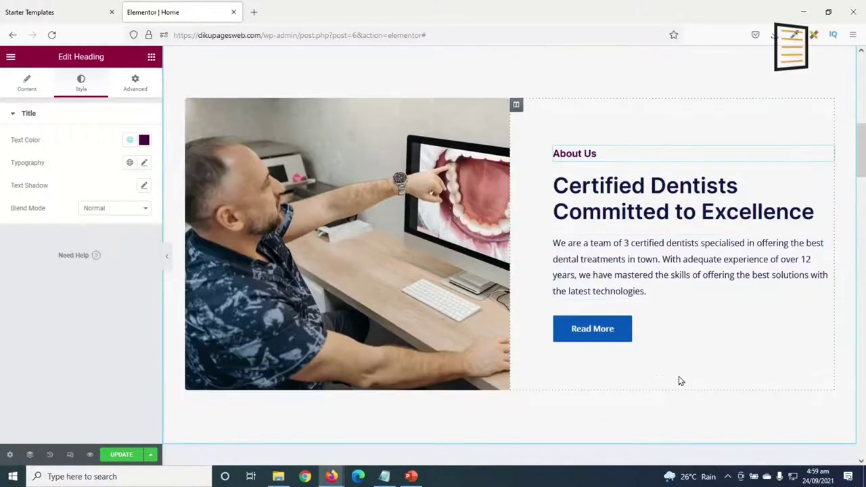
Give the Read More button a global Purple background colour.
click(625, 331)
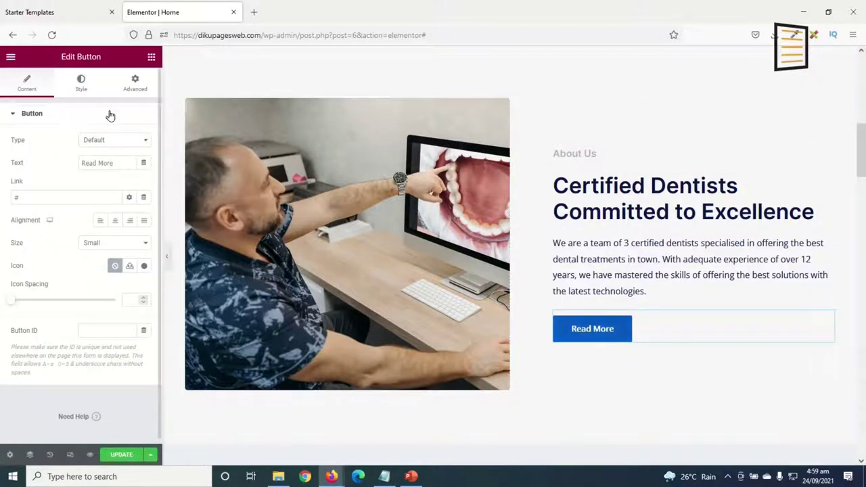
click(80, 81)
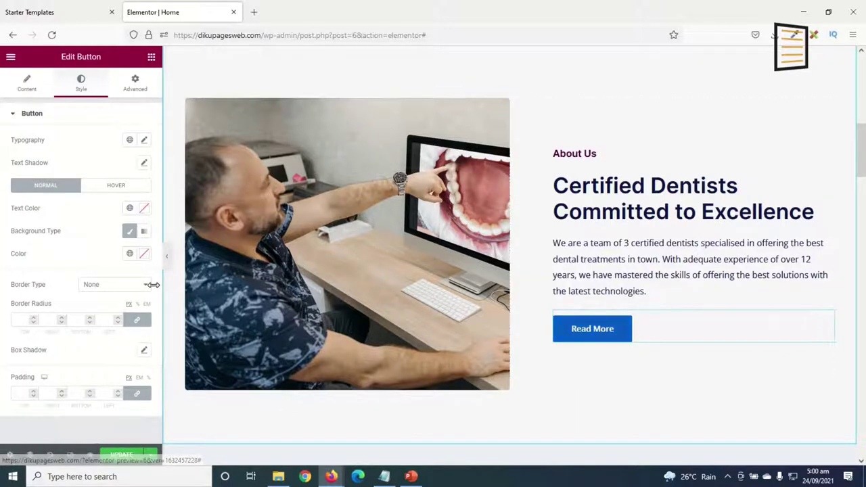
click(130, 255)
scroll(106, 356, down, 5)
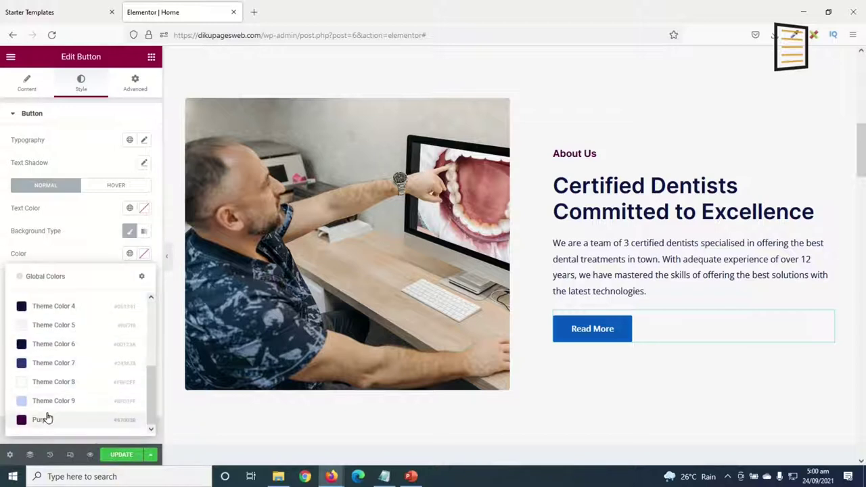
click(47, 414)
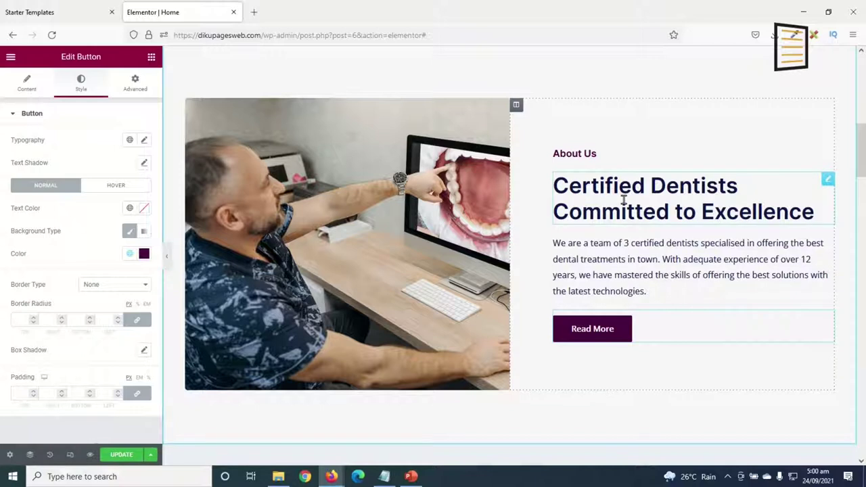
click(622, 201)
Set the Our Services label's text colour to the global Purple.
click(65, 150)
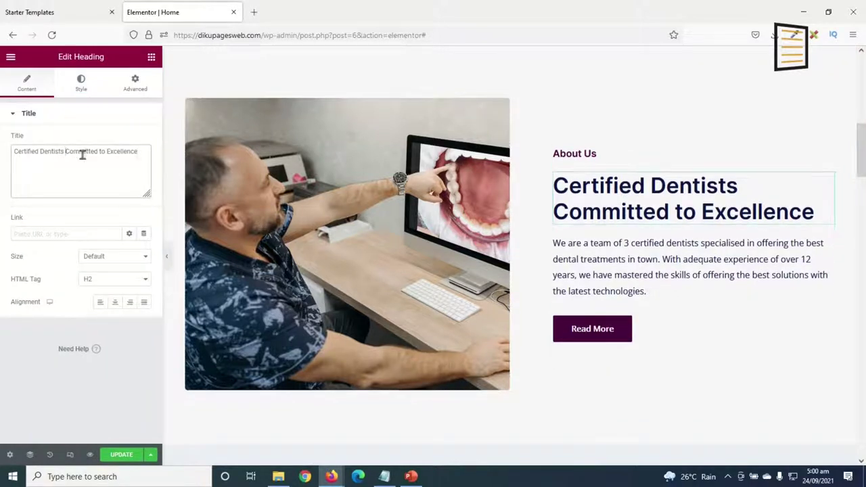
drag(145, 153, 2, 154)
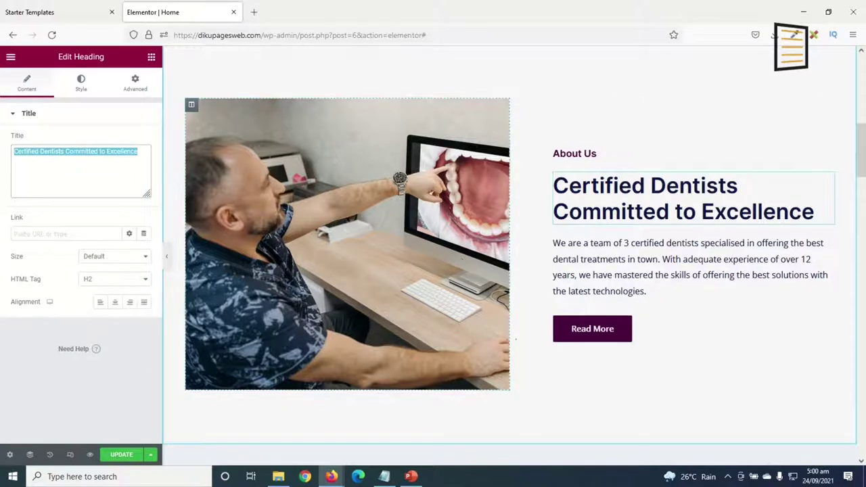
scroll(514, 338, down, 4)
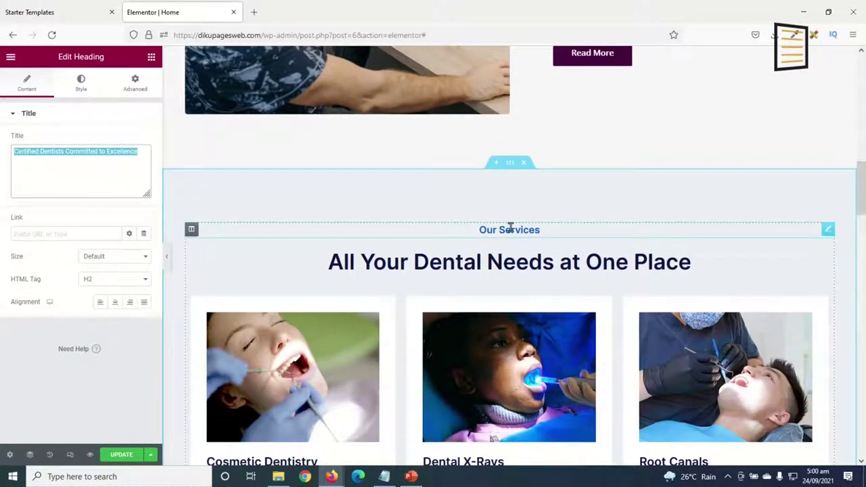
click(510, 230)
click(85, 94)
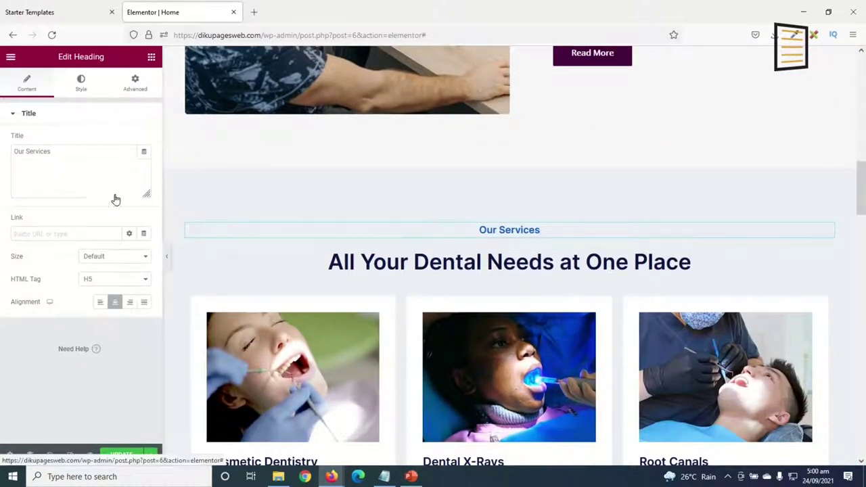
click(134, 143)
scroll(38, 304, down, 3)
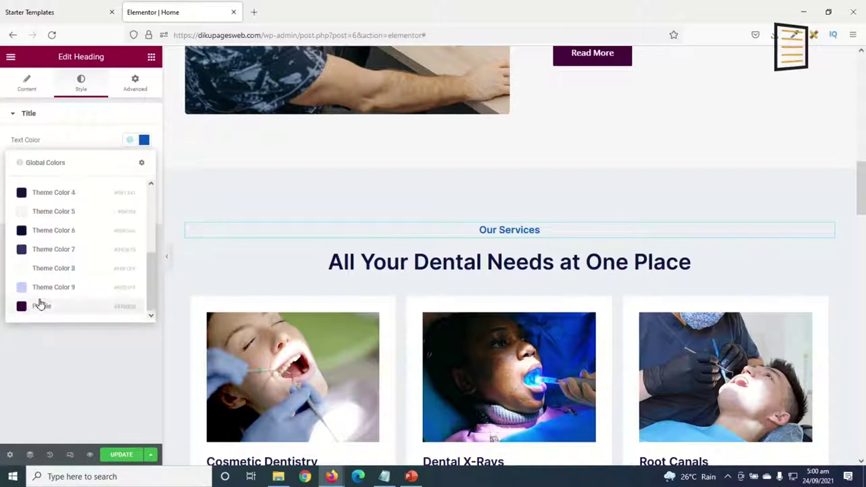
click(48, 311)
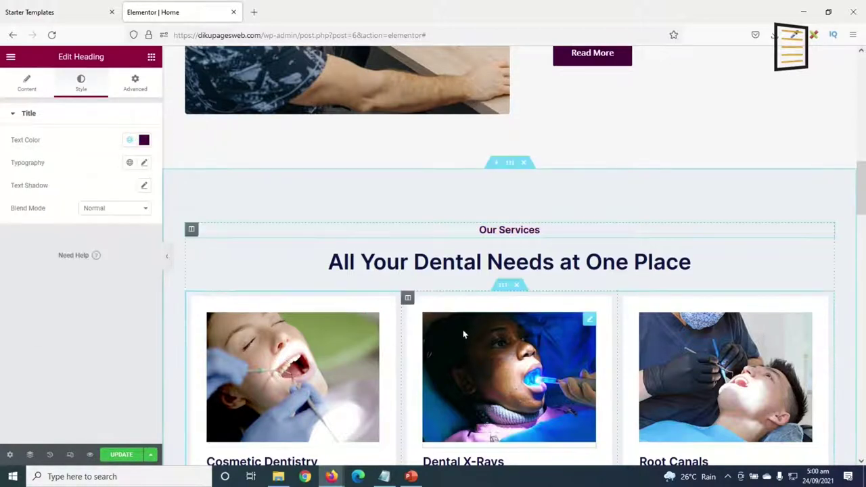
scroll(390, 406, down, 2)
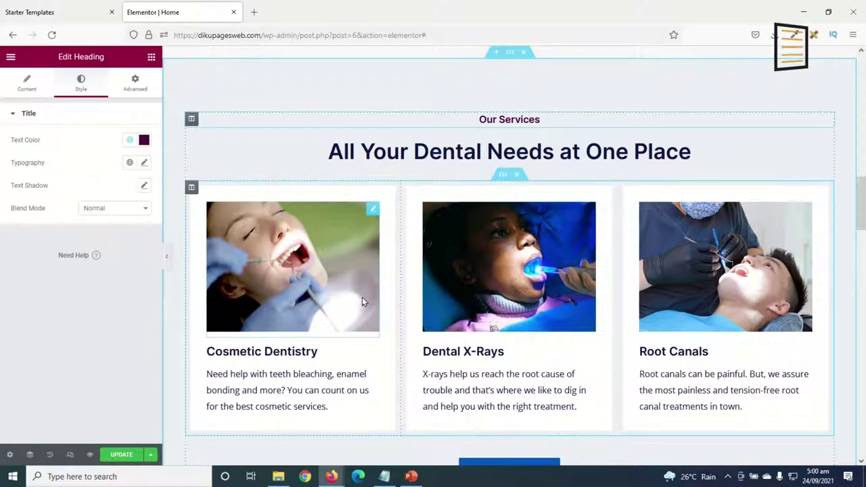
scroll(446, 357, down, 1)
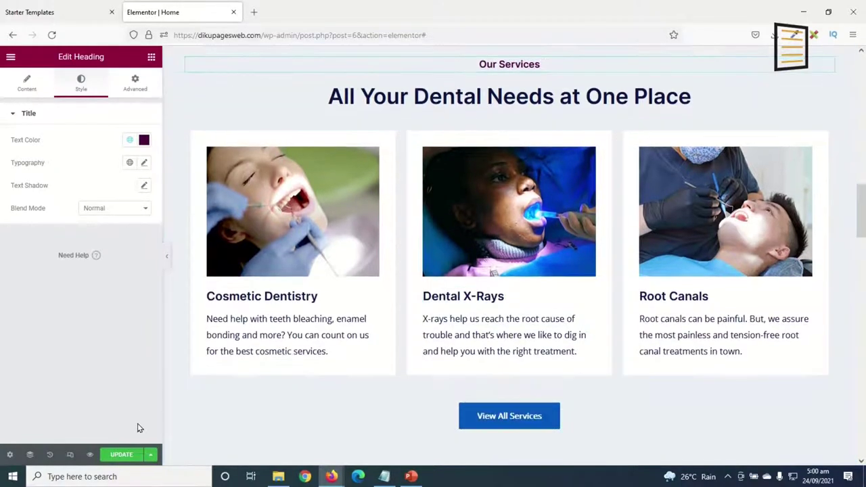
Overwrite the word Dentistry in the Cosmetic Dentistry card heading with new inline text.
click(294, 298)
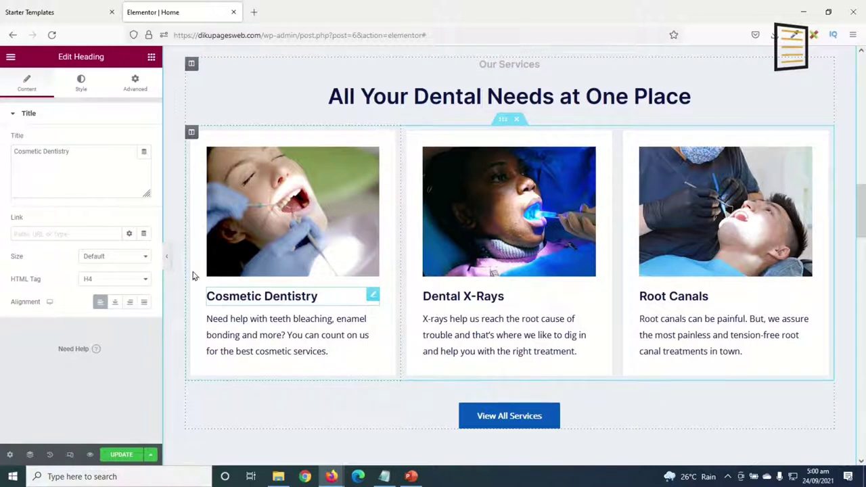
drag(87, 165, 2, 142)
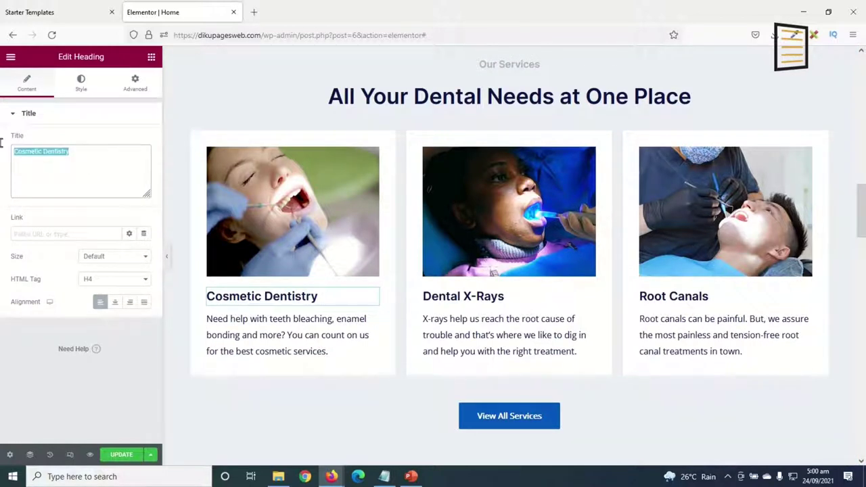
double_click(287, 296)
click(347, 303)
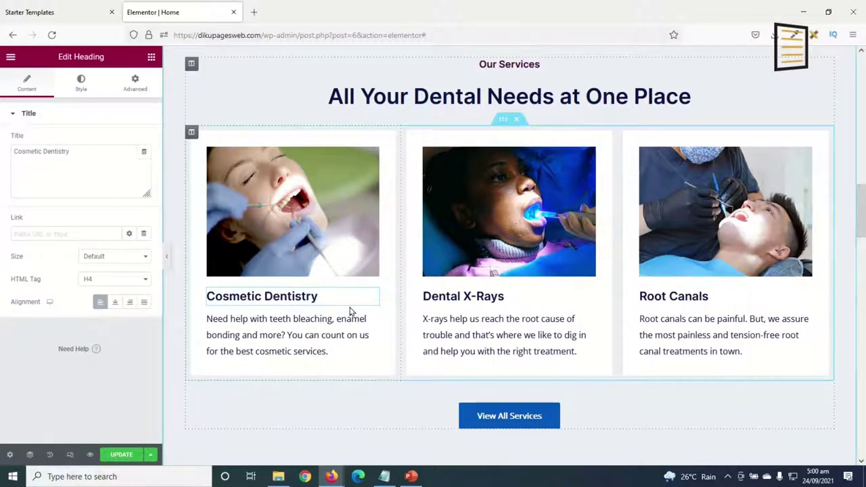
triple_click(289, 296)
click(297, 300)
double_click(297, 299)
text(ujhuigu)
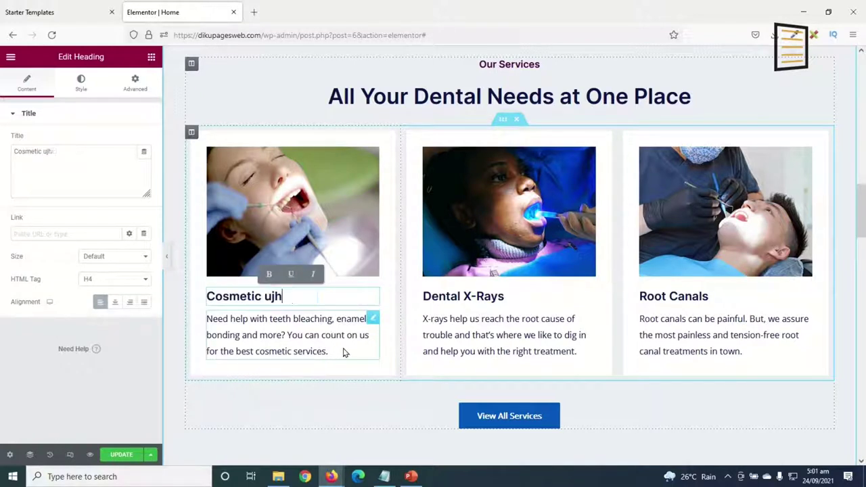
key(BackSpace)
key(BackSpace)
key(BackSpace)
key(BackSpace)
key(BackSpace)
key(BackSpace)
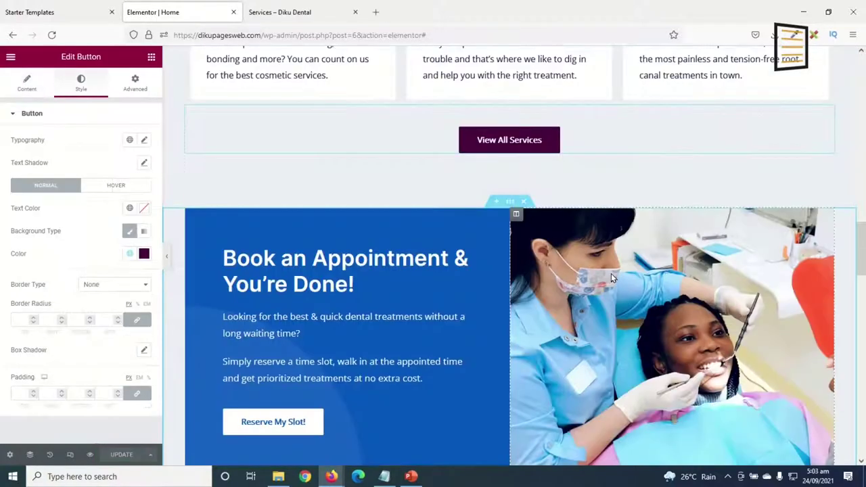
Open the Why Choose Us checklist items and remove the extra List Item entry.
scroll(611, 274, down, 2)
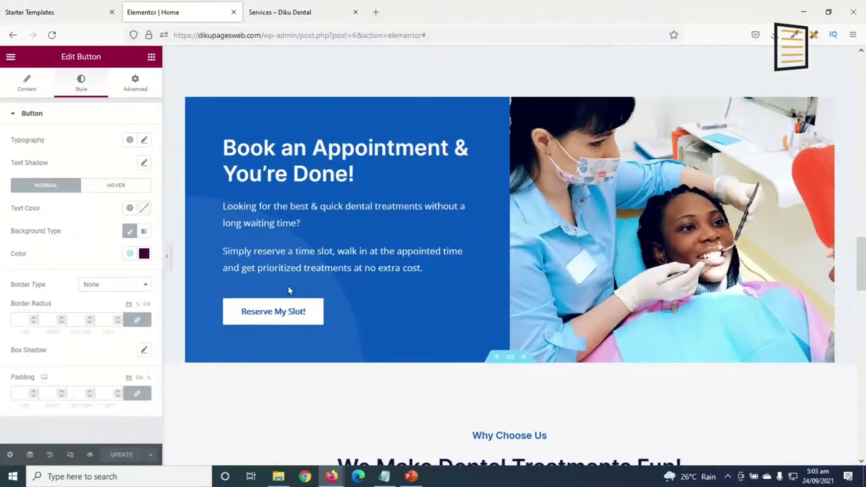
scroll(558, 318, down, 5)
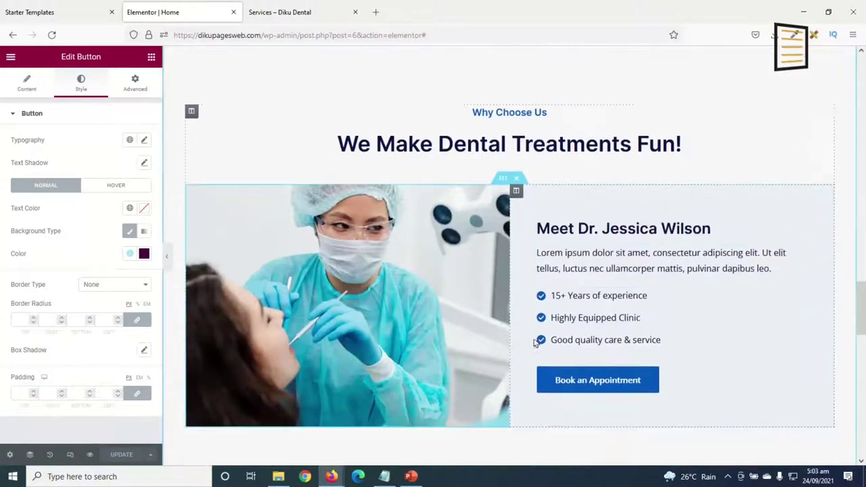
scroll(532, 343, down, 2)
scroll(524, 202, up, 6)
scroll(527, 207, down, 3)
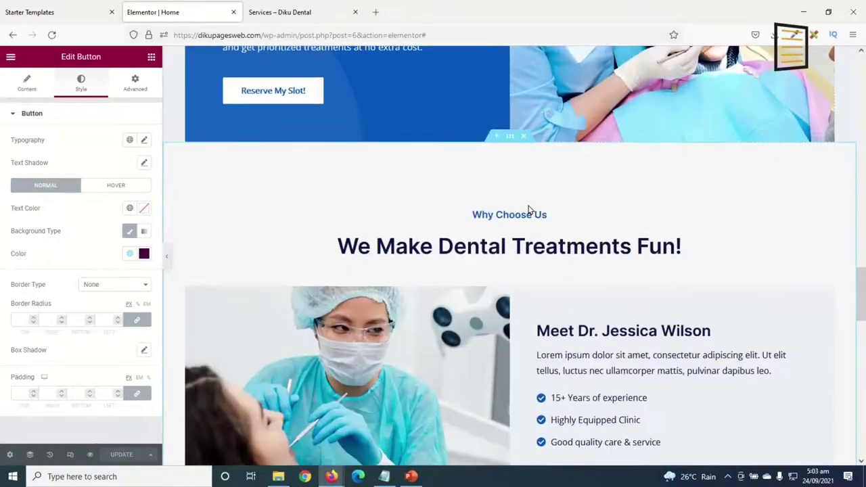
scroll(608, 304, down, 2)
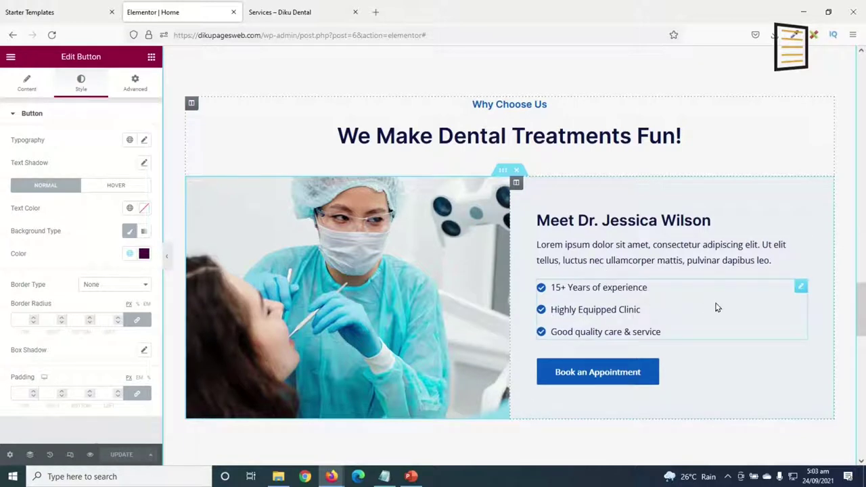
click(800, 289)
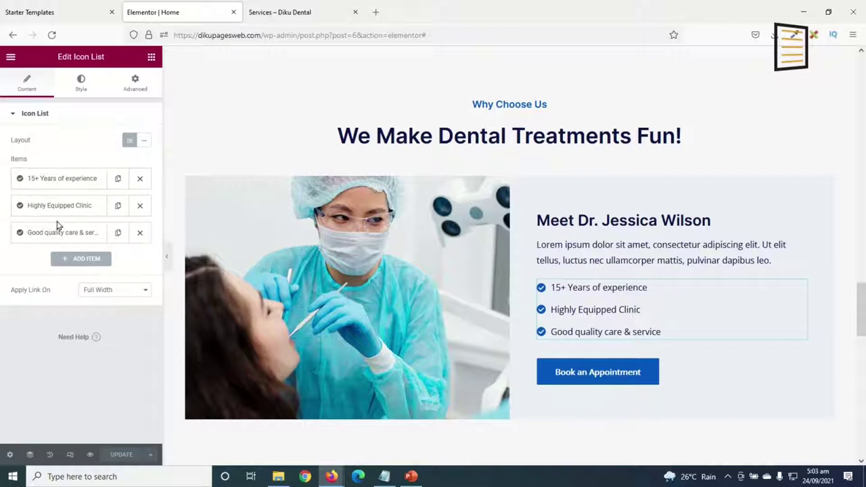
click(118, 232)
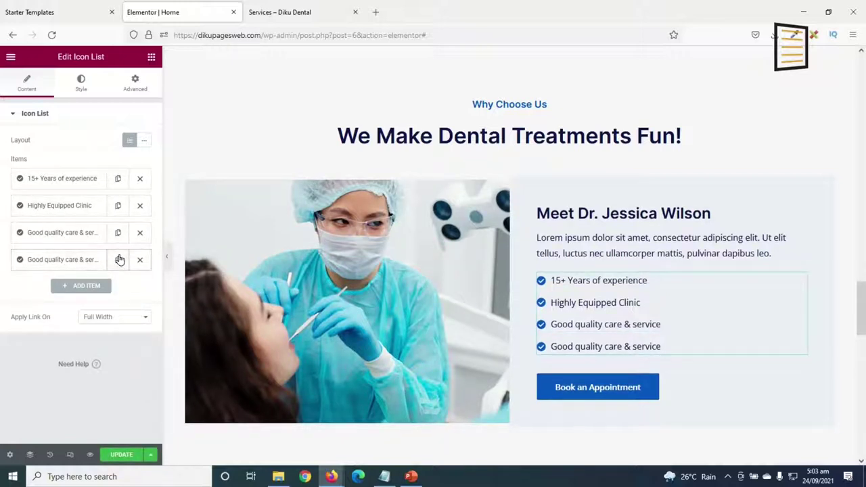
click(79, 287)
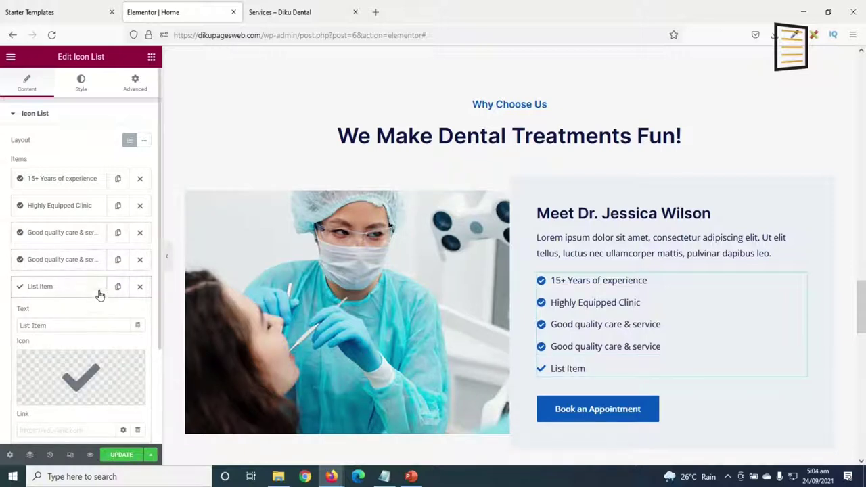
click(74, 288)
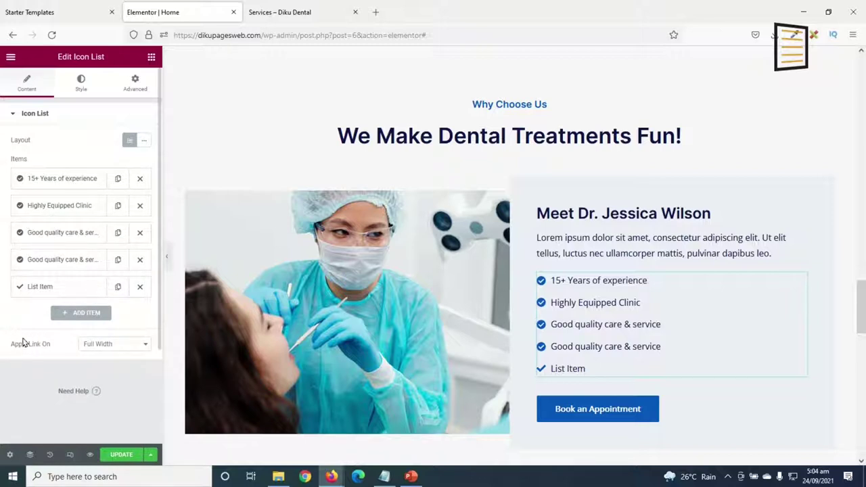
click(140, 288)
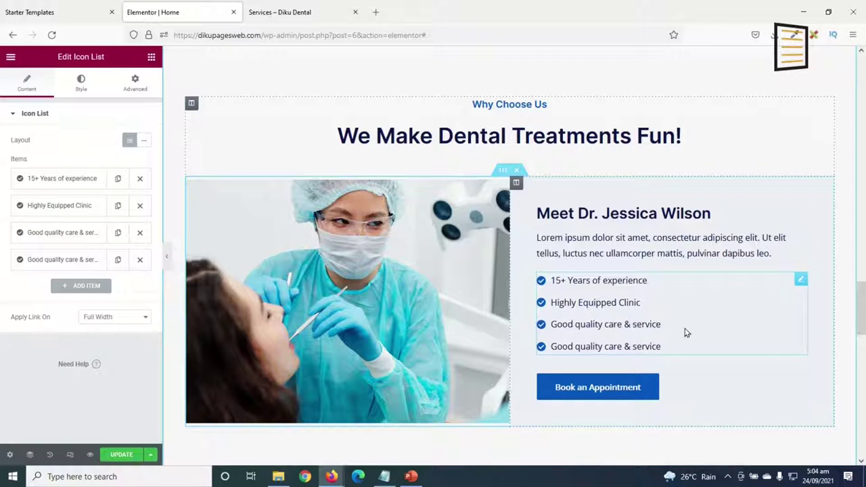
Change the fourth checklist entry's text to 'Best dental services ever'.
click(40, 258)
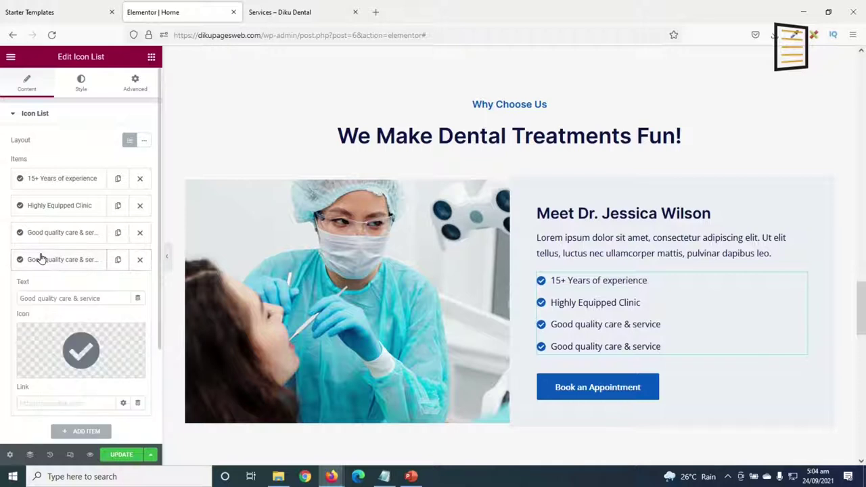
drag(120, 298, 2, 306)
key(BackSpace)
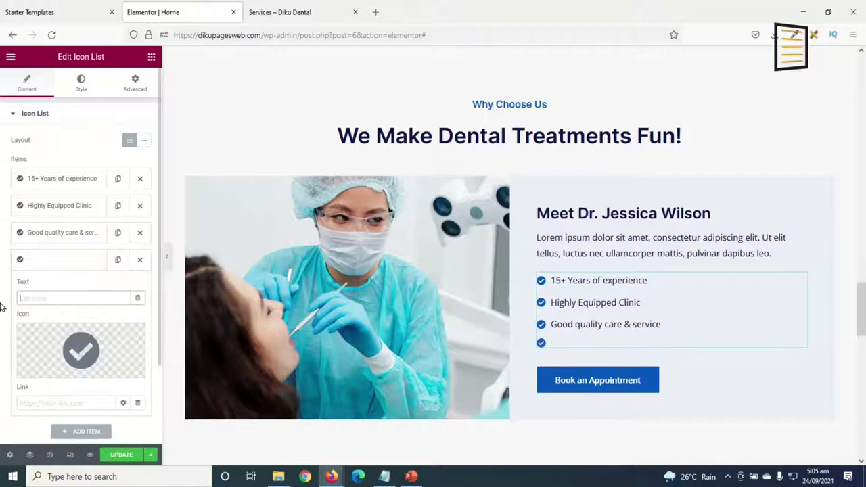
text(Best dental services ever)
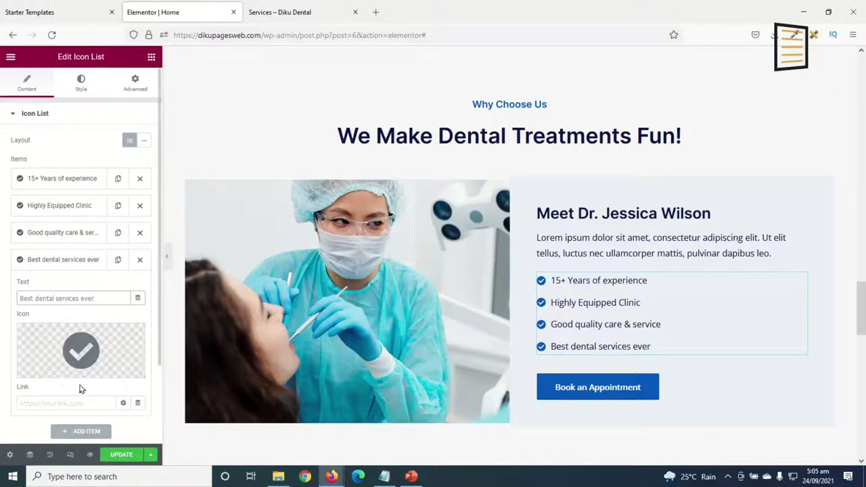
Browse the icon library and close it without changing the checklist icons.
click(67, 345)
scroll(478, 193, down, 1)
scroll(480, 203, down, 3)
scroll(483, 212, up, 8)
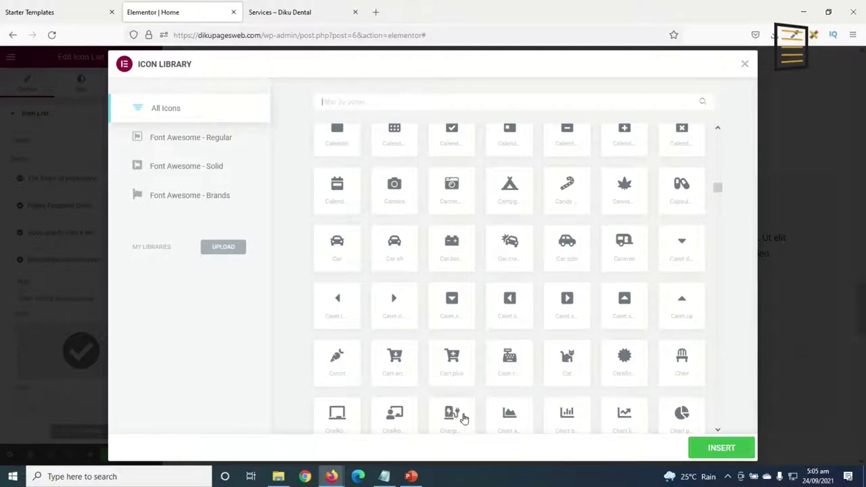
click(744, 66)
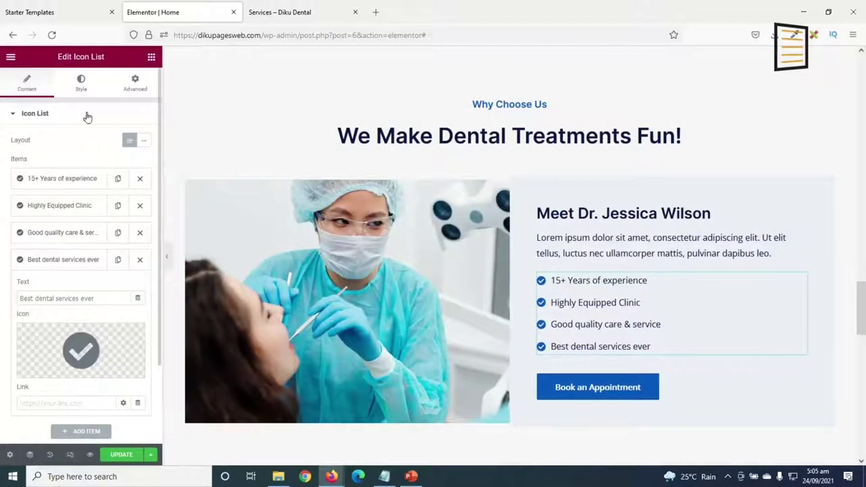
Set the checklist icon colour to the global Purple.
click(82, 82)
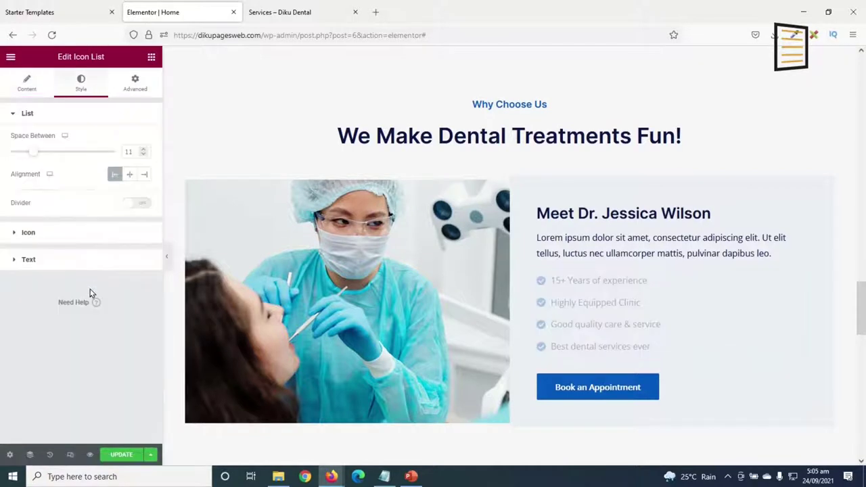
click(28, 233)
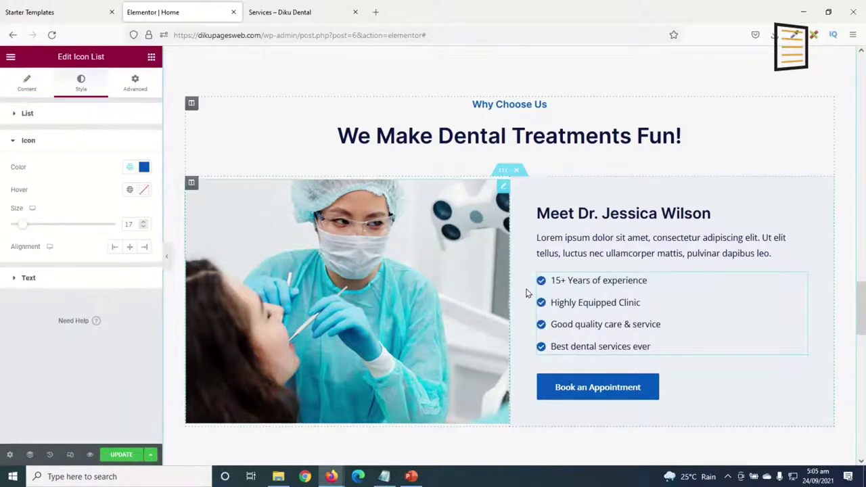
click(132, 169)
scroll(72, 278, down, 3)
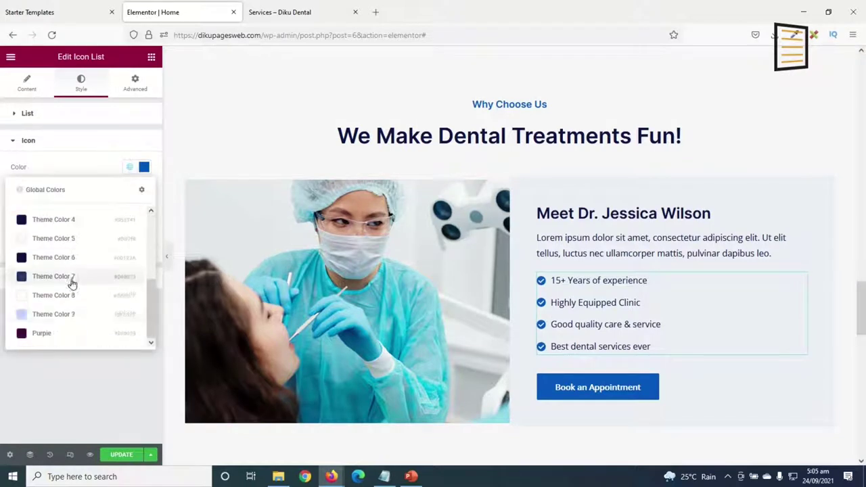
click(42, 334)
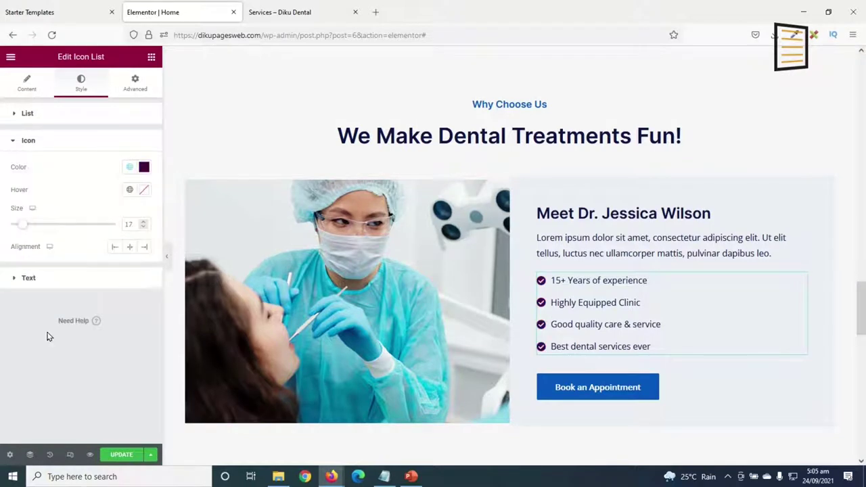
scroll(591, 196, down, 7)
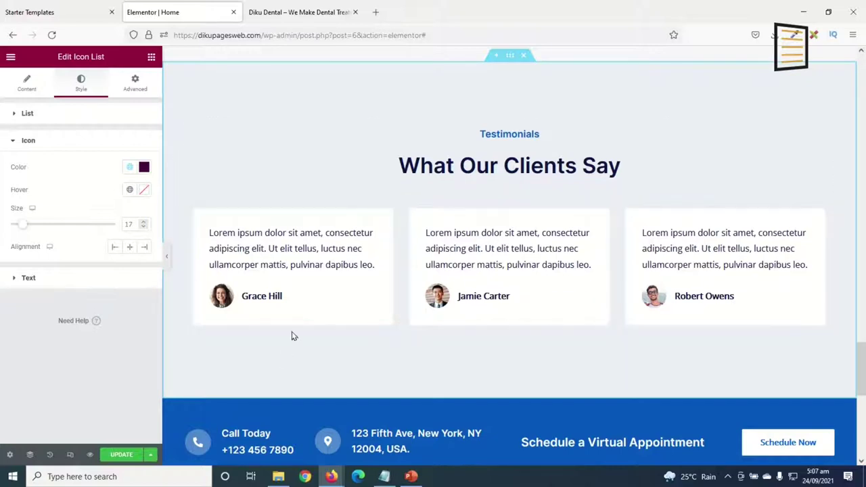
Replace the first testimonial's photo with the smiling young man image, testimonial6.jpg.
click(316, 248)
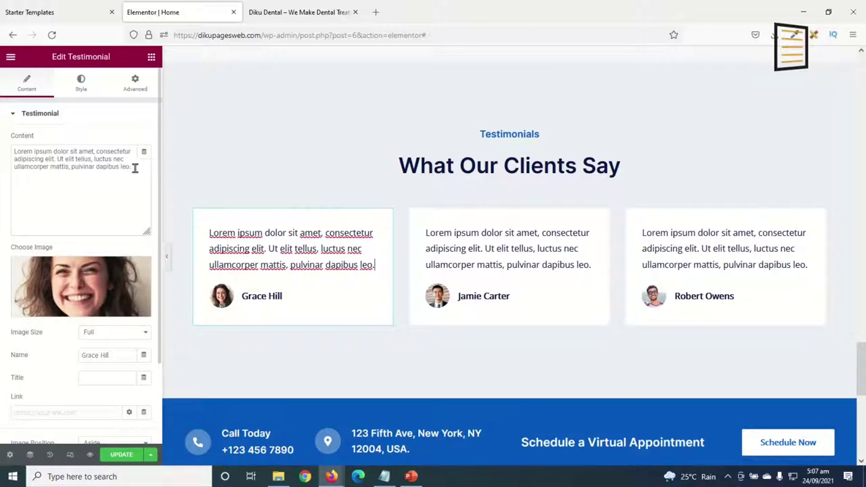
drag(134, 169, 2, 129)
click(93, 279)
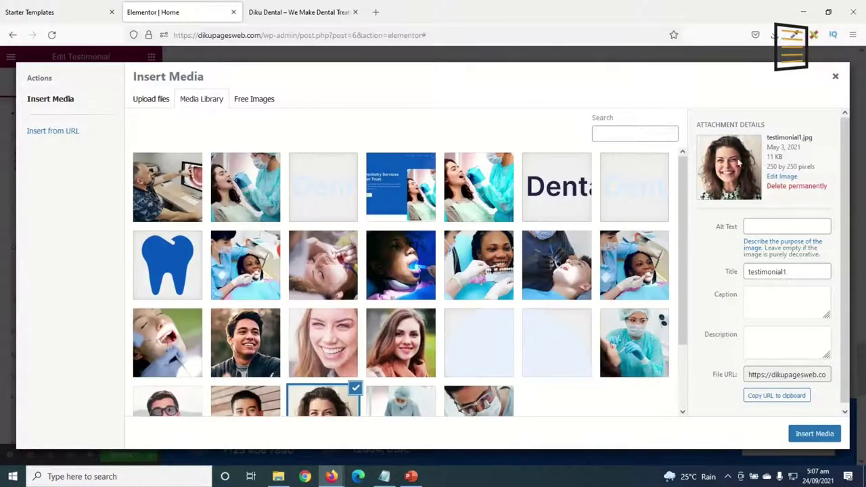
click(250, 345)
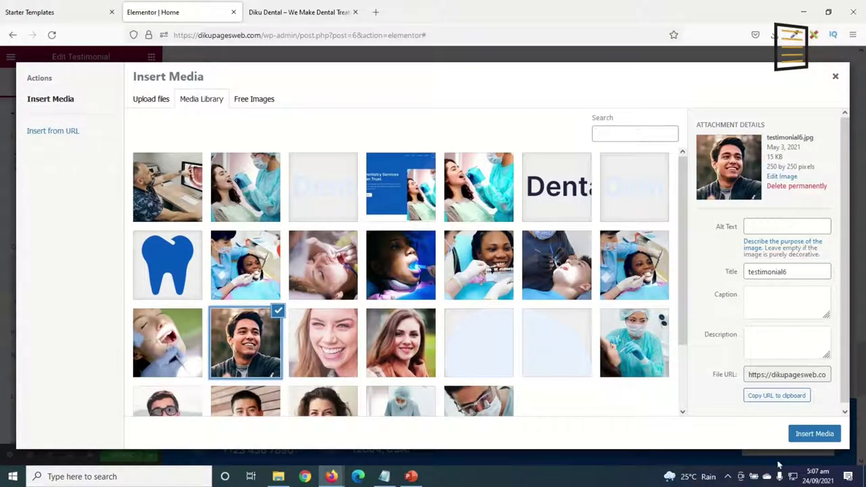
click(818, 436)
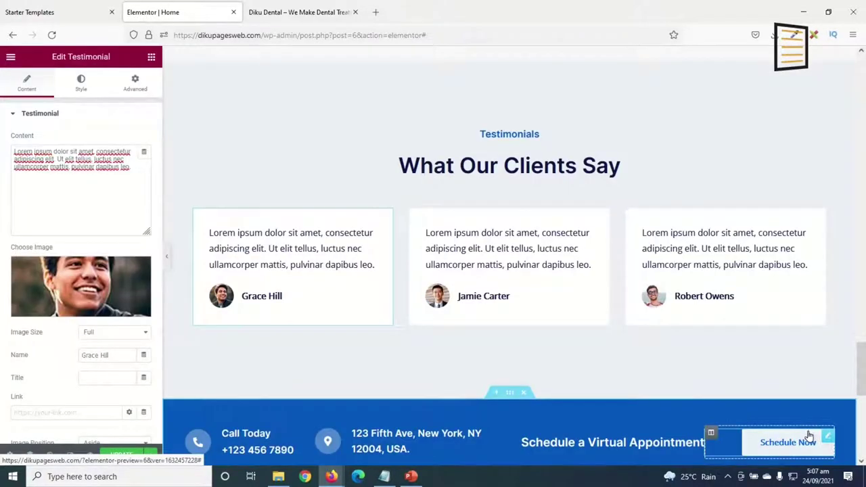
Delete the blue Call Today / Schedule a Virtual Appointment contact section.
drag(68, 343, 39, 340)
click(108, 378)
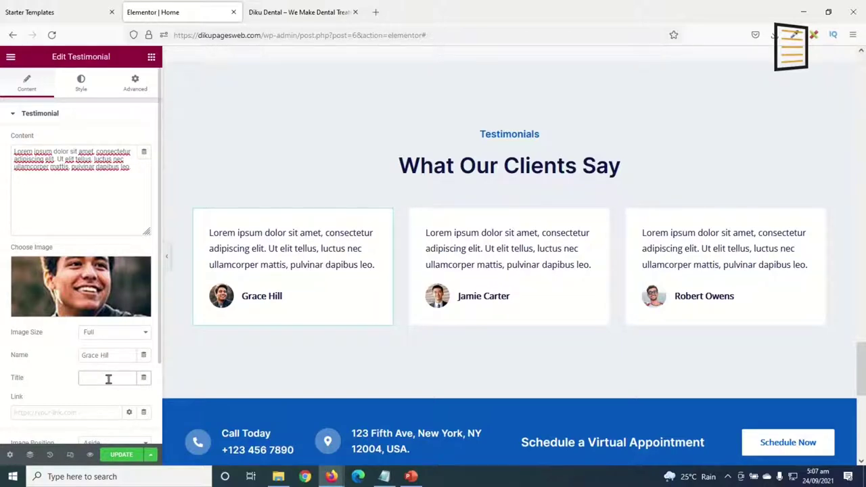
scroll(512, 266, down, 3)
scroll(512, 266, up, 3)
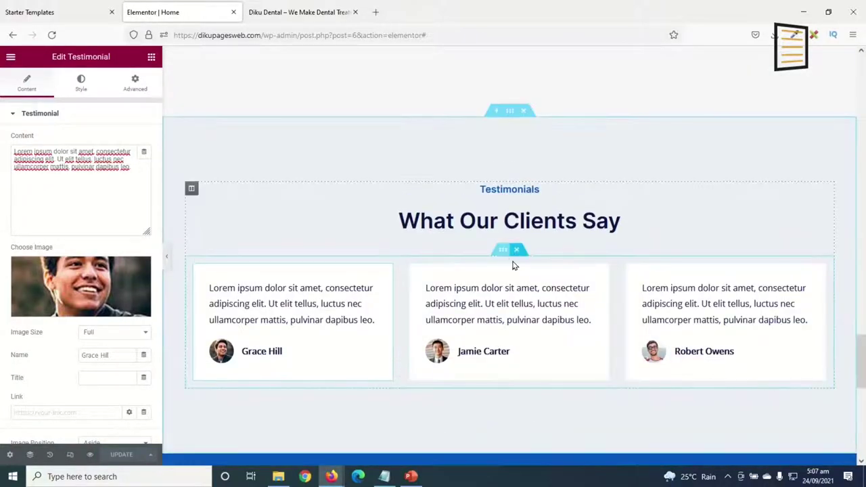
scroll(512, 267, down, 4)
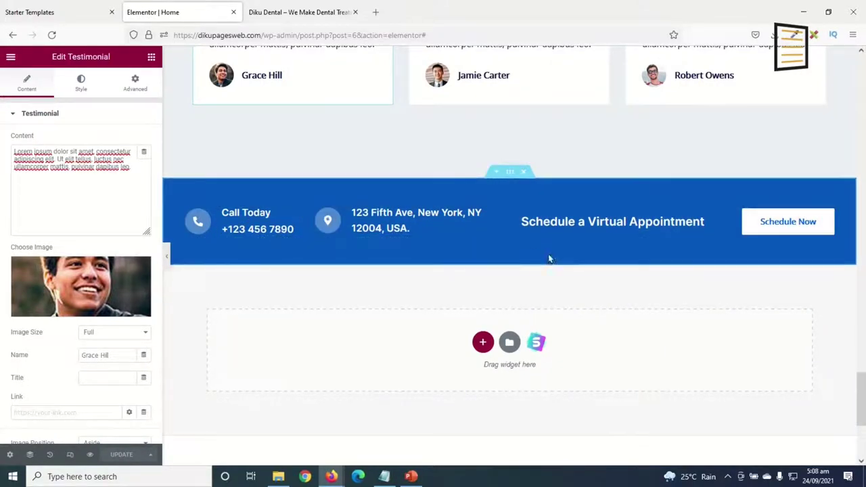
click(525, 173)
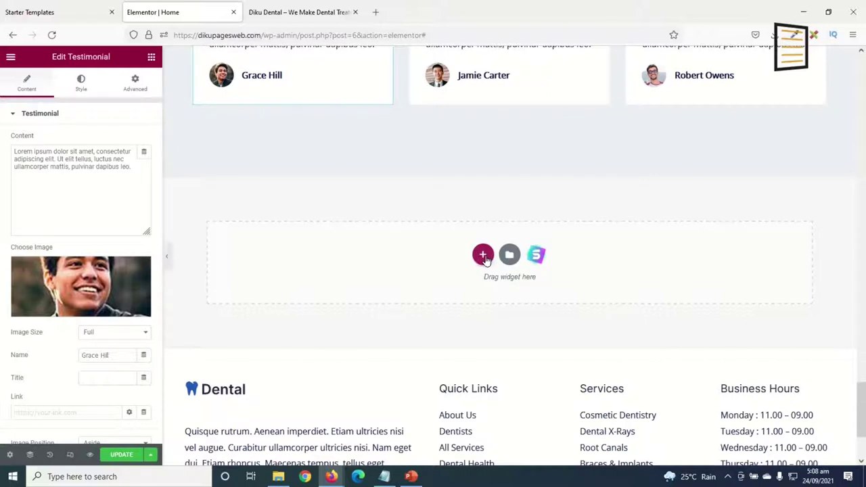
Add a single-column section containing a Counter widget showing 100 Cool Number.
click(483, 256)
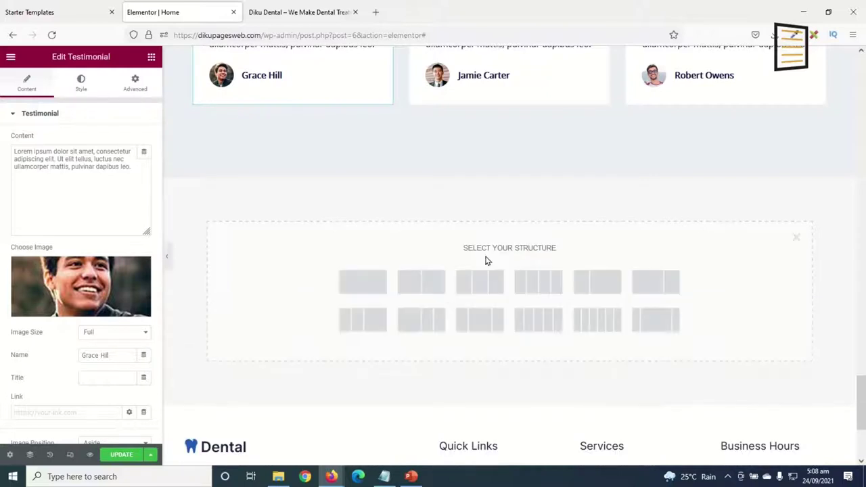
click(363, 282)
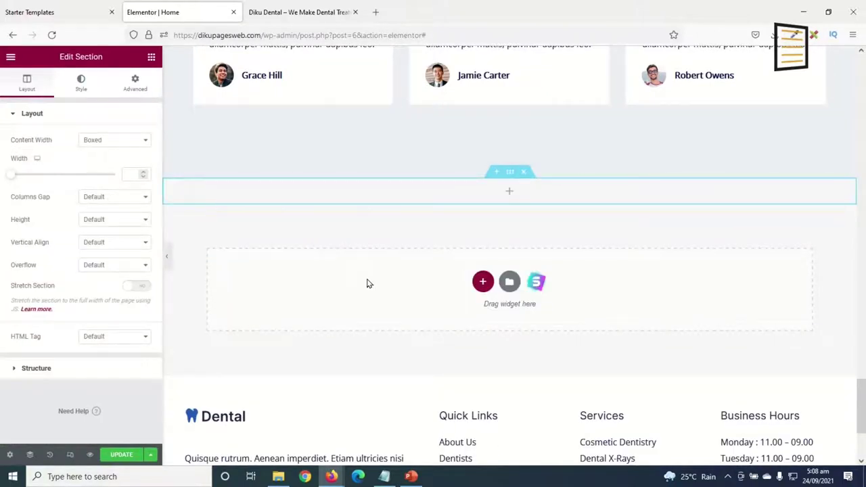
click(150, 59)
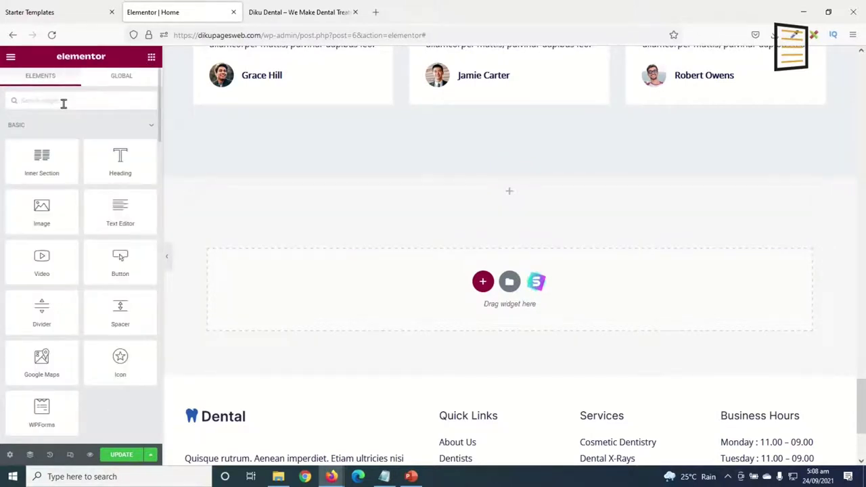
text(counter)
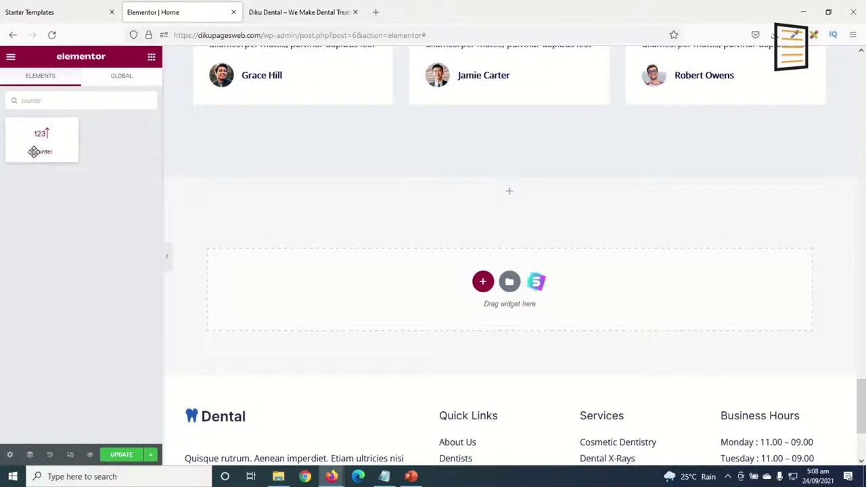
drag(49, 130, 474, 192)
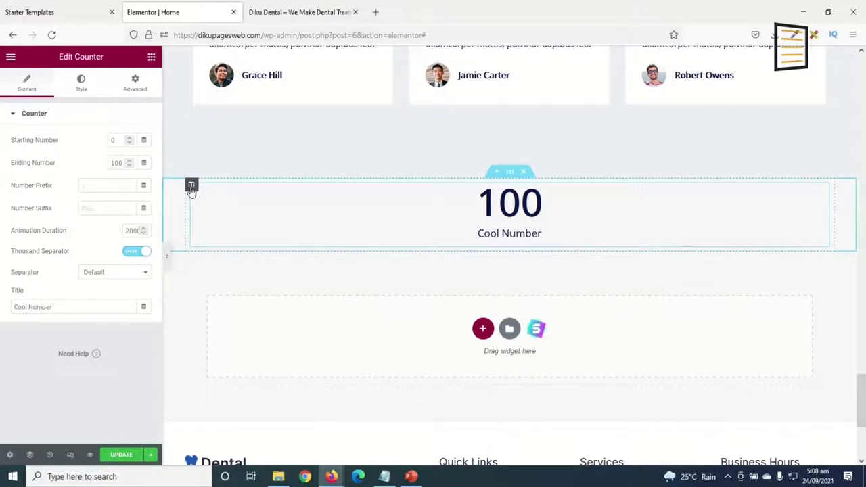
Duplicate the counter column three times to get four side-by-side counters.
right_click(191, 184)
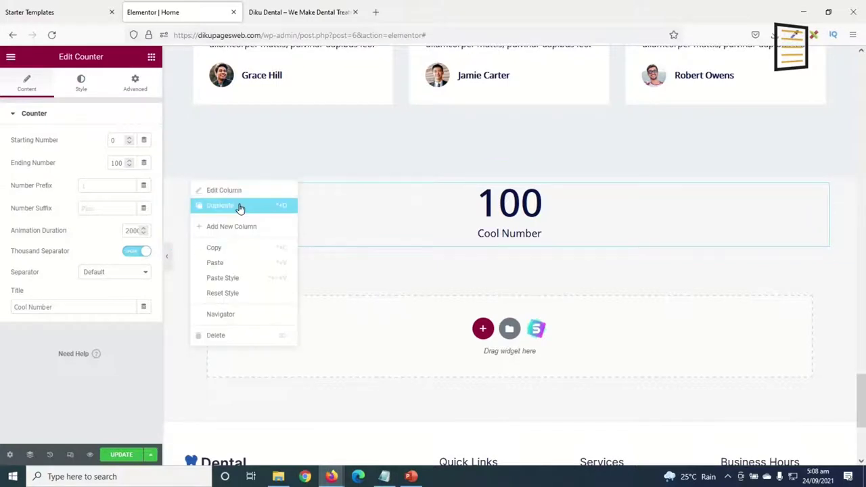
click(240, 206)
right_click(192, 186)
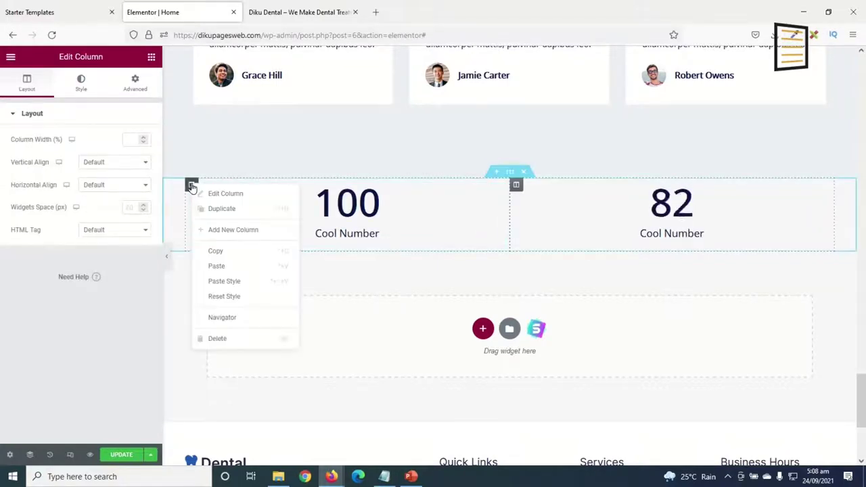
click(221, 210)
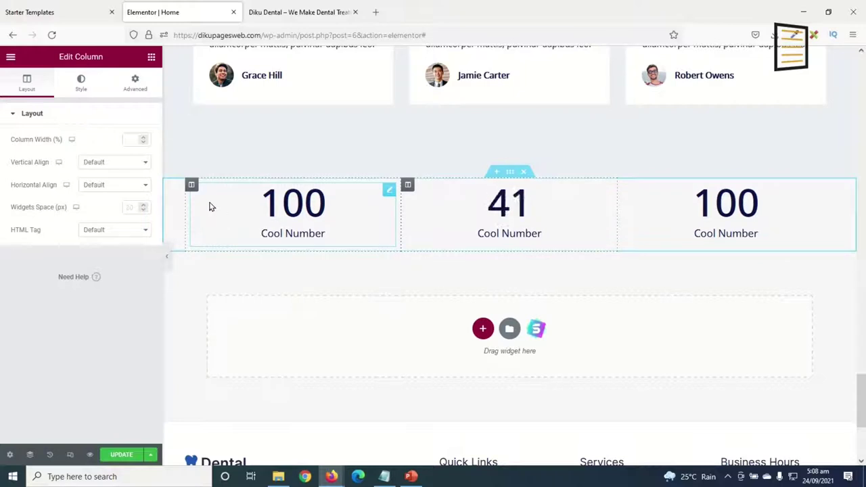
right_click(192, 187)
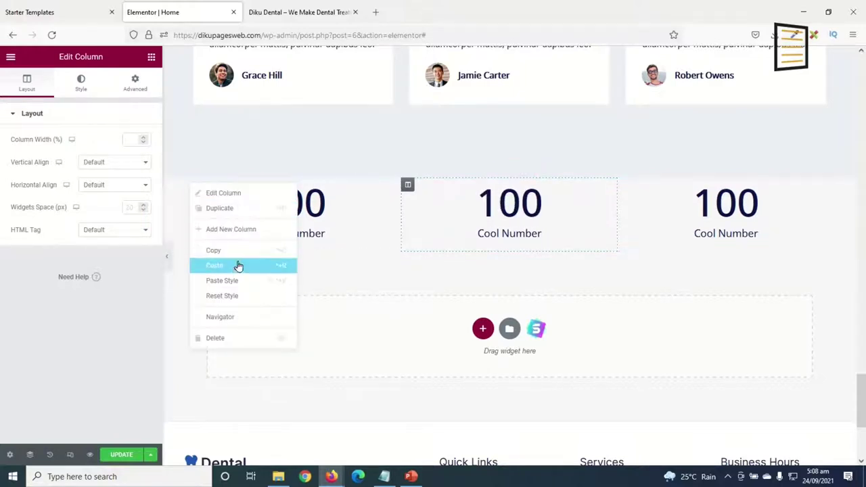
click(230, 207)
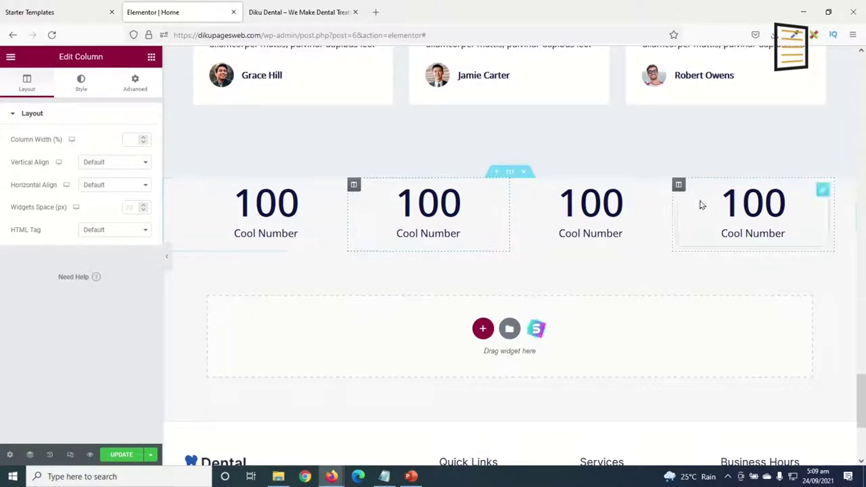
Set the first counter to 984 Happy Clients.
click(261, 204)
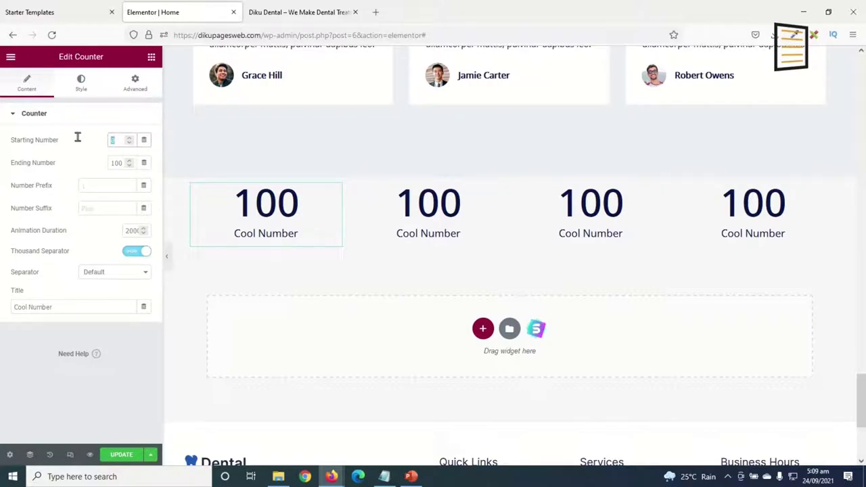
double_click(120, 163)
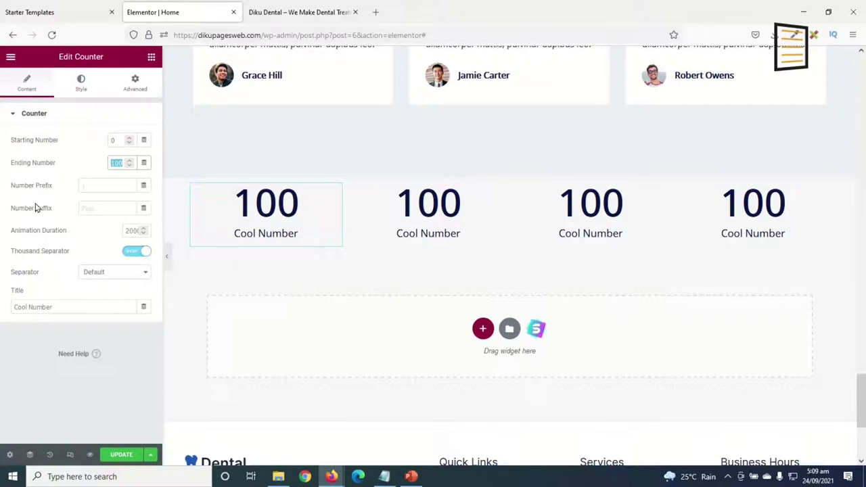
text(1000)
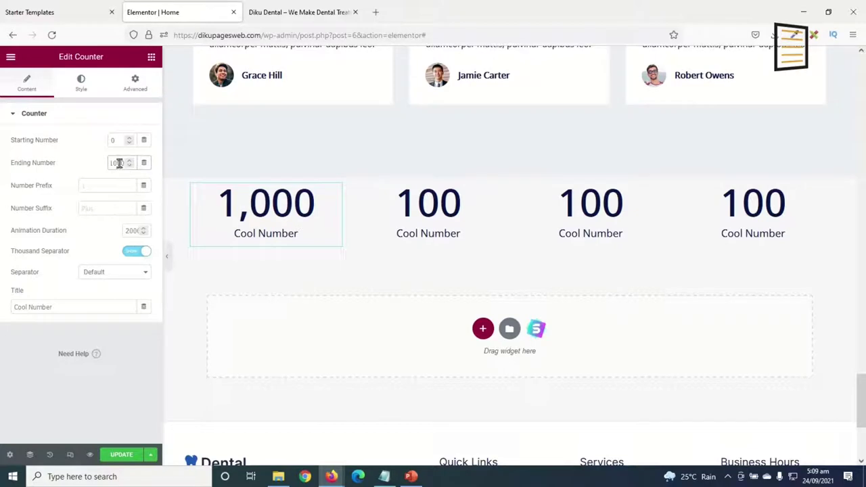
text(634)
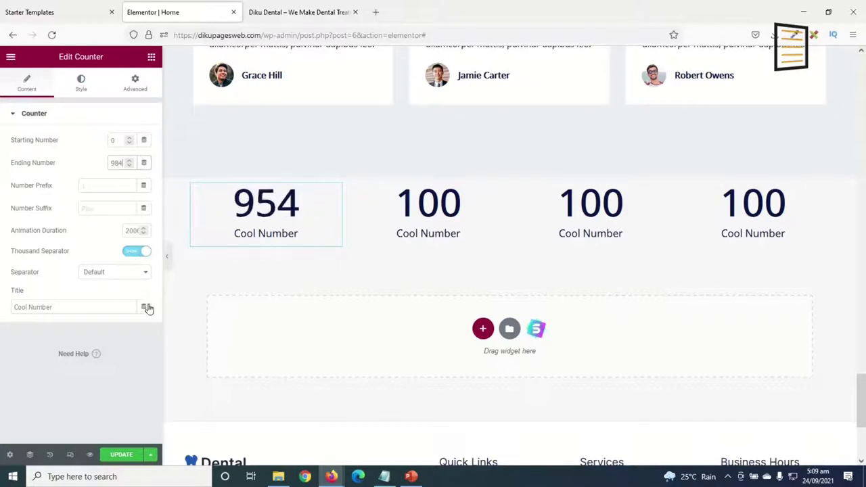
drag(70, 305, 1, 307)
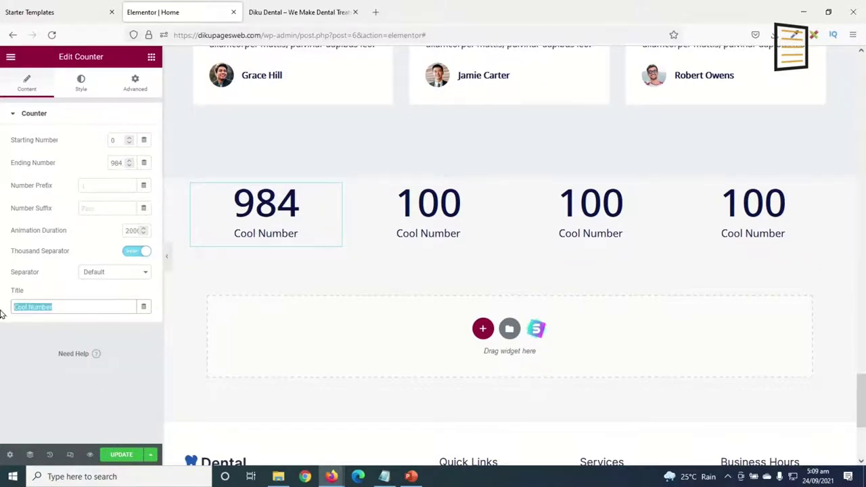
key(BackSpace)
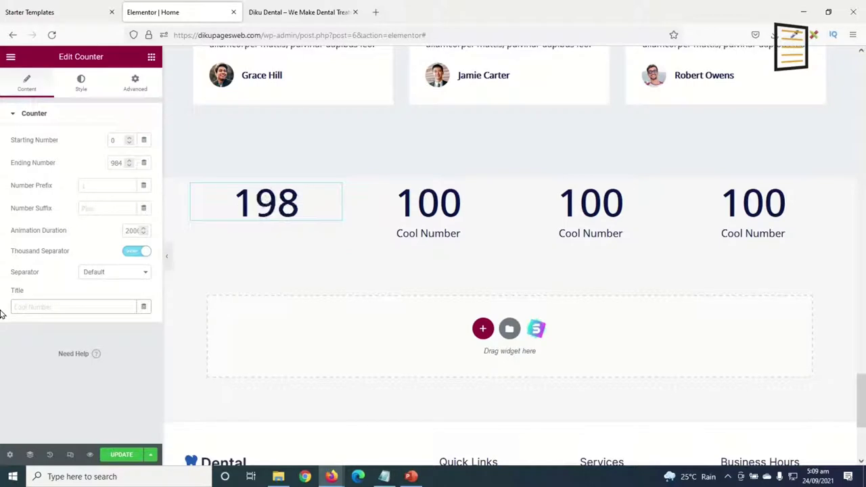
text(Hap)
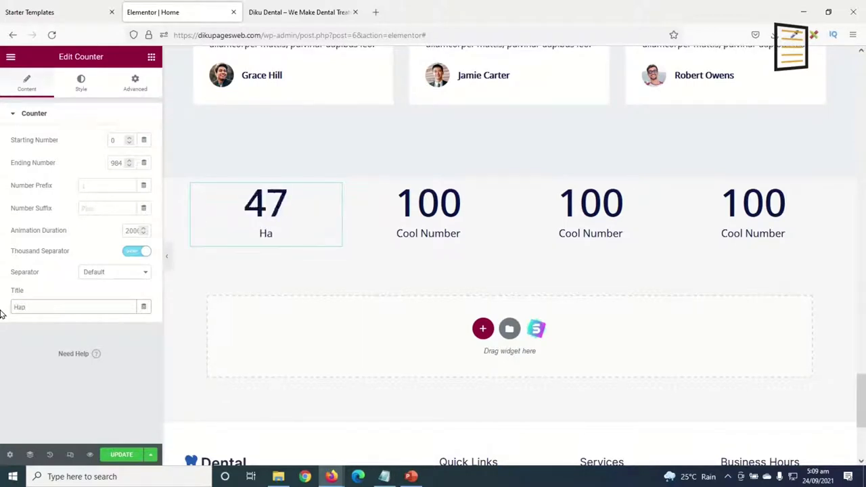
text(py Clients)
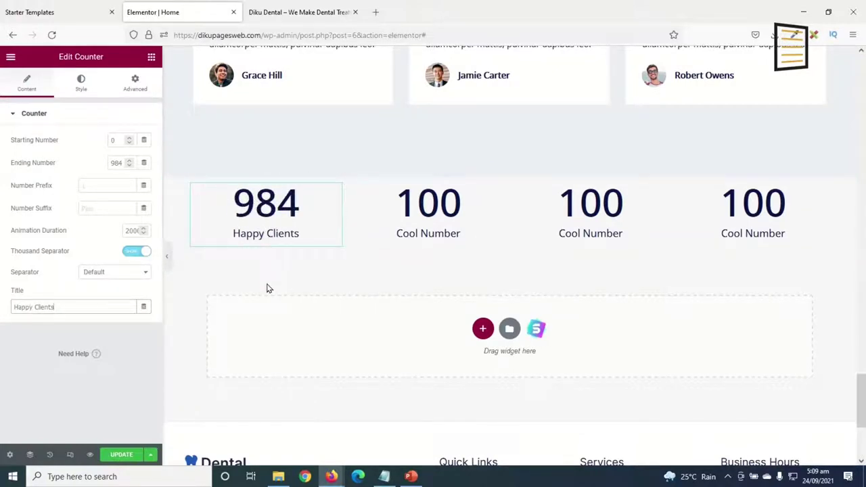
Set the second counter to 587 Successful Surgries.
click(433, 207)
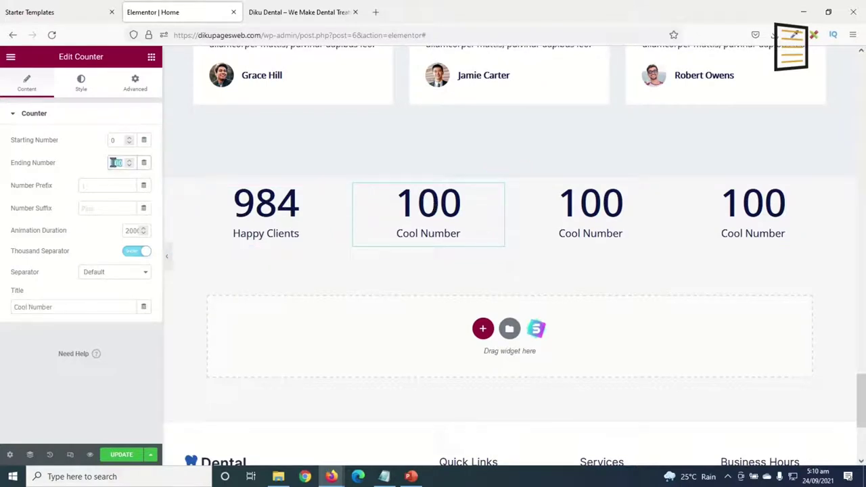
key(BackSpace)
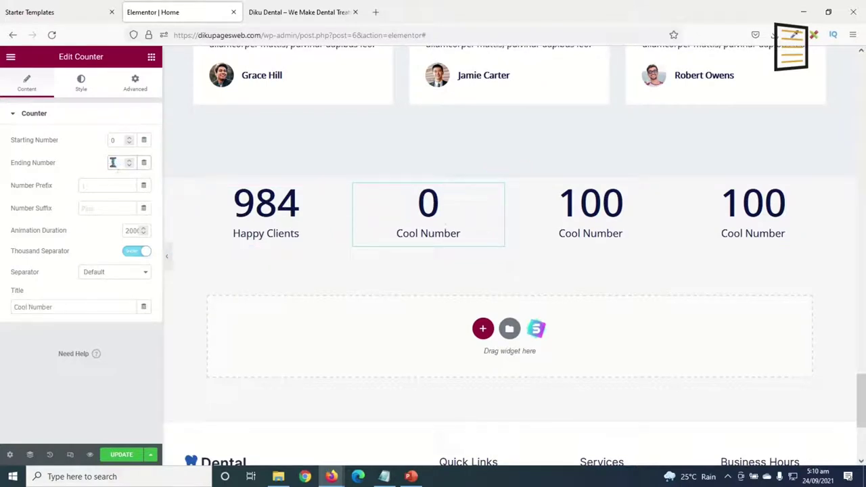
drag(69, 307, 2, 304)
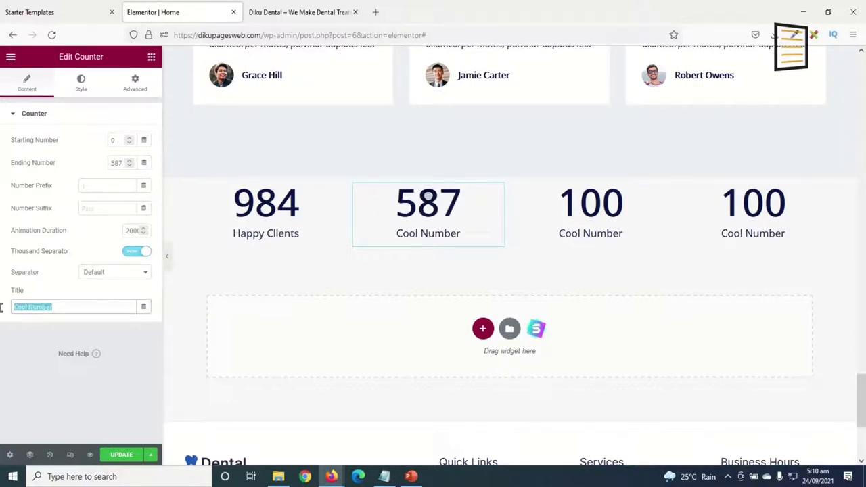
text(S)
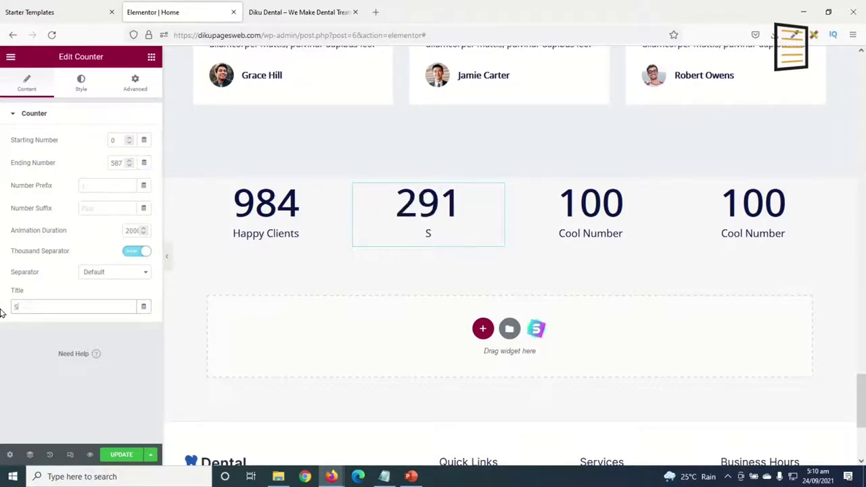
text(uccessful)
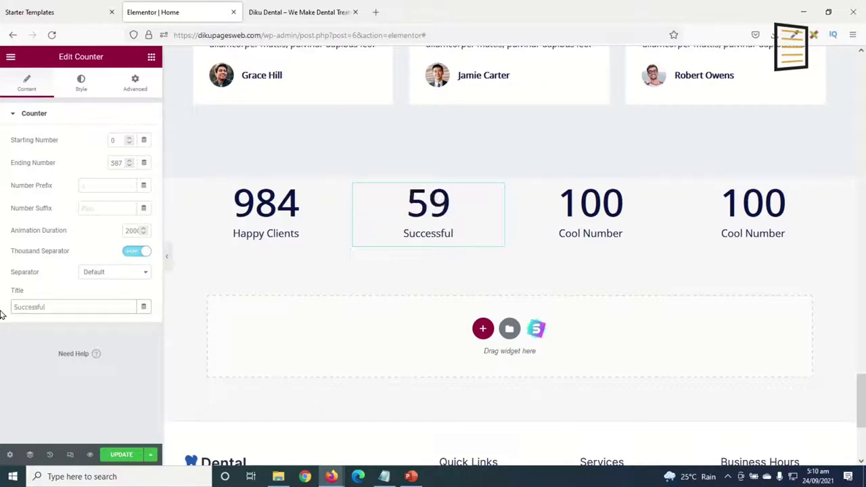
text( Surg)
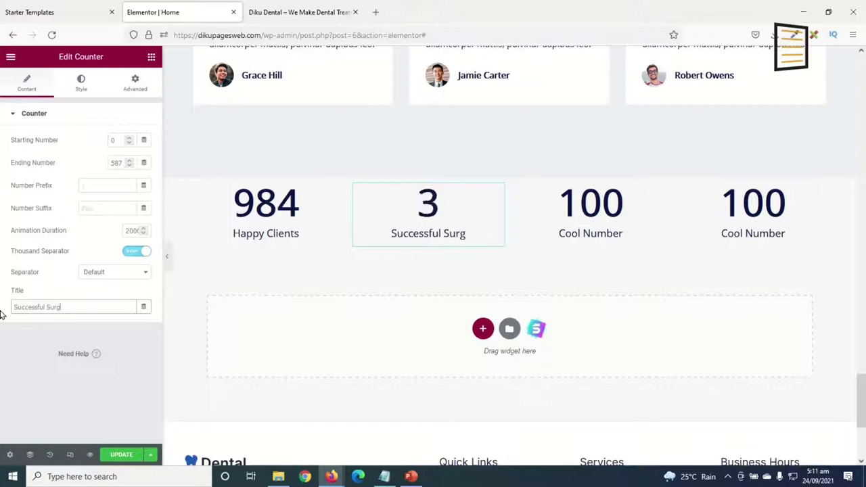
text(ries)
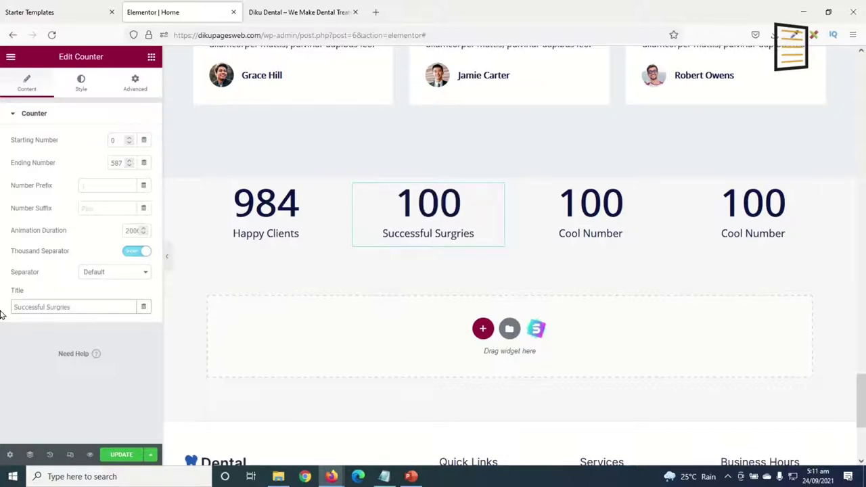
Set the third counter to 9 Staffs and begin retitling the fourth counter Awards.
click(600, 208)
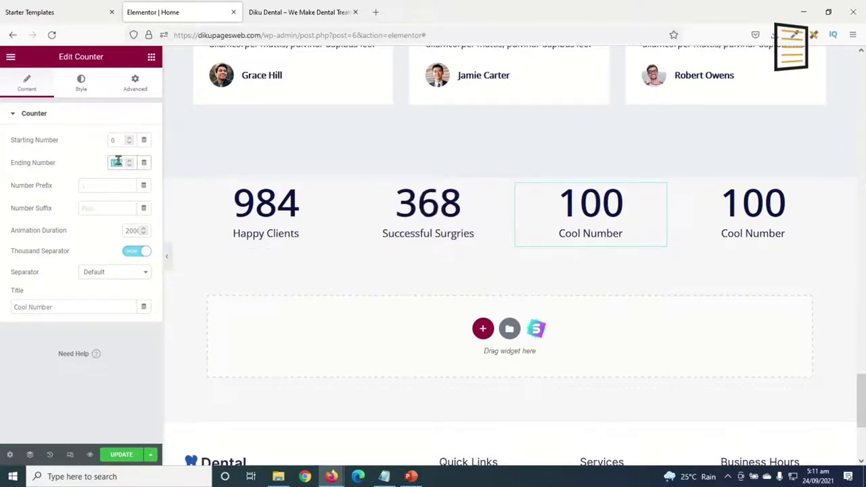
text(9)
drag(86, 310, 2, 310)
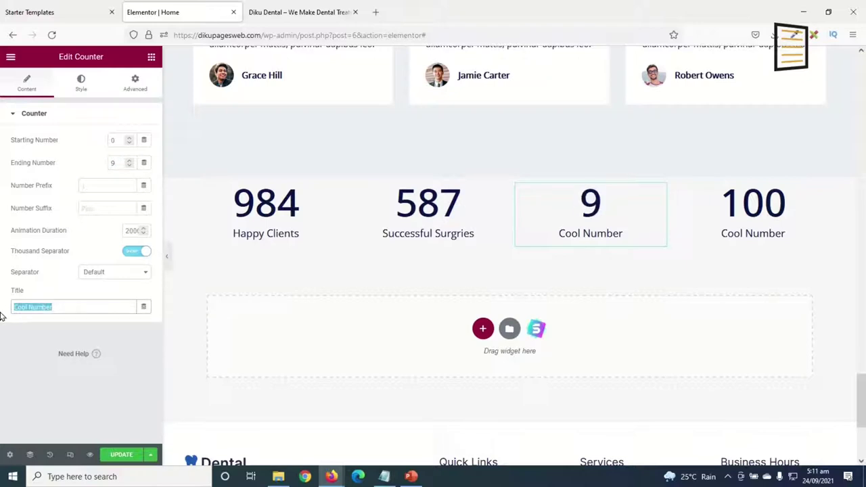
text(Staff)
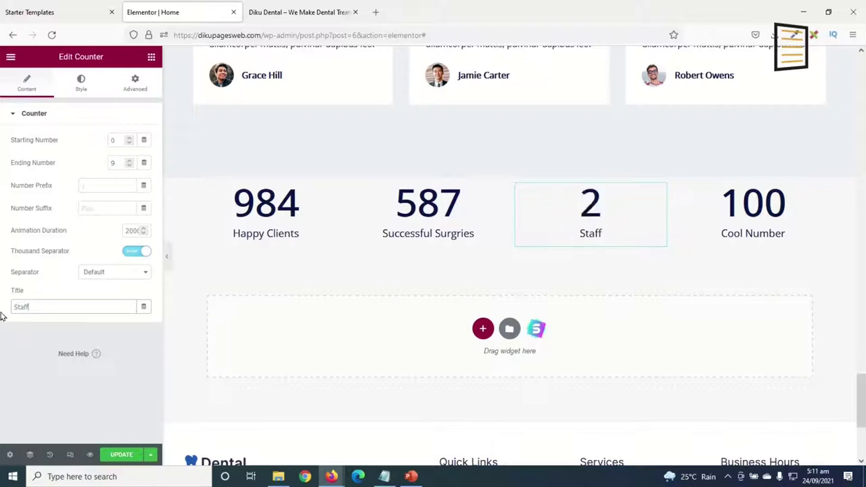
text(s)
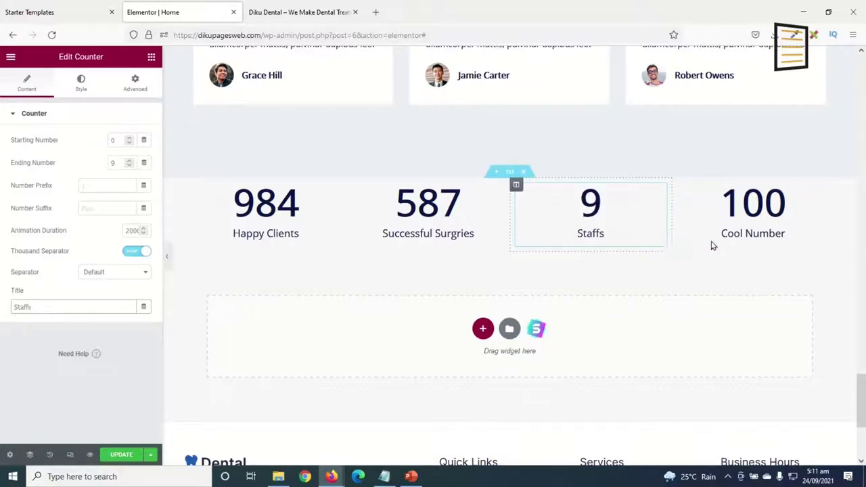
click(748, 206)
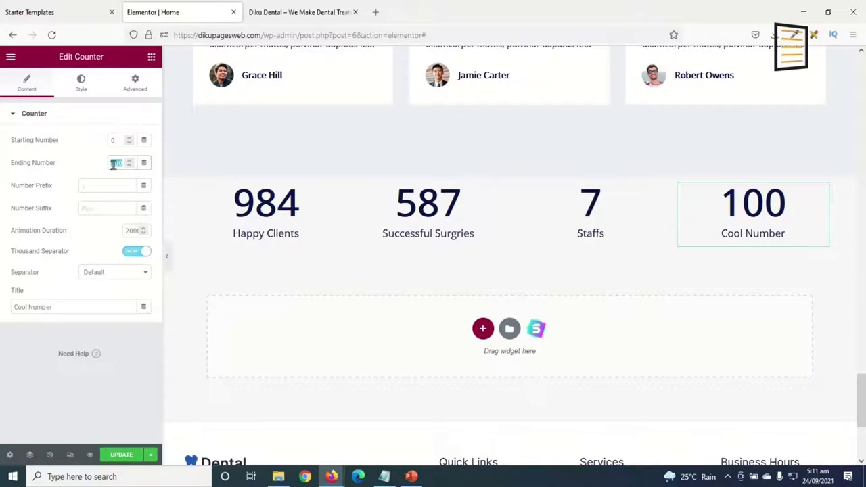
drag(72, 309, 1, 315)
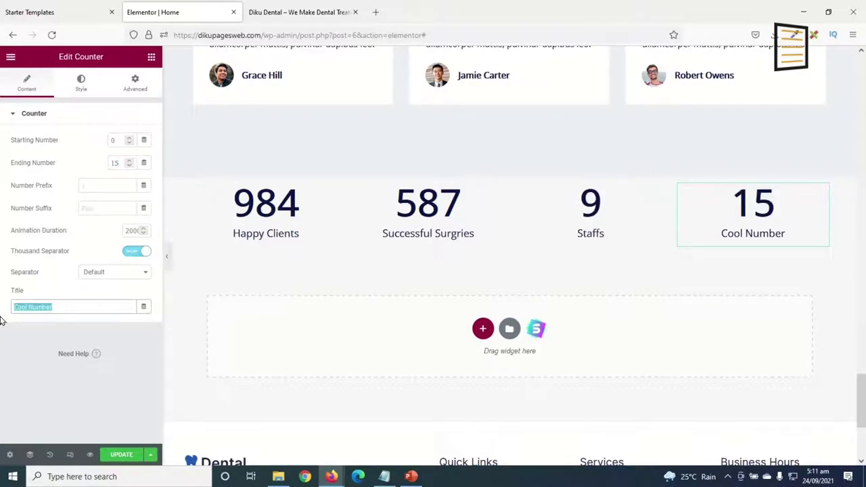
text(Awards)
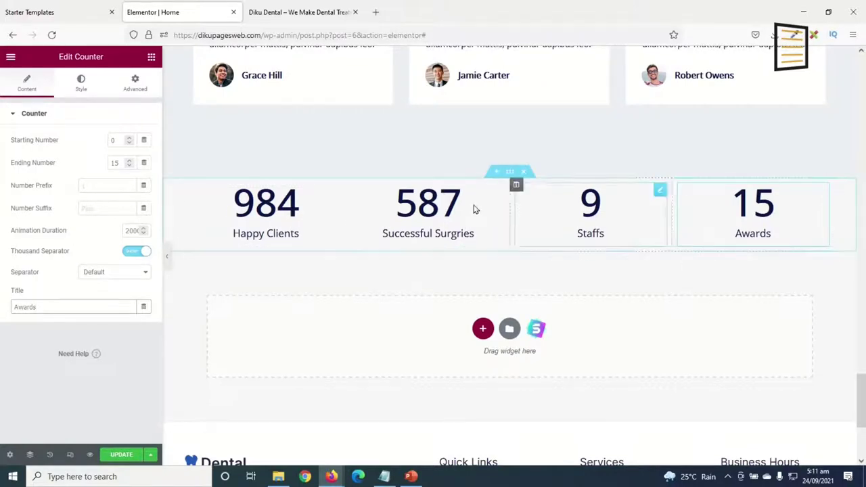
Give the counter section a Classic background using the Purple global colour.
click(510, 174)
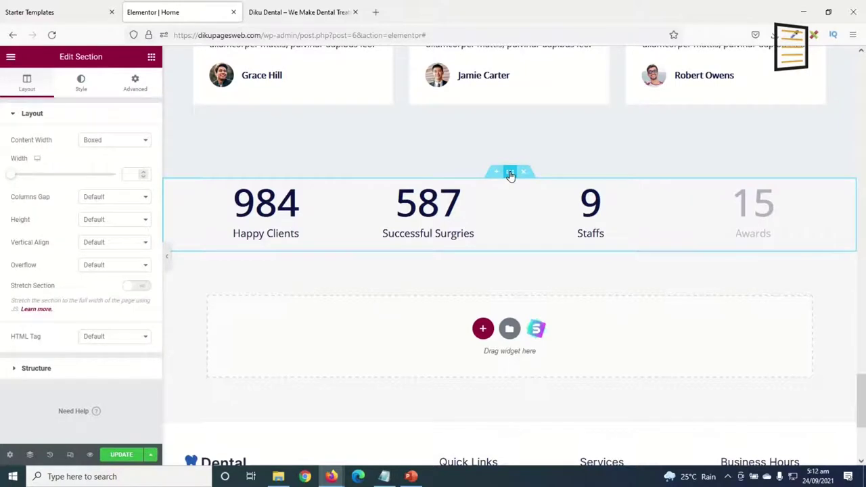
click(82, 82)
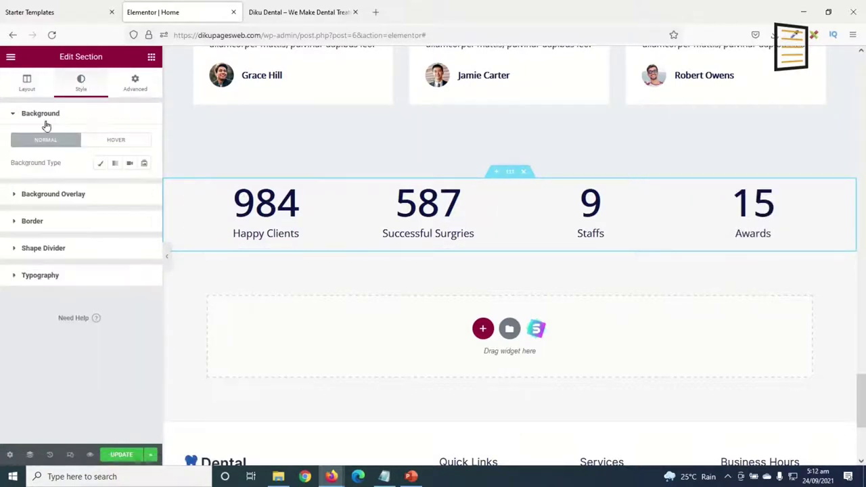
click(99, 165)
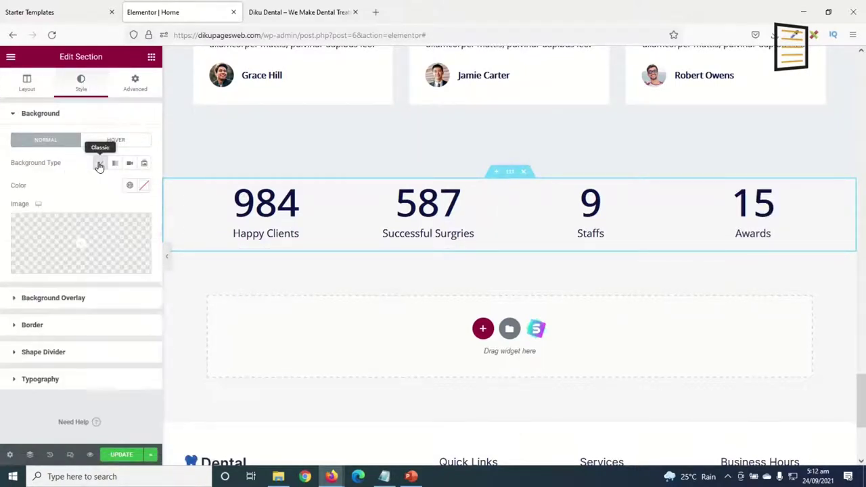
click(130, 188)
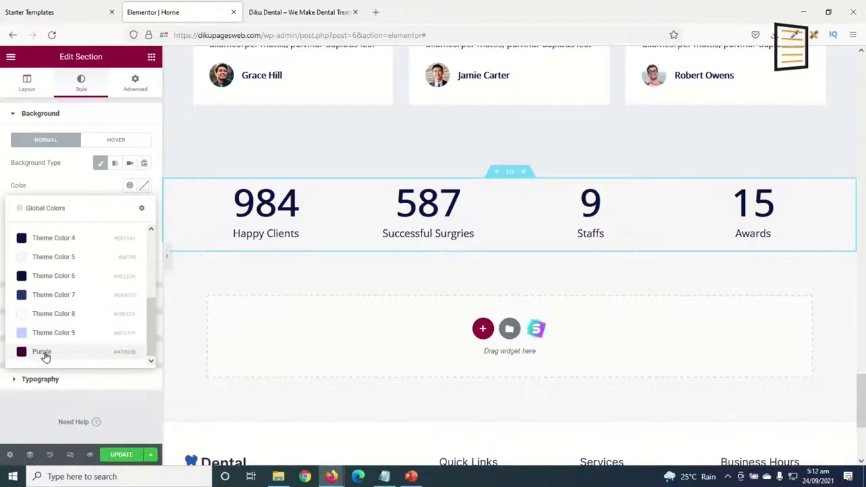
click(42, 352)
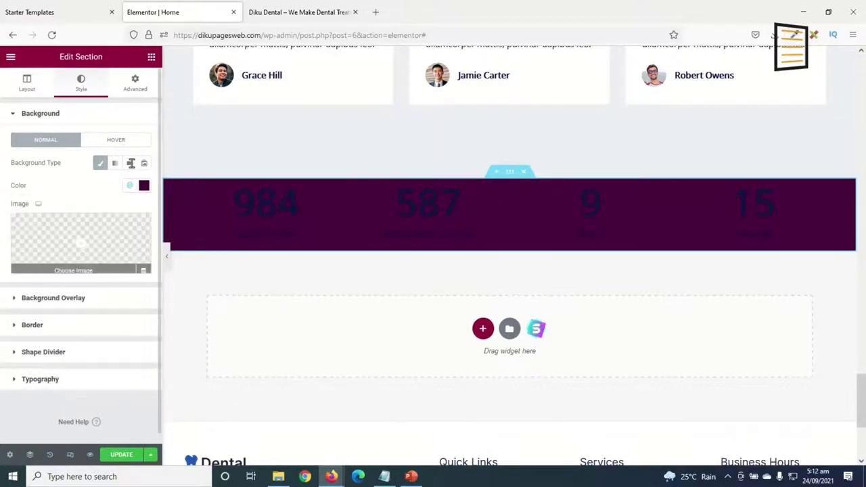
Unlink the section padding and set top to 50 and bottom to 50.
click(134, 83)
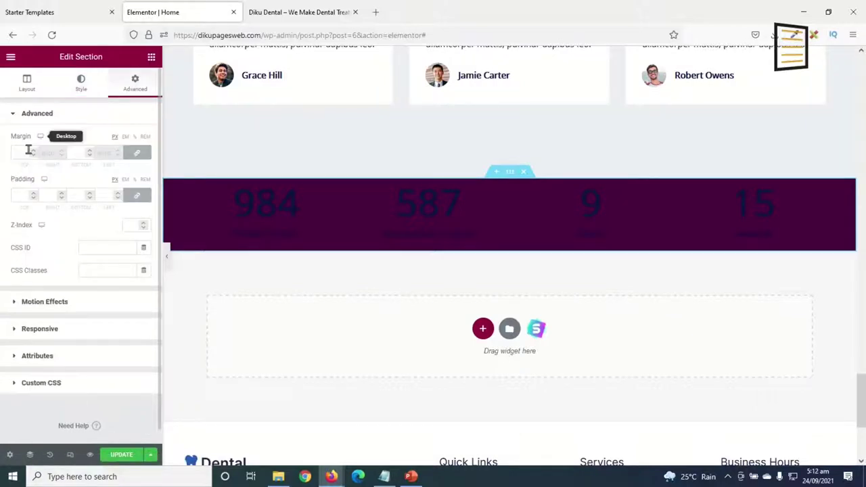
click(140, 196)
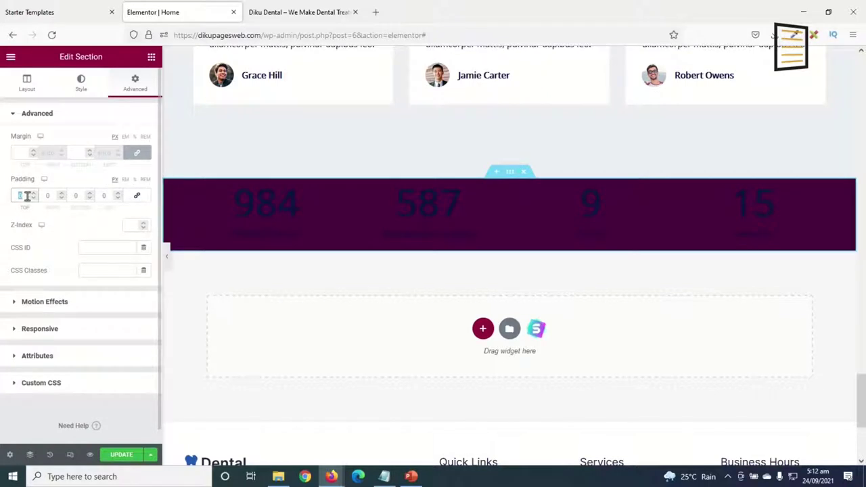
text(50)
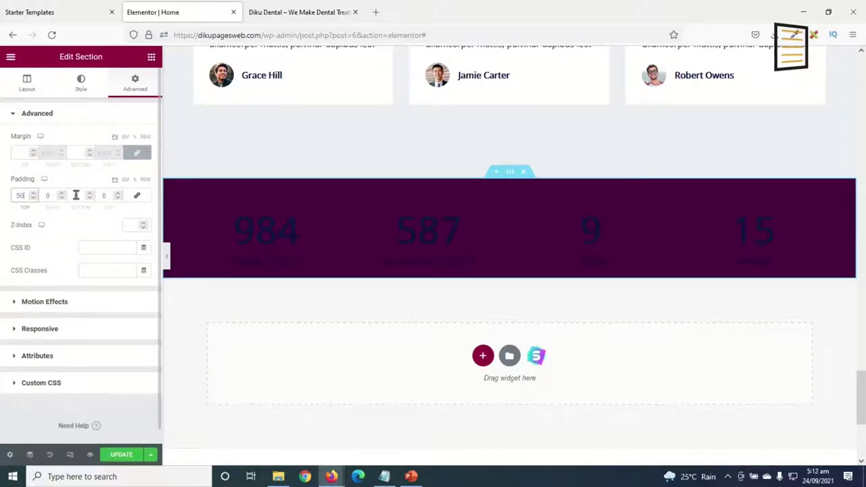
text(50)
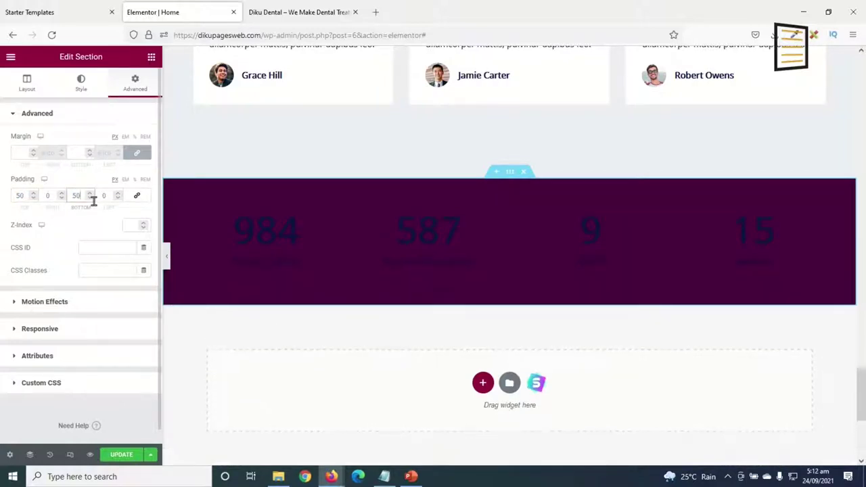
Make the 984 number of the Happy Clients counter white.
click(254, 235)
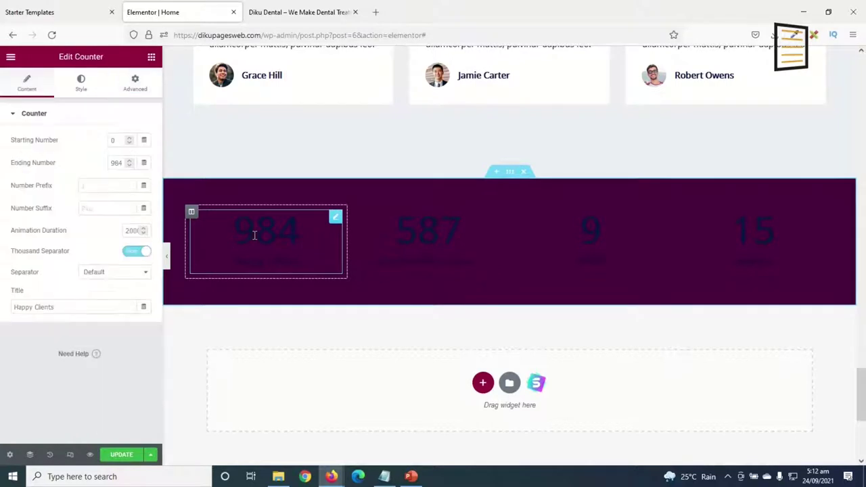
click(81, 83)
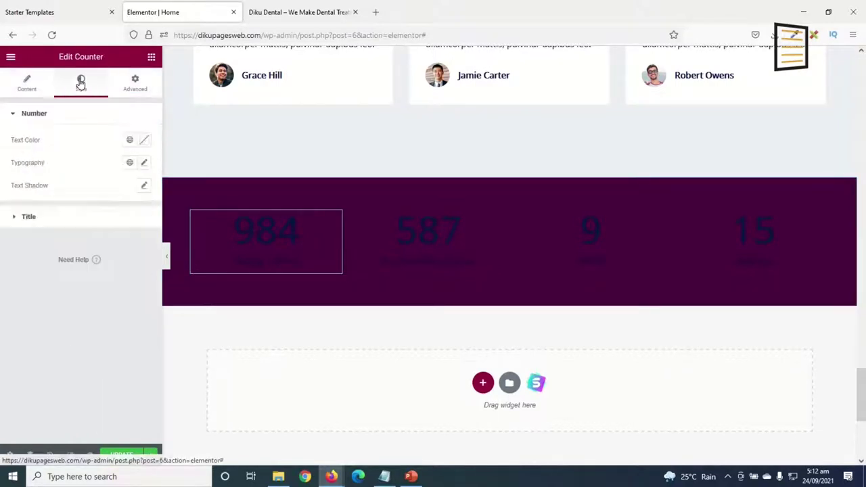
click(147, 140)
drag(99, 209, 2, 162)
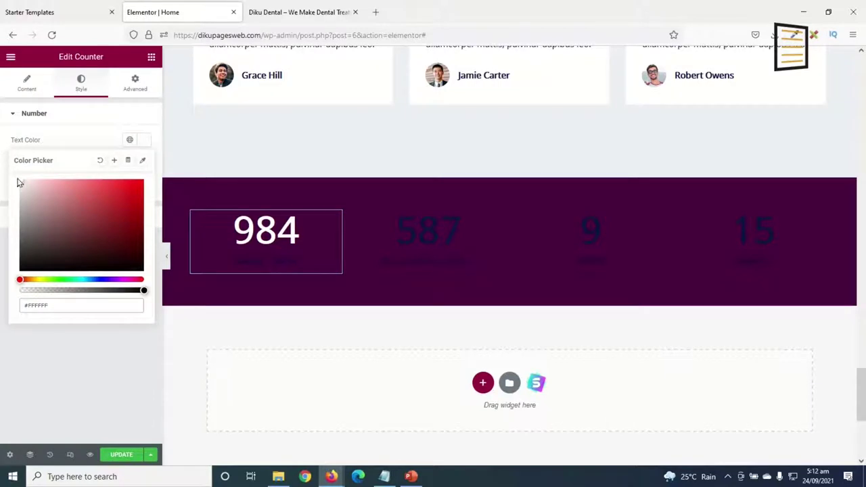
click(142, 142)
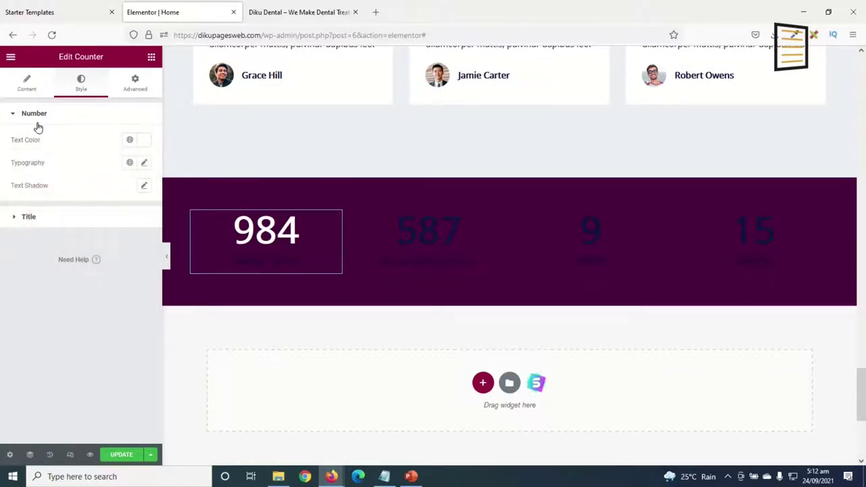
Set the counter Title text colour to white (#FFFFFF).
click(31, 215)
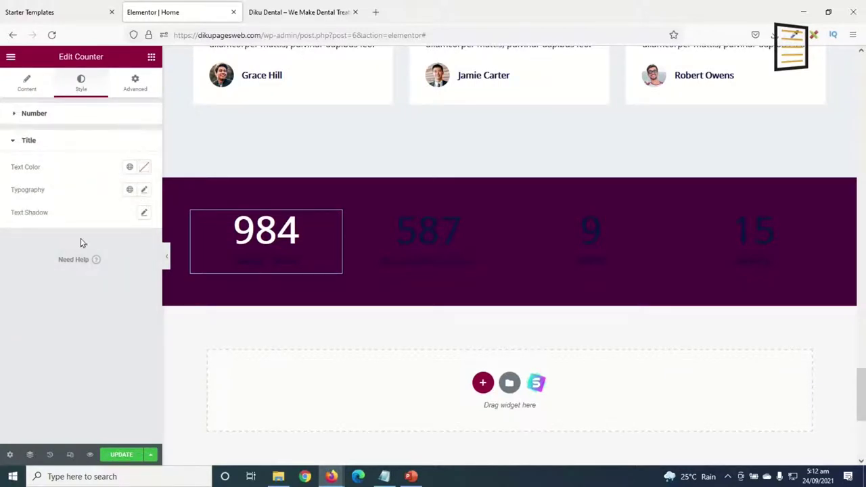
click(145, 167)
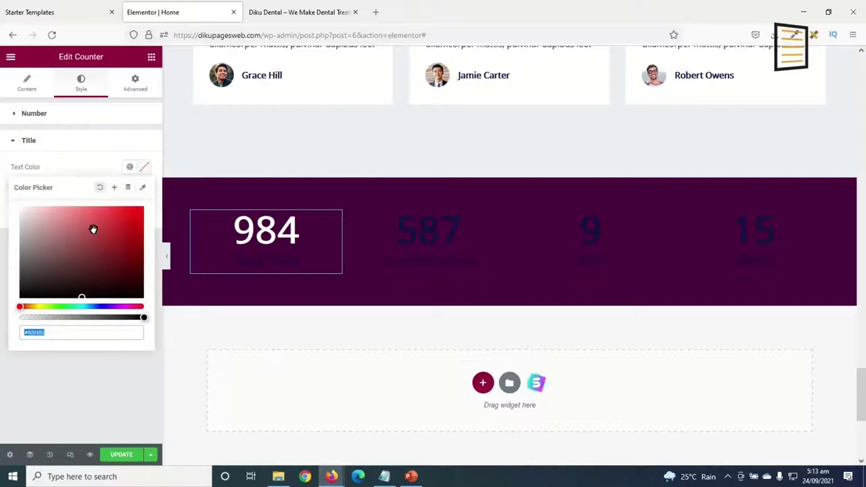
drag(91, 228, 1, 199)
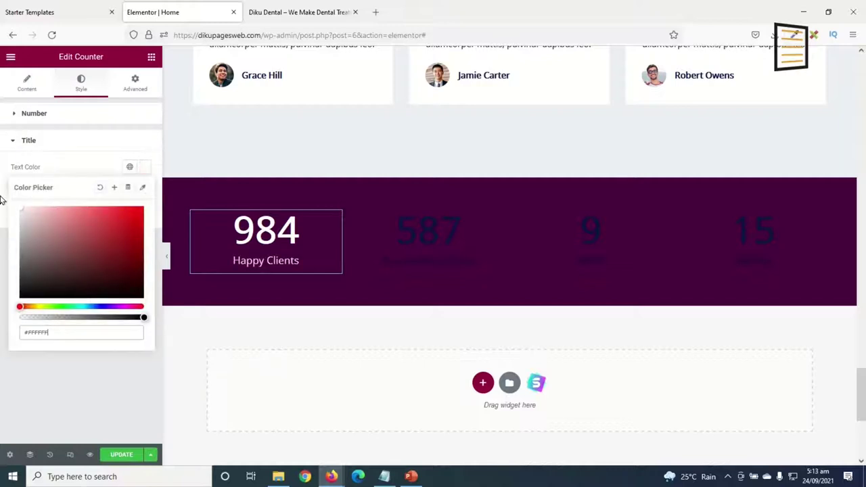
click(138, 167)
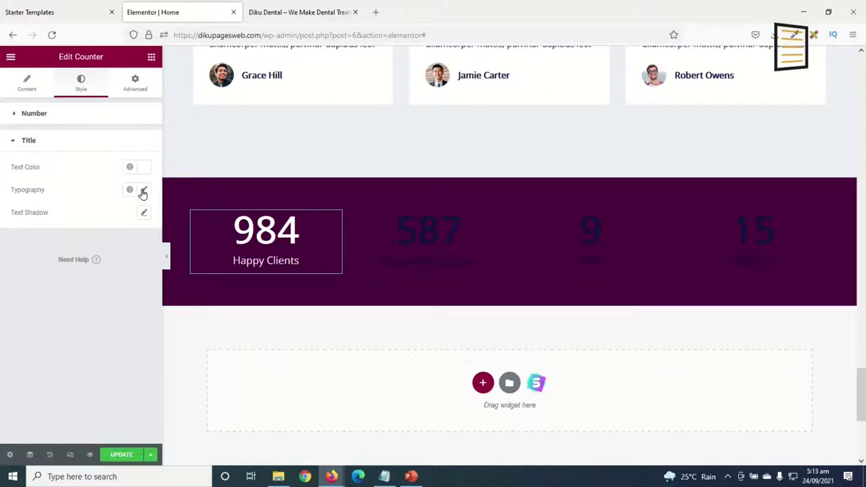
Look through the title Typography font families and close it without changes.
click(142, 191)
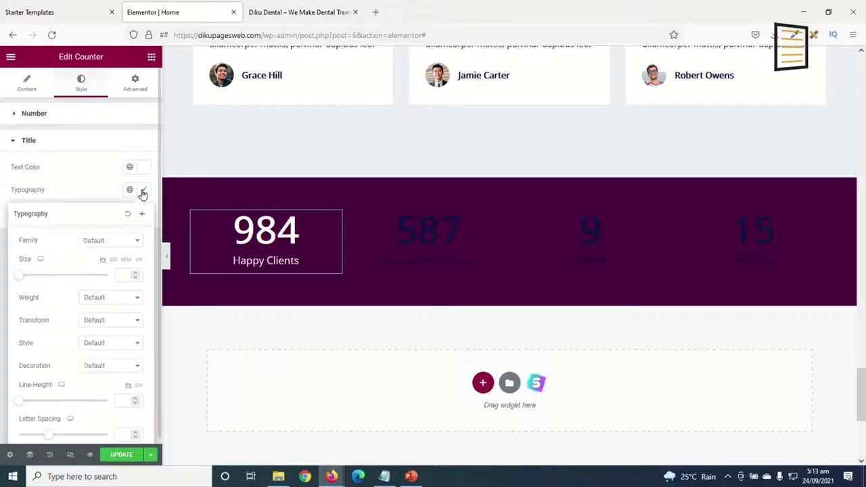
click(114, 241)
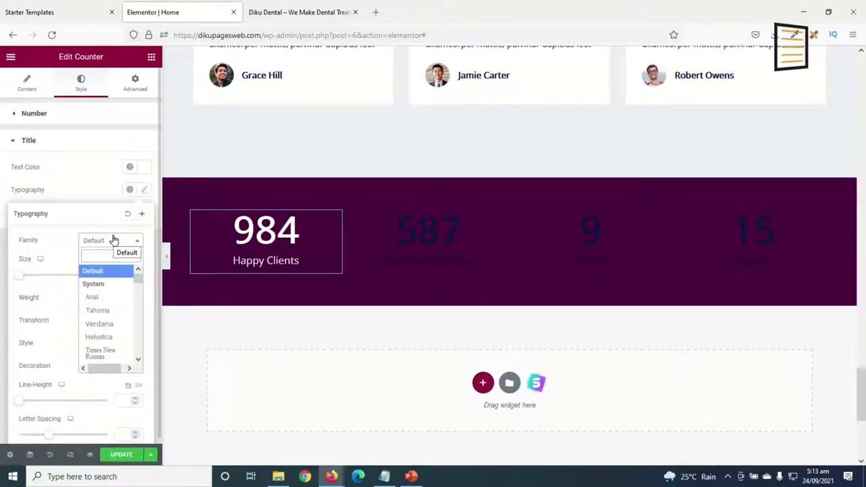
click(143, 191)
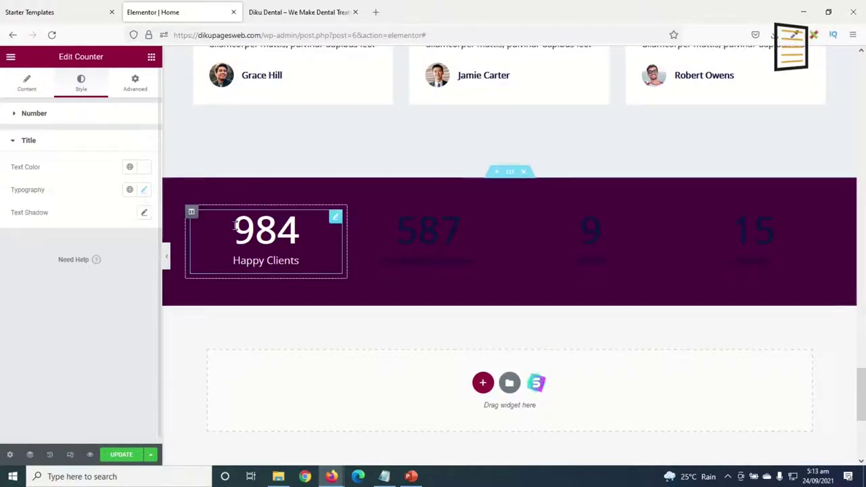
scroll(266, 99, up, 5)
scroll(266, 99, up, 15)
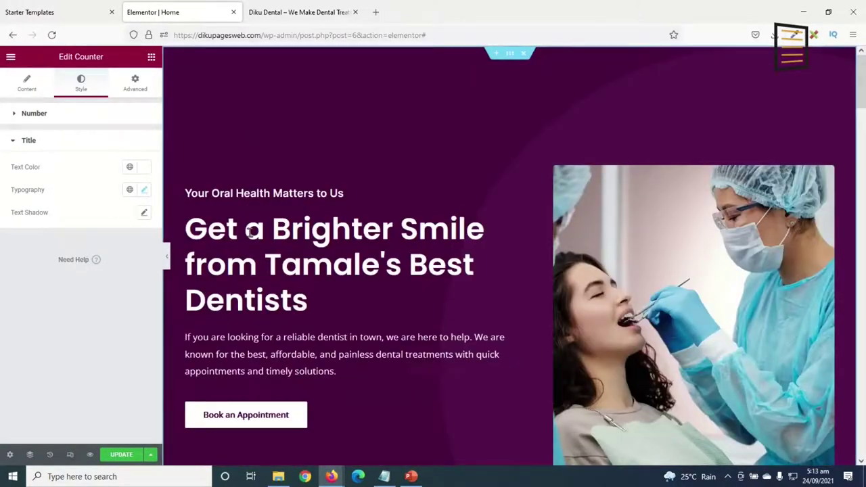
drag(863, 62, 862, 376)
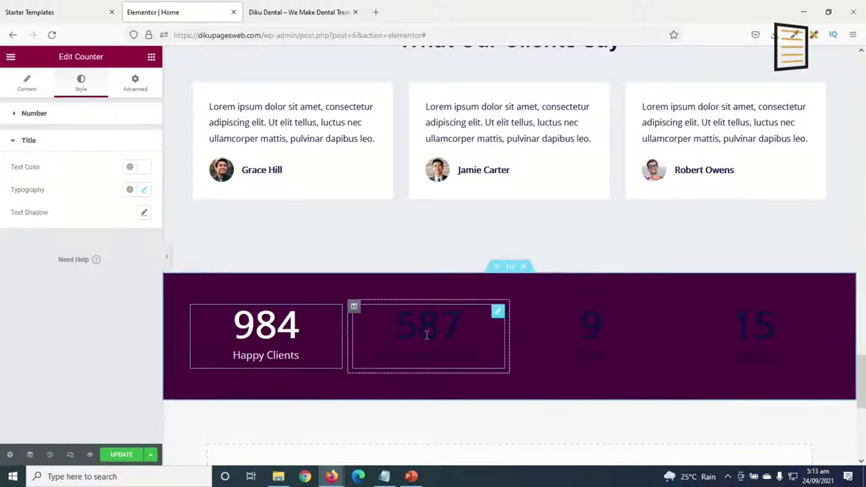
Copy the 984 counter and paste its style onto the 587, 9 and 15 counters.
right_click(283, 335)
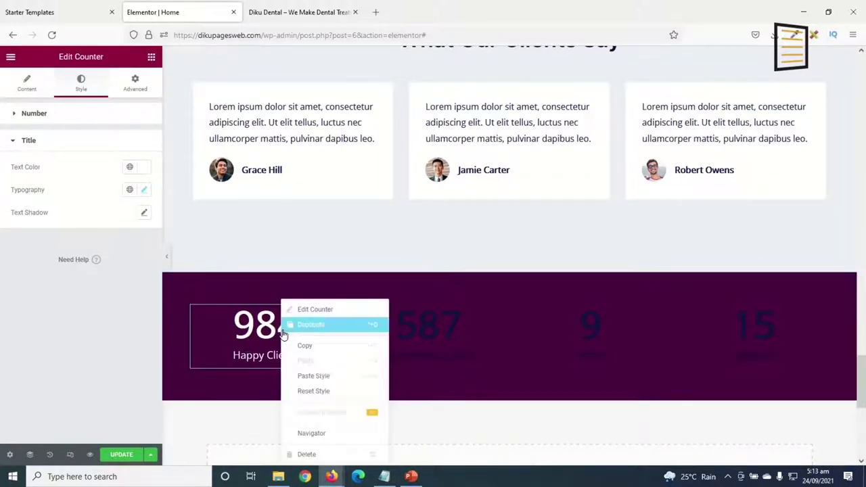
click(318, 346)
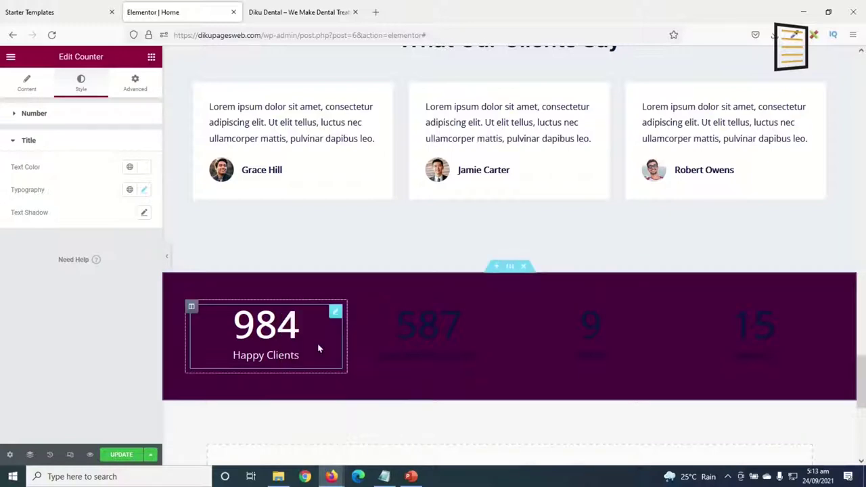
right_click(425, 333)
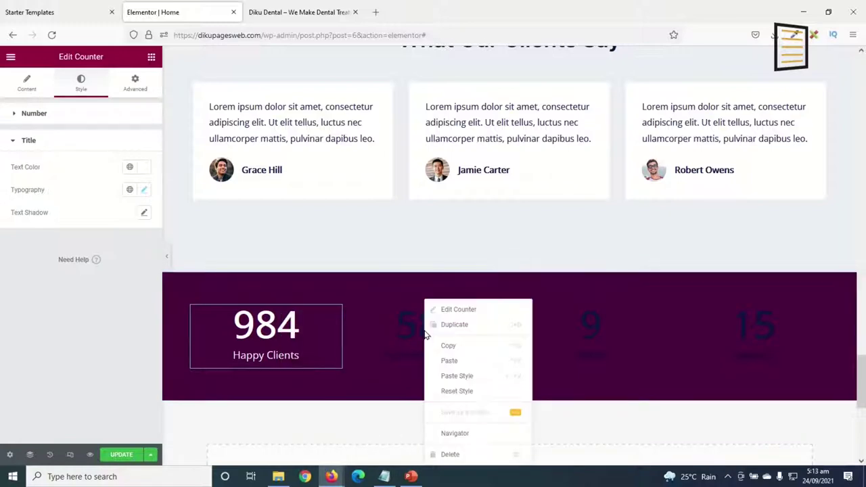
click(464, 379)
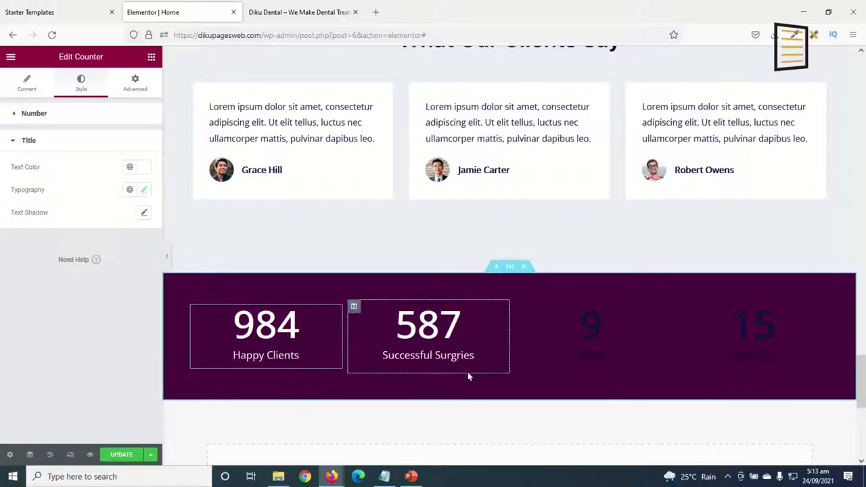
right_click(601, 302)
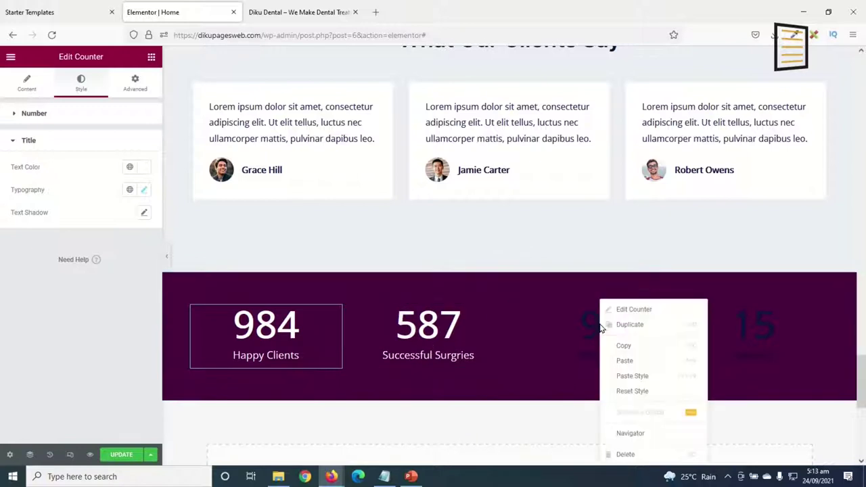
click(657, 376)
right_click(767, 329)
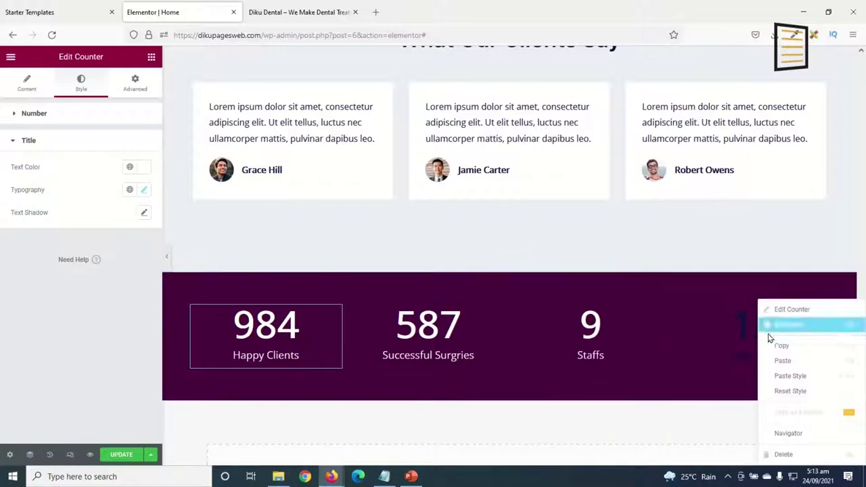
click(798, 376)
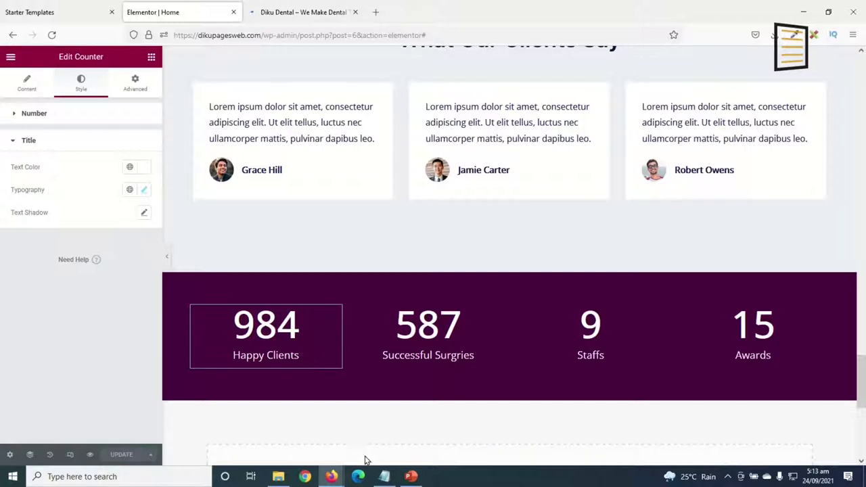
click(302, 12)
Scroll through the live homepage's counter band, then go to the About Us page.
scroll(546, 263, down, 5)
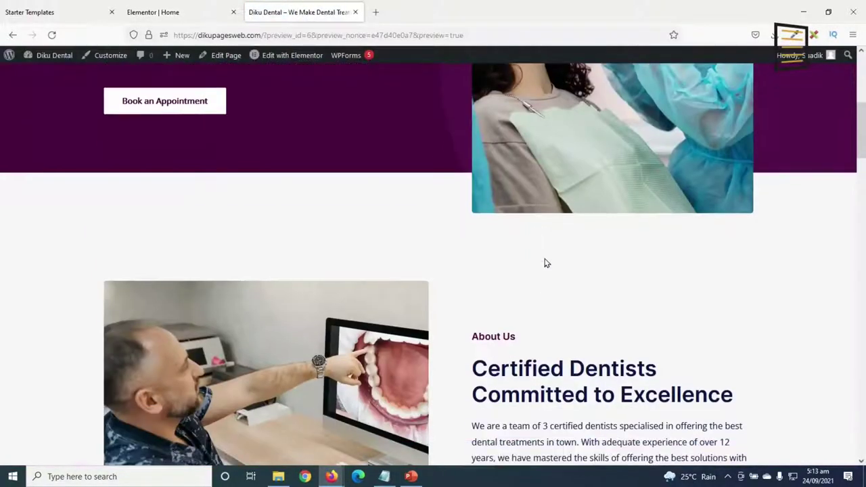
scroll(546, 263, down, 10)
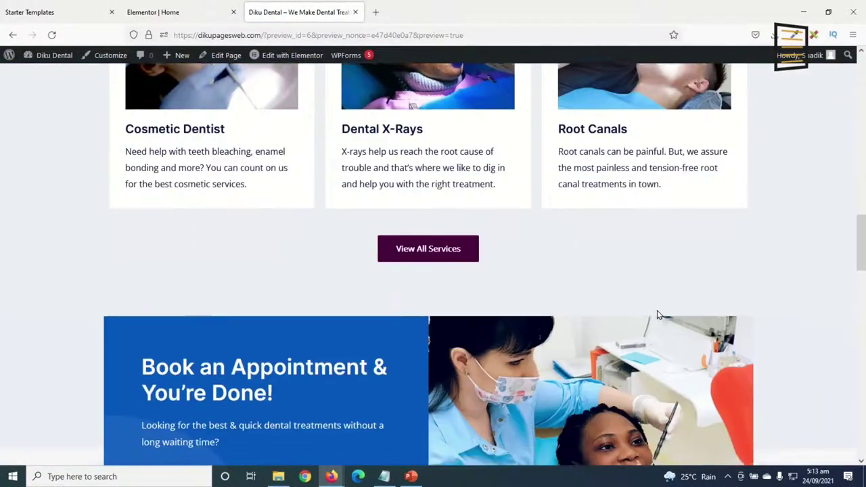
scroll(659, 315, down, 15)
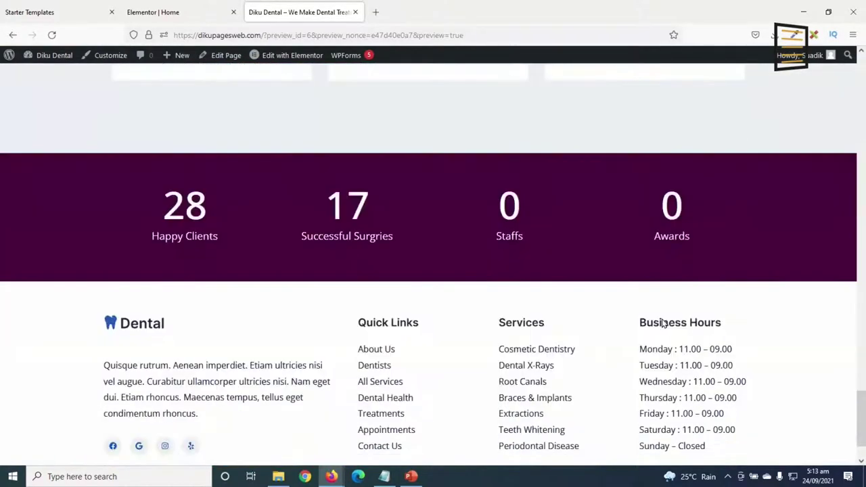
scroll(660, 321, down, 2)
scroll(649, 325, up, 5)
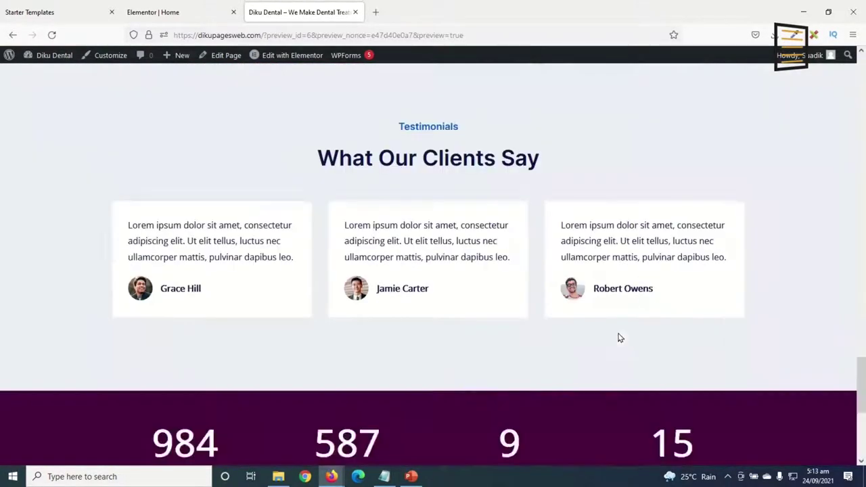
scroll(620, 334, up, 10)
scroll(435, 271, down, 4)
scroll(652, 346, up, 6)
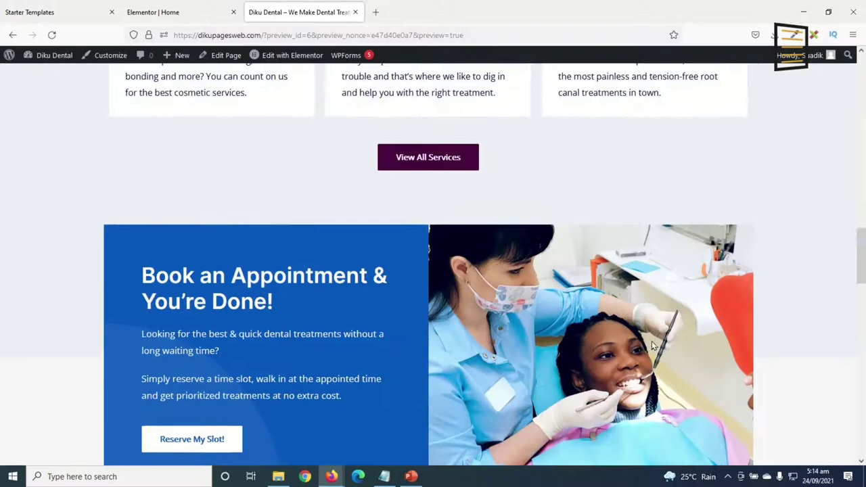
scroll(432, 275, up, 5)
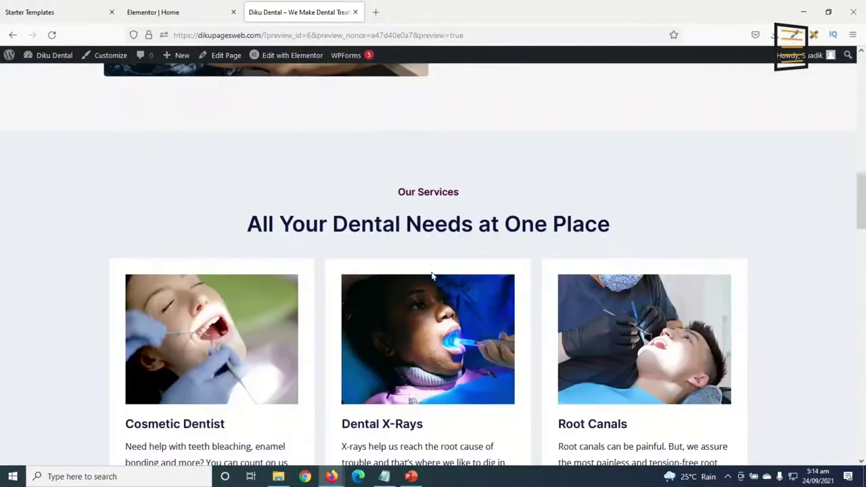
scroll(470, 325, up, 2)
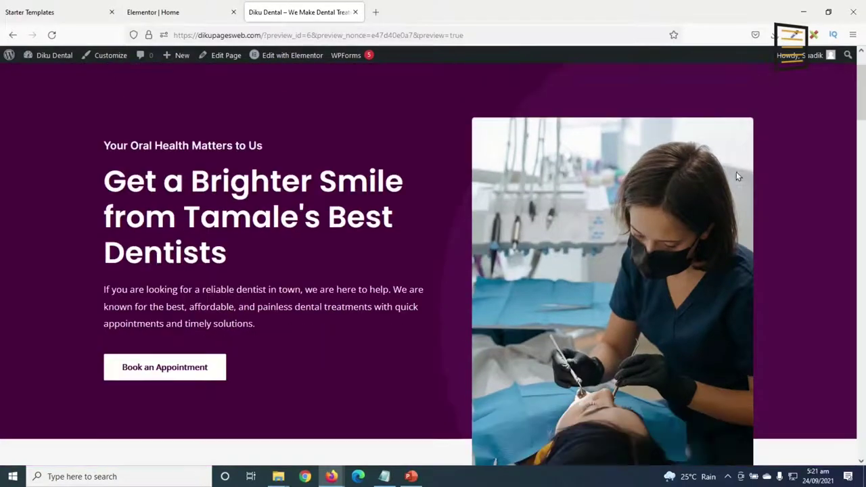
scroll(736, 172, down, 5)
scroll(731, 177, up, 2)
scroll(731, 183, down, 9)
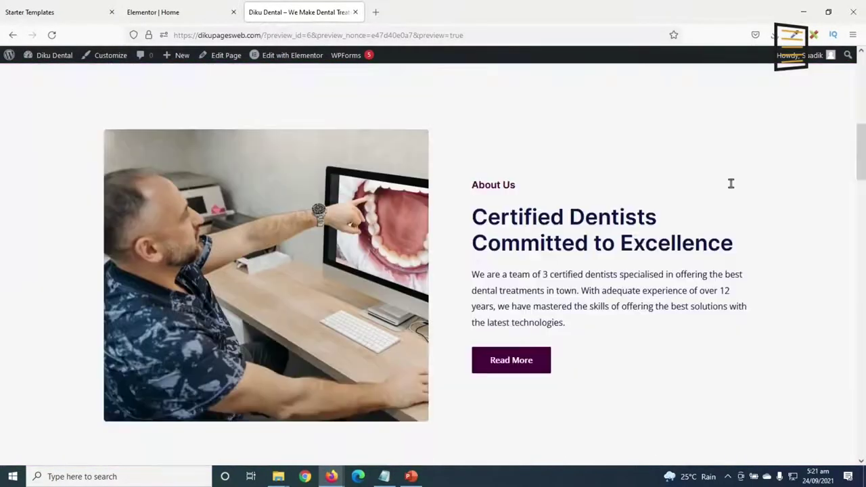
scroll(729, 196, down, 16)
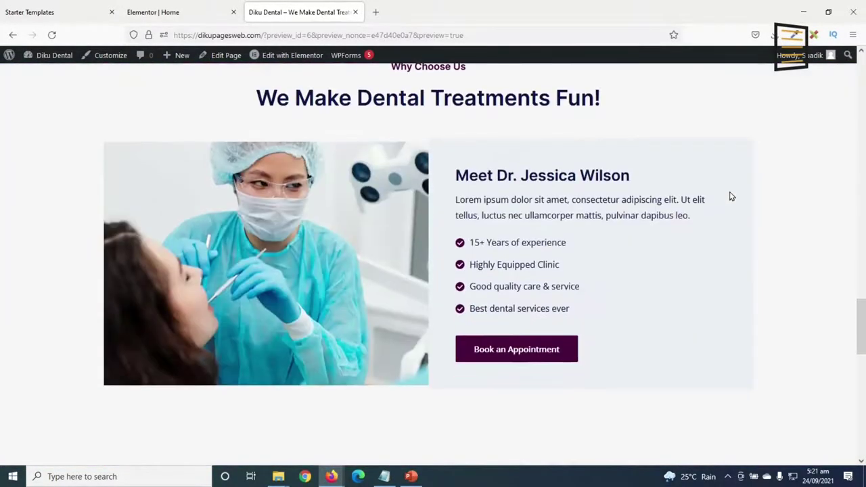
scroll(730, 194, down, 5)
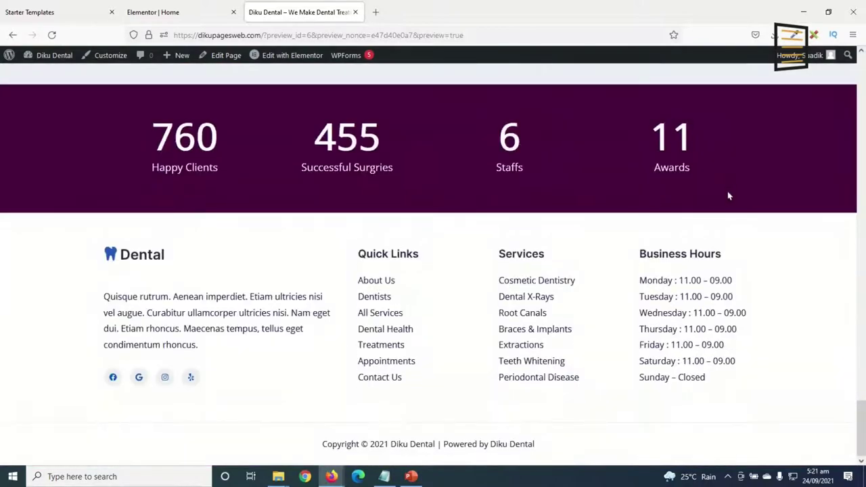
scroll(763, 285, up, 12)
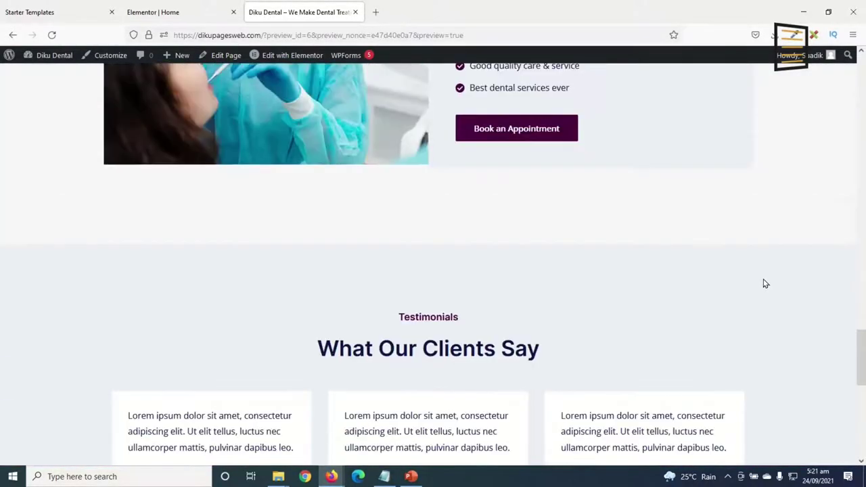
scroll(769, 280, up, 8)
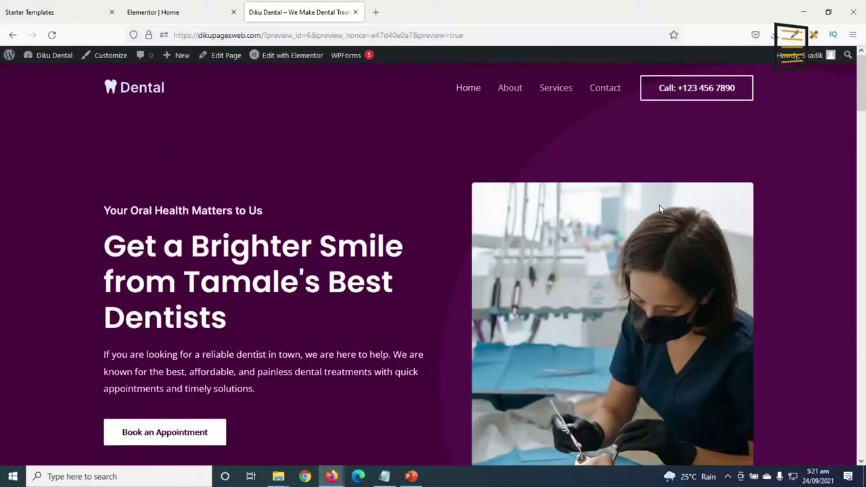
click(512, 90)
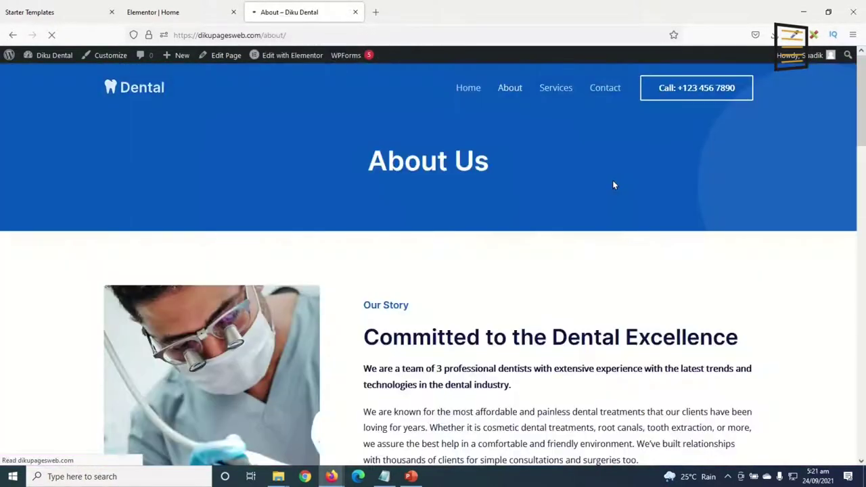
Open the About page in the Elementor editor in its own tab.
click(292, 54)
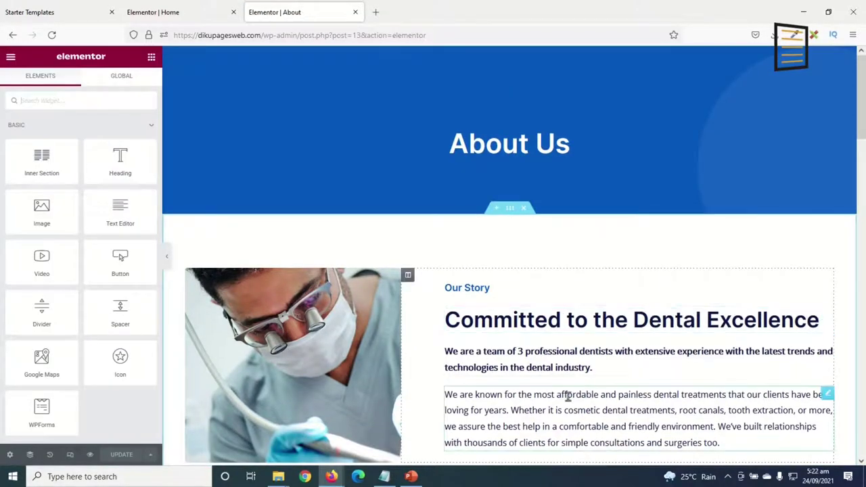
click(195, 20)
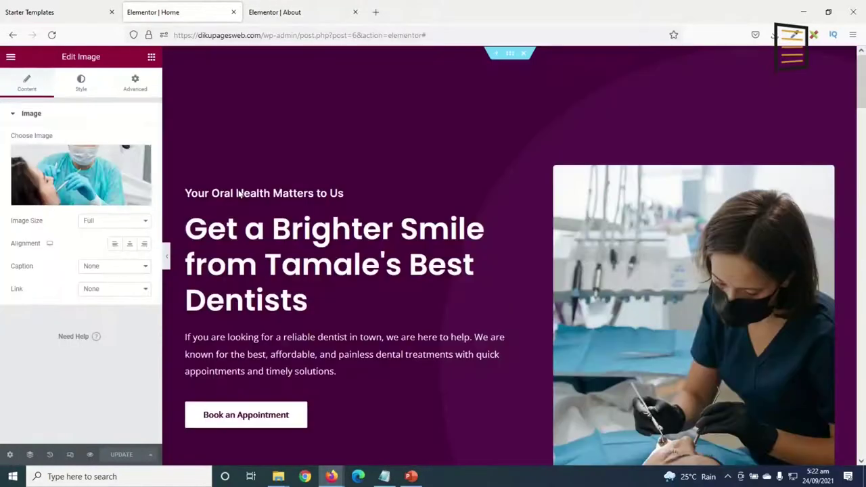
click(281, 13)
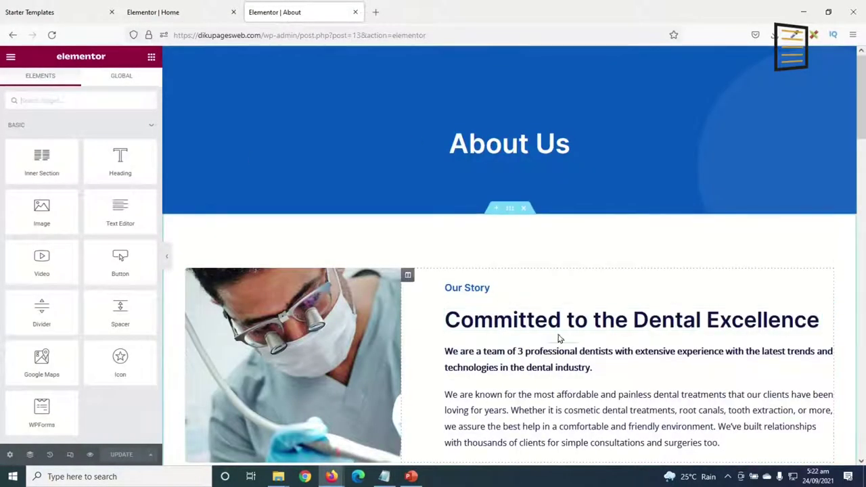
scroll(564, 338, down, 3)
scroll(561, 324, up, 3)
Copy the Why Choose Us heading from the Home page editor and return to About.
click(158, 11)
scroll(474, 338, down, 15)
scroll(489, 425, down, 4)
scroll(467, 391, up, 4)
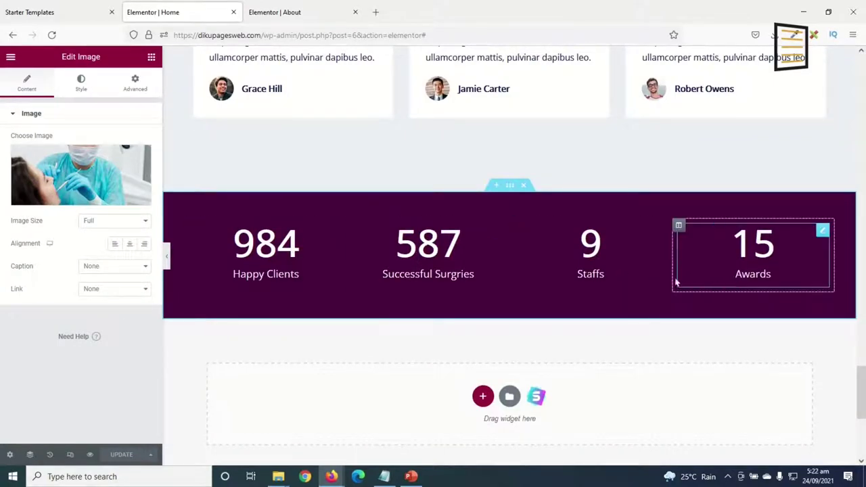
scroll(390, 341, up, 5)
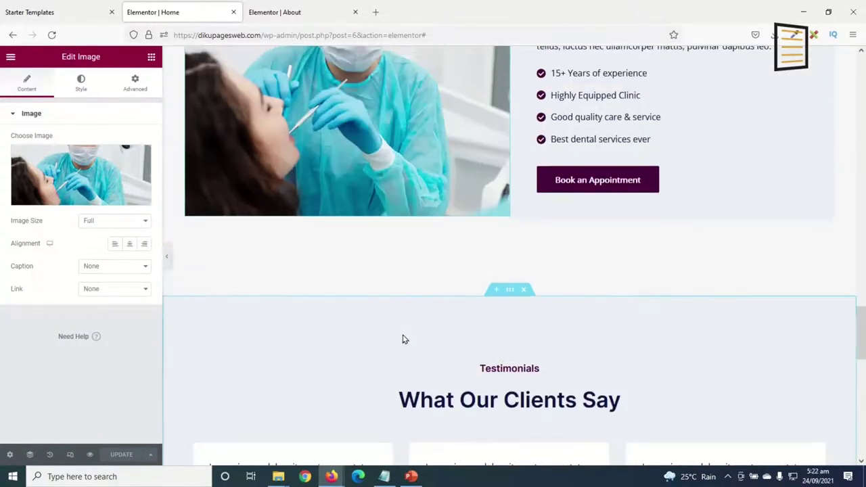
scroll(404, 338, down, 3)
scroll(432, 335, up, 5)
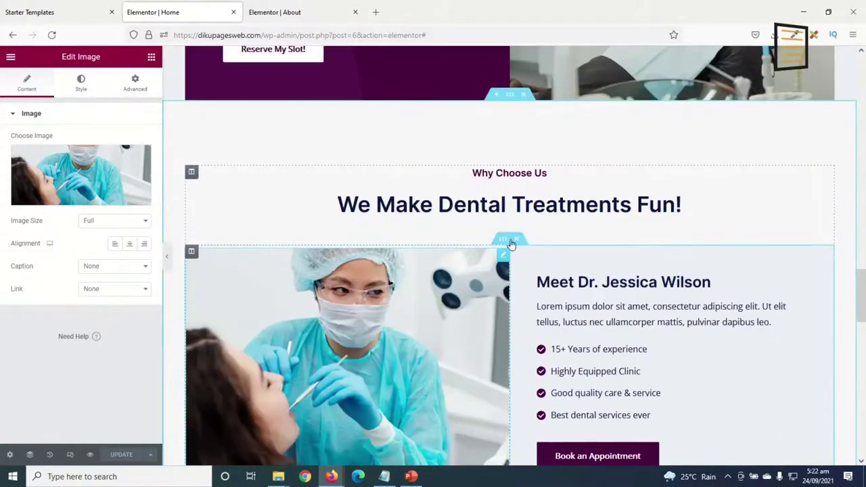
right_click(507, 173)
click(556, 222)
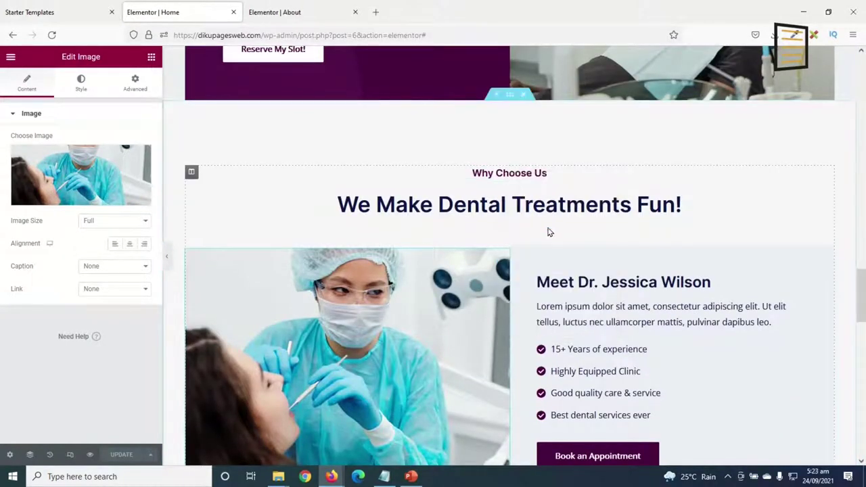
click(289, 25)
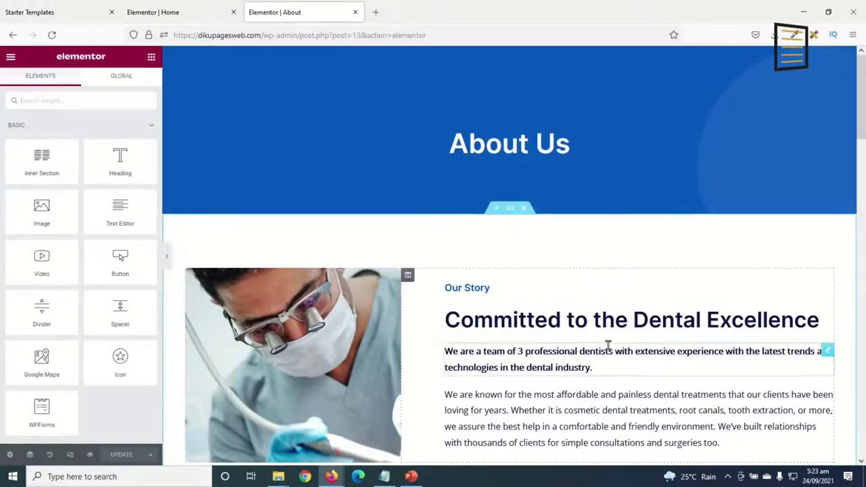
Paste the copied heading style onto the Our Values and Testimonials headings.
scroll(592, 355, down, 5)
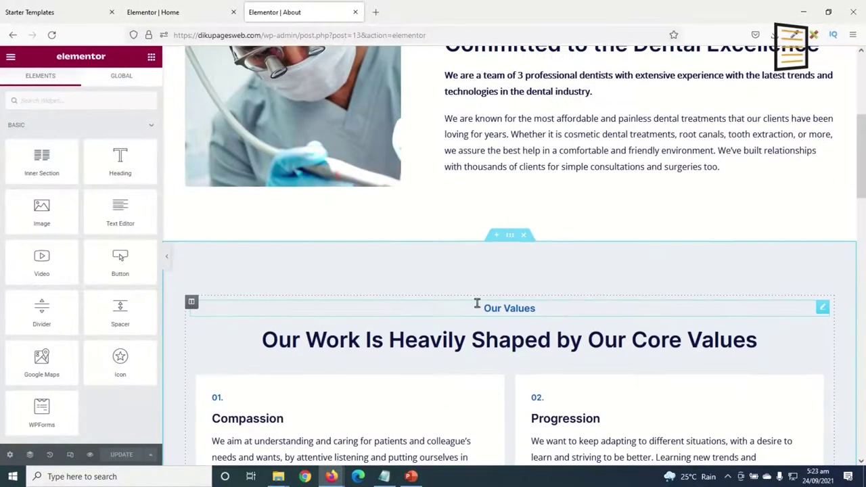
right_click(500, 304)
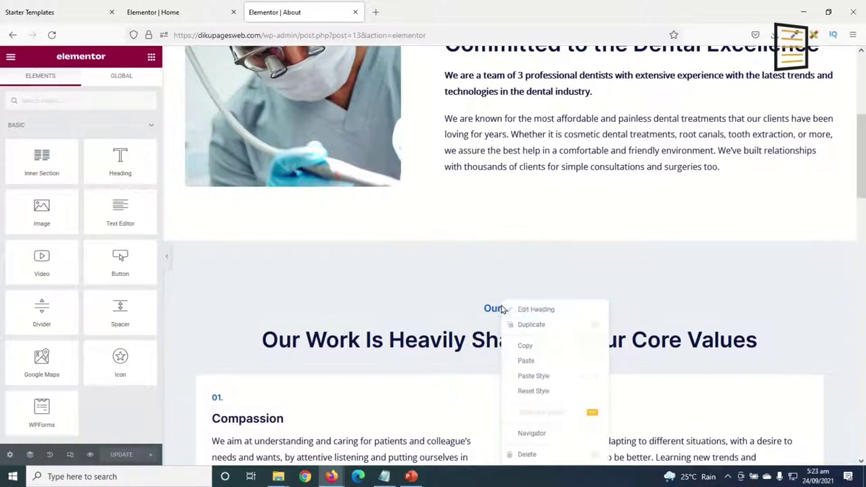
click(548, 382)
scroll(539, 340, down, 5)
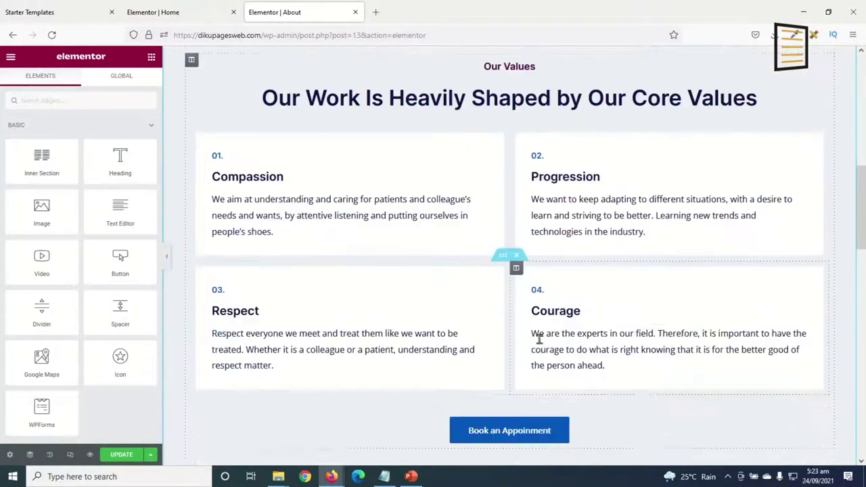
scroll(540, 351, down, 5)
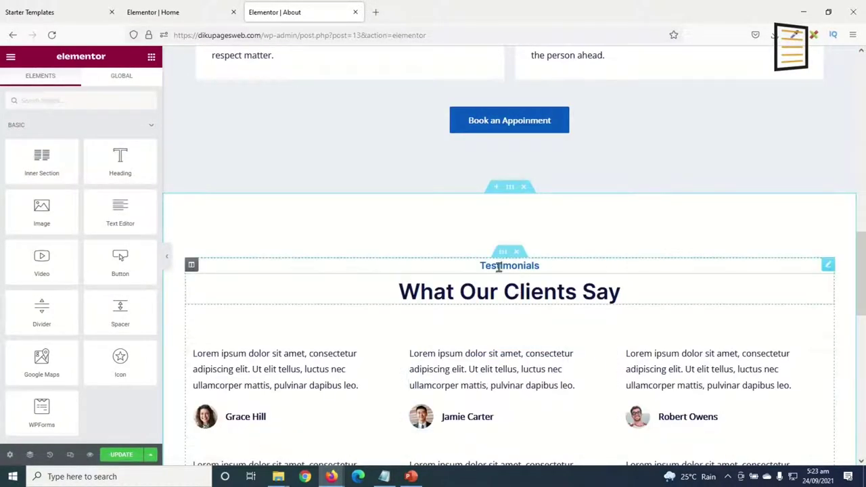
right_click(498, 266)
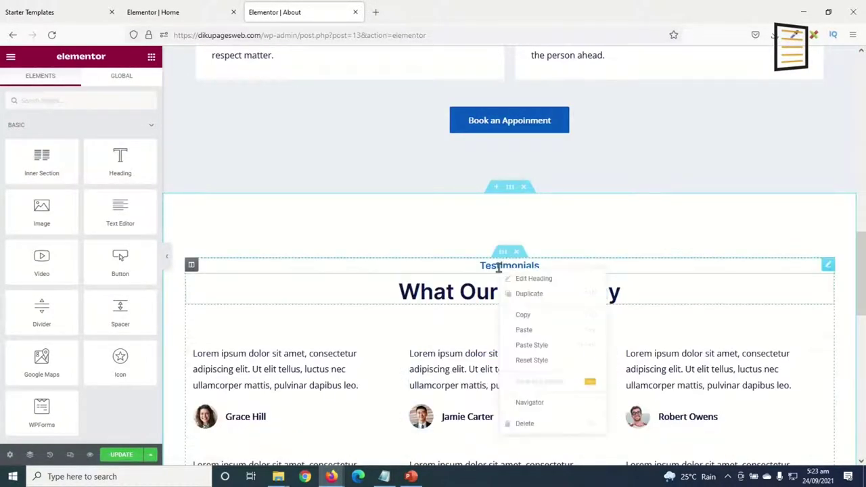
click(539, 346)
Delete the blue Call Today contact section from the About page.
scroll(537, 345, down, 10)
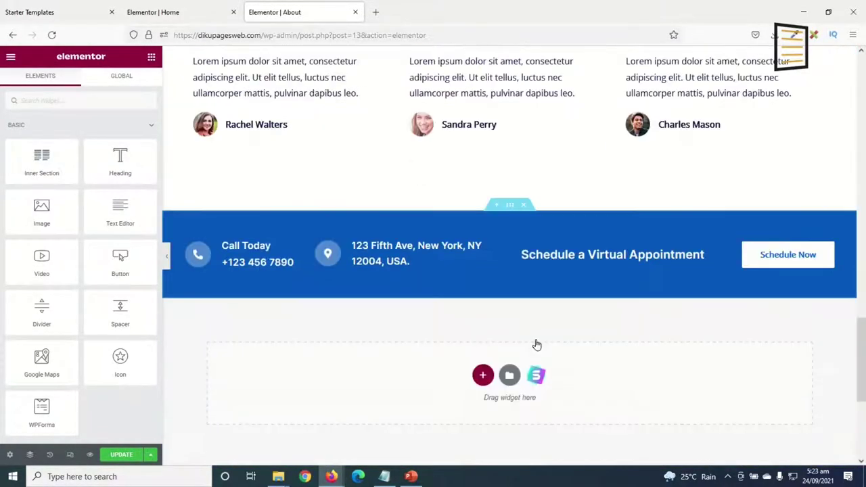
scroll(534, 339, down, 2)
scroll(535, 339, up, 4)
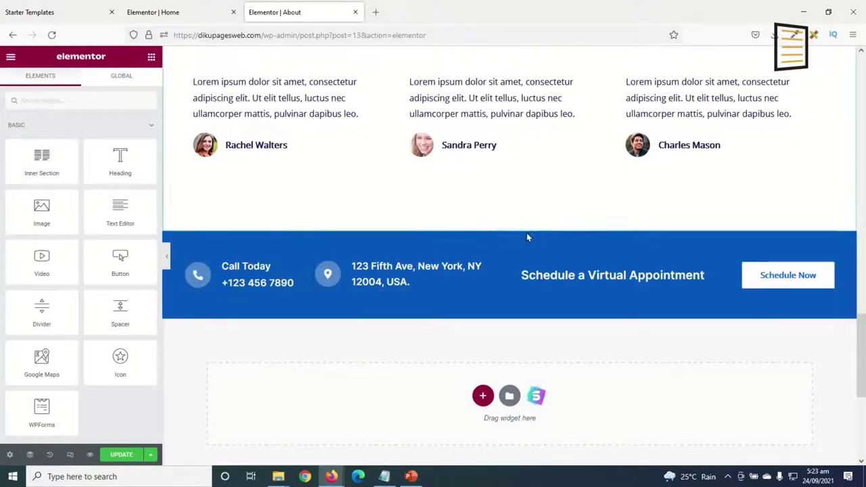
click(525, 227)
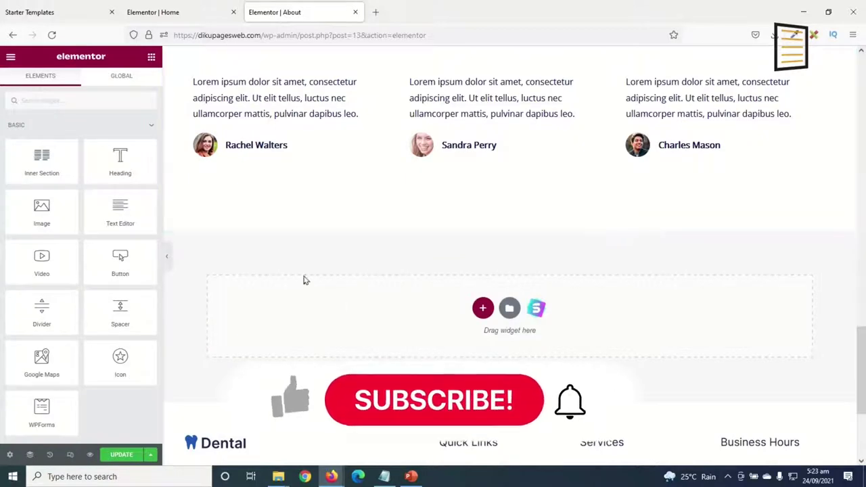
In the Home page editor, bring up the purple counter section's context menu.
click(159, 10)
scroll(483, 344, down, 12)
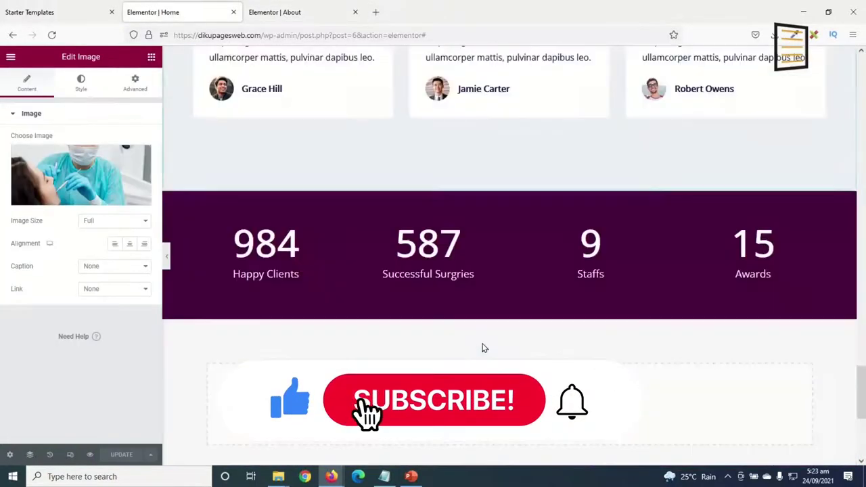
scroll(490, 246, up, 3)
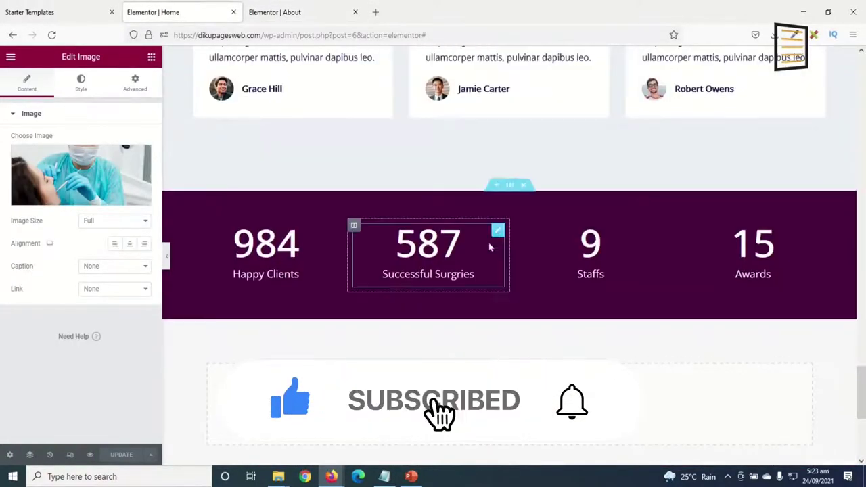
right_click(510, 192)
Copy the purple counter section and paste it into the About page's empty drop area.
click(537, 234)
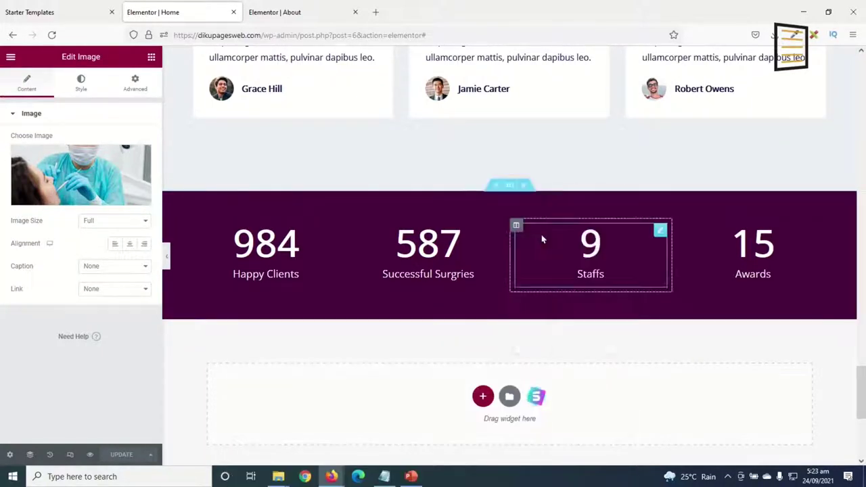
click(289, 16)
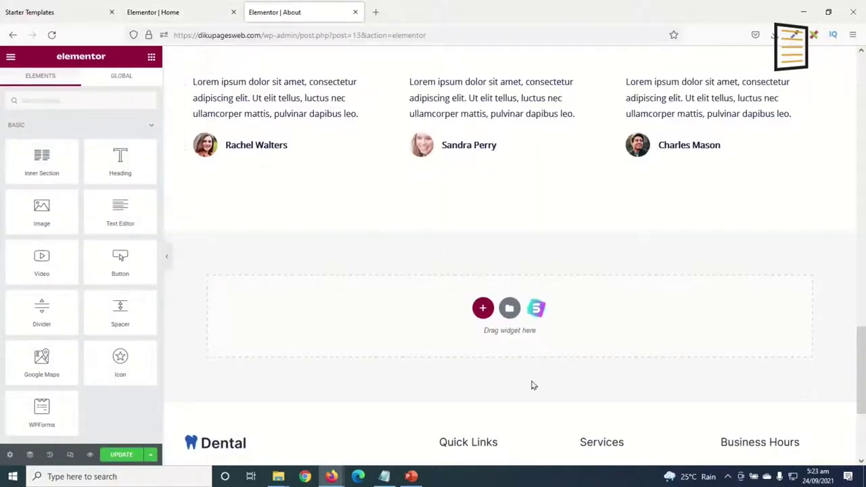
right_click(627, 318)
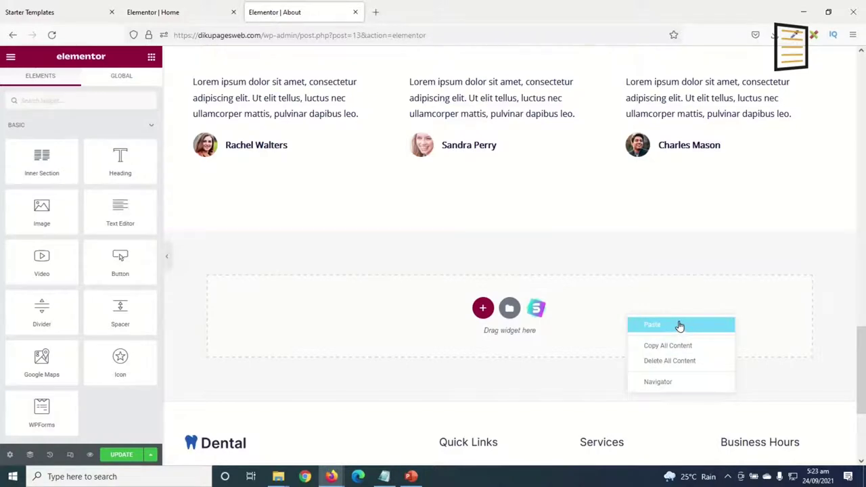
click(679, 326)
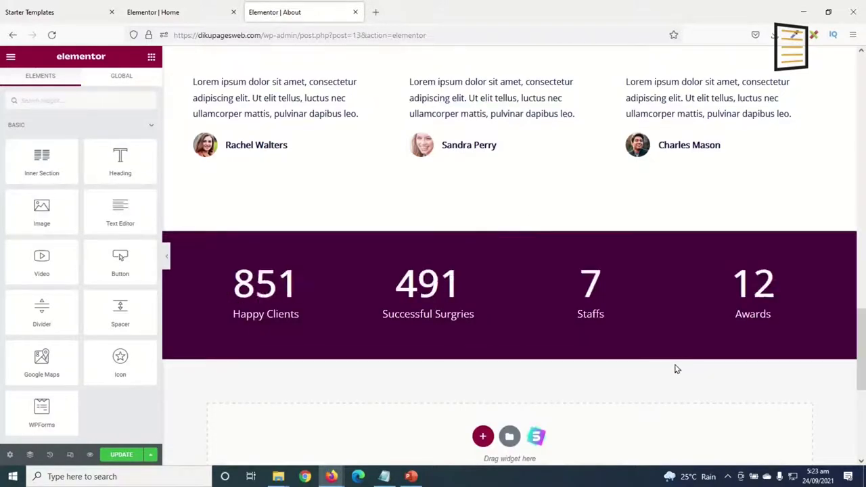
Scroll up and down the About page to review the pasted counter band below Testimonials.
scroll(606, 393, up, 15)
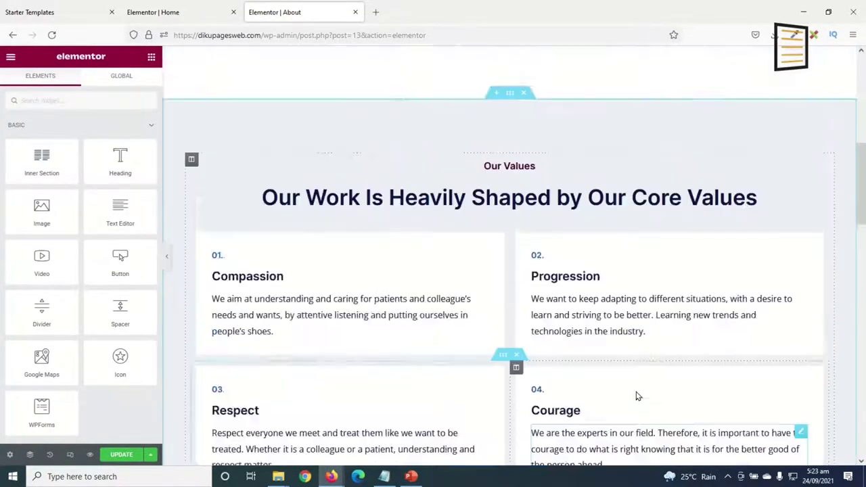
scroll(610, 406, down, 8)
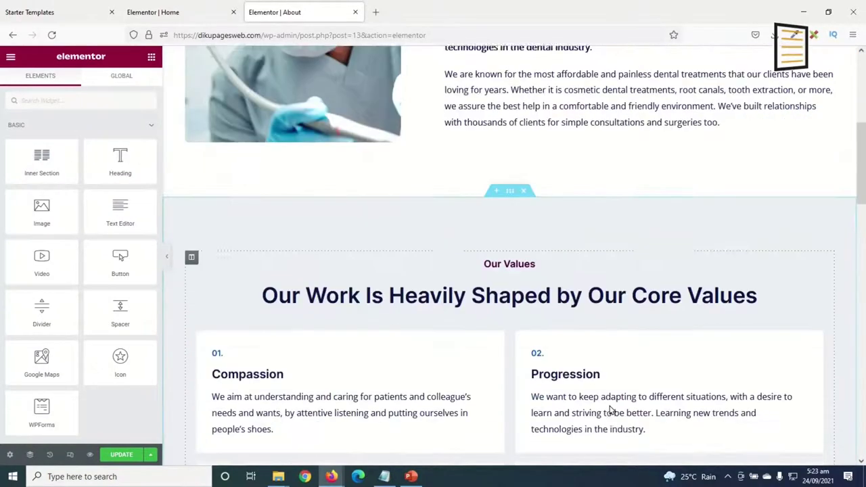
scroll(611, 399, up, 6)
scroll(539, 303, up, 3)
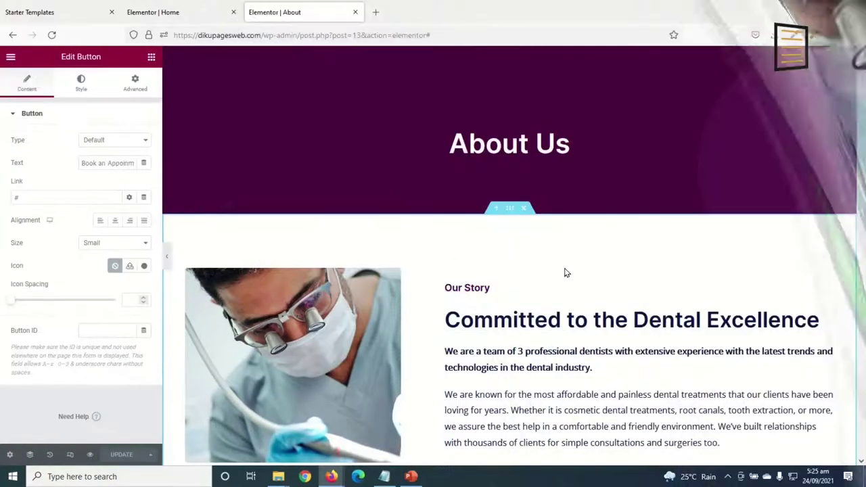
scroll(538, 230, down, 5)
scroll(545, 257, down, 15)
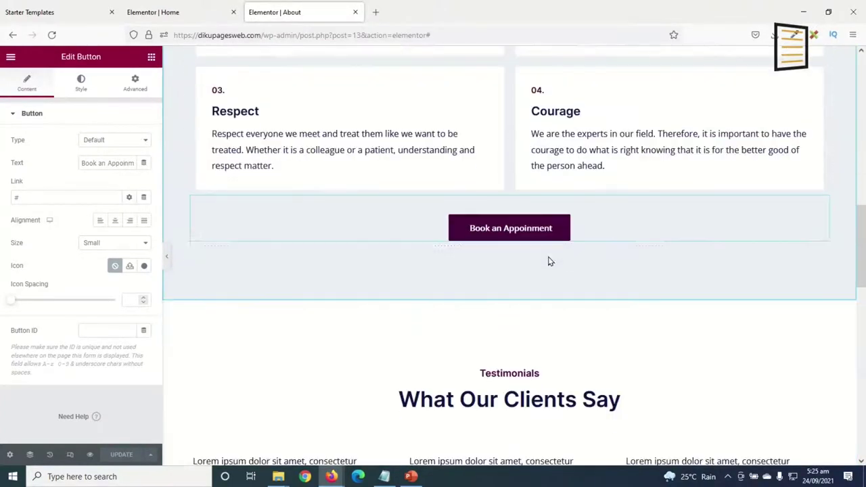
scroll(550, 284, up, 10)
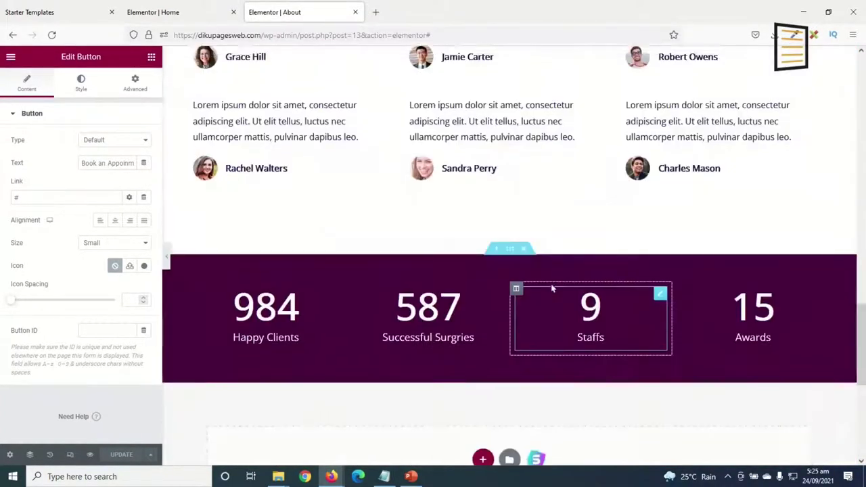
scroll(556, 287, down, 3)
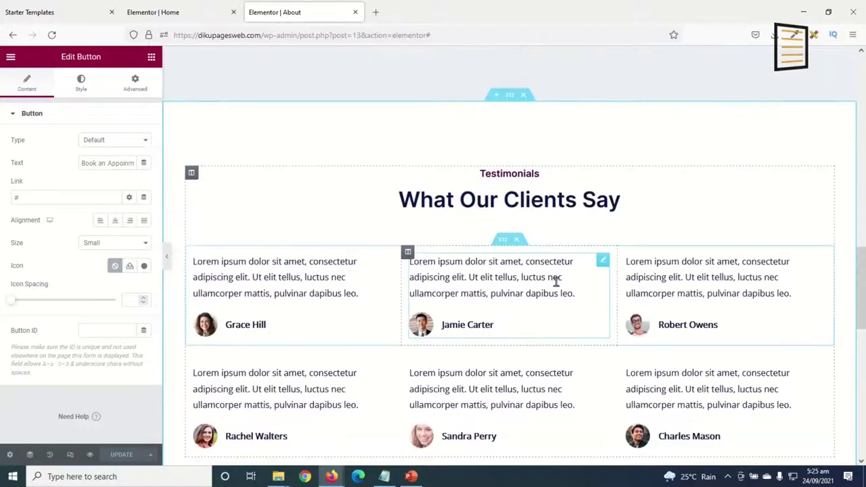
scroll(447, 379, down, 1)
scroll(450, 321, down, 1)
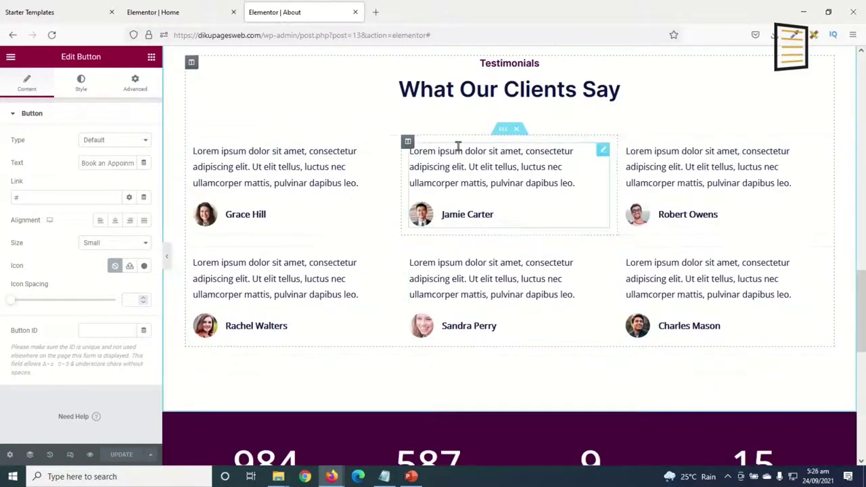
scroll(505, 207, up, 1)
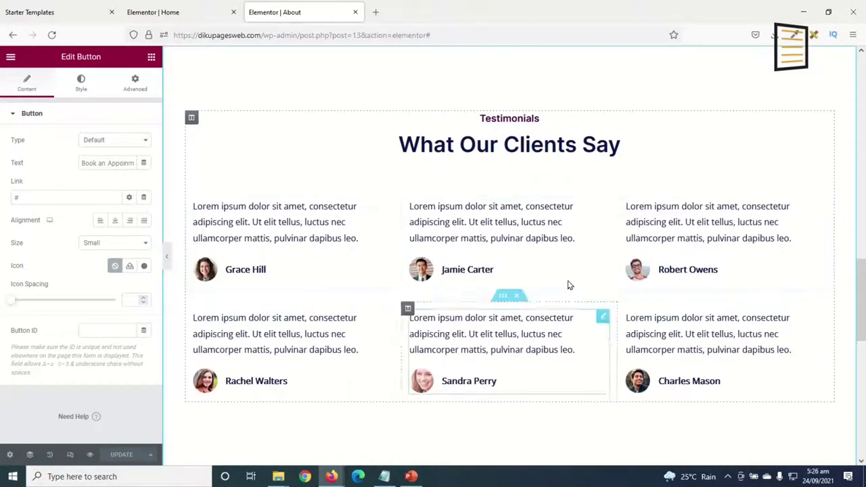
scroll(498, 268, up, 1)
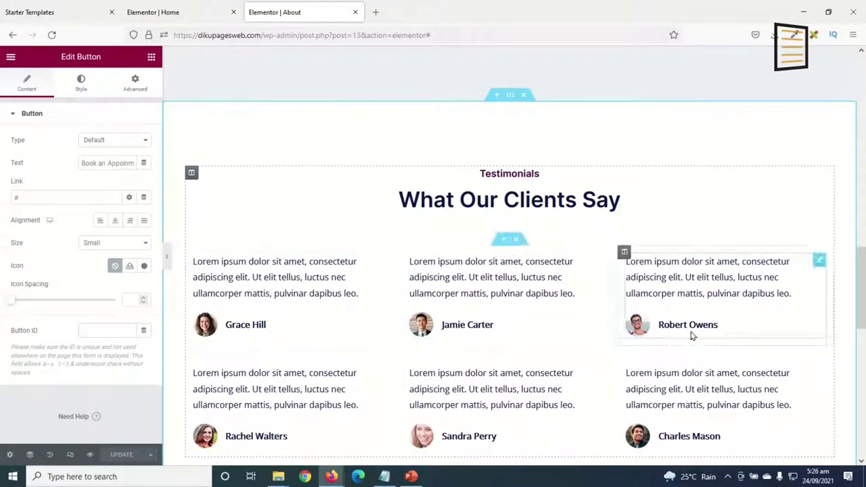
scroll(459, 290, down, 1)
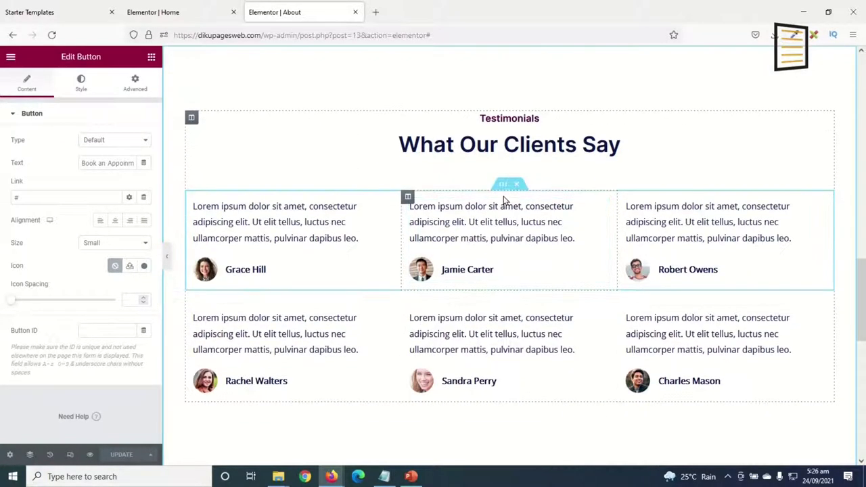
Delete the first, second and last testimonial widgets under What Our Clients Say.
click(518, 185)
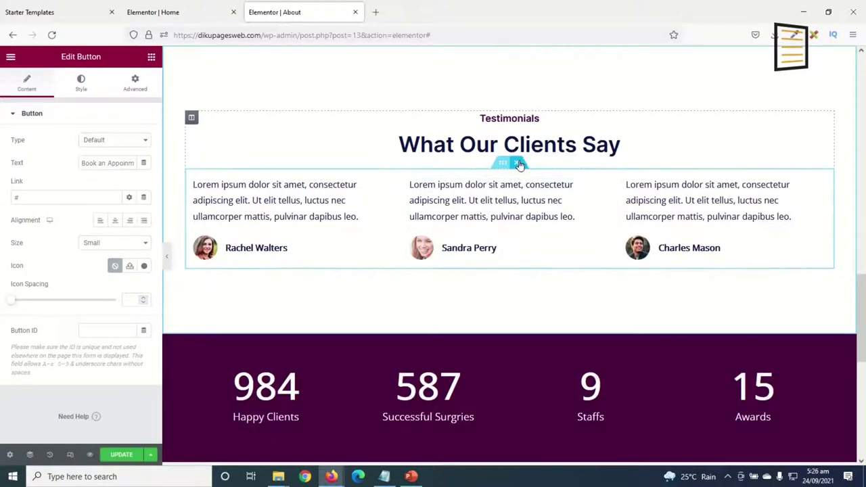
key(ctrl+h)
scroll(480, 247, up, 1)
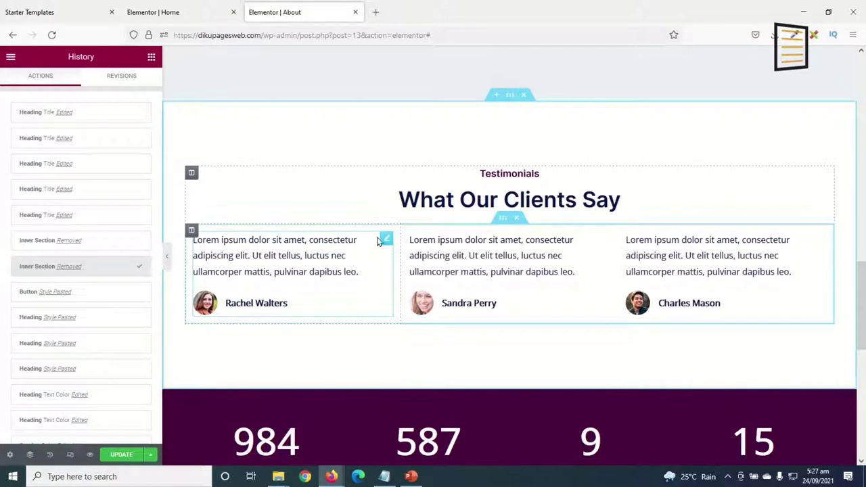
right_click(385, 241)
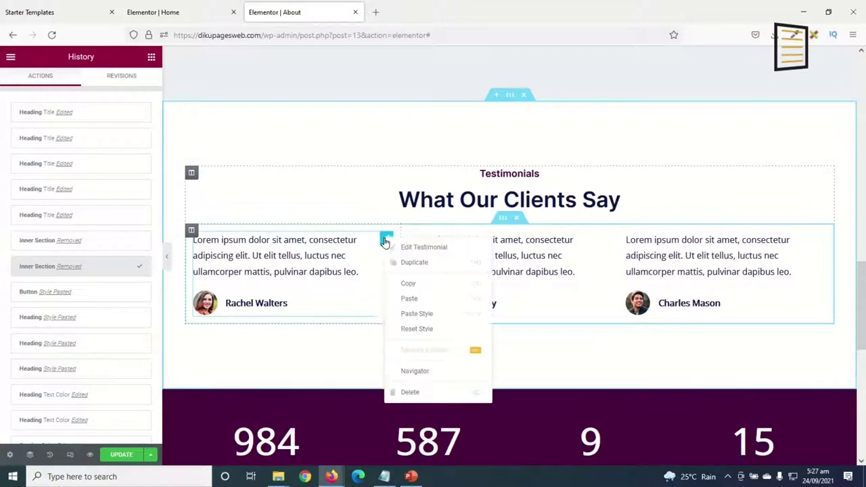
click(421, 394)
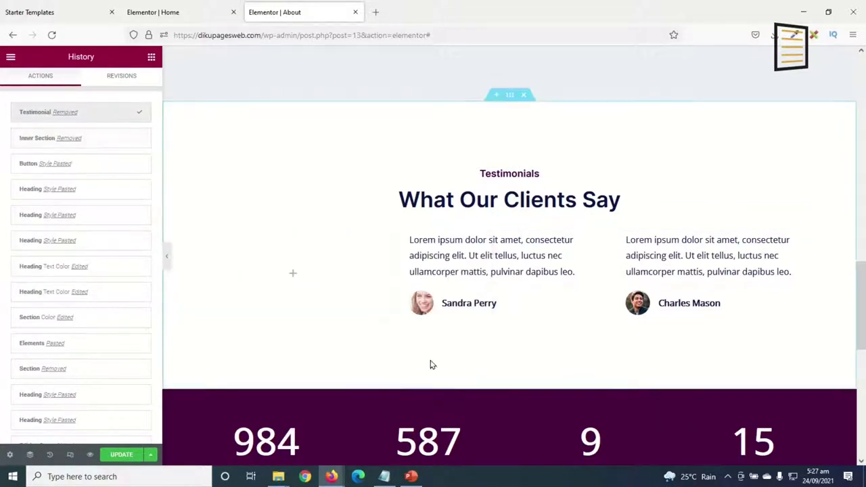
right_click(606, 244)
click(629, 395)
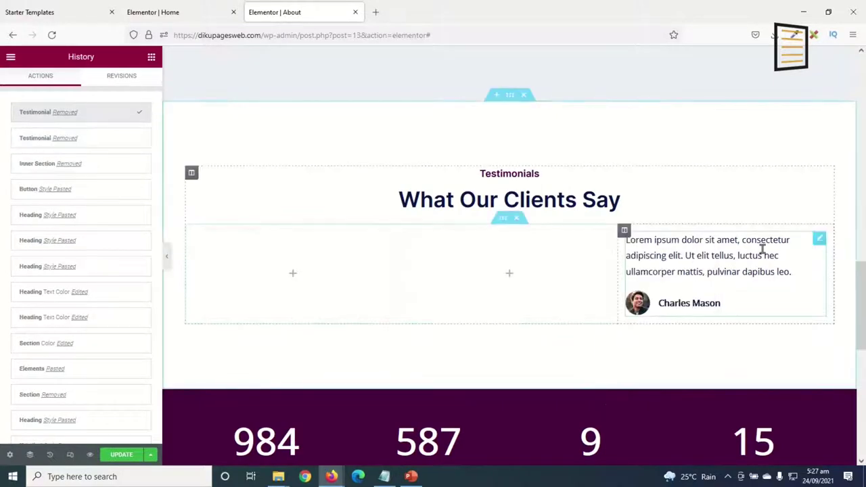
right_click(819, 239)
click(787, 395)
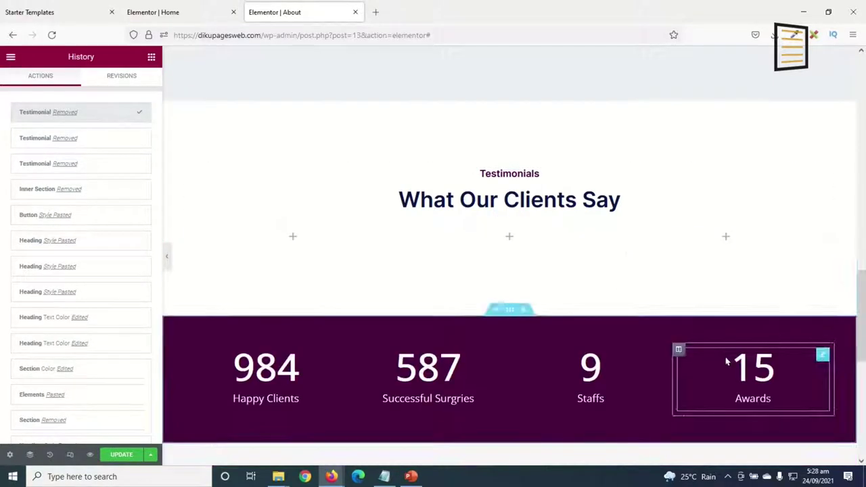
click(151, 58)
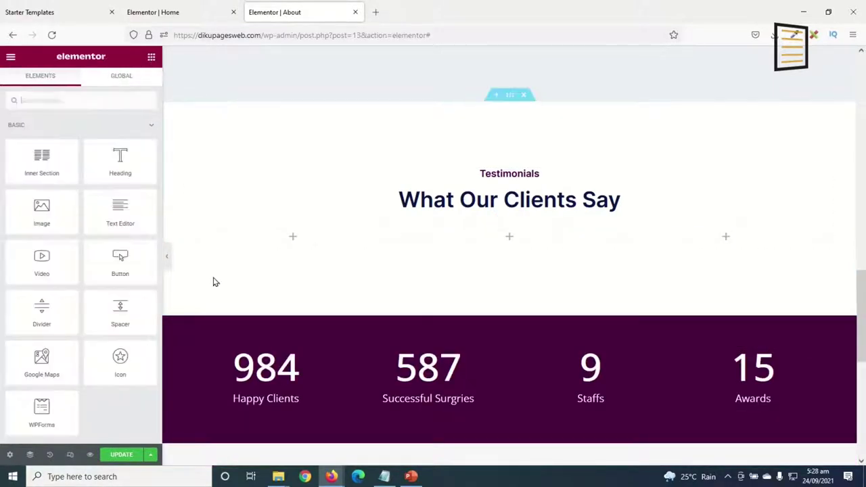
Drop an Image widget and a Heading widget beneath it into the first column.
drag(41, 210, 290, 243)
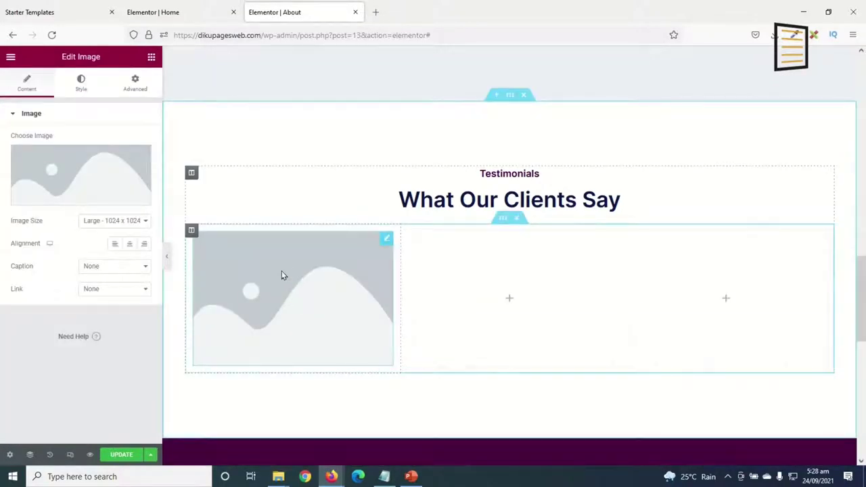
click(152, 59)
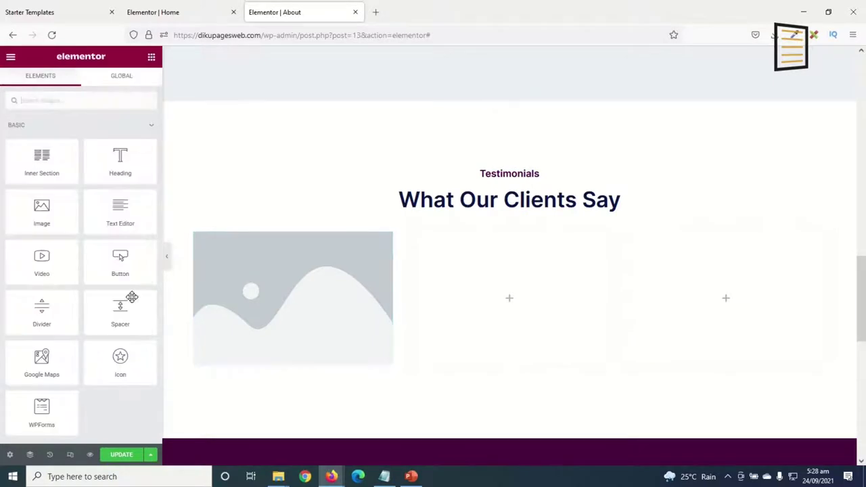
drag(120, 160, 265, 365)
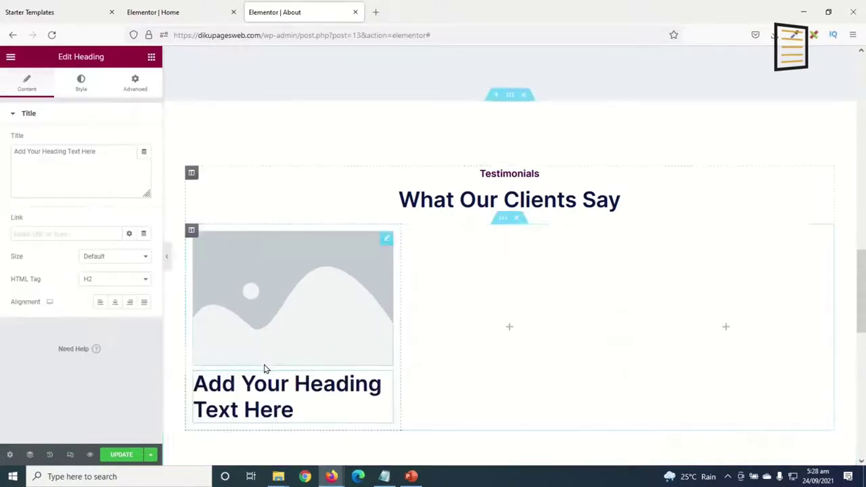
Upload staff-1.jpg and insert it as the image widget's picture.
click(294, 294)
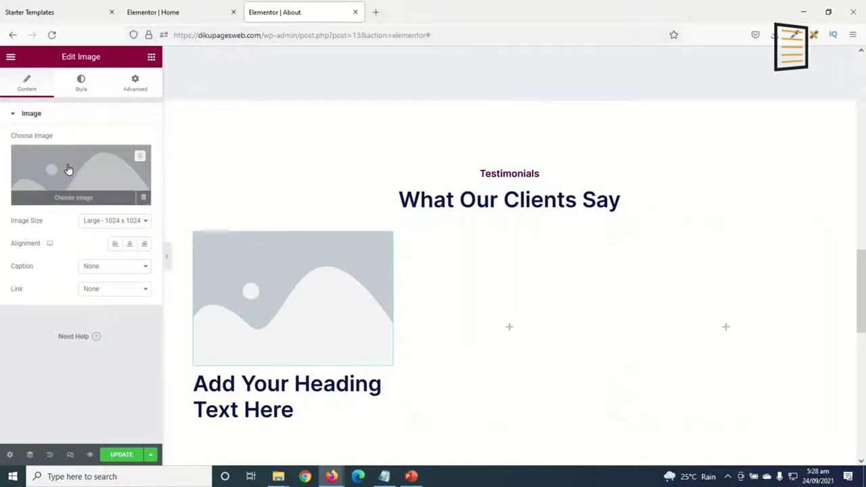
click(68, 169)
click(139, 99)
click(475, 261)
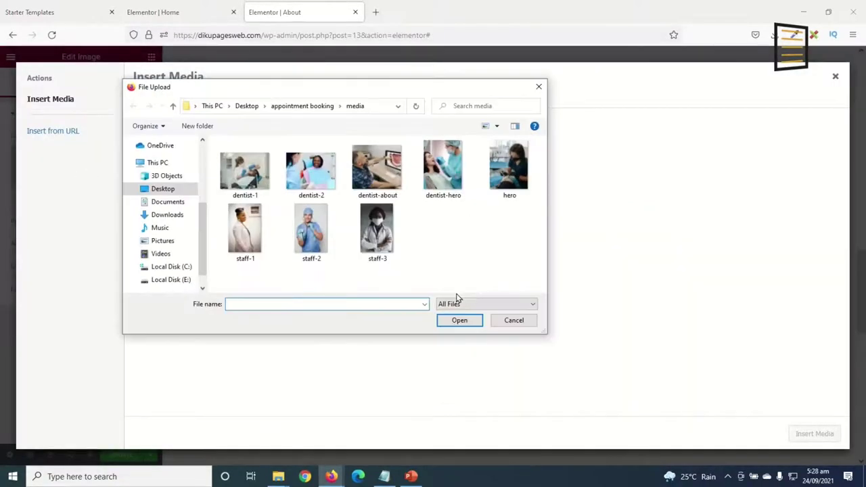
click(245, 231)
click(451, 323)
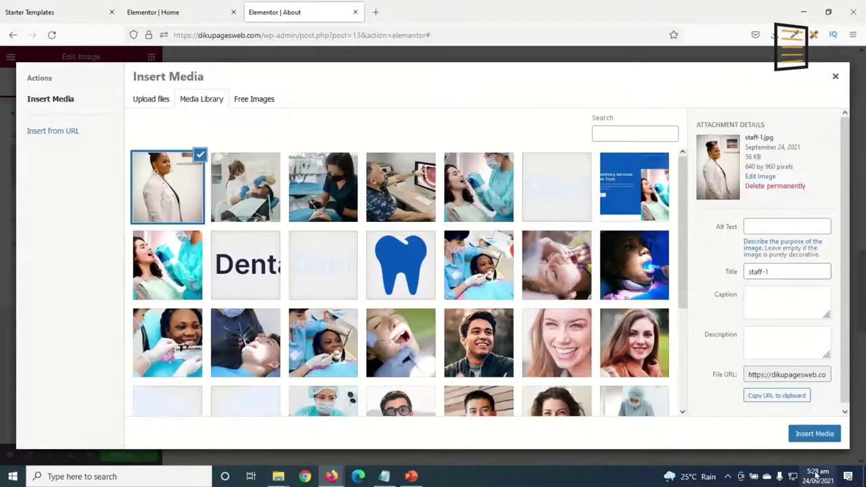
click(814, 433)
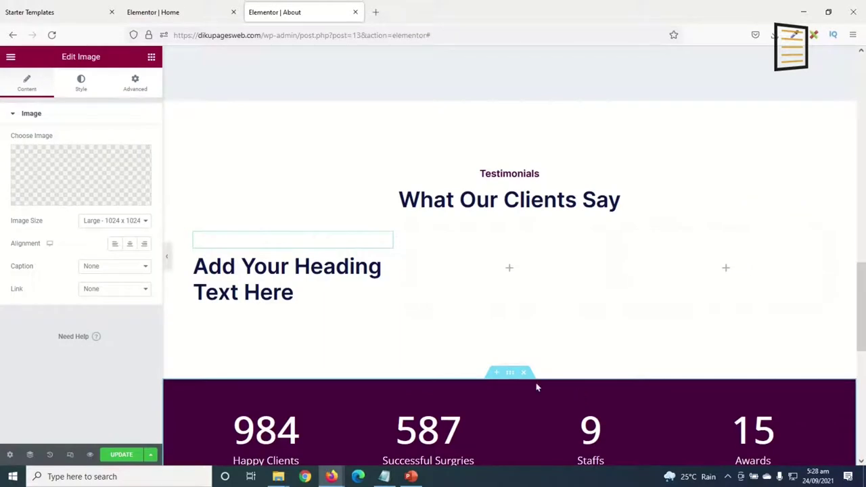
Replace the placeholder heading under the staff photo with the staff member's name.
scroll(419, 300, down, 5)
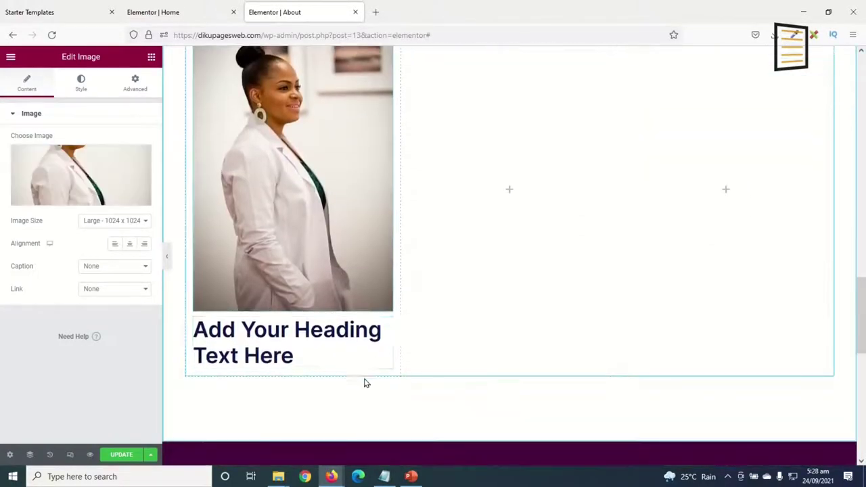
click(258, 346)
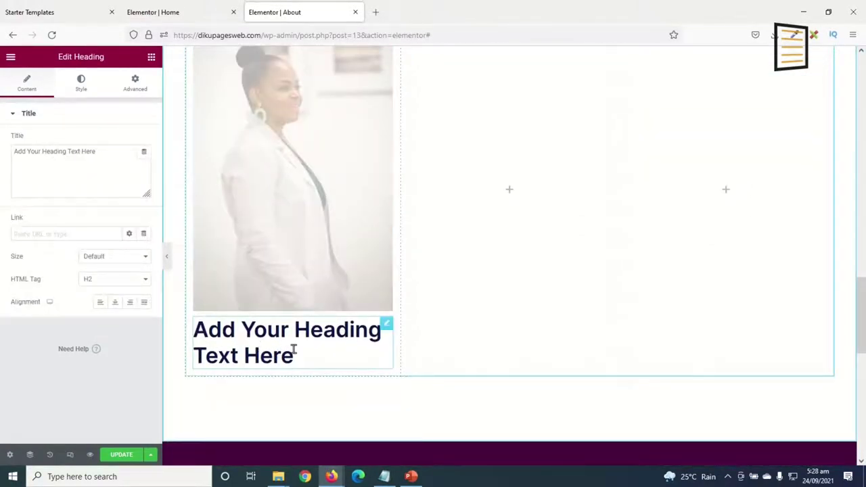
drag(88, 160, 2, 166)
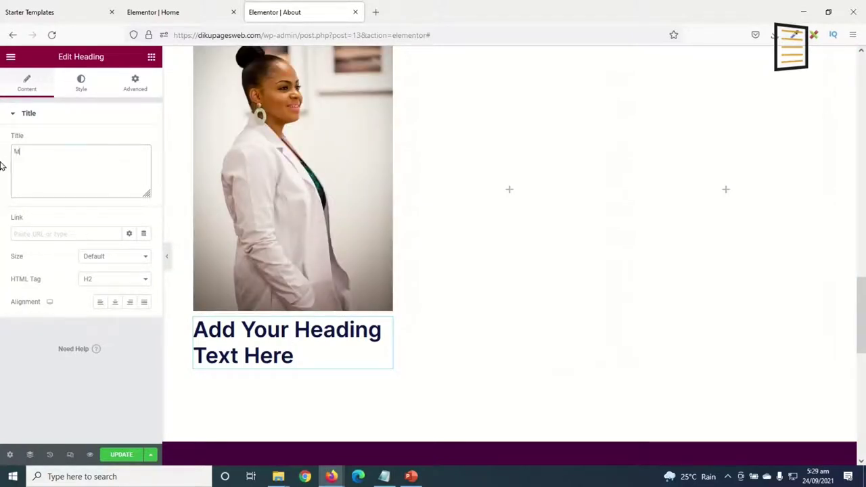
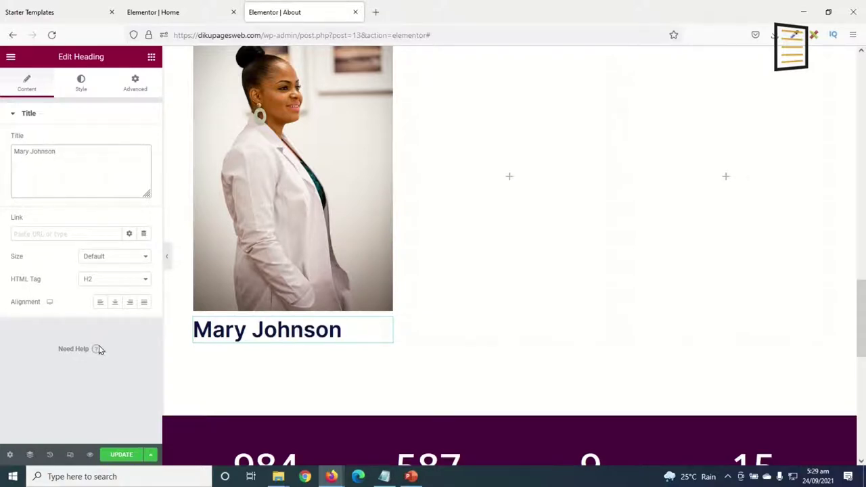
Centre the name heading and reduce its typography size to 24 px.
click(114, 302)
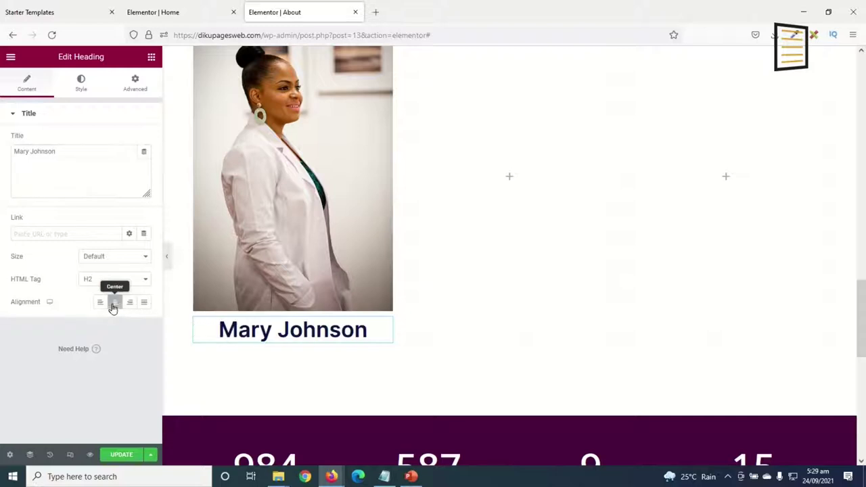
click(81, 84)
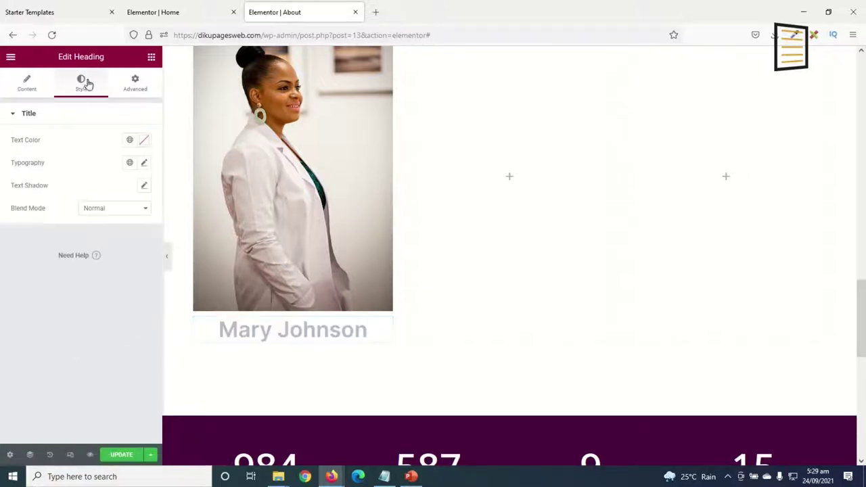
click(144, 164)
drag(20, 250, 29, 250)
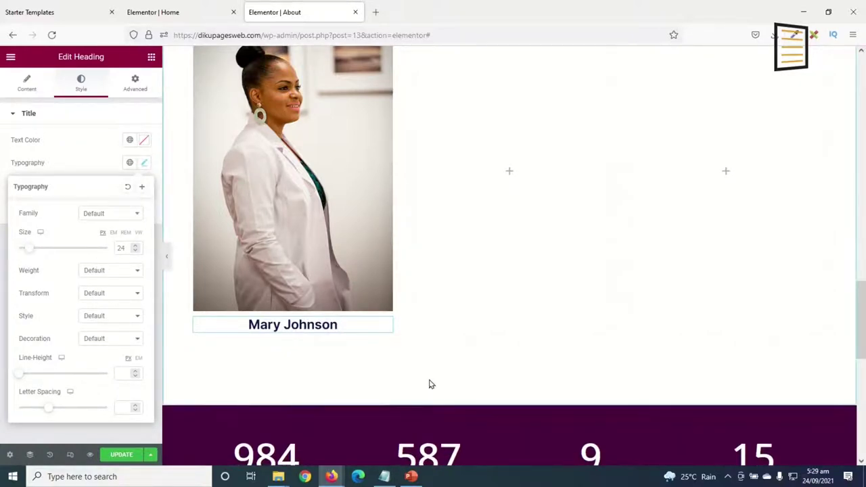
click(308, 325)
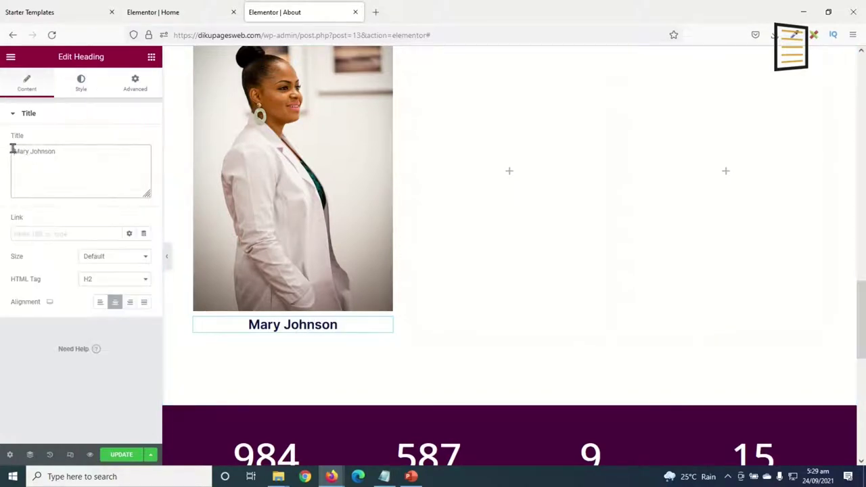
Prefix the name with 'Dr.' and duplicate the heading, changing the copy's title to CEO.
text(Dr.)
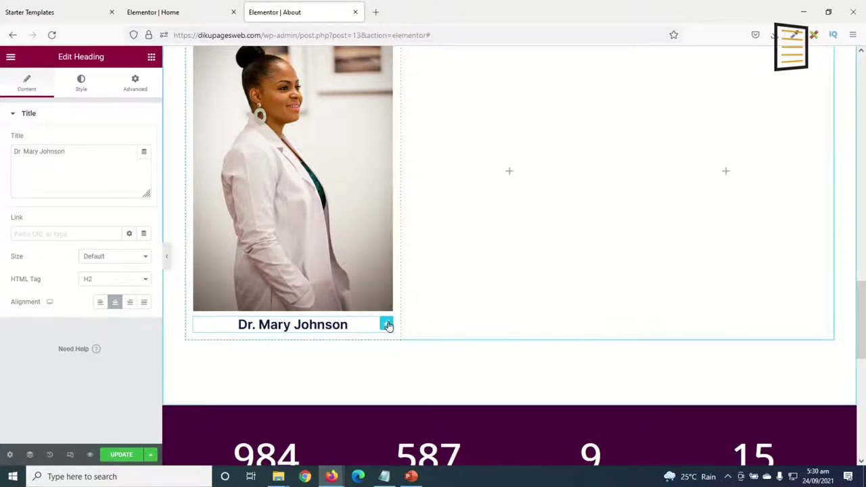
right_click(387, 325)
click(414, 325)
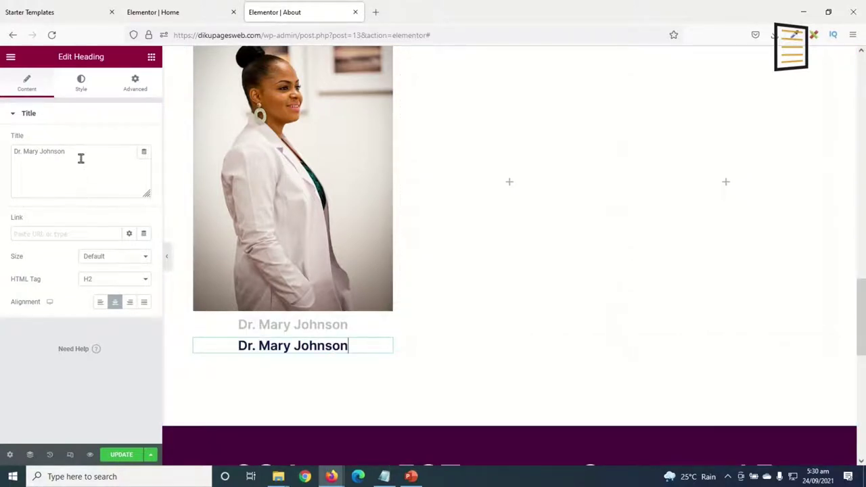
drag(81, 158, 0, 131)
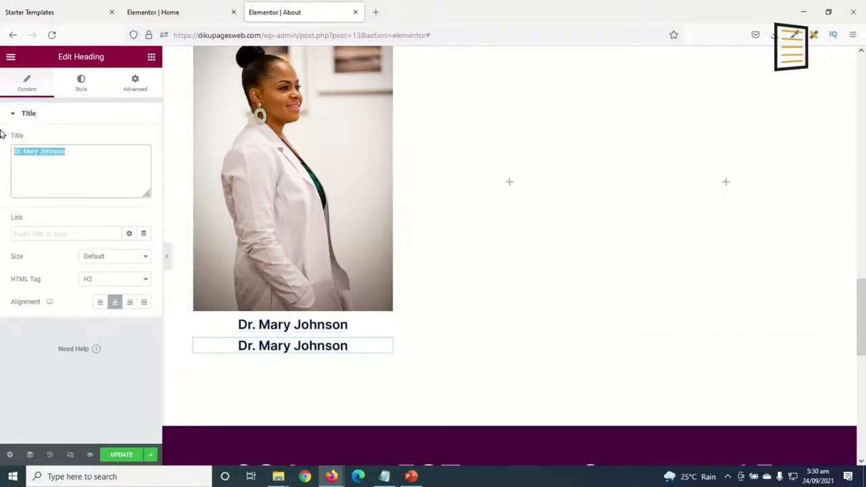
text(CEO)
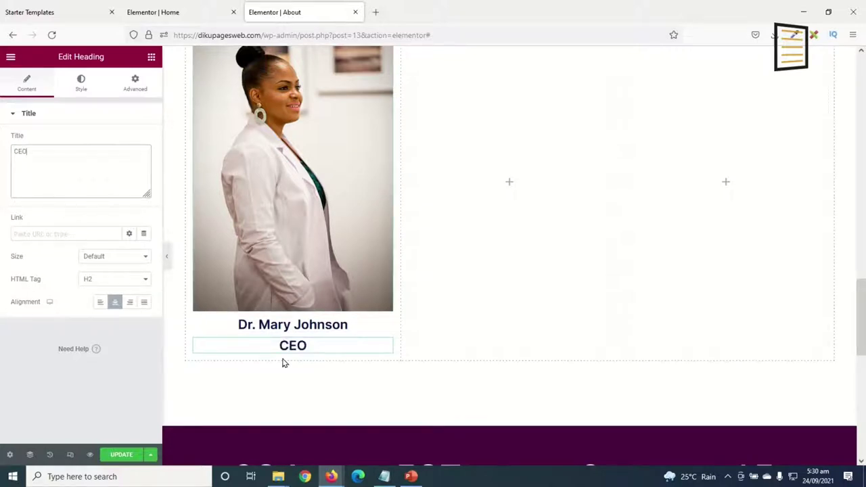
Set the CEO heading's typography size to 18 px.
click(81, 82)
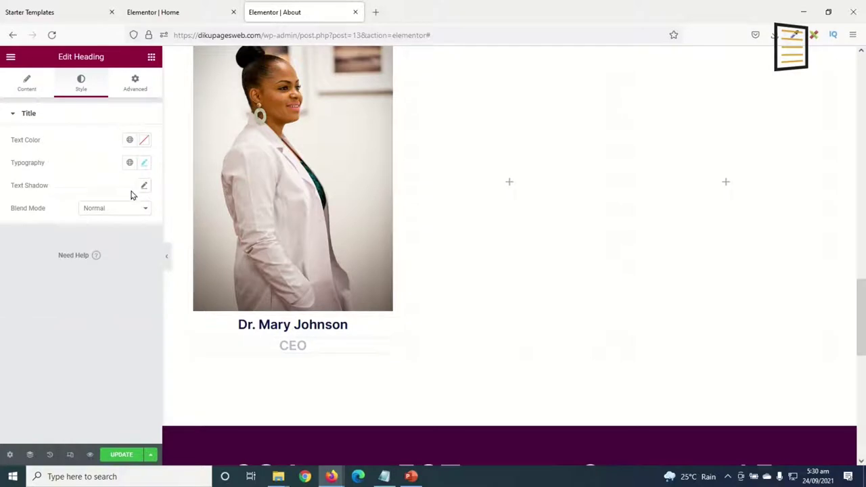
click(144, 164)
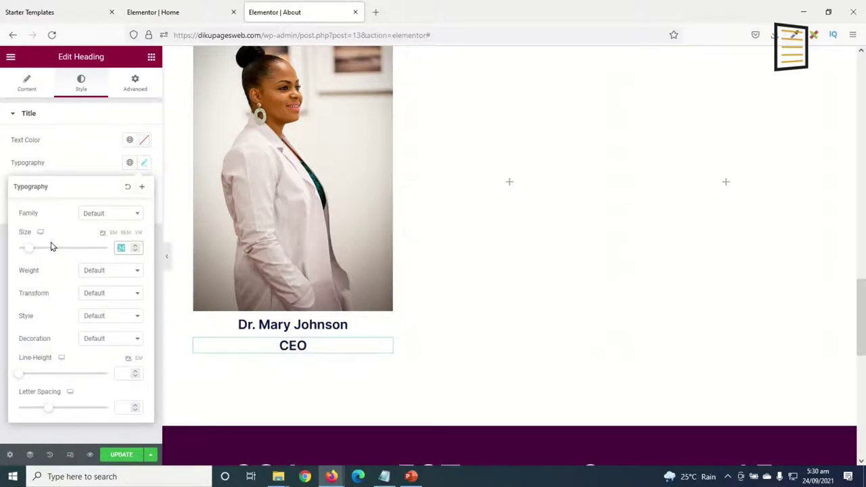
text(18)
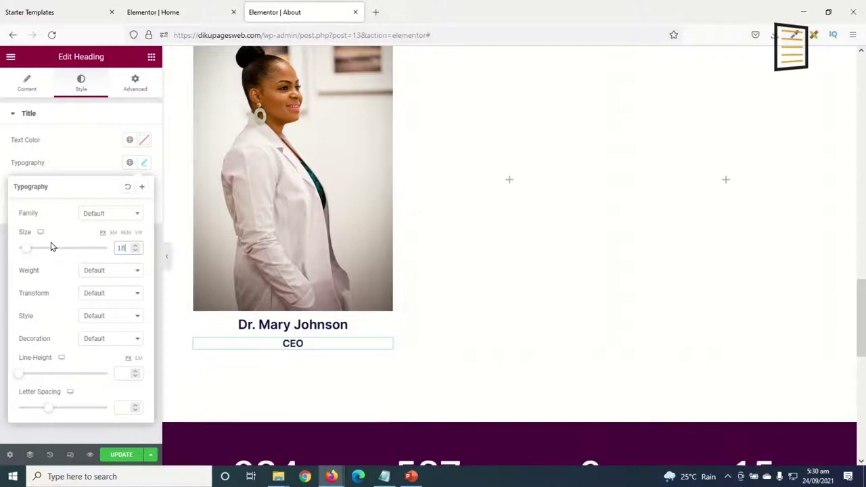
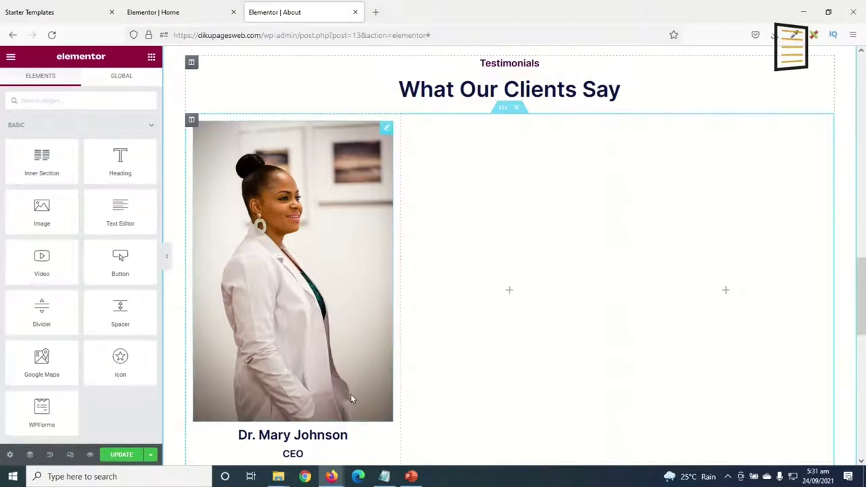
right_click(191, 120)
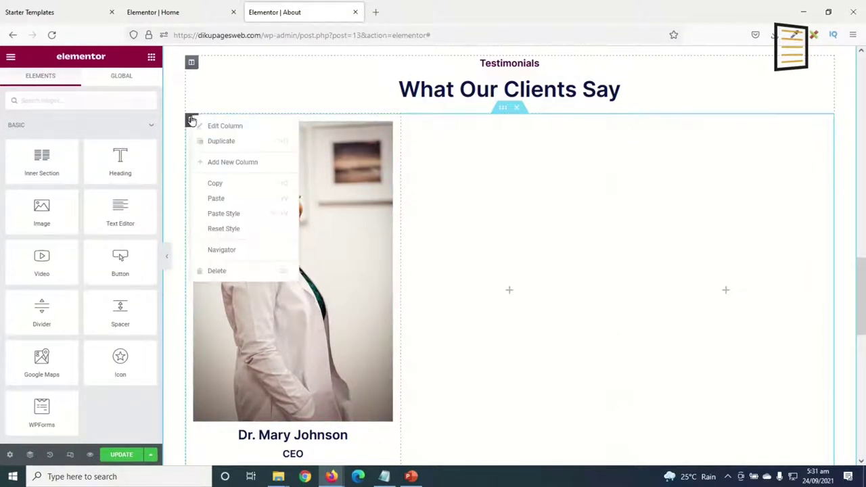
click(221, 150)
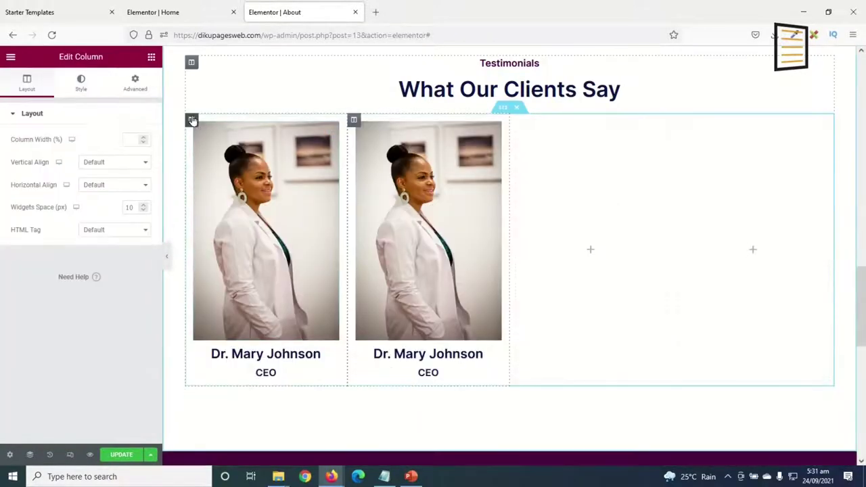
right_click(192, 119)
click(233, 143)
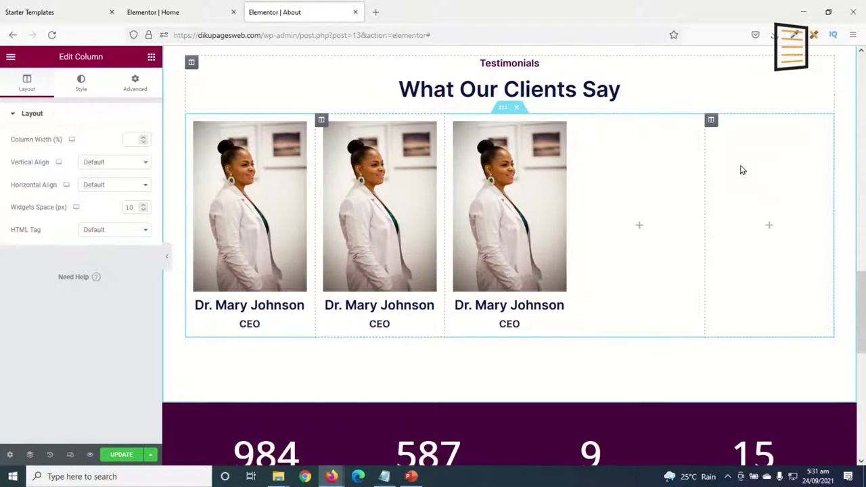
Delete the two empty columns left over in the testimonials row.
right_click(581, 122)
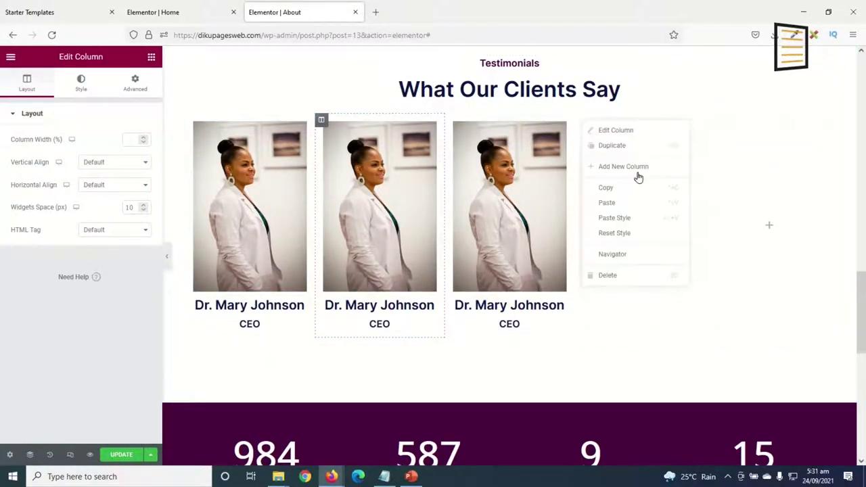
click(623, 276)
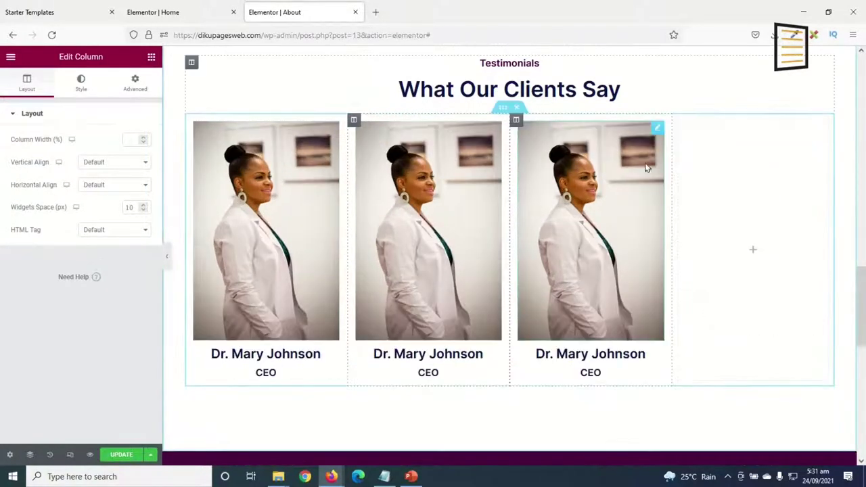
right_click(679, 120)
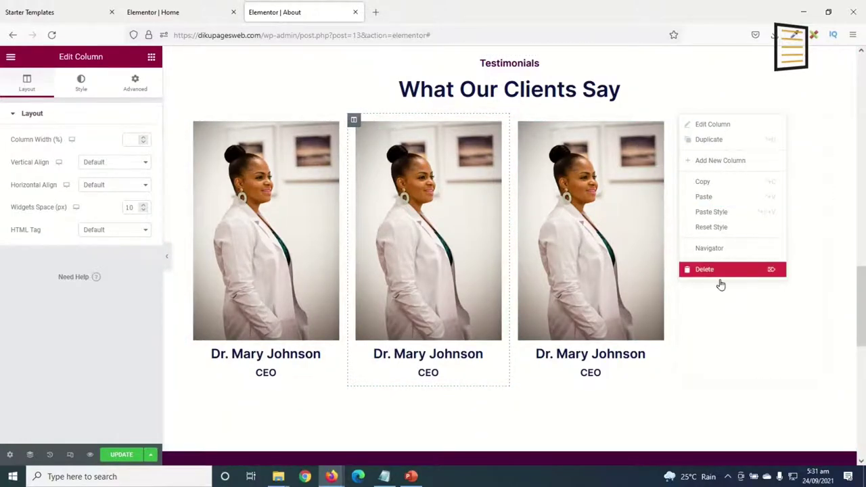
click(719, 274)
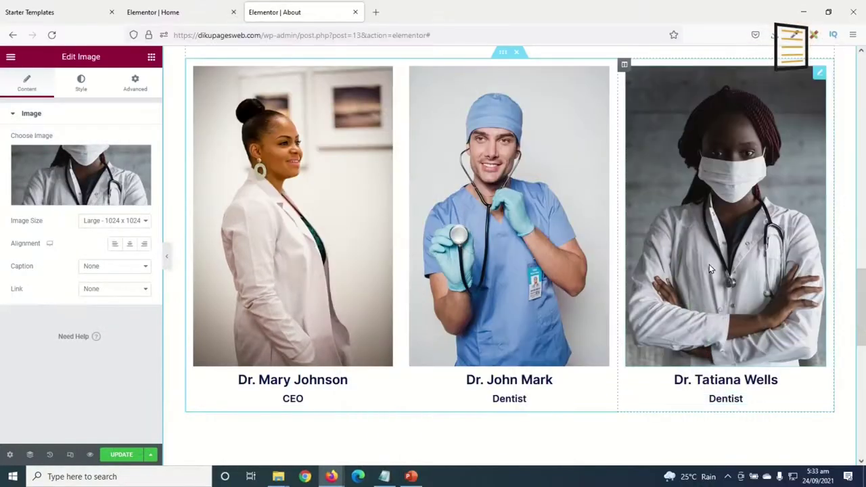
Review the three doctor cards and save the About page with UPDATE.
scroll(710, 270, up, 2)
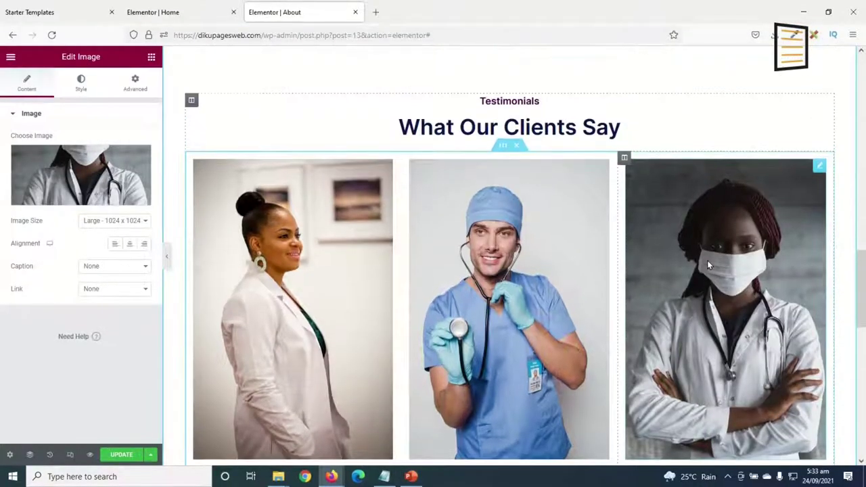
scroll(749, 282, down, 1)
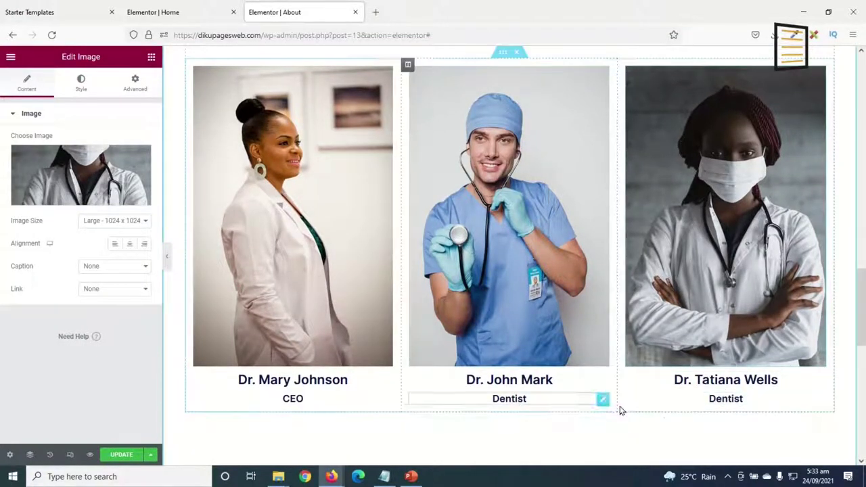
scroll(719, 365, up, 1)
scroll(720, 360, up, 15)
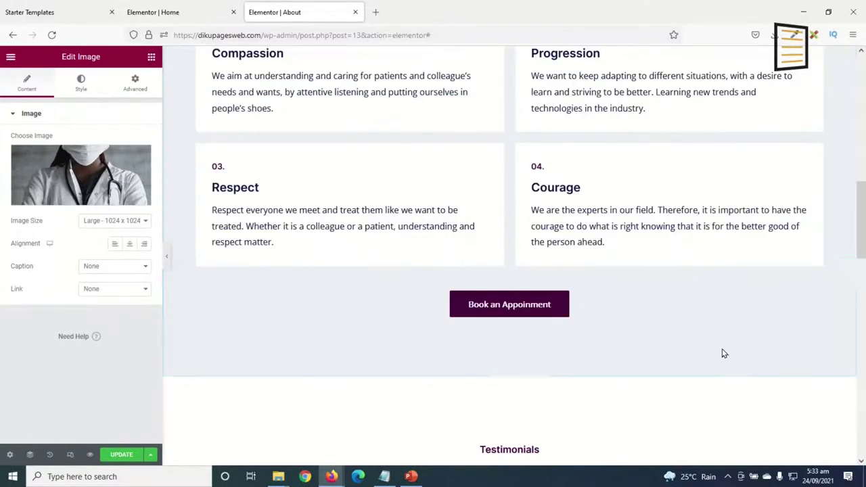
scroll(723, 308, down, 20)
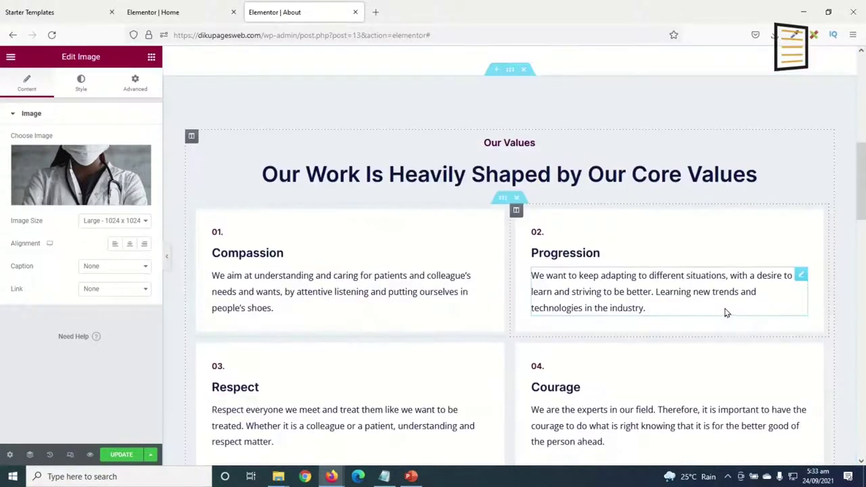
scroll(722, 308, up, 8)
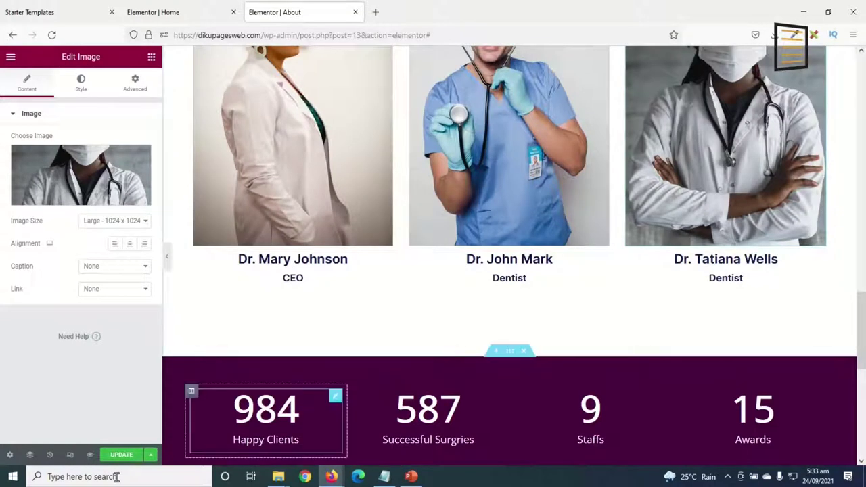
click(121, 458)
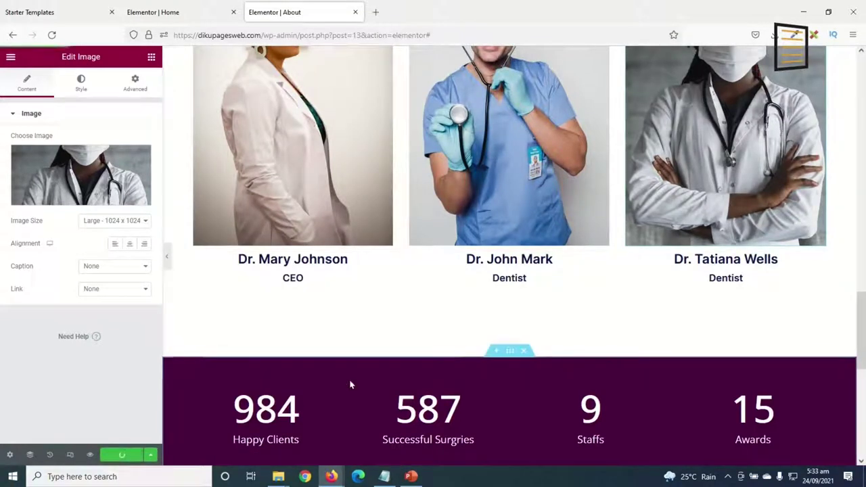
Duplicate the team cards section, then delete the duplicated copy.
scroll(605, 410, up, 5)
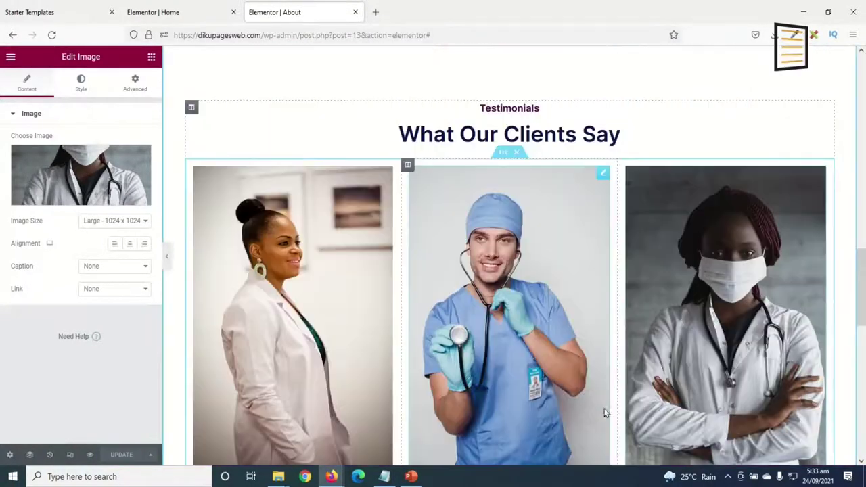
scroll(545, 353, down, 2)
scroll(525, 306, down, 2)
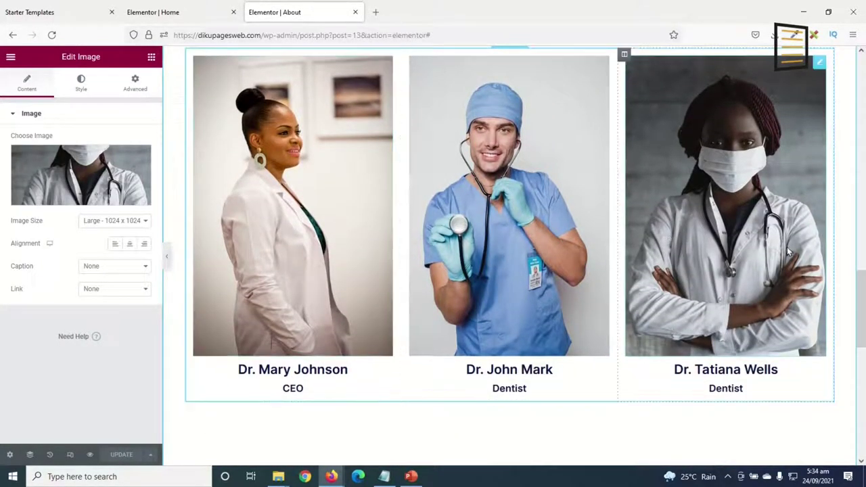
scroll(495, 257, up, 1)
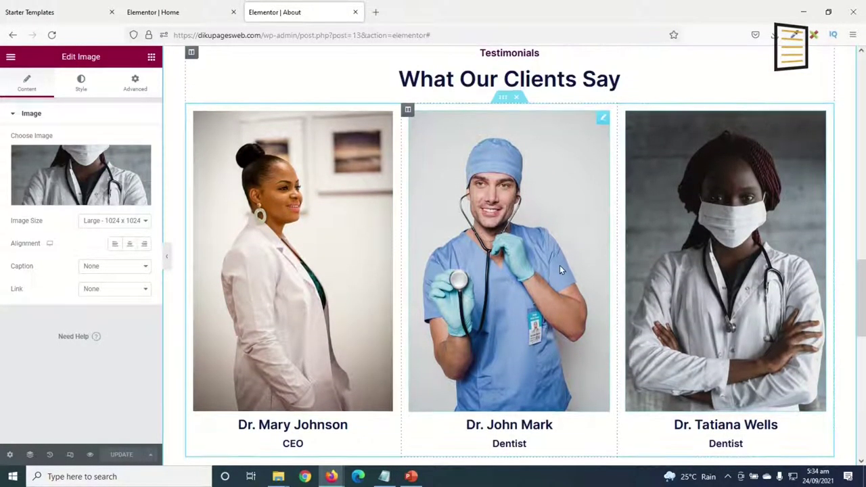
right_click(502, 100)
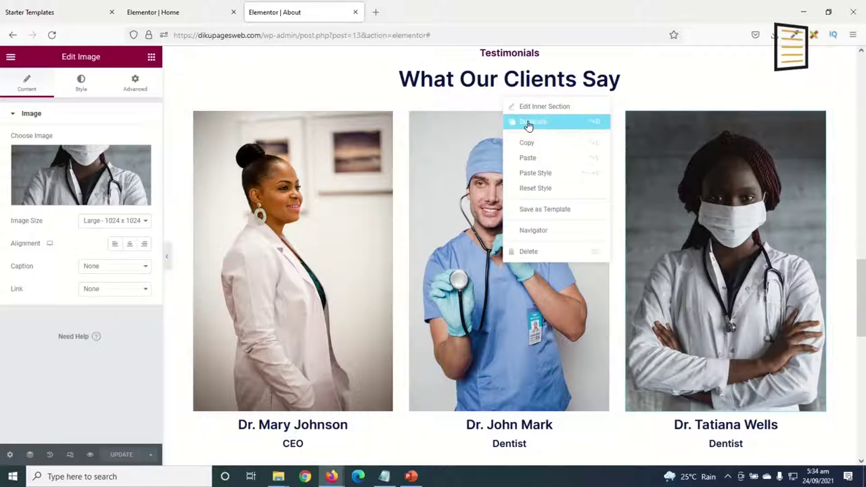
click(529, 124)
scroll(532, 155, down, 4)
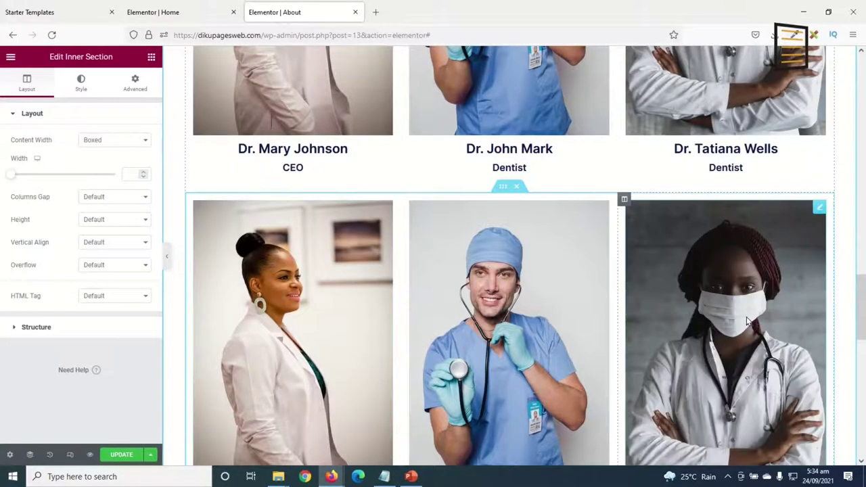
scroll(743, 320, down, 2)
click(384, 101)
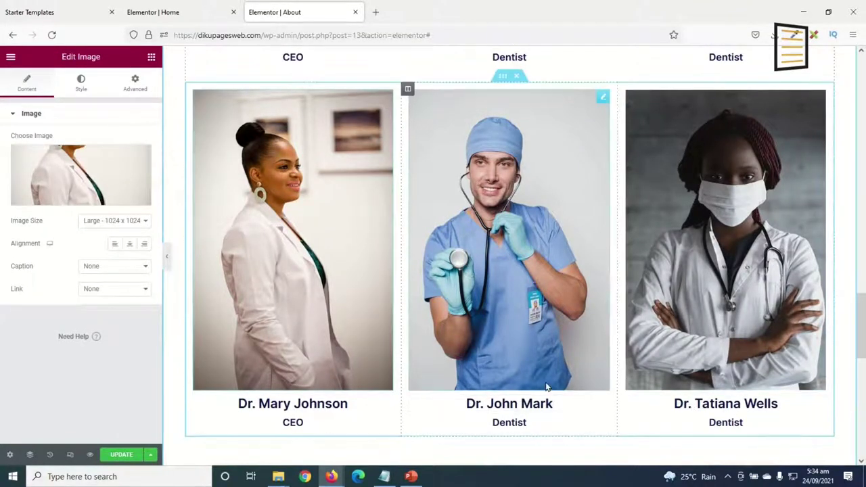
scroll(549, 367, up, 3)
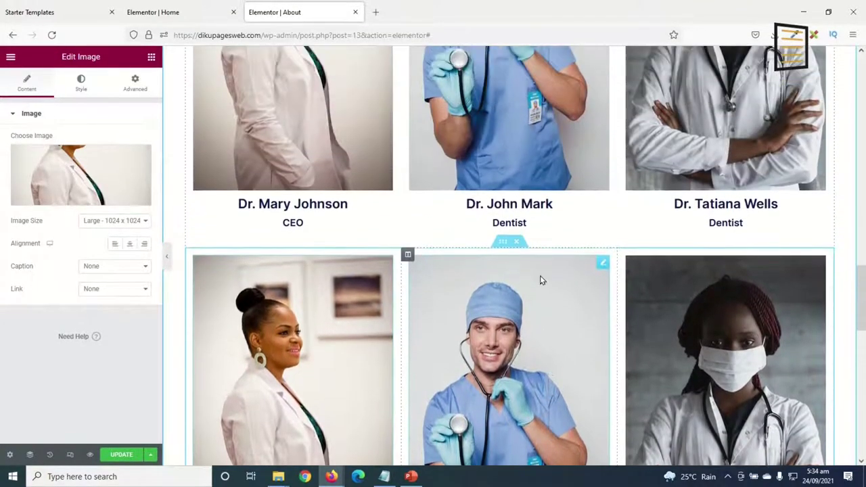
click(516, 244)
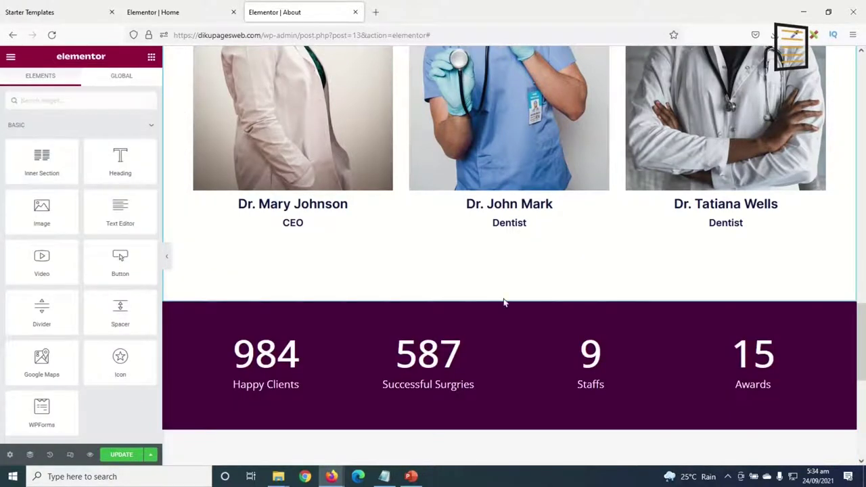
scroll(503, 302, up, 4)
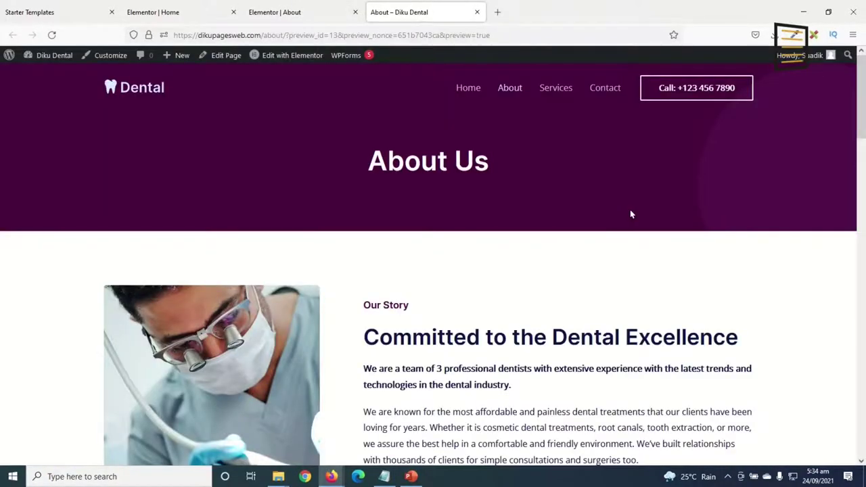
Scroll through the live About page, then go to the Services page.
scroll(635, 220, down, 15)
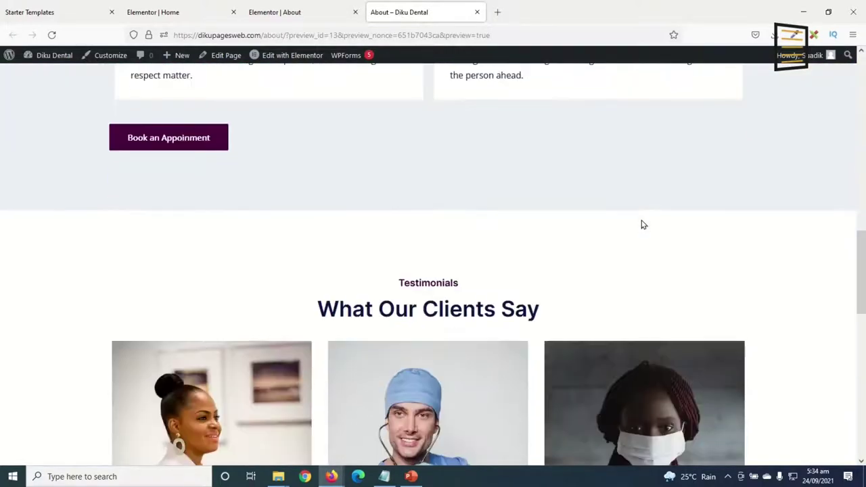
scroll(641, 226, down, 5)
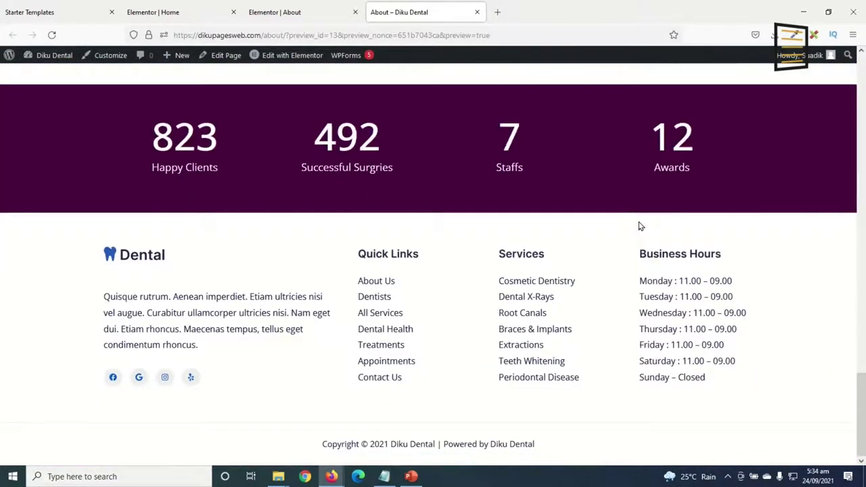
scroll(639, 223, up, 20)
scroll(636, 216, up, 3)
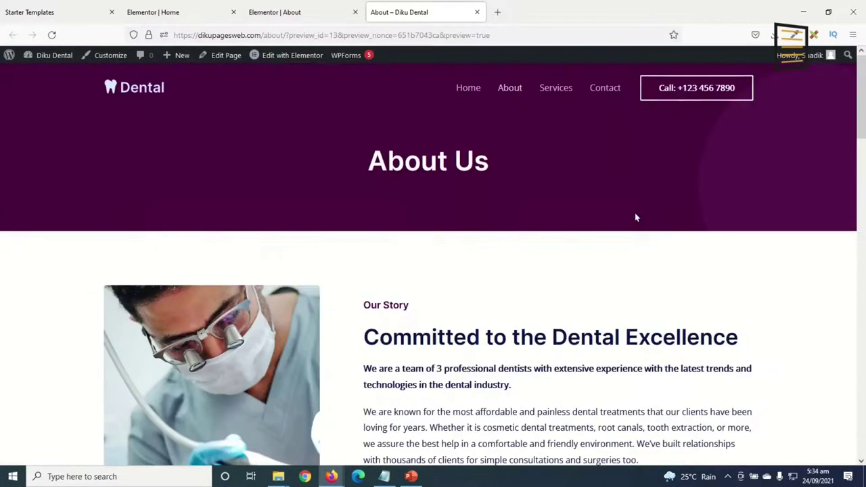
click(554, 102)
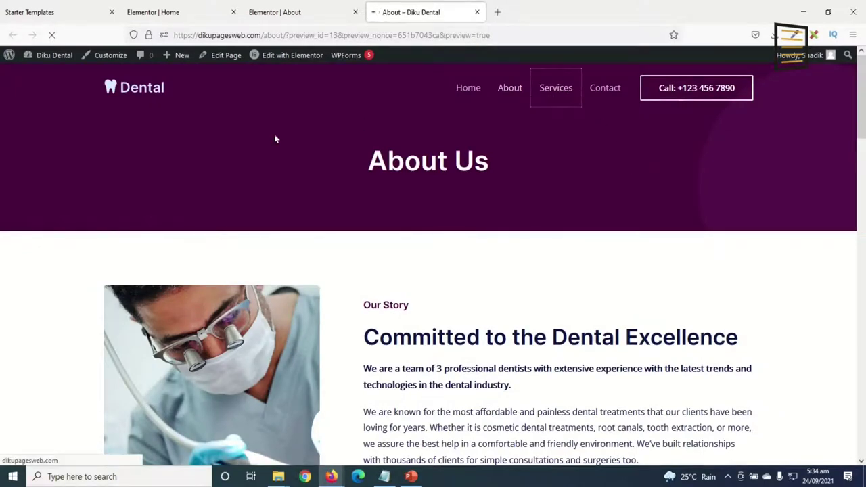
Close the Home and About Elementor tabs and edit Services with Elementor.
click(233, 12)
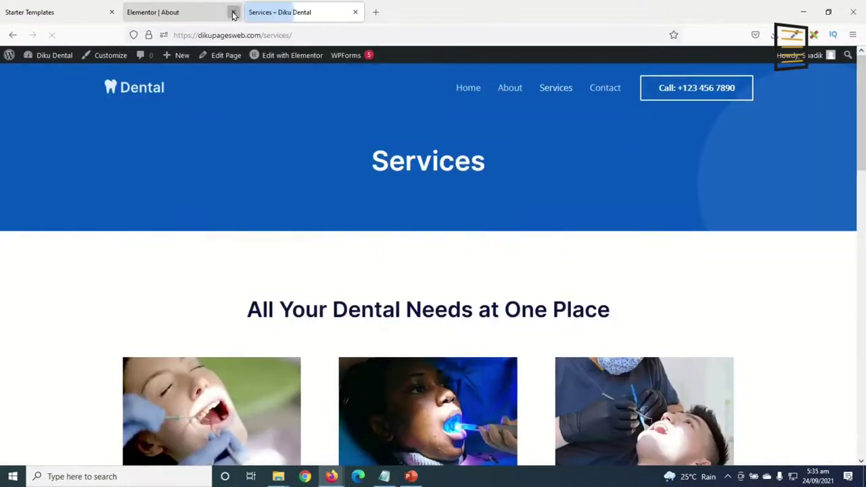
click(223, 13)
key(ctrl+w)
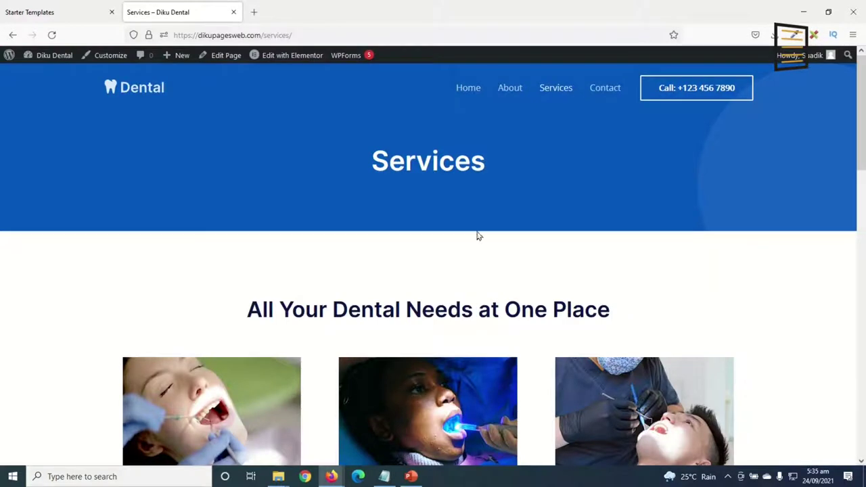
click(304, 68)
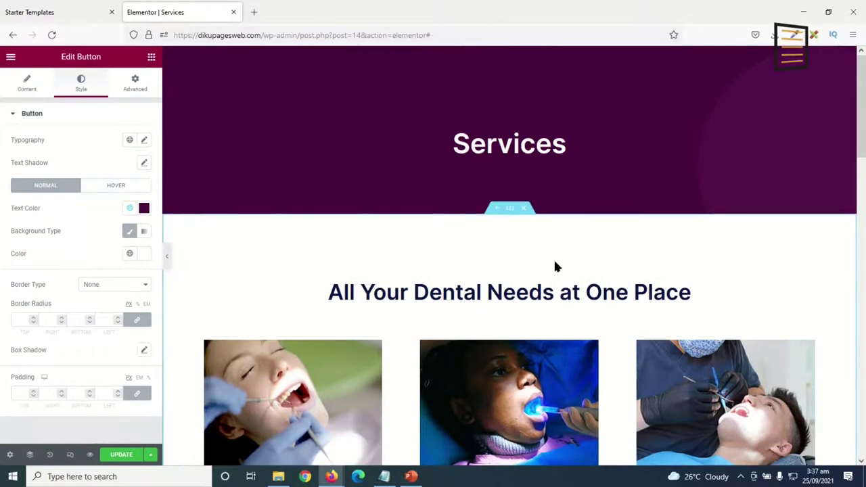
Save the Services page edits with UPDATE.
scroll(553, 261, down, 10)
scroll(555, 282, down, 5)
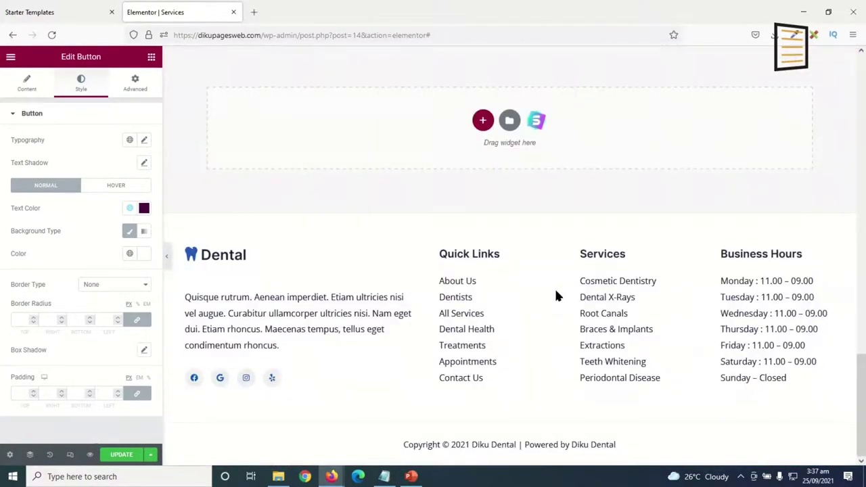
scroll(554, 288, up, 10)
scroll(552, 288, up, 5)
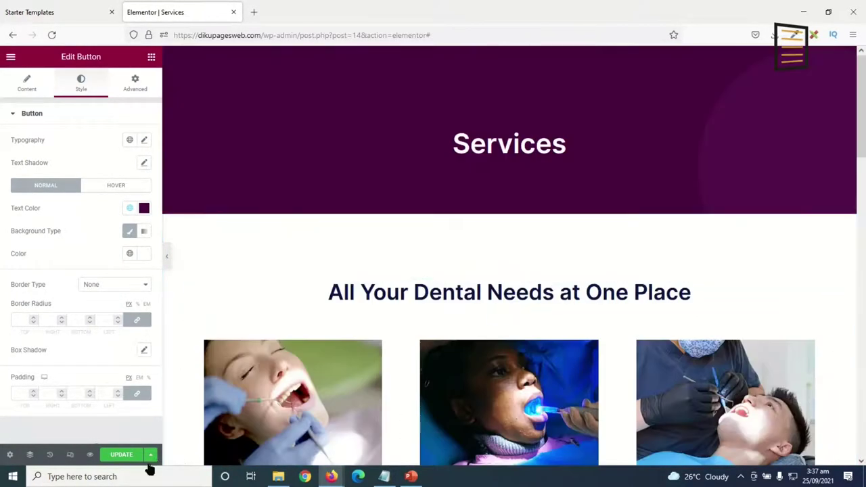
click(121, 454)
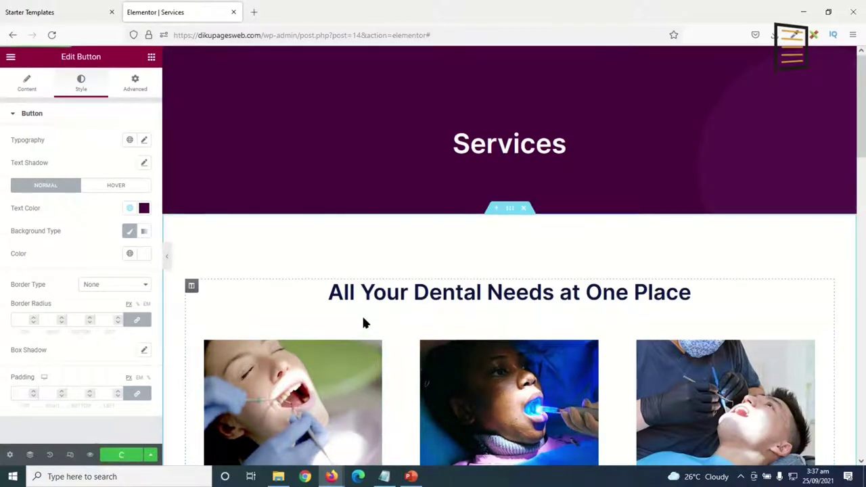
Preview the Services page in a new tab and scroll through it.
click(90, 454)
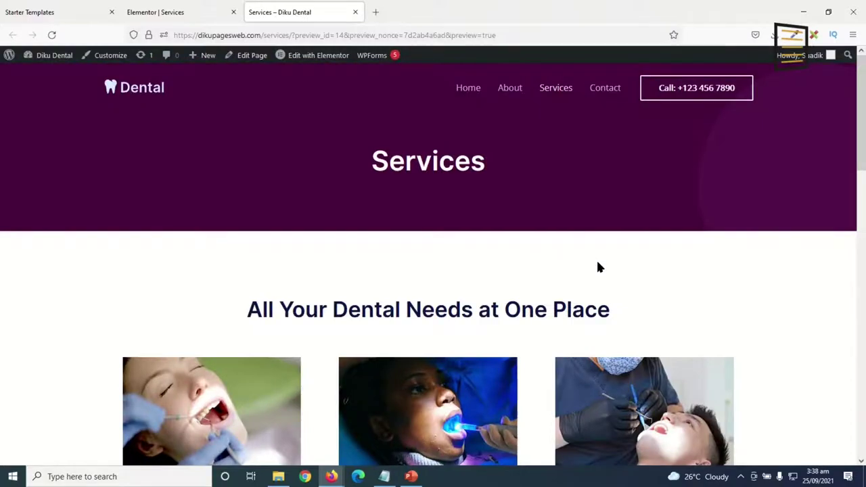
scroll(598, 269, down, 12)
scroll(607, 279, down, 1)
scroll(607, 271, up, 15)
On the Contact page, set the header section's Style background colour to global Purple.
click(599, 99)
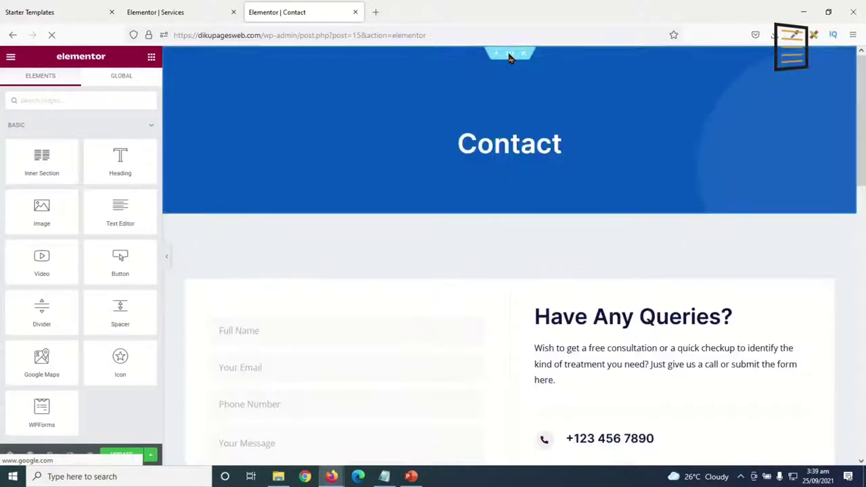
click(510, 60)
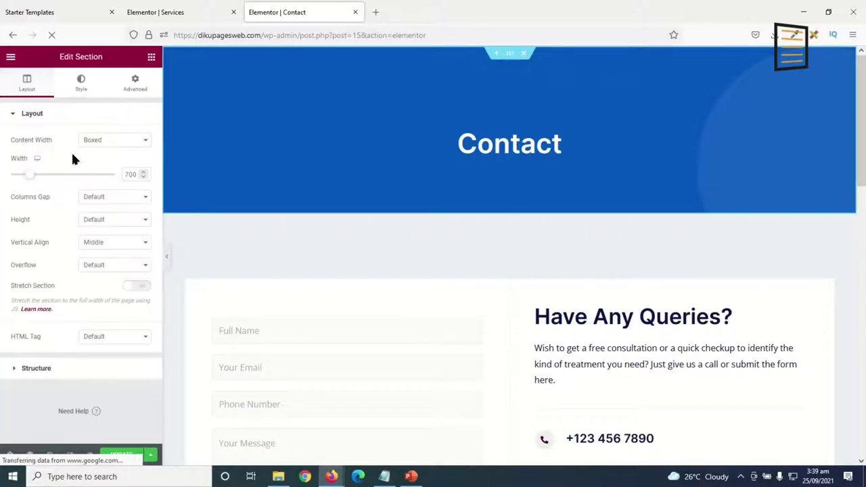
click(79, 90)
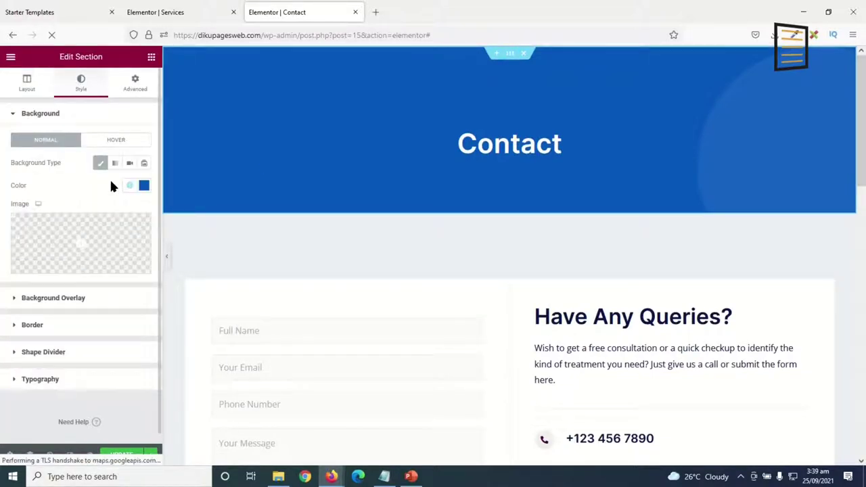
click(131, 186)
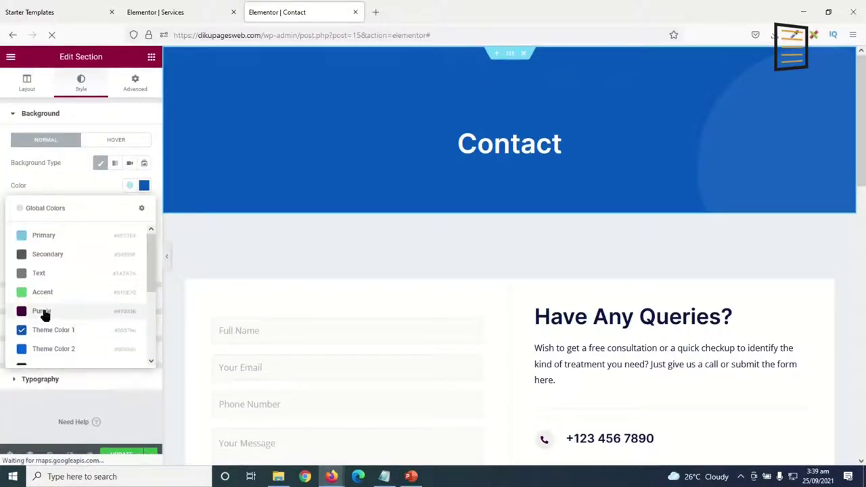
click(42, 311)
scroll(504, 274, down, 3)
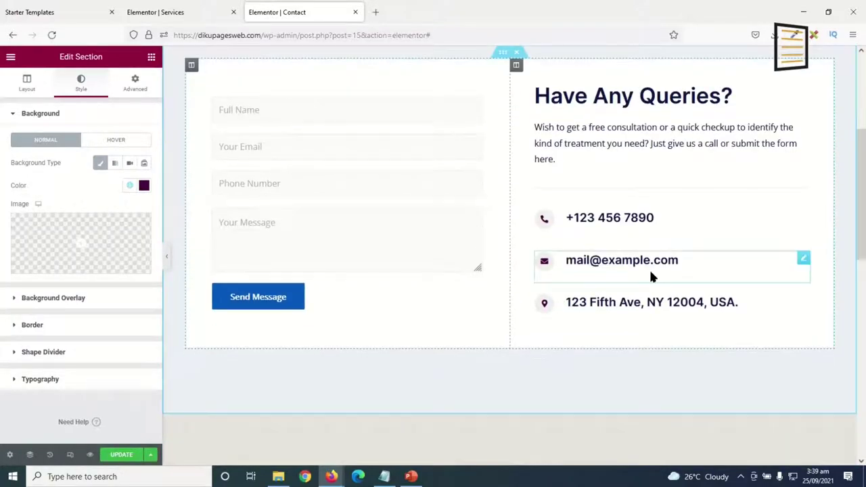
Keep the phone box icon Purple and replace its title with the clinic's phone number.
scroll(649, 259, up, 1)
click(552, 306)
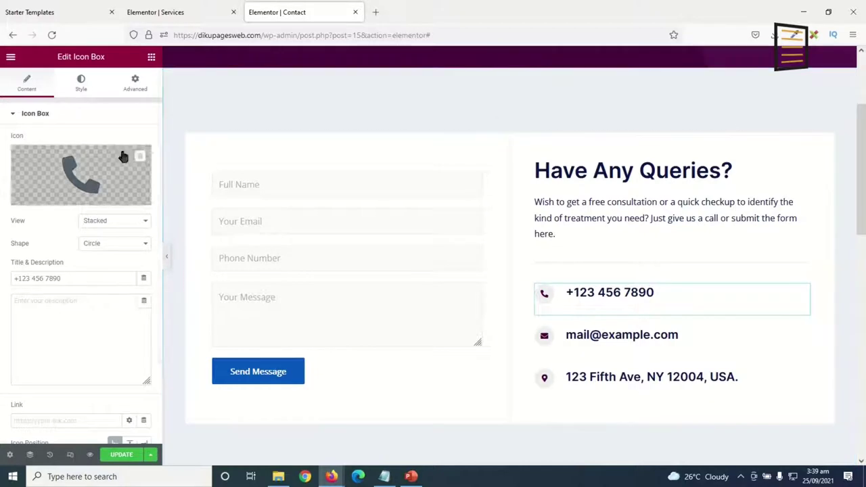
click(81, 82)
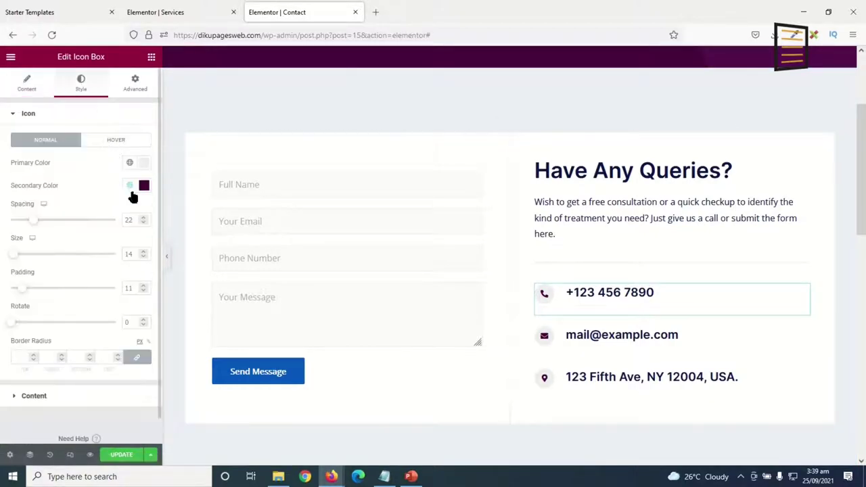
click(129, 188)
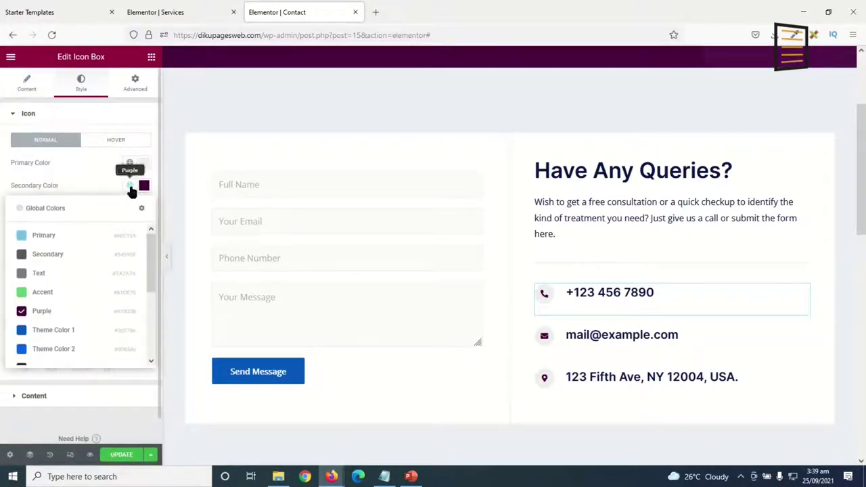
click(35, 312)
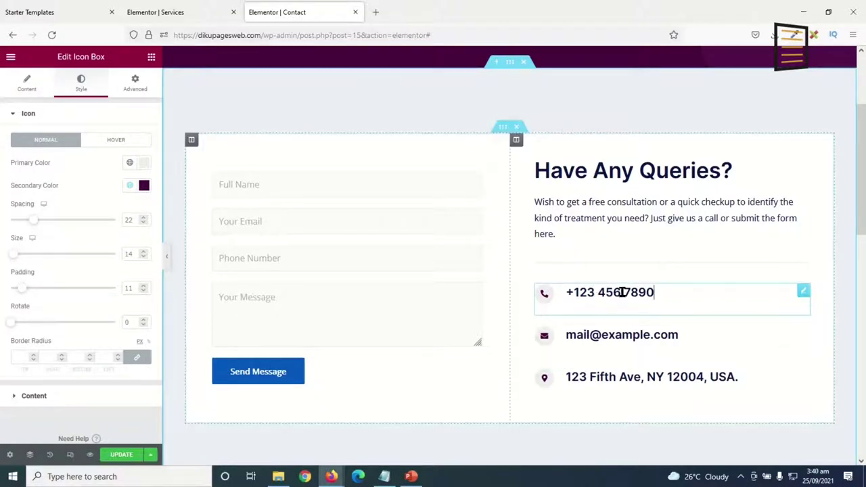
click(27, 84)
drag(76, 281, 2, 279)
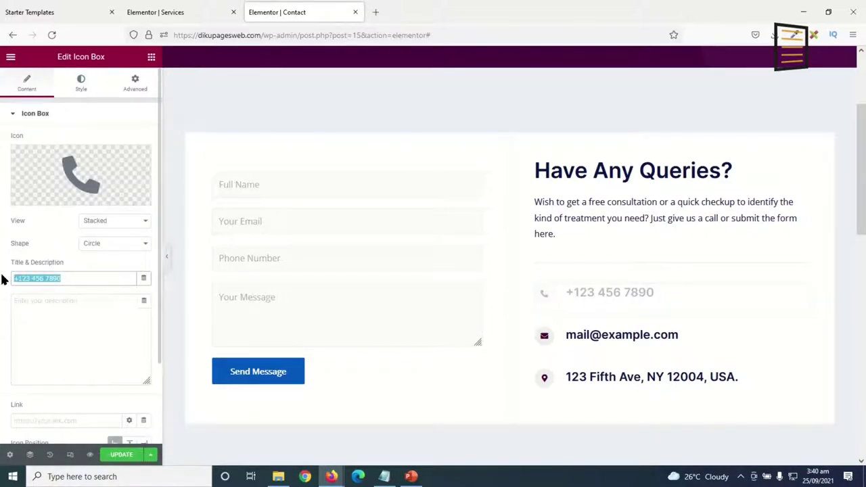
text(0202020202)
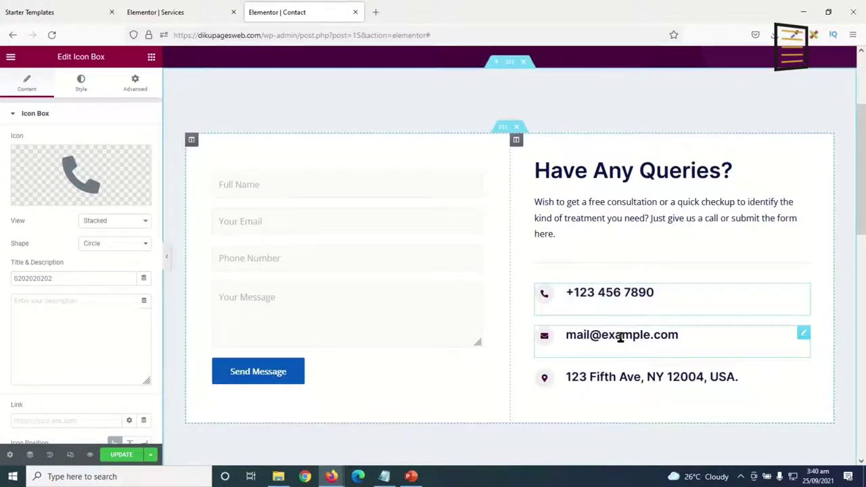
Replace the sample e-mail and address titles with the clinic's e-mail and street address.
click(619, 336)
drag(86, 280, 2, 278)
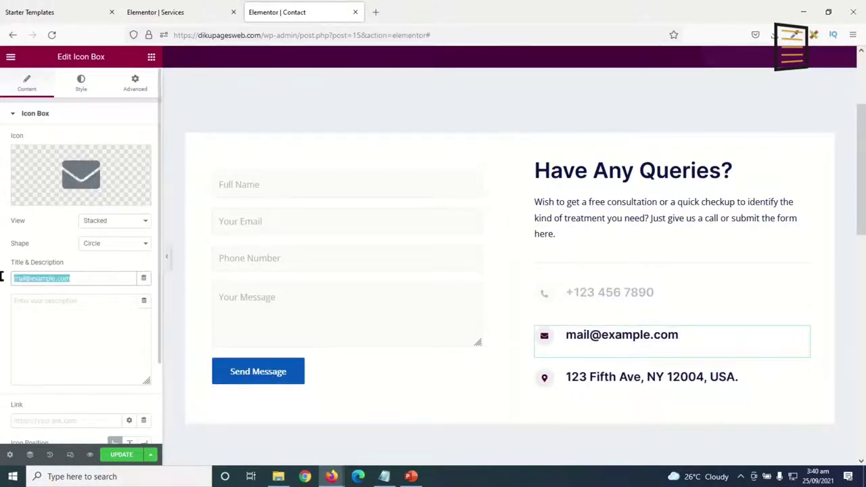
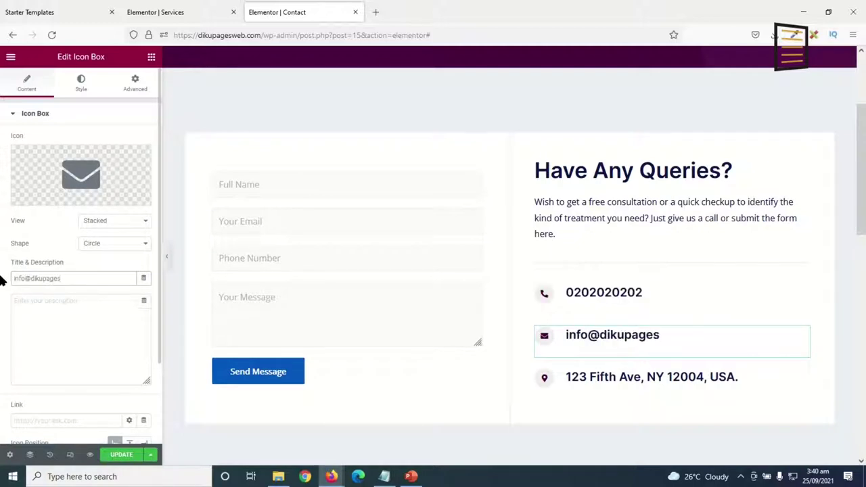
click(647, 380)
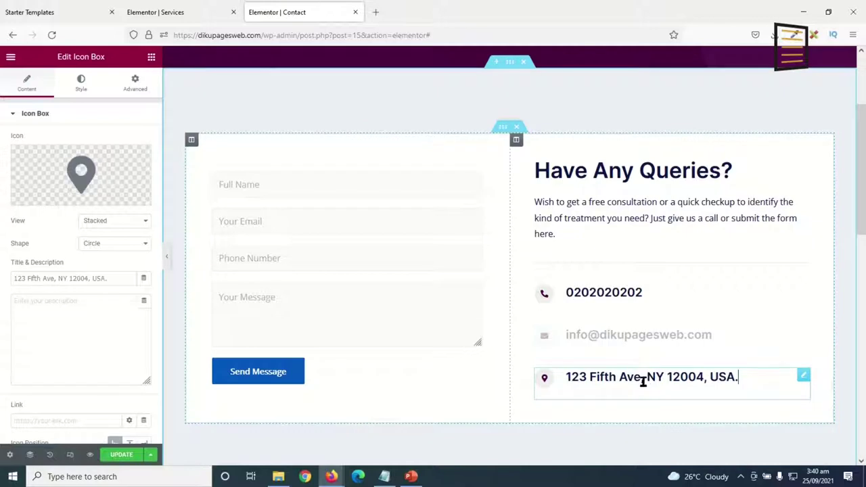
drag(122, 278, 0, 288)
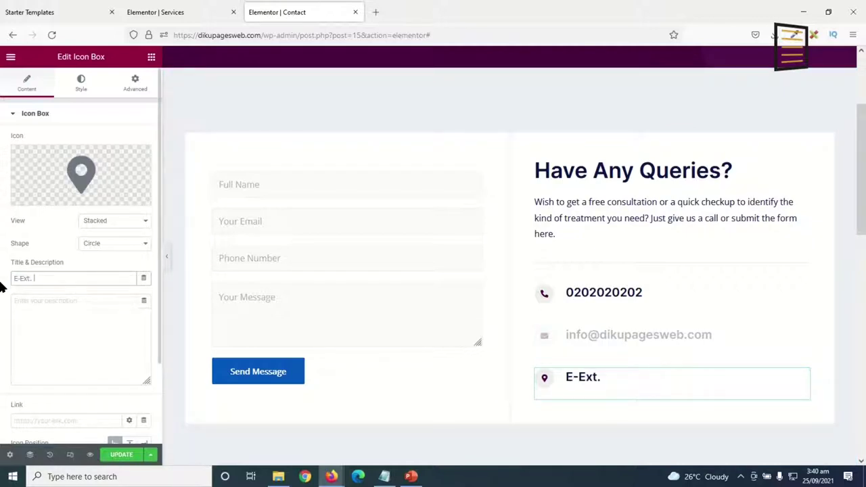
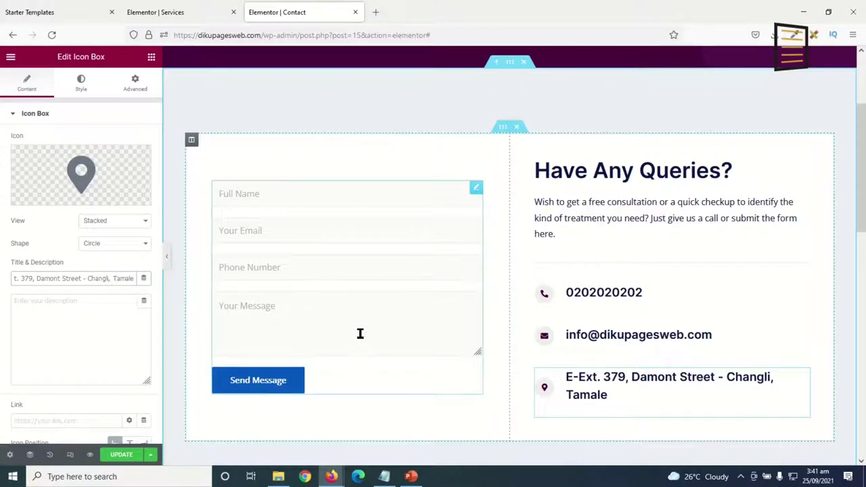
Replace the old map section with a Google Maps widget located at Changli, Tamale.
scroll(360, 333, down, 6)
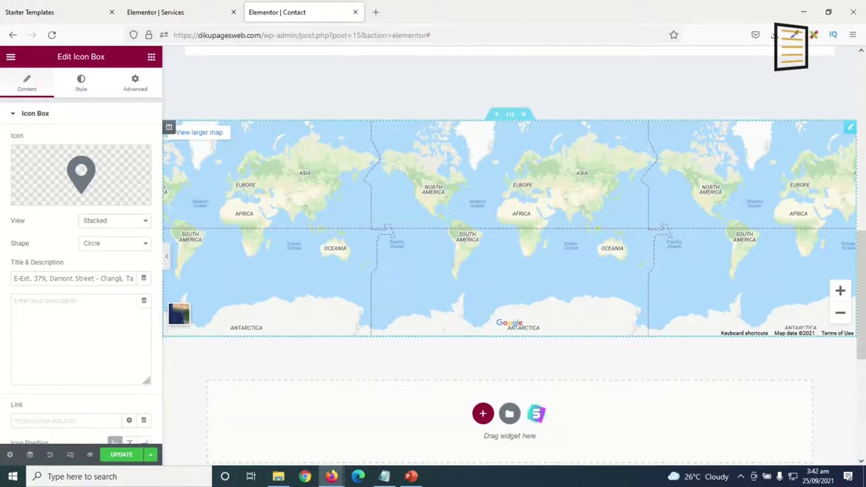
scroll(449, 226, down, 2)
scroll(577, 263, up, 3)
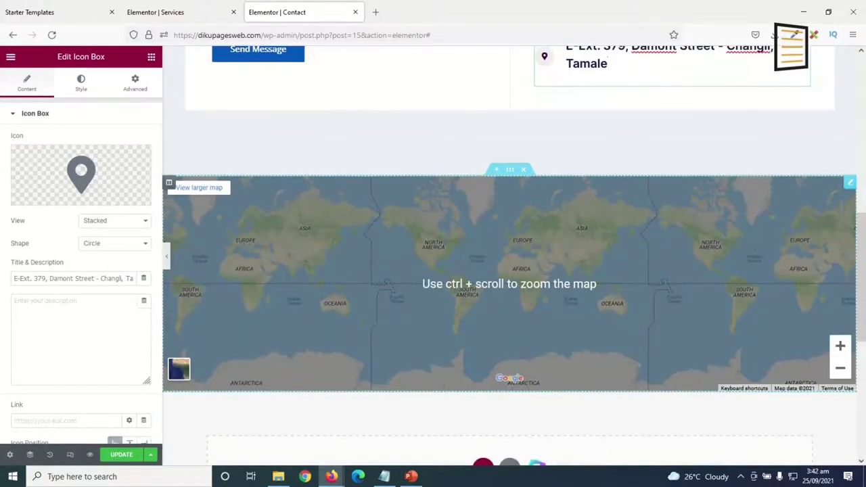
scroll(577, 259, down, 1)
scroll(559, 227, up, 1)
click(523, 171)
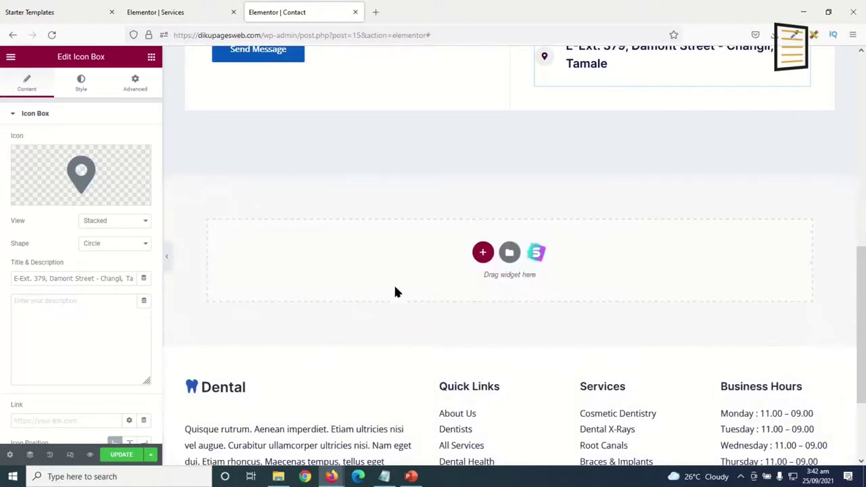
click(151, 57)
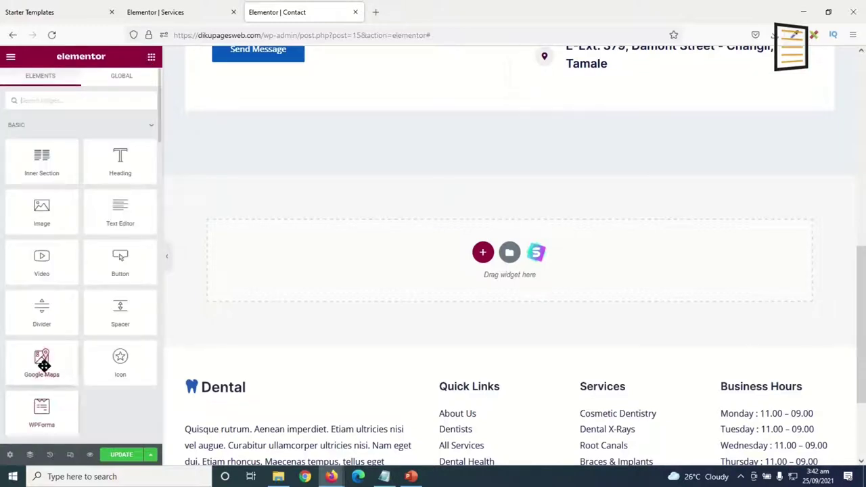
drag(44, 358, 382, 263)
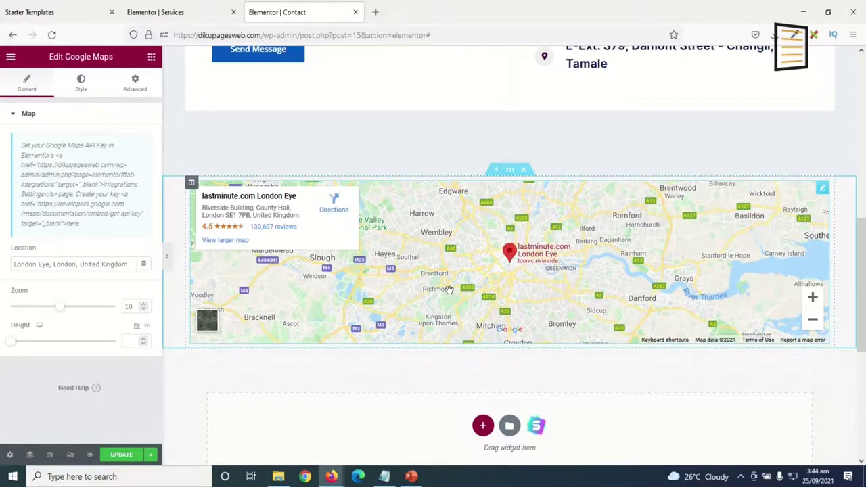
drag(135, 262, 1, 264)
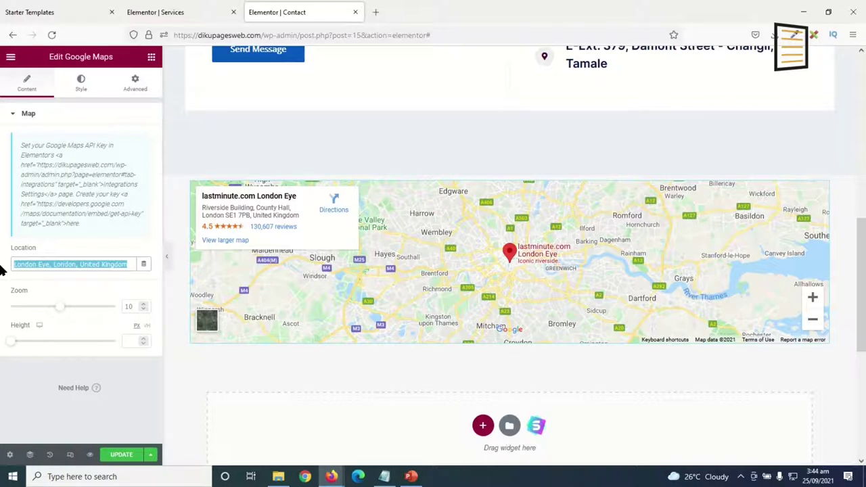
text(Changli, Tamale)
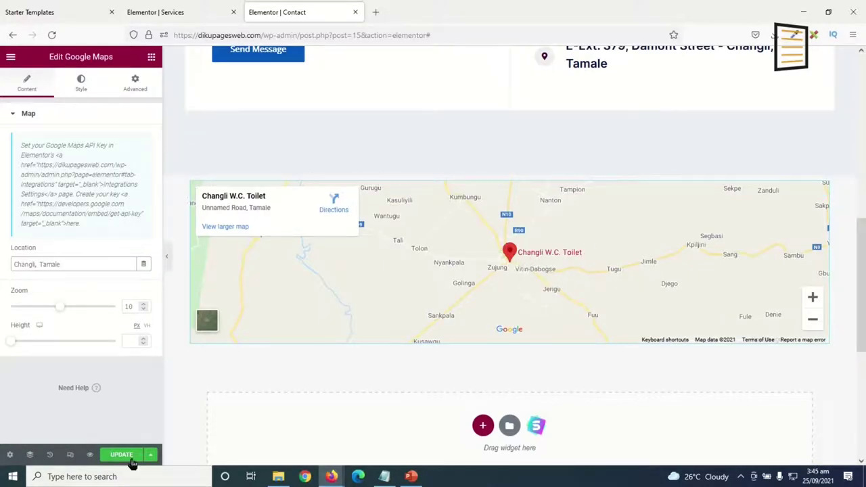
Save the Contact page and preview it in a new tab.
scroll(642, 299, up, 7)
scroll(651, 291, down, 7)
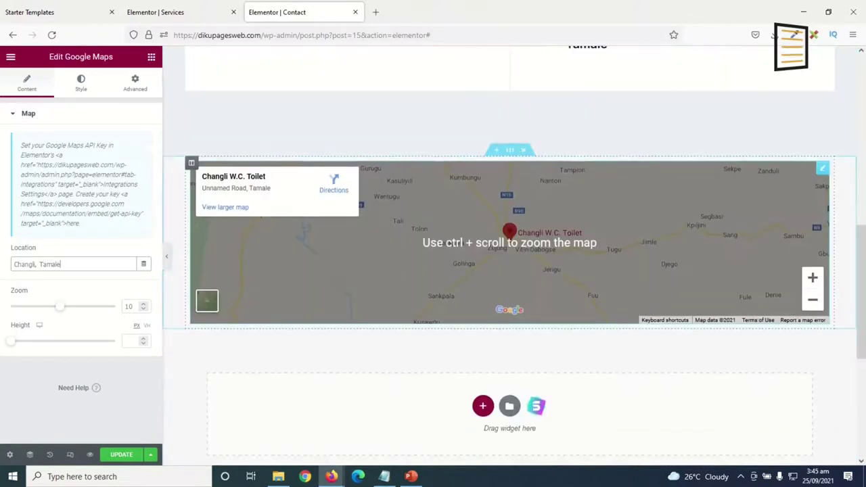
click(119, 455)
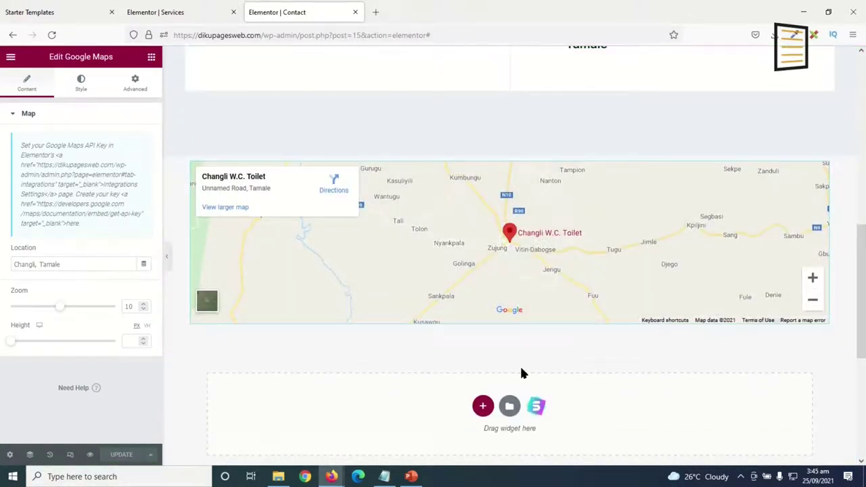
click(91, 455)
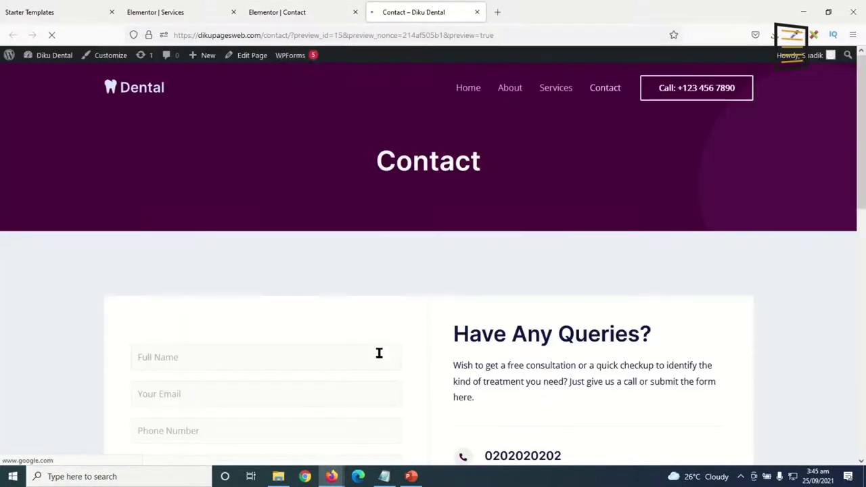
Review the purple Contact page preview, then launch Customize from the admin bar.
scroll(577, 271, down, 10)
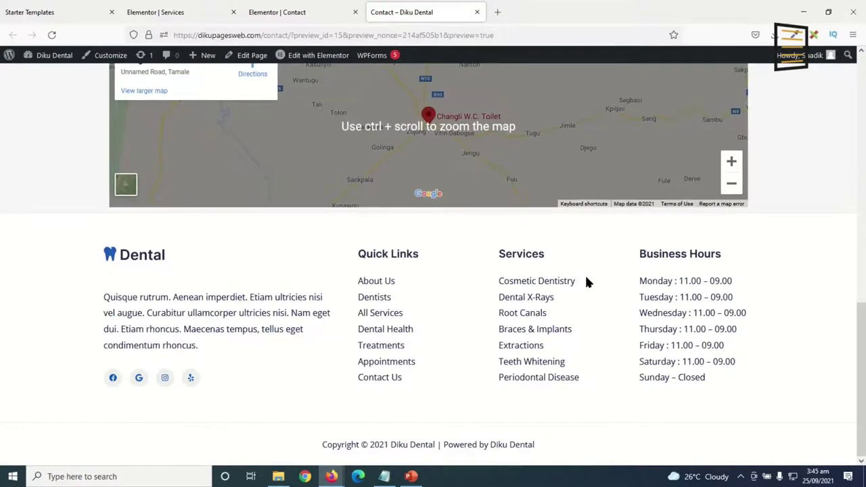
scroll(585, 277, up, 6)
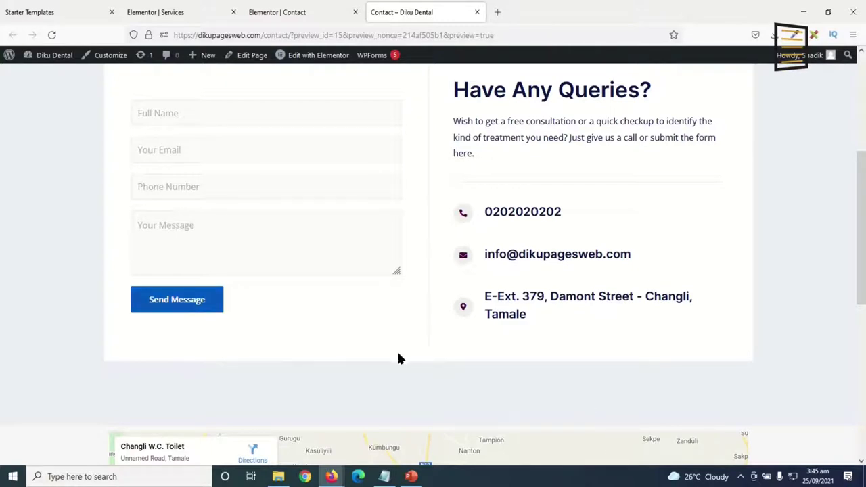
scroll(504, 319, up, 4)
scroll(516, 307, down, 6)
scroll(517, 311, up, 2)
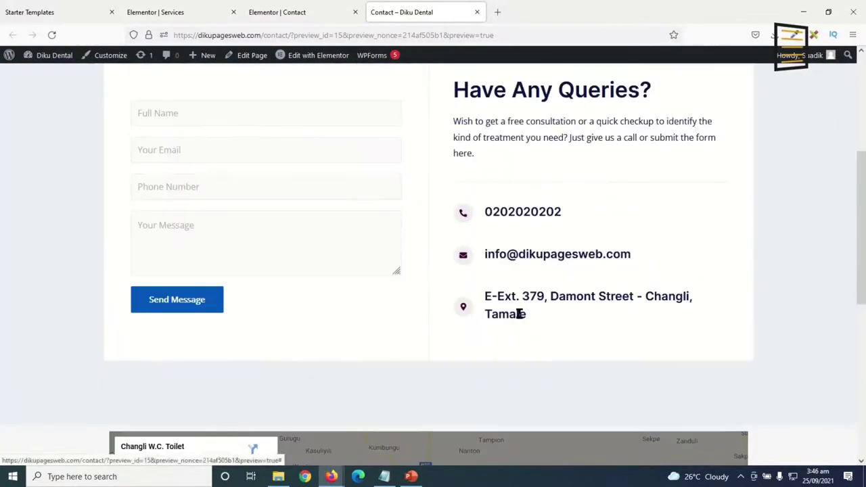
scroll(519, 308, up, 4)
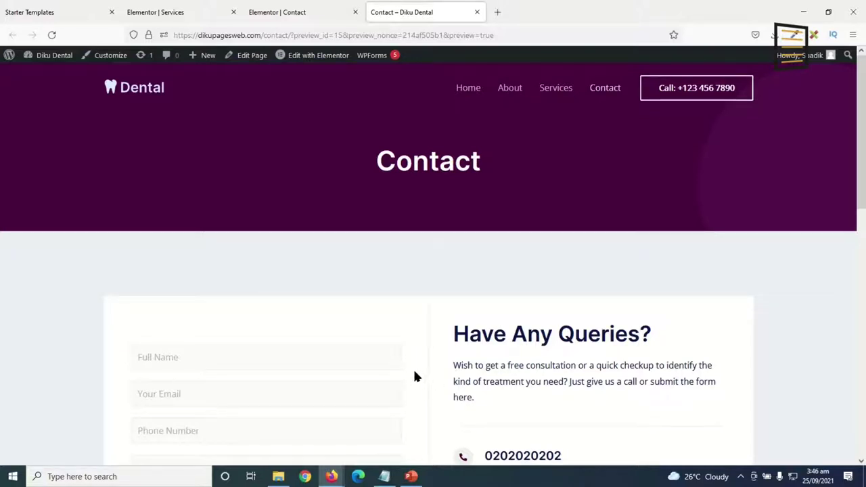
click(108, 56)
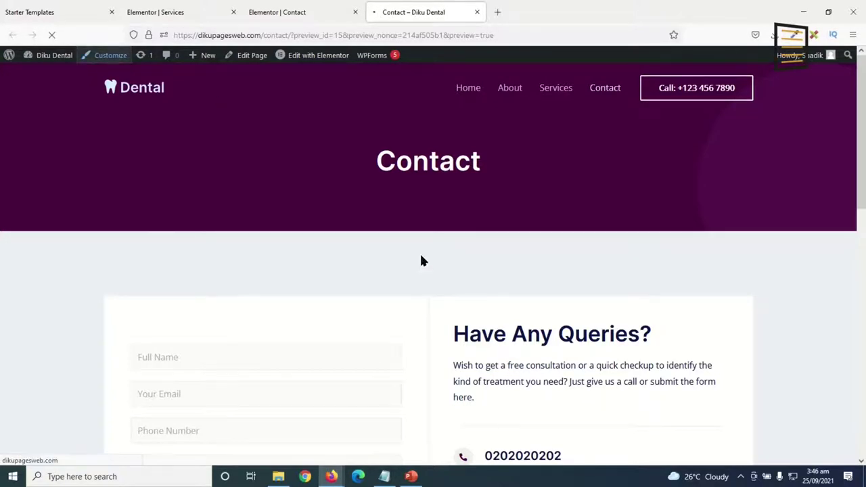
Close the Elementor Contact and Services tabs and bring up the Transparent Header logo settings.
click(354, 13)
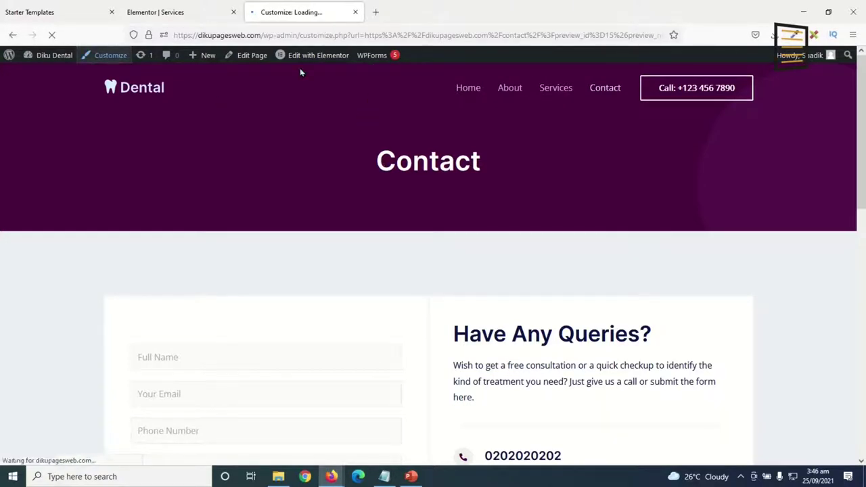
click(233, 13)
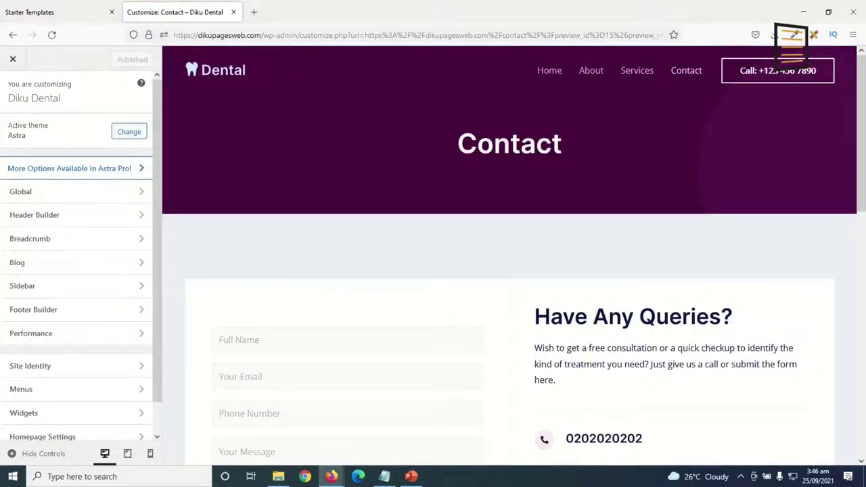
scroll(544, 325, down, 15)
scroll(541, 340, up, 15)
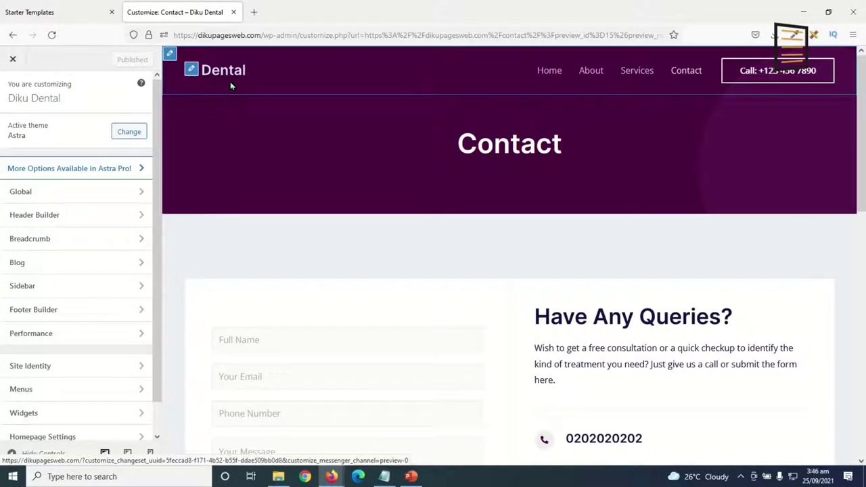
click(192, 72)
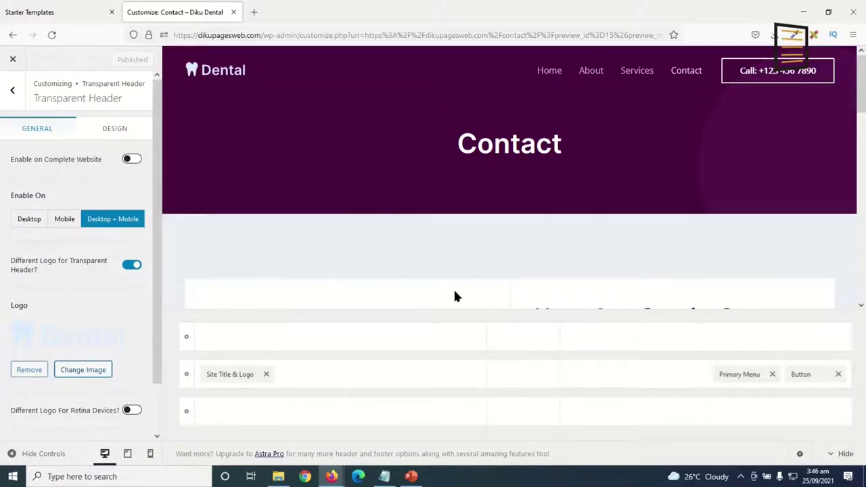
mouse_move(322, 393)
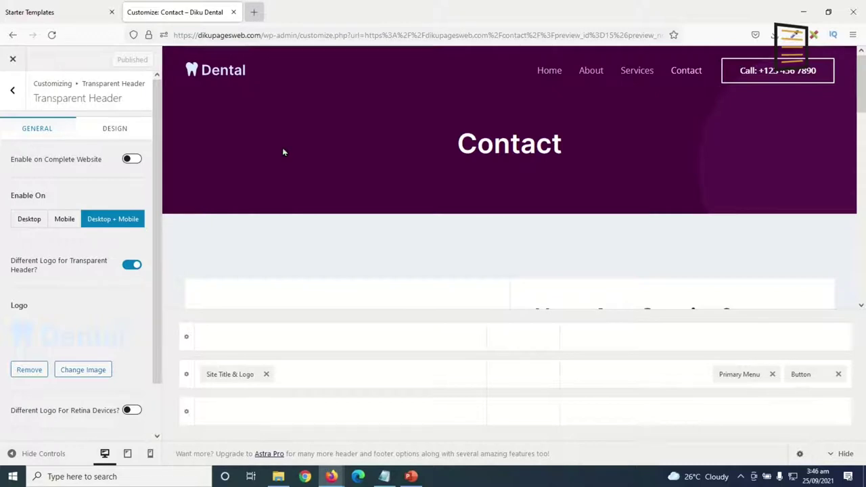
key(ctrl+t)
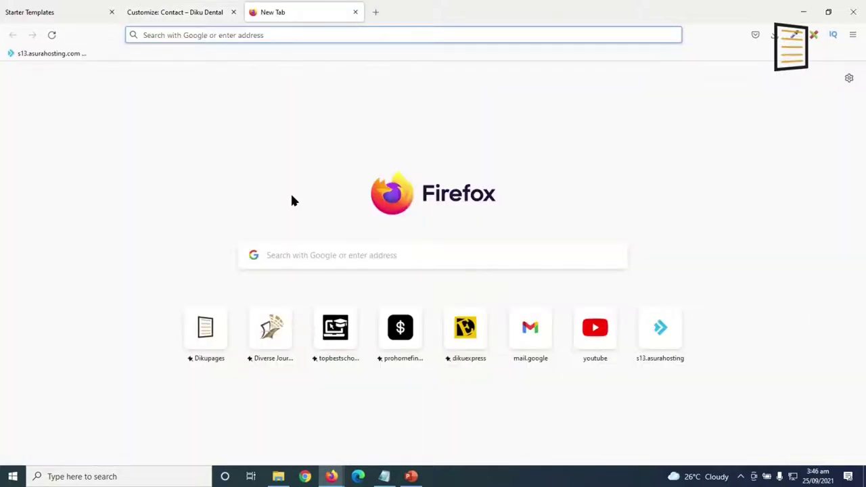
text(lopg)
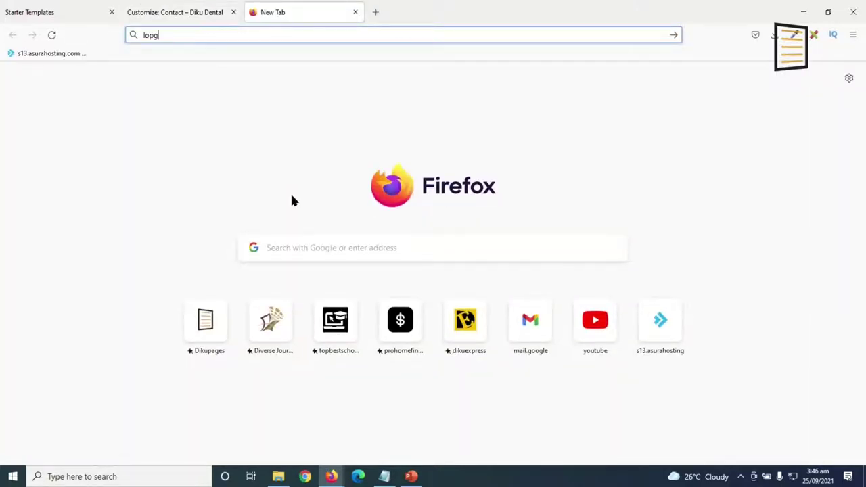
key(BackSpace)
text(goma)
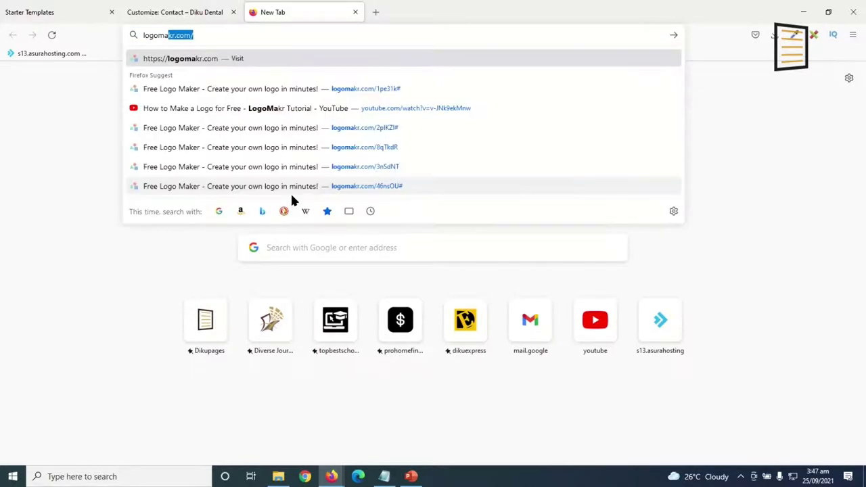
key(End)
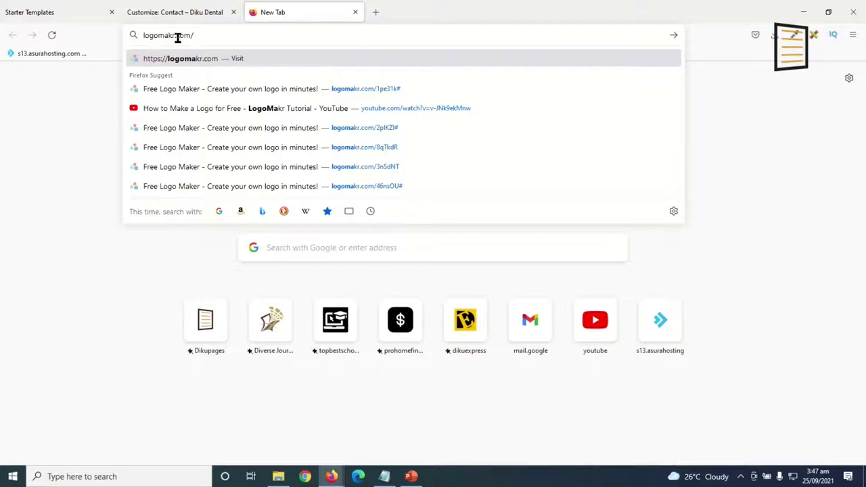
click(299, 62)
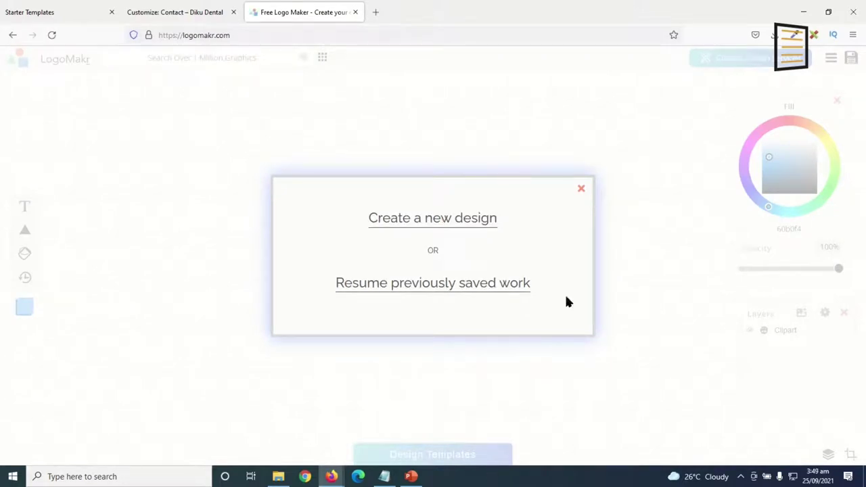
Start a new LogoMakr design and add the square tooth icon found by searching 'tooth'.
click(439, 226)
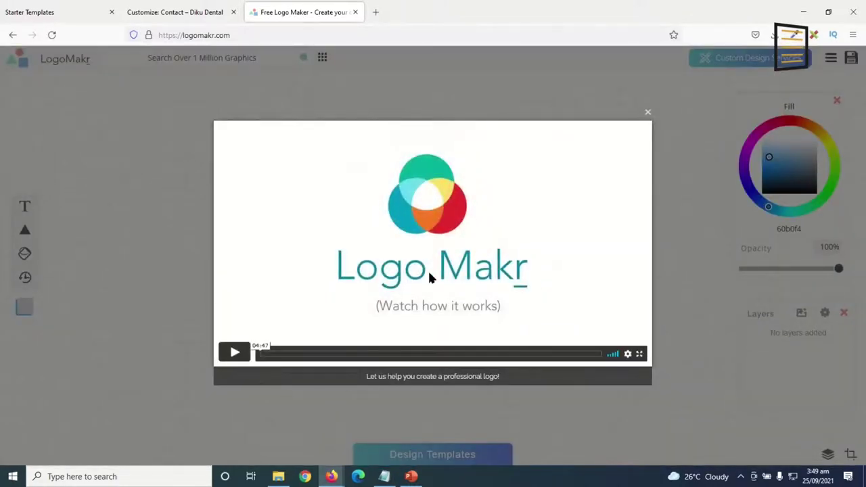
click(647, 114)
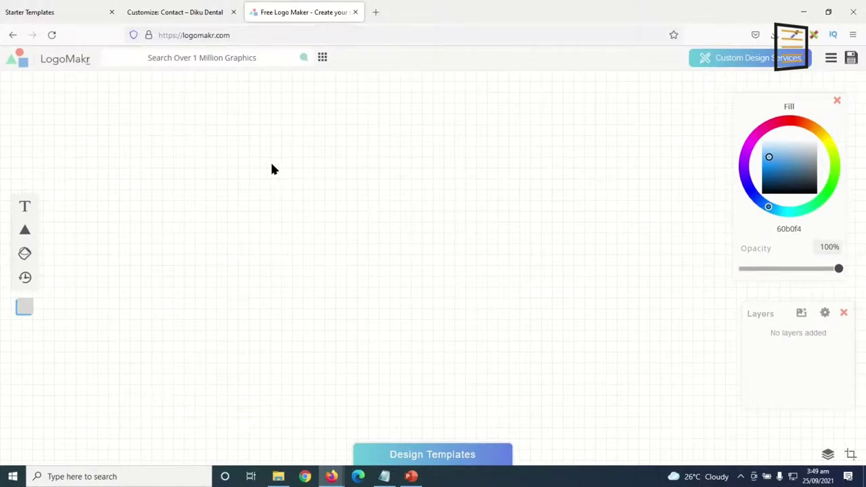
click(215, 58)
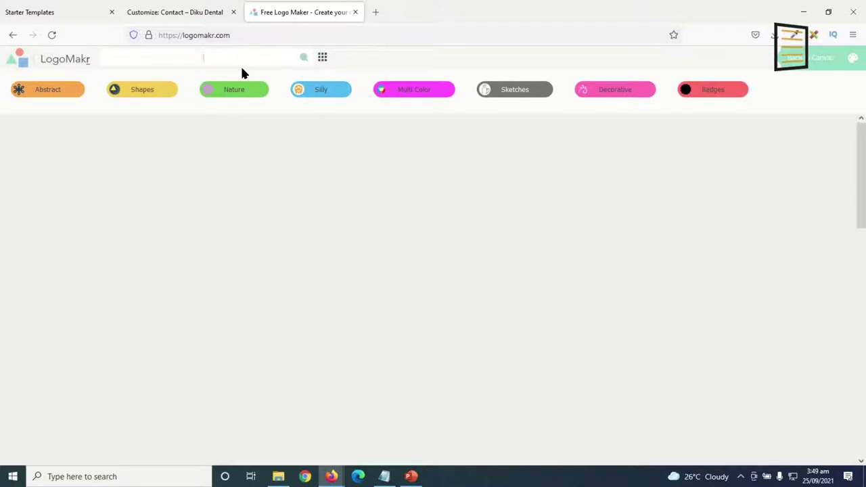
text(tooth)
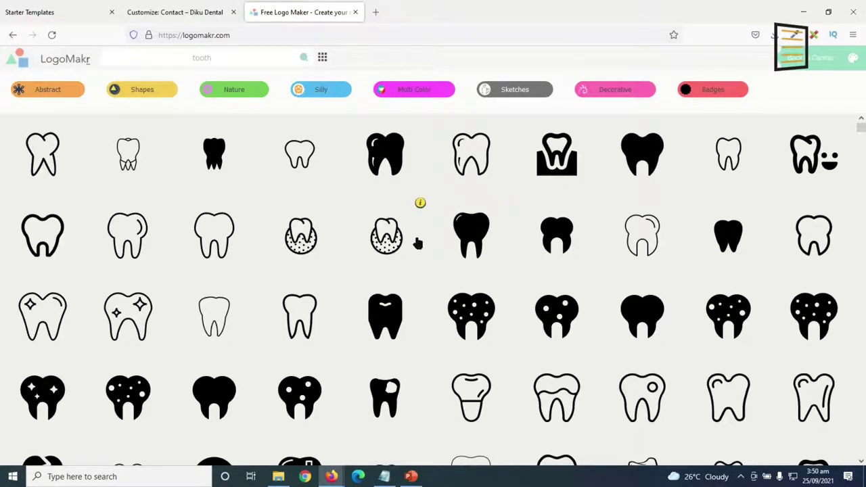
scroll(419, 247, down, 3)
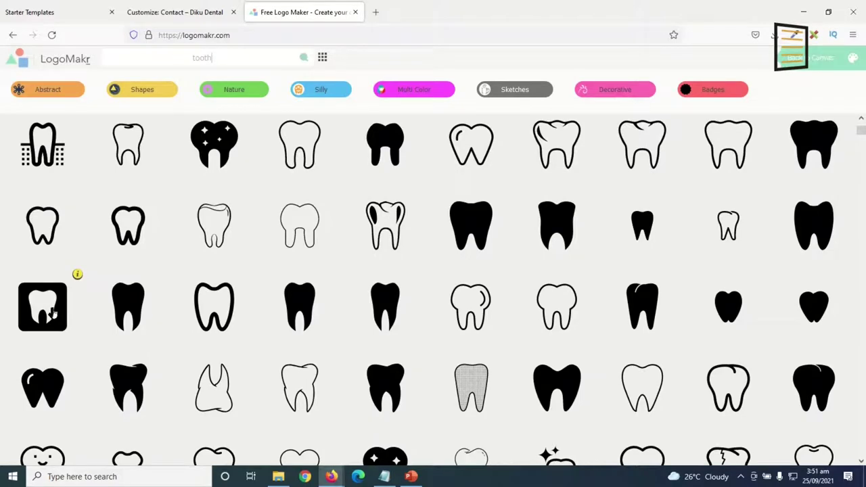
click(52, 311)
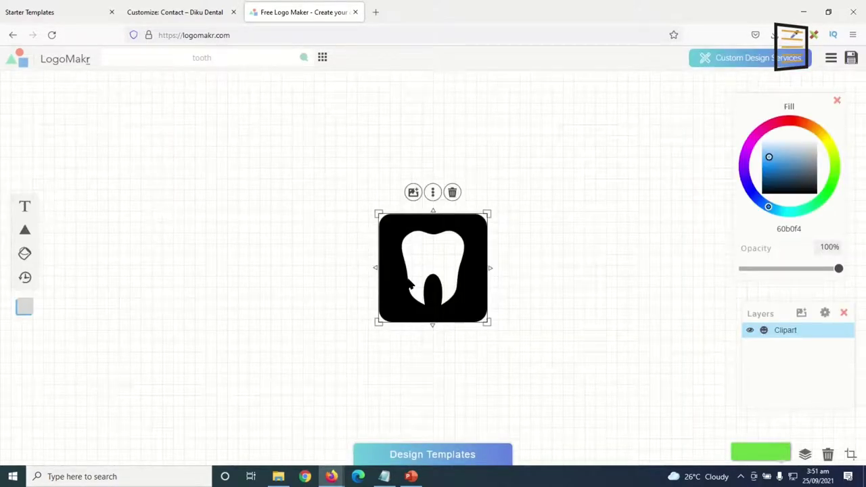
Move the tooth icon up-left and add left-aligned 'DikuDental' text in the Poppins font.
drag(387, 250, 311, 231)
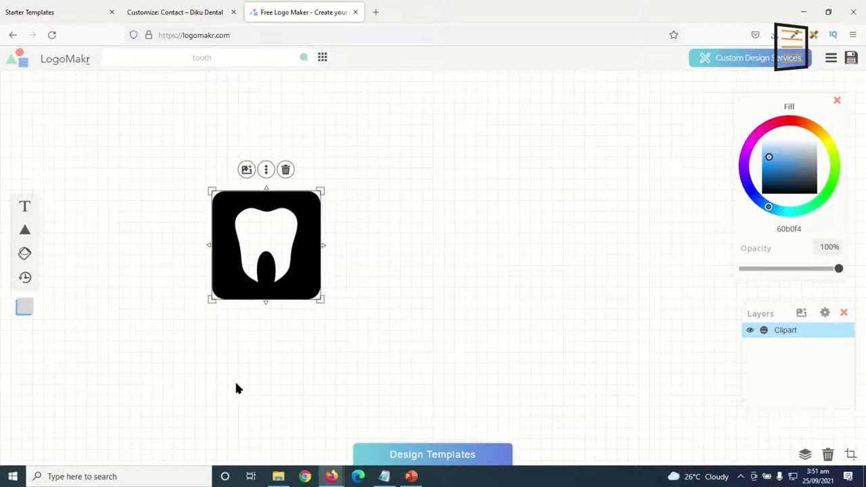
click(25, 206)
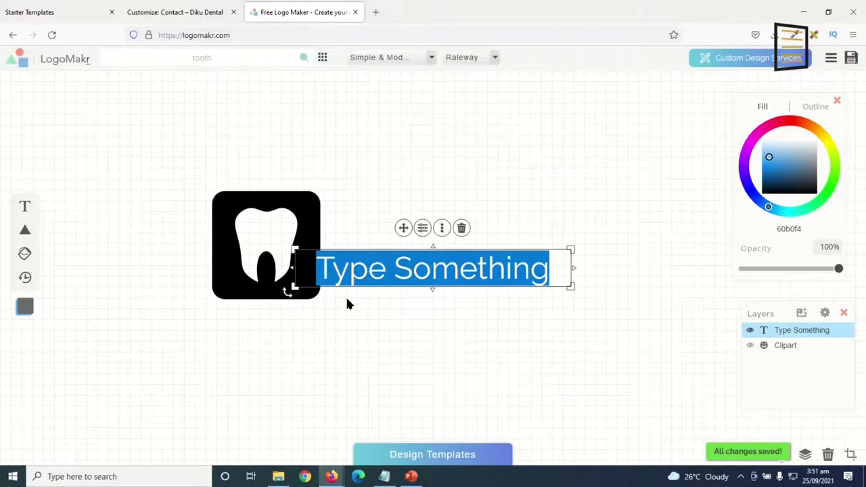
text(Dik)
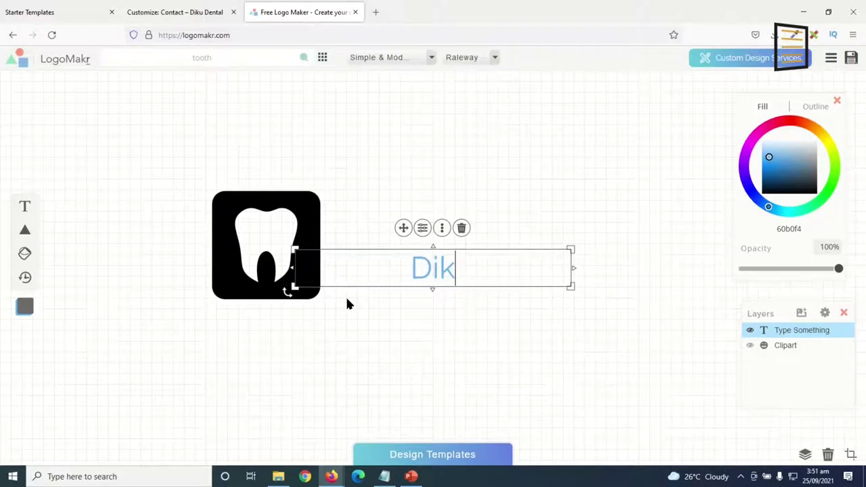
text(uDental)
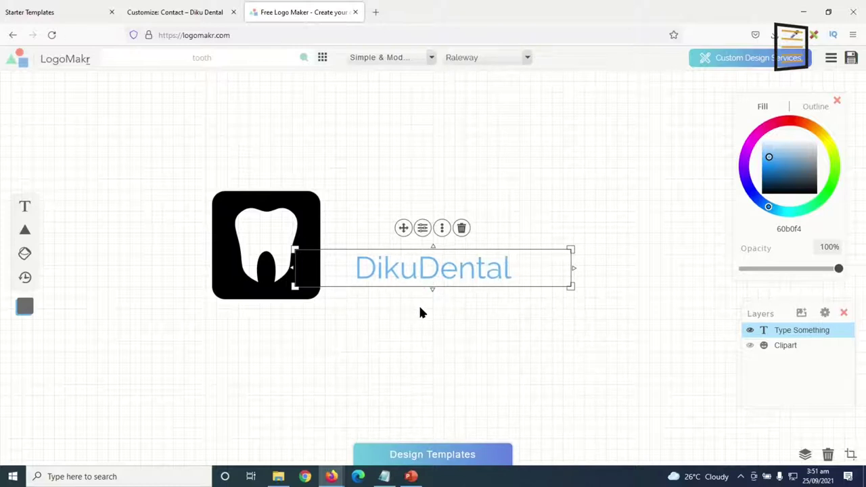
click(527, 61)
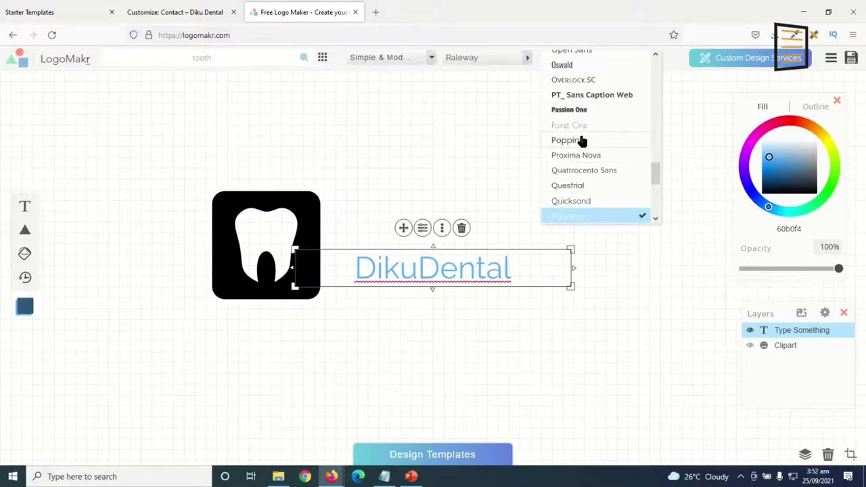
click(580, 140)
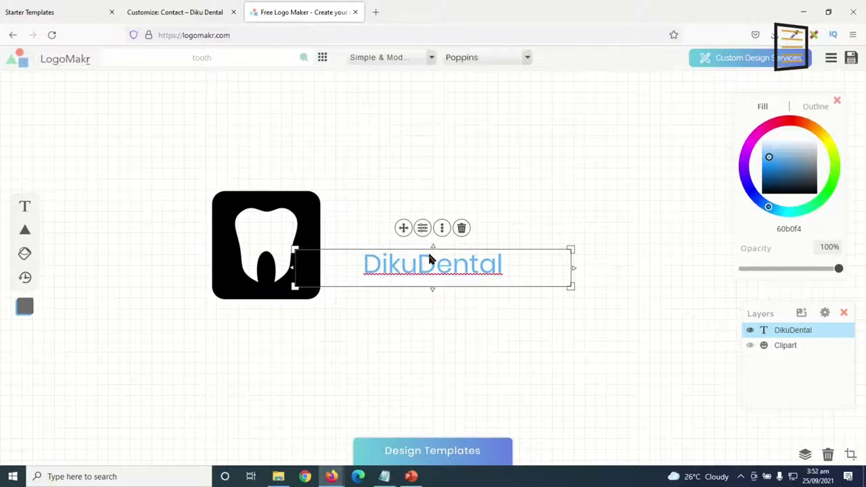
click(422, 230)
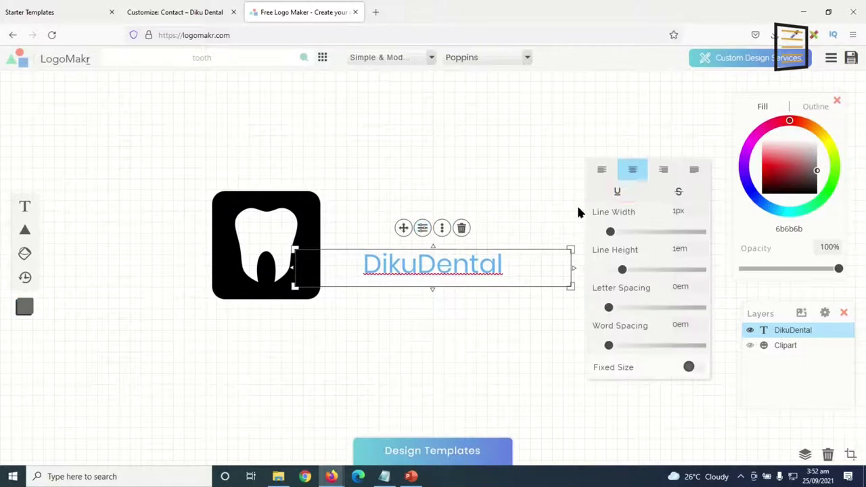
click(601, 171)
Narrow the text box to 256 px, shrink the tooth icon, and place the text beside it.
click(464, 268)
drag(400, 267, 439, 214)
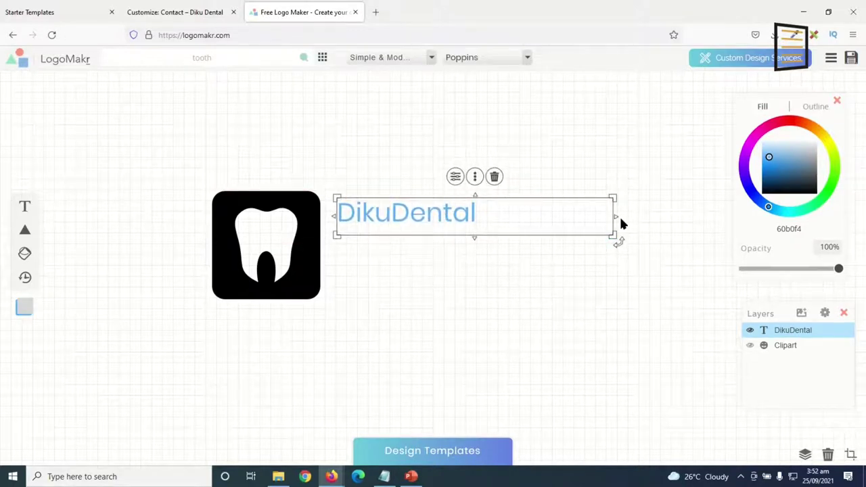
drag(615, 217, 582, 311)
drag(423, 221, 425, 228)
click(290, 255)
drag(325, 306, 263, 241)
drag(363, 239, 295, 225)
click(230, 310)
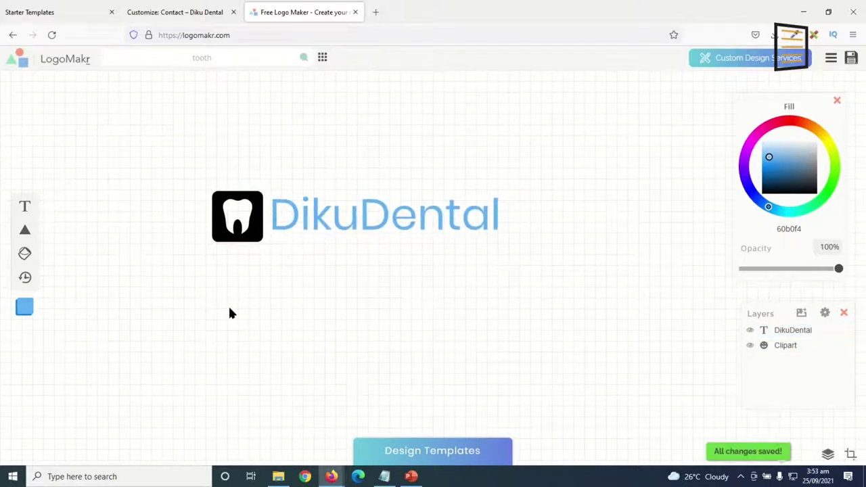
click(277, 298)
Turn both the DikuDental text and the tooth icon white.
drag(790, 151, 794, 117)
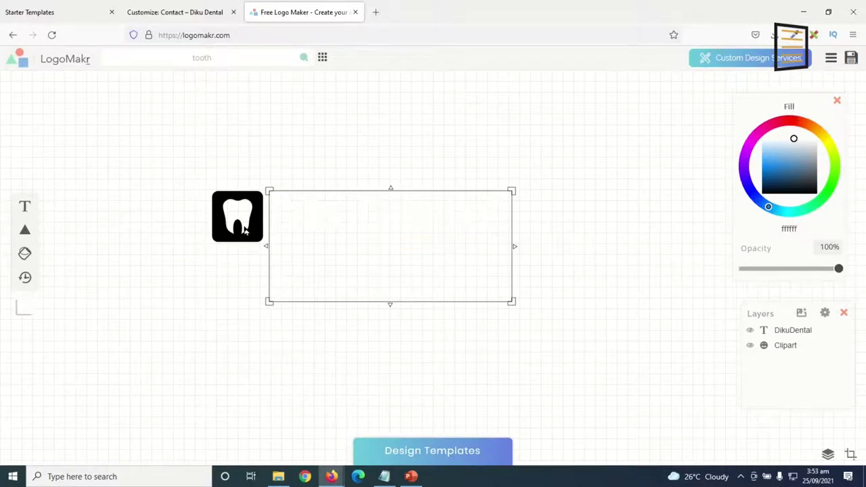
click(245, 229)
click(784, 138)
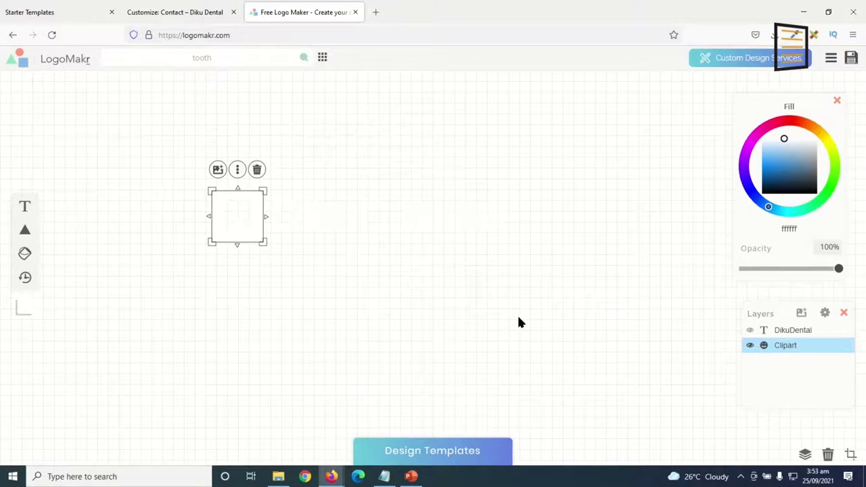
click(368, 385)
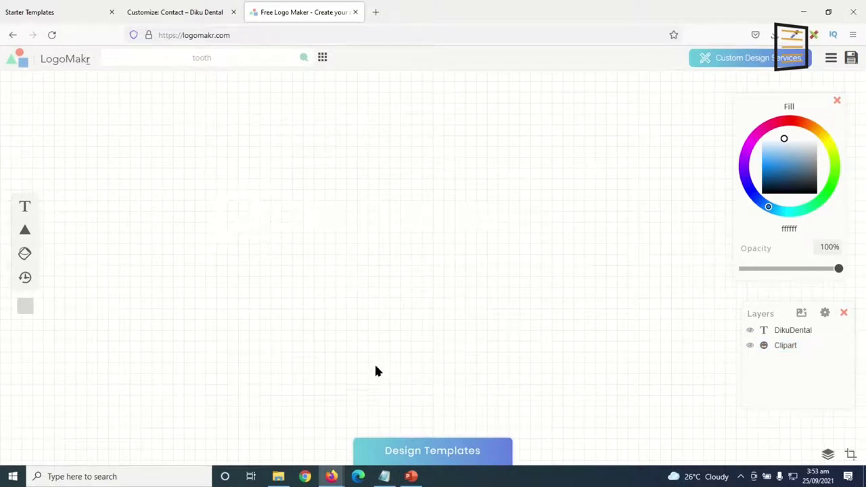
Save the logo and download the free low-resolution PNG, LogoMakr-07xTLb.png.
click(851, 59)
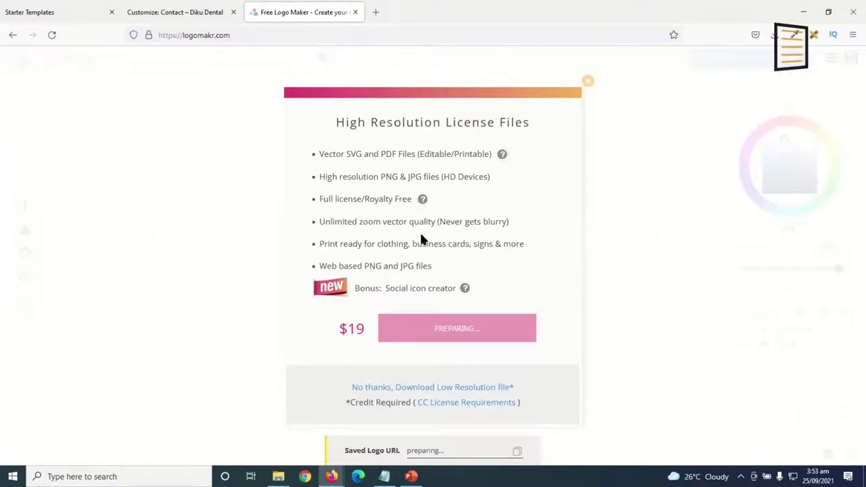
click(398, 388)
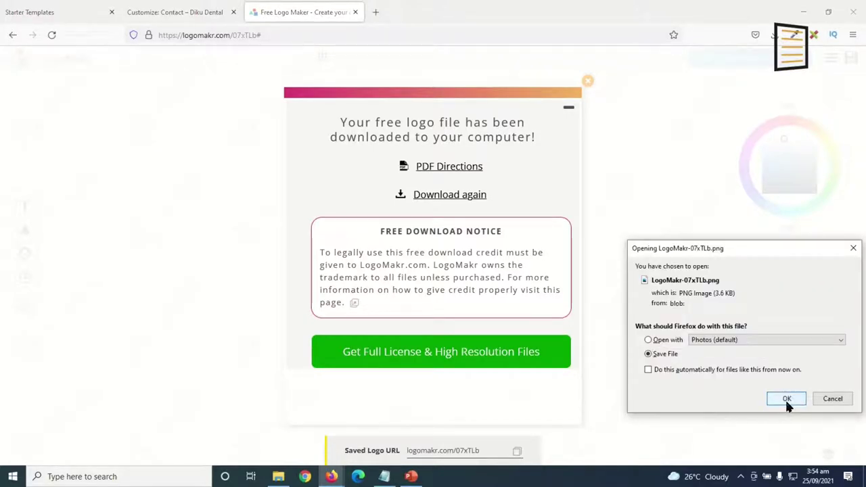
click(785, 398)
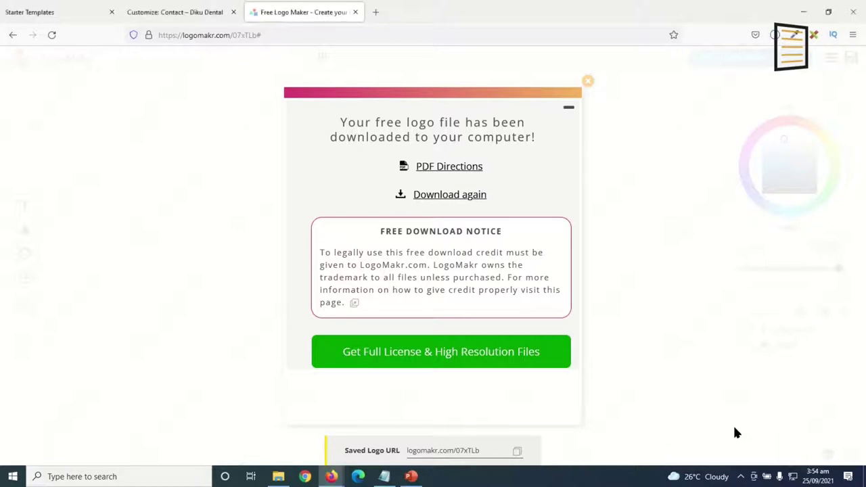
Give the tooth icon the dark purple fill 47003B.
click(588, 82)
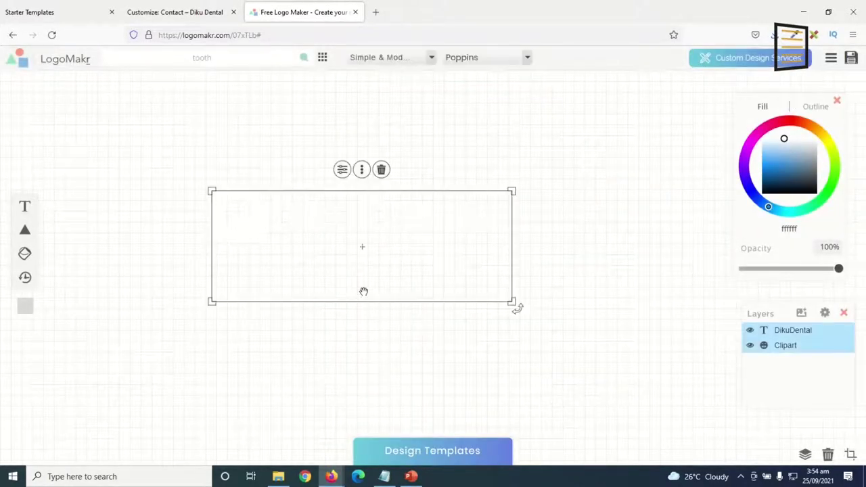
click(236, 264)
click(235, 219)
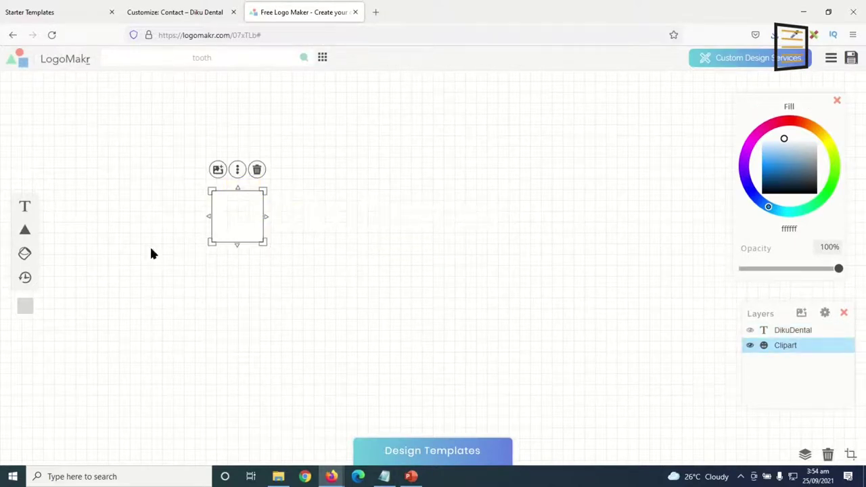
drag(805, 228, 766, 227)
text(47003B)
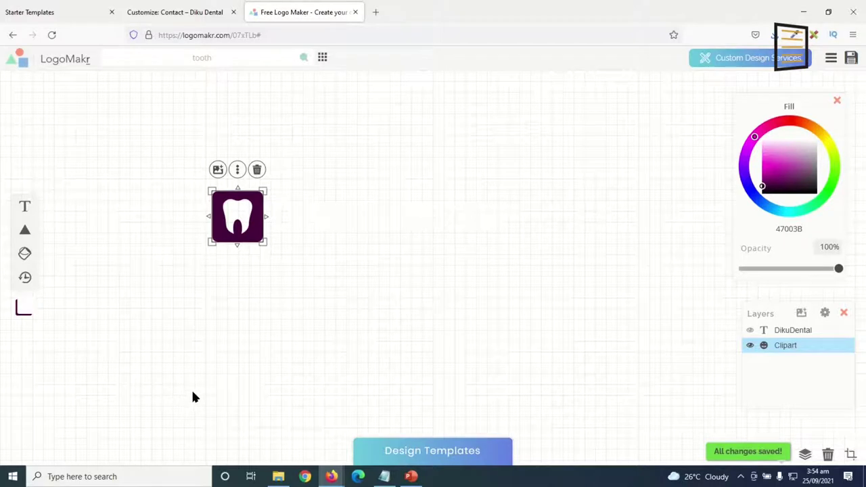
Turn the DikuDental text black and download the low-resolution logo PNG again.
click(310, 217)
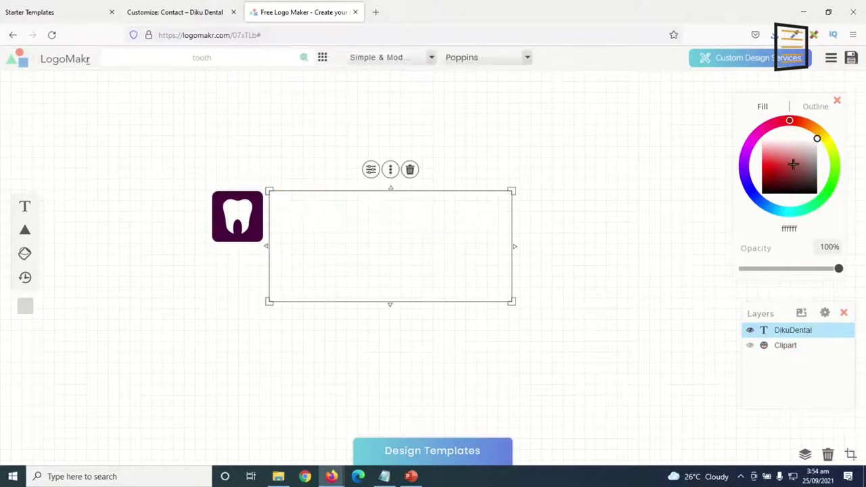
mouse_move(806, 151)
mouse_down()
mouse_move(820, 155)
mouse_move(845, 209)
mouse_move(787, 228)
mouse_up()
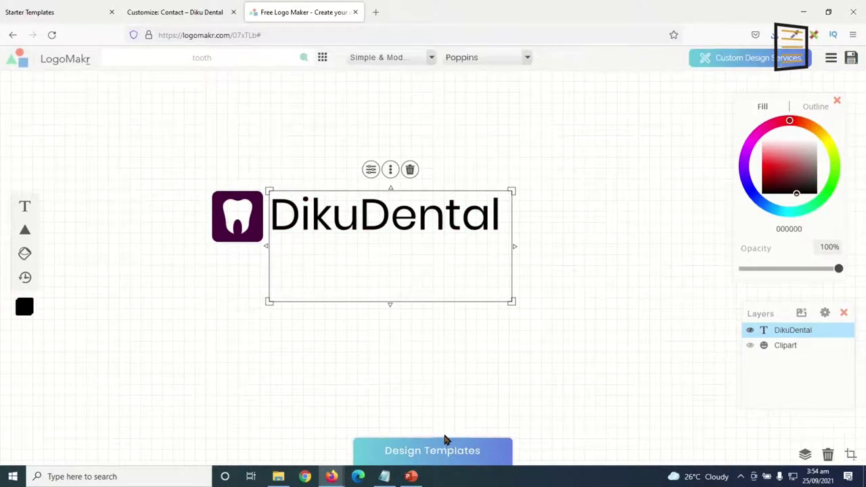
click(428, 413)
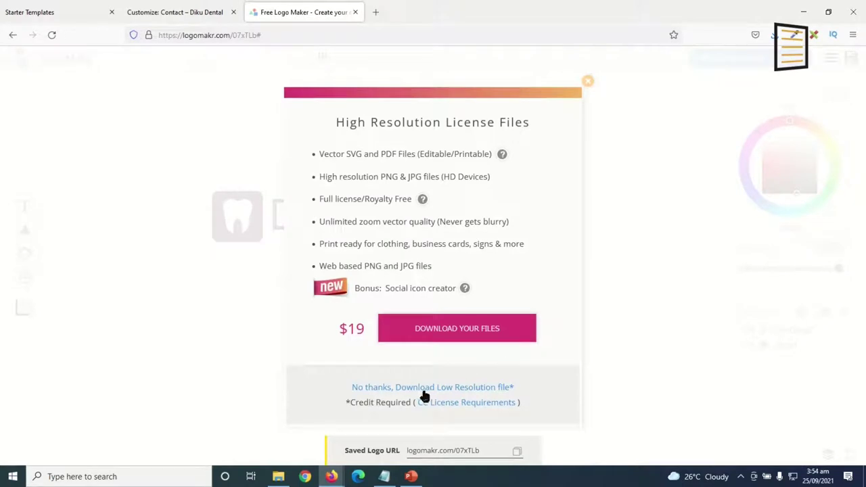
click(419, 389)
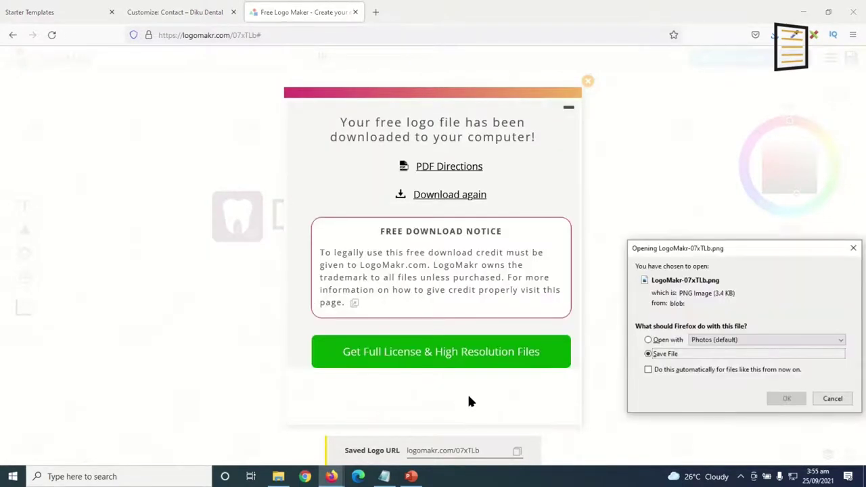
click(784, 397)
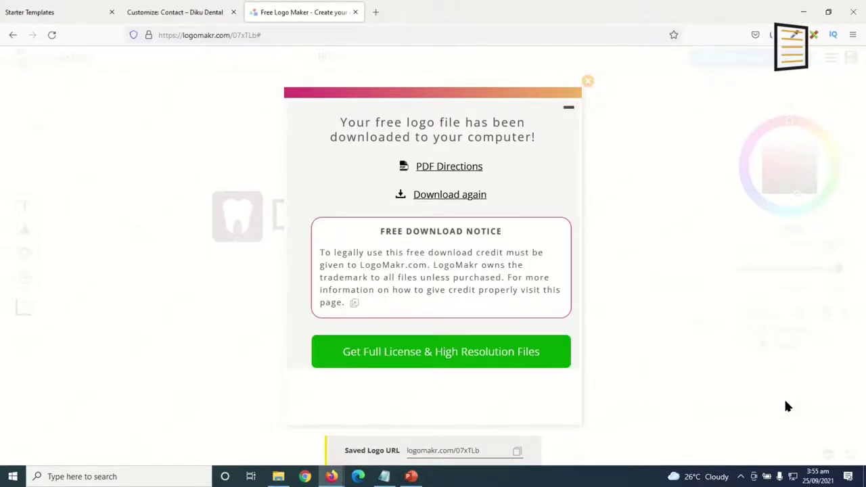
Delete the DikuDental text from the canvas.
click(628, 294)
click(384, 227)
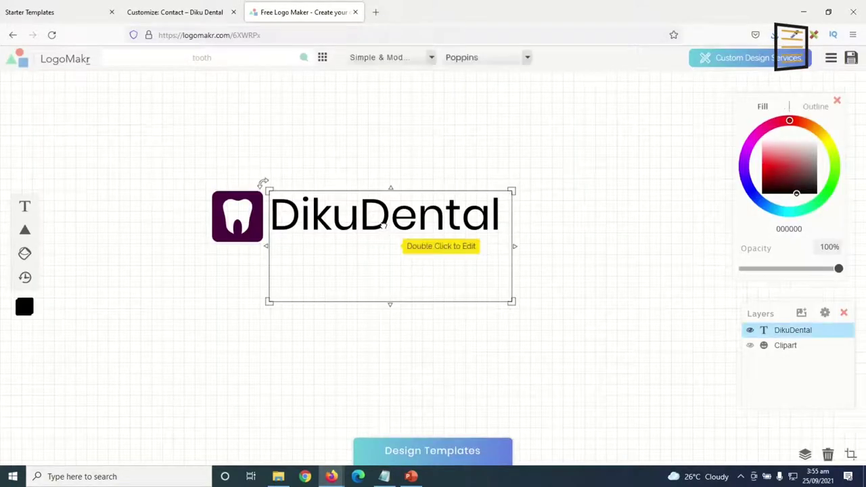
key(Delete)
Enlarge the tooth icon to about 337 px and download it as LogoMakr-6XWRPx.png.
click(257, 236)
drag(265, 244, 368, 345)
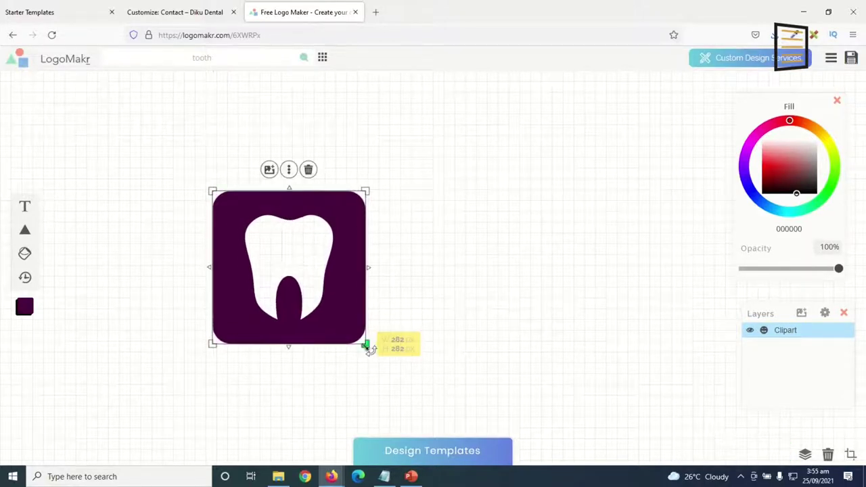
drag(351, 306, 404, 214)
drag(419, 251, 493, 367)
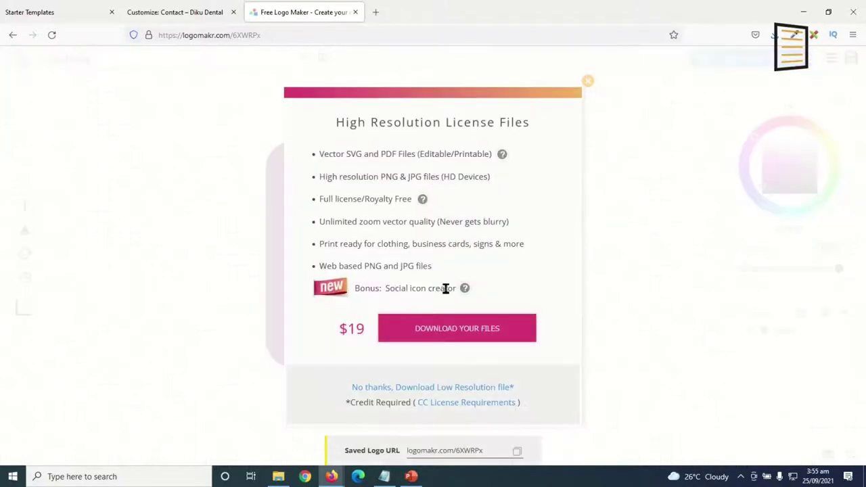
click(407, 390)
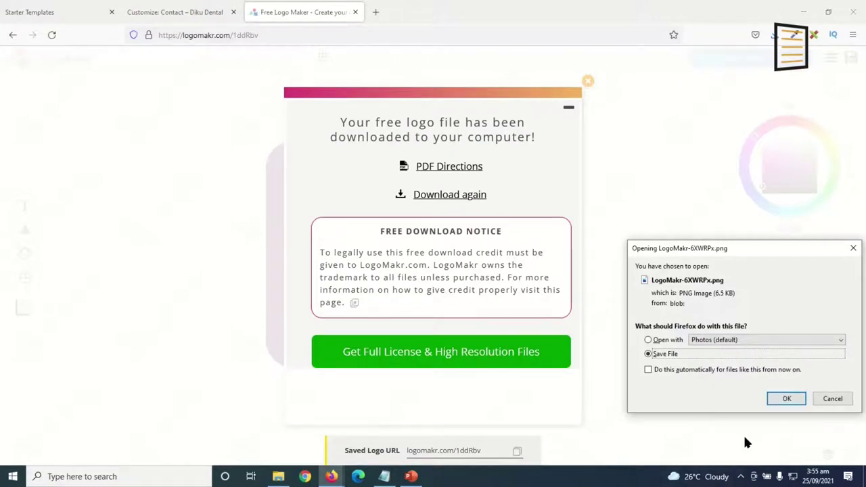
key(Return)
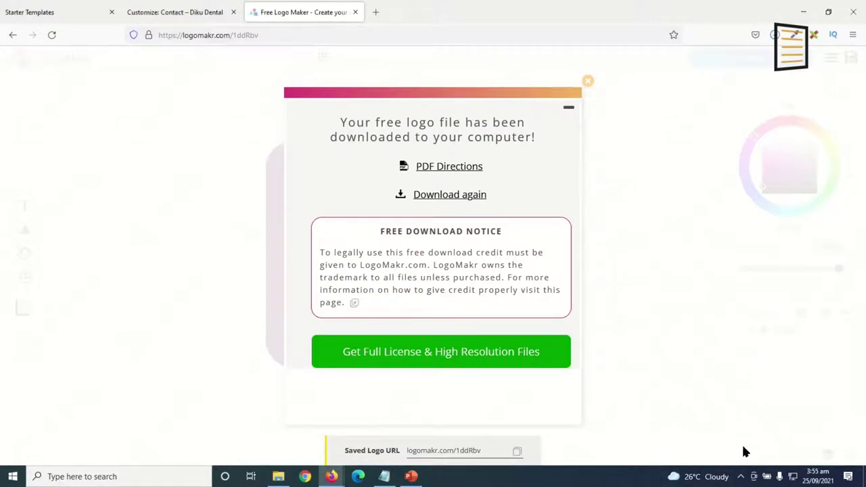
Upload the logo file from the logos folder and use it as the transparent-header logo.
click(355, 11)
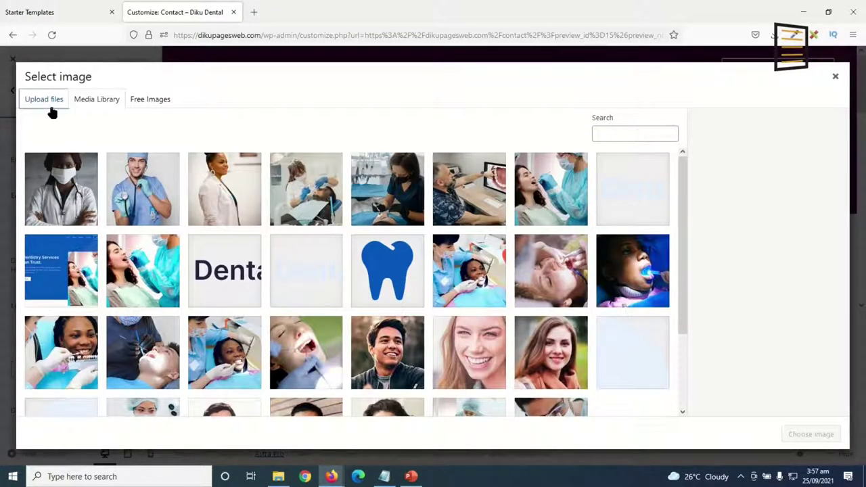
click(57, 110)
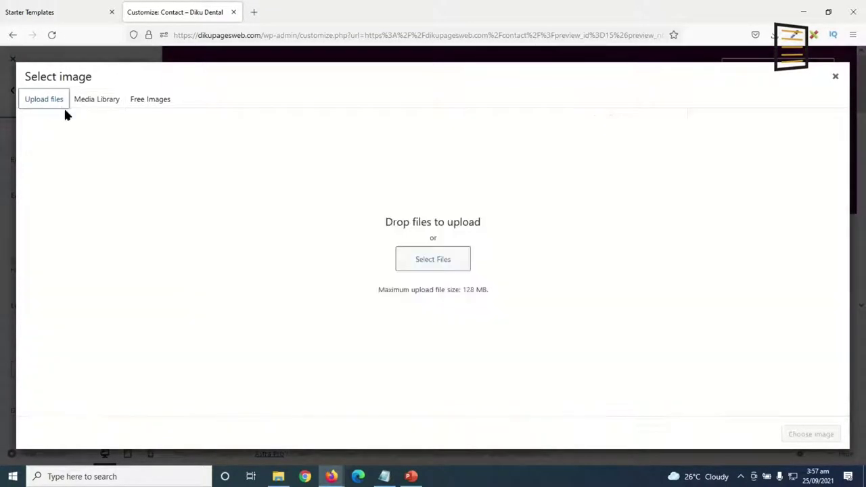
click(444, 270)
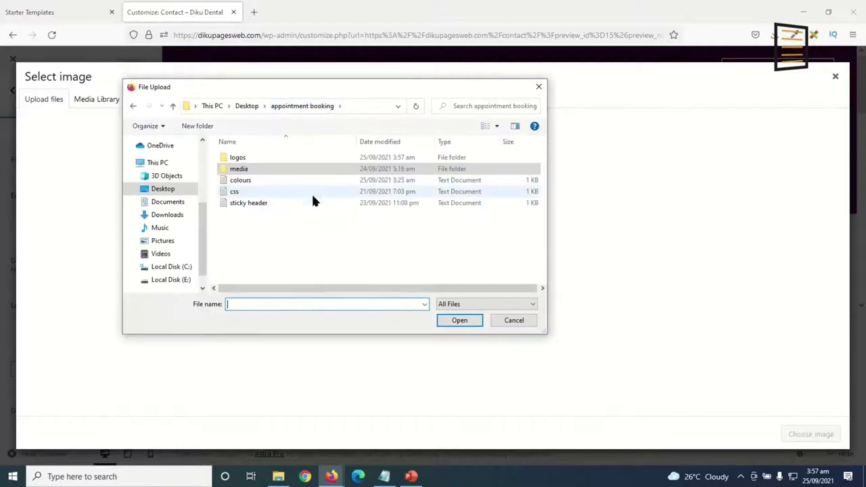
click(240, 160)
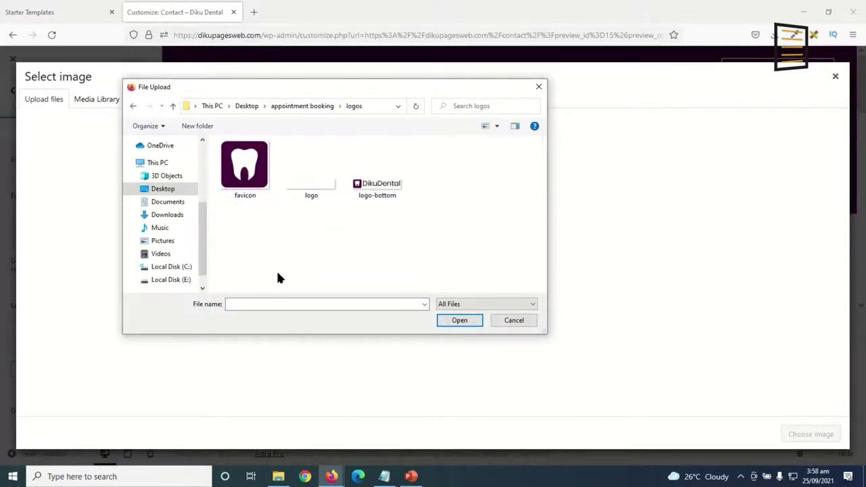
click(316, 190)
click(460, 320)
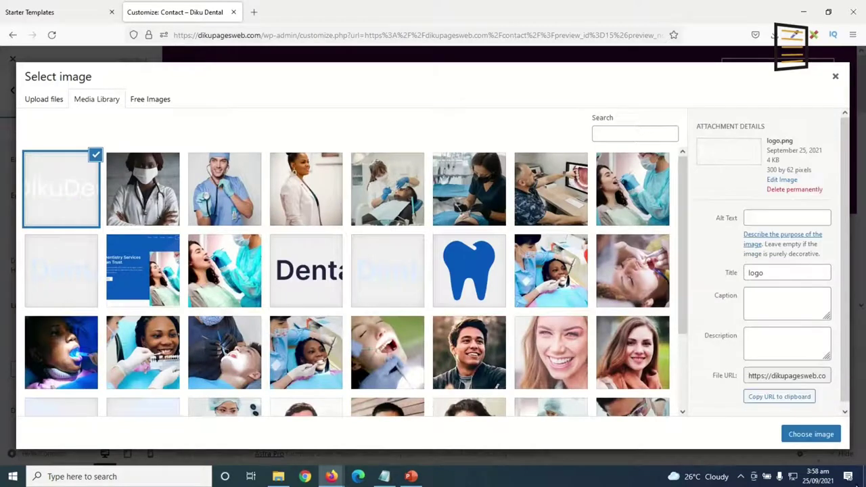
click(814, 438)
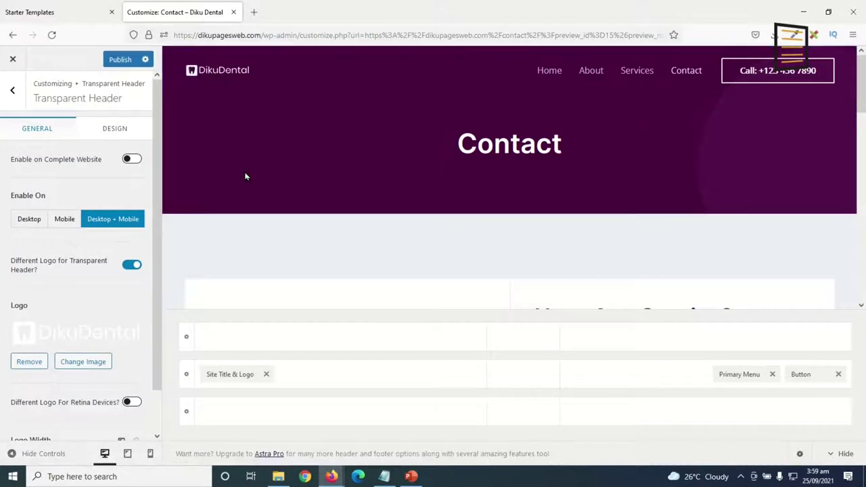
Set the transparent-header logo width to 150 px.
scroll(105, 341, down, 1)
scroll(102, 341, down, 1)
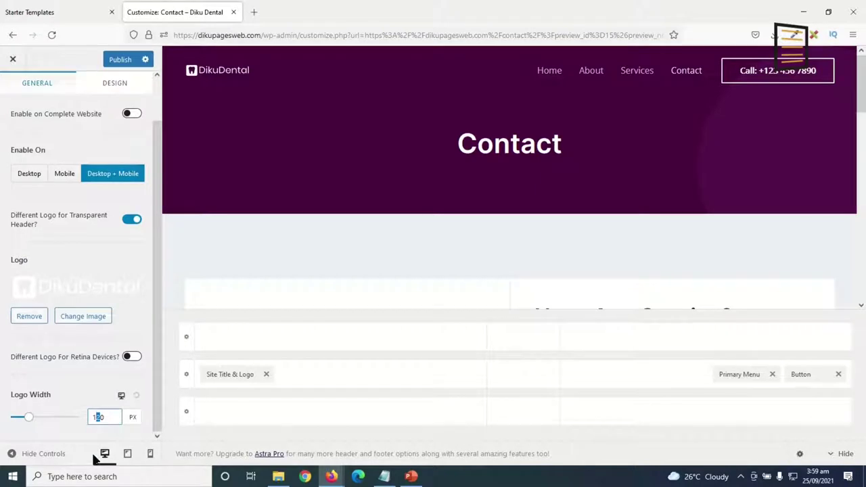
text(3)
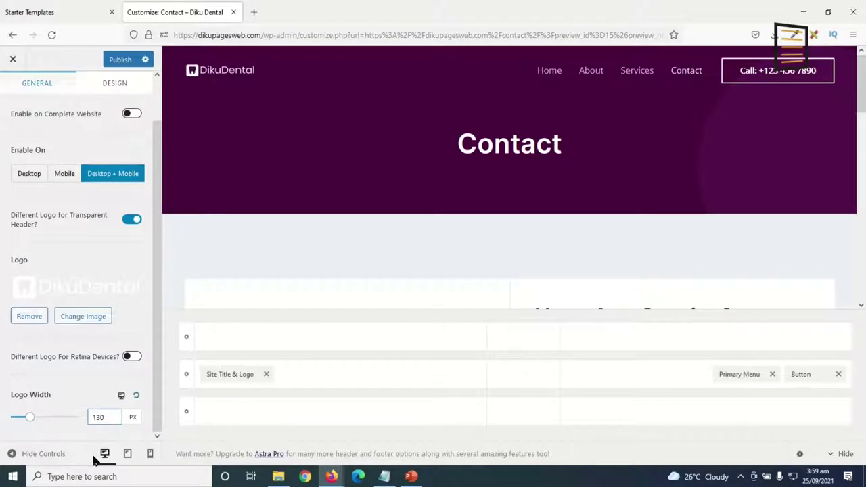
key(BackSpace)
text(5)
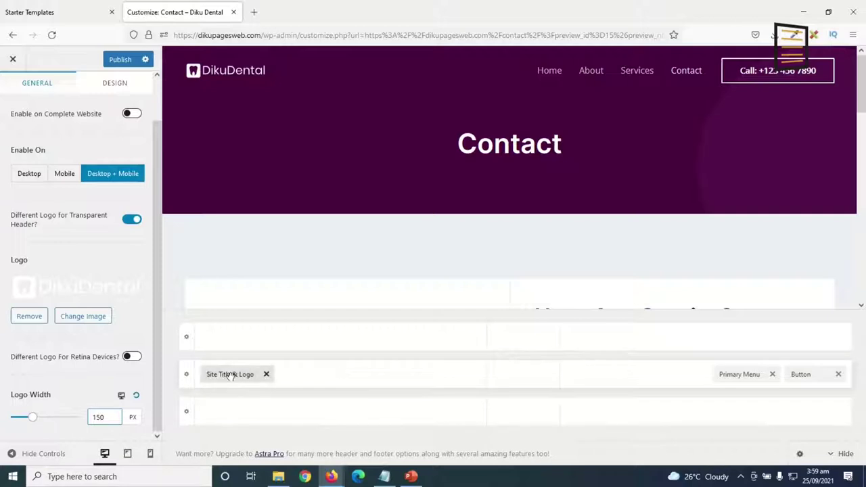
click(236, 375)
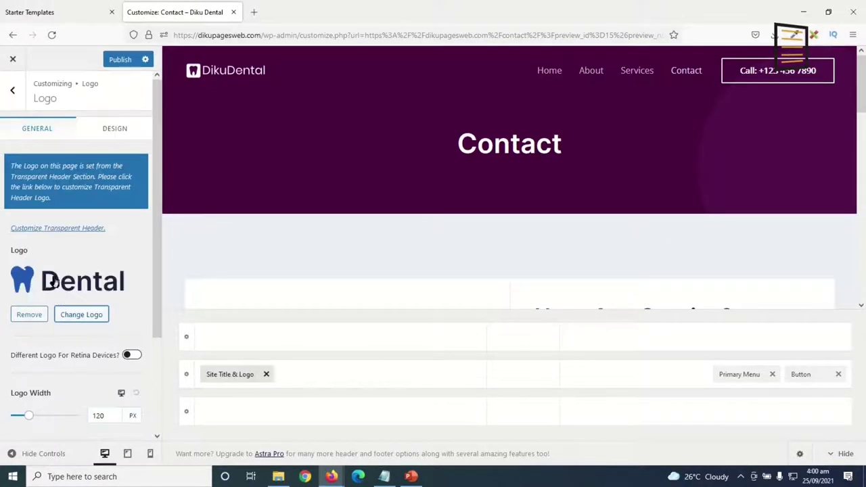
Replace the main site logo with the uploaded DikuDental image, without cropping.
click(72, 314)
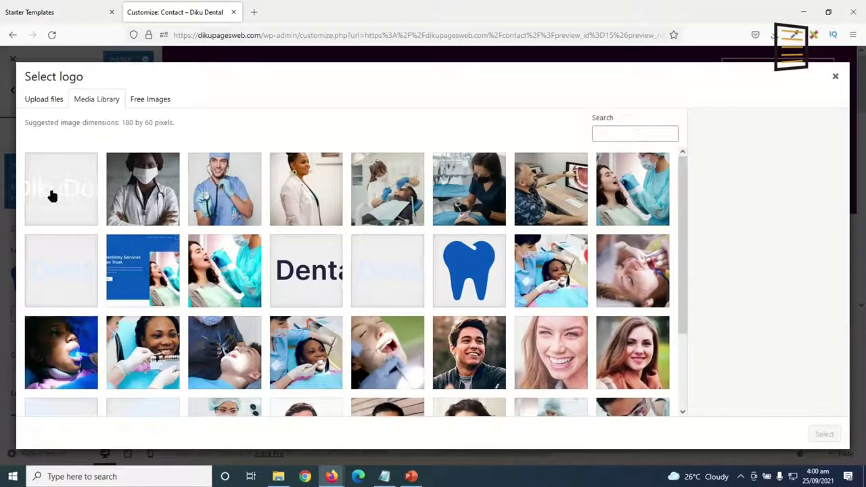
click(52, 197)
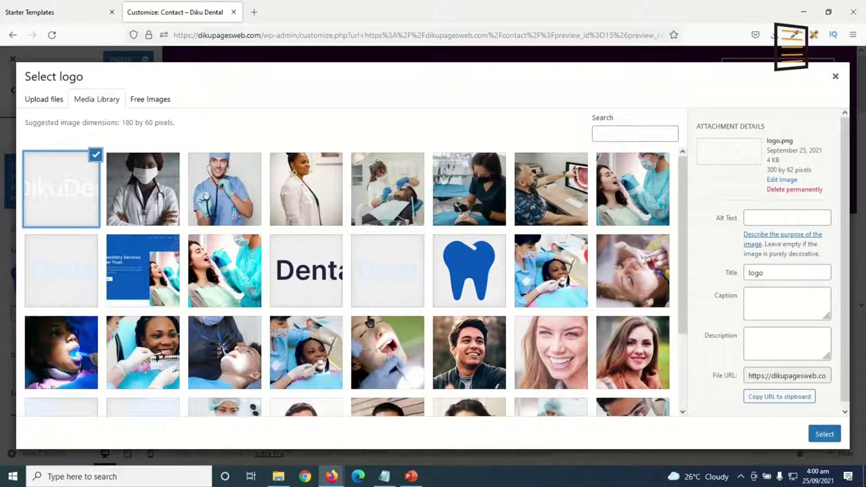
click(824, 434)
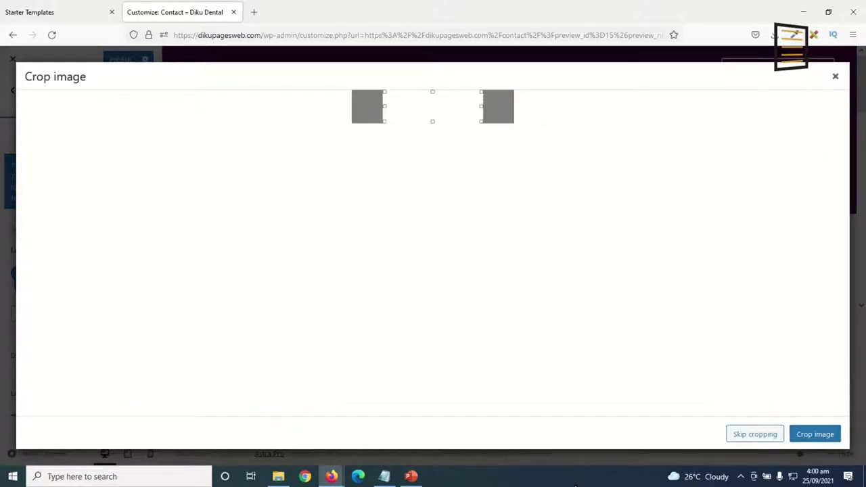
click(751, 436)
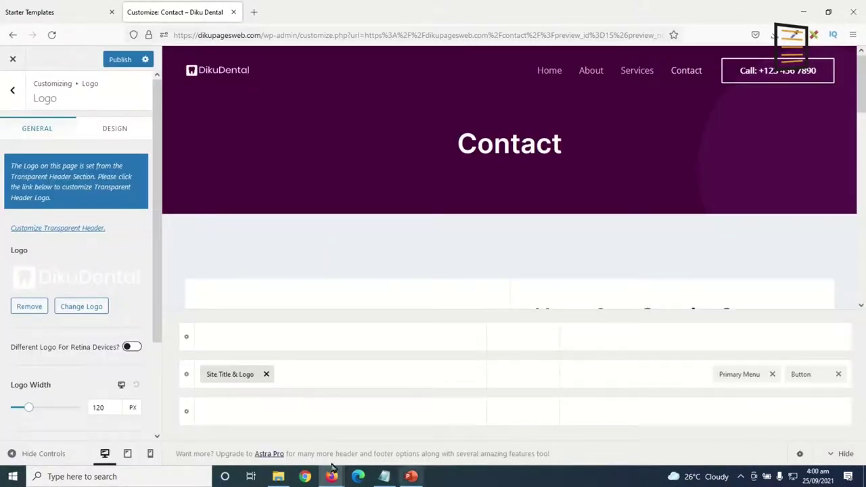
Change the logo width from 120 to 150 px.
click(114, 407)
mouse_move(34, 405)
mouse_down()
mouse_move(43, 407)
mouse_move(27, 407)
mouse_up()
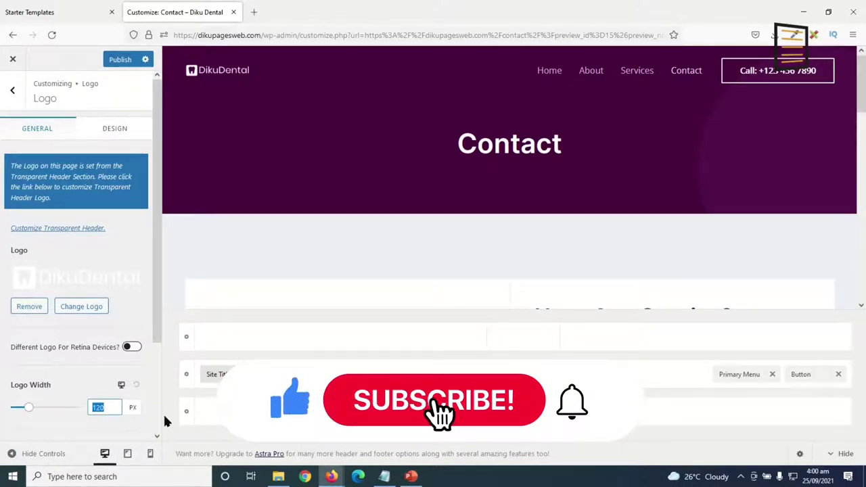
text(150)
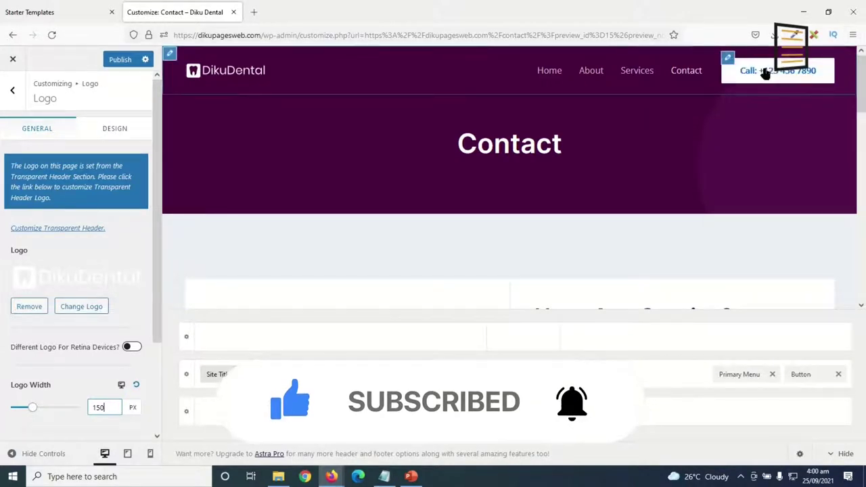
click(802, 376)
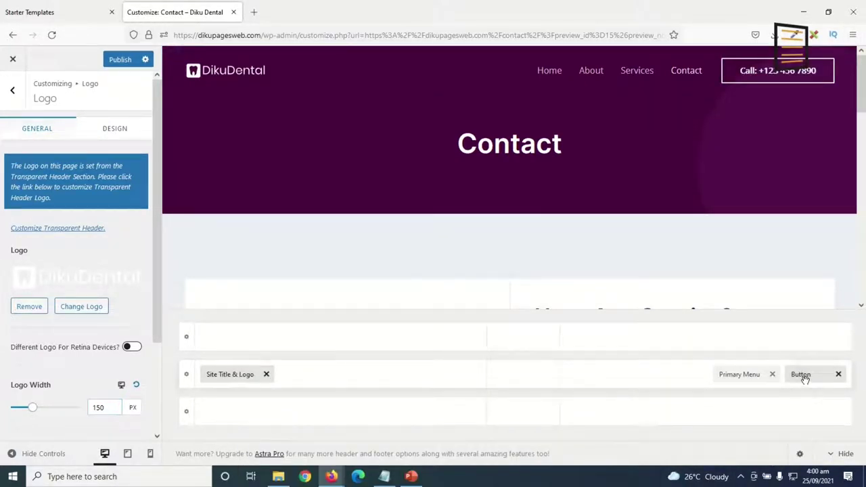
Replace the header button's phone-number text with 'Book an Appointment', keeping the # link.
drag(110, 183, 2, 189)
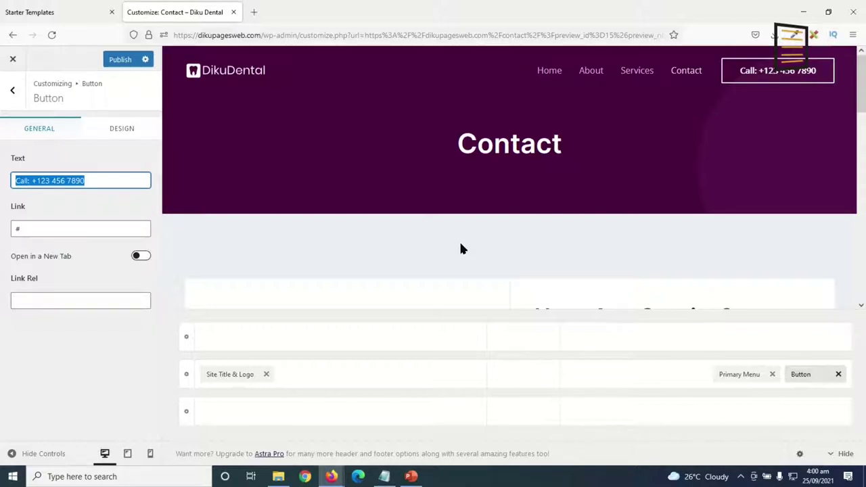
text(Book an Appointment)
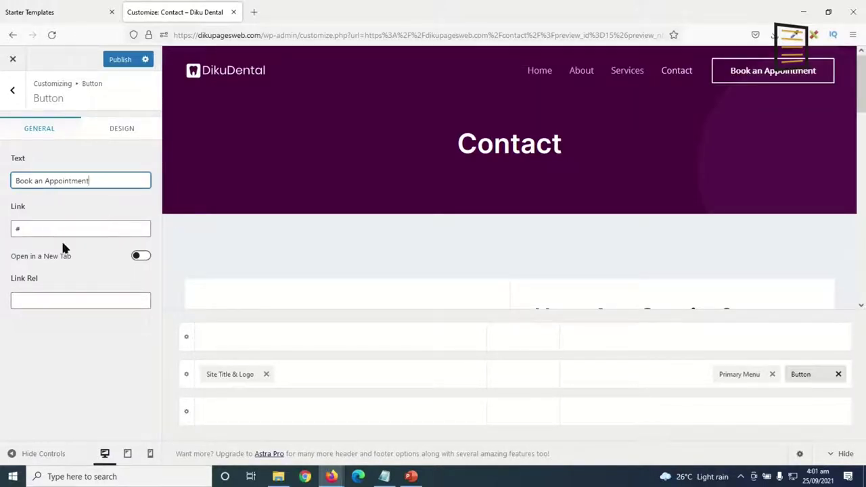
drag(55, 229, 2, 232)
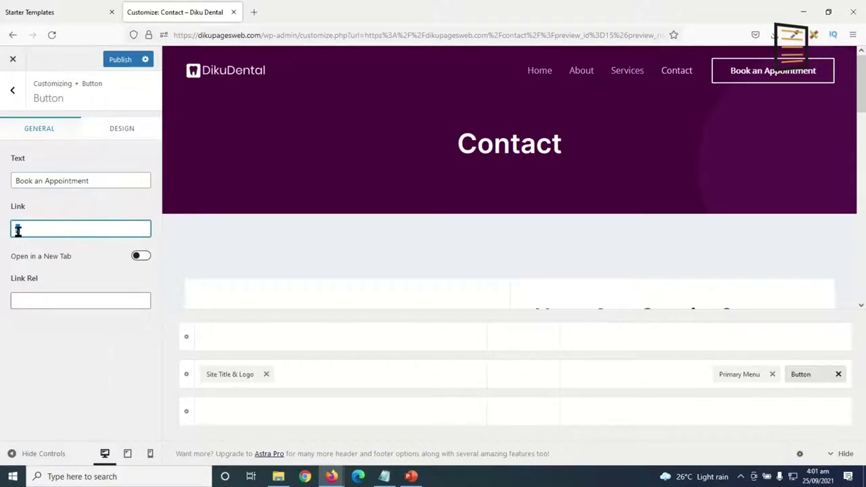
click(11, 92)
Upload favicon.png from the logos folder and set it as the site icon in Site Identity.
click(11, 92)
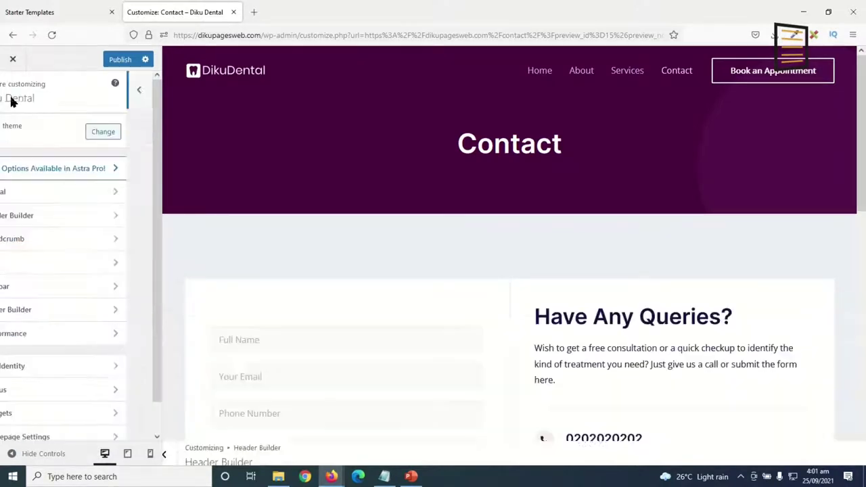
click(39, 368)
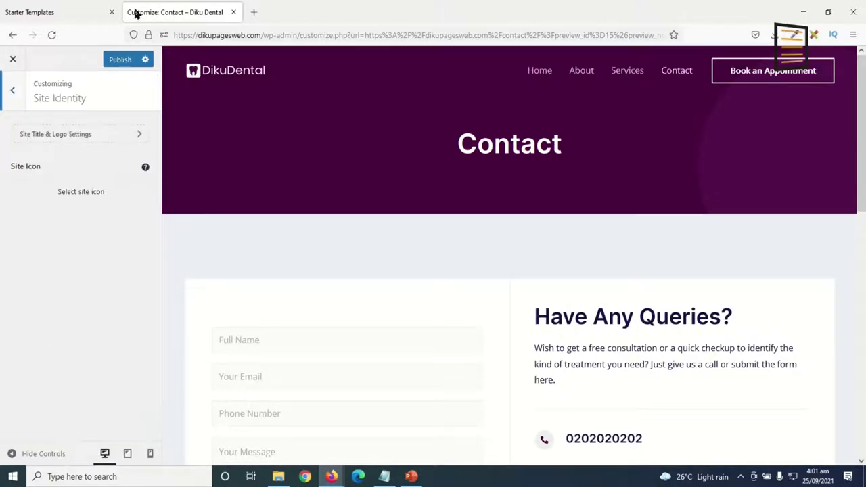
click(90, 198)
click(46, 102)
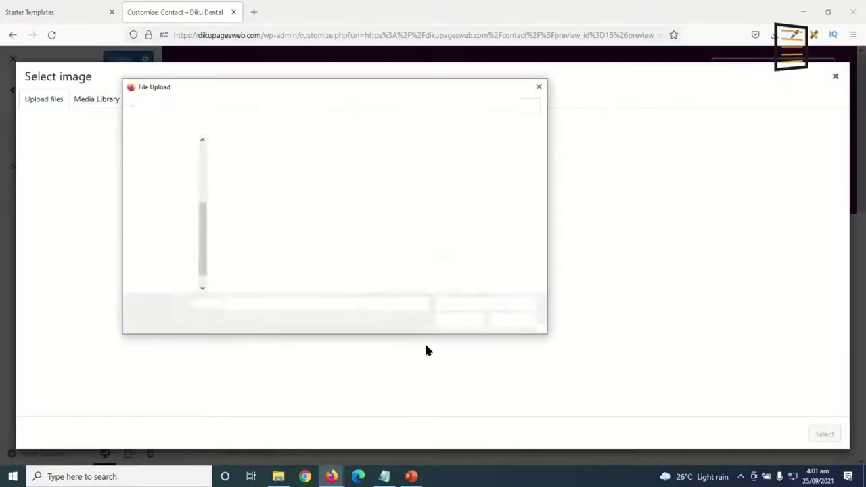
click(244, 166)
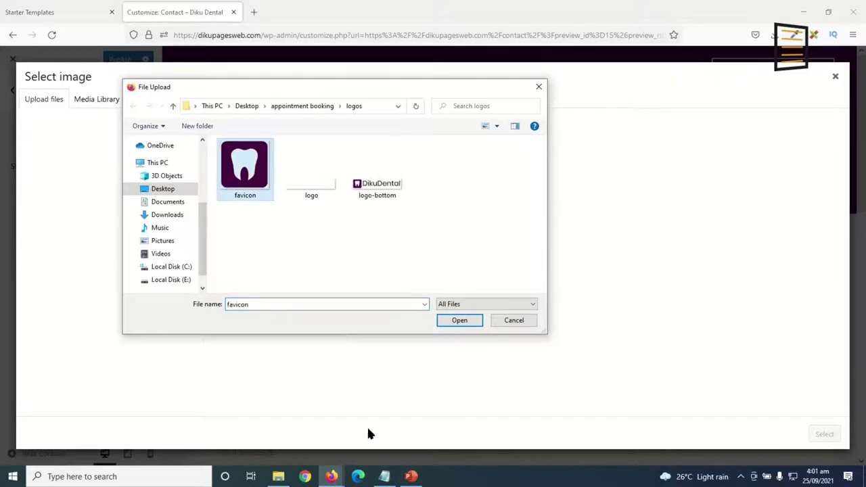
click(457, 320)
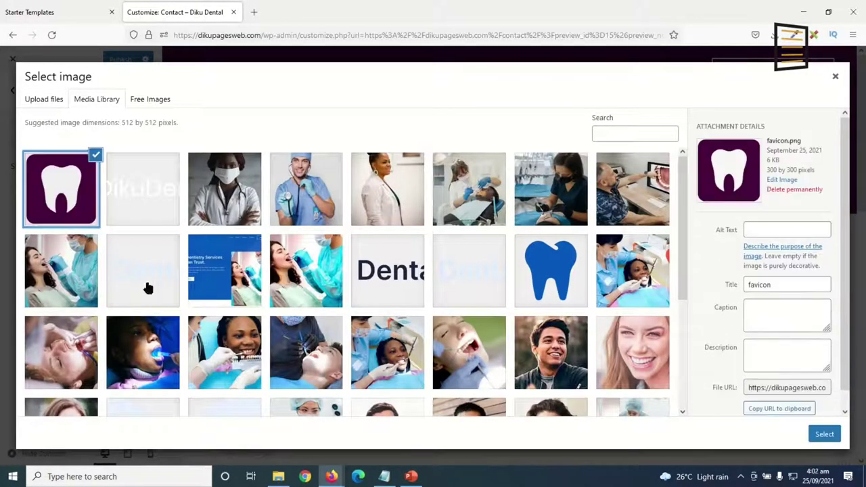
click(823, 436)
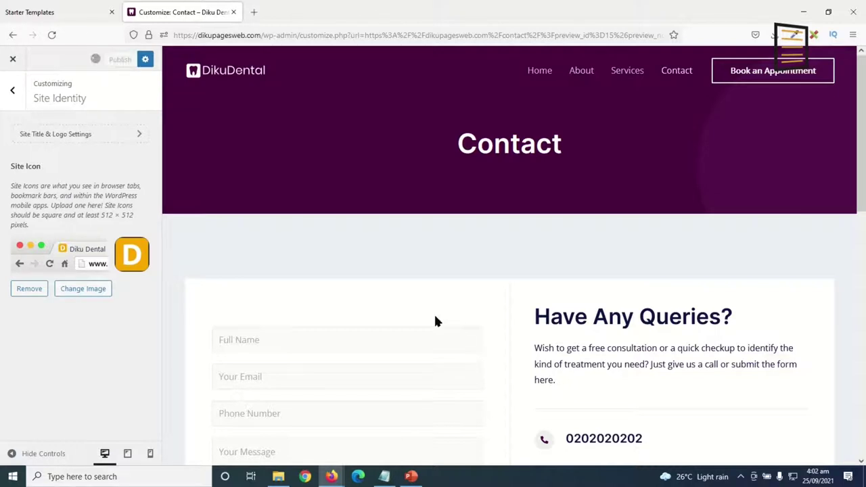
click(8, 100)
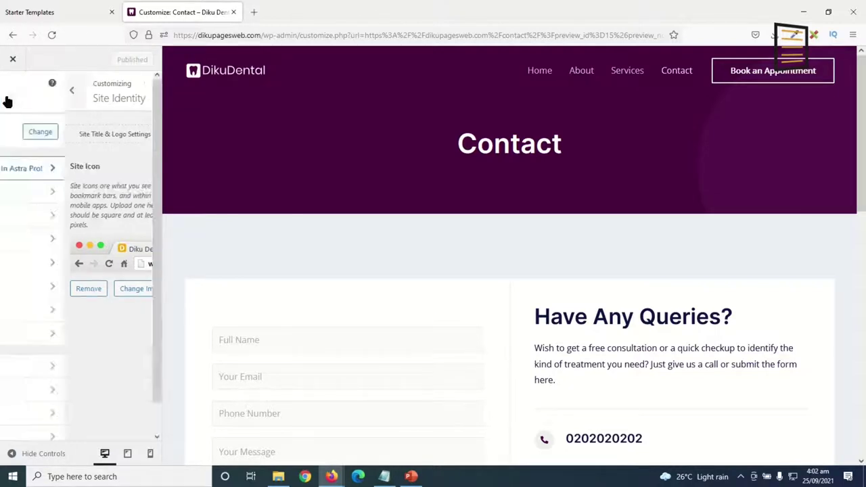
scroll(74, 270, down, 1)
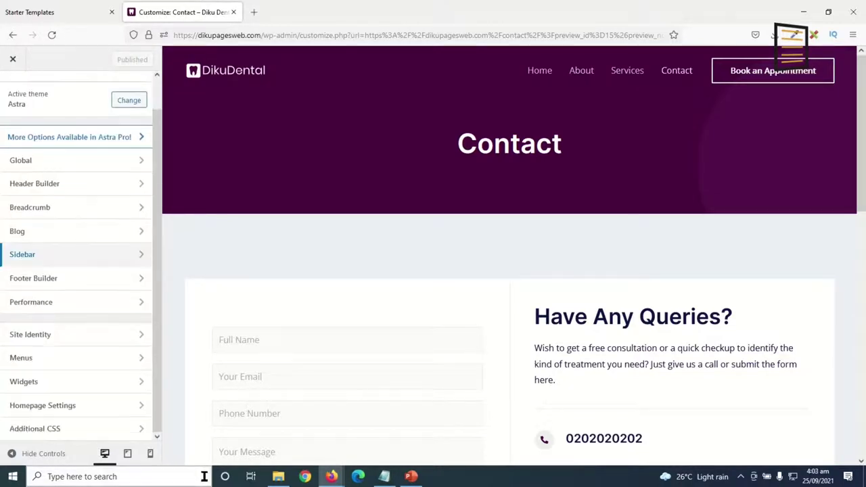
Open Menus and select the Quick Links menu with its seven custom links.
click(54, 359)
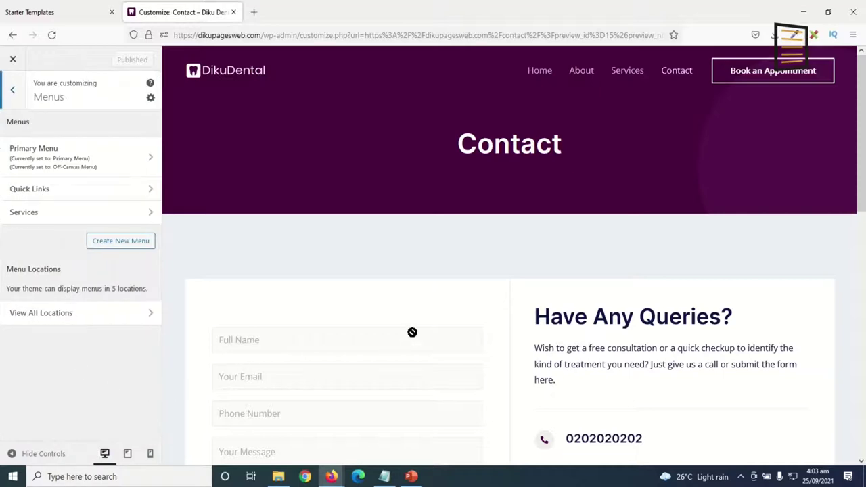
scroll(412, 338, down, 10)
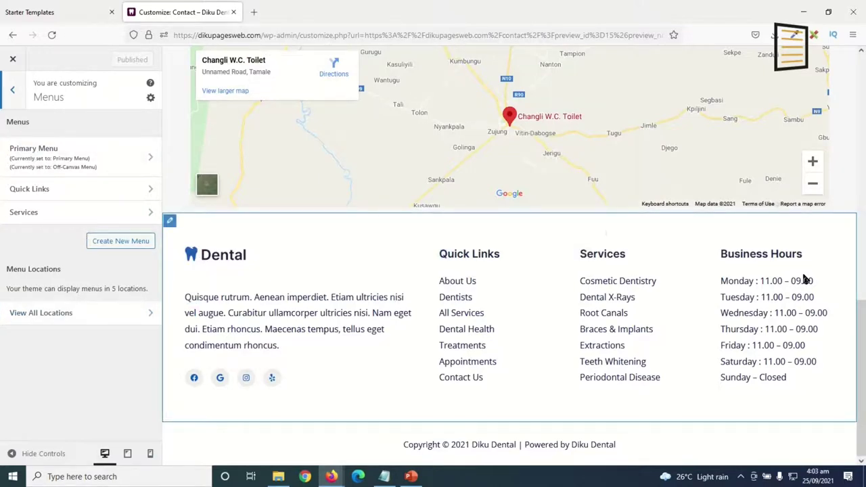
scroll(805, 277, up, 10)
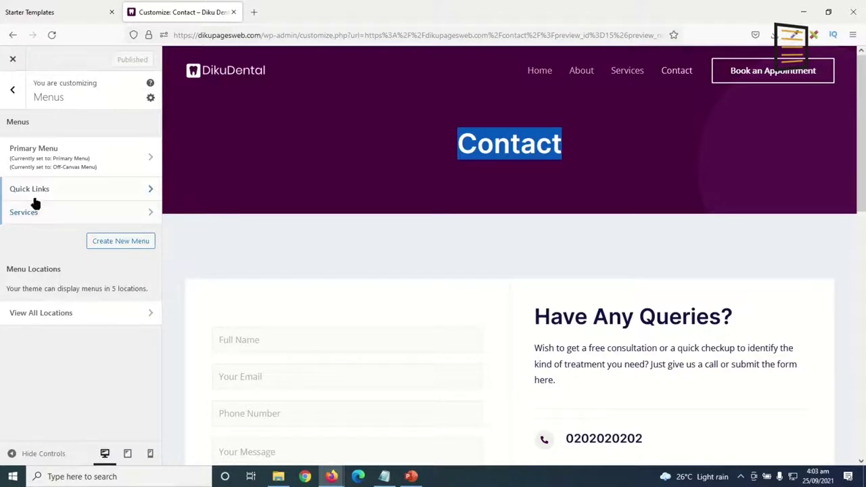
drag(862, 121, 861, 379)
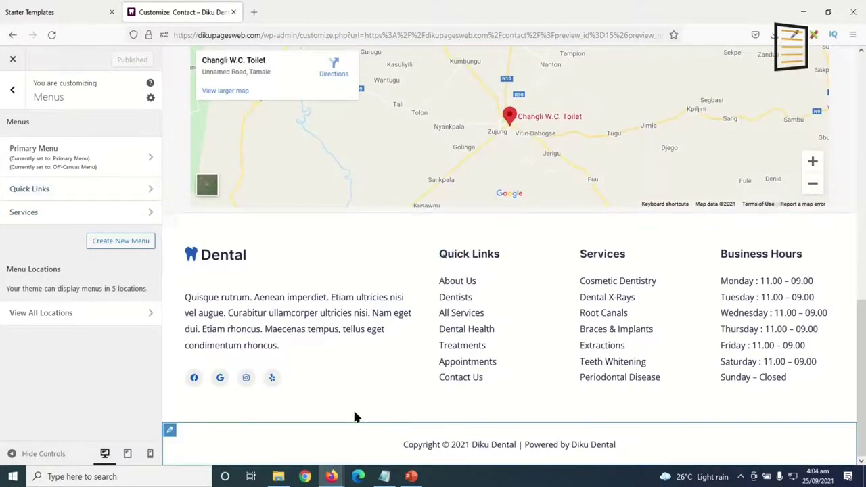
click(39, 190)
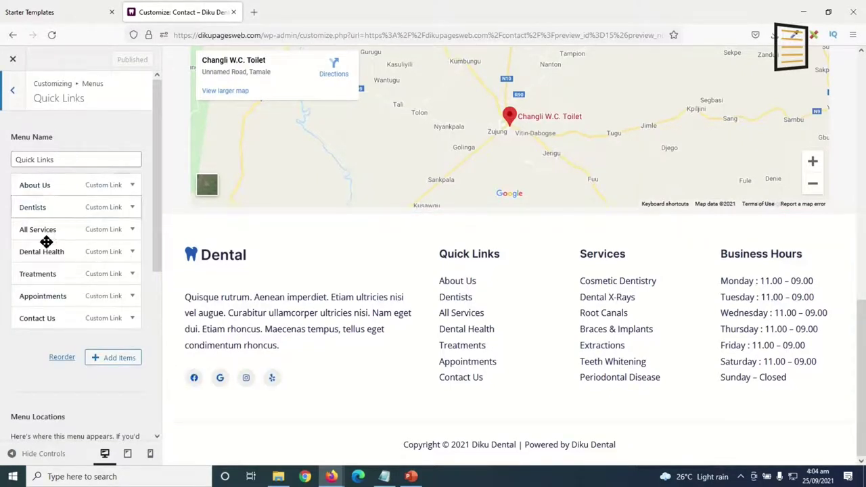
Remove Dental Health, Treatments and Dentists from Quick Links and list the pages available to add.
click(133, 252)
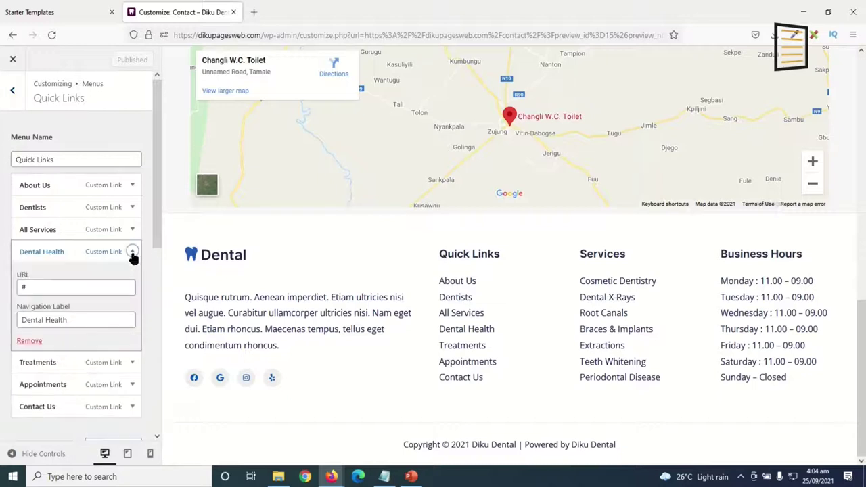
click(29, 341)
click(131, 253)
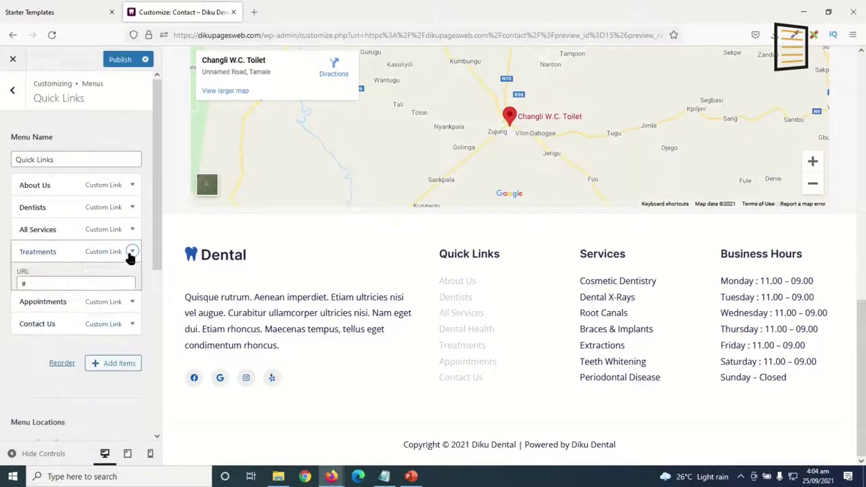
click(29, 342)
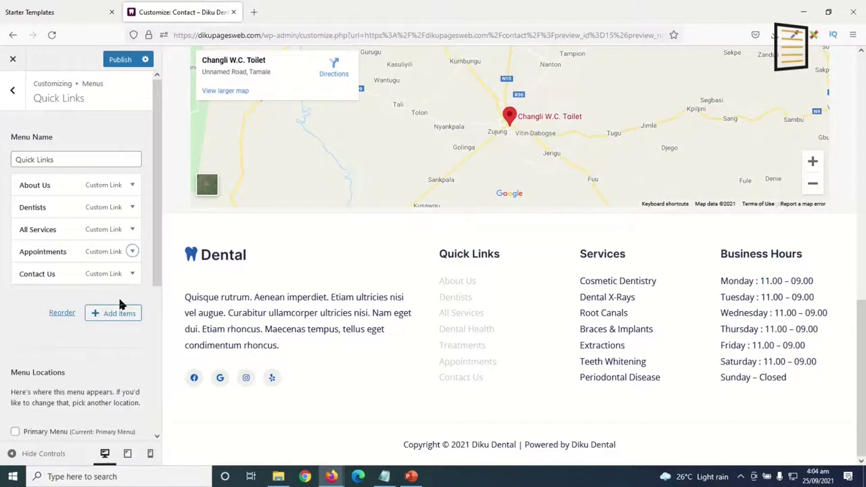
click(132, 208)
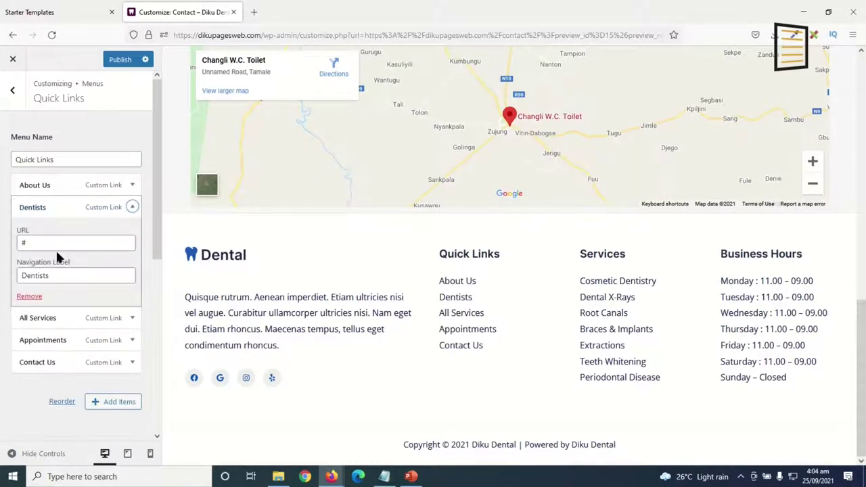
click(29, 296)
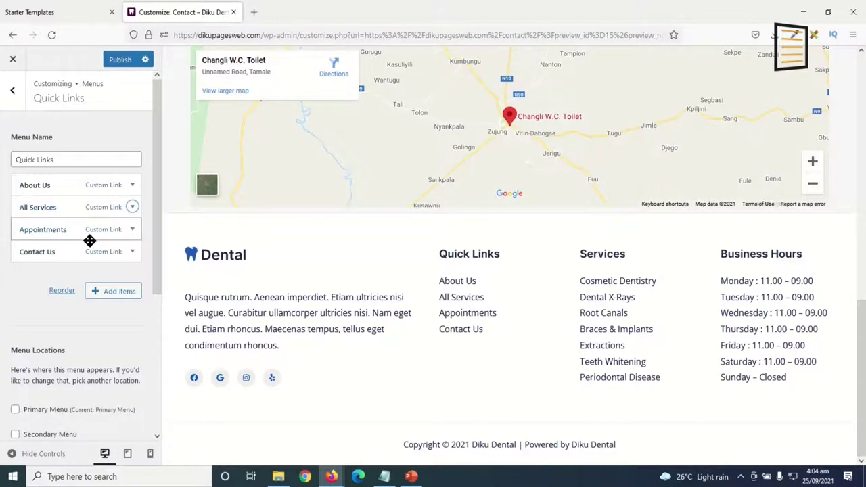
click(106, 296)
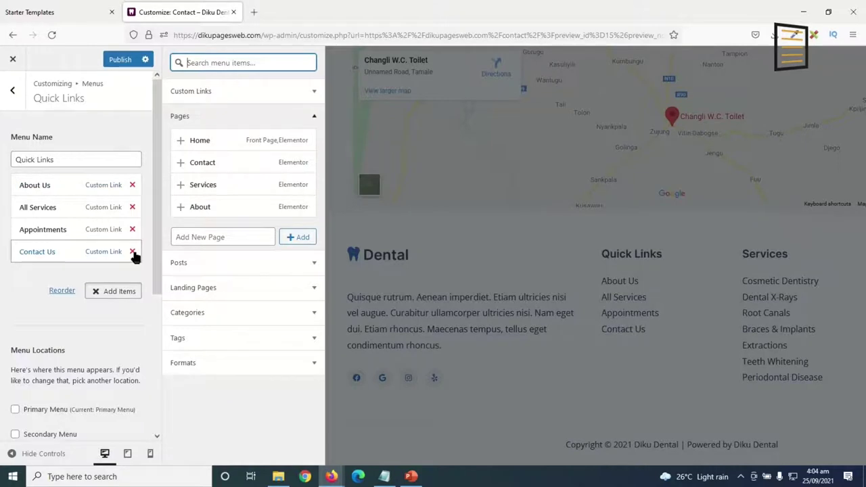
Remove Contact Us, Appointments, All Services and About Us from the Quick Links menu.
click(132, 251)
click(132, 229)
click(132, 207)
click(131, 185)
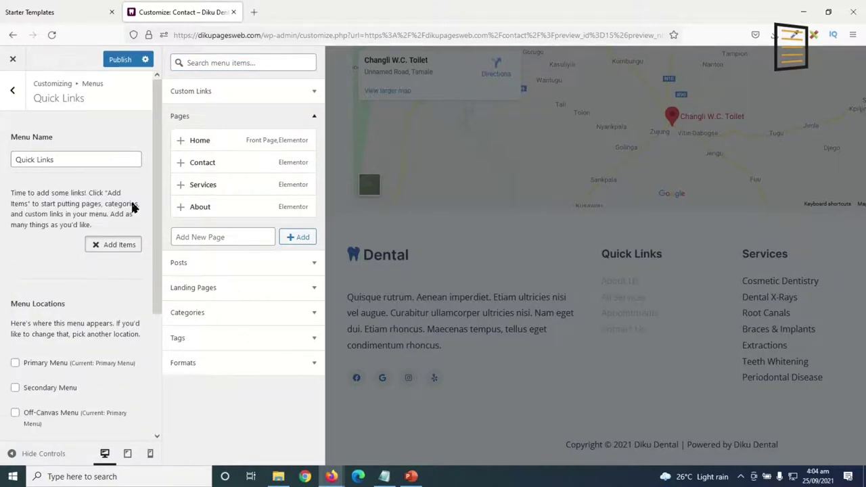
Add the Home, Contact, Services and About pages to Quick Links, with About second.
click(214, 142)
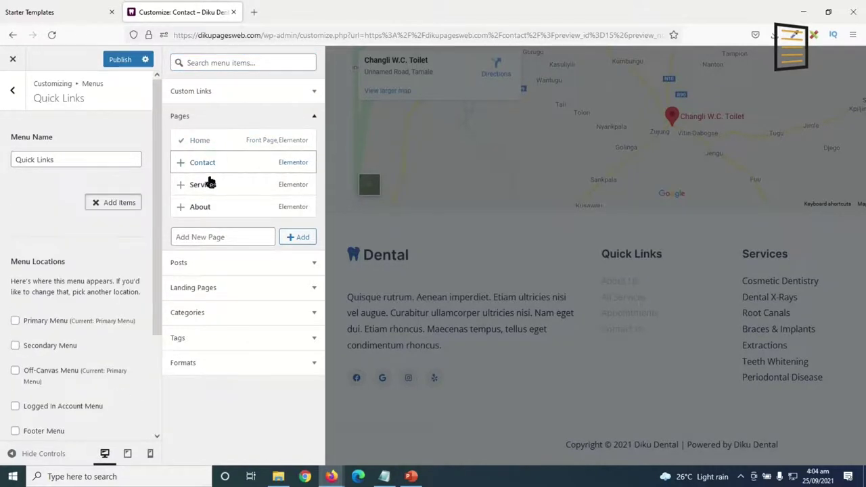
click(210, 166)
click(210, 188)
click(211, 204)
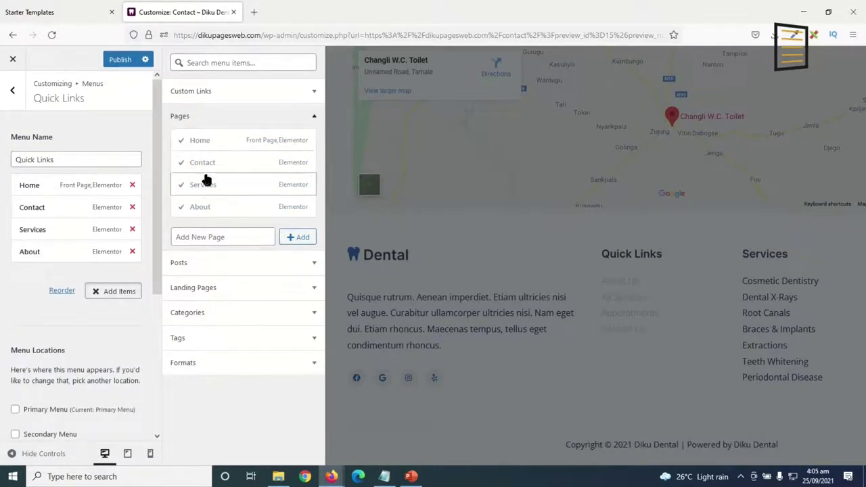
drag(40, 251, 35, 267)
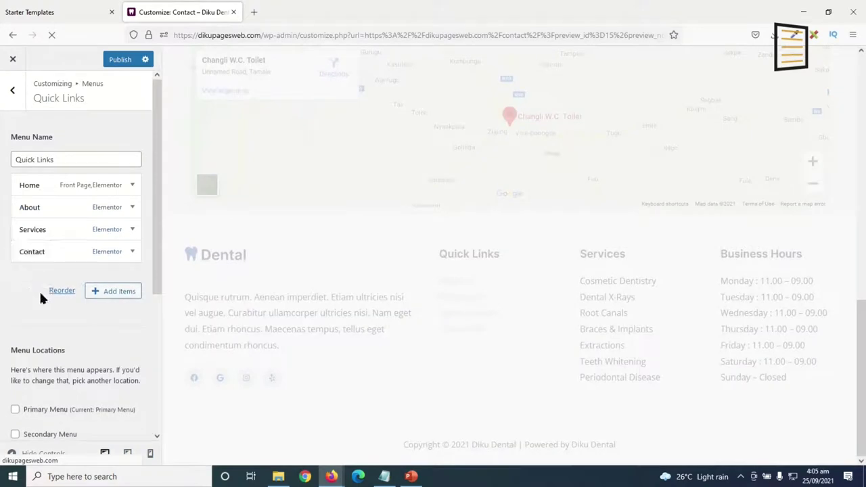
Relabel the Services item 'All Services' and go back to the menus list.
click(132, 232)
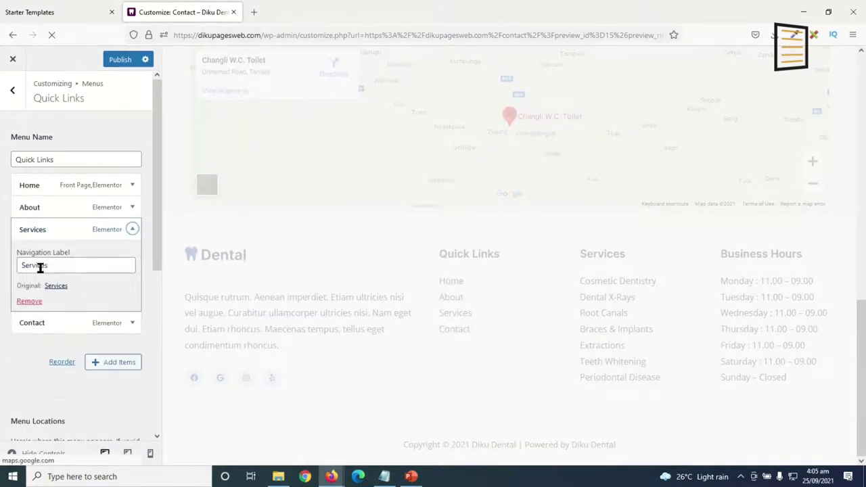
click(19, 265)
text(All)
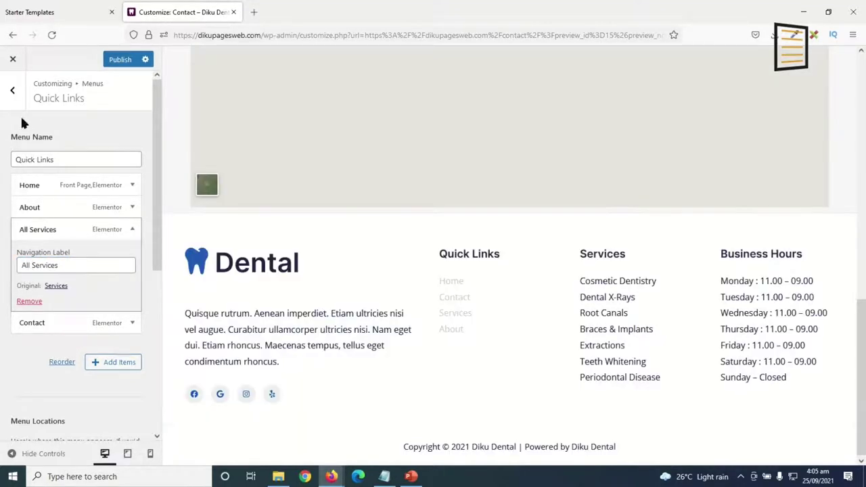
click(14, 99)
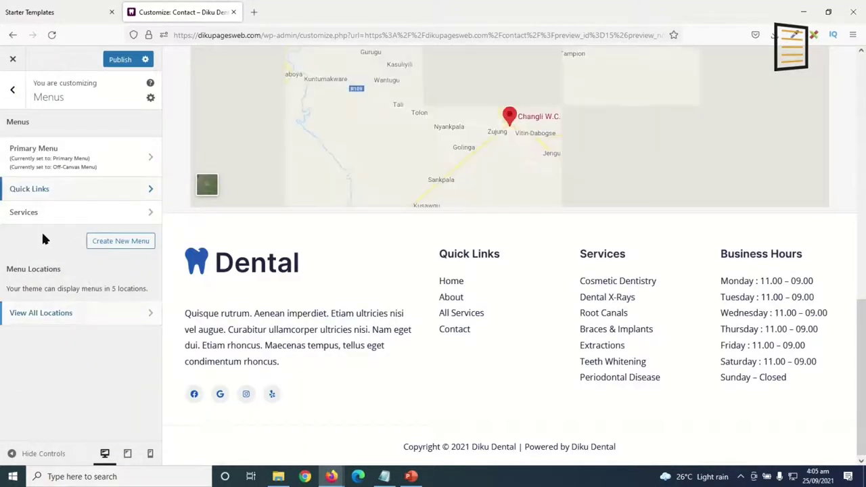
click(39, 215)
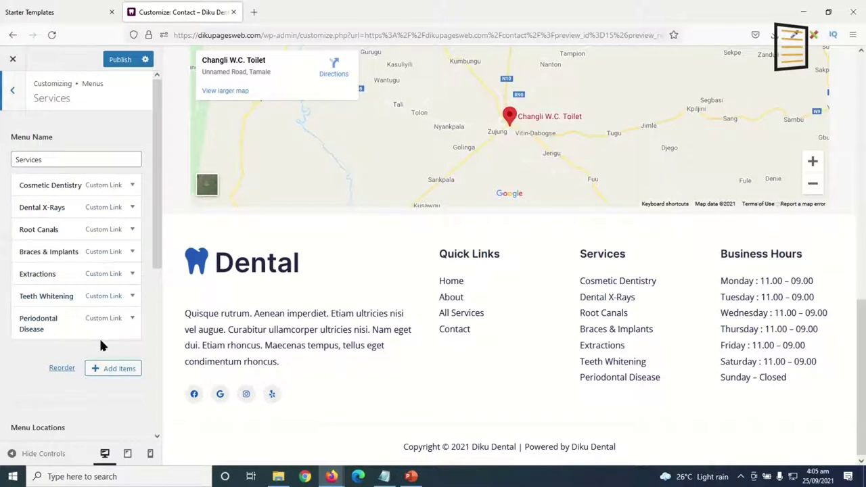
Delete the Periodontal Disease item, leaving six service links ending with Teeth Whitening.
click(132, 321)
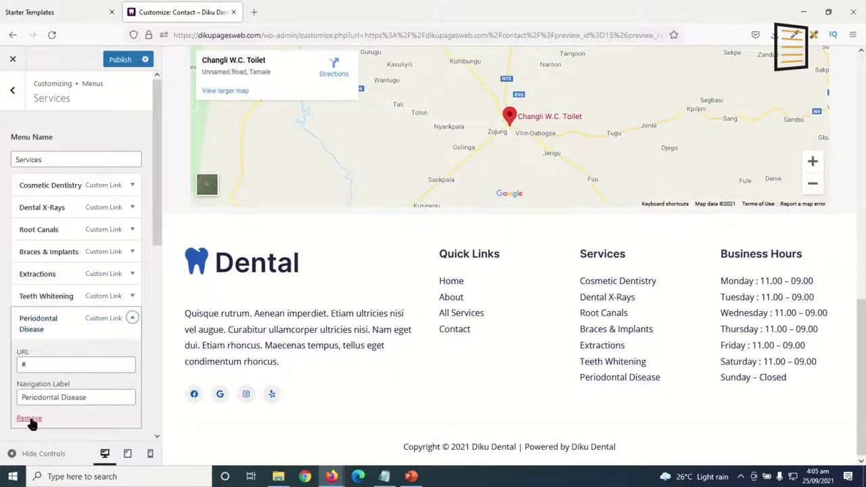
click(29, 419)
click(133, 186)
click(132, 186)
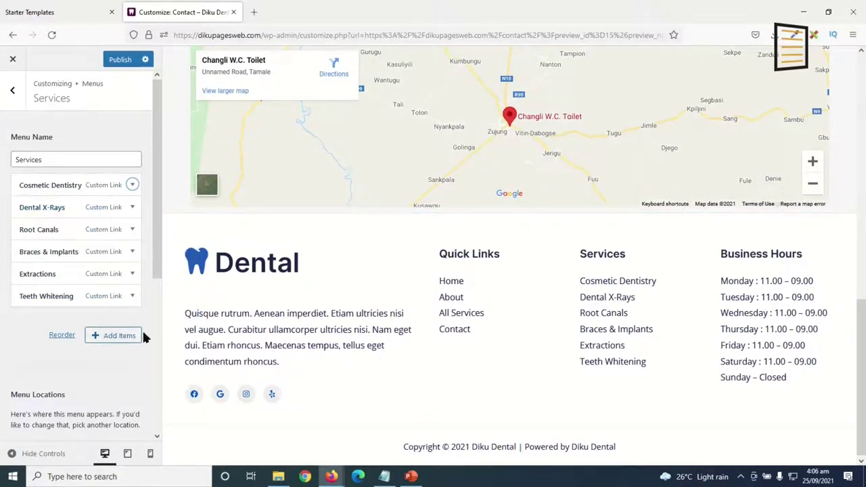
Load dikupagesweb.com/services/ in a new Firefox tab.
click(254, 12)
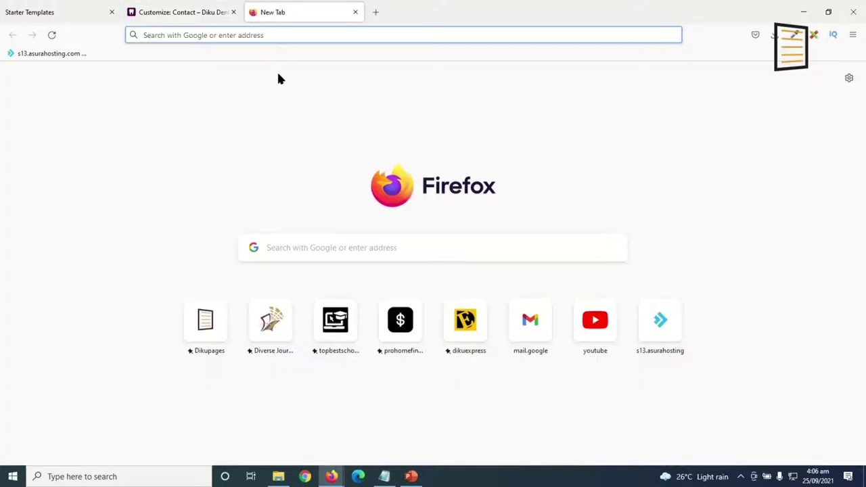
text(dikup)
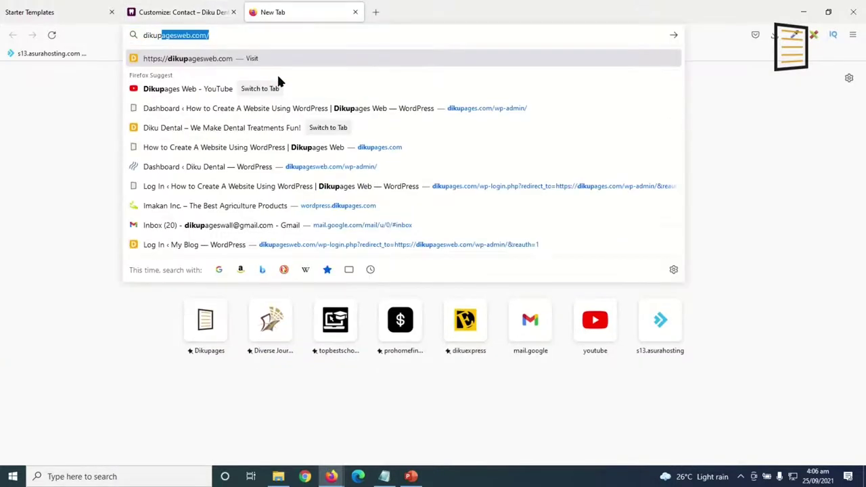
text(agesweb.com/se)
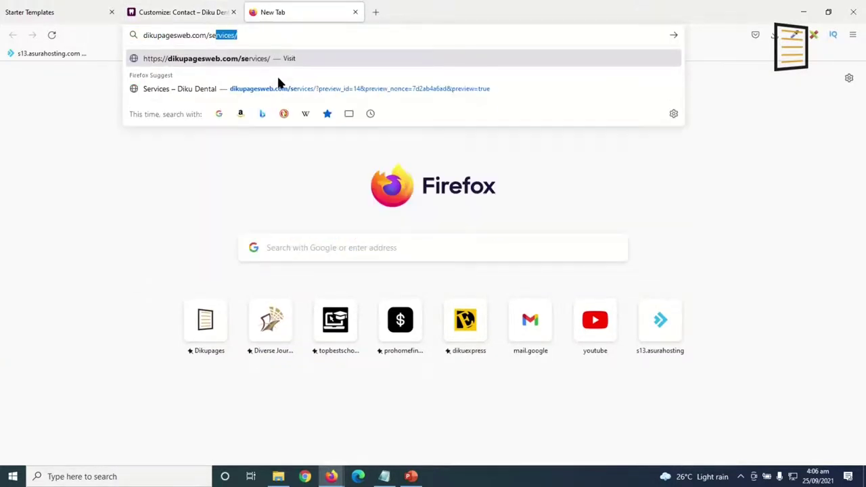
key(Return)
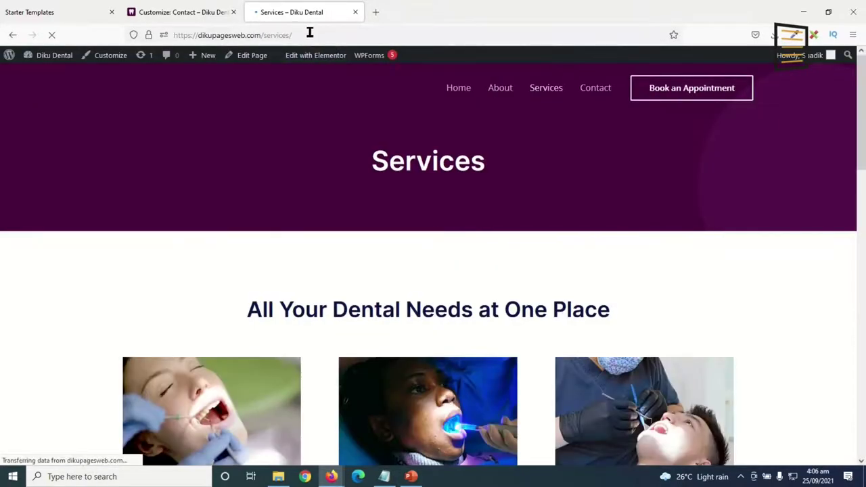
Copy the services page address and return to the Customizer tab.
click(310, 35)
right_click(310, 35)
click(331, 95)
click(177, 20)
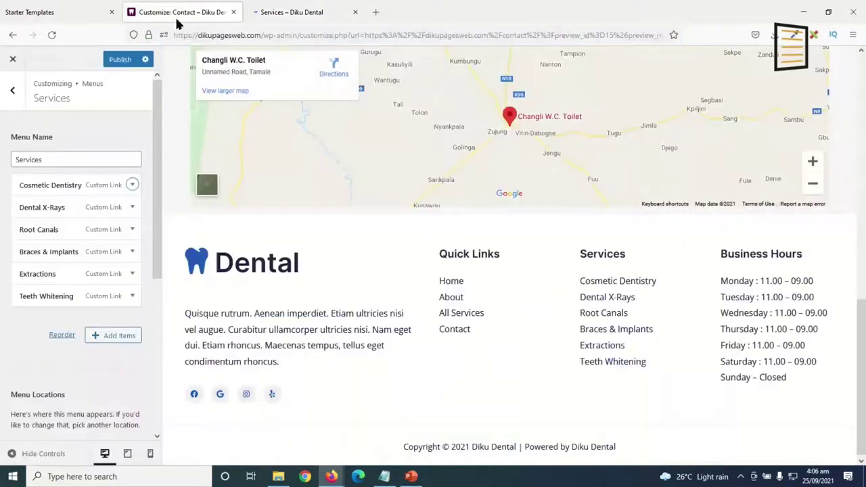
Replace the # links of Cosmetic Dentistry, Dental X-Rays and Root Canals with the services page URL.
click(132, 185)
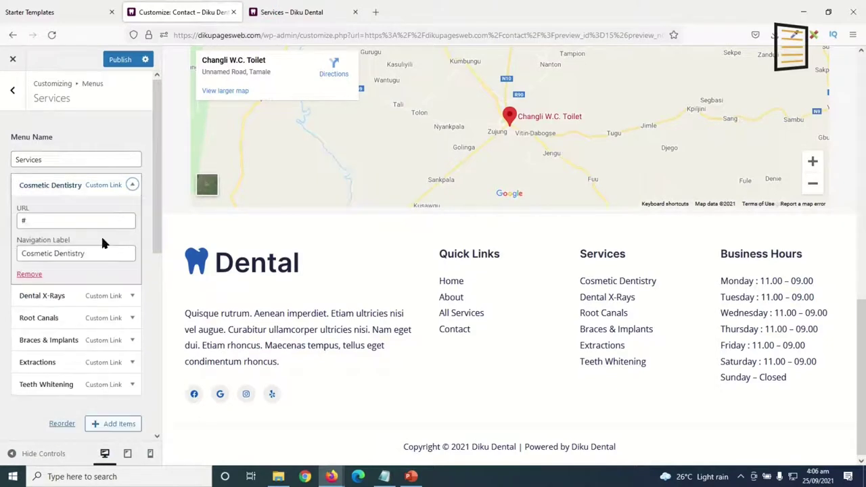
drag(70, 220, 2, 228)
key(ctrl+v)
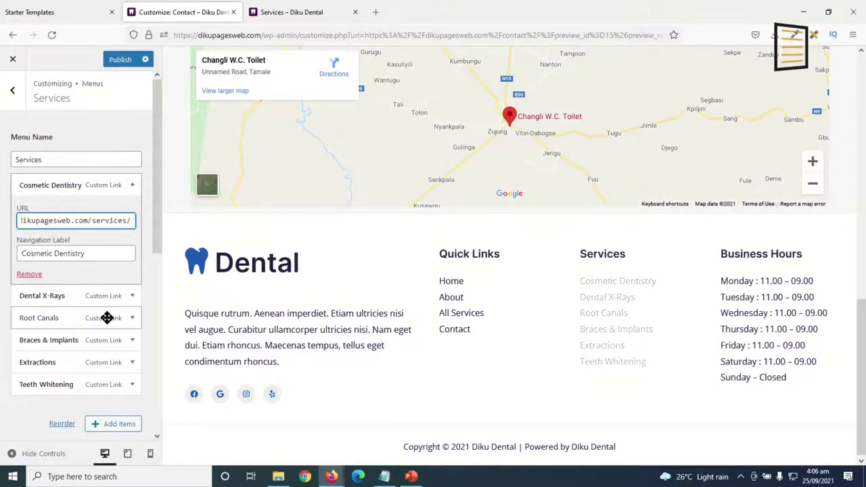
click(132, 295)
drag(67, 245, 2, 241)
key(ctrl+v)
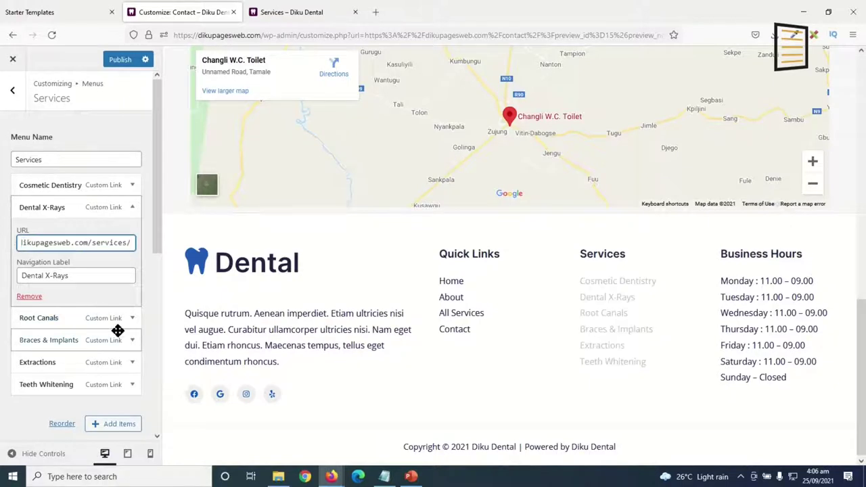
click(132, 318)
drag(56, 264, 2, 268)
key(ctrl+v)
Point the Braces & Implants, Extractions and Teeth Whitening links to the services page URL.
click(132, 339)
drag(64, 287, 3, 288)
key(ctrl+v)
click(132, 362)
drag(37, 310, 3, 316)
key(ctrl+v)
click(132, 384)
drag(60, 331, 3, 323)
key(ctrl+v)
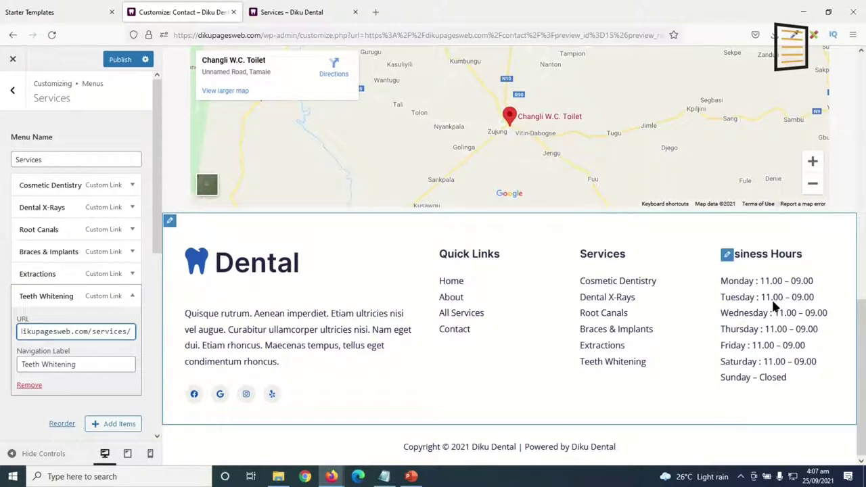
Open the Business Hours footer widget in plain text view, dismissing the block tips.
click(726, 256)
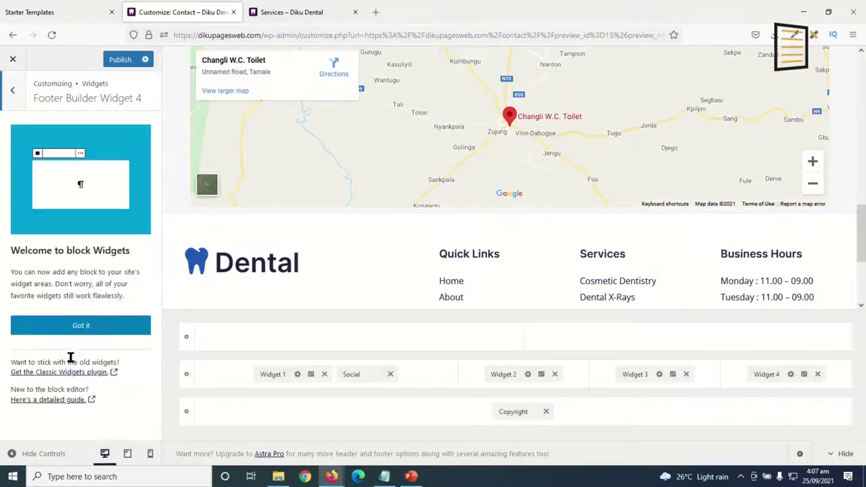
click(78, 327)
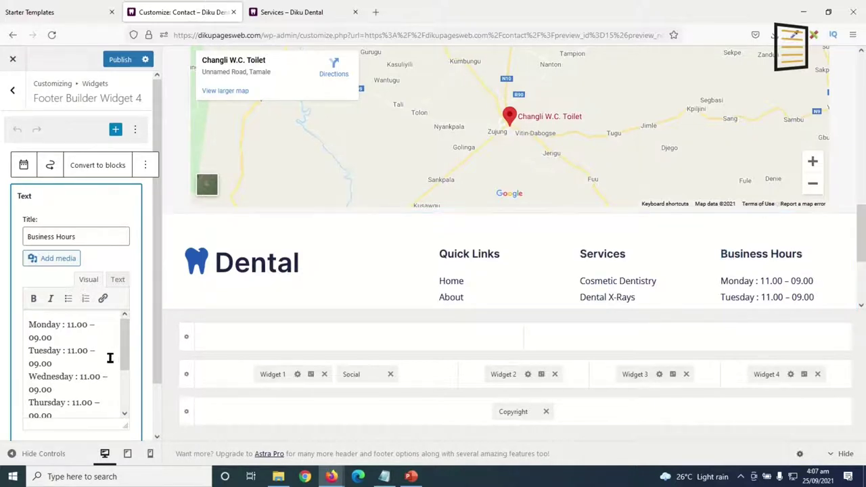
scroll(93, 346, down, 5)
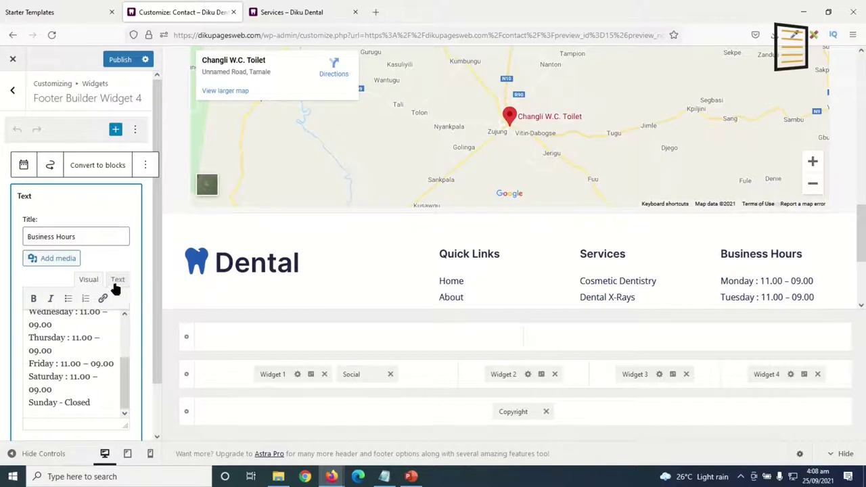
click(117, 282)
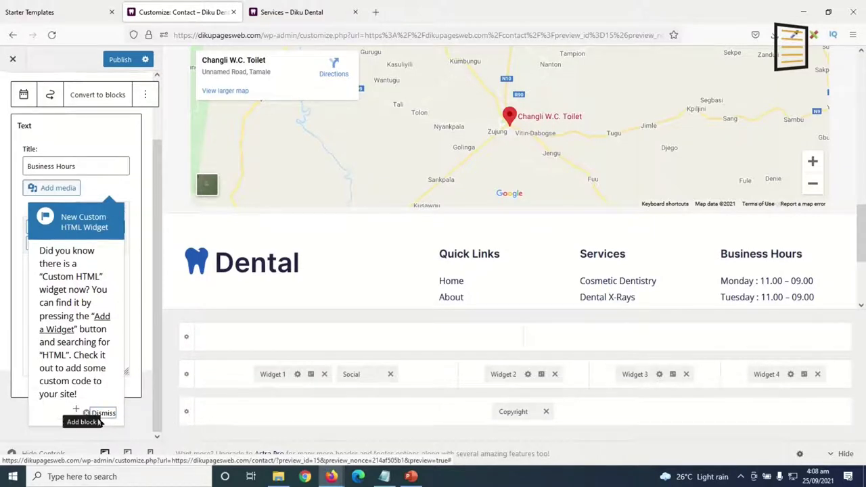
click(103, 409)
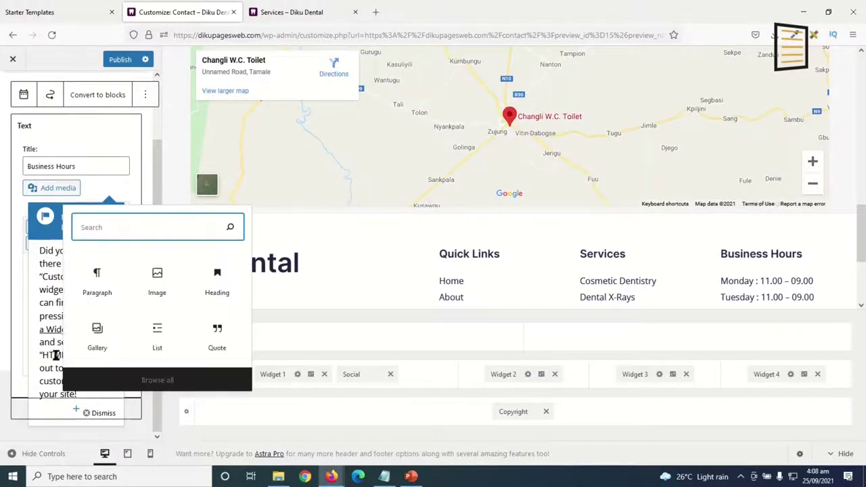
click(94, 435)
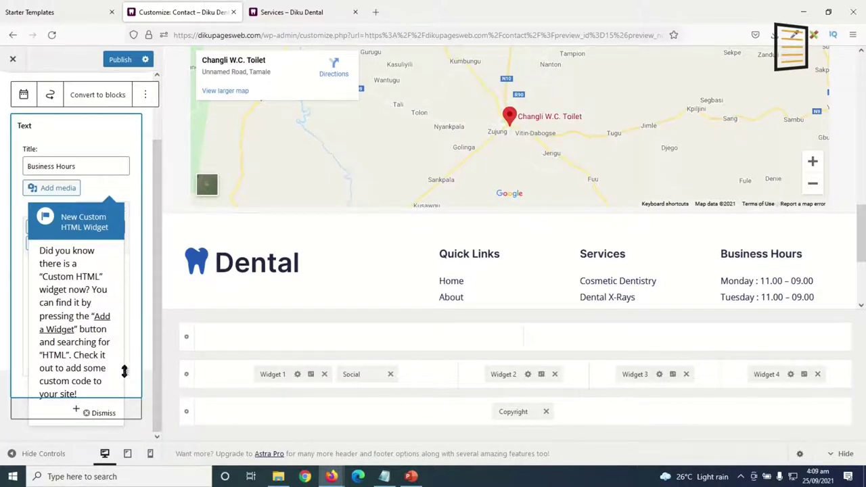
click(98, 414)
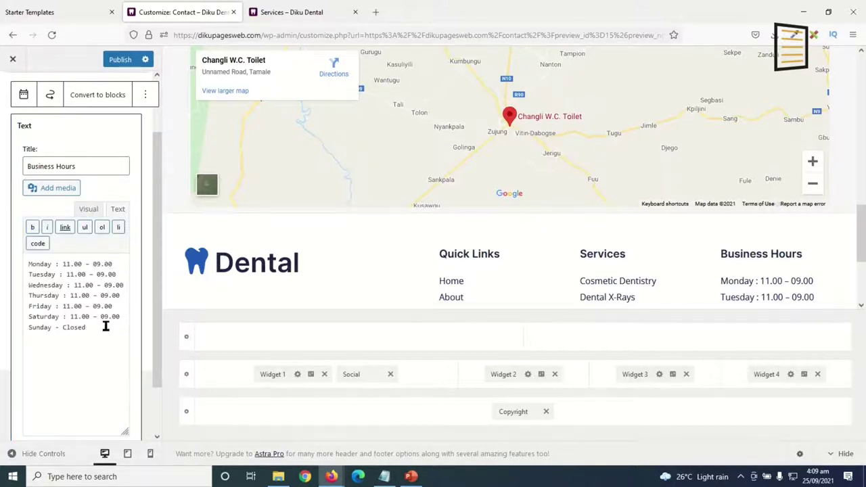
Replace the Saturday and Sunday hours lines with 'Sat - Sun: Closed'.
key(BackSpace)
key(BackSpace)
key(BackSpace)
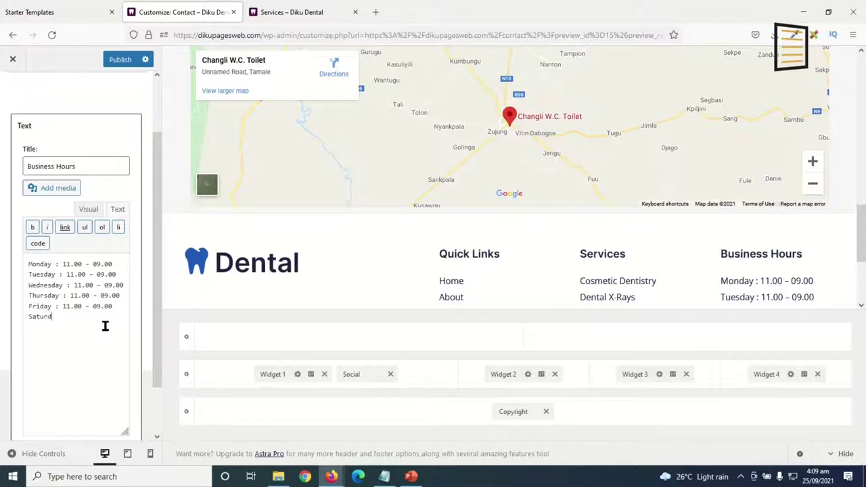
key(BackSpace)
key(BackSpace)
key(BackSpace)
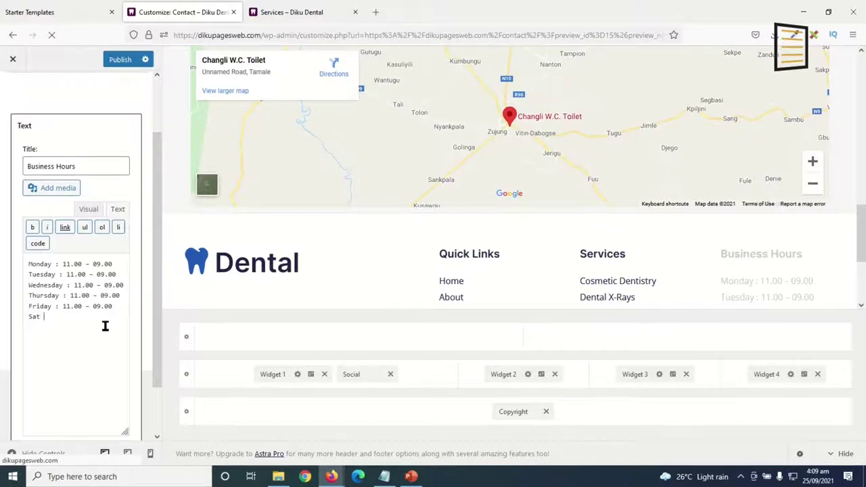
text(- Sun: Closed)
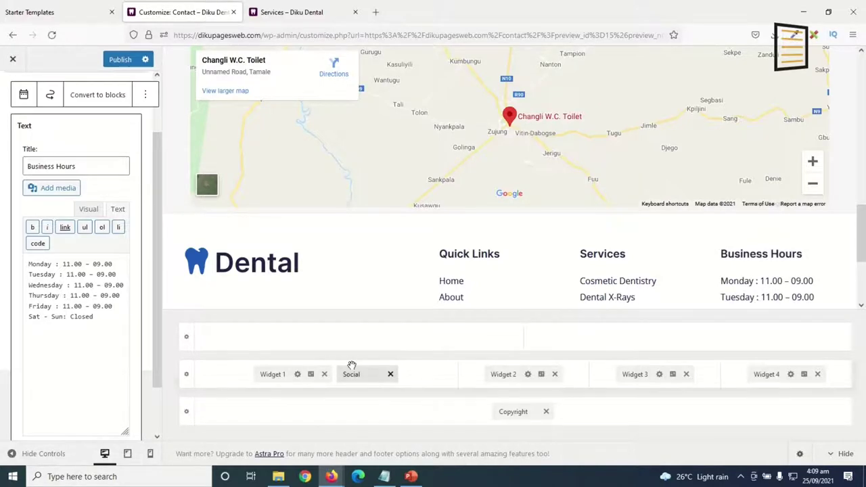
click(191, 257)
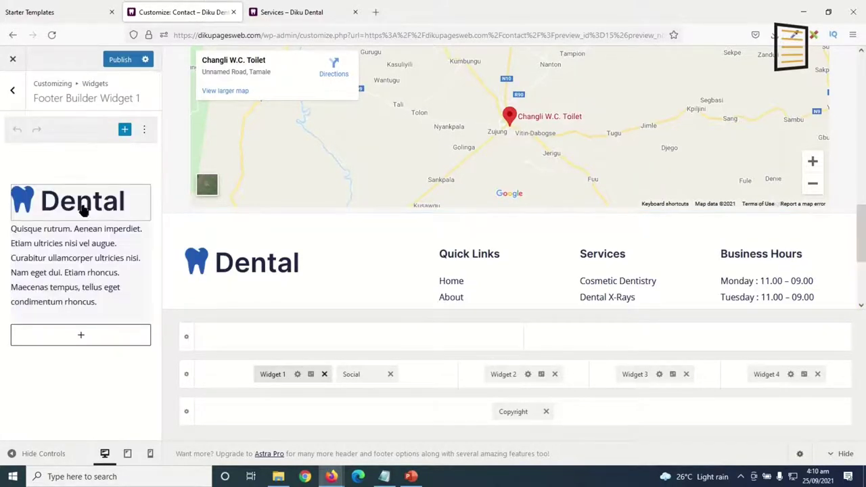
Replace the footer logo image with the uploaded logo-bottom file.
click(83, 207)
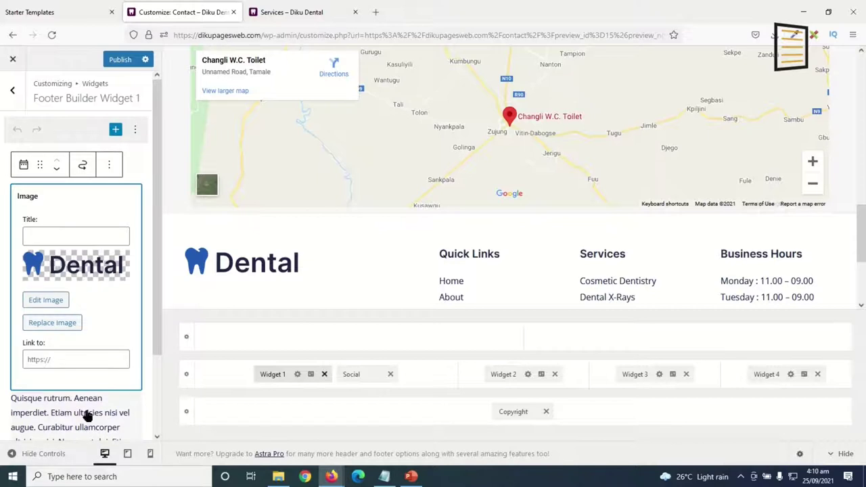
click(62, 323)
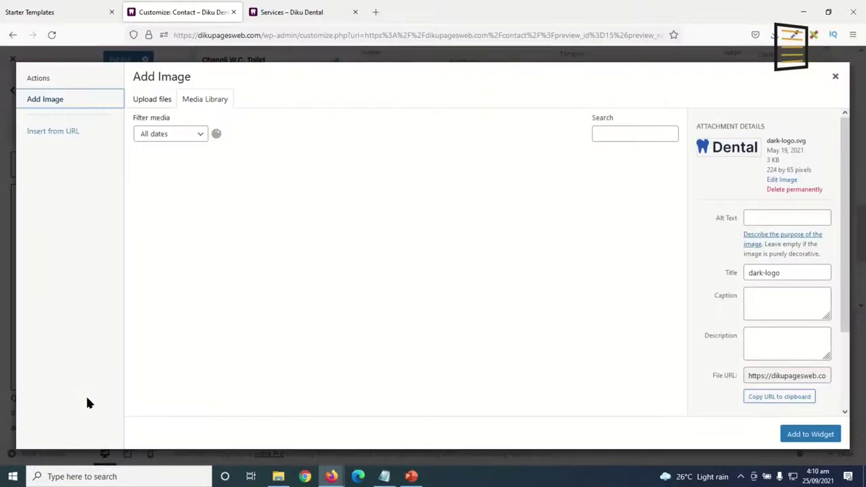
click(156, 101)
click(504, 269)
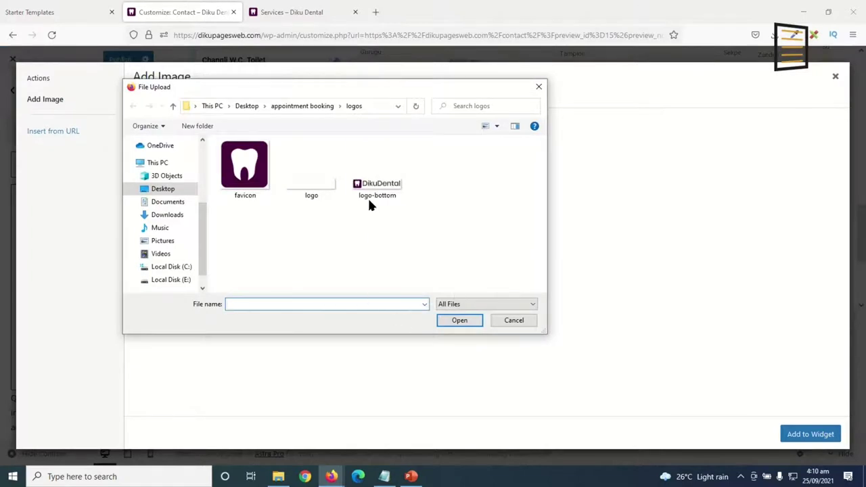
click(372, 195)
click(458, 321)
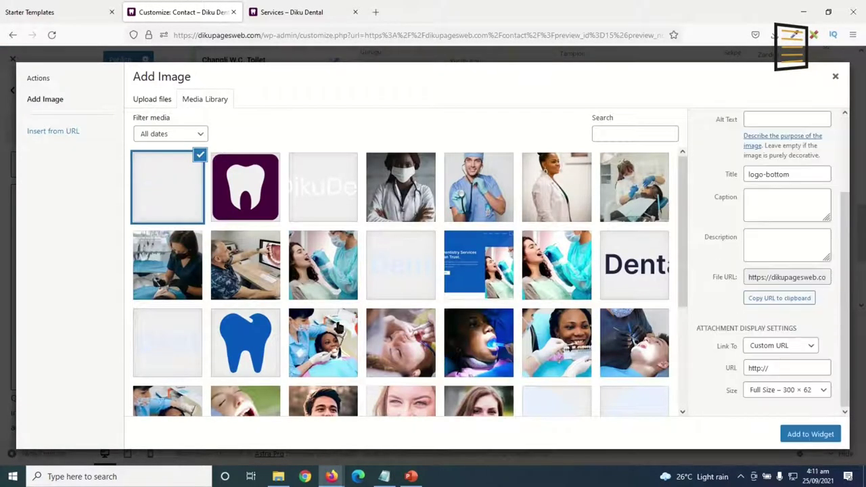
click(810, 434)
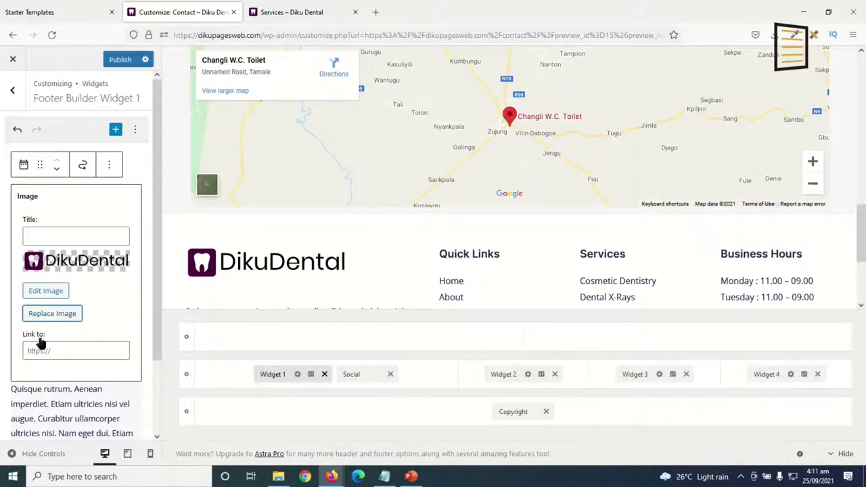
click(69, 357)
drag(254, 38, 60, 26)
key(ctrl+c)
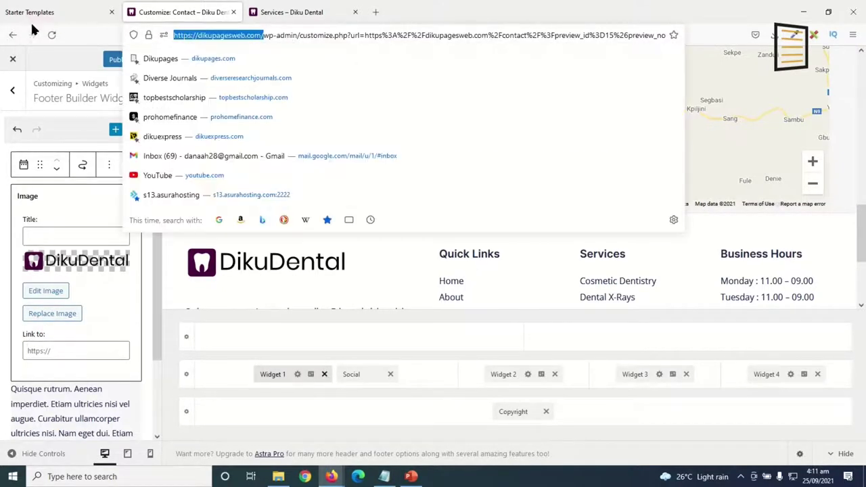
click(55, 357)
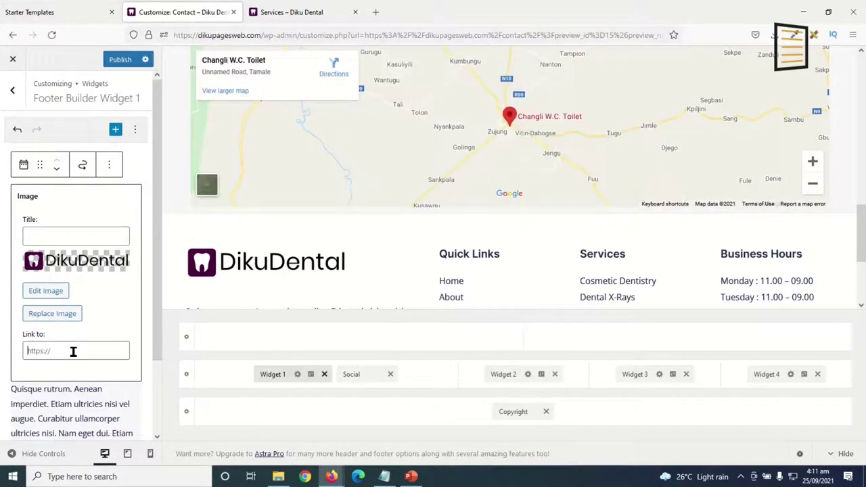
key(ctrl+v)
scroll(862, 264, down, 1)
scroll(862, 264, down, 4)
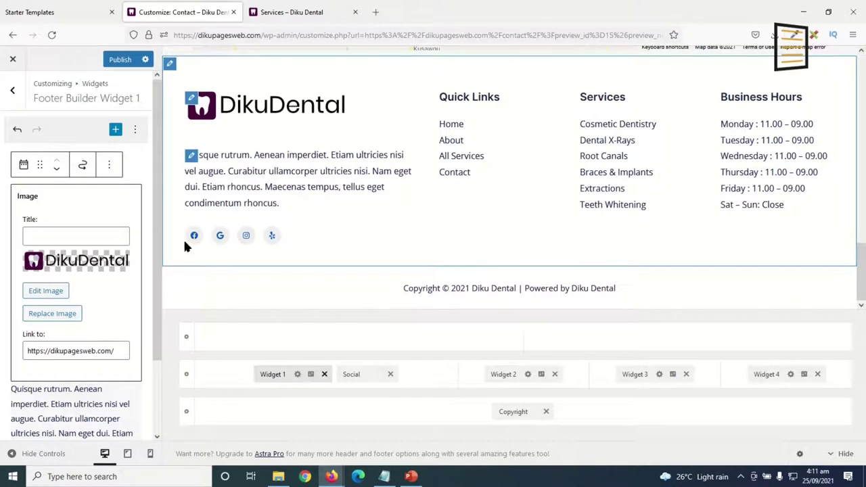
Open the footer Text widget in its Text tab and select the placeholder content.
click(80, 403)
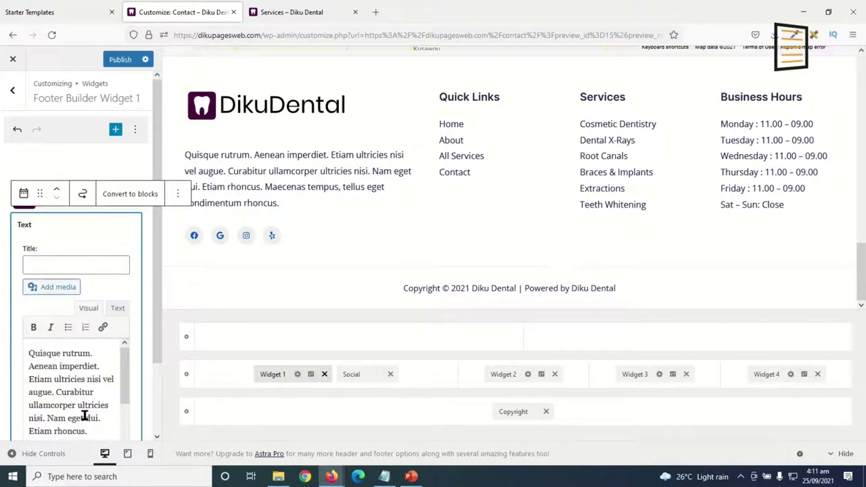
click(118, 308)
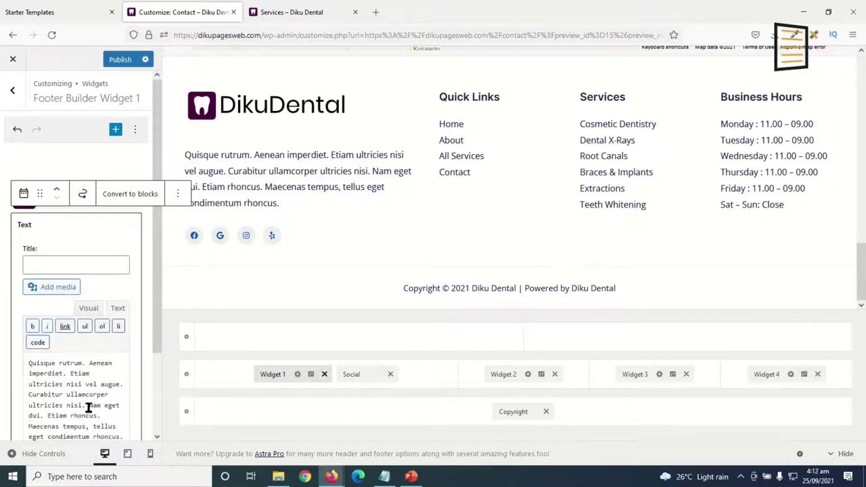
scroll(100, 413, down, 2)
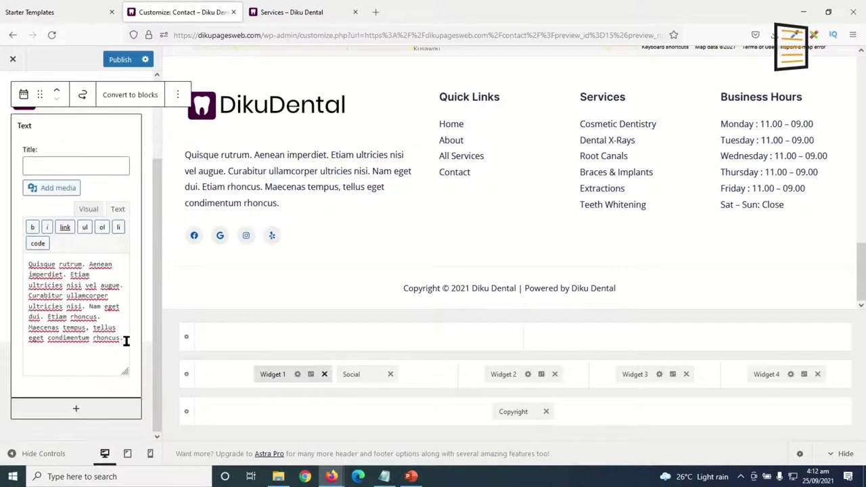
drag(126, 341, 1, 186)
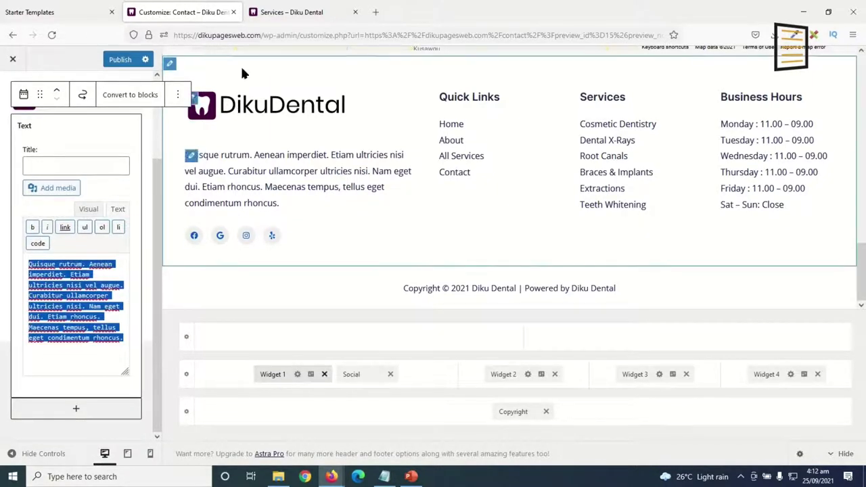
Copy the About paragraph from the live Diku Dental home page.
click(274, 12)
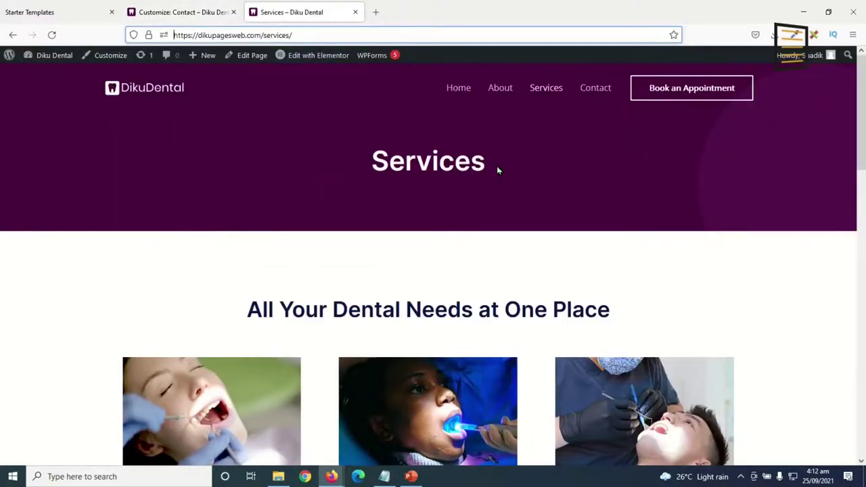
click(457, 89)
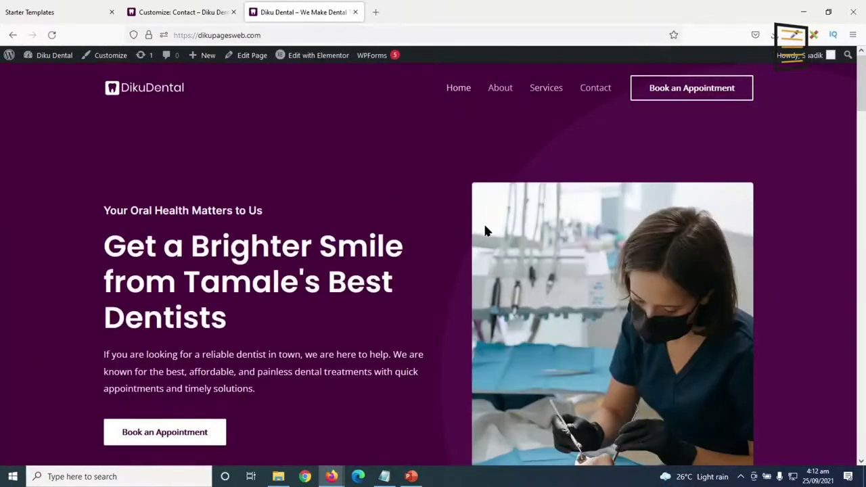
scroll(484, 292, down, 2)
scroll(486, 291, down, 7)
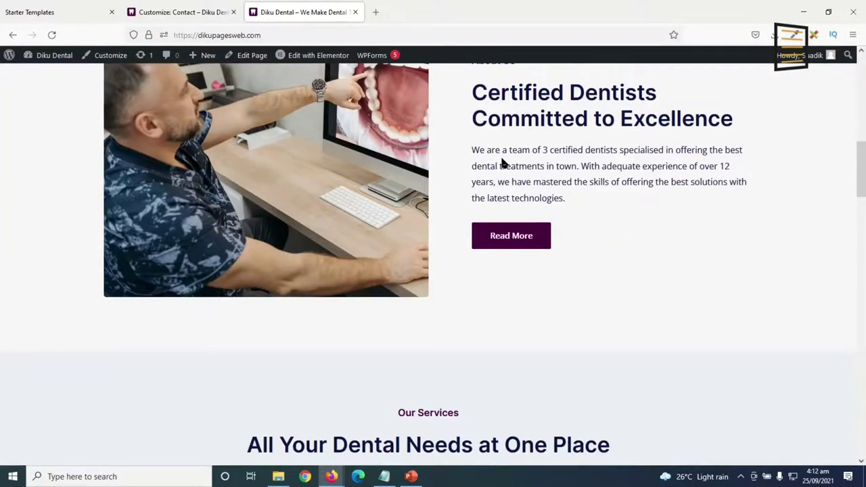
drag(471, 151, 570, 205)
key(ctrl+c)
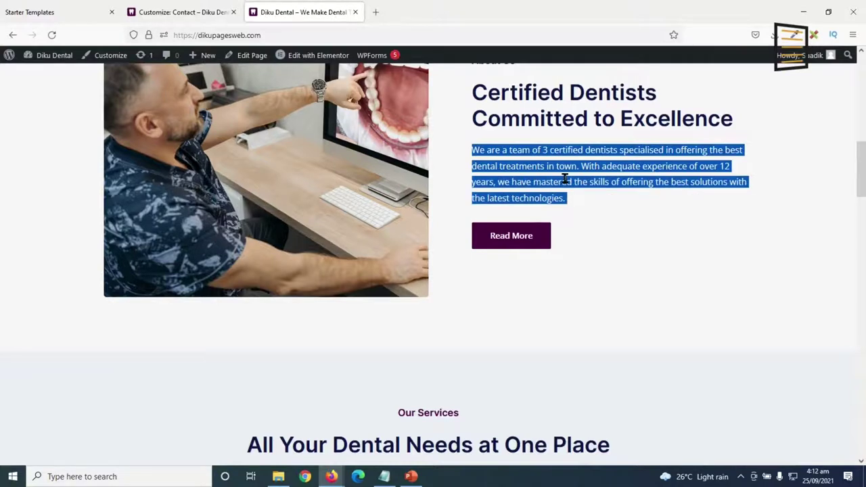
right_click(564, 179)
click(589, 191)
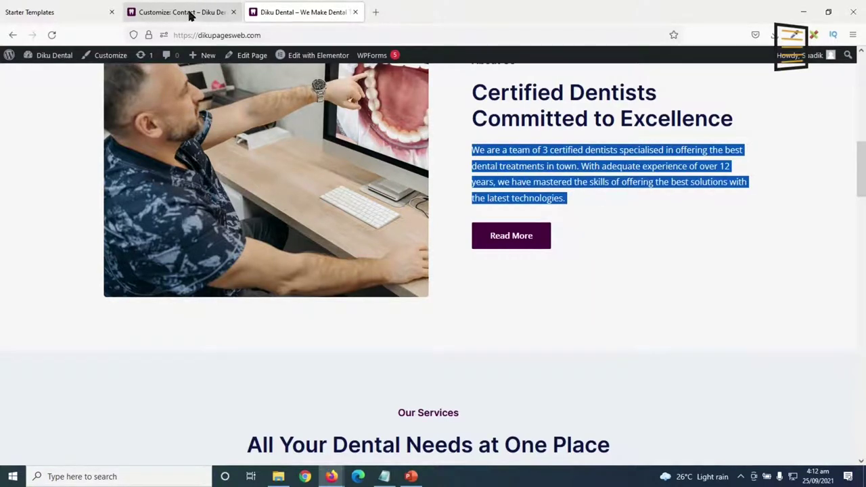
click(191, 14)
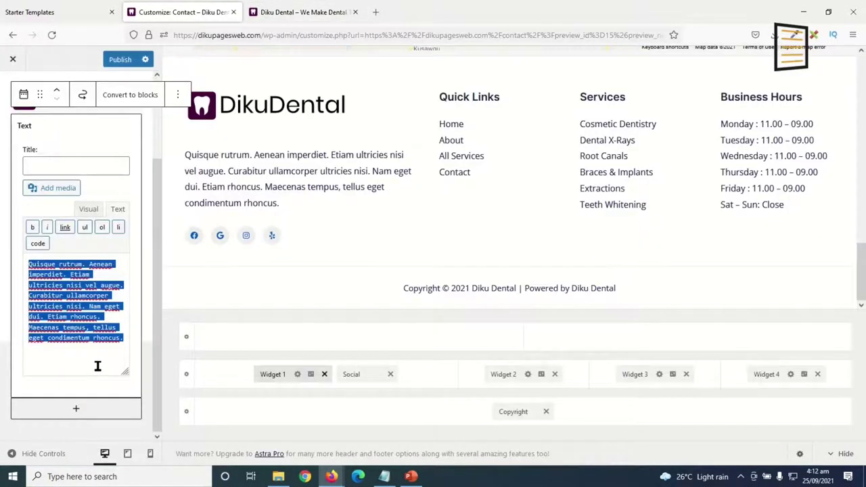
Paste the 'We are a team of 3 certified dentists…' paragraph over the placeholder, keeping it in full.
key(ctrl+v)
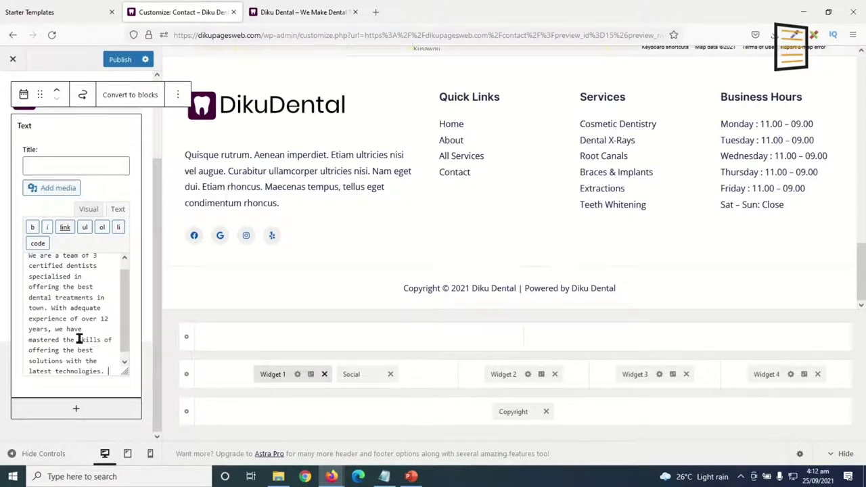
drag(51, 308, 131, 397)
key(BackSpace)
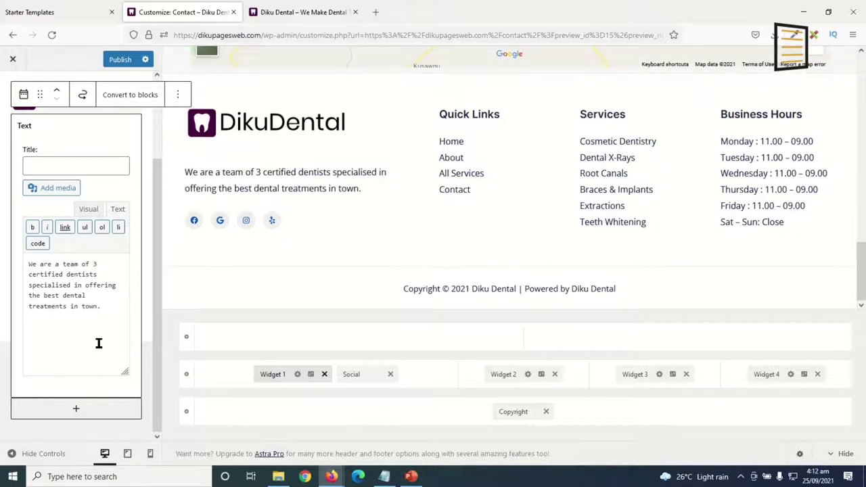
key(ctrl+z)
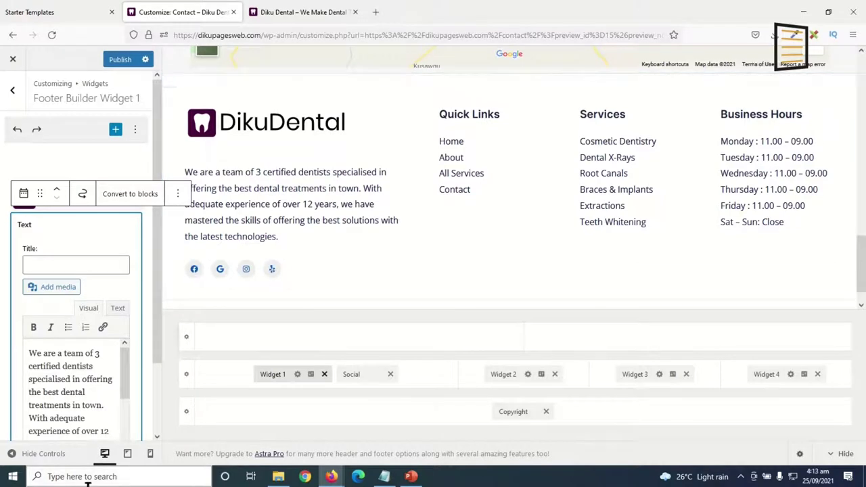
Replace the Yelp footer social icon with LinkedIn, placed second after Facebook.
click(193, 272)
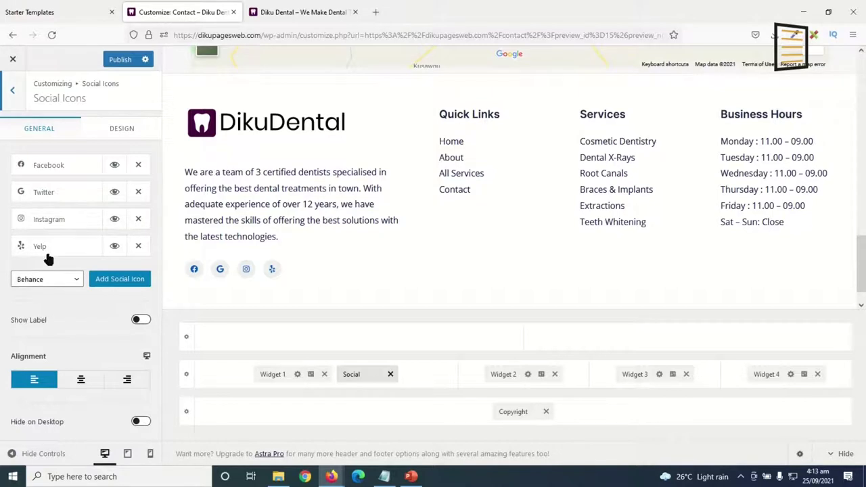
click(138, 245)
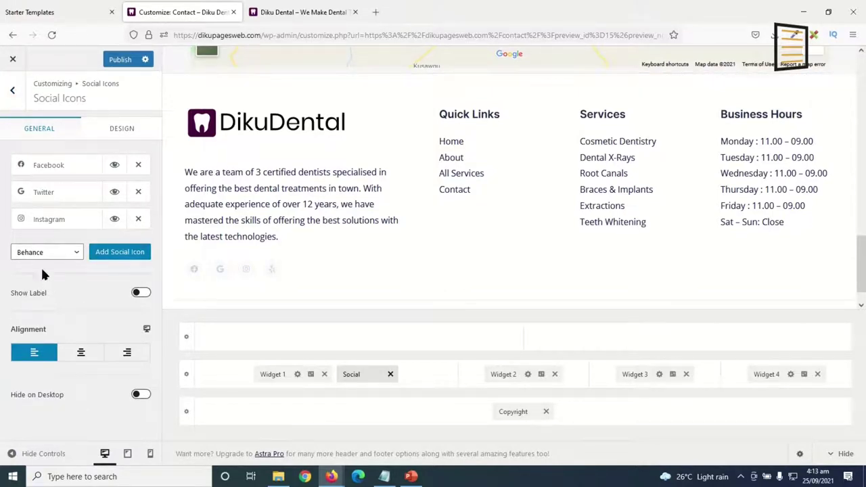
click(41, 254)
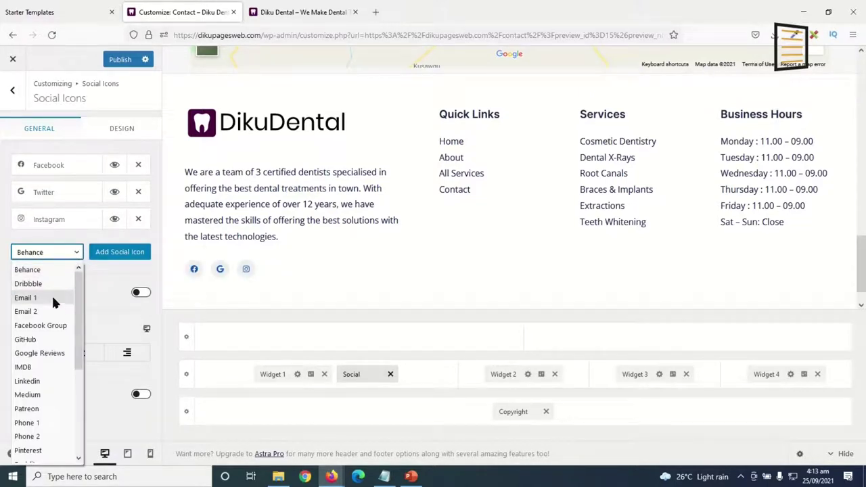
scroll(45, 359, down, 2)
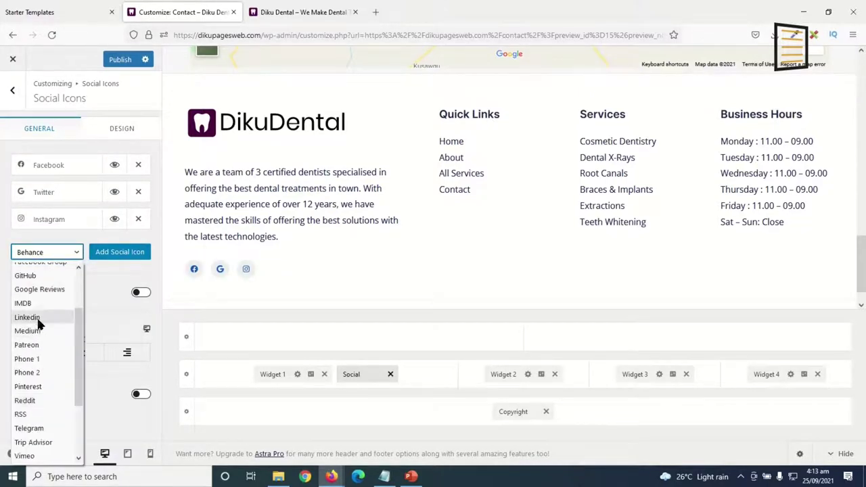
click(36, 317)
click(133, 258)
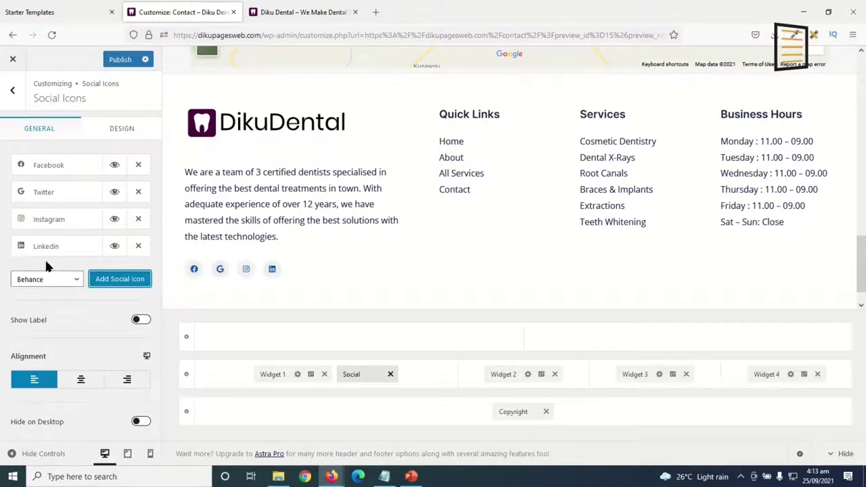
drag(46, 246, 52, 192)
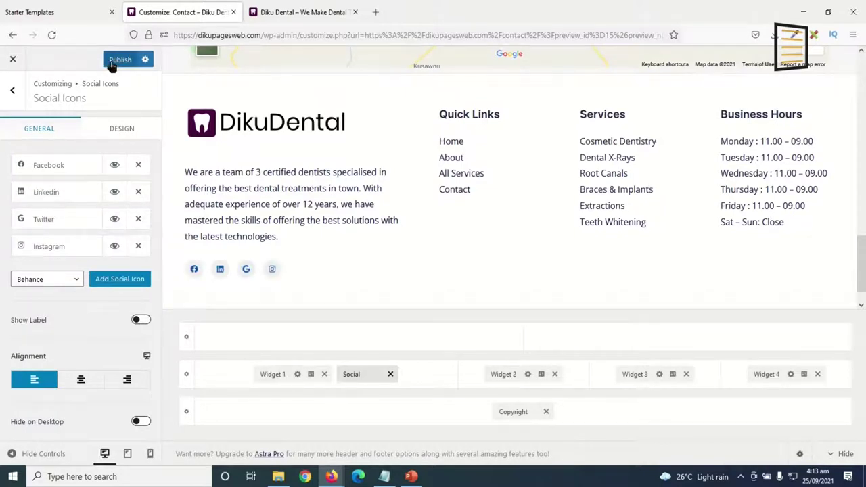
scroll(460, 250, down, 1)
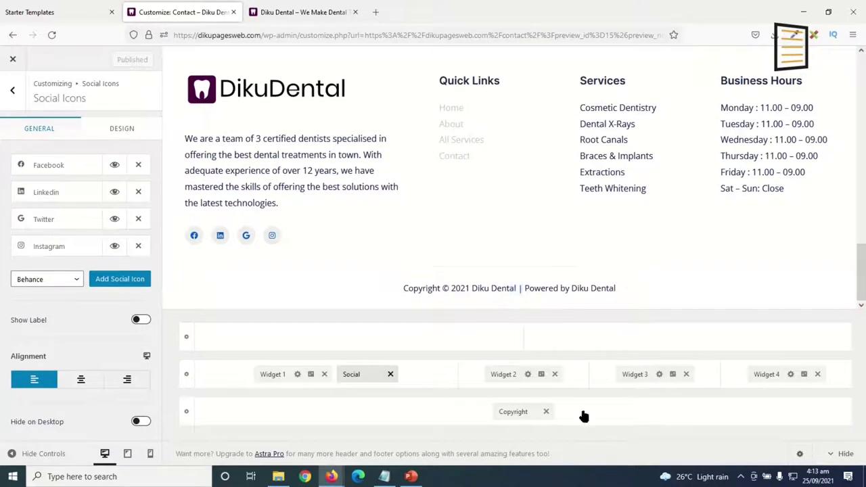
Replace the footer copyright text 'Powered by [site_title]' with 'Designed by: Dikupages Web'.
click(516, 291)
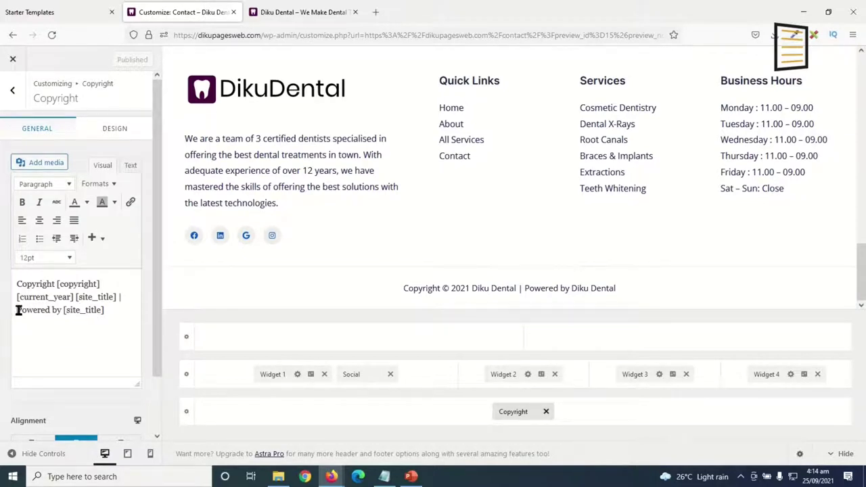
drag(18, 310, 107, 319)
text(Designed by: Dikupages Web)
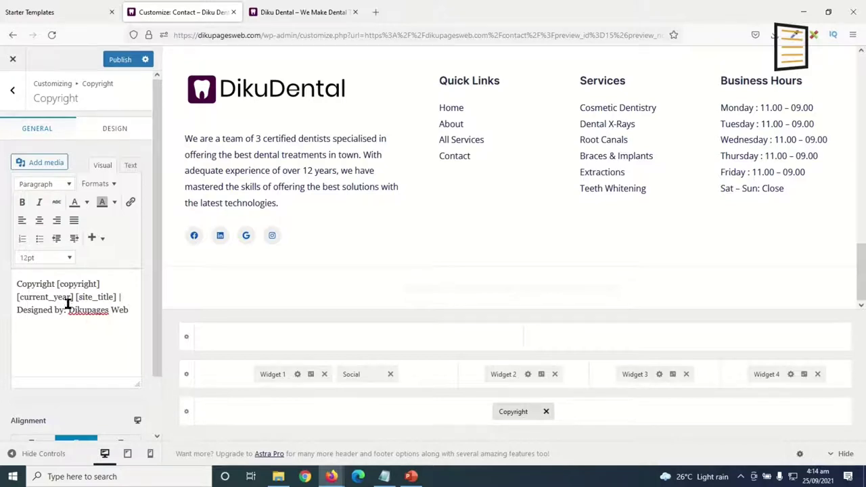
drag(68, 309, 132, 309)
click(131, 202)
text(h)
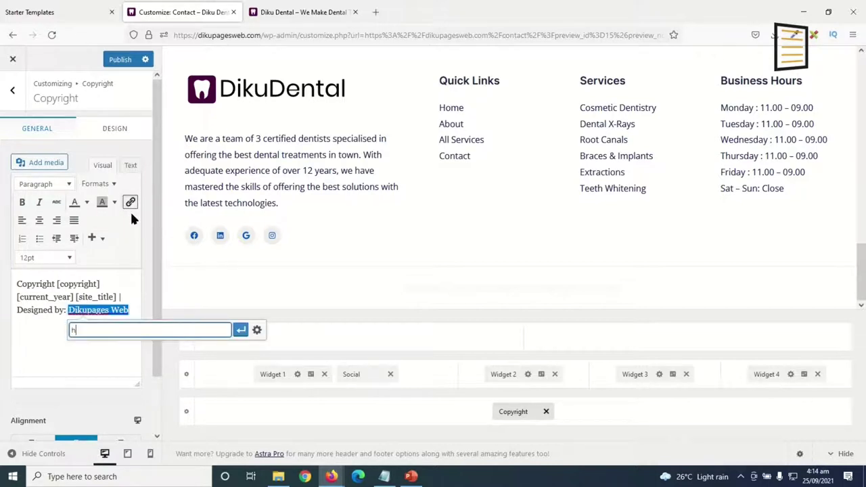
text(ttps://dikupagesl.com)
click(256, 330)
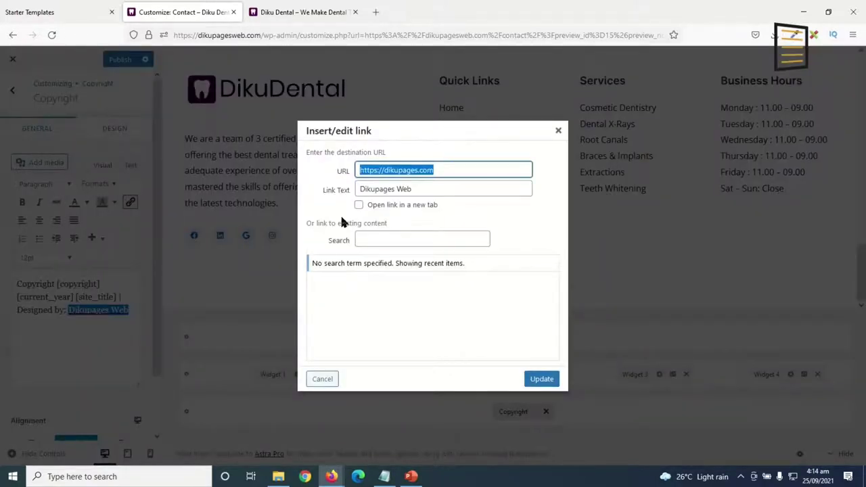
click(359, 206)
click(542, 380)
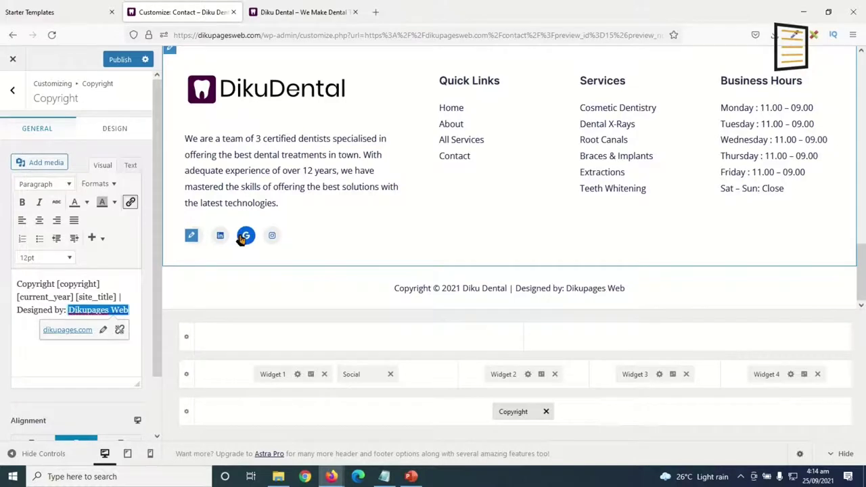
click(194, 234)
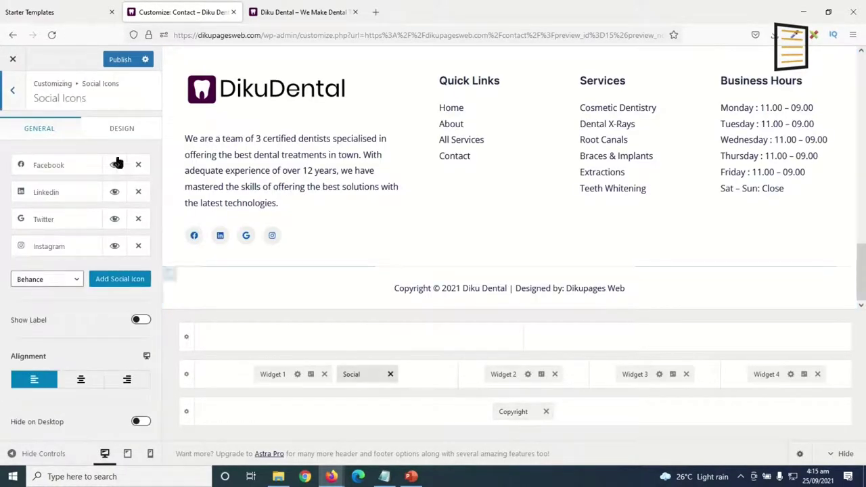
Set the footer social icons' Icon Color to dark purple #47003b.
click(121, 129)
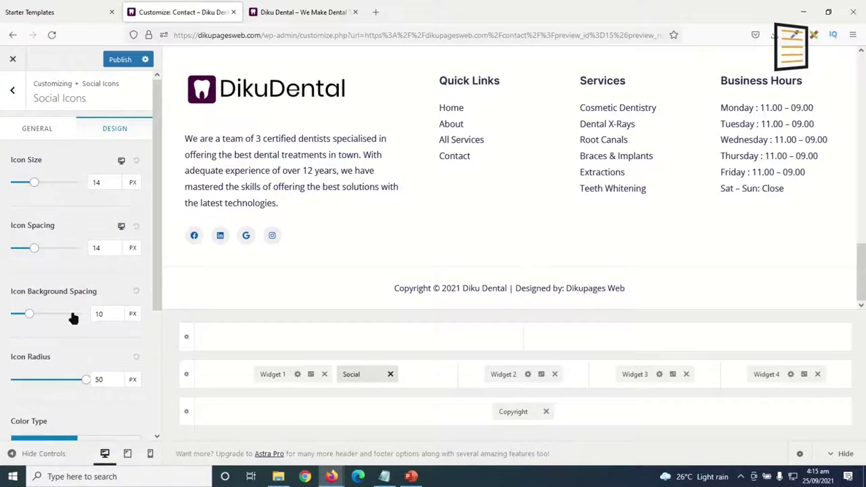
scroll(92, 288, down, 3)
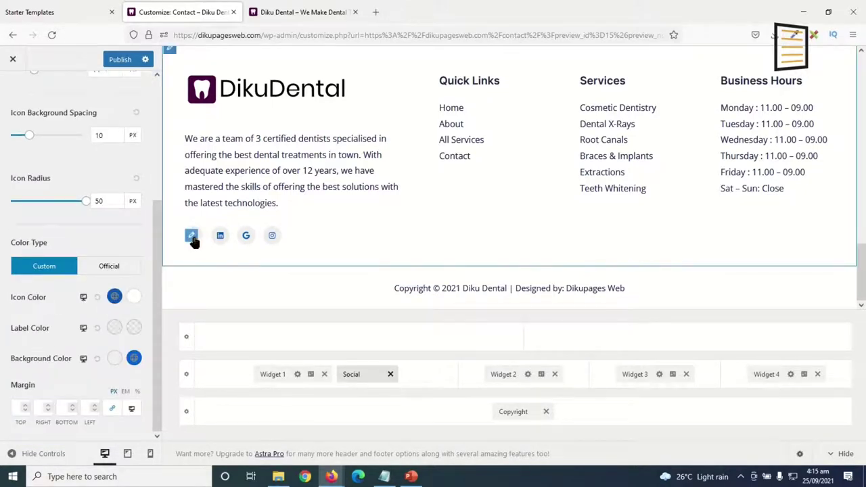
click(115, 296)
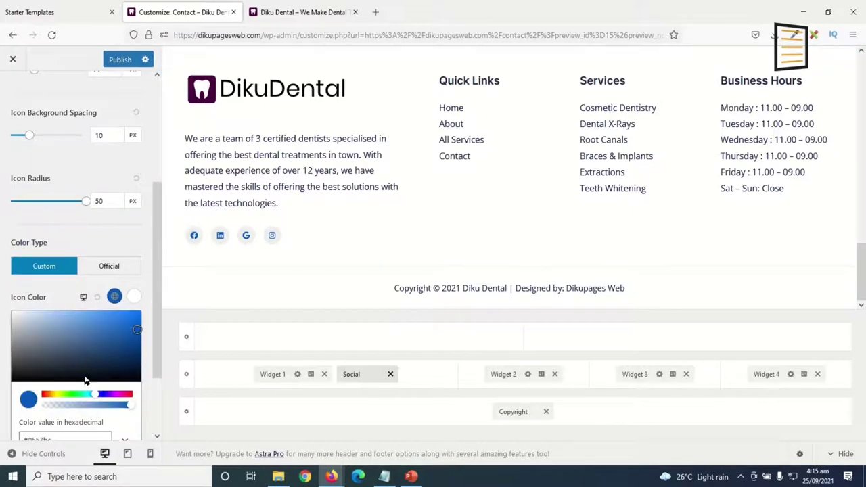
click(91, 384)
scroll(81, 365, down, 2)
click(75, 348)
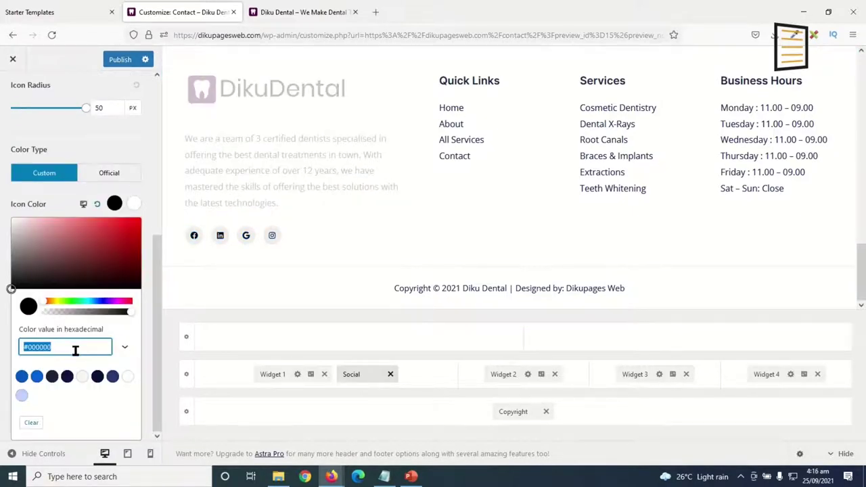
text(#47003b)
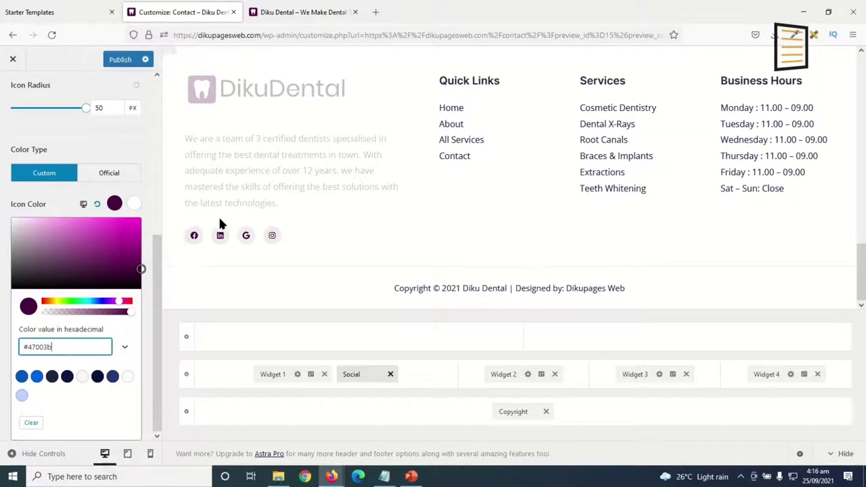
click(146, 192)
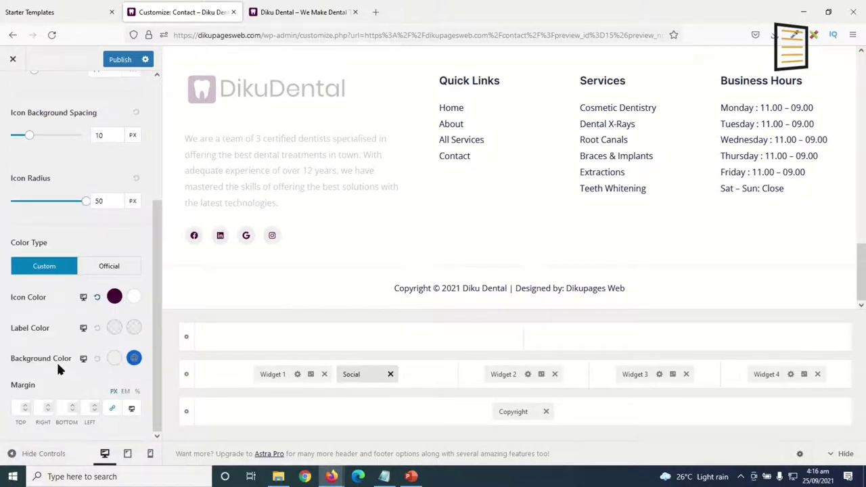
Set the social icons' Background Color to #47003b as well.
click(134, 358)
text(#47003b)
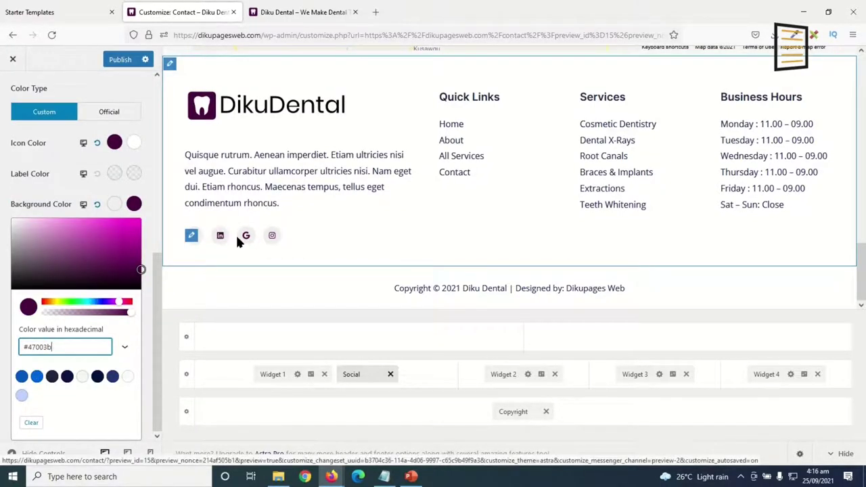
click(279, 245)
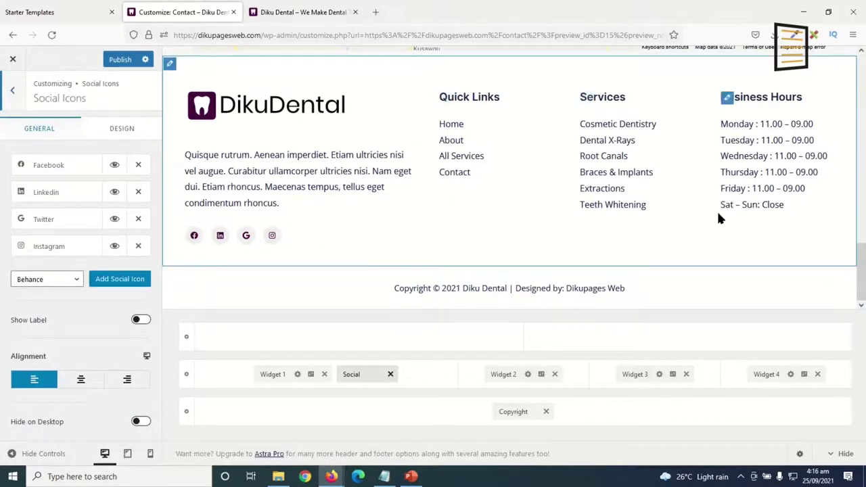
scroll(676, 215, up, 6)
scroll(665, 222, up, 6)
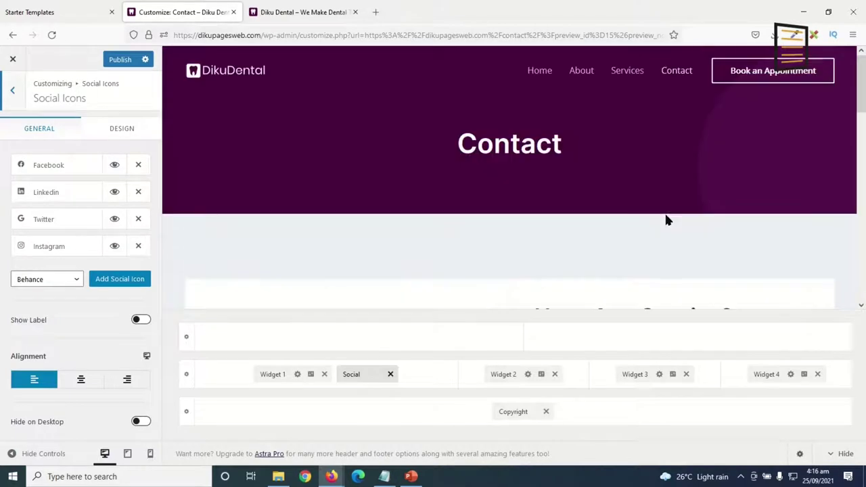
In Global > Colors, change the Link Hover Color from blue to dark purple #47003b.
click(12, 89)
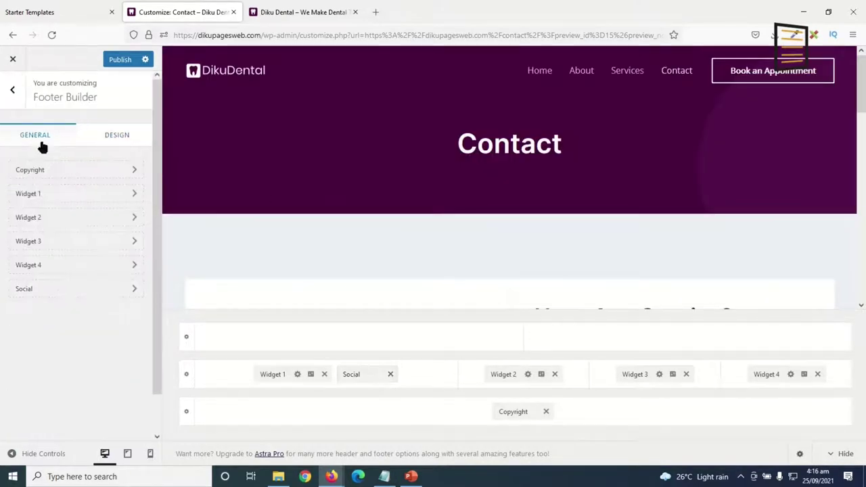
click(12, 93)
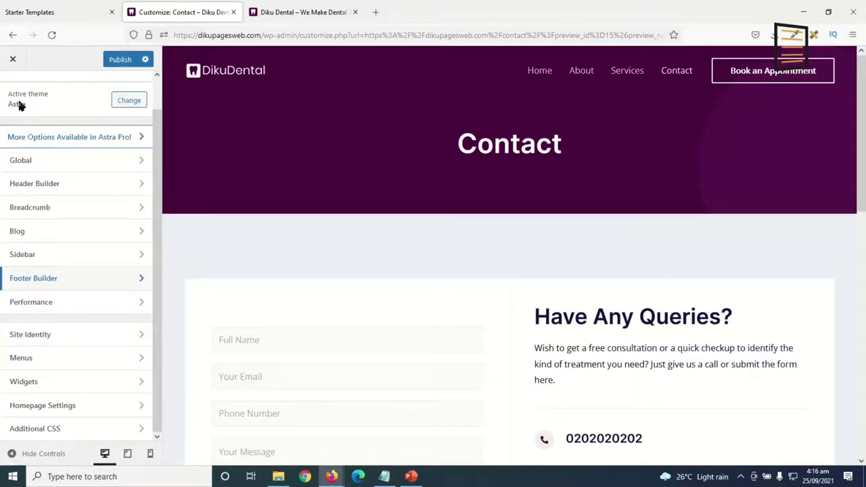
click(32, 163)
click(54, 148)
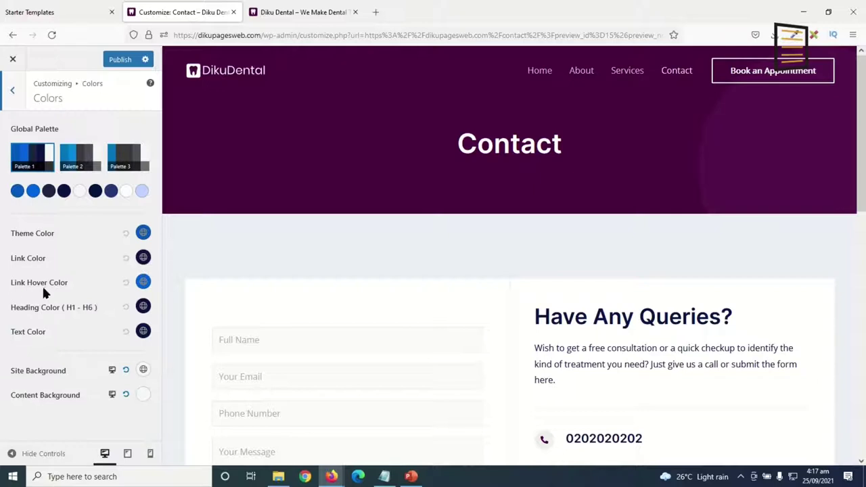
click(143, 282)
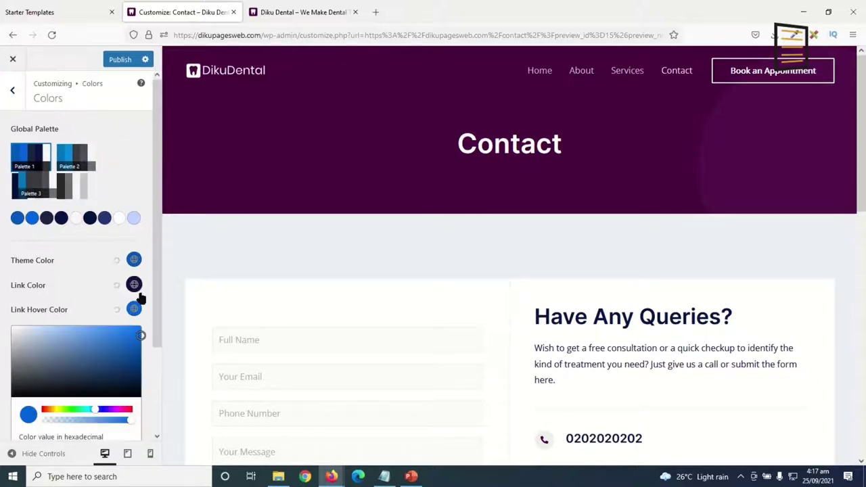
scroll(96, 413, down, 3)
drag(66, 348, 2, 360)
text(#47003b)
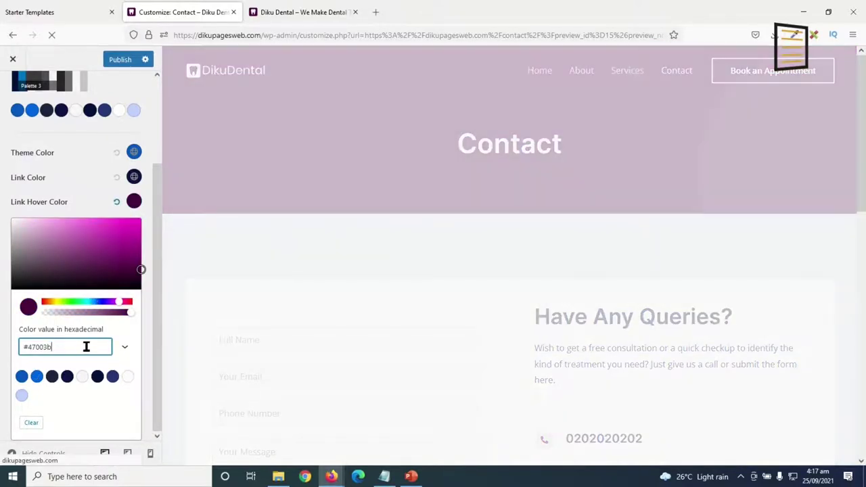
scroll(75, 203, up, 5)
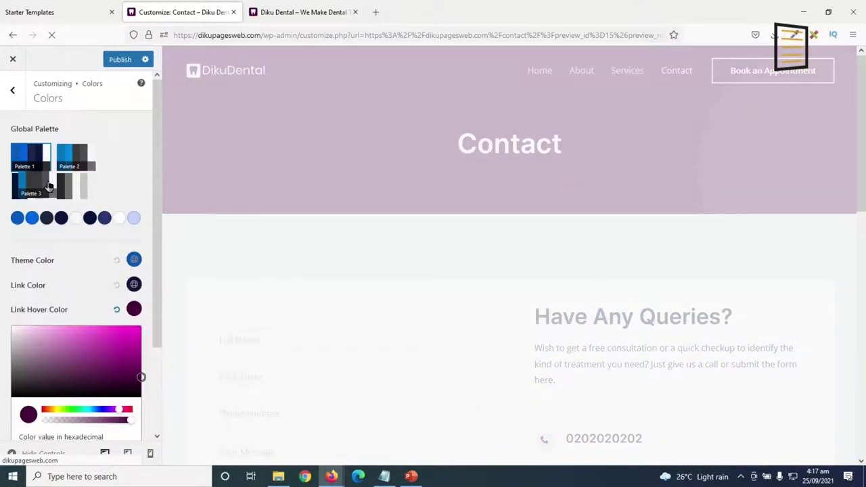
click(12, 84)
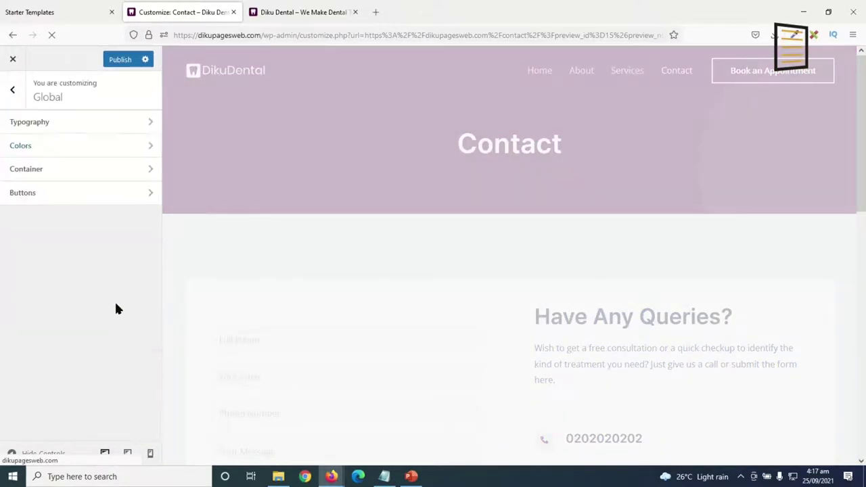
Set the global button Background Color to dark purple #47003b.
click(31, 196)
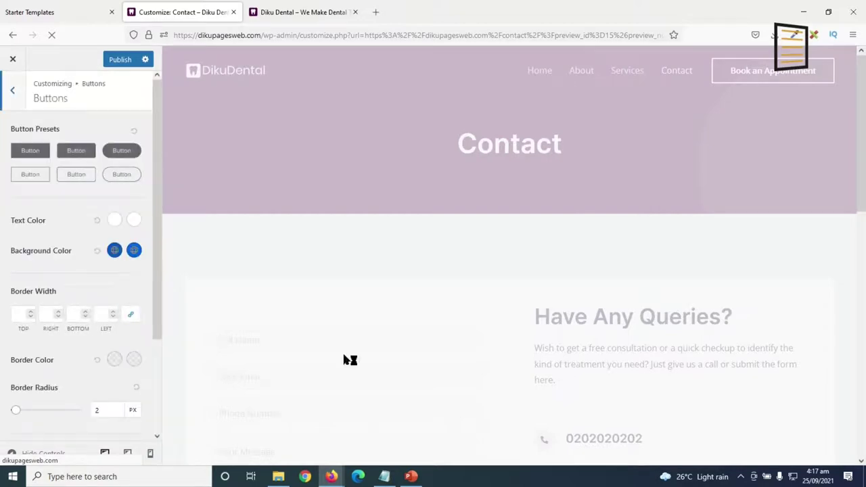
scroll(520, 263, down, 5)
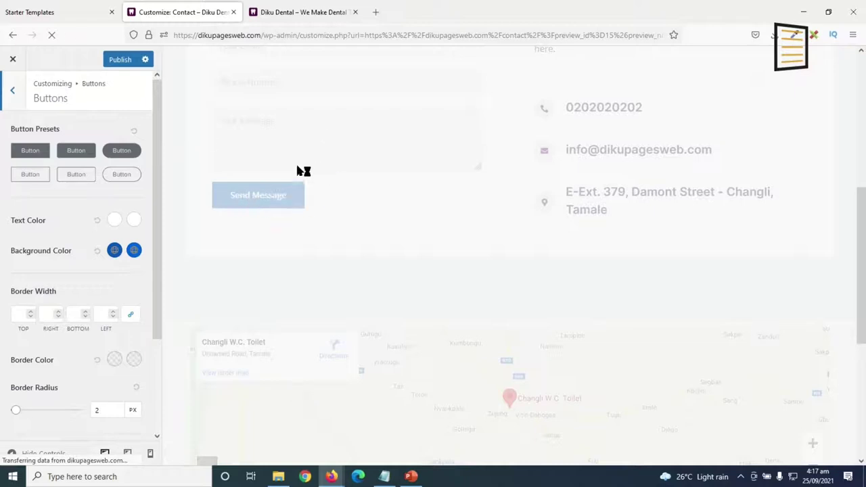
click(116, 257)
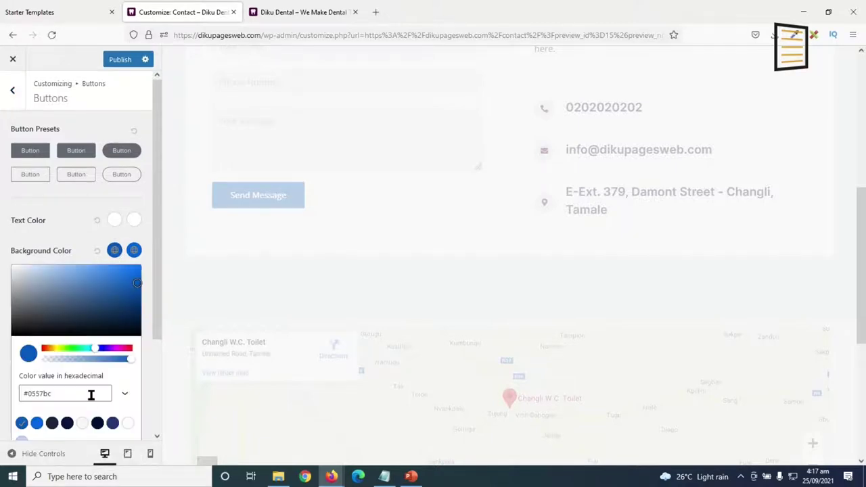
scroll(93, 395, down, 1)
scroll(92, 395, down, 1)
drag(67, 337, 2, 336)
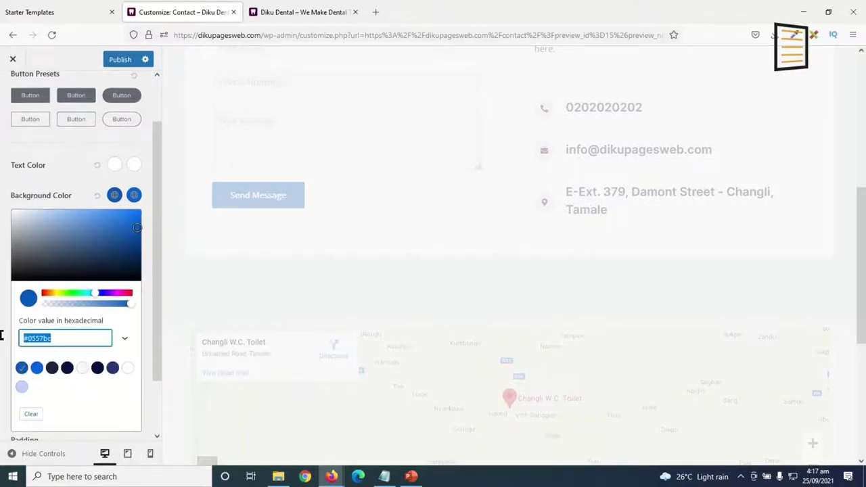
text(#47003b)
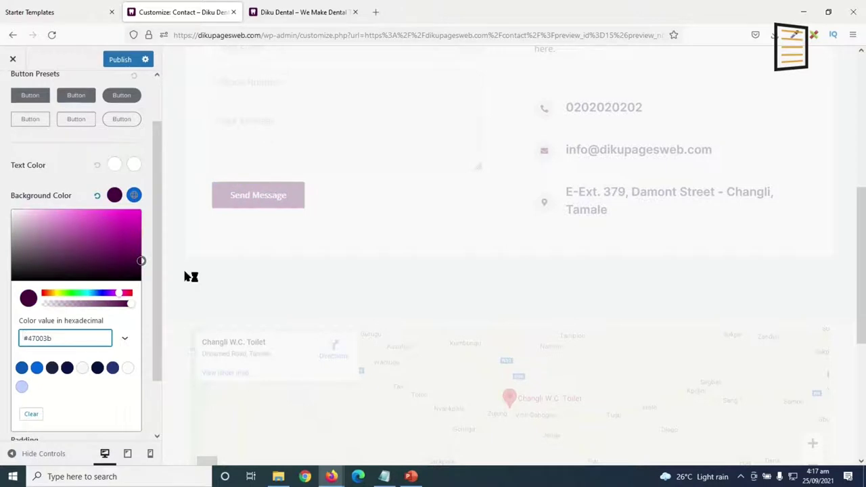
Set the button hover background to #47003b too and close the Customizer.
click(134, 195)
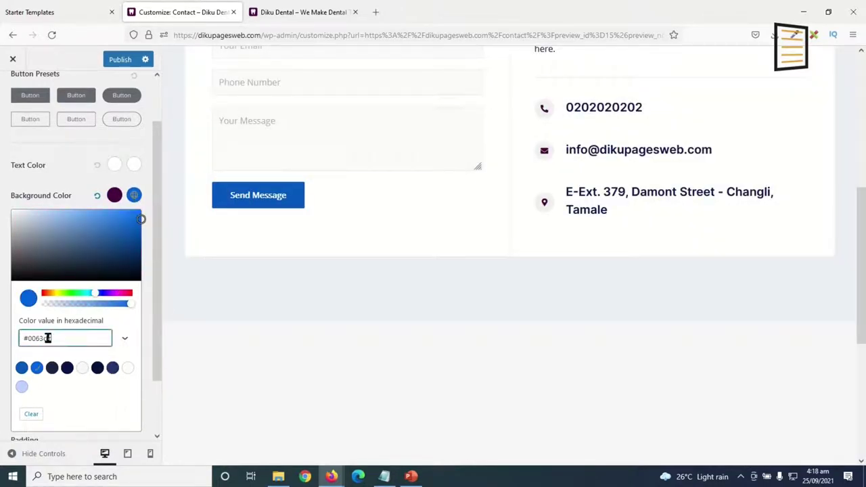
drag(47, 338, 2, 336)
text(#47003b)
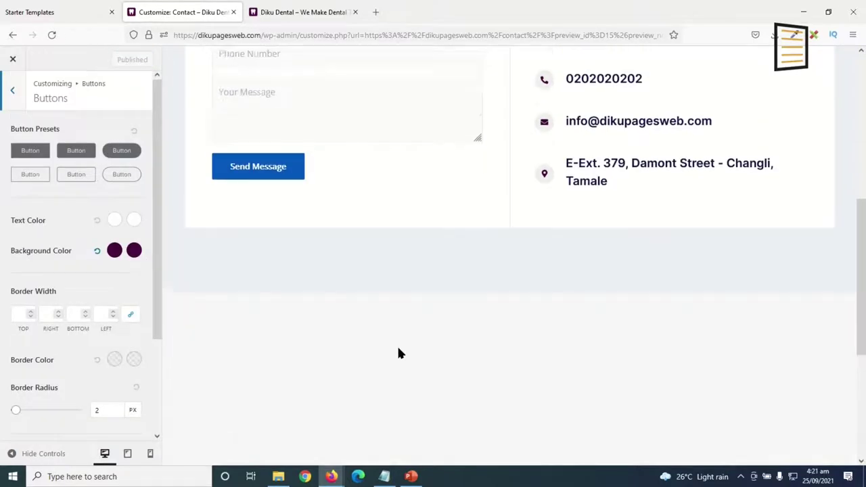
scroll(396, 345, up, 2)
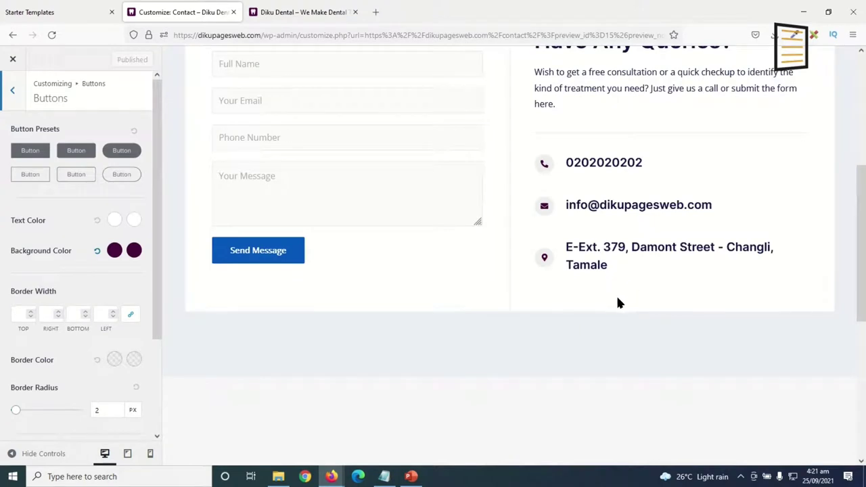
click(12, 59)
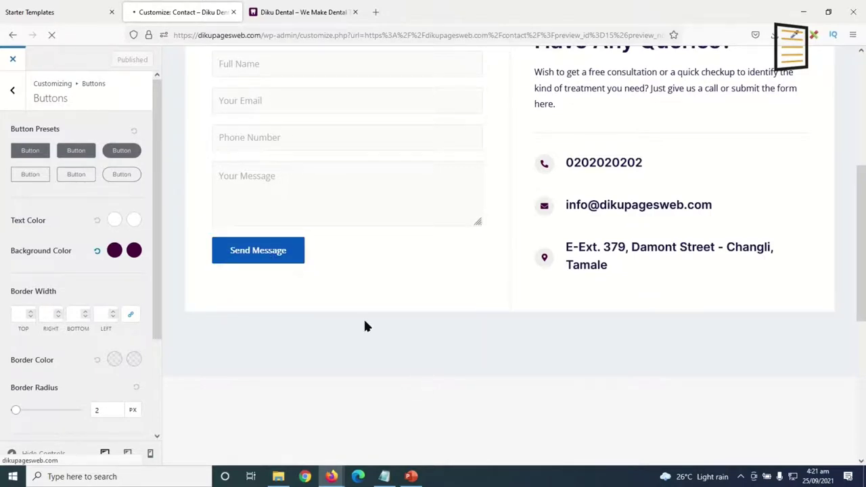
scroll(552, 267, down, 5)
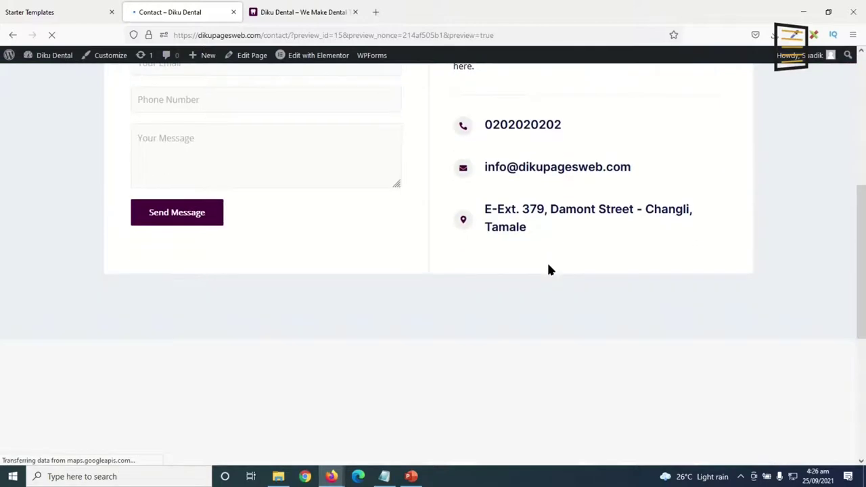
scroll(579, 280, down, 5)
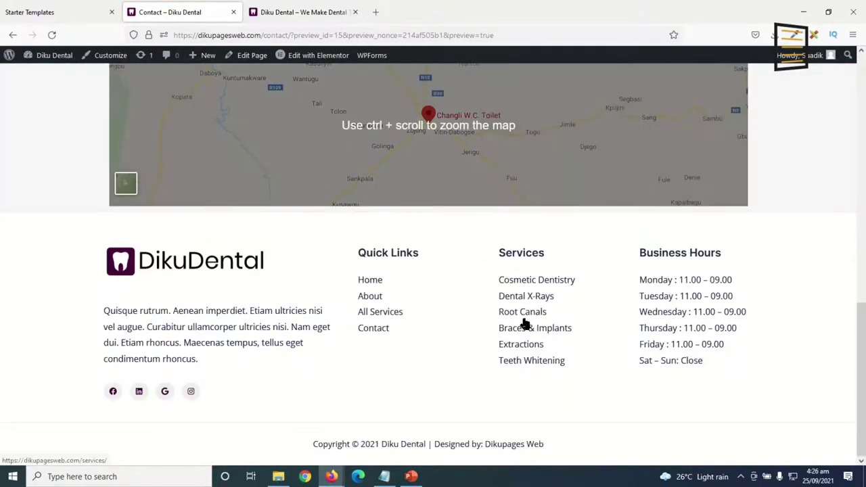
scroll(686, 215, up, 10)
scroll(688, 212, down, 8)
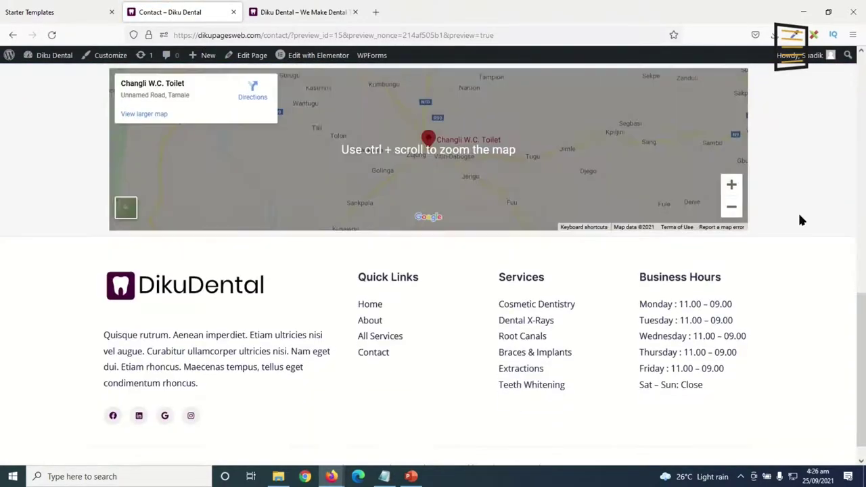
scroll(810, 224, up, 3)
scroll(812, 223, up, 10)
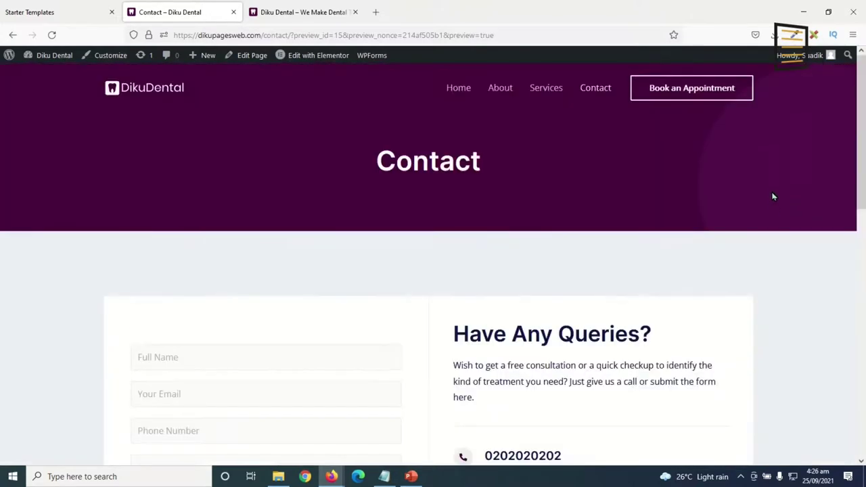
scroll(771, 195, down, 10)
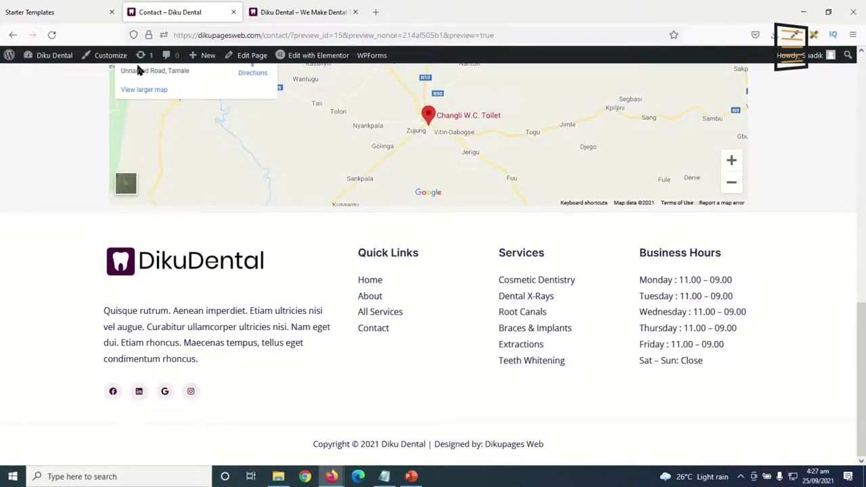
click(107, 56)
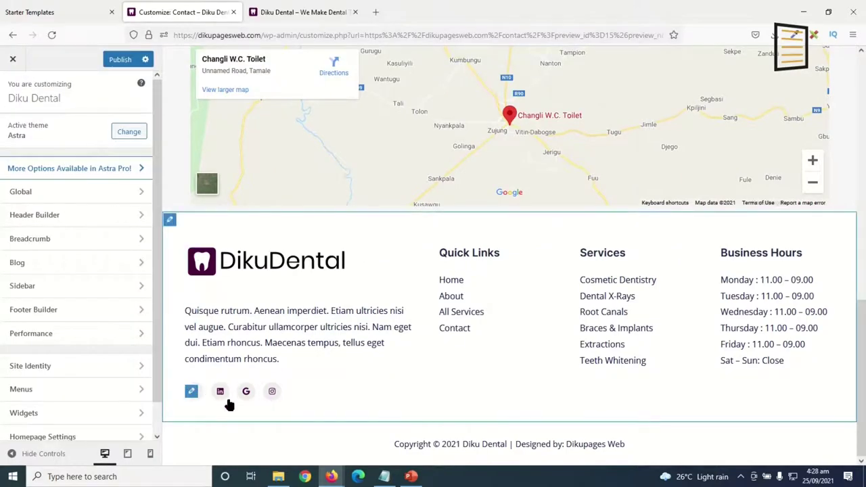
Replace the Twitter social item's G icon with the Twitter bird, found by searching 'twi'.
mouse_move(191, 392)
click(191, 392)
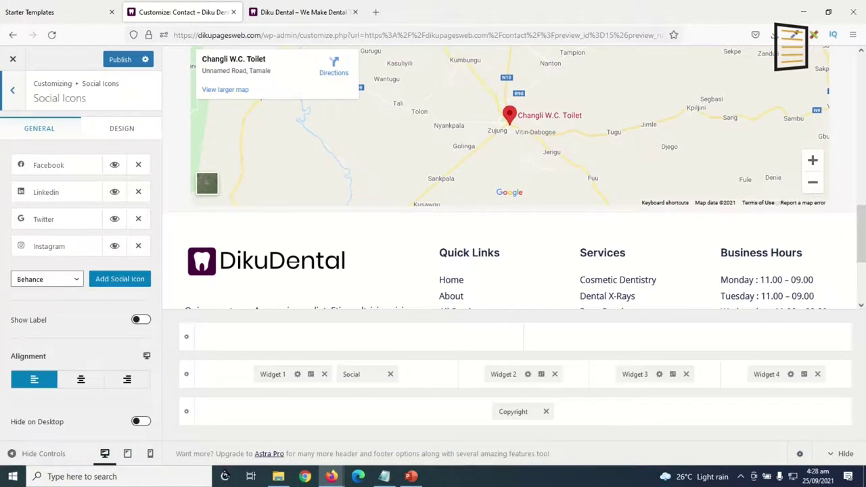
click(53, 223)
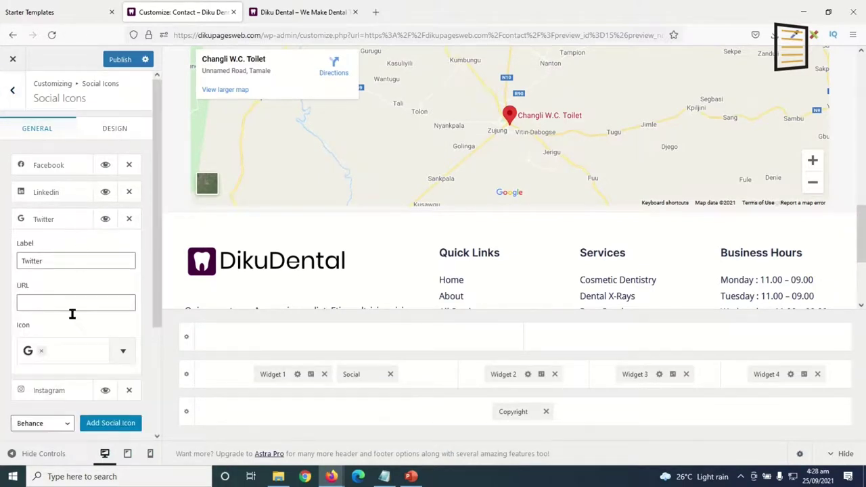
click(28, 357)
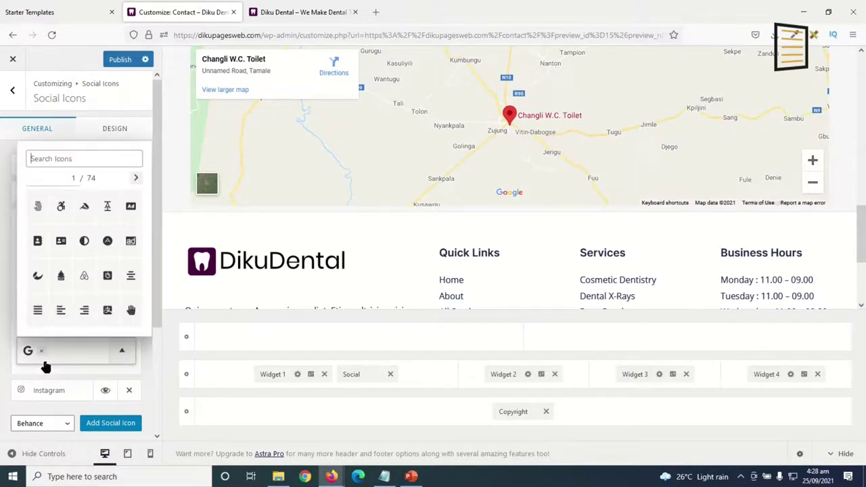
scroll(84, 233, down, 1)
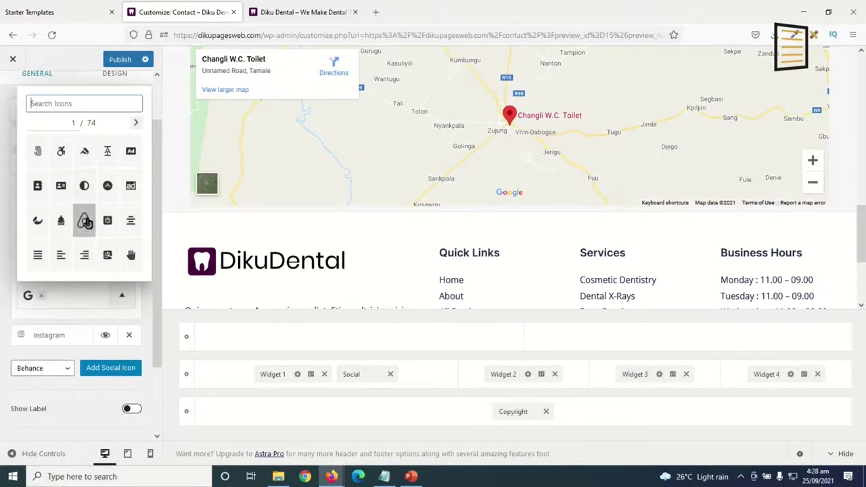
text(twi)
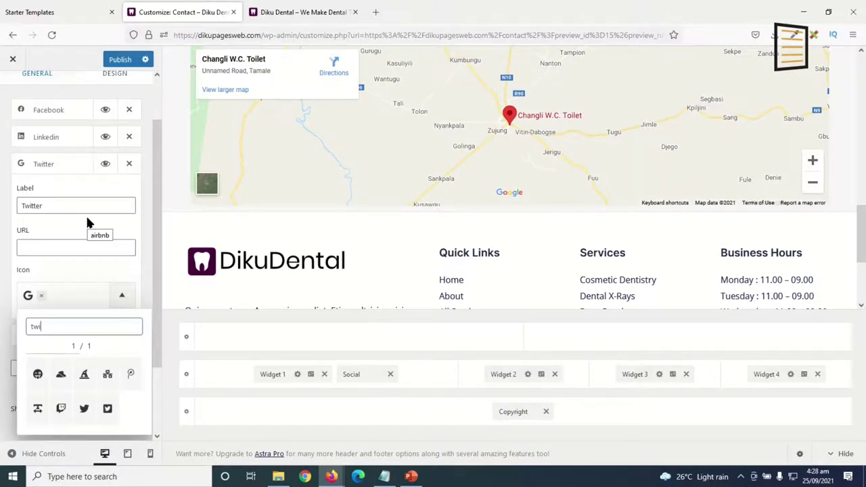
click(83, 410)
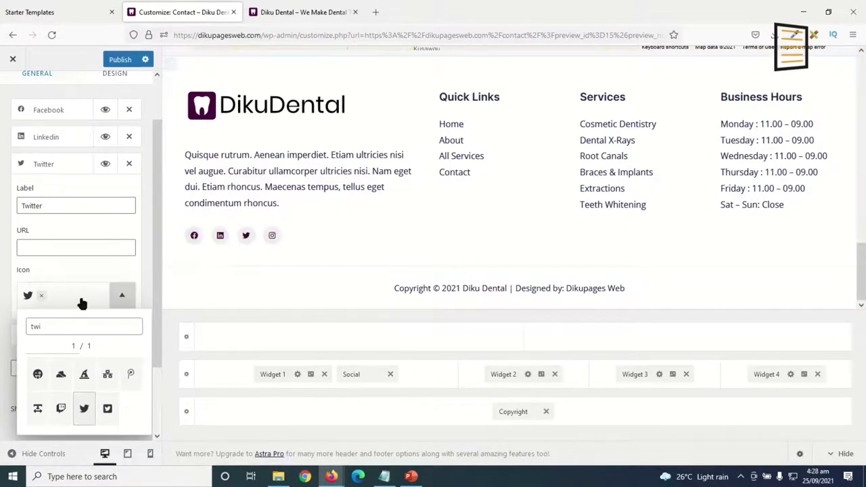
click(54, 111)
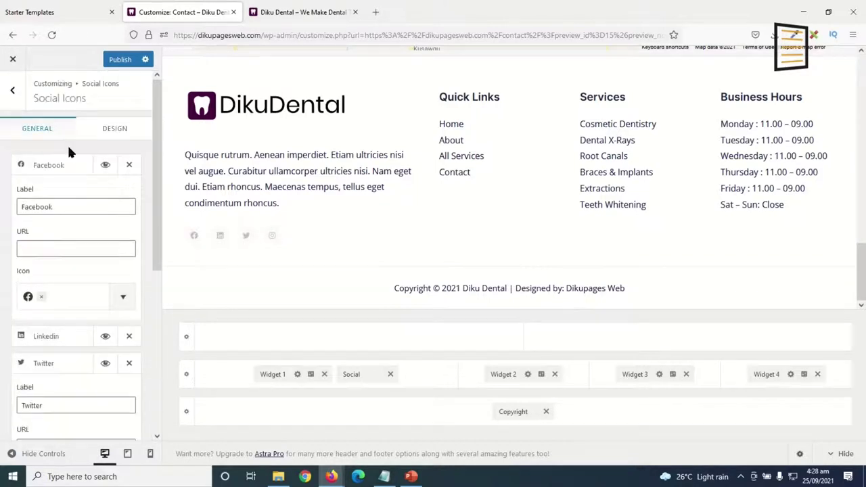
click(48, 166)
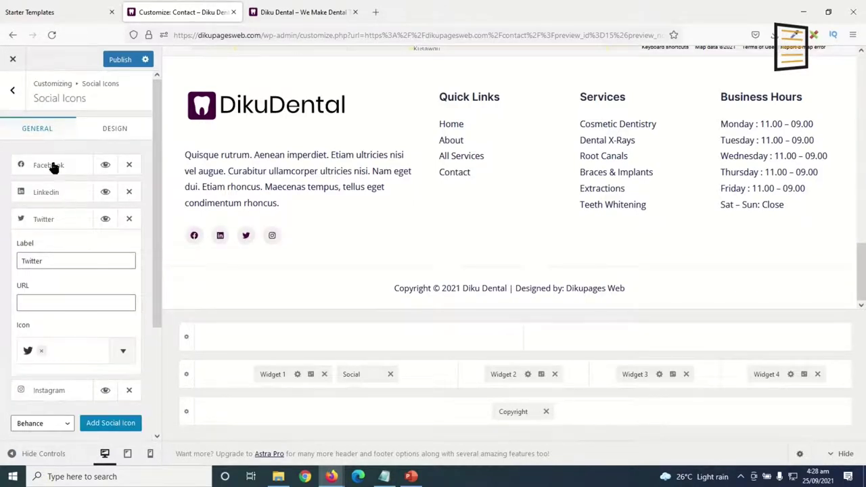
click(48, 166)
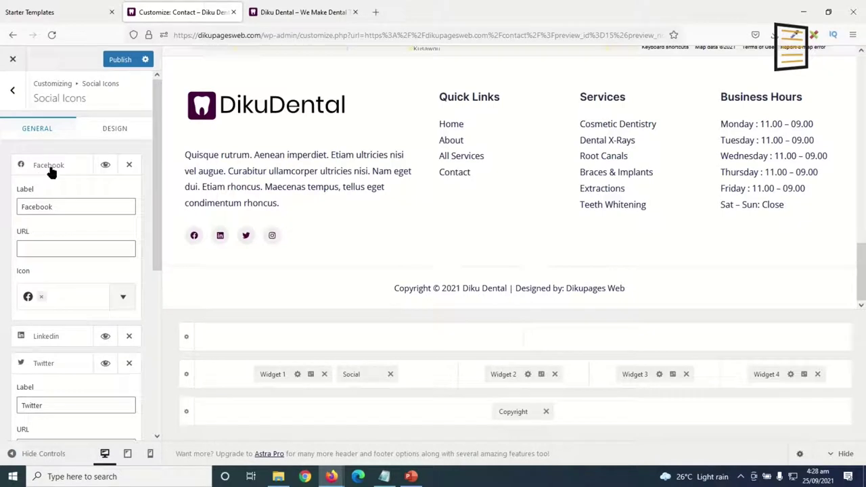
click(48, 253)
text(https:)
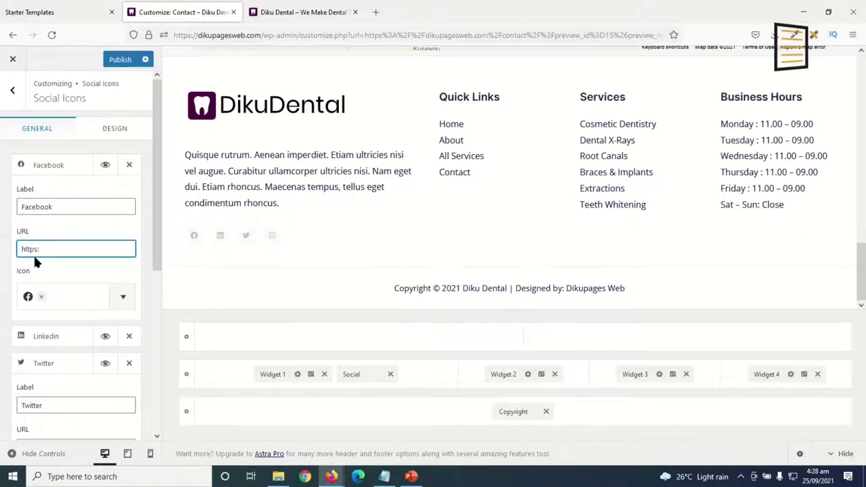
text(//facebook.com/dikupages)
click(47, 167)
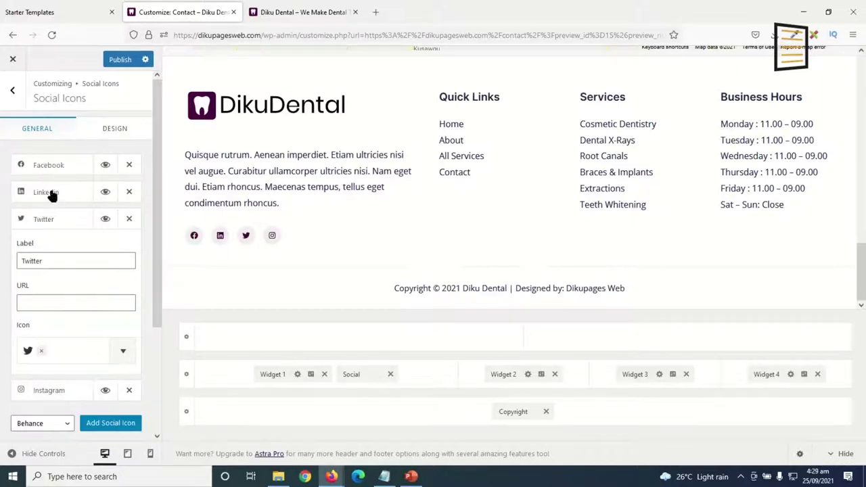
Give the Linkedin, Twitter and Instagram icons '#' placeholder links.
click(52, 194)
click(55, 272)
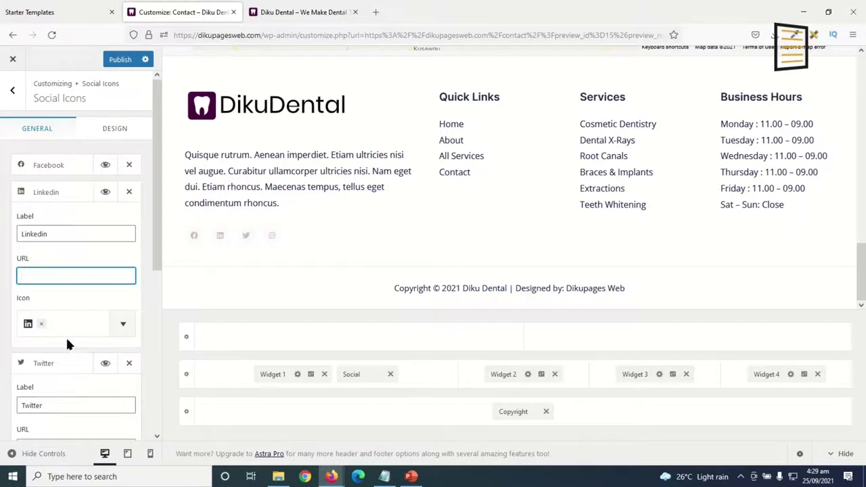
scroll(100, 284, down, 1)
text(#)
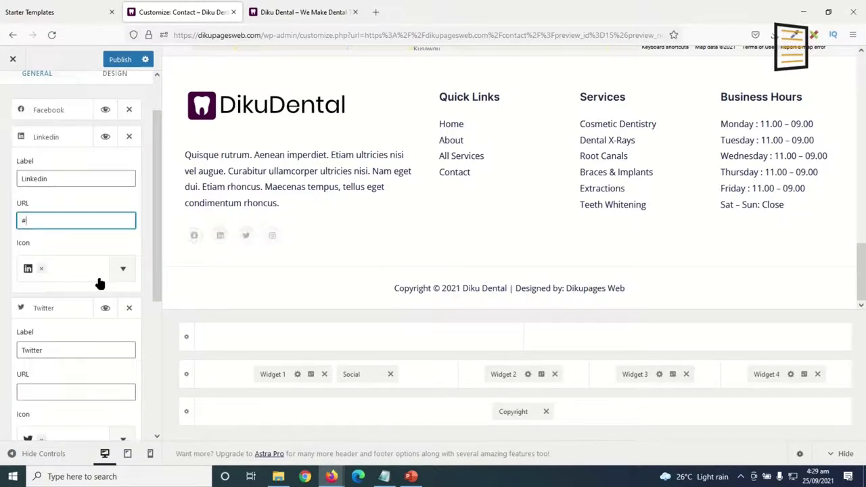
click(56, 394)
text(#)
scroll(63, 334, down, 3)
click(63, 400)
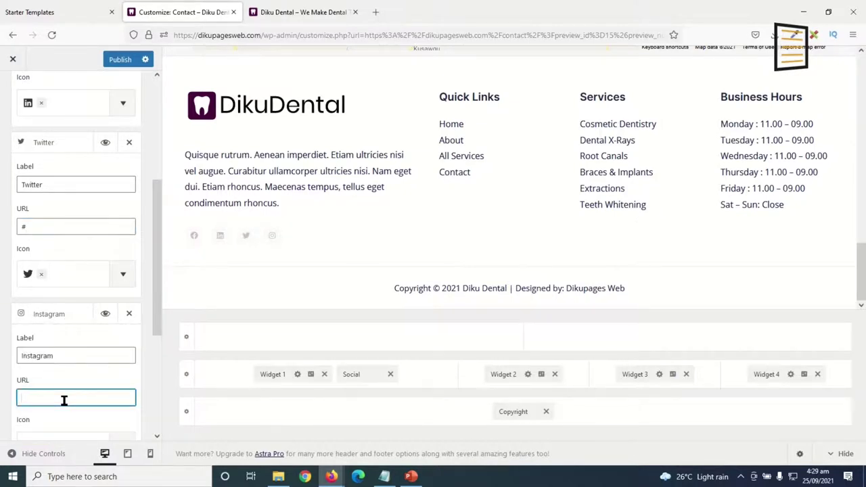
scroll(133, 365, down, 3)
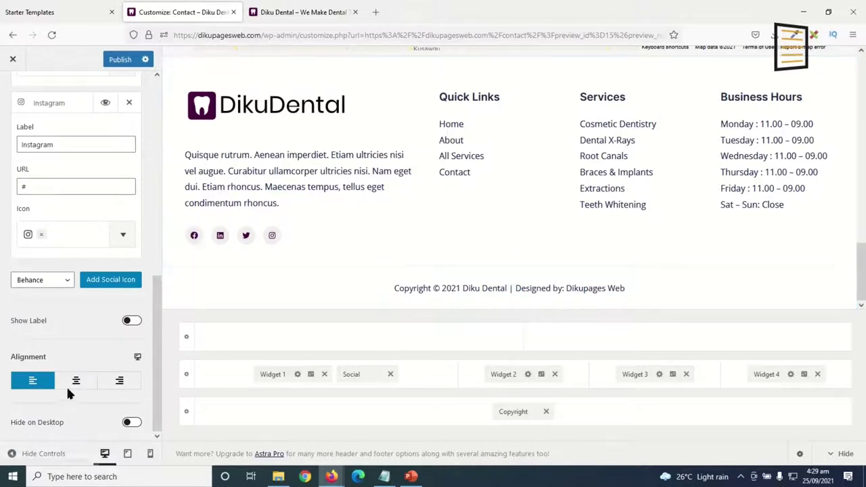
scroll(98, 339, up, 6)
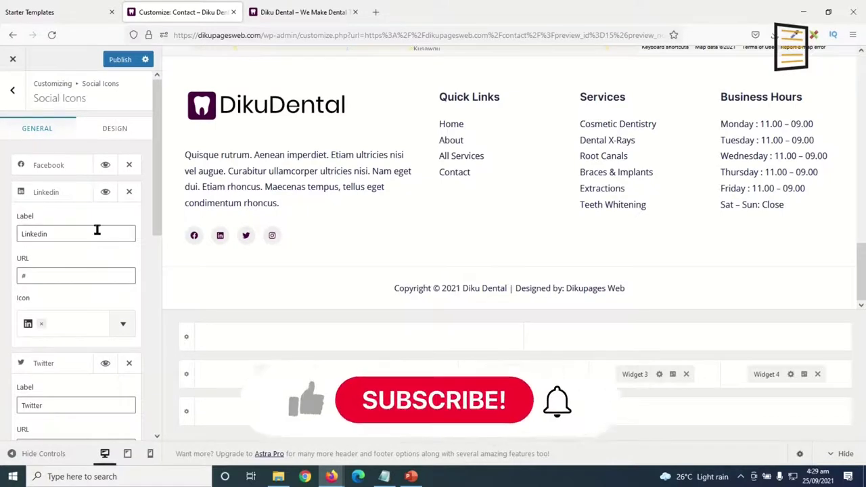
click(65, 196)
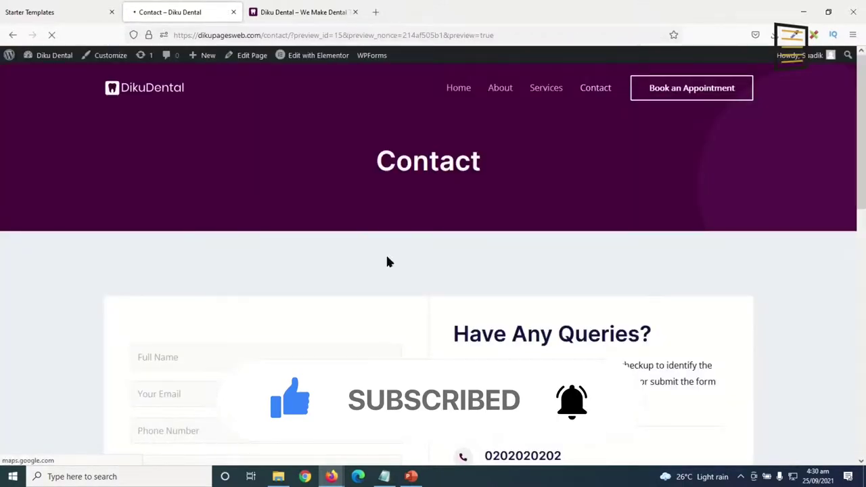
Scroll the live Contact page down to the footer and back up.
scroll(386, 261, down, 10)
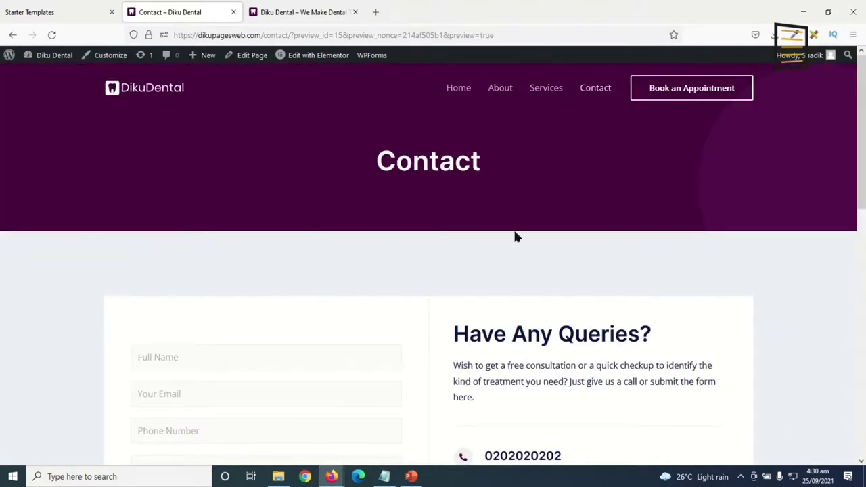
scroll(791, 308, down, 10)
scroll(796, 318, up, 10)
Dismiss the Starter Templates import message and go to Plugins > Add New.
click(42, 12)
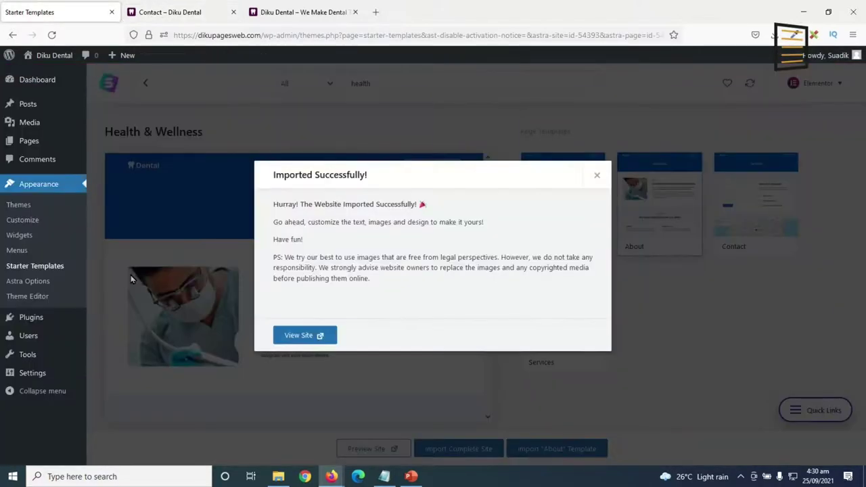
click(115, 307)
mouse_move(32, 321)
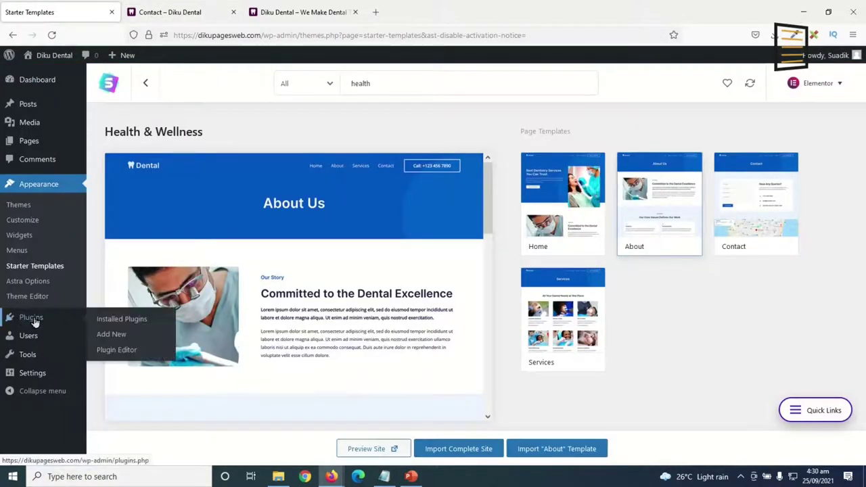
click(121, 340)
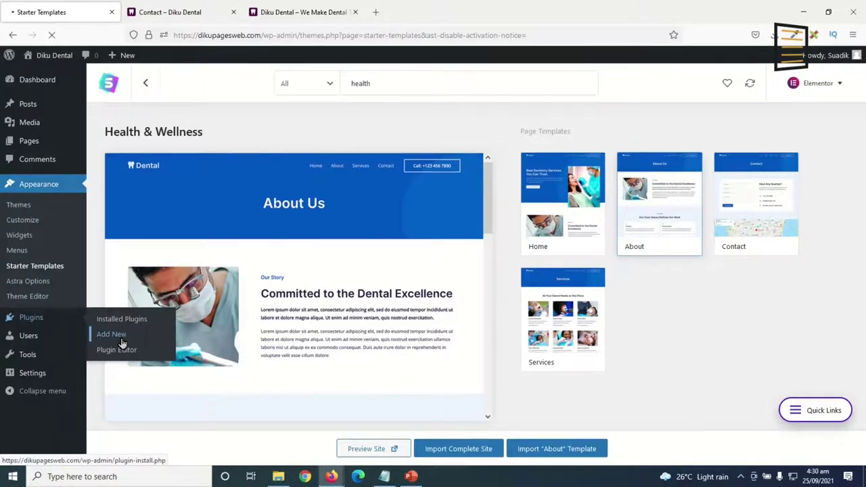
Search the plugin directory for 'sal' and view the Salon booking system details.
click(724, 316)
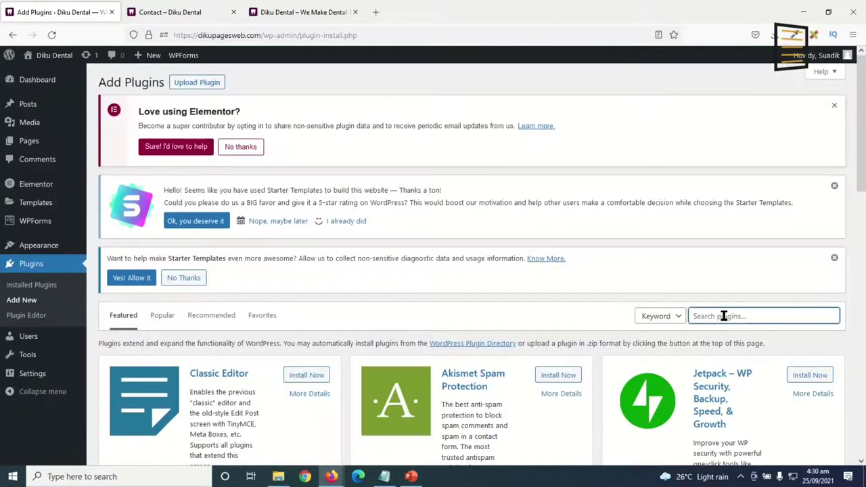
text(salon)
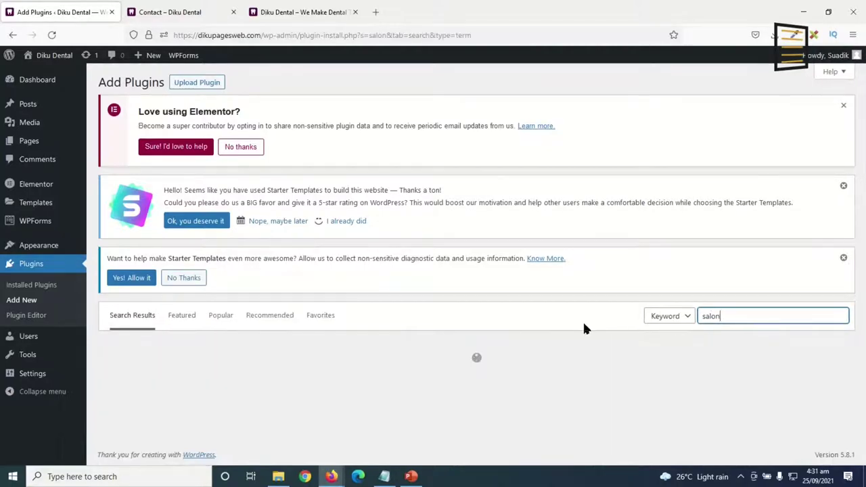
scroll(580, 331, down, 2)
scroll(578, 345, down, 1)
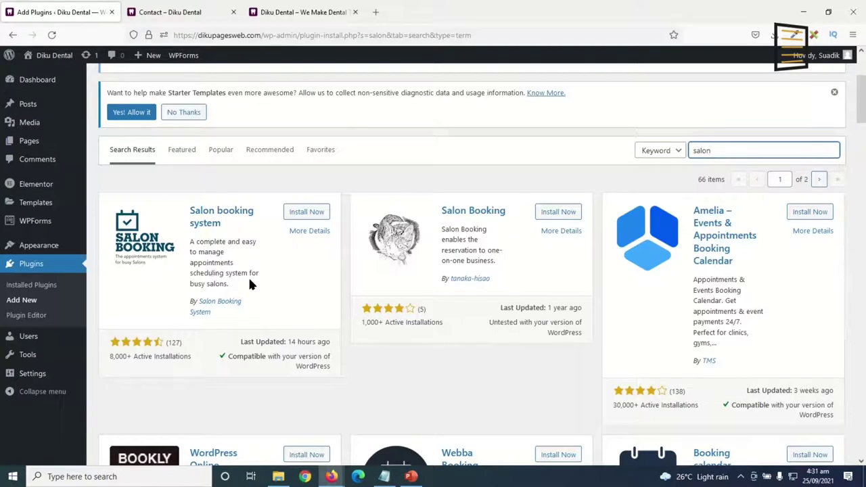
click(309, 231)
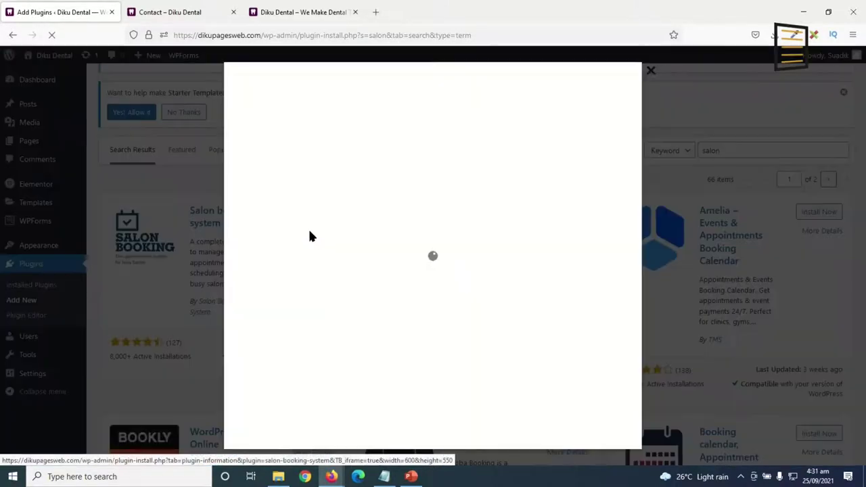
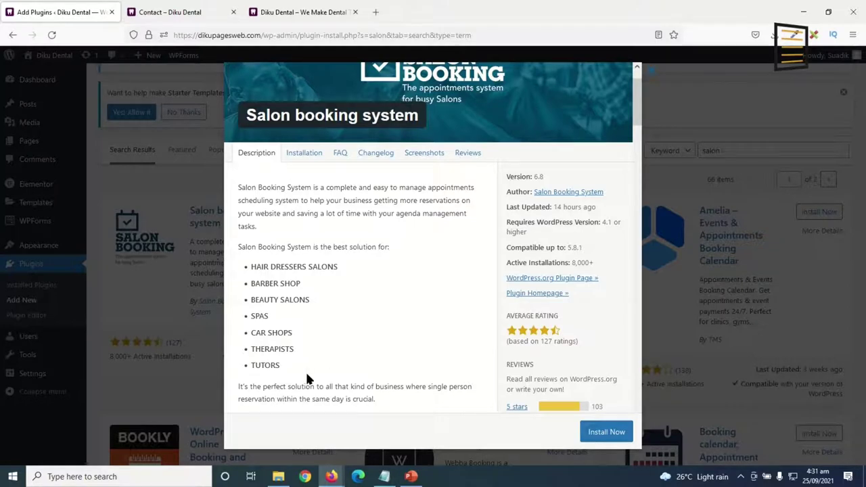
Install the Salon booking system plugin from its card and activate it.
double_click(273, 349)
click(160, 309)
scroll(327, 230, down, 1)
click(305, 184)
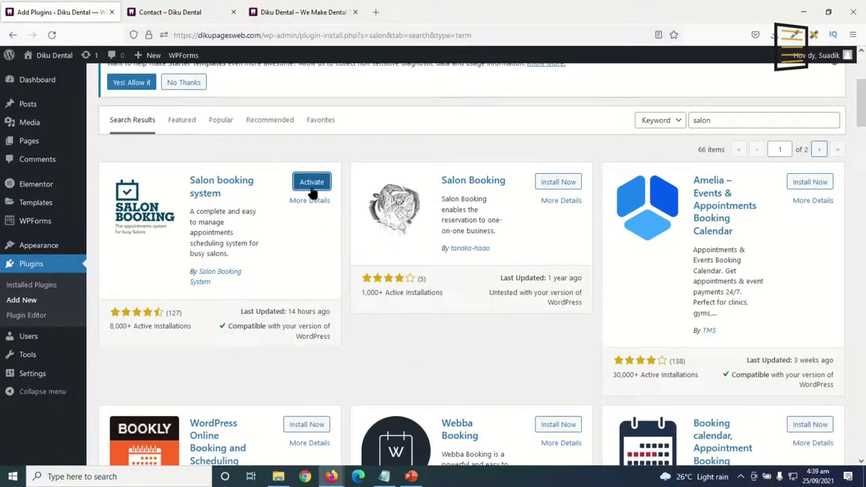
click(312, 183)
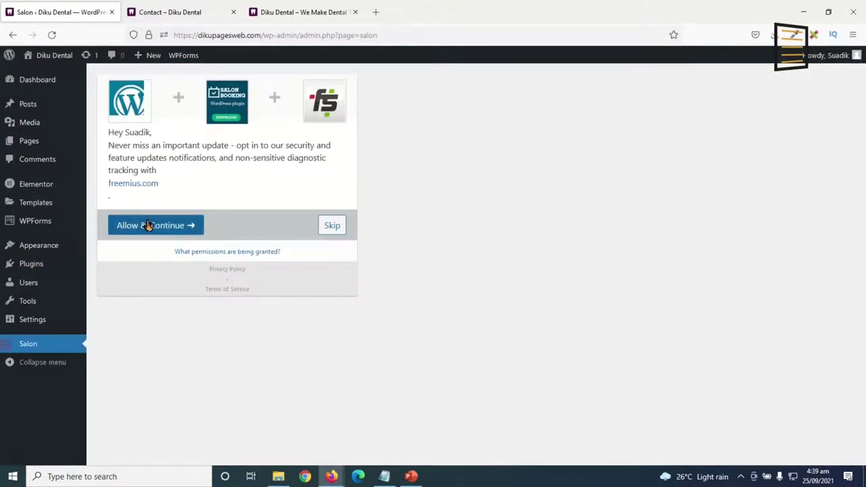
Accept the Salon Booking opt-in and go to the Salon calendar page.
click(148, 226)
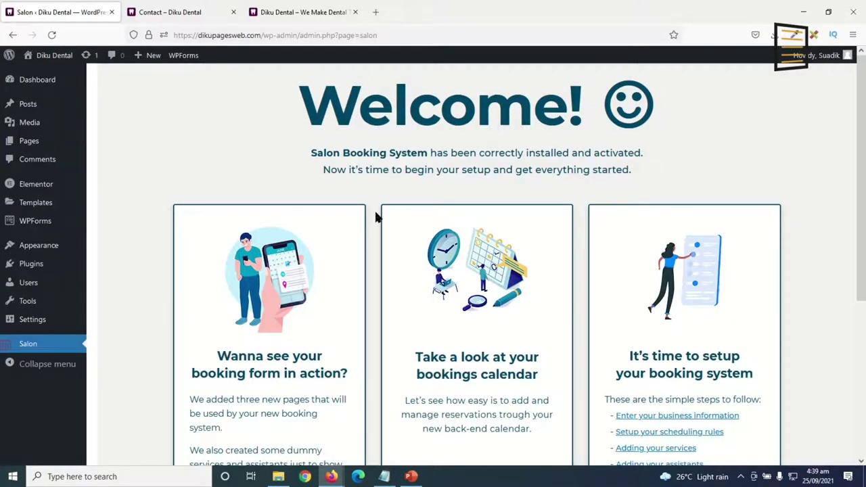
scroll(427, 226, down, 4)
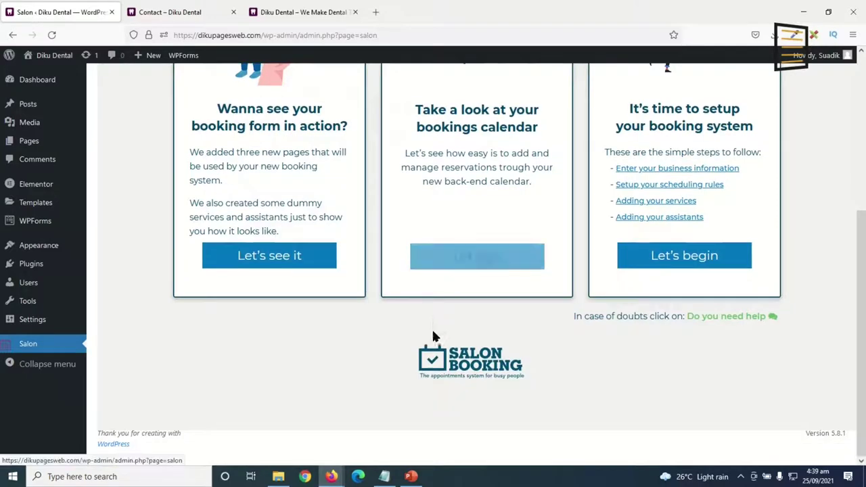
scroll(432, 338, up, 4)
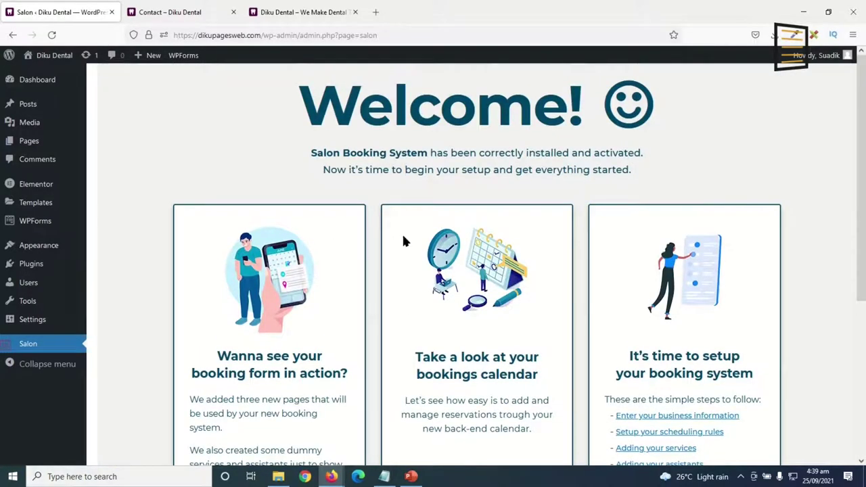
scroll(409, 236, down, 5)
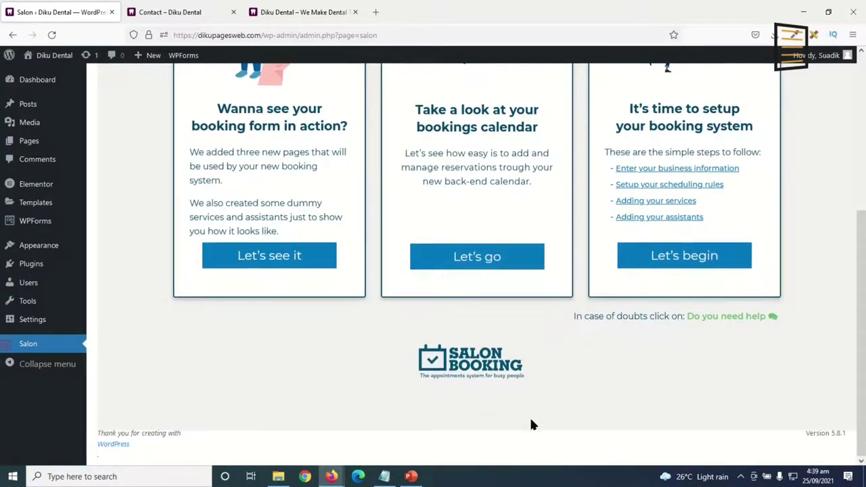
scroll(531, 424, up, 5)
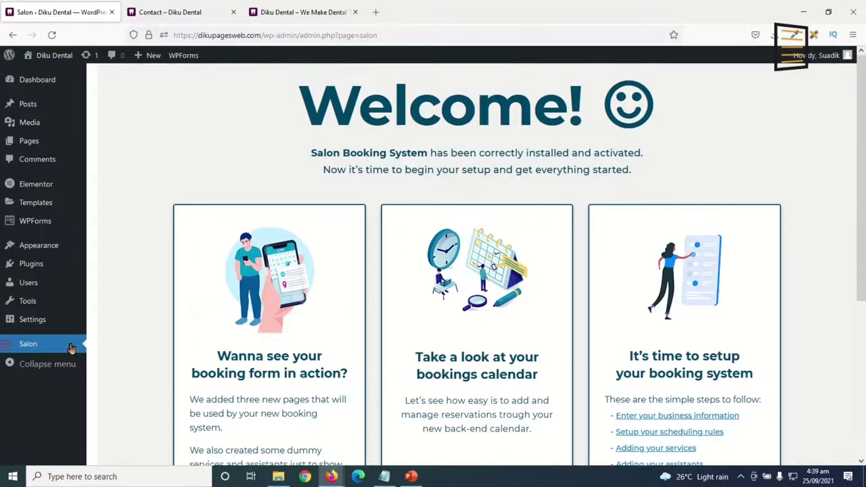
click(28, 352)
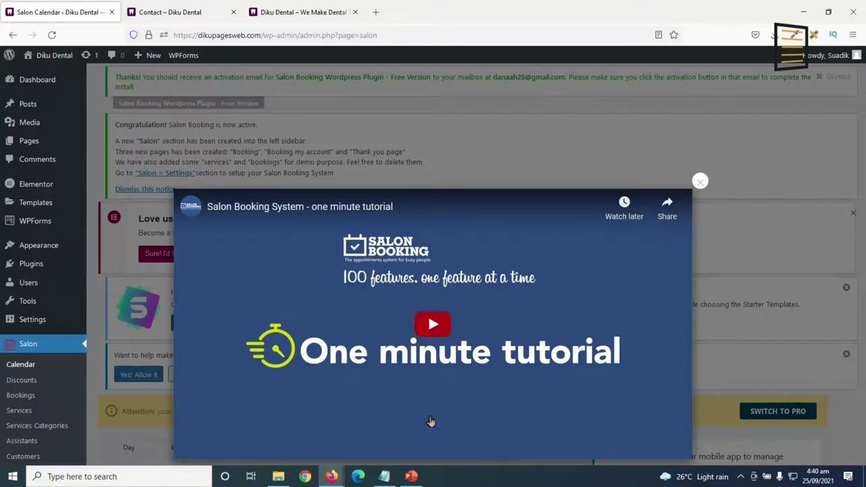
click(700, 183)
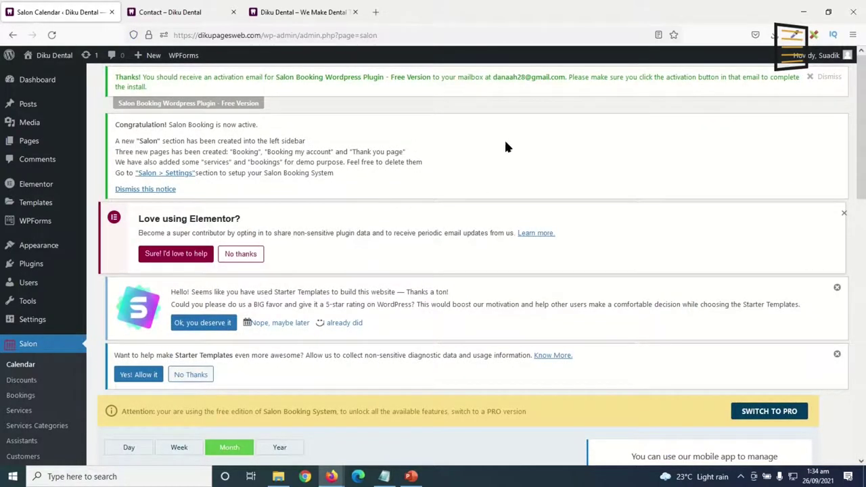
Dismiss the Salon activation, Elementor, Starter Templates and e-mail notices, then open Salon settings.
click(827, 78)
click(157, 141)
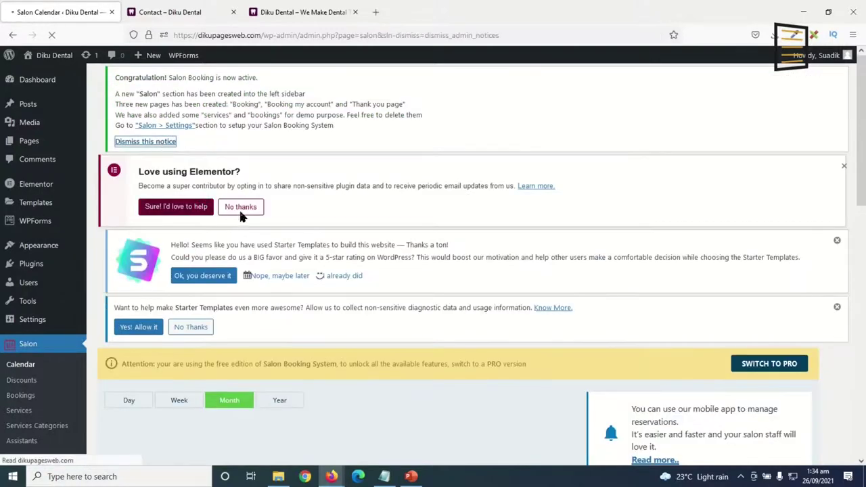
click(238, 168)
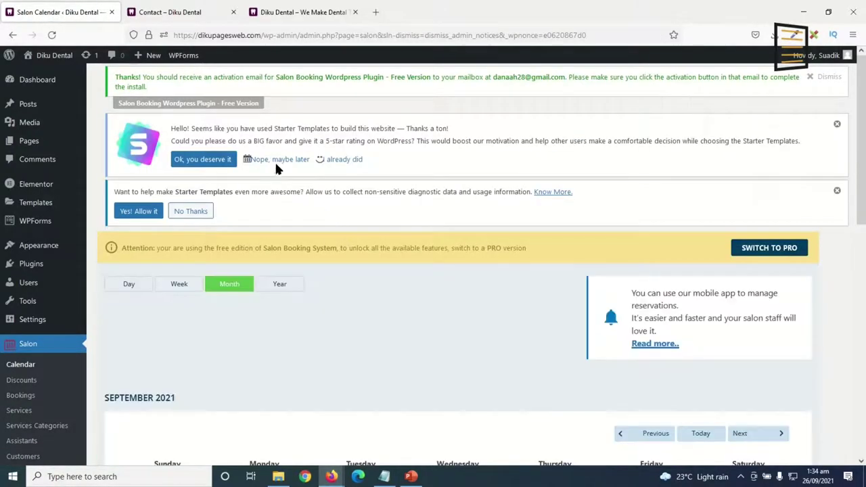
click(278, 160)
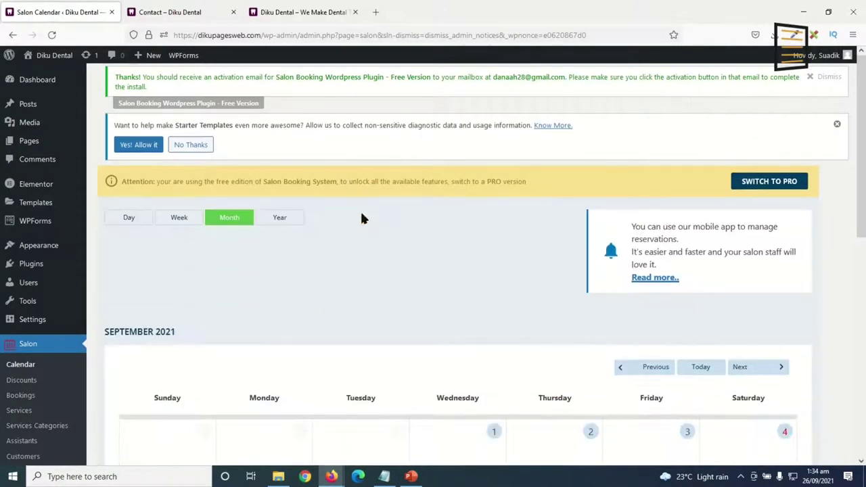
click(189, 144)
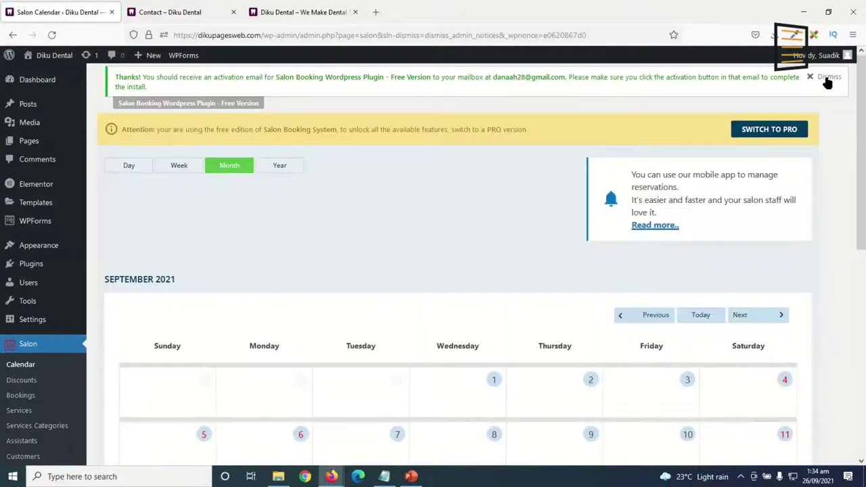
click(825, 78)
scroll(283, 234, down, 4)
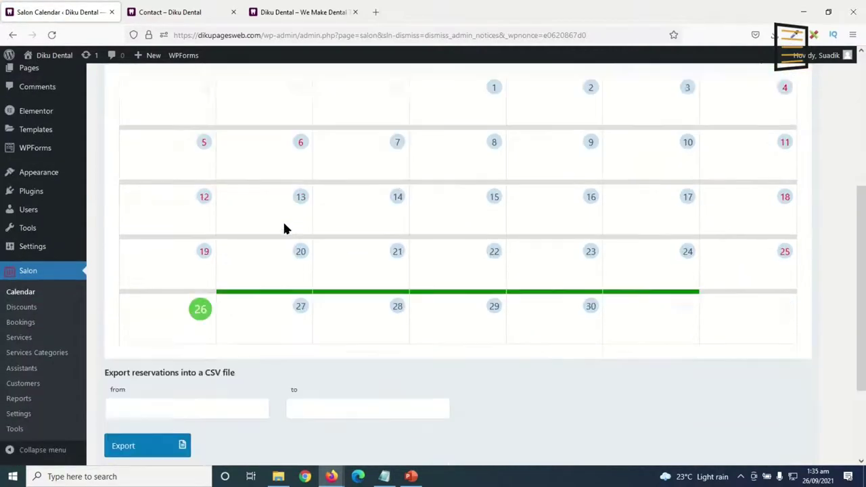
click(37, 412)
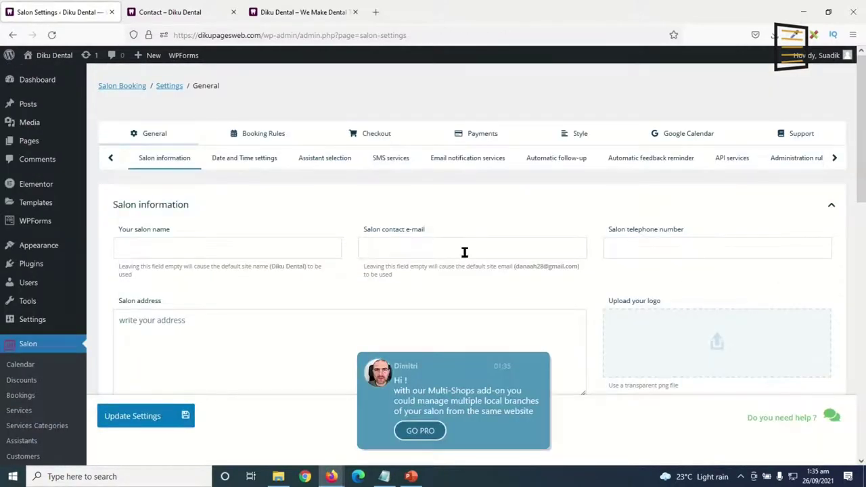
Fill in the salon name Diku, the contact e-mail and the salon telephone number.
click(151, 254)
text(Diku Dental)
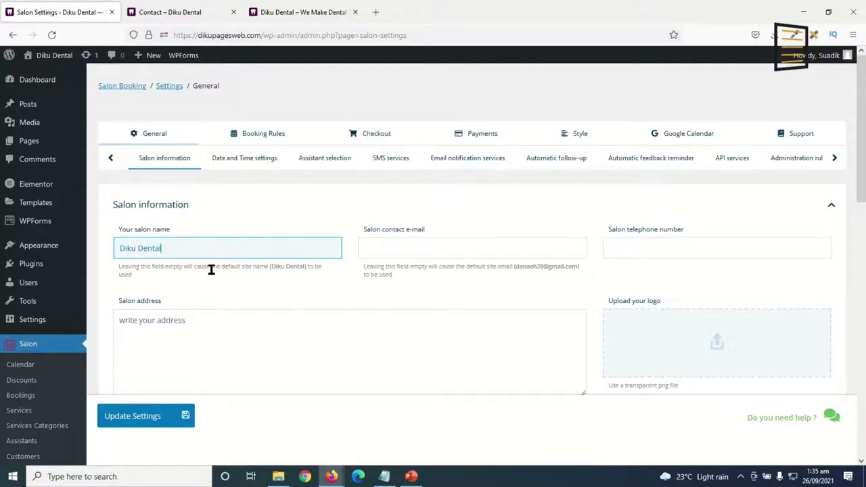
click(379, 256)
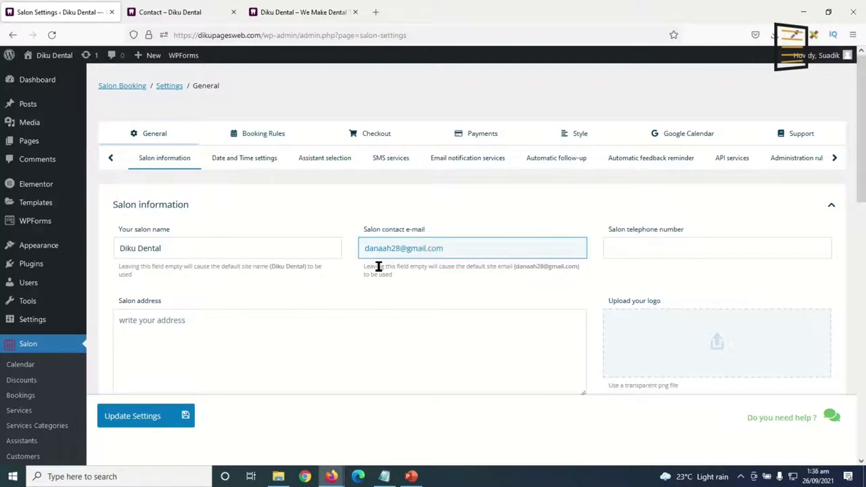
click(642, 249)
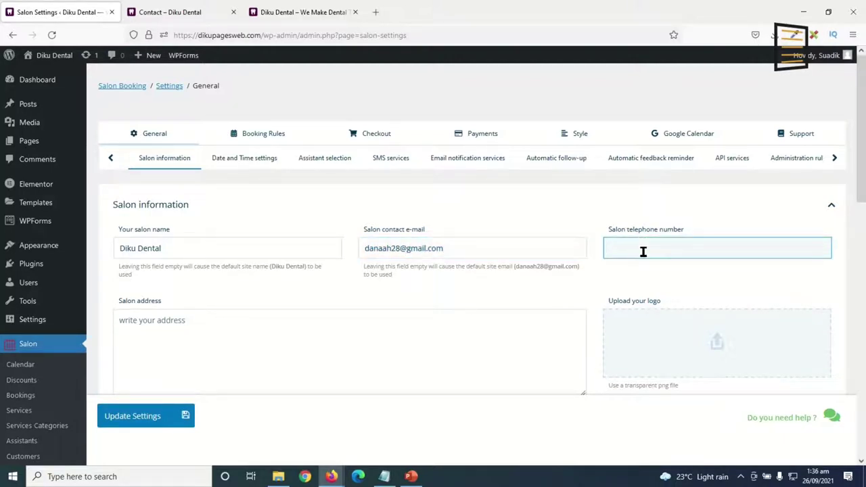
text(0202020)
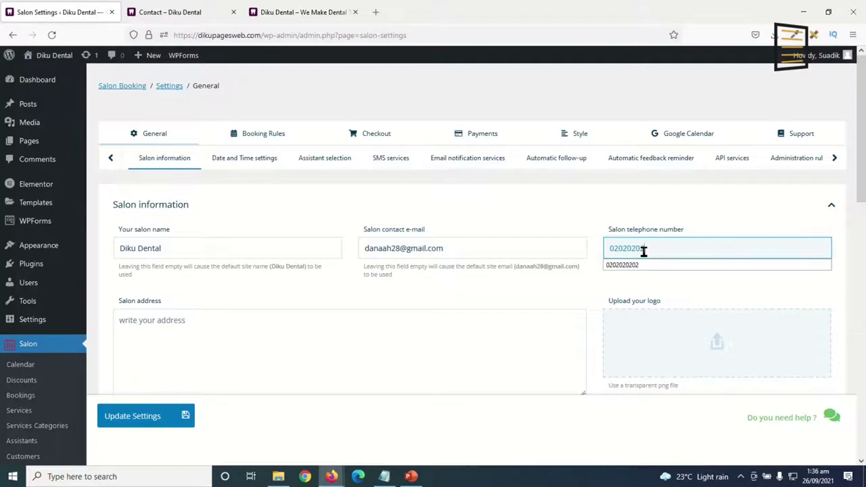
text(20)
click(622, 266)
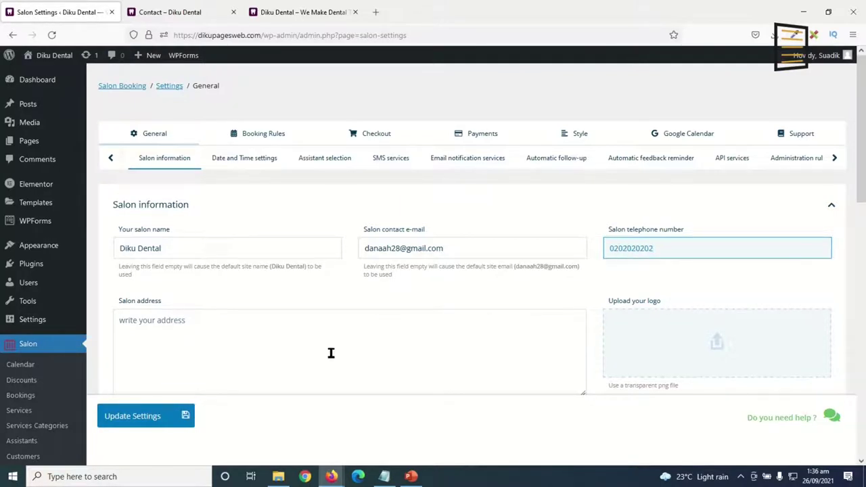
Copy the clinic address from the Contact page into the salon address field.
click(143, 365)
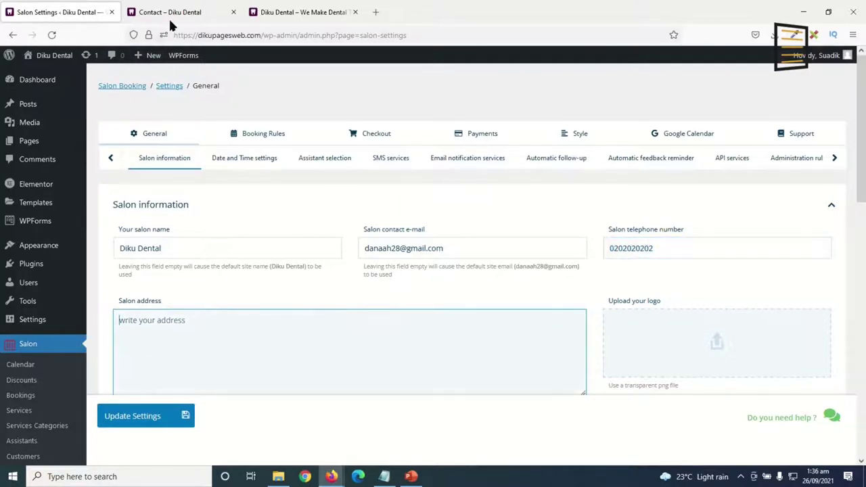
click(169, 13)
triple_click(515, 326)
key(ctrl+c)
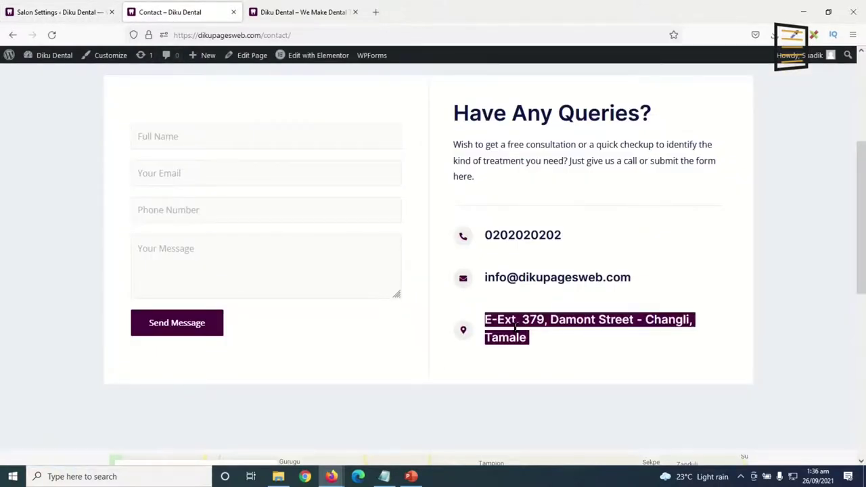
click(58, 13)
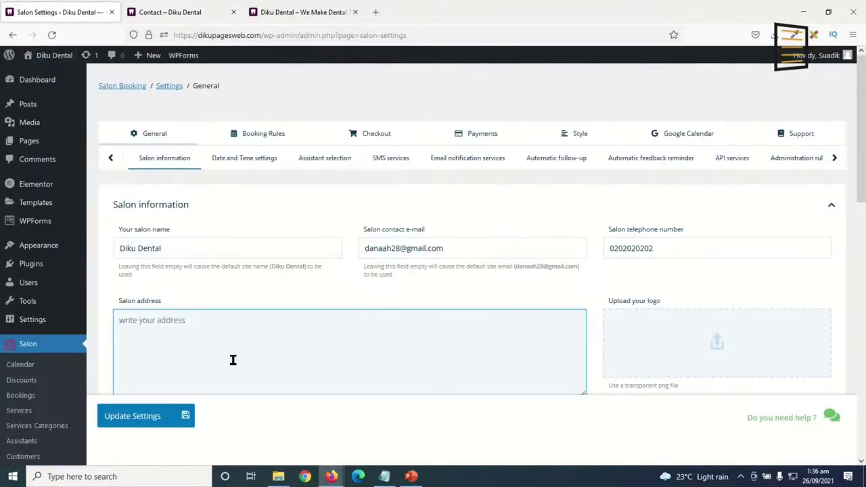
key(ctrl+v)
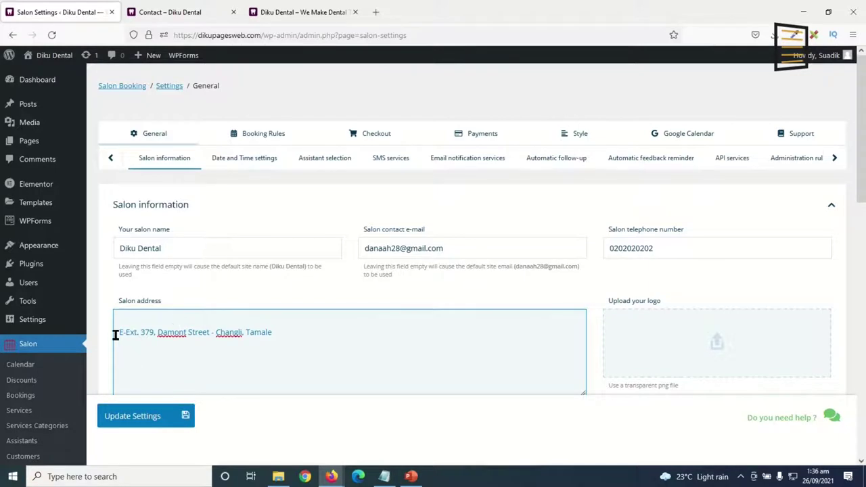
key(Home)
key(BackSpace)
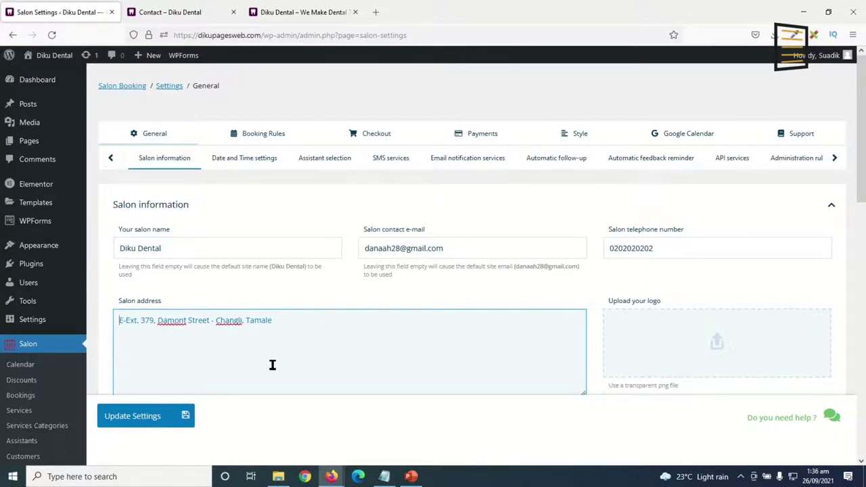
click(691, 349)
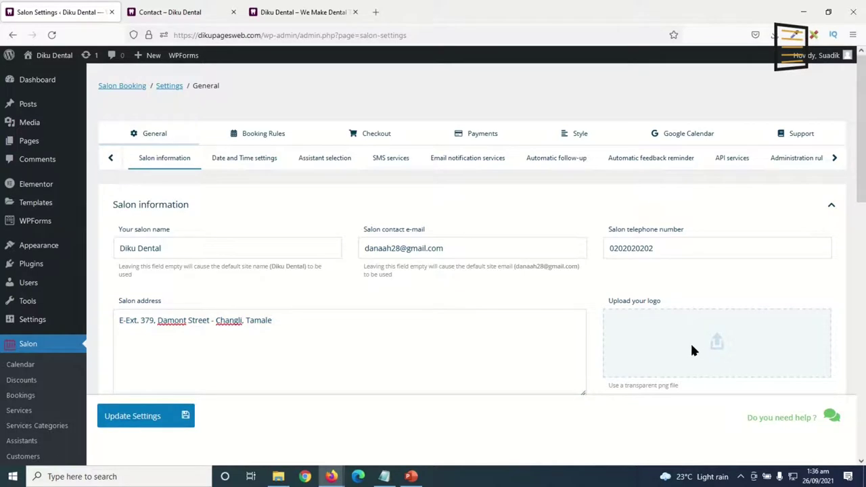
Upload the logo-bottom image as the salon logo.
click(368, 181)
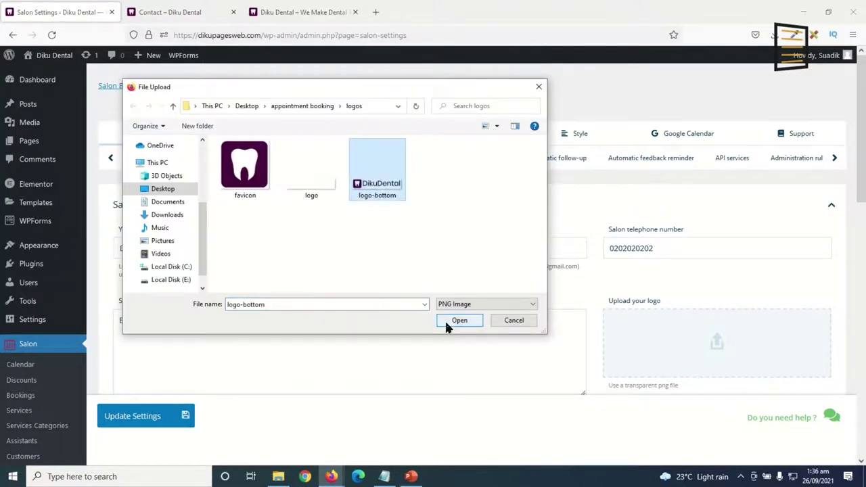
click(457, 321)
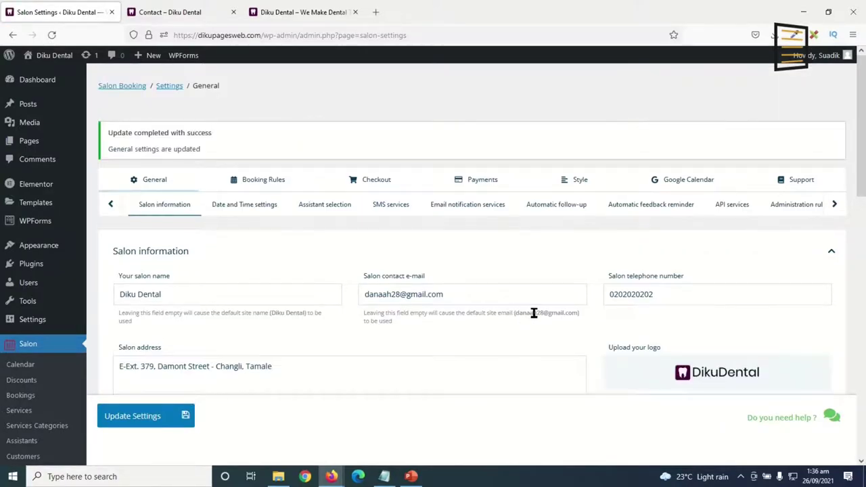
scroll(530, 311, down, 2)
scroll(524, 257, up, 2)
Set the booking date format to 26 Sep 2021.
scroll(413, 259, down, 5)
click(135, 228)
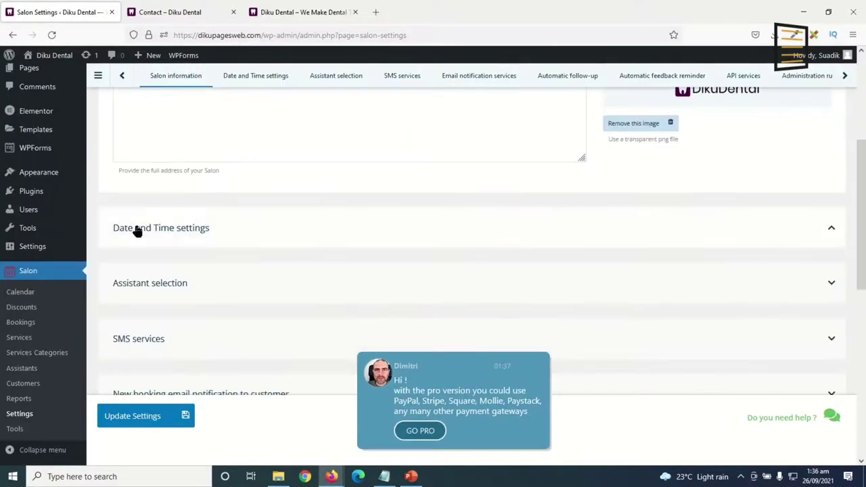
click(222, 238)
scroll(230, 240, up, 4)
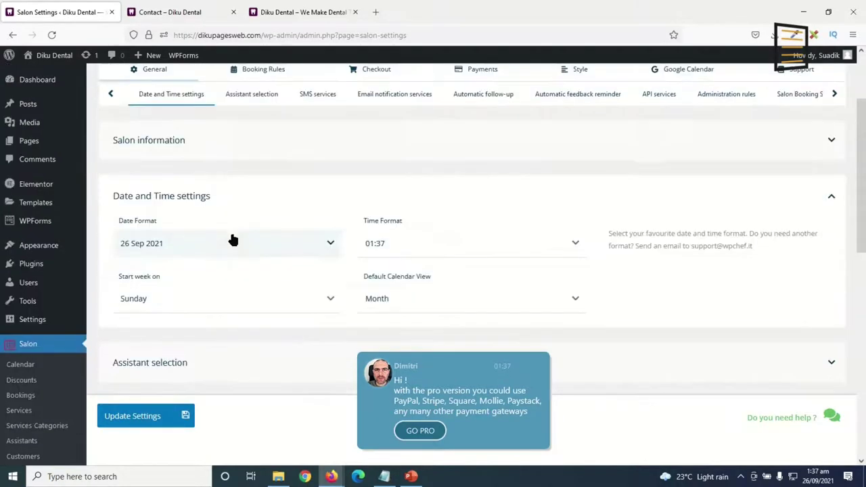
scroll(160, 236, down, 1)
click(187, 251)
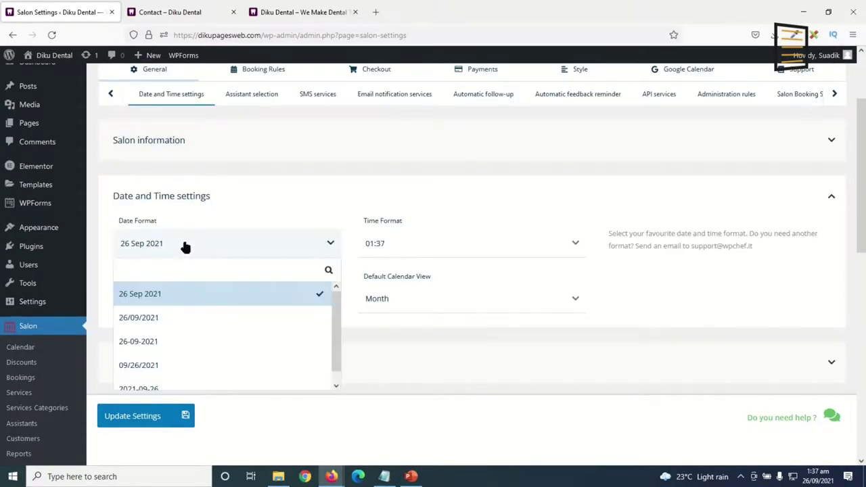
scroll(246, 331, down, 1)
scroll(199, 371, down, 1)
scroll(192, 359, up, 1)
click(189, 364)
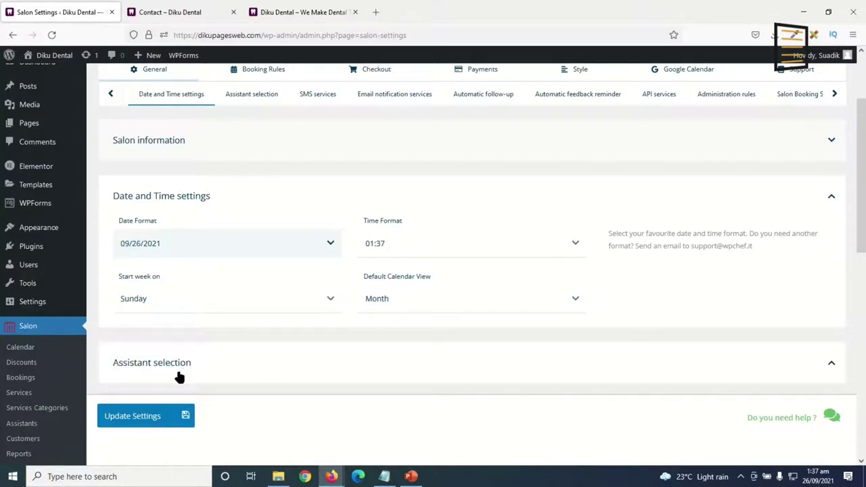
click(204, 249)
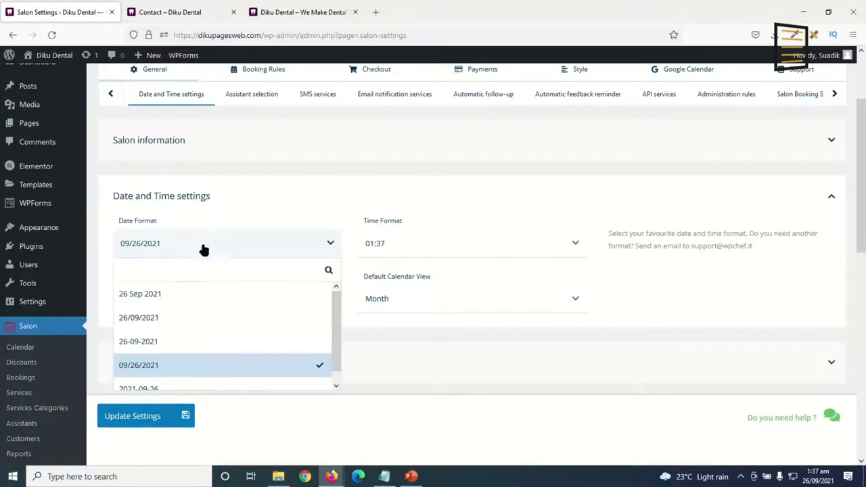
click(174, 295)
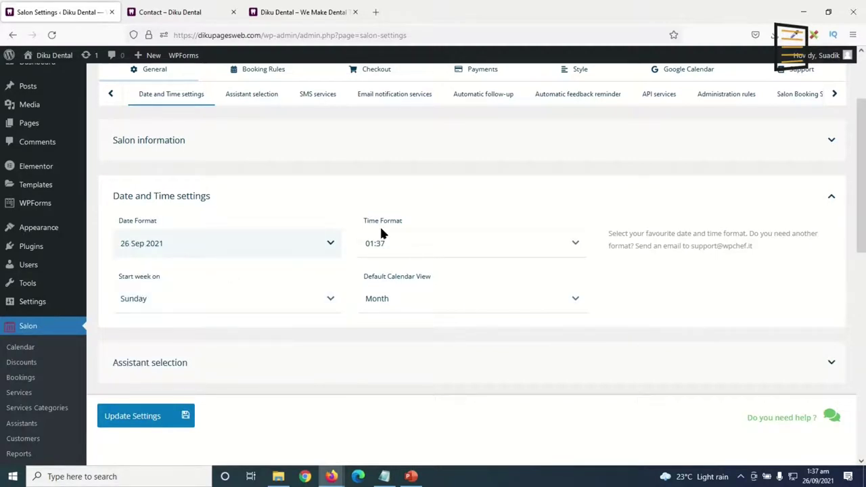
Use the 1:37am time format and start the week on Monday.
click(414, 255)
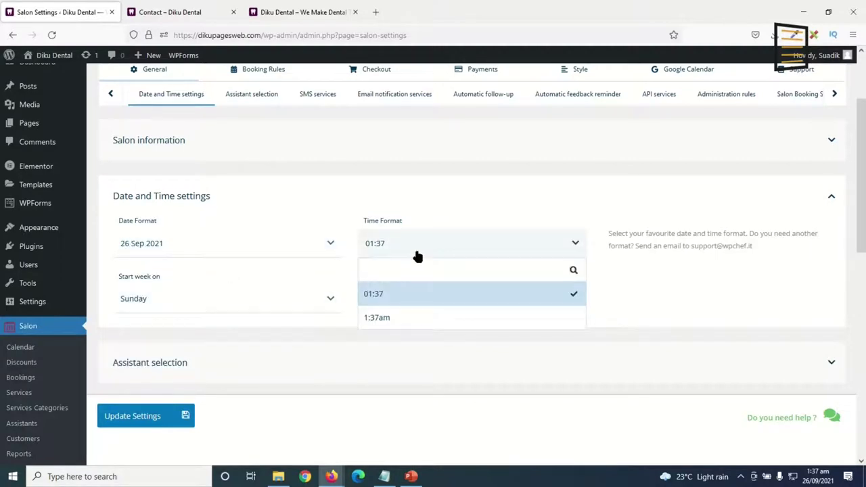
click(395, 321)
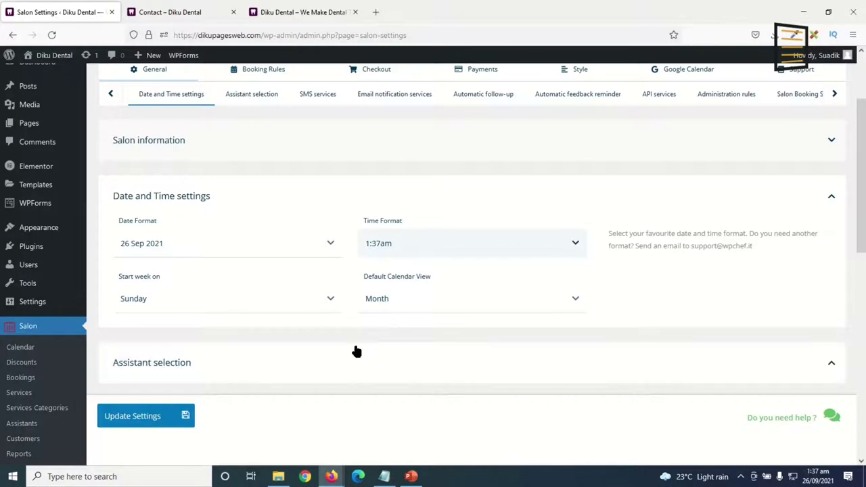
click(281, 306)
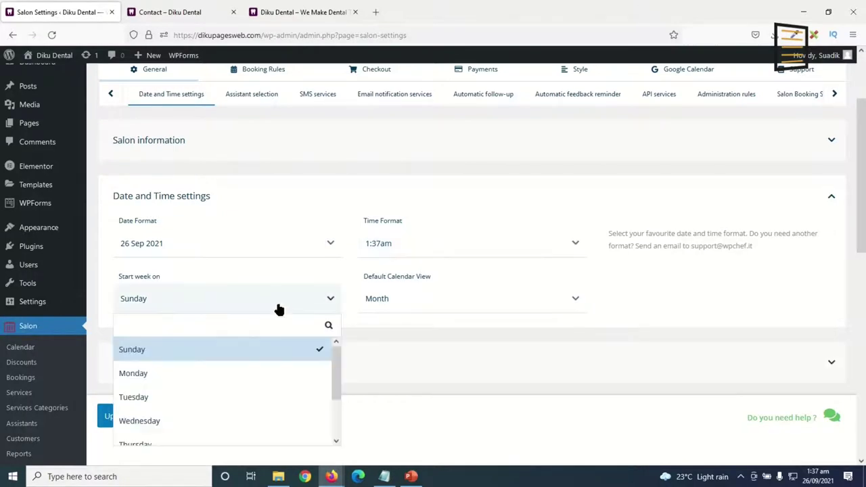
click(165, 379)
scroll(203, 318, down, 3)
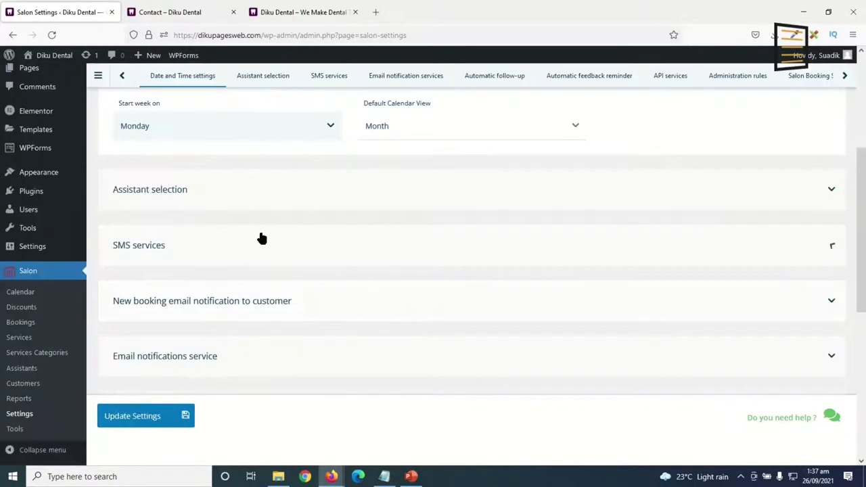
Disable 'Choose an assistant for me' and leave multiple assistants selection off.
click(177, 194)
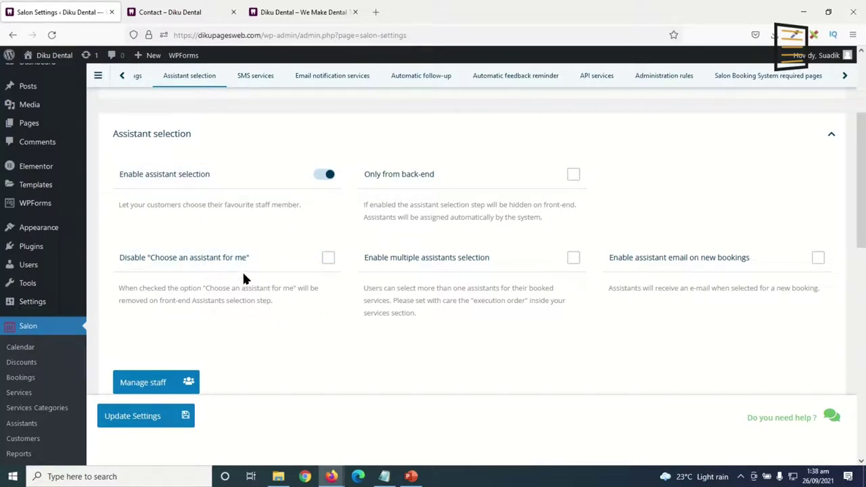
click(328, 258)
scroll(345, 318, down, 1)
click(469, 208)
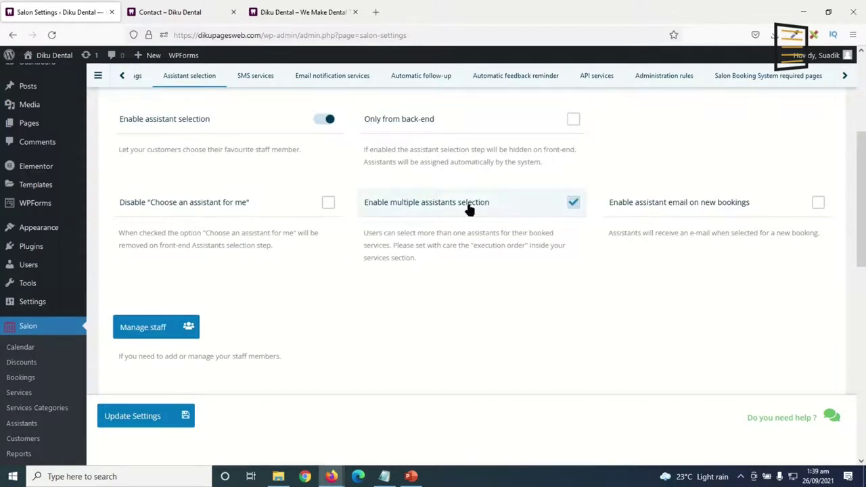
click(524, 216)
click(494, 207)
click(480, 216)
click(484, 215)
click(480, 219)
scroll(429, 274, down, 6)
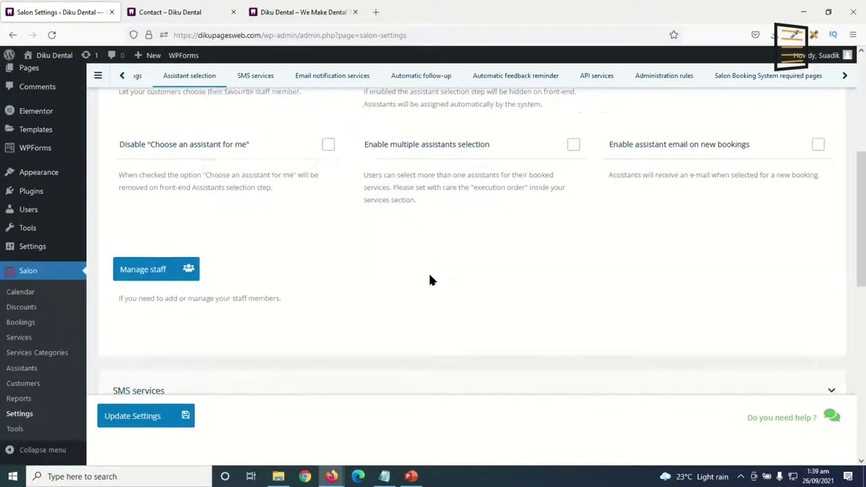
scroll(412, 247, up, 1)
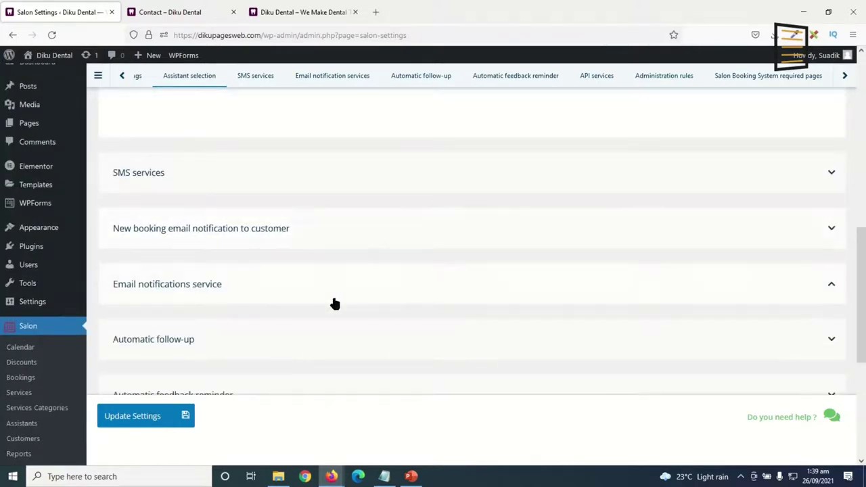
scroll(336, 309, down, 3)
scroll(339, 324, up, 4)
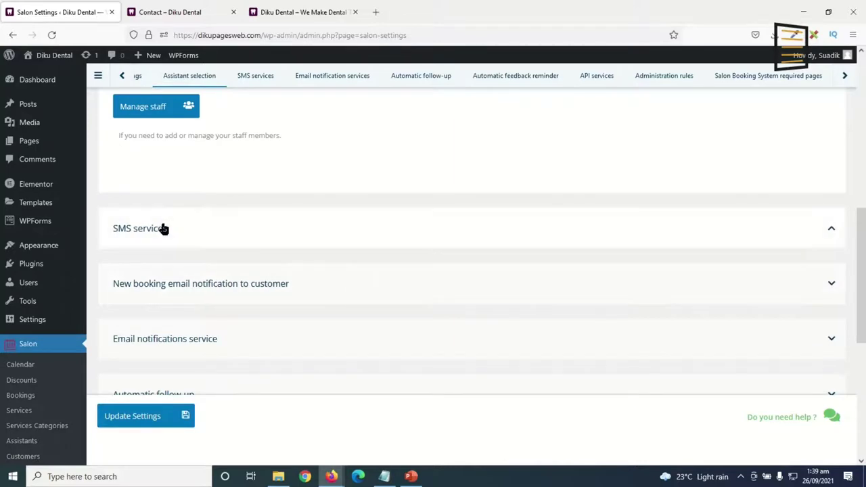
Enable SMS to the attendant when bookings are modified and save the general settings.
click(163, 228)
scroll(365, 259, up, 2)
scroll(366, 260, down, 2)
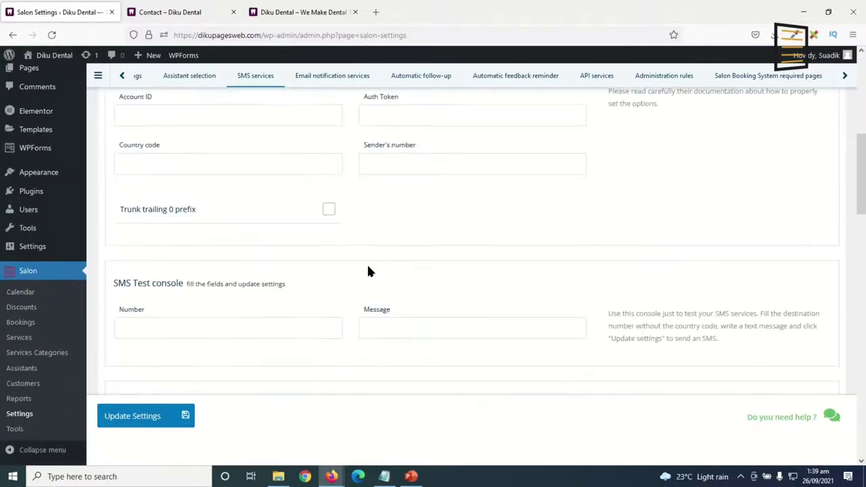
scroll(544, 343, down, 3)
click(541, 337)
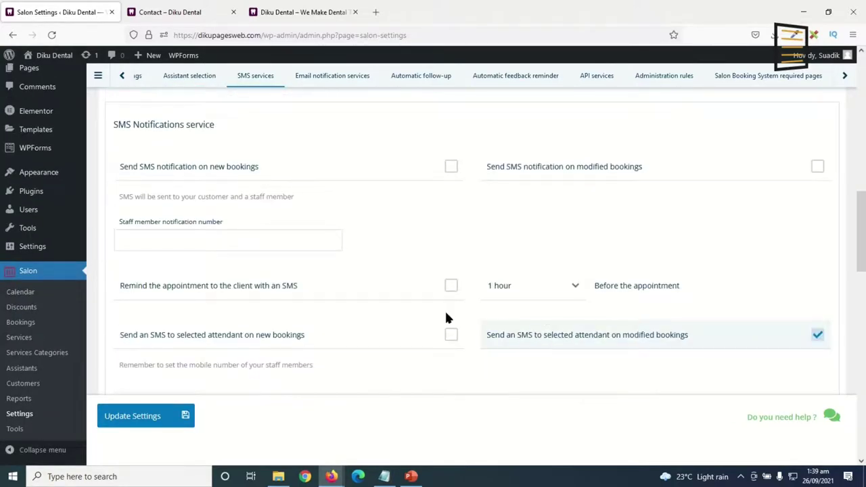
scroll(334, 281, up, 6)
scroll(331, 284, up, 5)
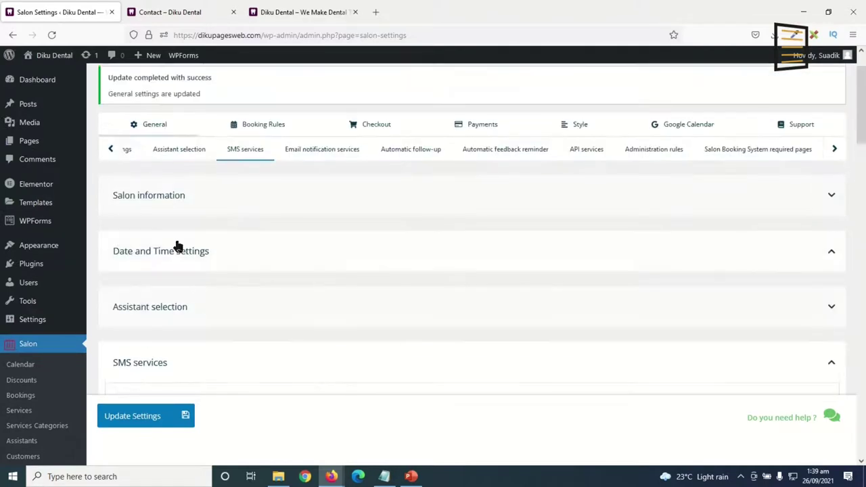
click(147, 364)
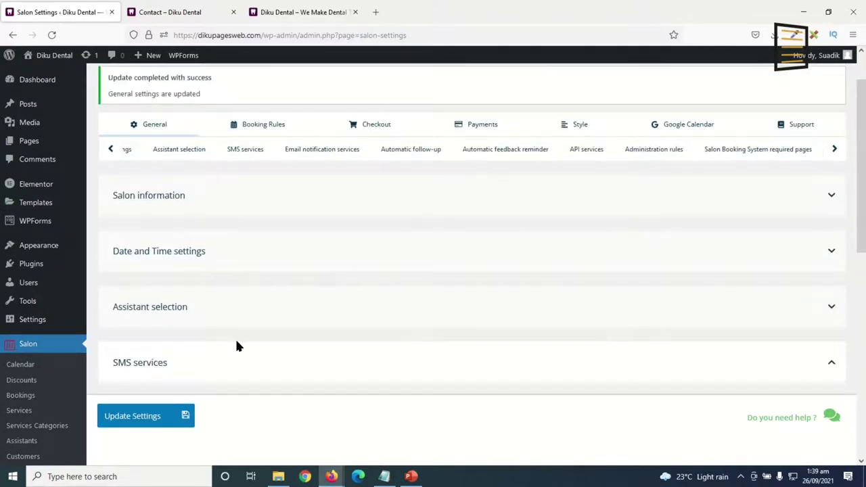
scroll(362, 340, down, 1)
click(320, 301)
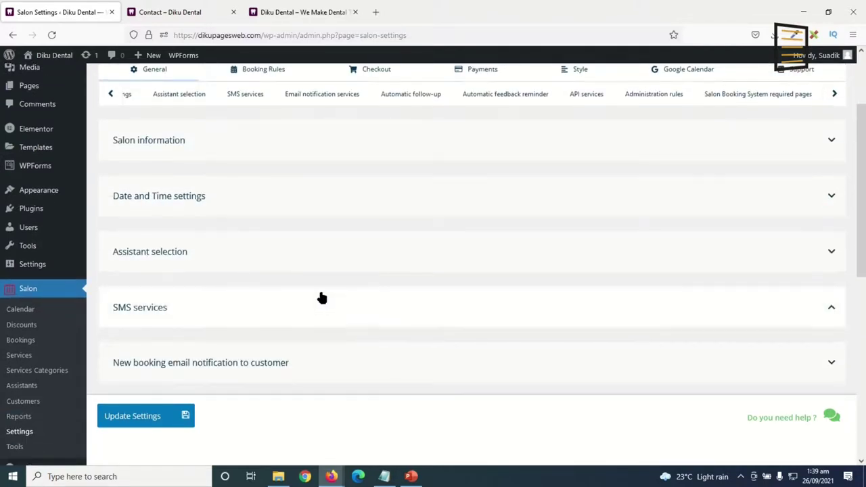
scroll(311, 237, down, 3)
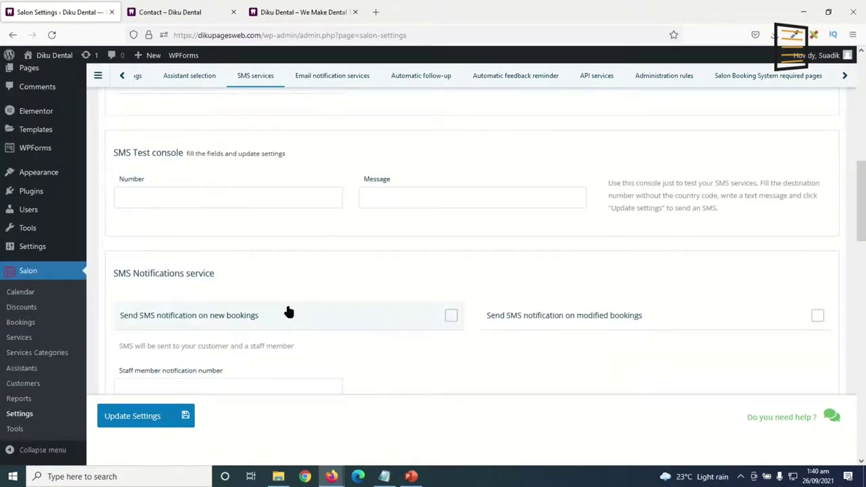
click(145, 416)
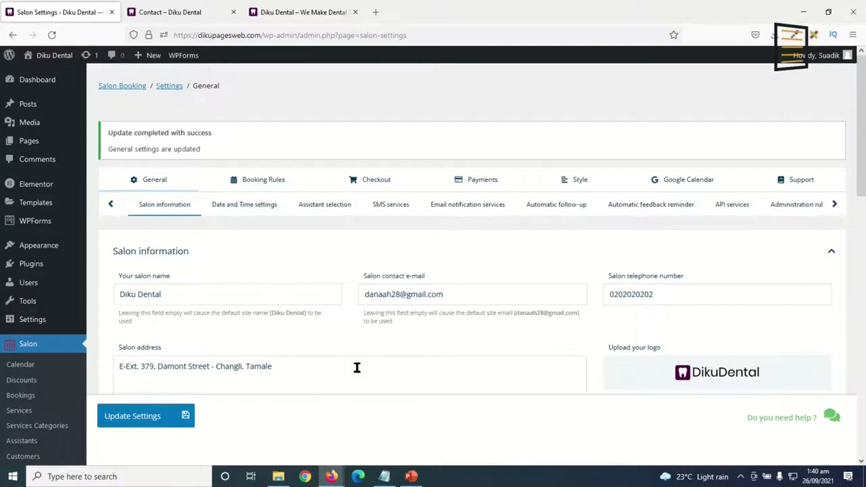
Enable guest checkout and force guest checkout in the Checkout tab and save.
click(378, 184)
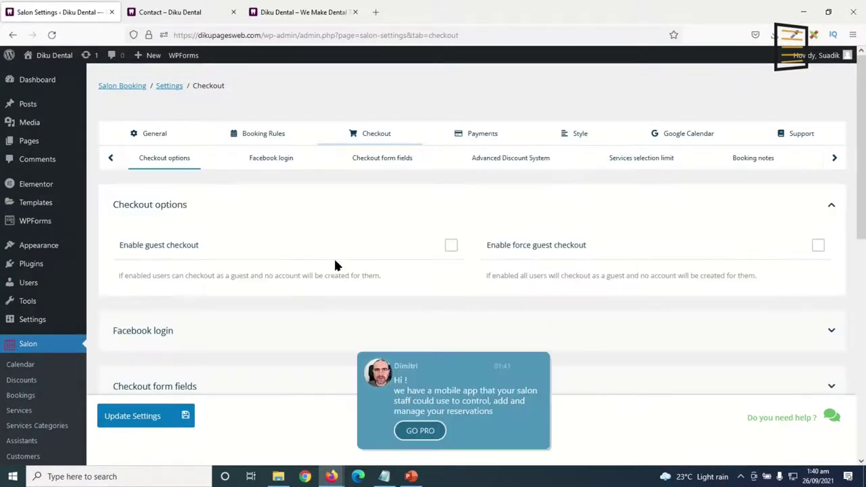
click(450, 246)
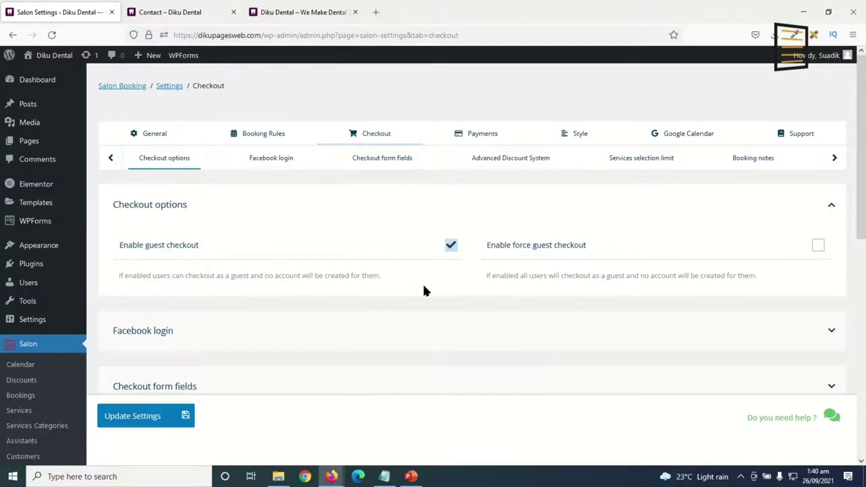
click(818, 246)
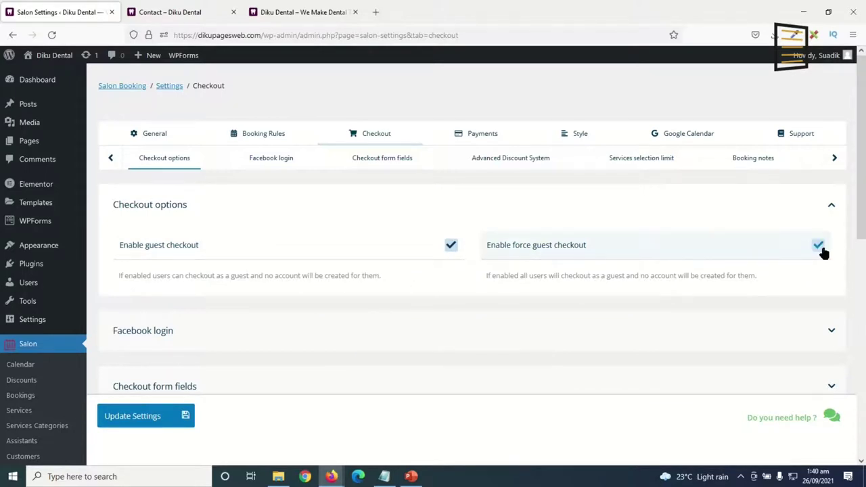
click(645, 337)
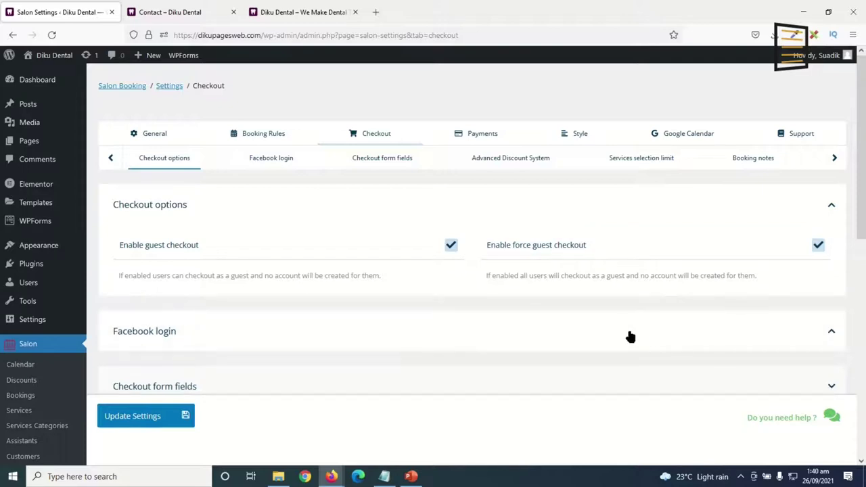
click(261, 342)
scroll(377, 270, down, 10)
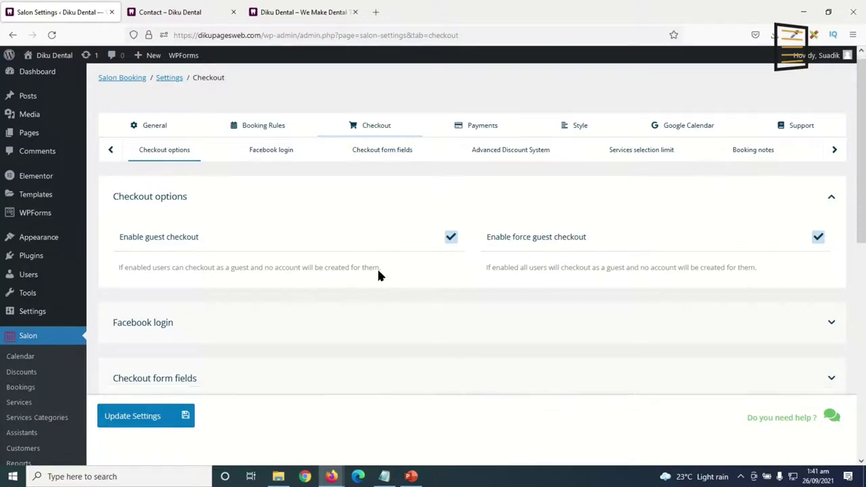
click(120, 420)
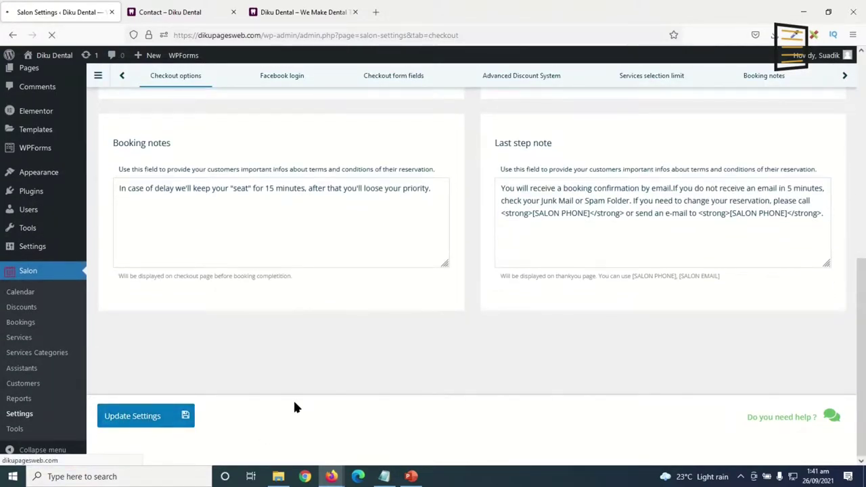
click(482, 182)
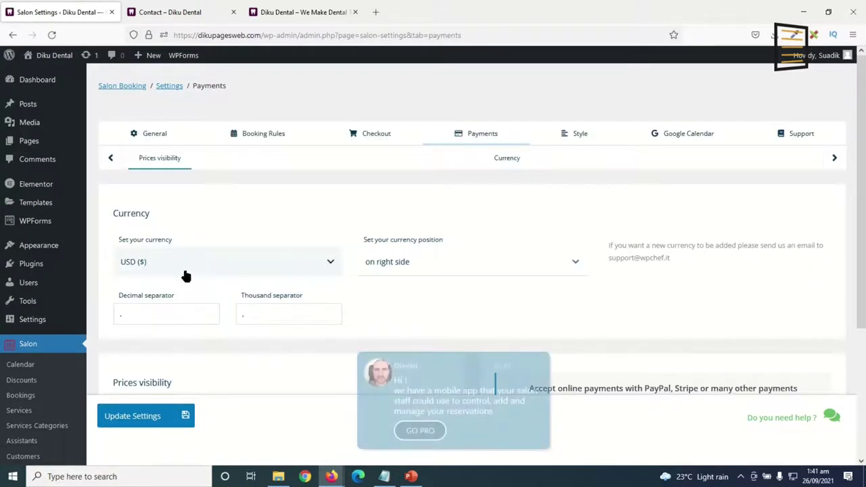
Set the currency to GHS (₵), keep Hide Prices off, and save the payment settings.
click(203, 267)
click(186, 289)
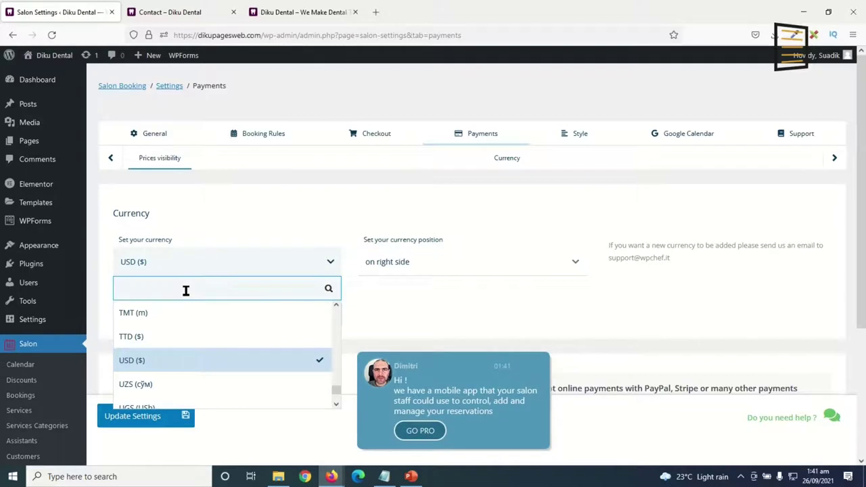
text(gh)
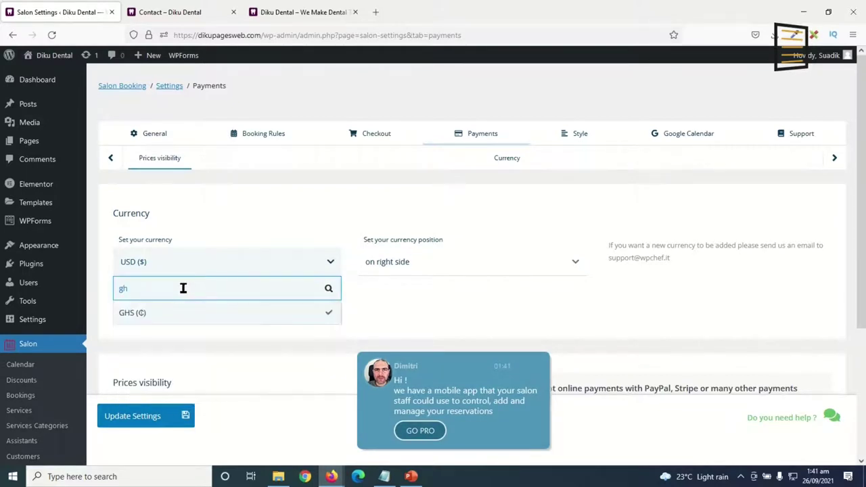
click(156, 318)
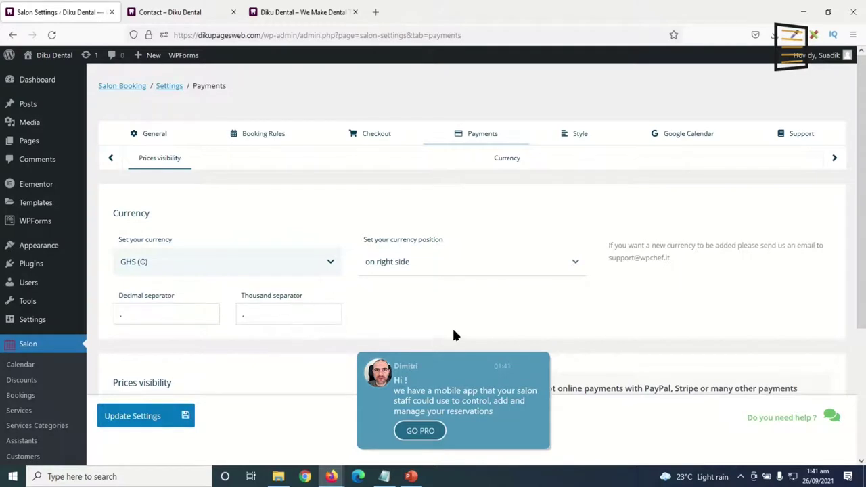
scroll(397, 245, down, 3)
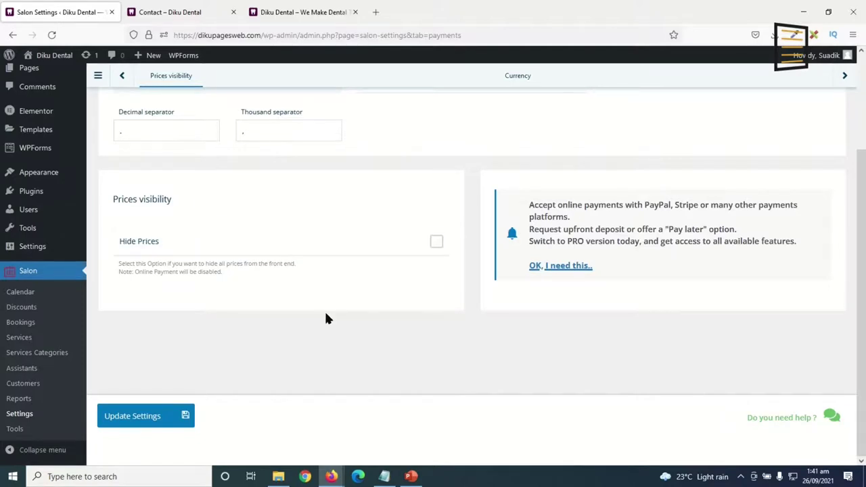
click(436, 242)
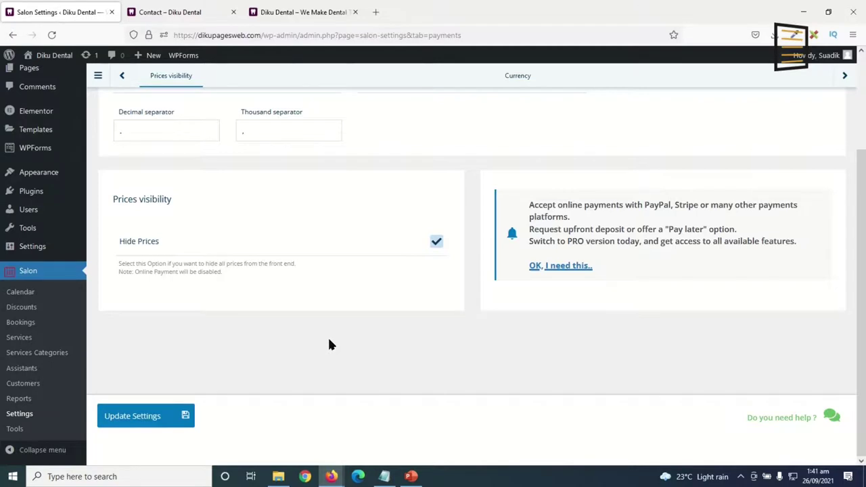
click(436, 245)
click(134, 416)
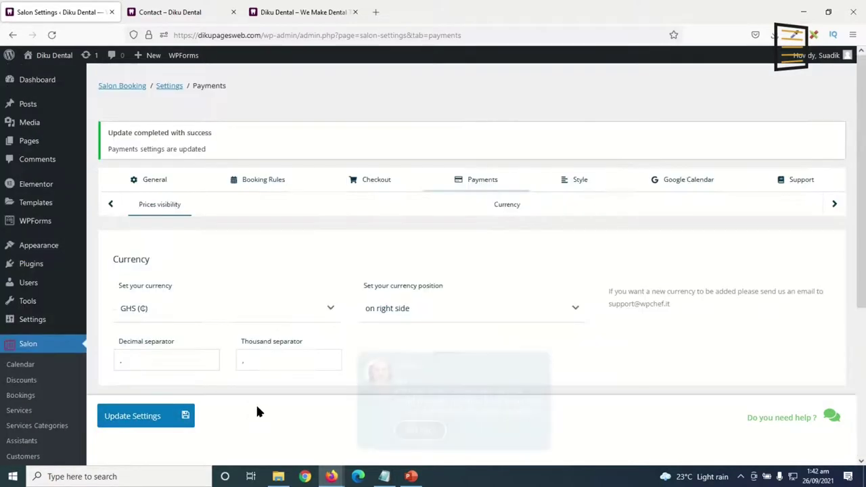
click(580, 183)
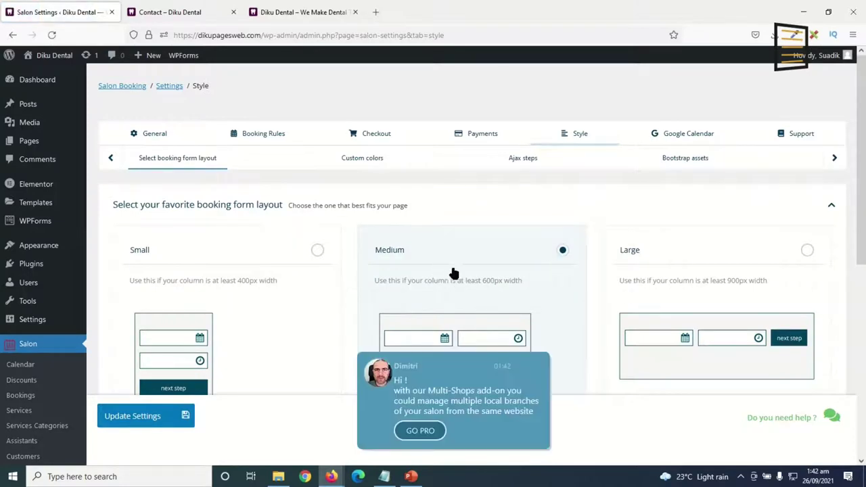
scroll(266, 276, down, 3)
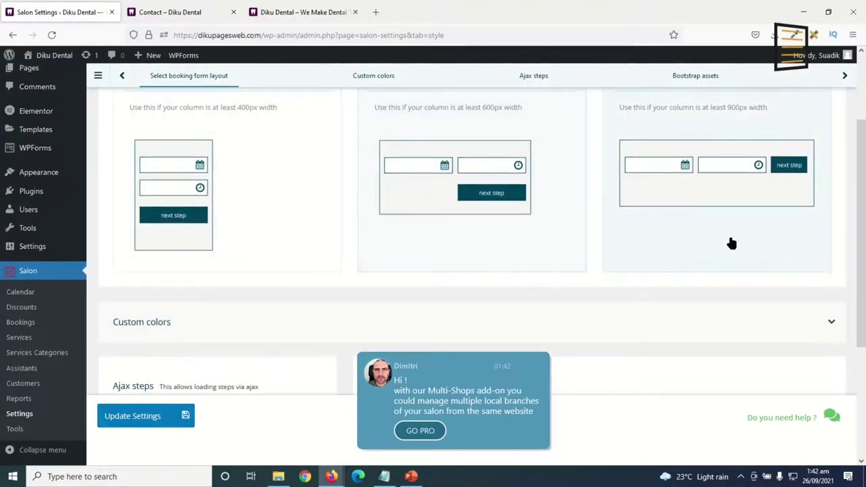
scroll(313, 331, up, 2)
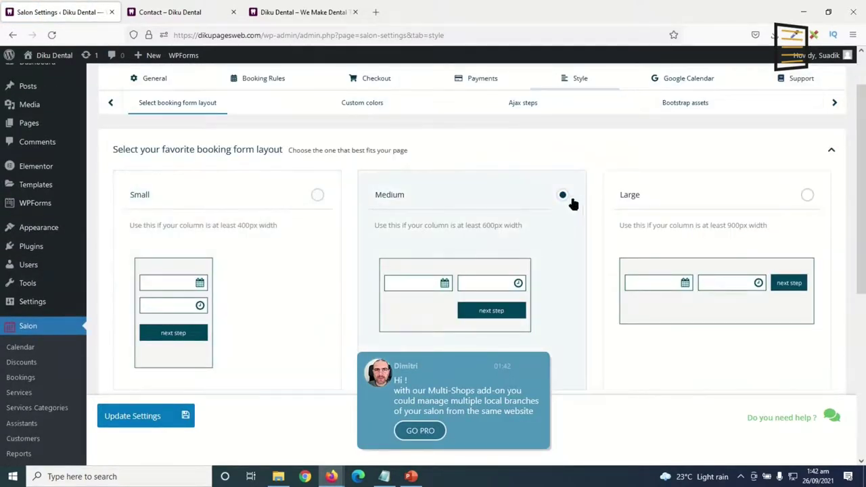
click(313, 199)
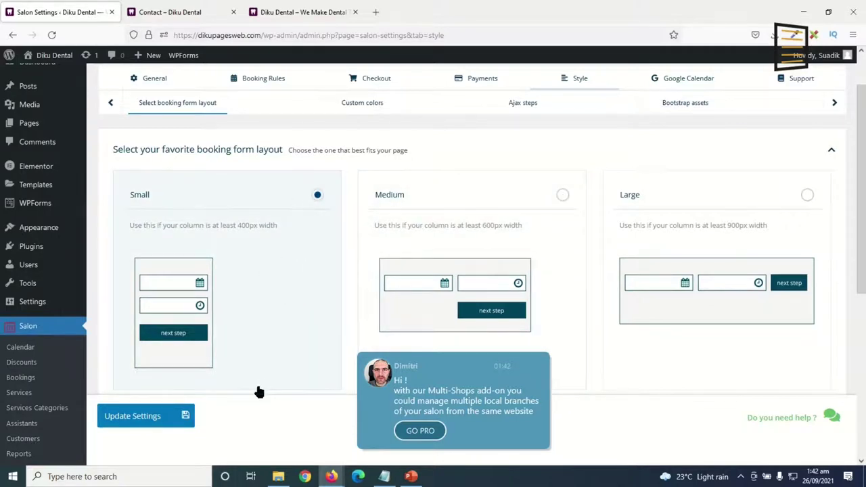
click(807, 195)
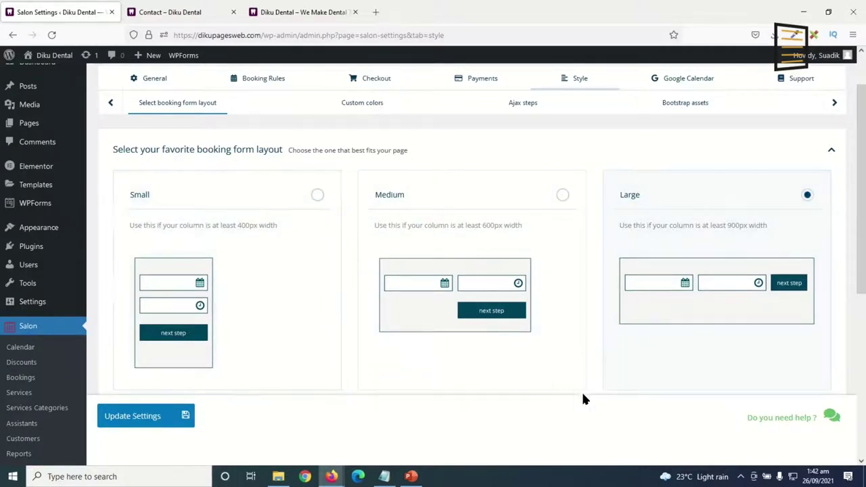
click(562, 196)
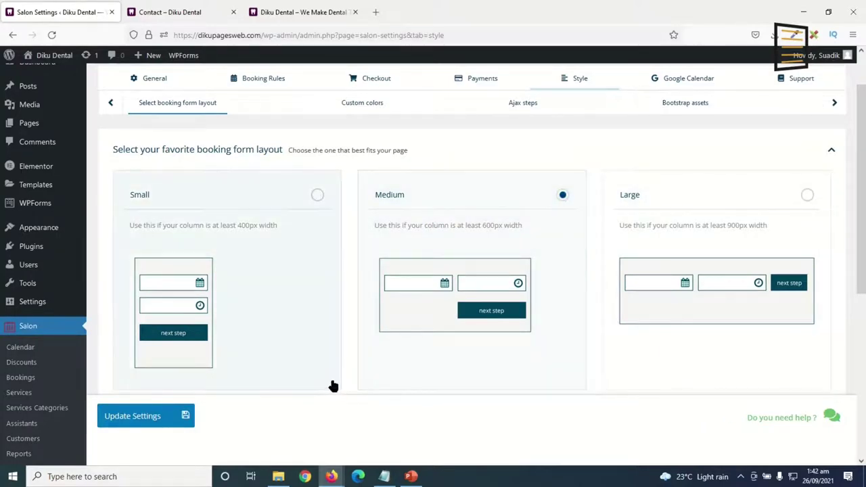
Turn on Custom colors for the booking form, select the Main color value, and start a new tab.
click(362, 103)
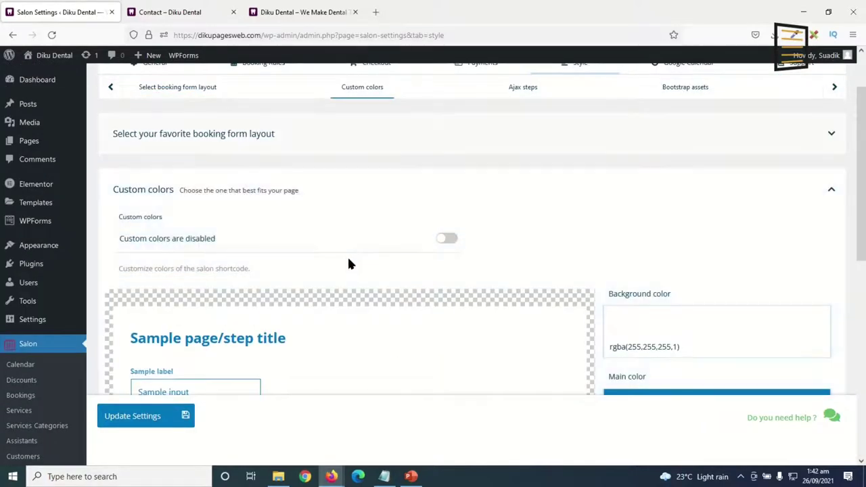
click(448, 240)
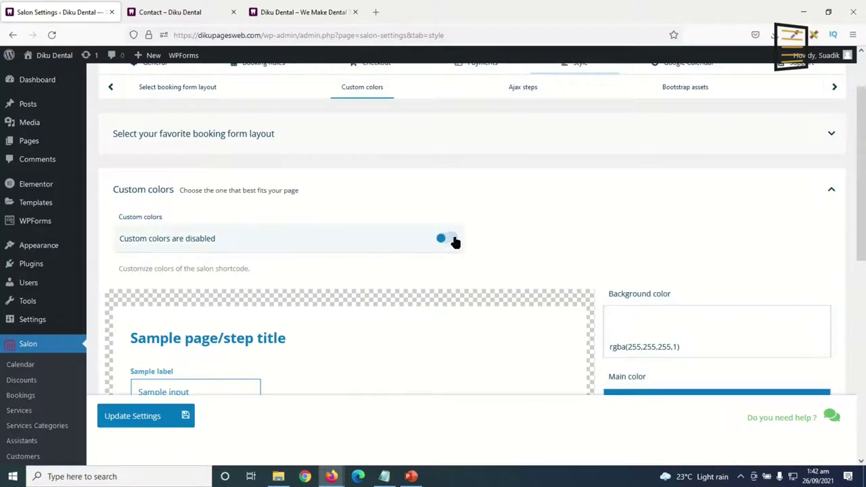
scroll(405, 298, down, 3)
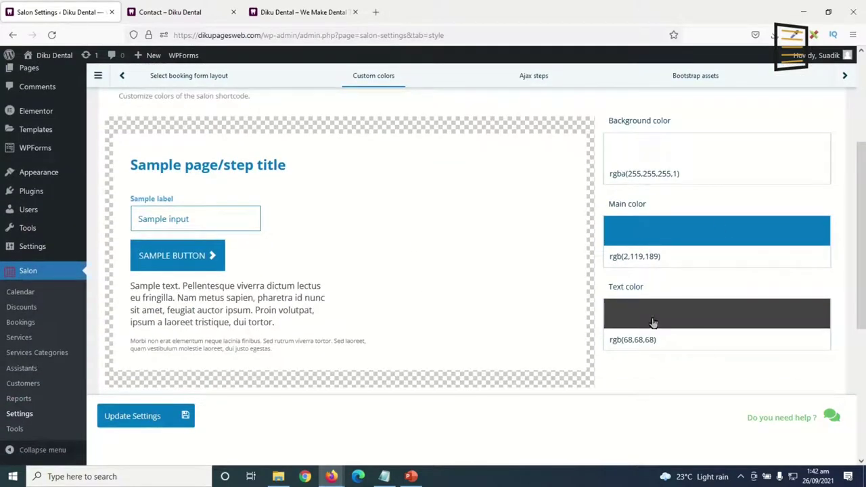
drag(722, 261, 585, 259)
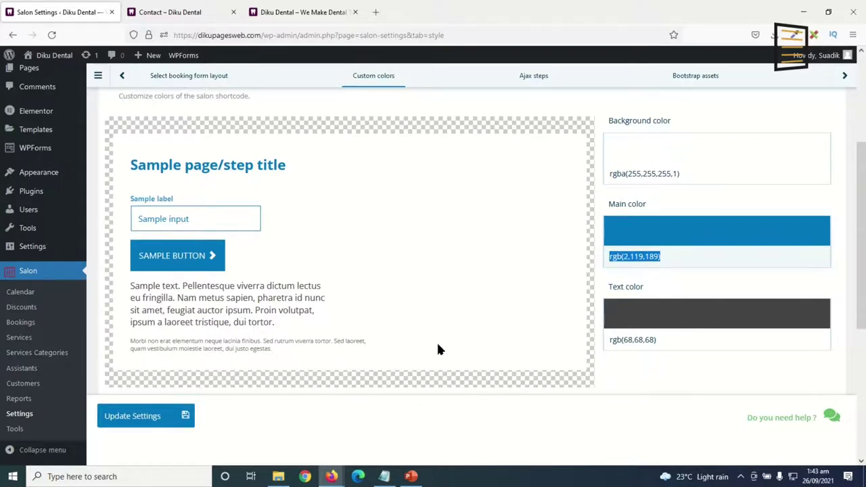
click(375, 12)
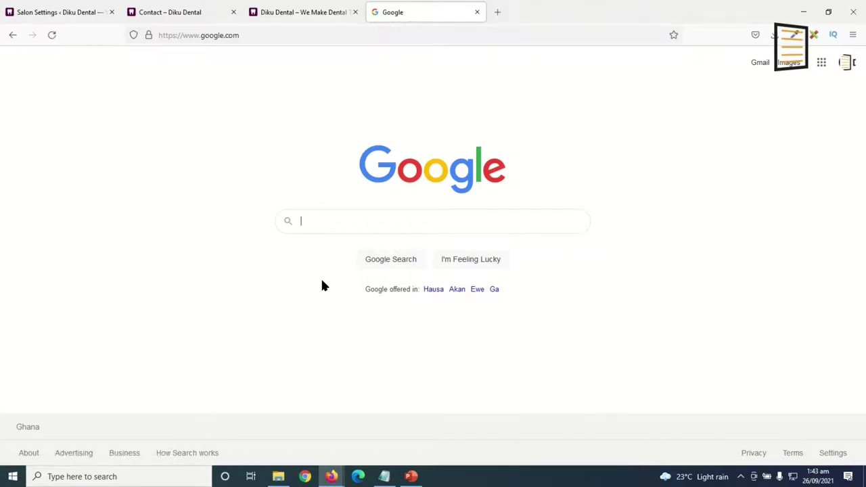
Search Google for '47003b to rgb'.
text(47)
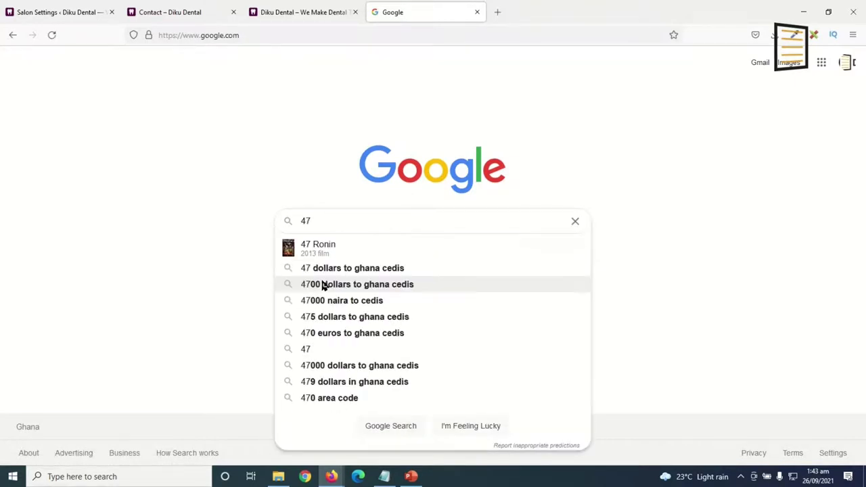
text(00)
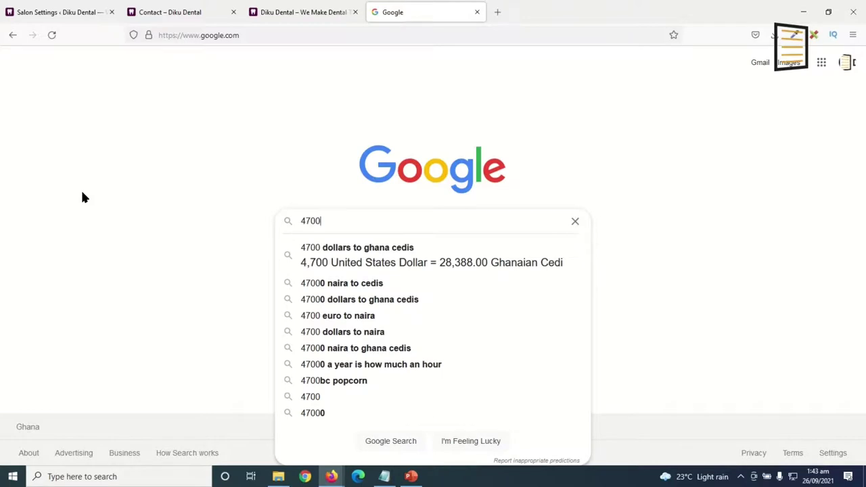
text(3b)
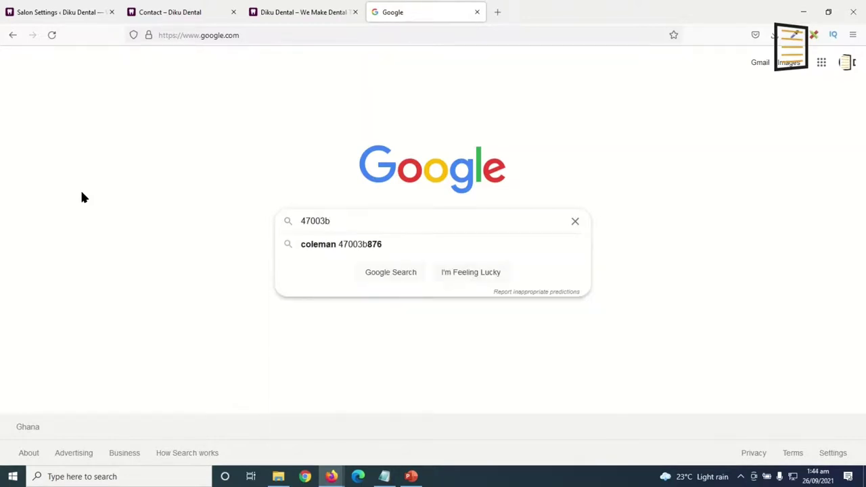
text(to)
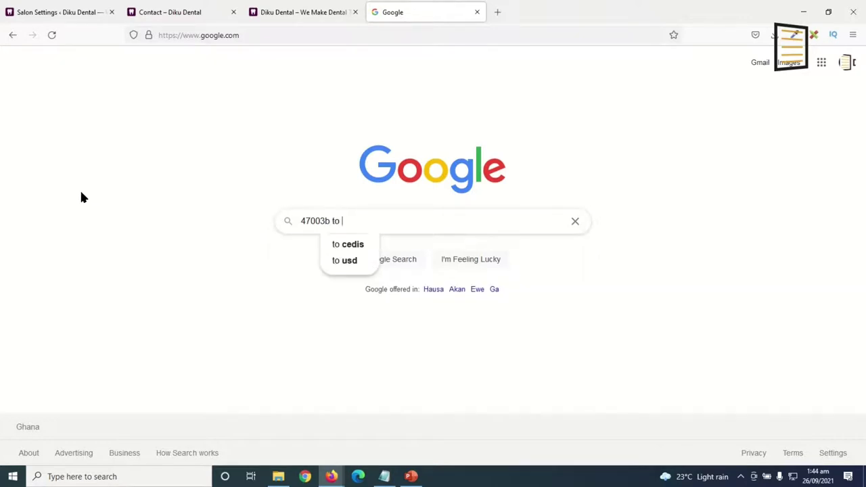
text( rgb)
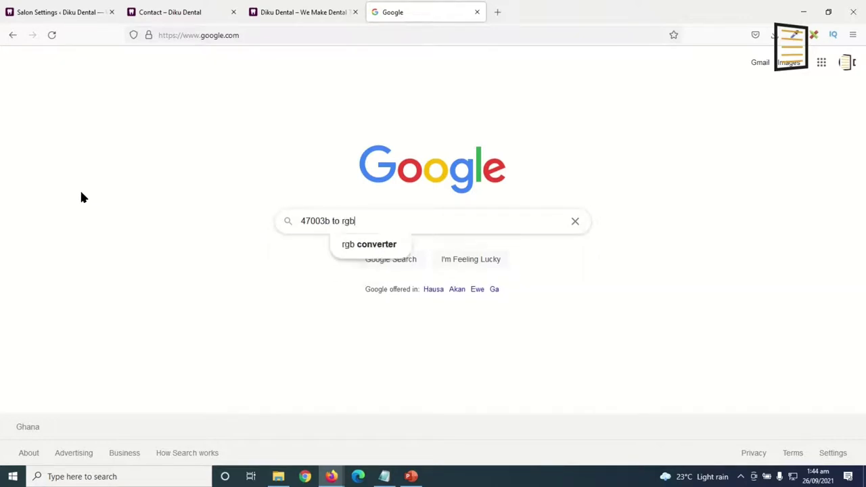
key(Return)
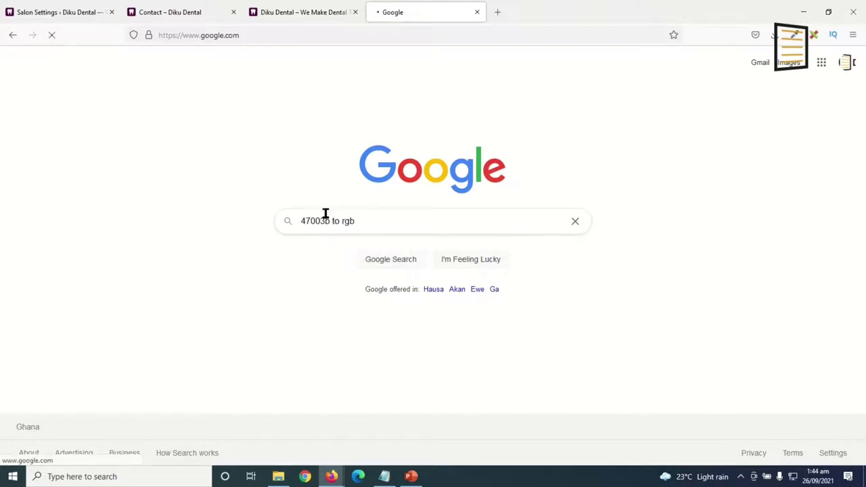
click(363, 231)
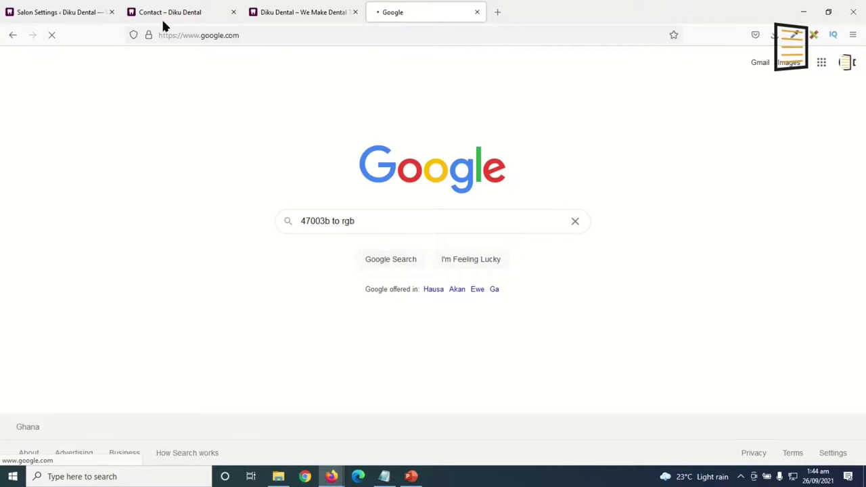
Read RGB 71, 0, 59 for #47003b on rgb.to, then return to Salon settings.
click(167, 166)
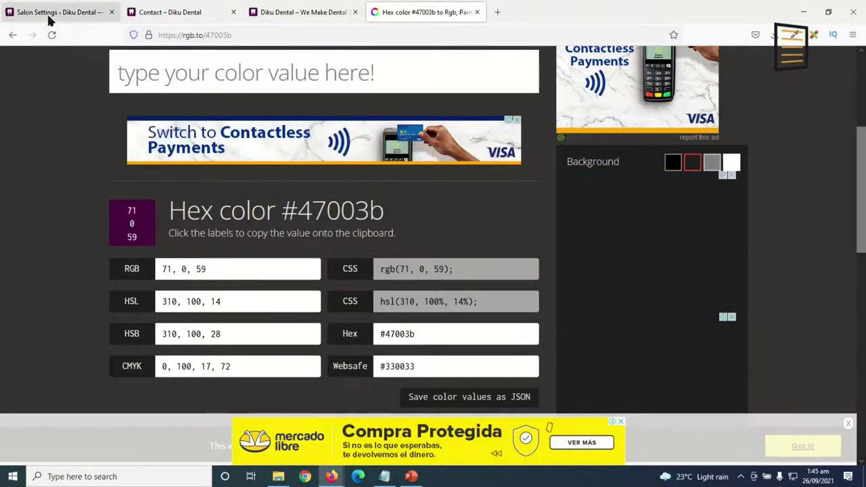
click(25, 14)
Change the Main color value to rgb(71,0,59) and save the Style settings.
click(654, 257)
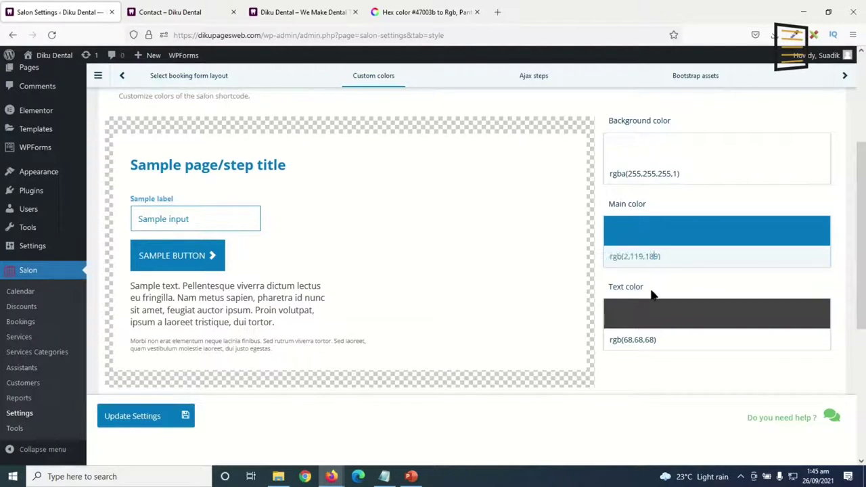
drag(658, 257, 626, 257)
click(630, 256)
key(BackSpace)
key(BackSpace)
key(BackSpace)
key(BackSpace)
key(BackSpace)
key(BackSpace)
key(BackSpace)
key(BackSpace)
key(BackSpace)
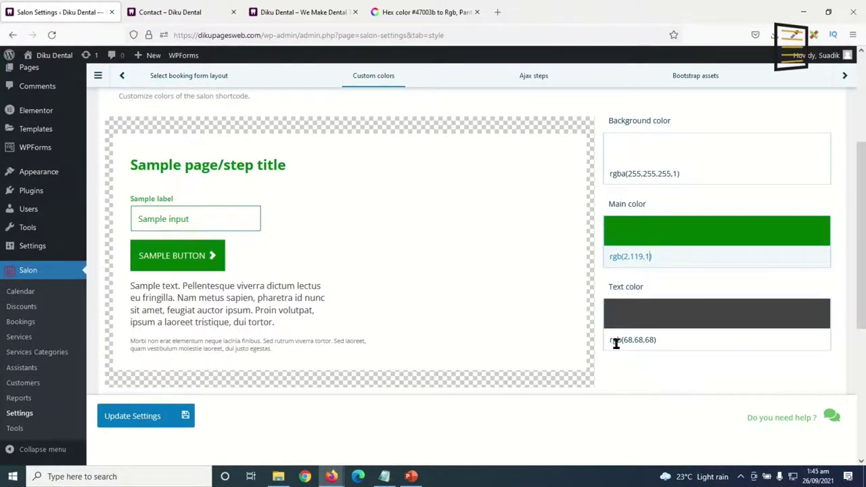
text(71,)
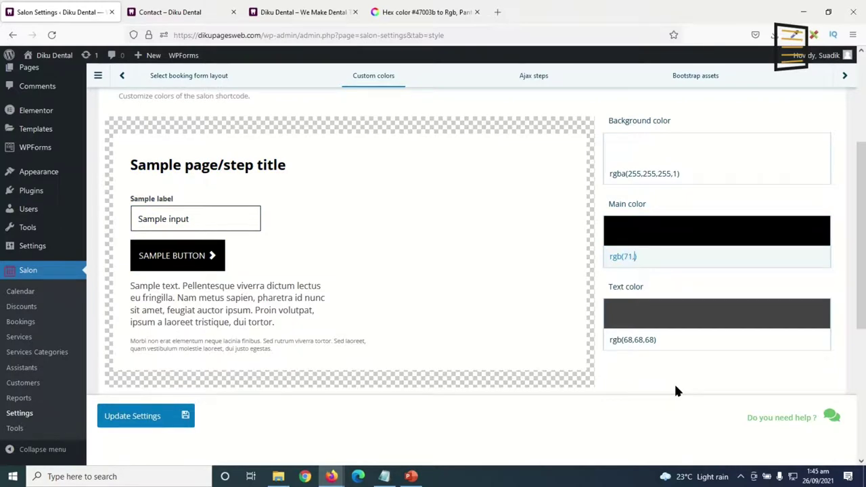
text(0,59)
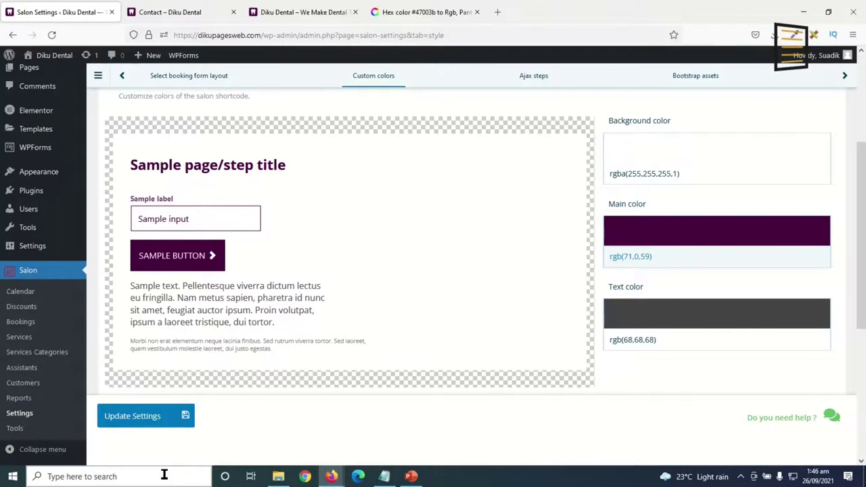
click(140, 418)
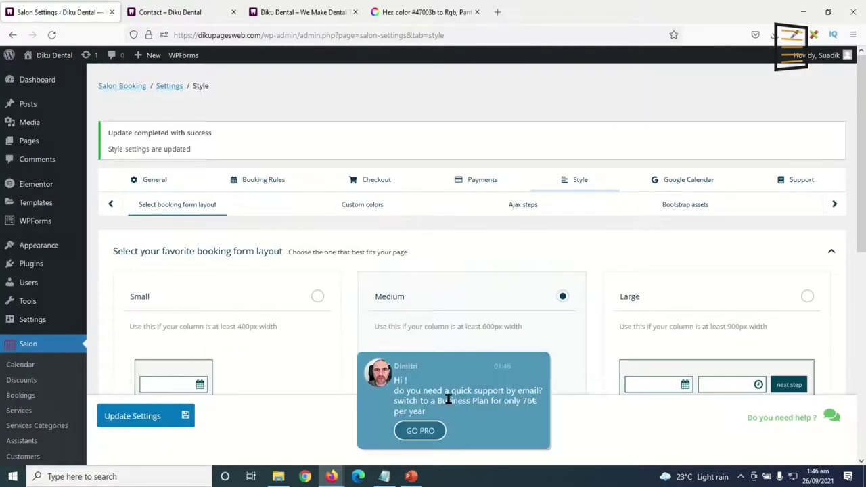
scroll(26, 405, down, 3)
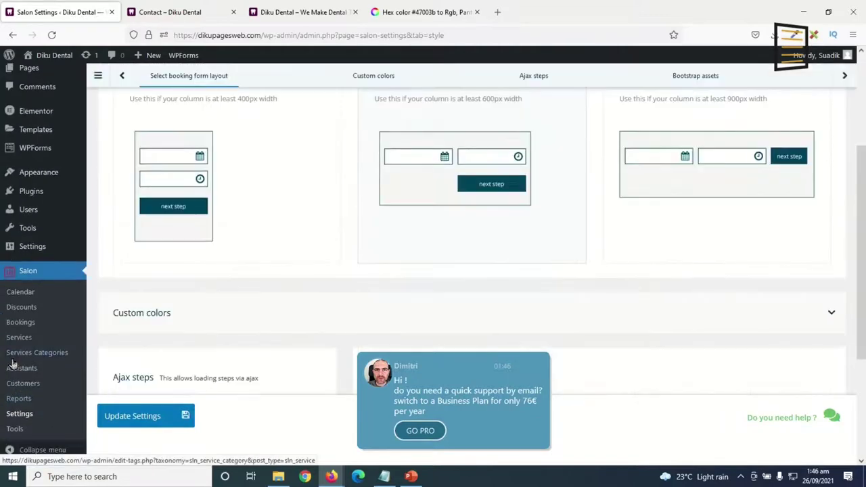
Move the sample services Beard Trim, Haircut and Shampoo to the trash with a bulk action.
click(17, 342)
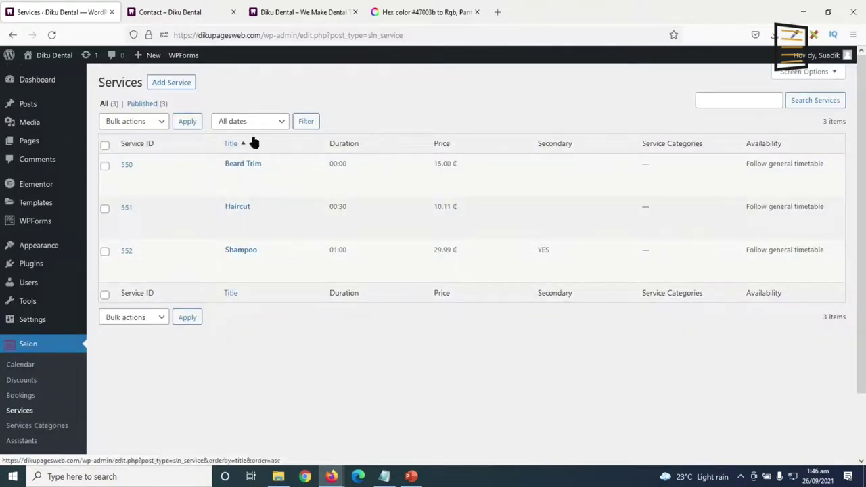
mouse_move(251, 219)
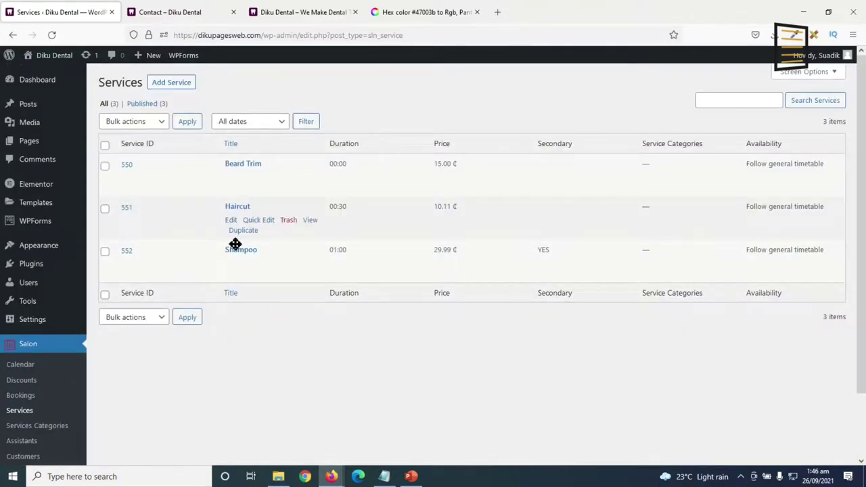
click(137, 123)
click(118, 169)
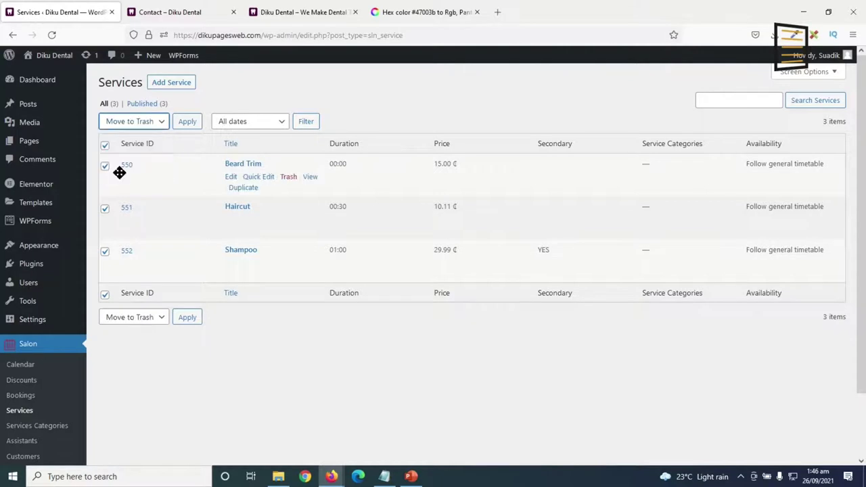
click(188, 123)
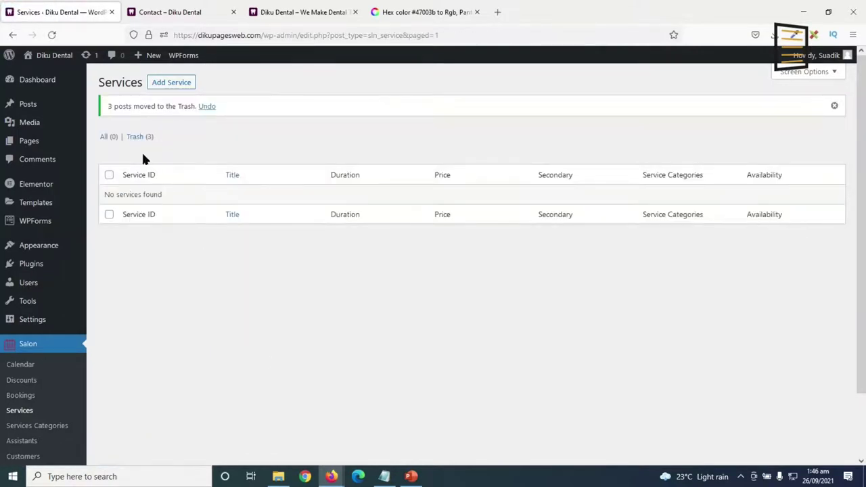
Empty the Services trash so the three services are permanently deleted.
click(132, 138)
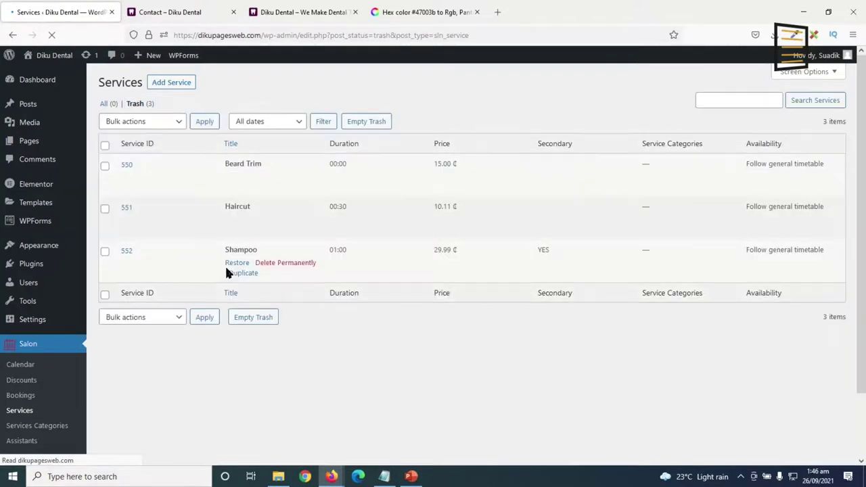
click(366, 126)
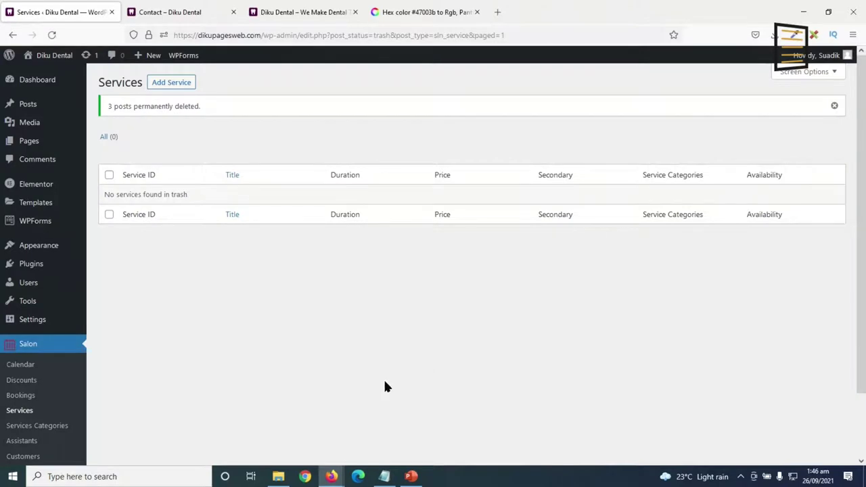
click(173, 85)
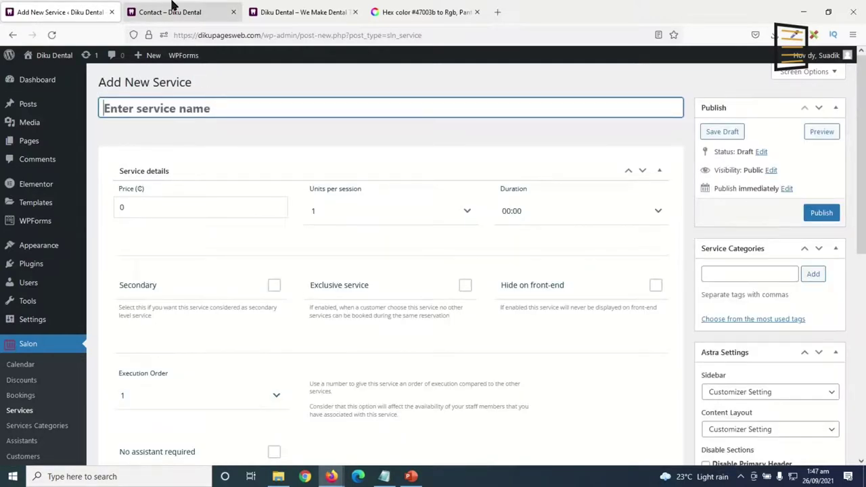
Select the Cosmetic Dentistry heading on the site's Services page, closing unneeded tabs.
click(172, 8)
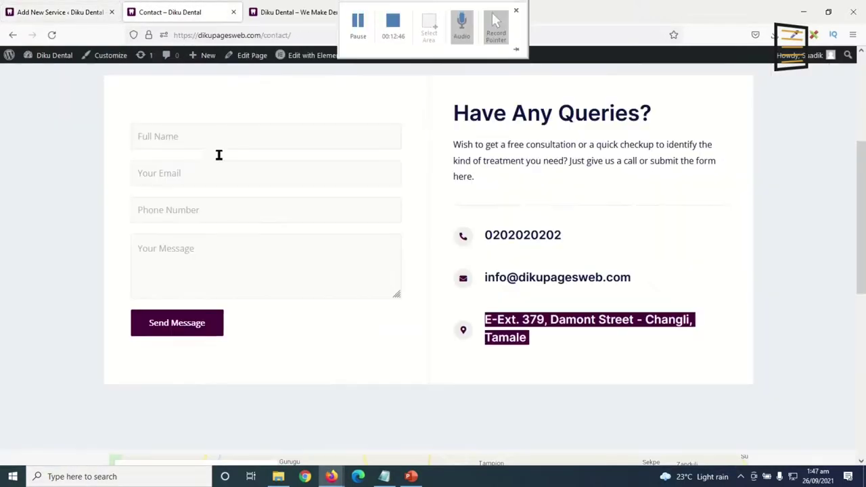
scroll(322, 363, up, 3)
click(547, 92)
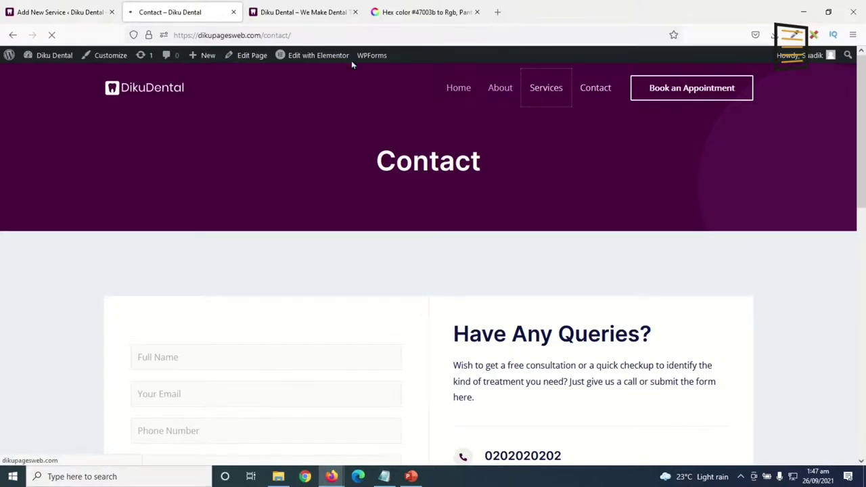
click(353, 12)
click(351, 11)
scroll(256, 294, down, 2)
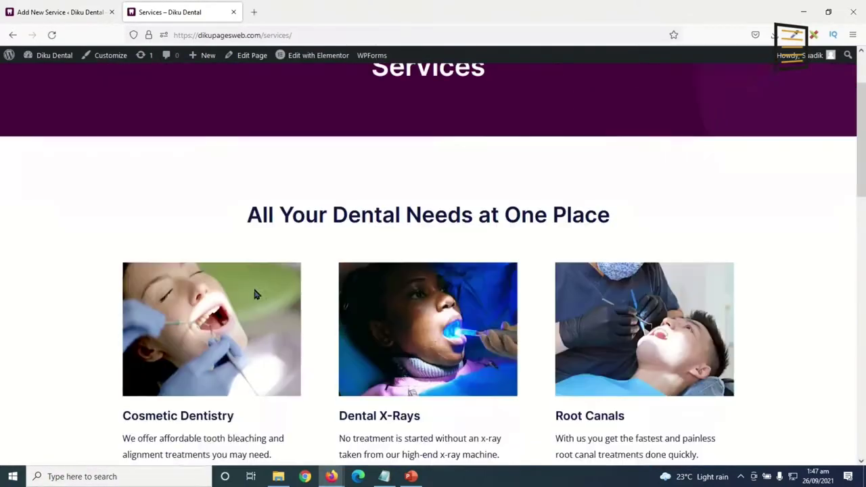
scroll(256, 294, down, 1)
triple_click(157, 345)
key(ctrl+c)
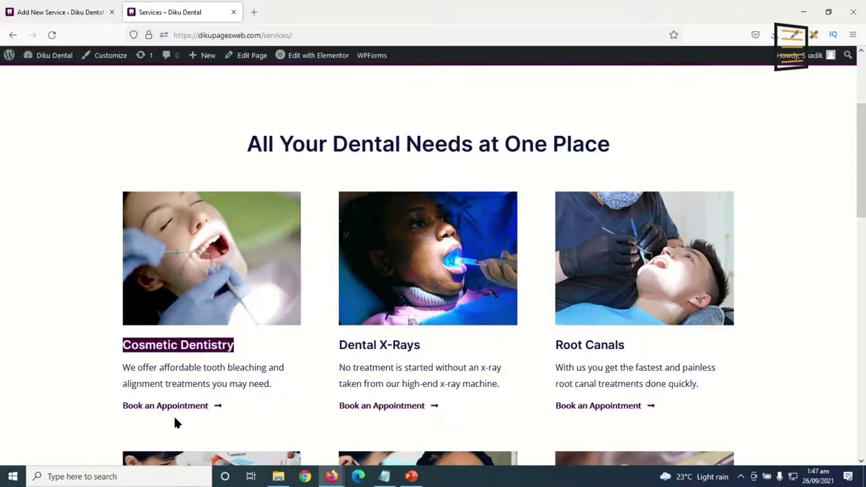
Paste 'Cosmetic Dentistry' as the new service title and set its price to 1500.
click(43, 8)
key(ctrl+v)
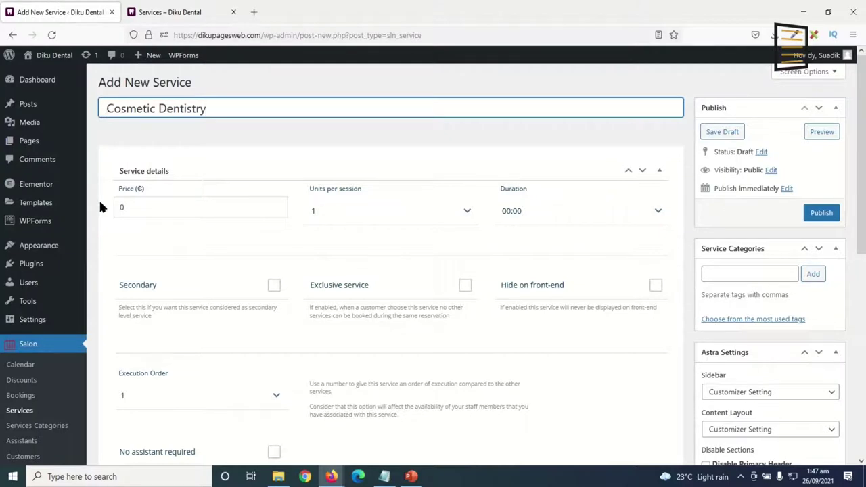
key(Tab)
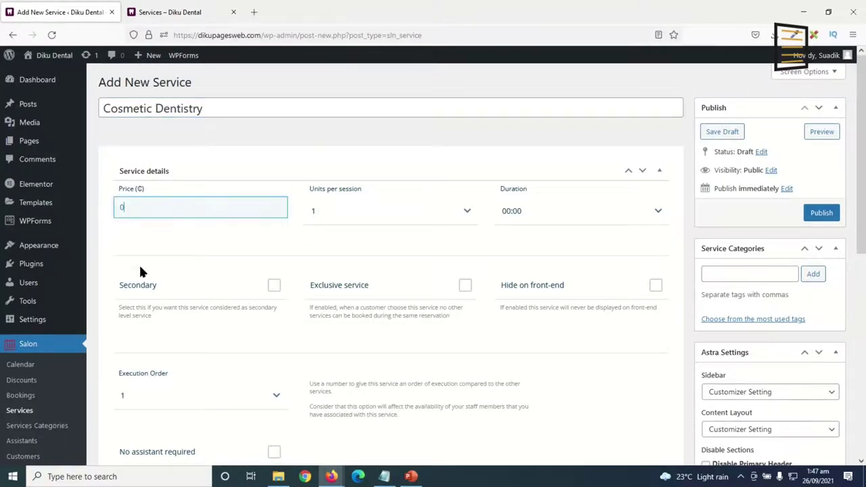
double_click(124, 208)
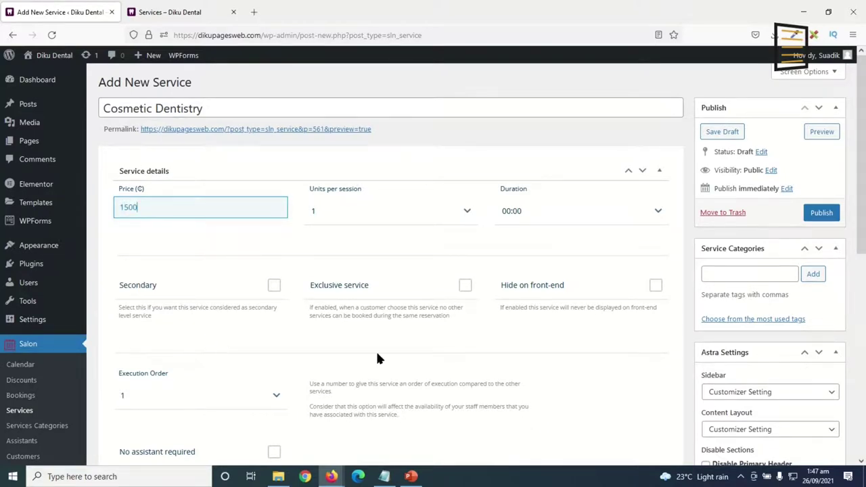
click(606, 215)
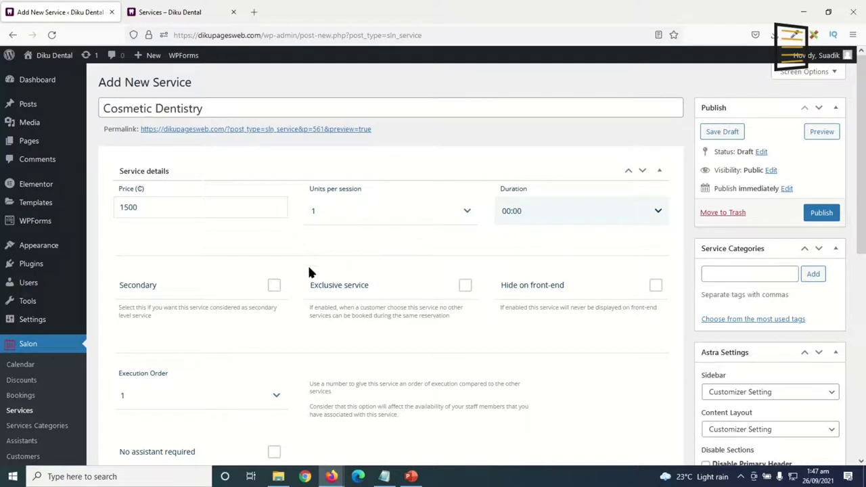
Publish the Cosmetic Dentistry service.
mouse_move(278, 476)
scroll(559, 324, down, 3)
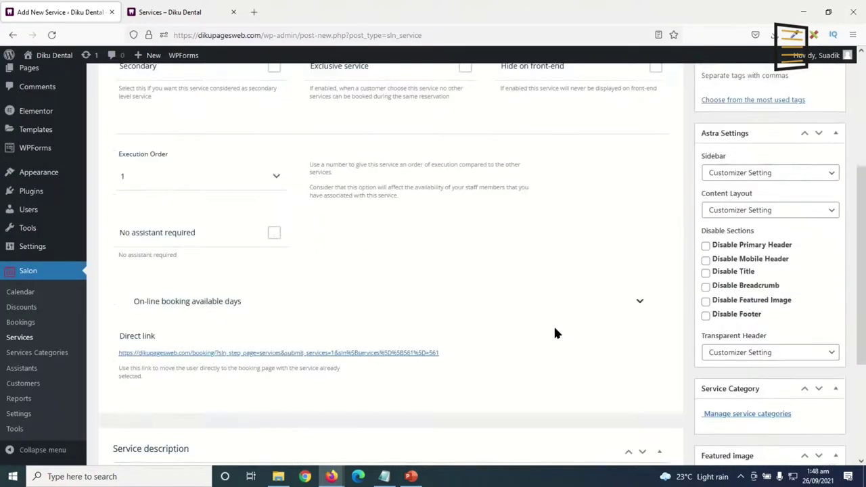
scroll(494, 294, up, 3)
click(495, 295)
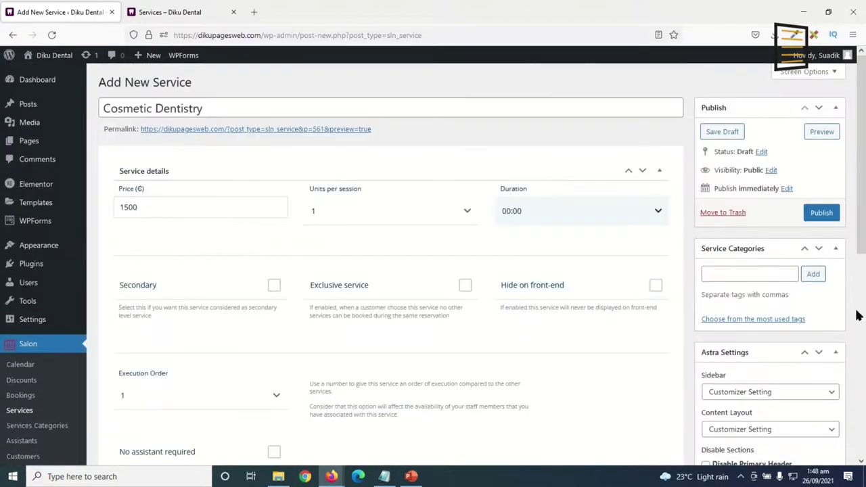
click(818, 216)
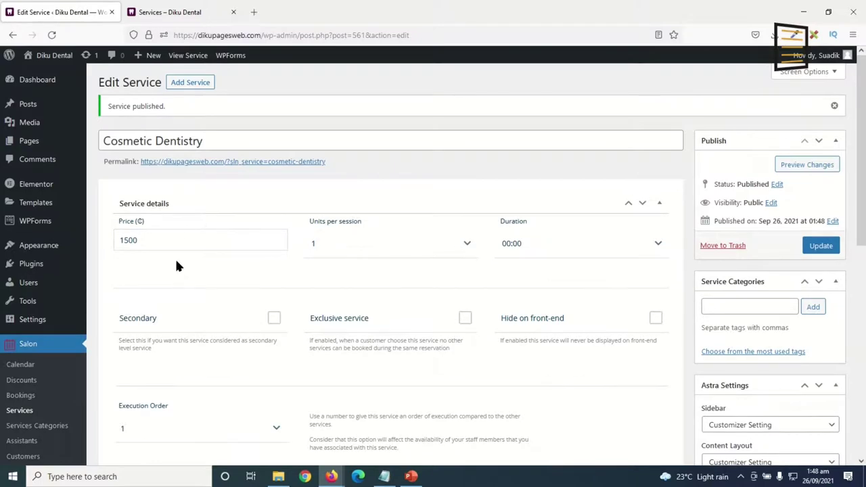
click(190, 83)
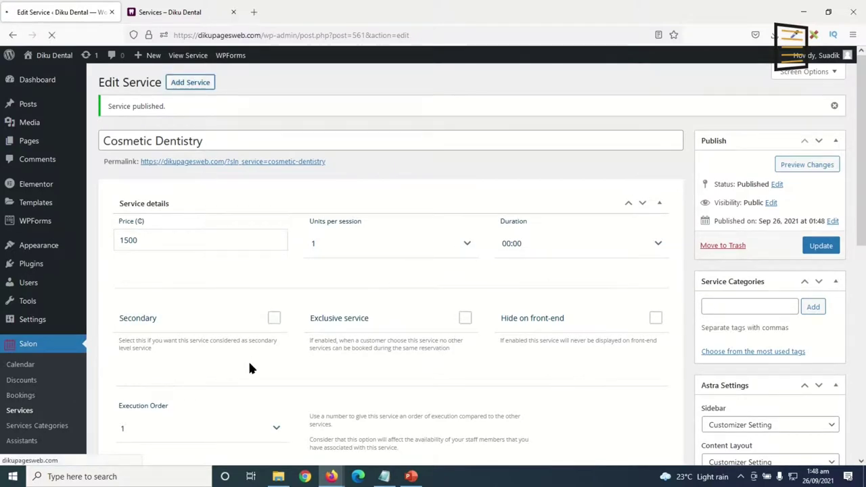
Paste 'Dental X-Rays' as the new service title, removing the leading space.
click(183, 9)
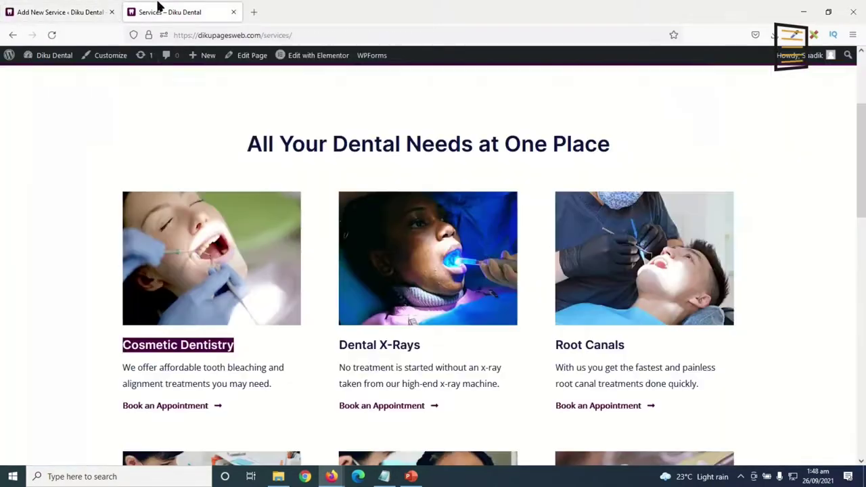
scroll(285, 364, down, 1)
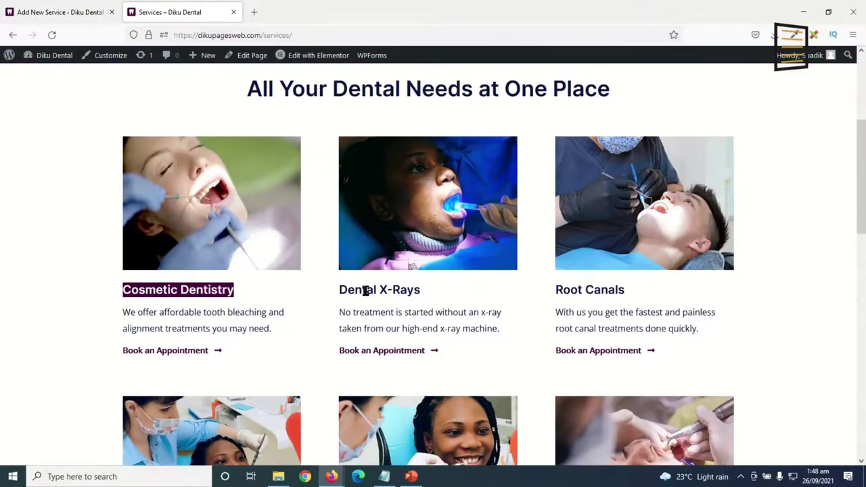
click(58, 12)
text(Dental X-Rays)
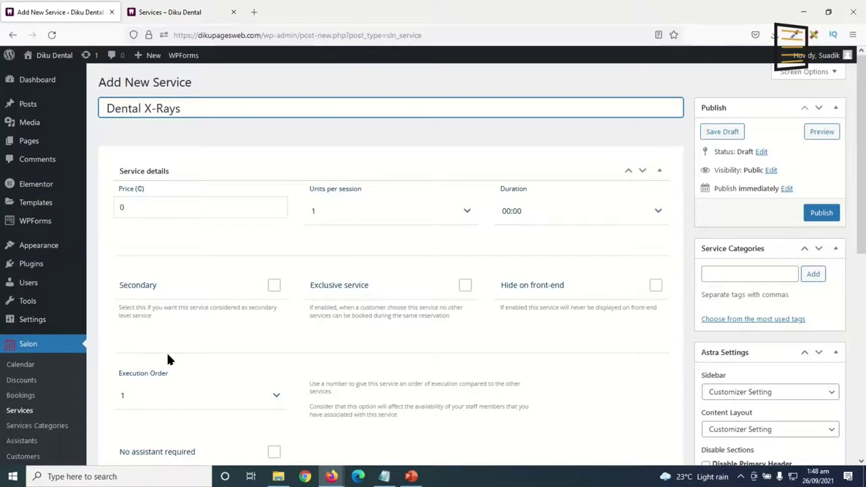
click(107, 111)
key(BackSpace)
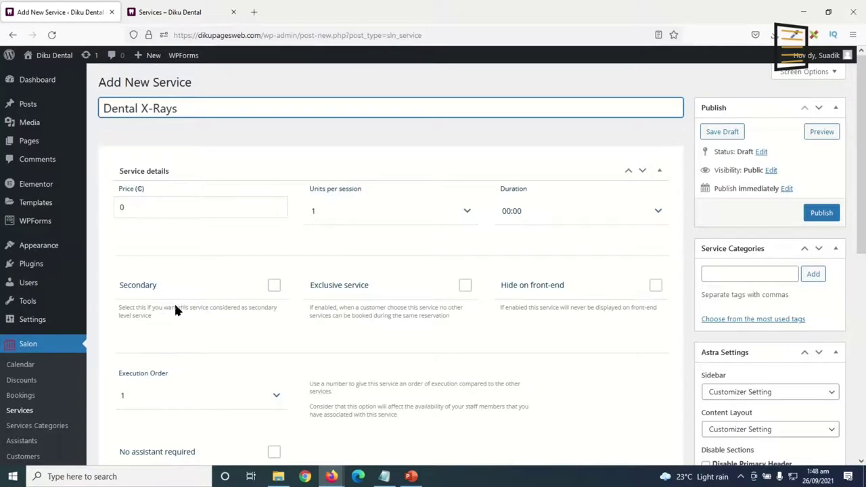
Set the Dental X-Rays price to 1580 and publish it.
click(120, 212)
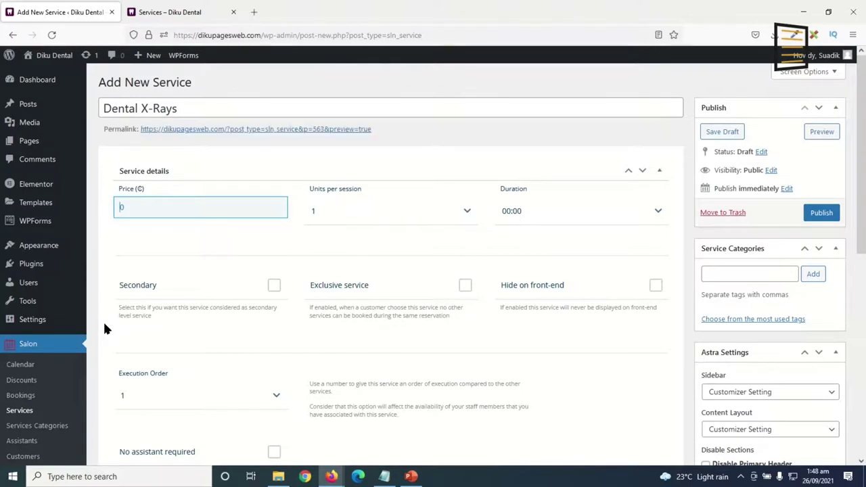
text(1580)
key(Delete)
click(806, 214)
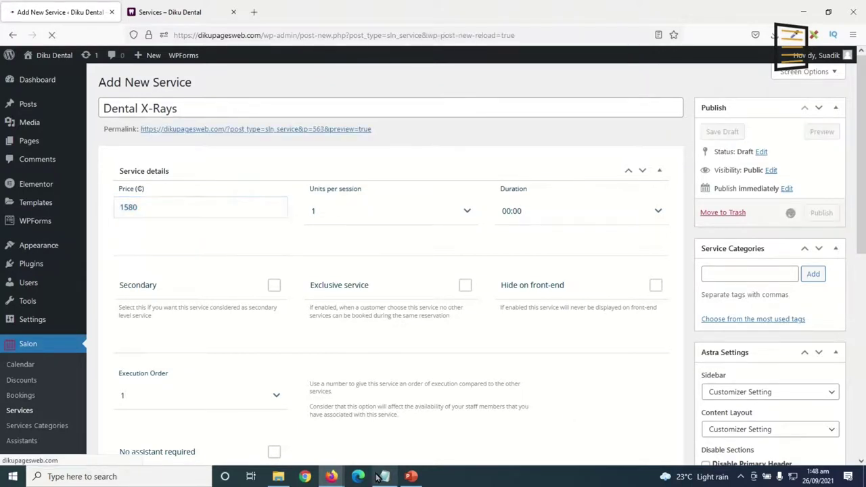
Mark the service as secondary and return to the list of all services.
mouse_move(377, 477)
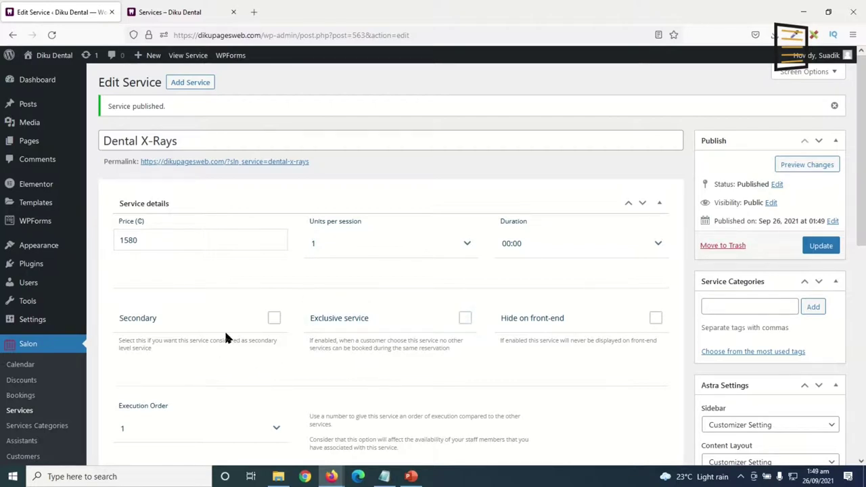
click(195, 327)
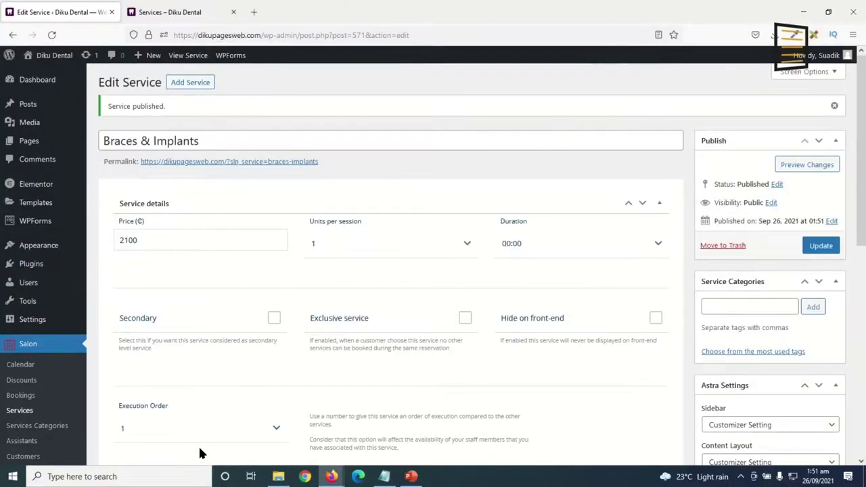
click(14, 410)
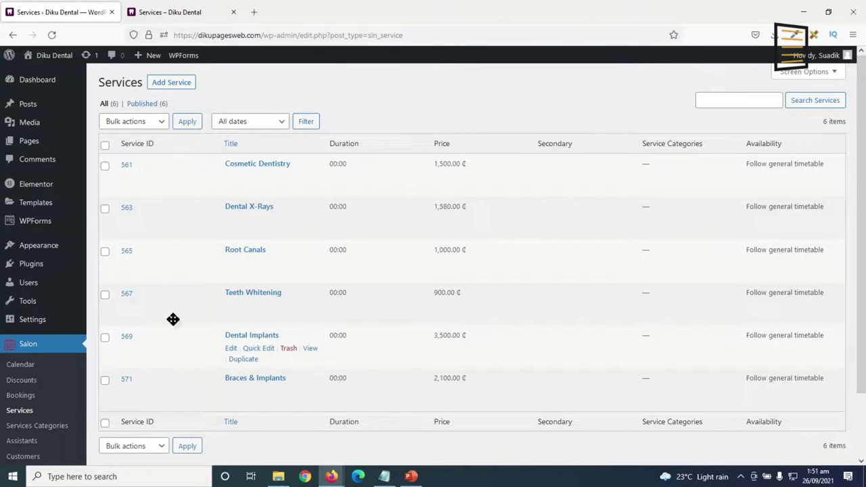
Select both salon assistants and move them to the trash with a bulk action.
click(23, 454)
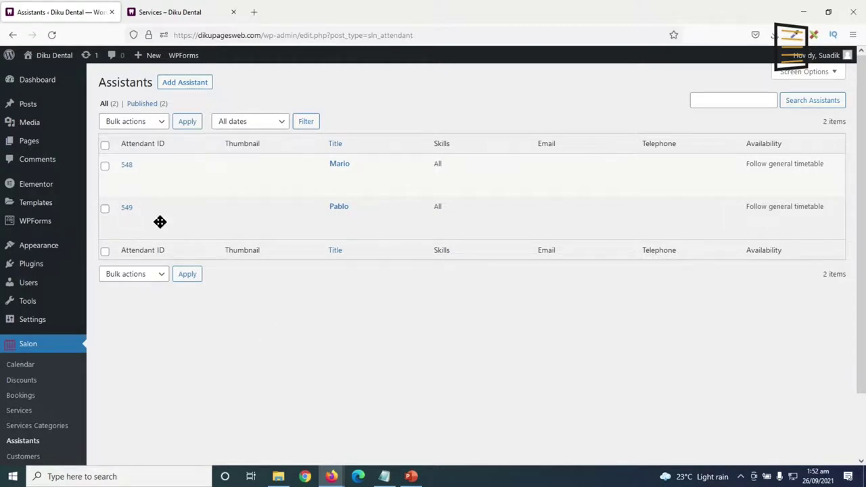
click(105, 145)
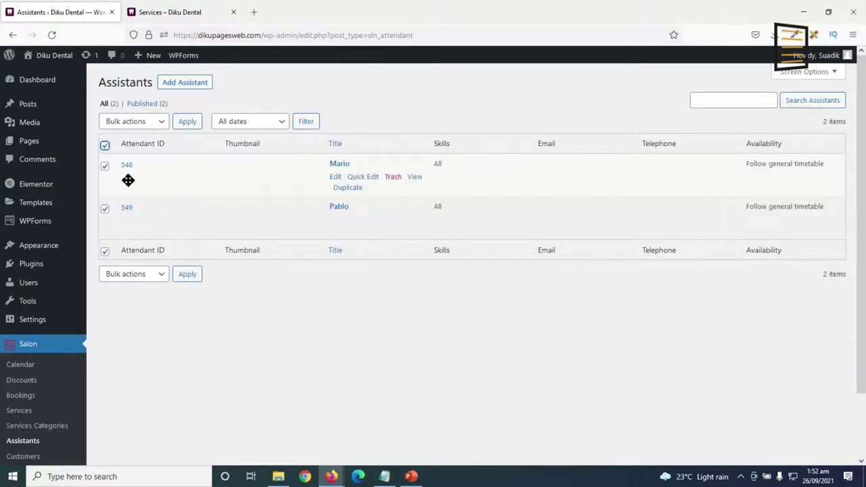
click(128, 121)
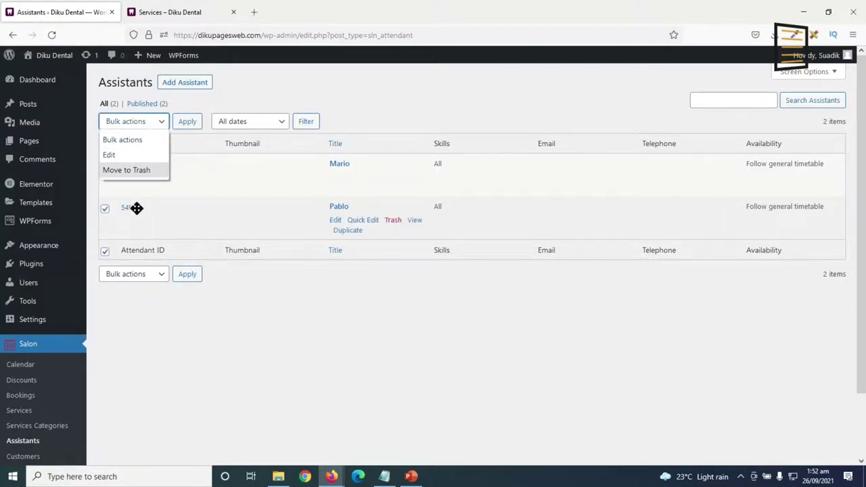
click(132, 171)
click(181, 122)
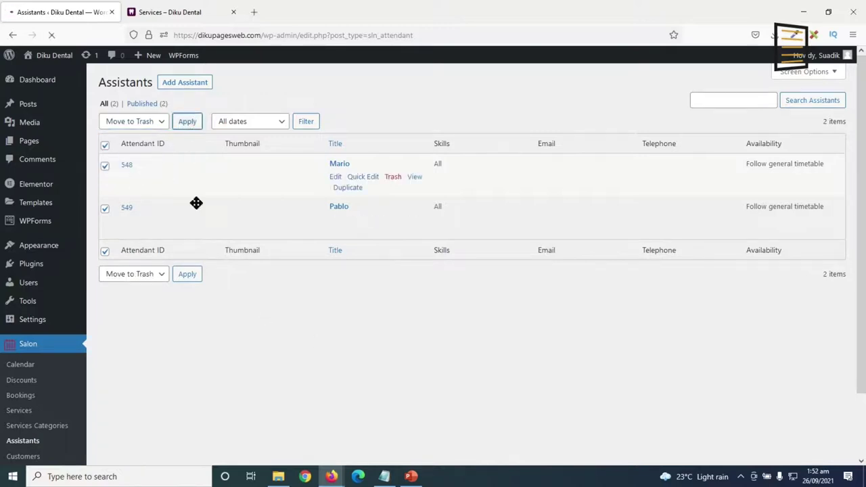
Empty the Assistants trash so both assistants are permanently deleted.
click(134, 137)
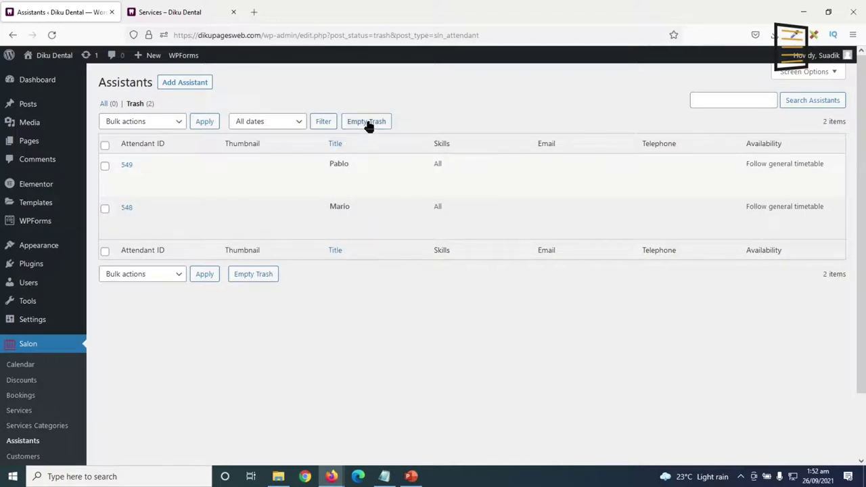
click(368, 123)
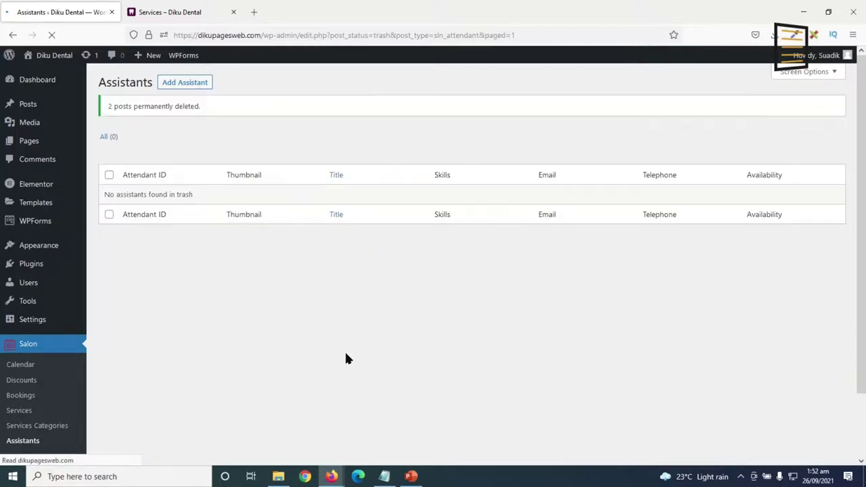
click(181, 85)
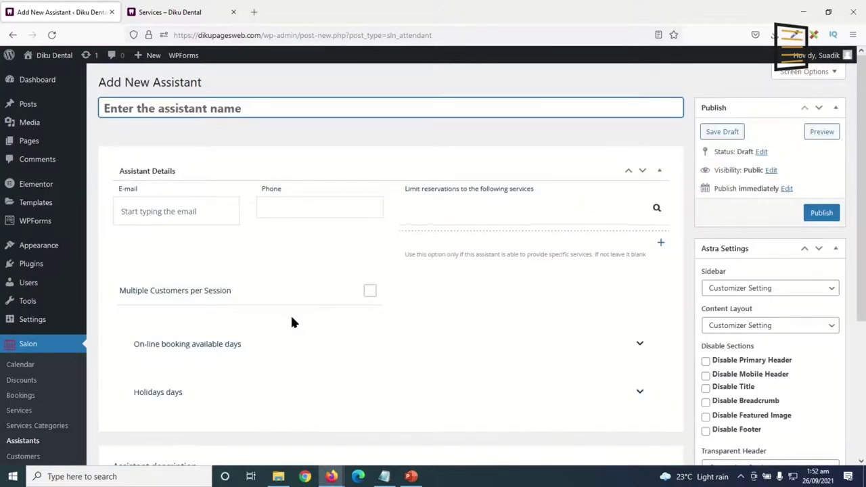
Enter the first assistant's name and e-mail, leaving multiple customers per session off.
text(Cara)
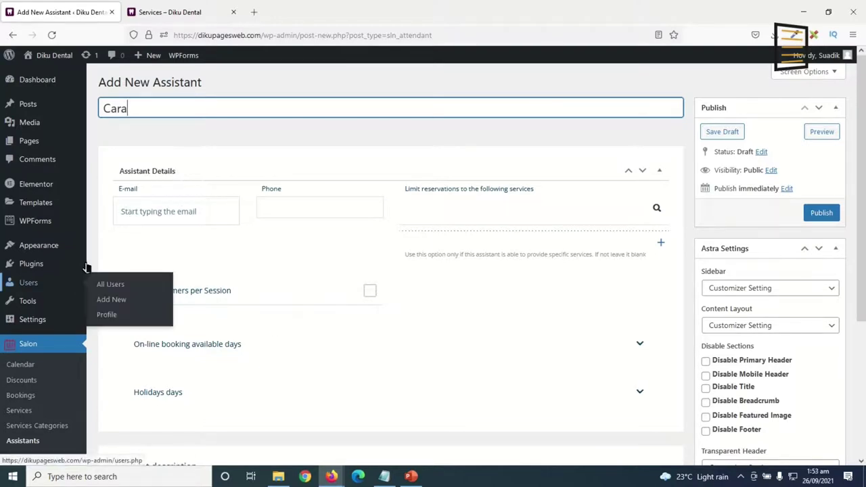
click(170, 213)
click(129, 288)
click(129, 288)
click(284, 336)
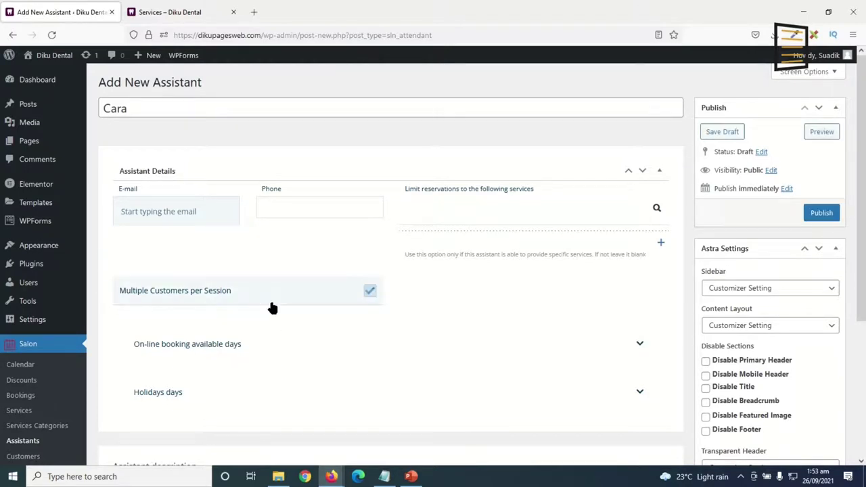
click(167, 303)
click(139, 299)
click(254, 345)
click(341, 377)
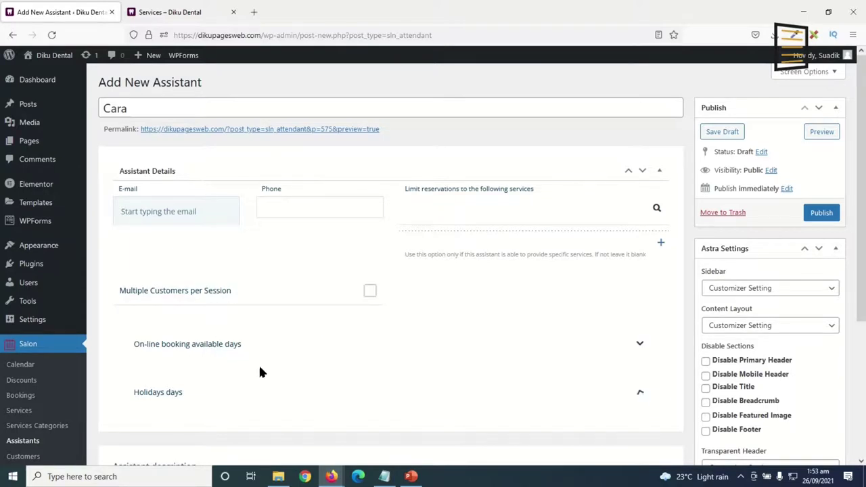
Add a description and publish the first assistant.
scroll(257, 370, down, 3)
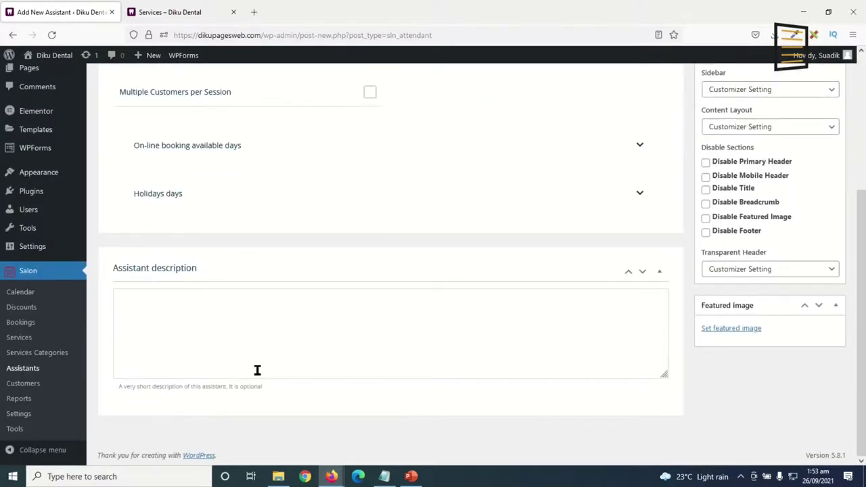
click(350, 334)
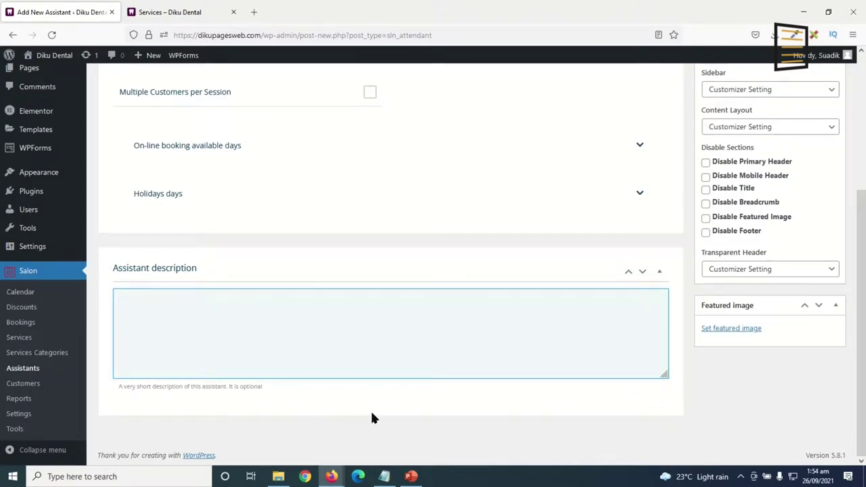
scroll(507, 419, up, 3)
click(818, 215)
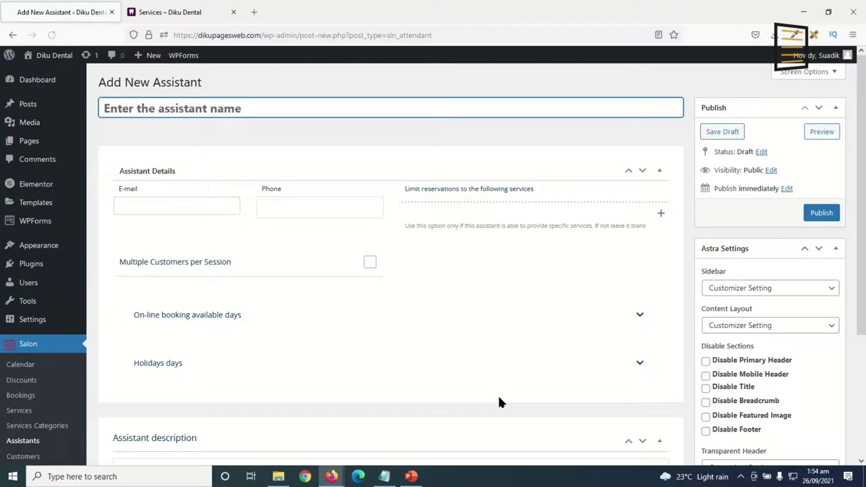
Publish a second assistant with its name entered, then go to Service Categories.
text(Jo)
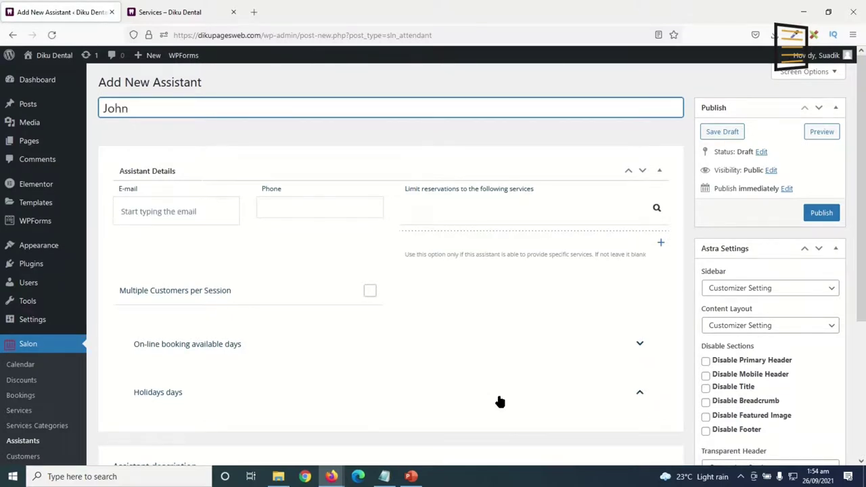
text(hn)
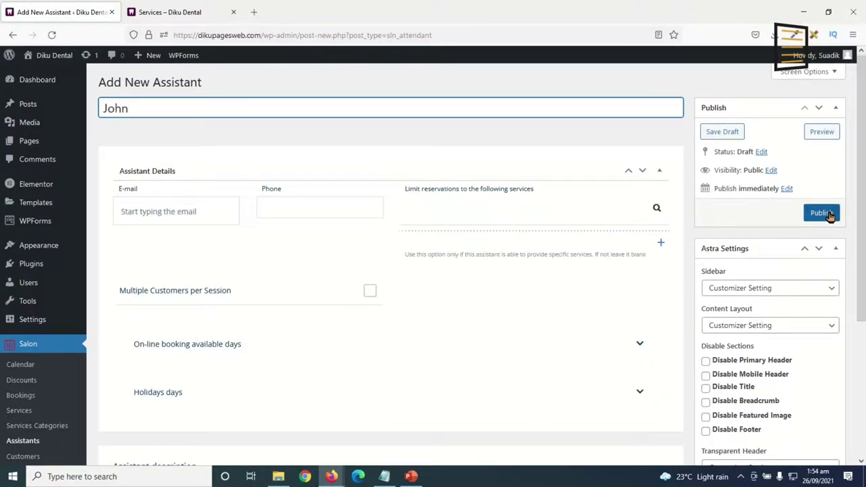
click(825, 214)
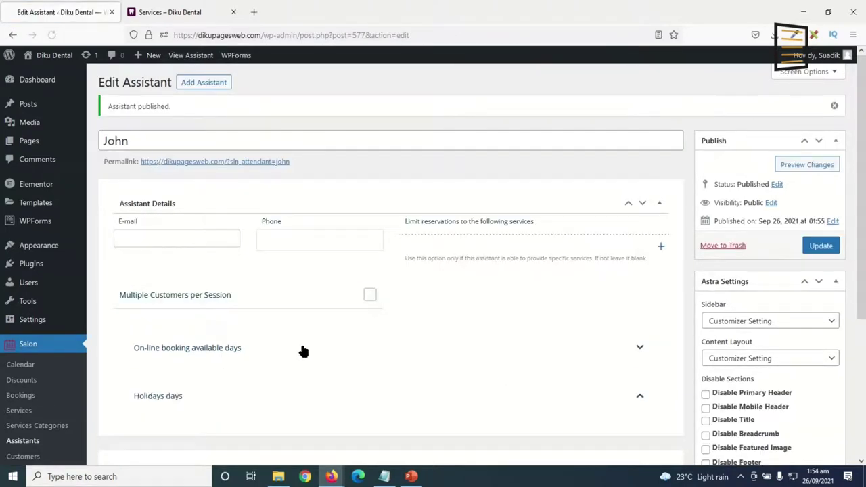
scroll(284, 399, down, 1)
scroll(291, 377, up, 1)
scroll(319, 359, down, 3)
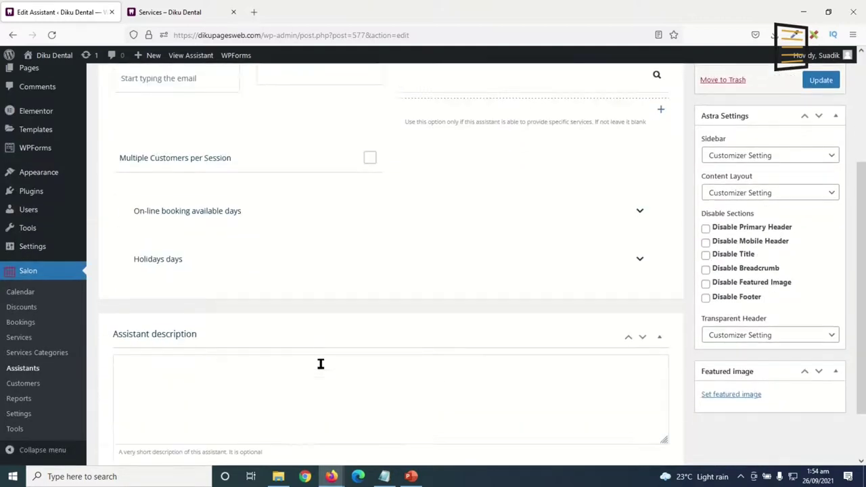
click(51, 354)
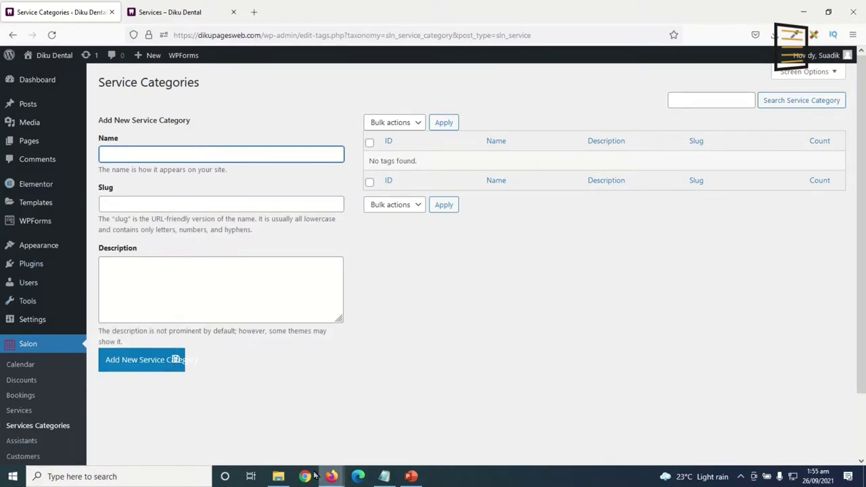
Open the All Pages list from the Pages item in the admin sidebar.
click(28, 141)
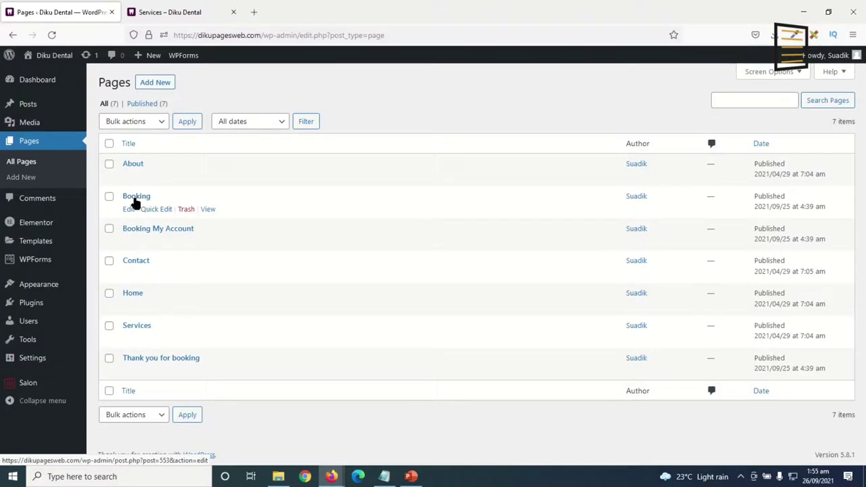
Open the live Booking page in a new tab and browse its service list.
right_click(207, 213)
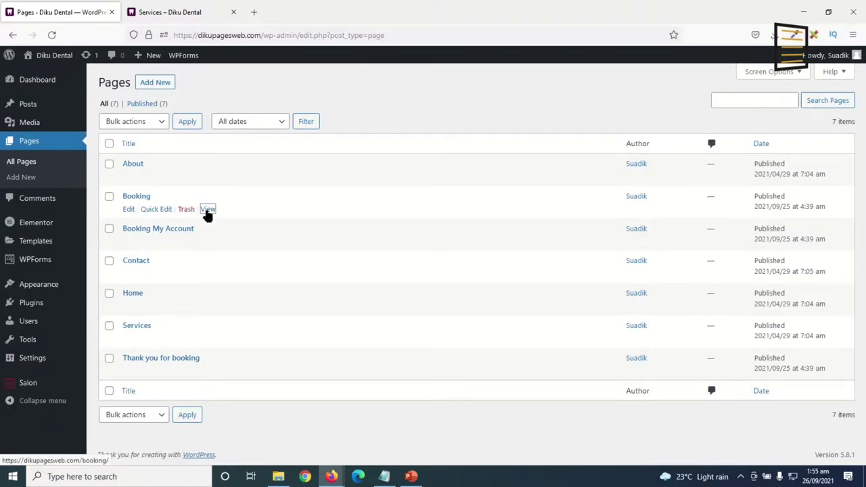
click(236, 223)
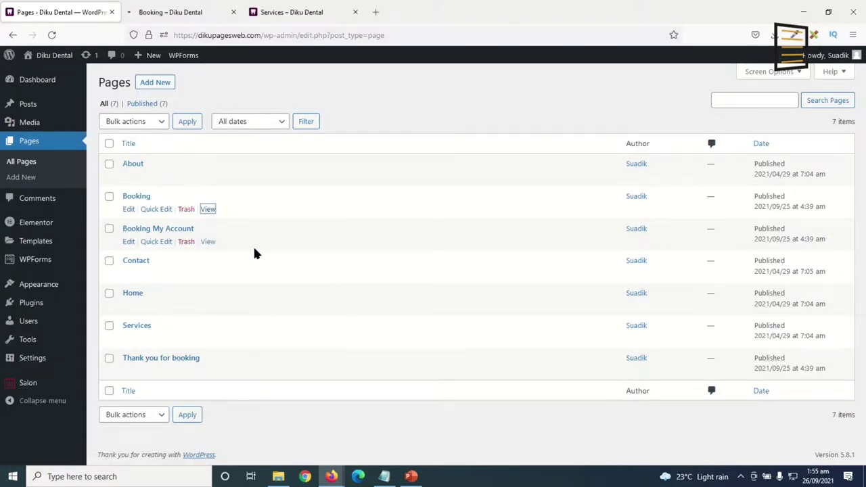
click(162, 13)
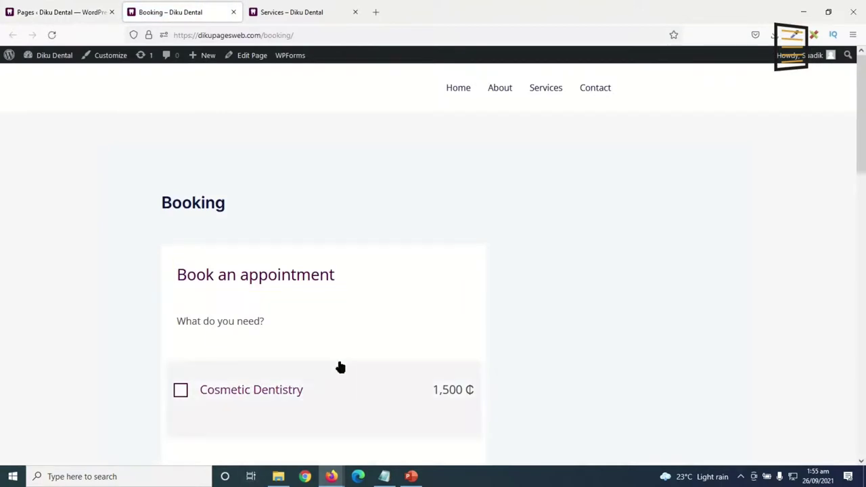
scroll(406, 264, down, 5)
scroll(398, 227, down, 9)
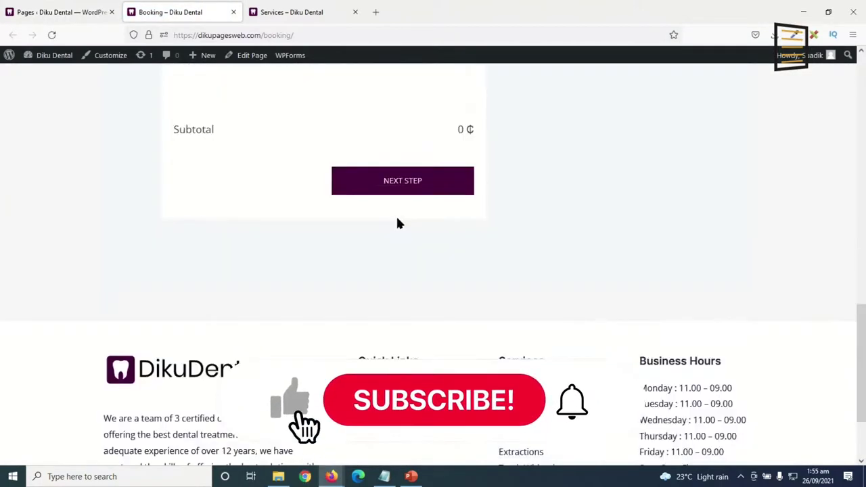
scroll(396, 228, up, 4)
scroll(395, 228, up, 10)
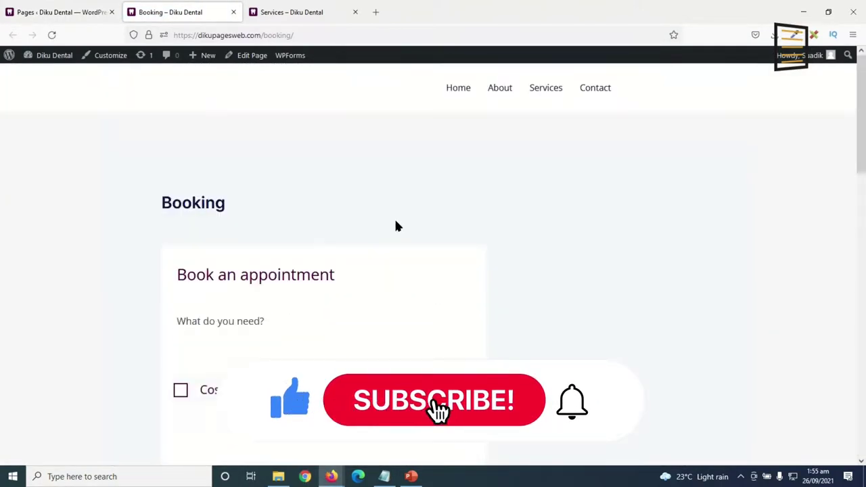
scroll(396, 225, down, 3)
scroll(397, 226, up, 3)
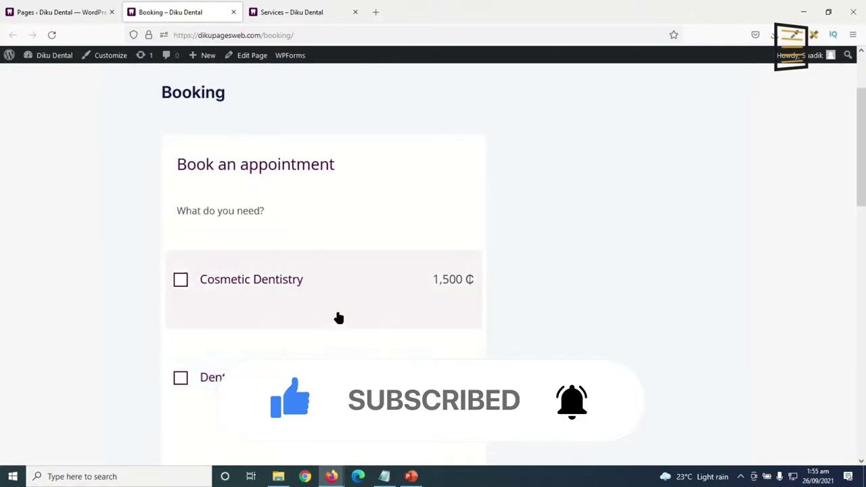
scroll(349, 313, up, 5)
scroll(363, 302, down, 1)
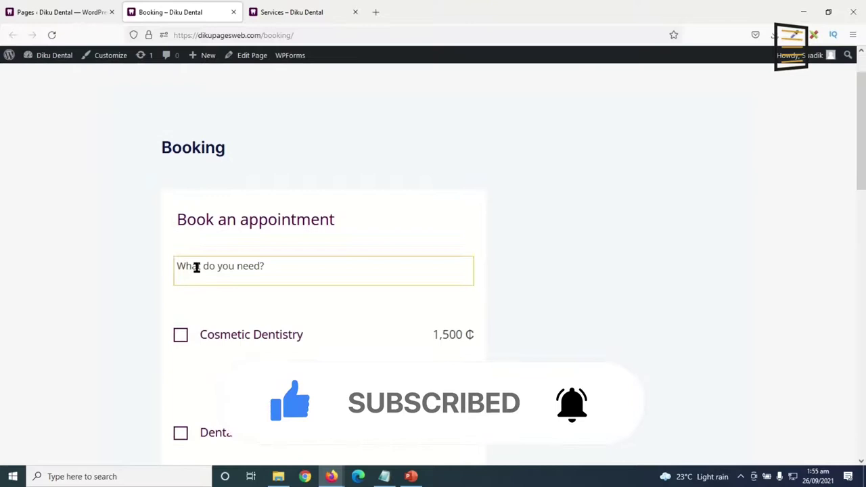
scroll(302, 273, down, 3)
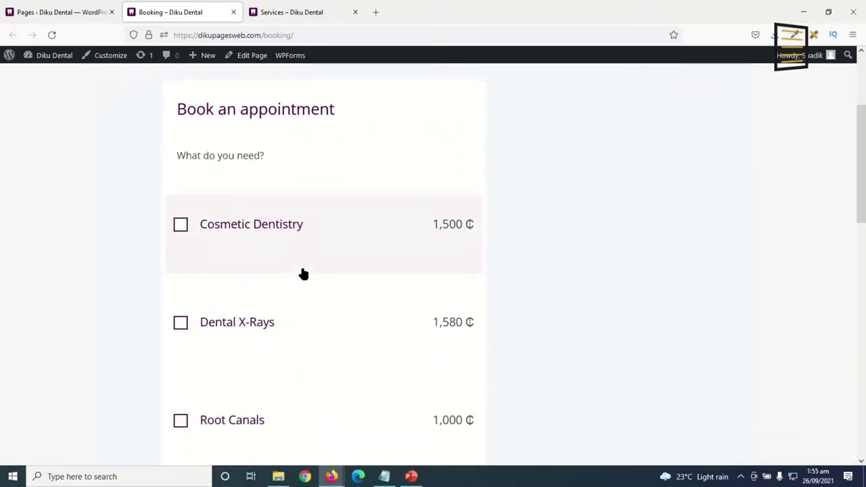
Tick Cosmetic Dentistry and continue past the 2,400 subtotal to the assistant step.
click(180, 226)
scroll(382, 277, down, 1)
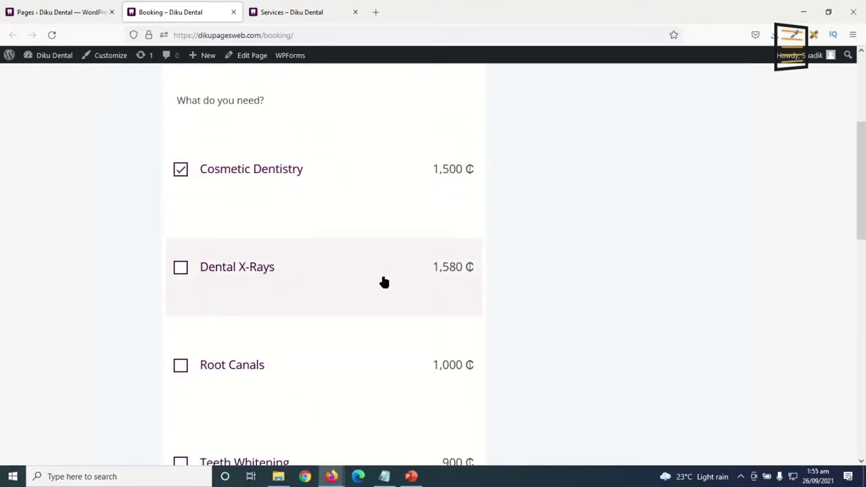
scroll(382, 281, down, 4)
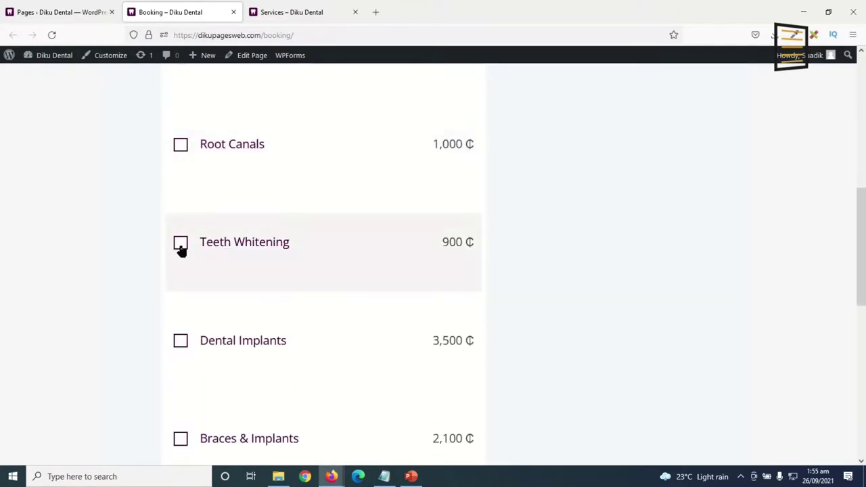
scroll(368, 288, down, 4)
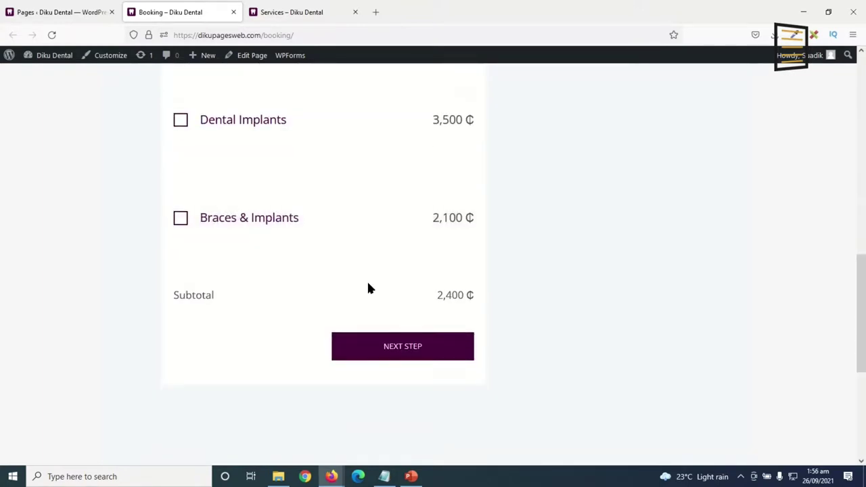
scroll(369, 289, up, 4)
scroll(368, 288, down, 3)
scroll(368, 290, up, 6)
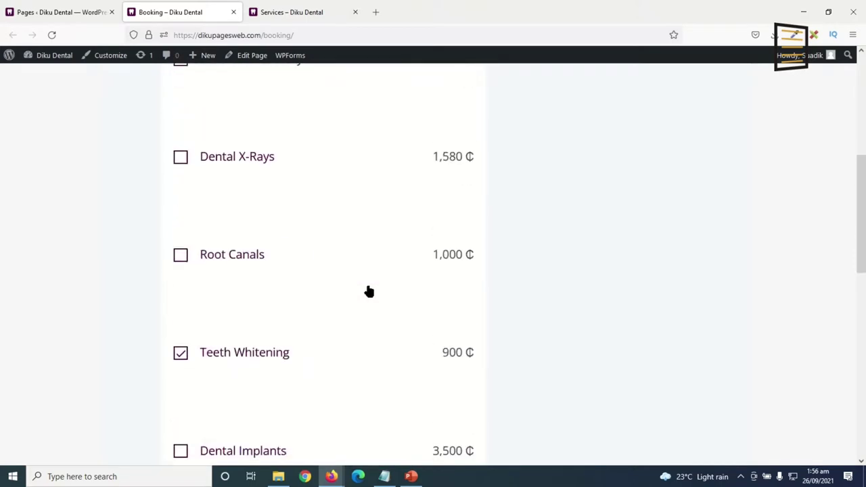
scroll(303, 232, down, 4)
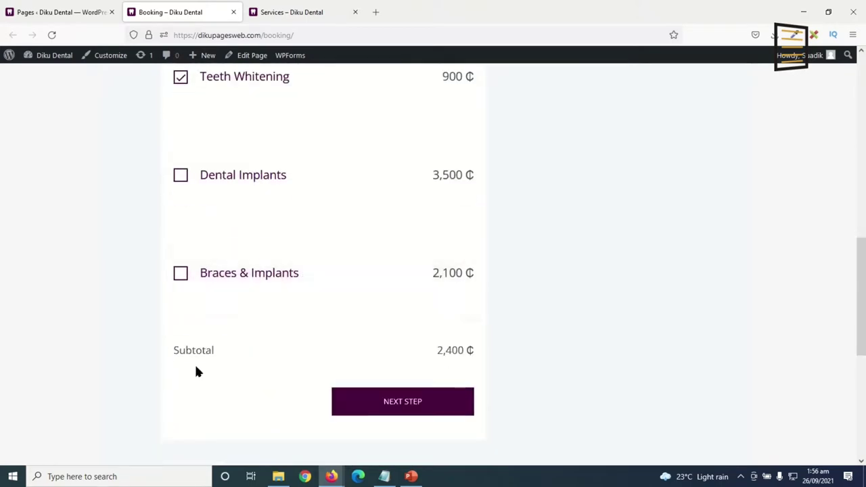
click(396, 405)
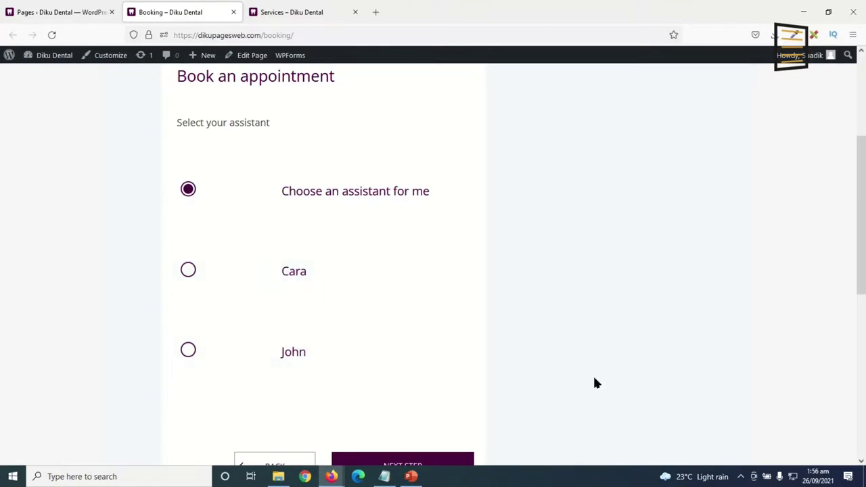
Choose a specific assistant instead of automatic assignment and continue to date selection.
click(194, 272)
scroll(539, 331, down, 3)
click(410, 306)
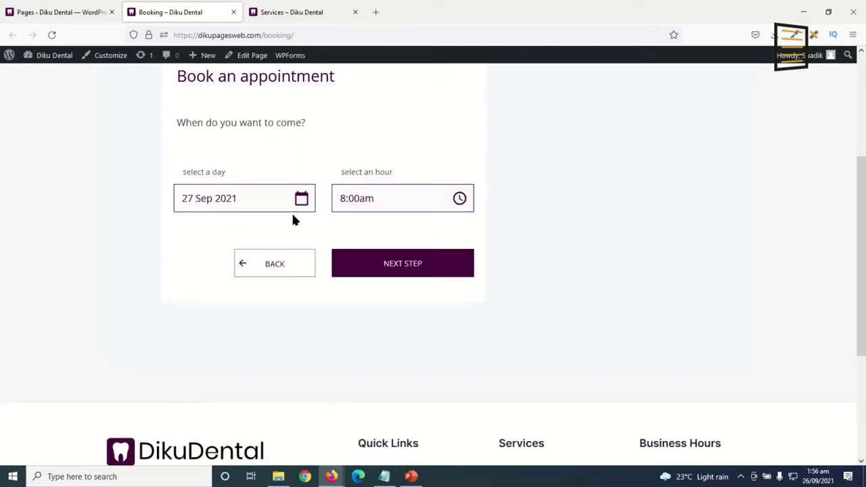
Set the appointment to 28 Sep 2021 at 10:30am.
click(299, 200)
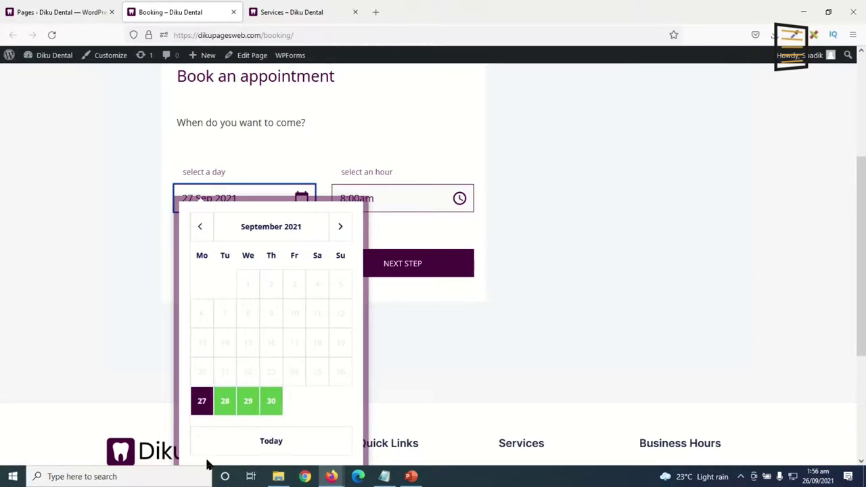
click(223, 406)
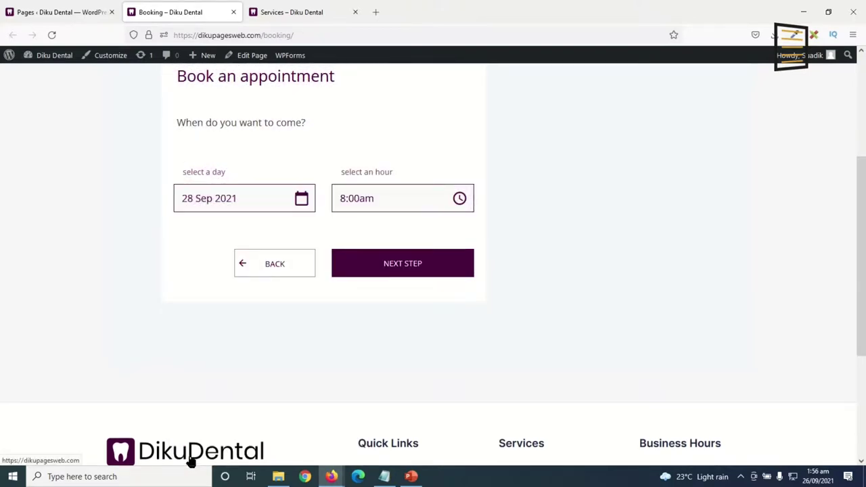
click(409, 198)
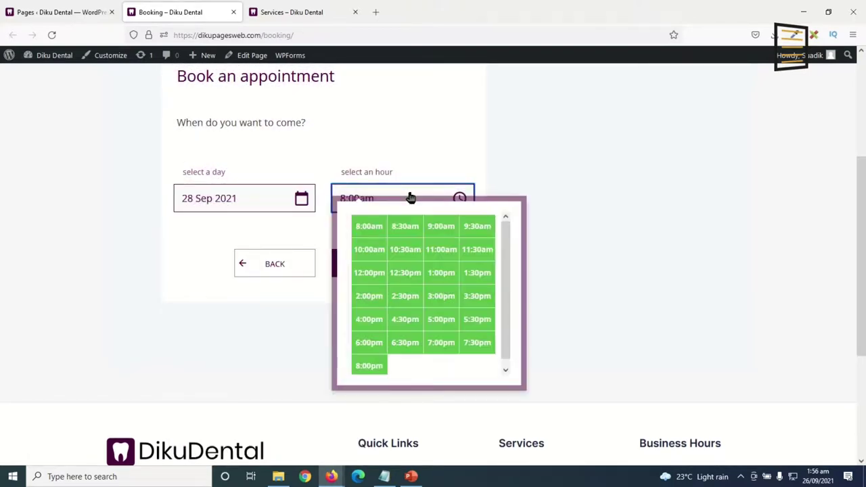
click(405, 249)
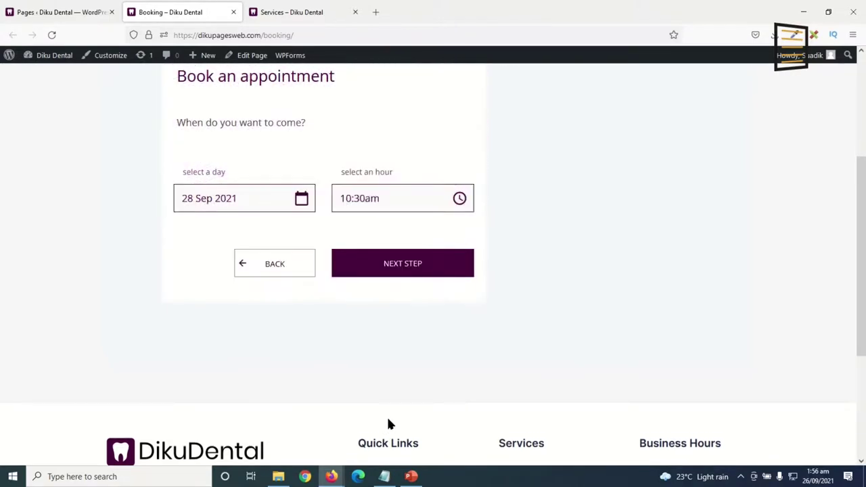
Continue to checkout and enter the customer's first and last name.
click(398, 265)
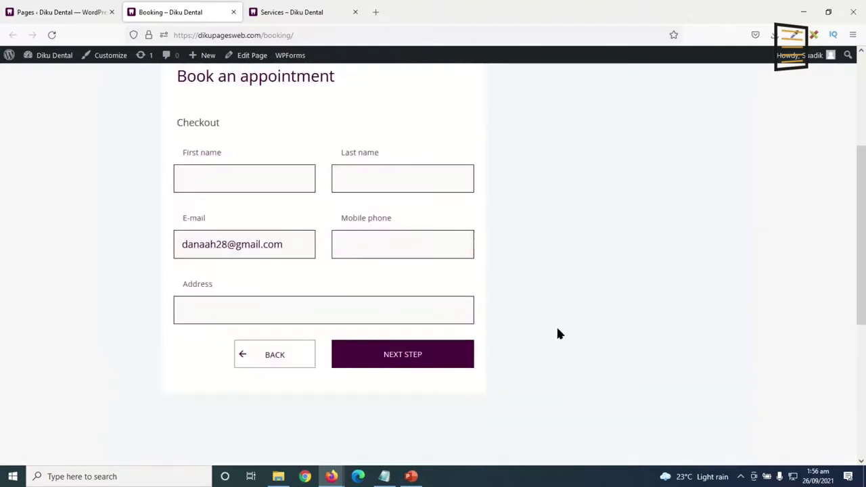
click(220, 187)
key(Tab)
Fill in the customer's e-mail, mobile phone and address, then submit the details.
key(Tab)
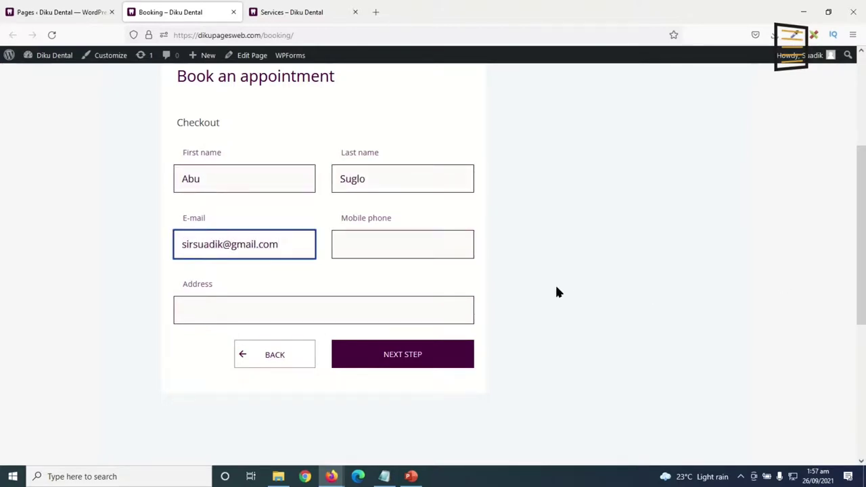
key(Tab)
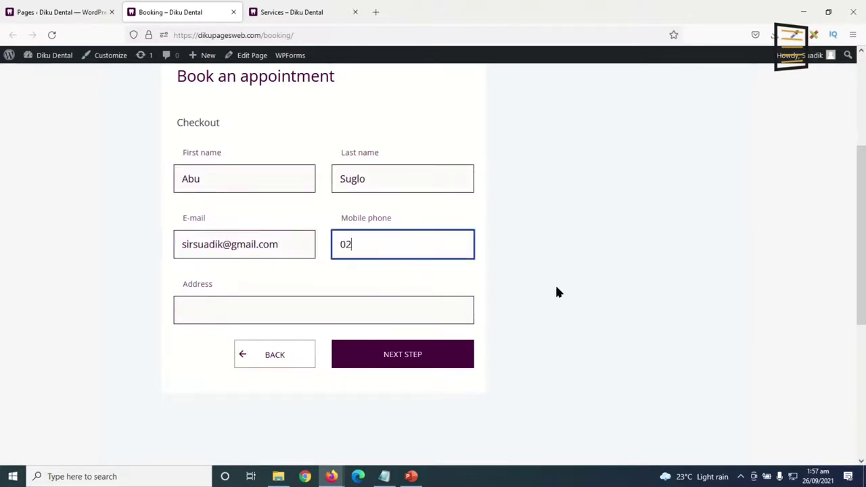
click(264, 318)
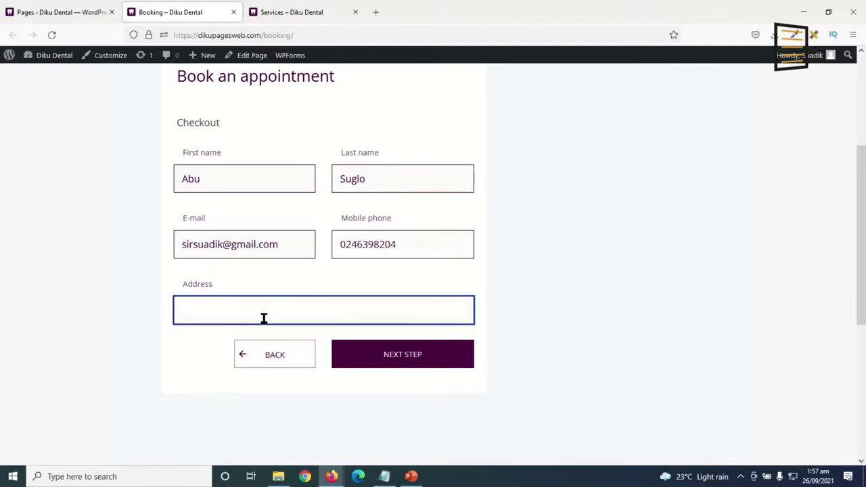
text(Changli, Damont Street - Tamale)
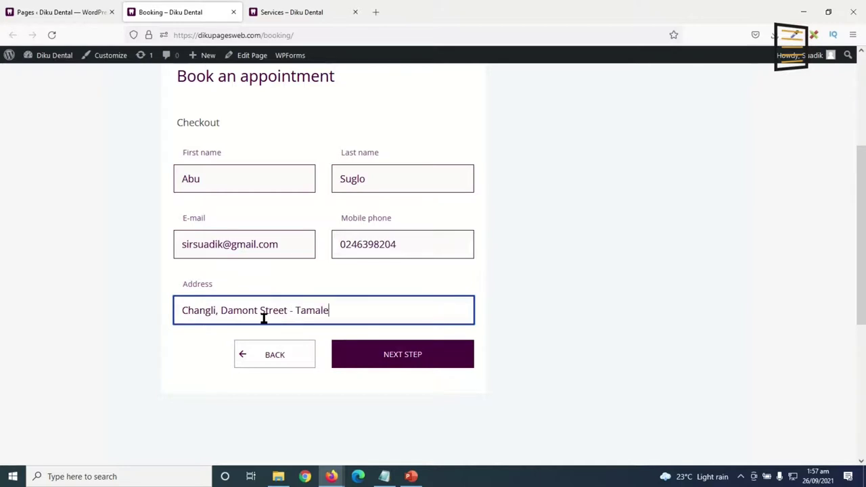
click(394, 371)
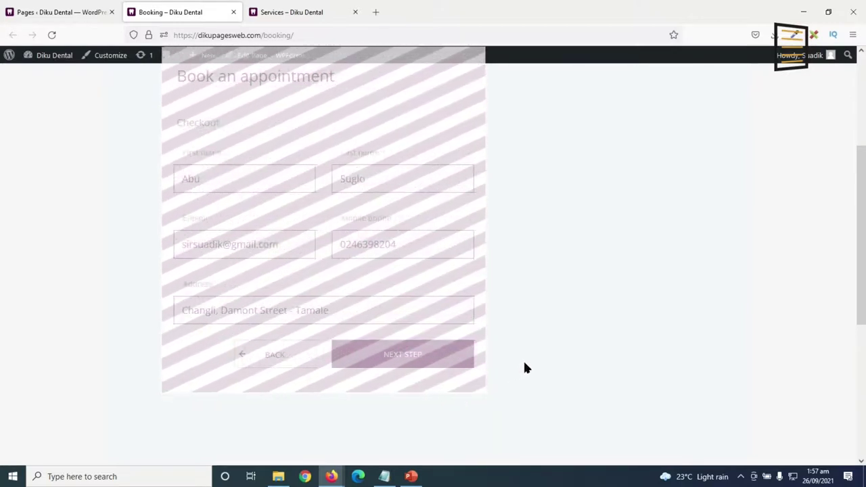
Type 'Meet you soon.' in the booking summary's message box and submit the booking.
scroll(406, 224, down, 2)
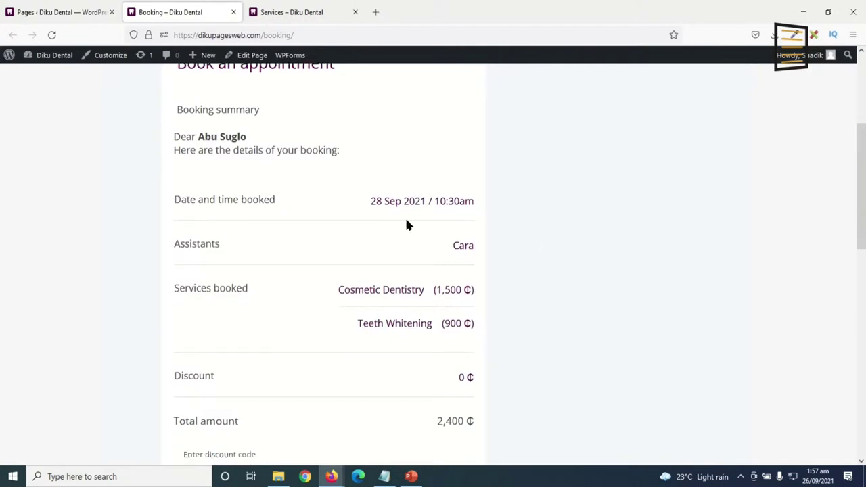
scroll(526, 346, up, 3)
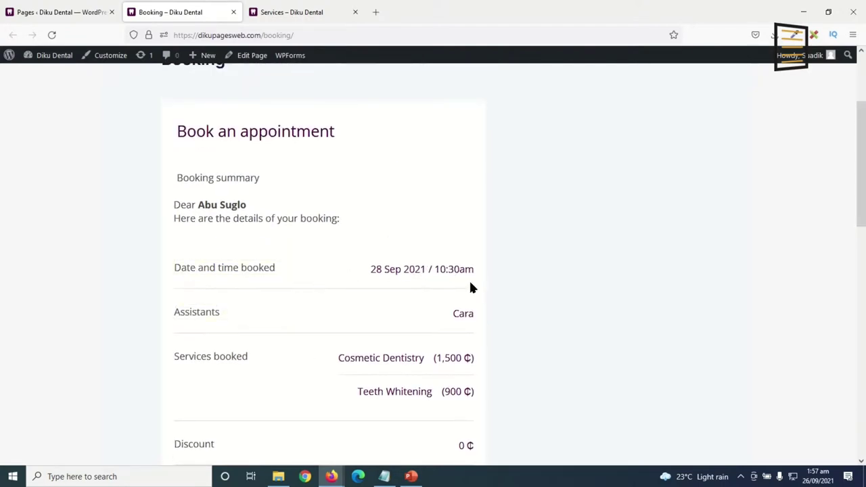
scroll(469, 286, down, 3)
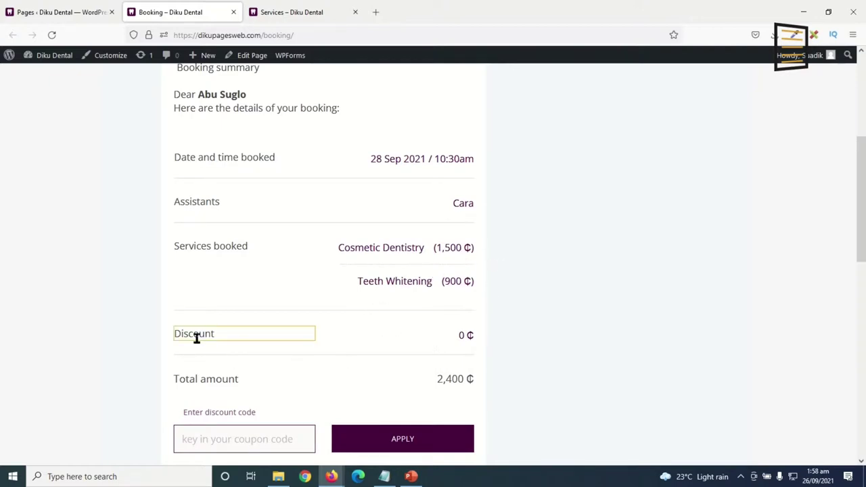
scroll(504, 362, down, 1)
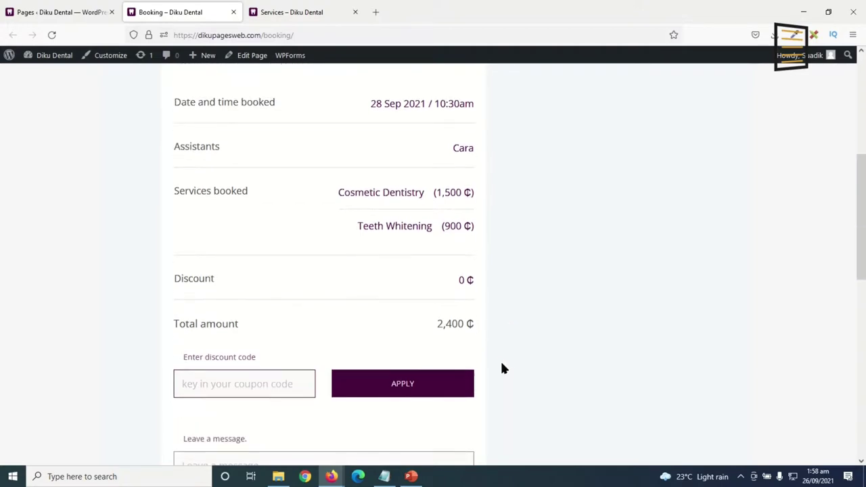
click(205, 386)
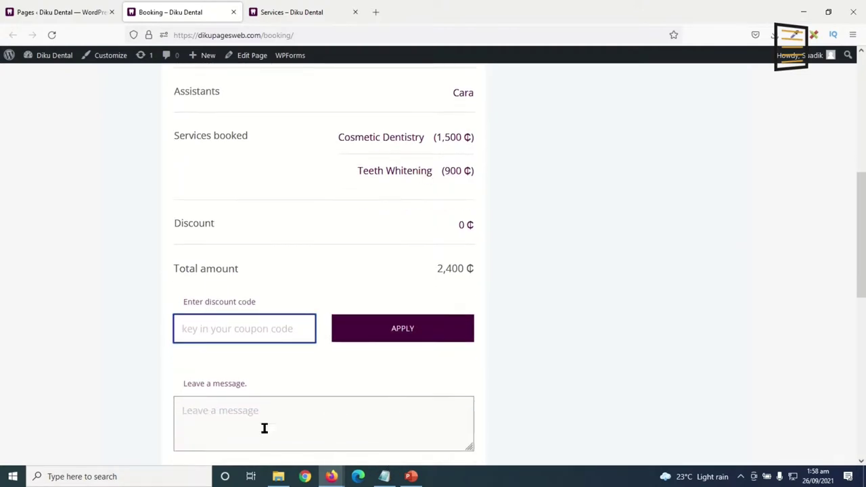
click(209, 418)
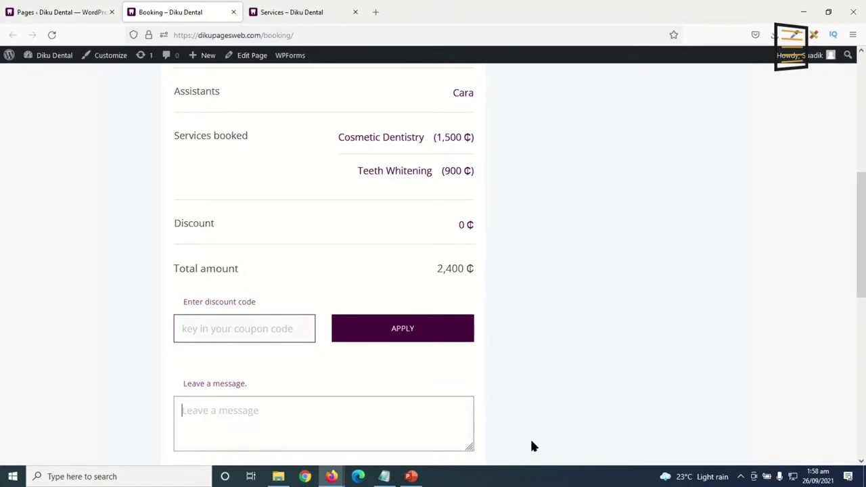
scroll(535, 441, down, 2)
text(Meet you soon.)
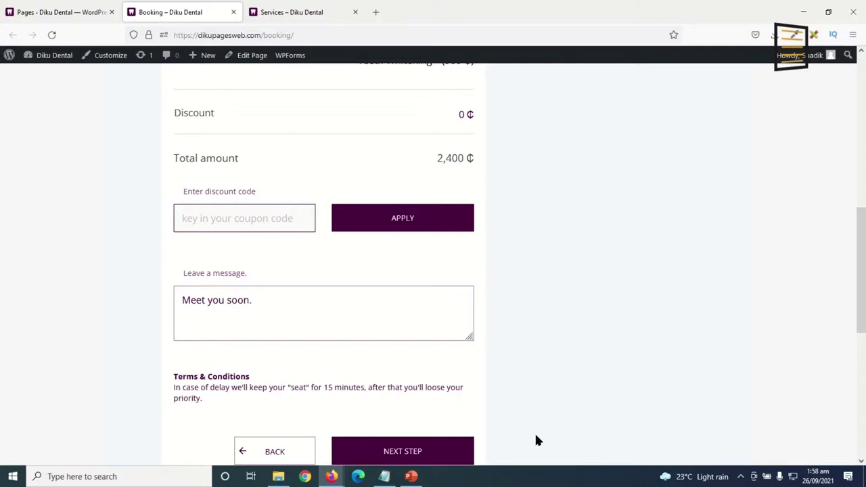
scroll(406, 425, down, 3)
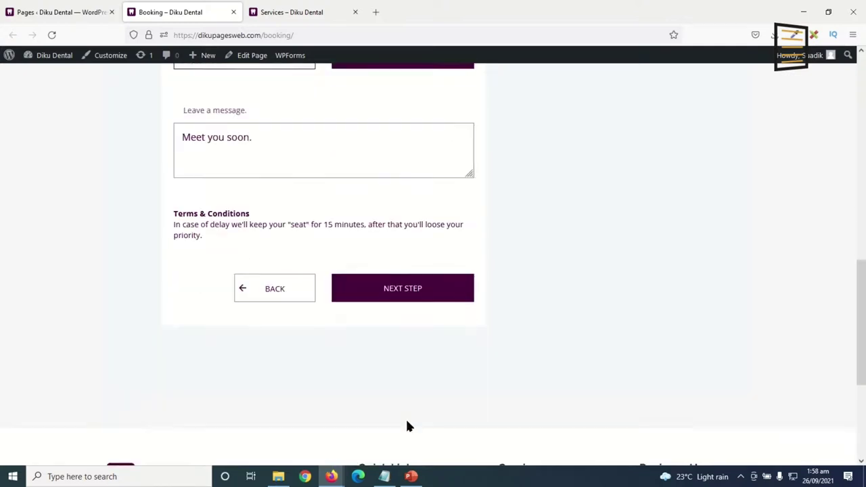
click(383, 288)
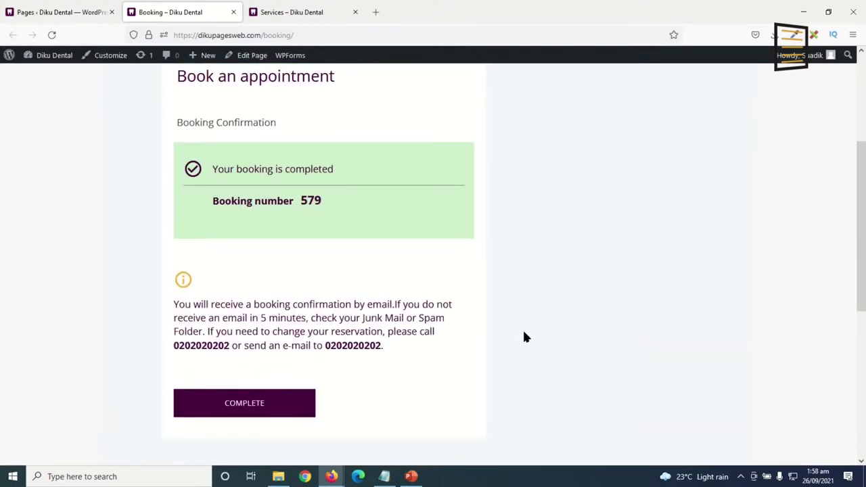
Complete booking 579 to reach the Thank you for booking page, then return to the admin Pages tab.
scroll(419, 278, up, 1)
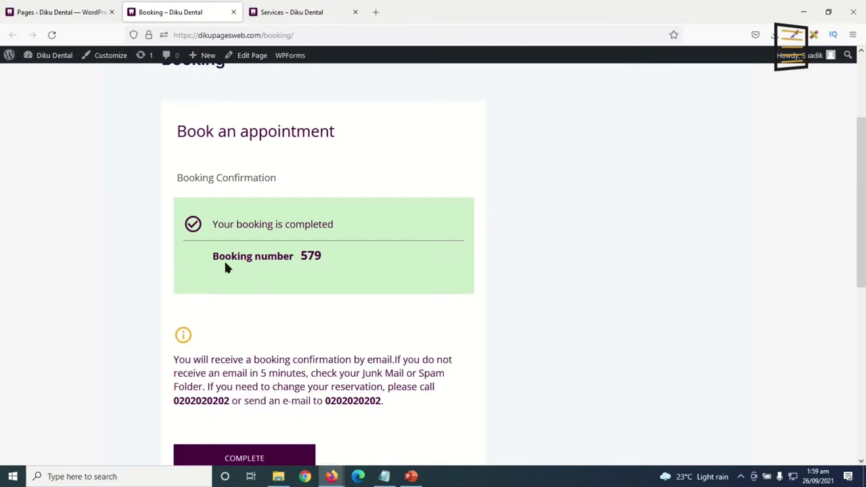
drag(214, 261, 302, 255)
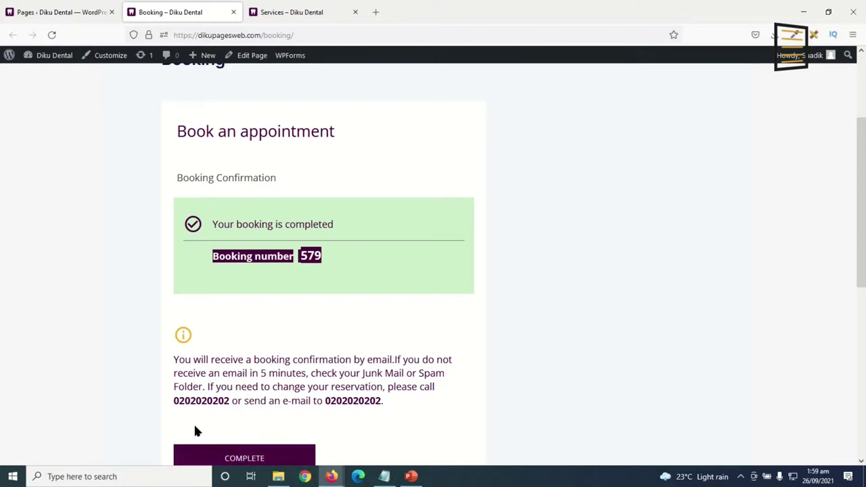
scroll(512, 440, down, 2)
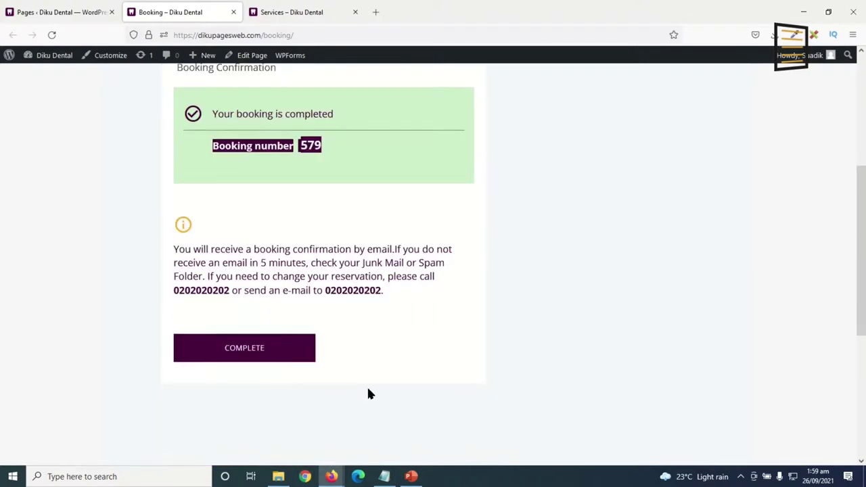
click(268, 352)
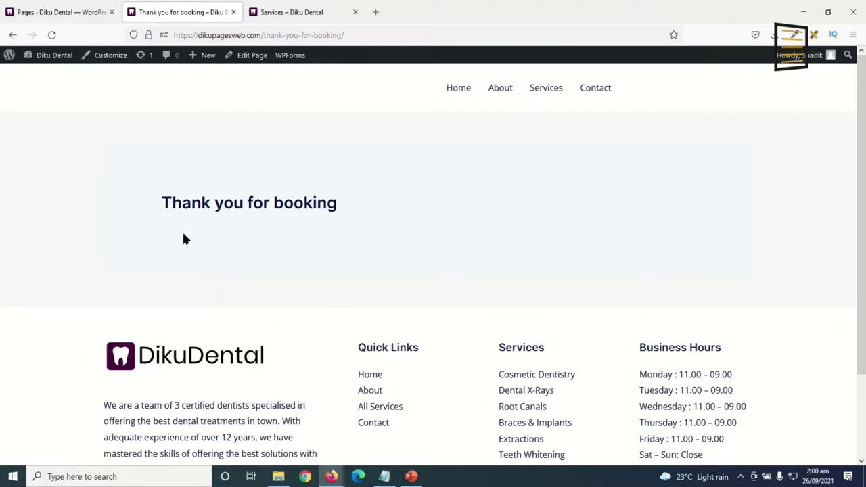
click(70, 13)
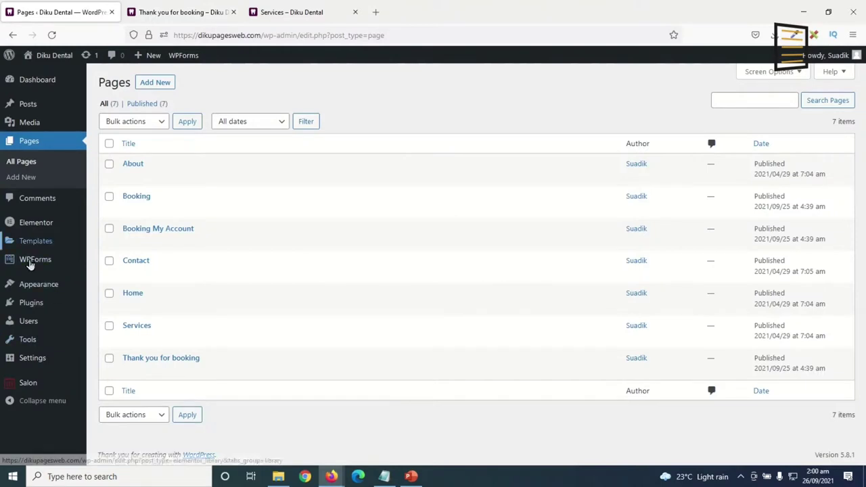
Confirm booking 579 appears in Salon Bookings, then start a new browser tab.
mouse_move(28, 389)
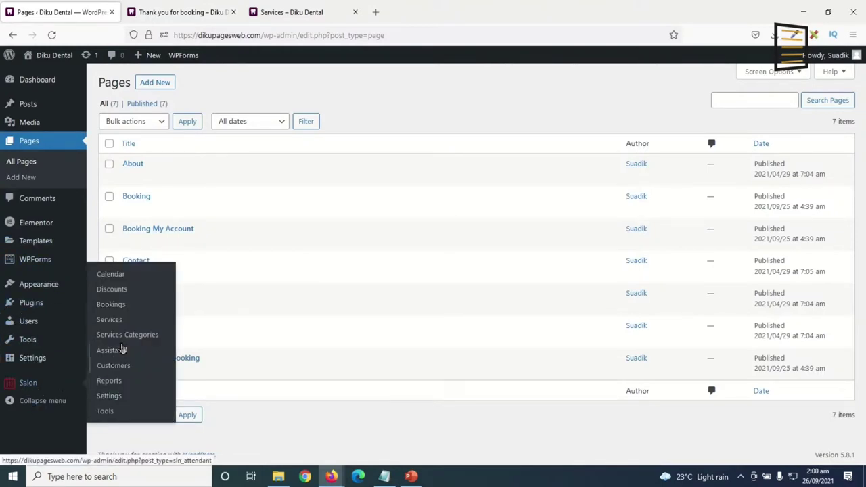
click(123, 311)
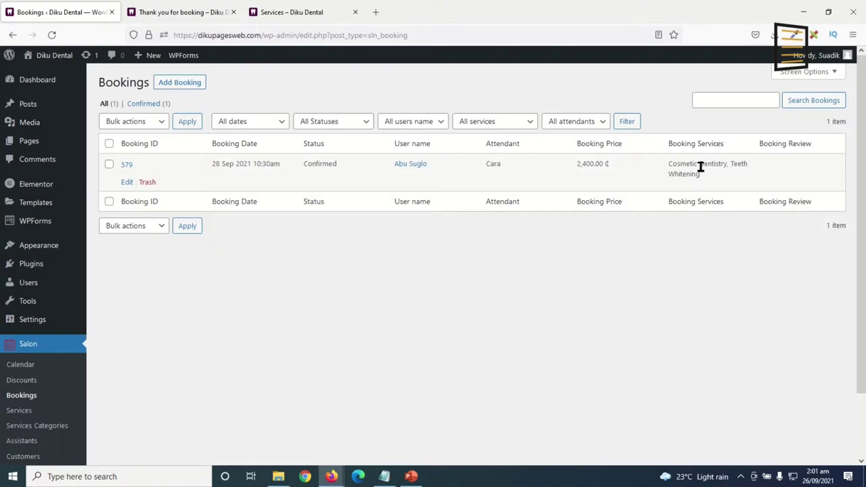
click(376, 12)
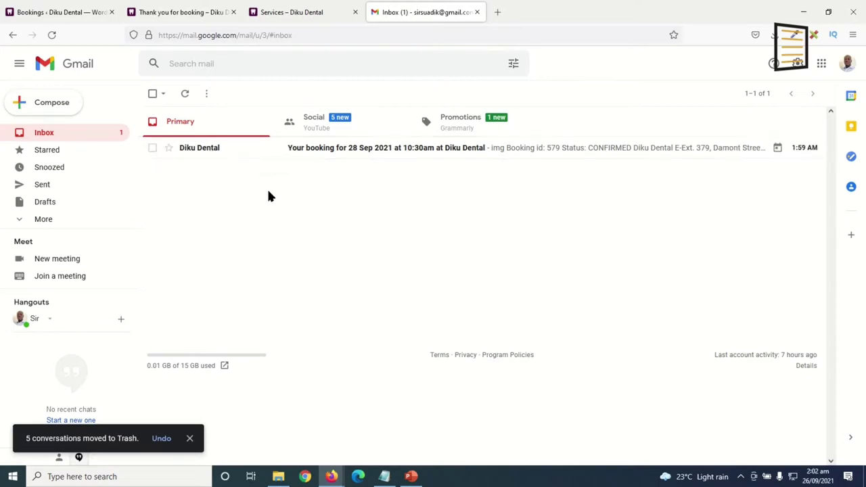
Read the Diku Dental confirmation e-mail for booking 579, then the admin's new-booking notice.
click(302, 151)
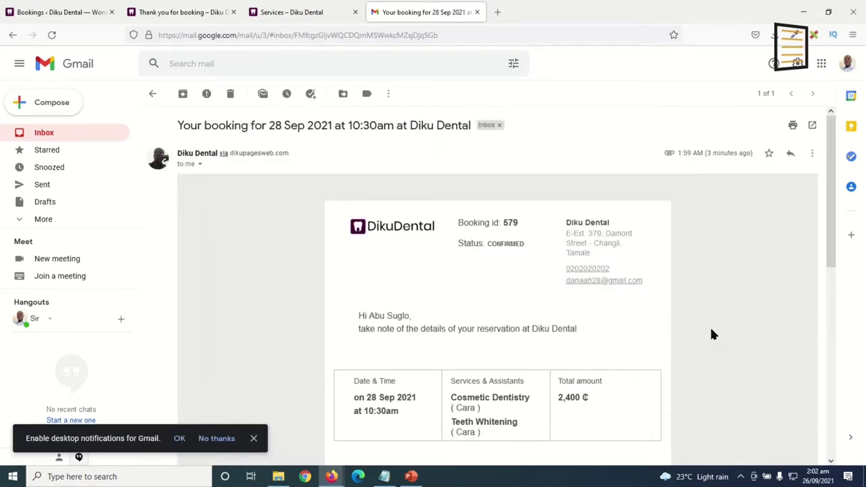
scroll(709, 325, down, 3)
scroll(710, 330, up, 3)
scroll(554, 359, down, 5)
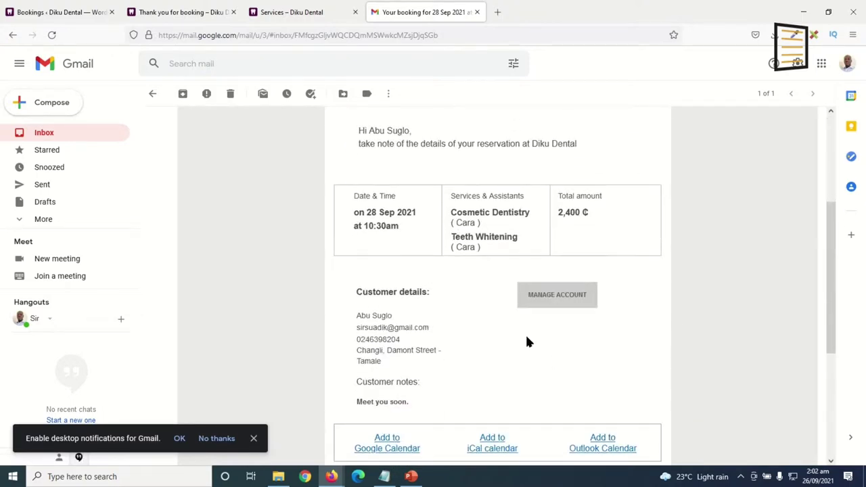
scroll(490, 307, up, 3)
scroll(670, 306, down, 1)
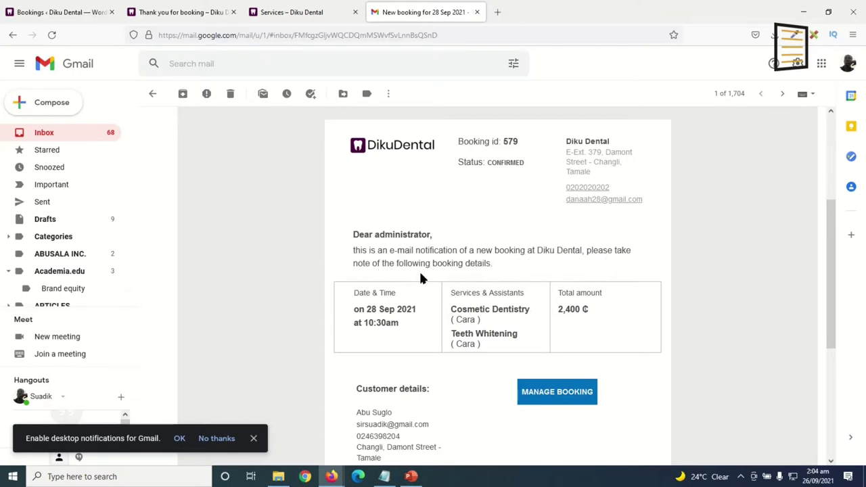
scroll(460, 315, down, 3)
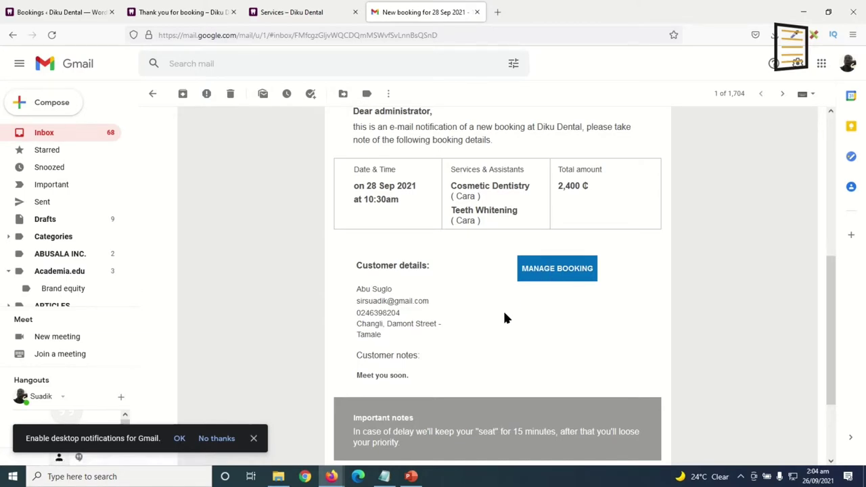
Open booking 579's Edit Booking page from the e-mail and select the notification message text.
click(557, 277)
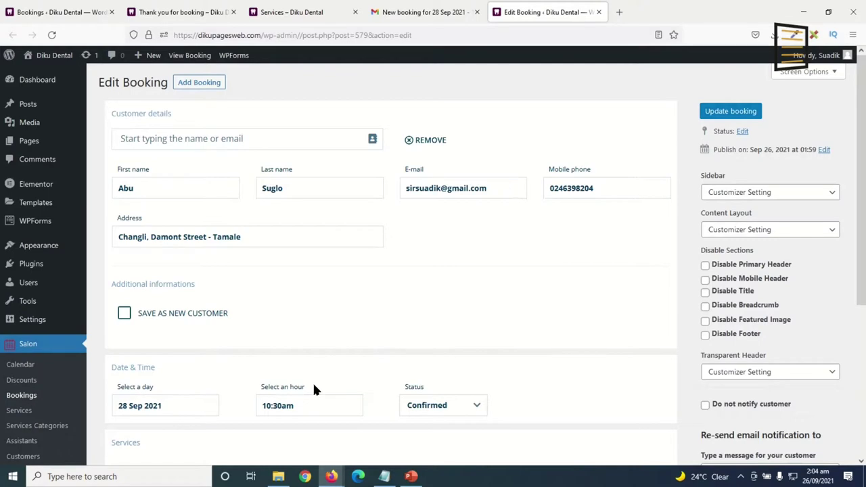
scroll(430, 267, down, 1)
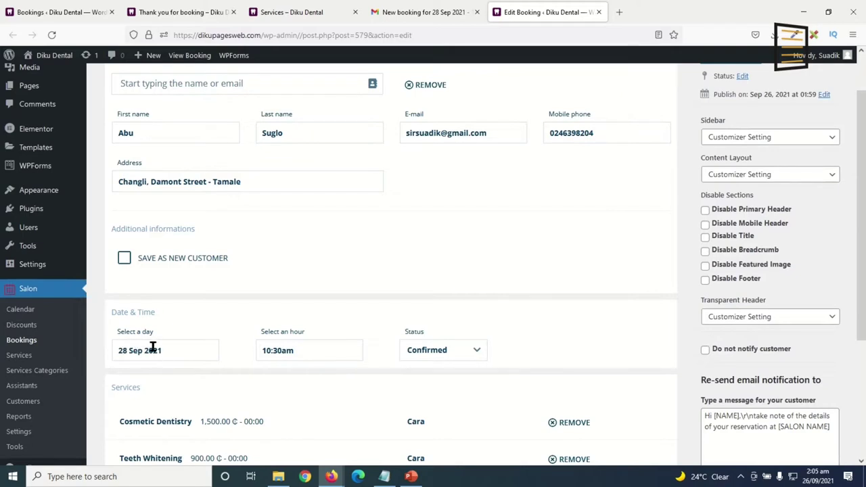
scroll(302, 387, down, 2)
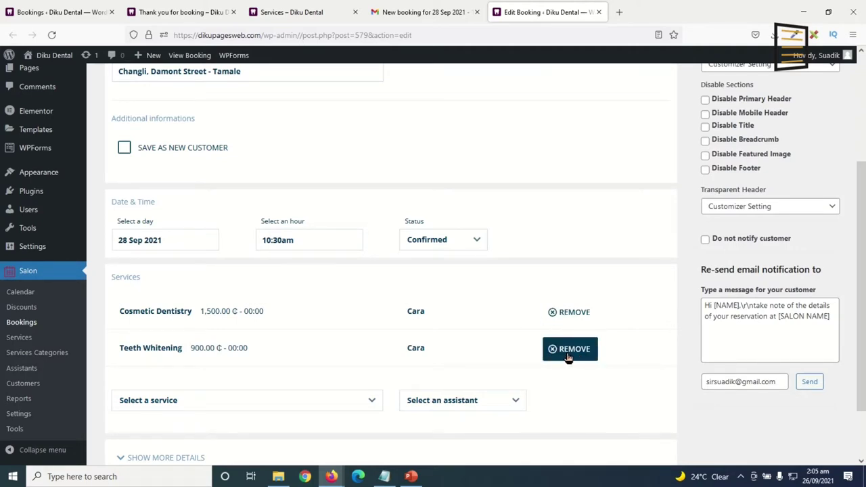
scroll(547, 426, up, 1)
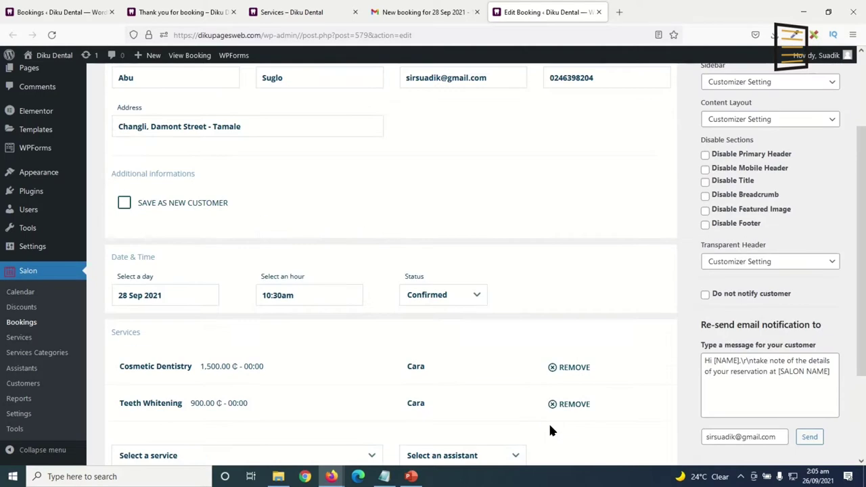
click(733, 364)
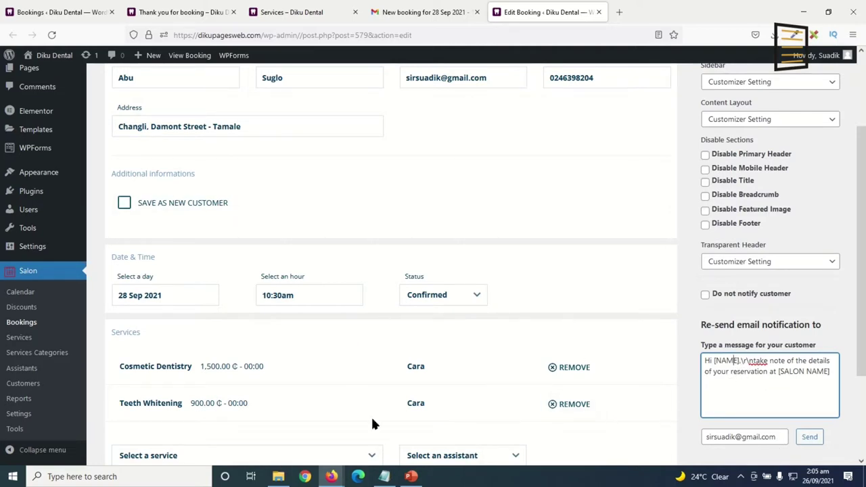
drag(825, 378, 625, 367)
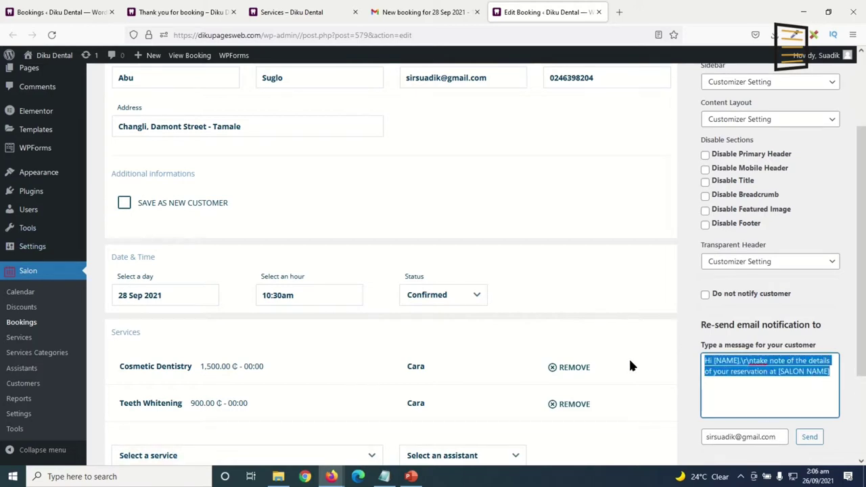
scroll(590, 440, up, 2)
scroll(475, 232, down, 2)
Close the Edit Booking and notification e-mail tabs and return to the WordPress Pages list.
scroll(488, 419, up, 2)
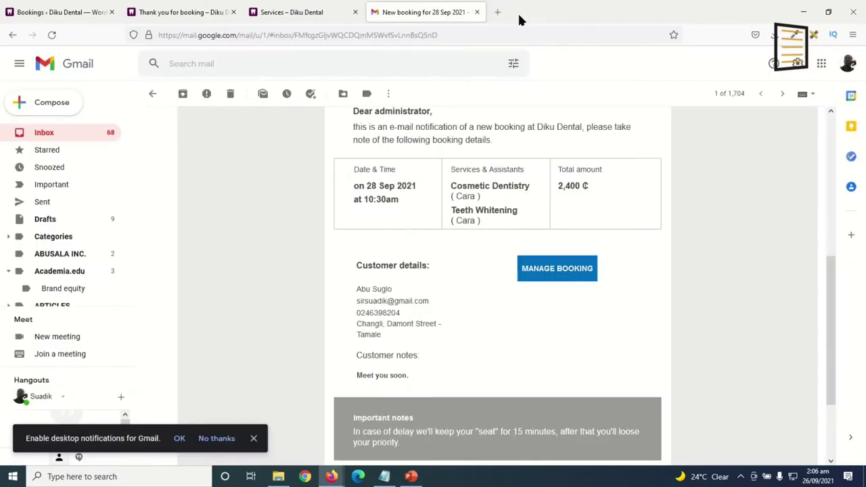
click(599, 11)
click(476, 12)
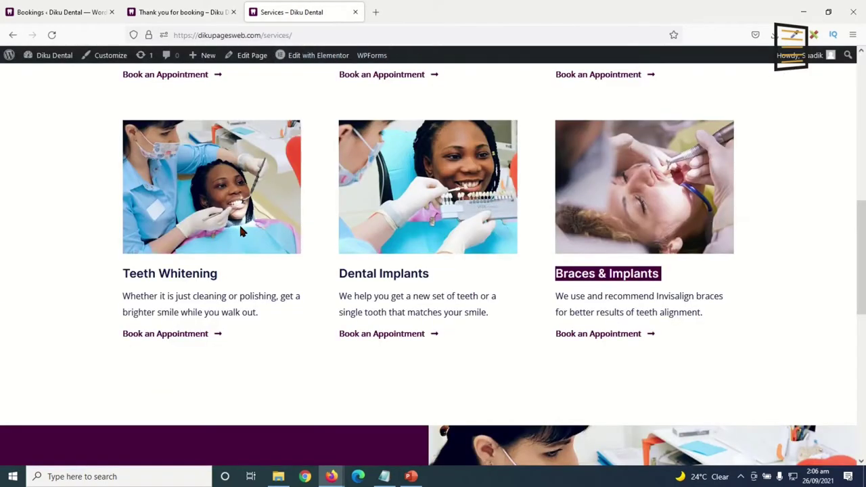
scroll(174, 222, up, 7)
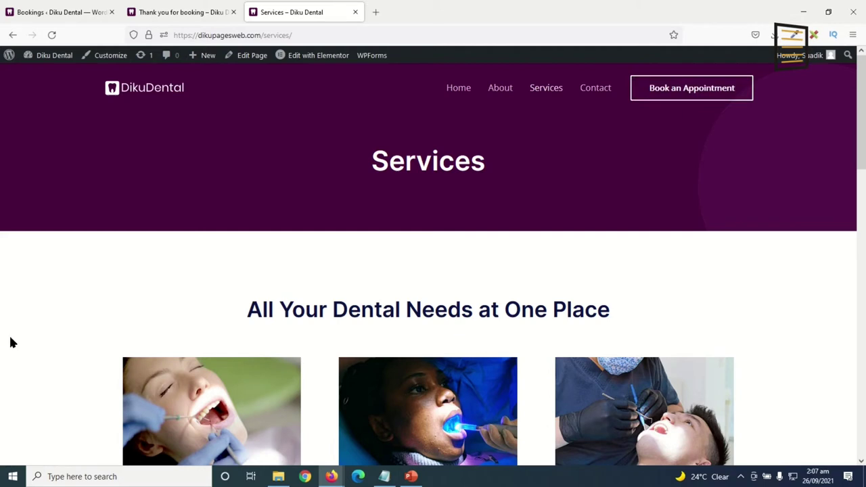
click(52, 14)
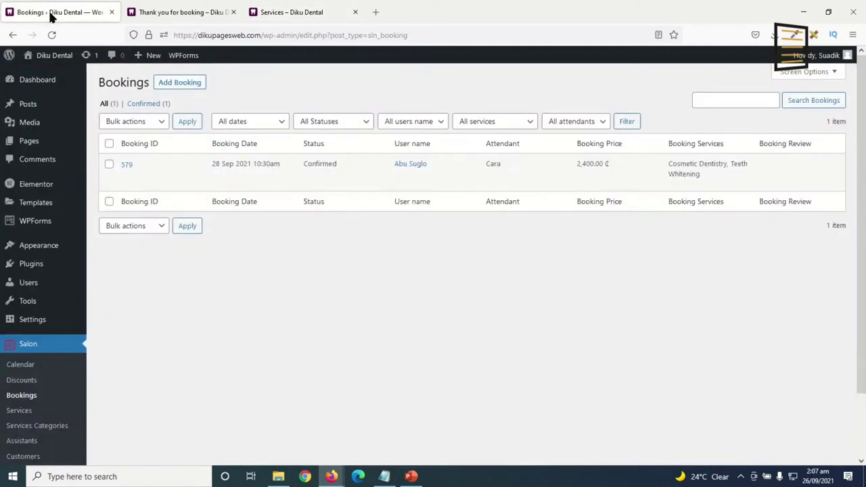
click(29, 140)
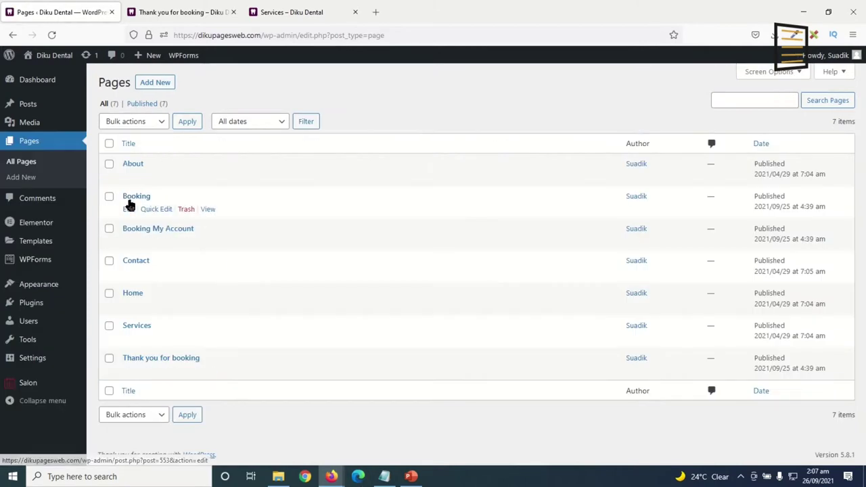
Open the live Booking page in a new tab and copy its URL.
right_click(207, 209)
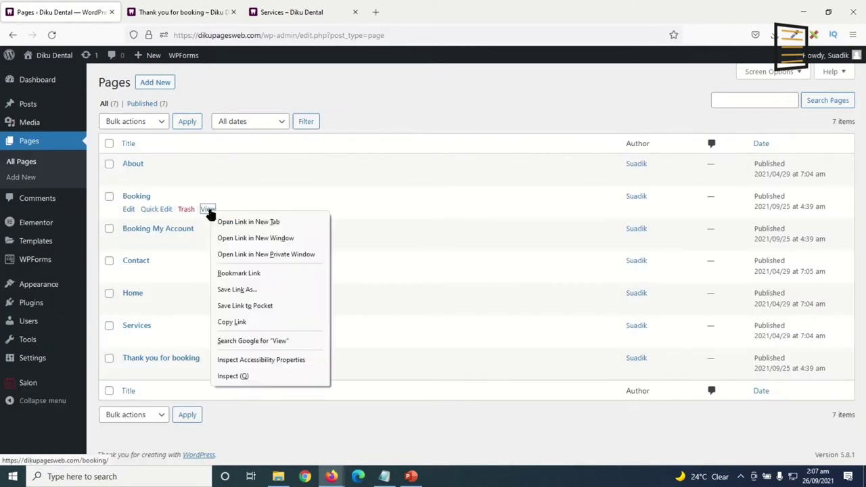
click(245, 221)
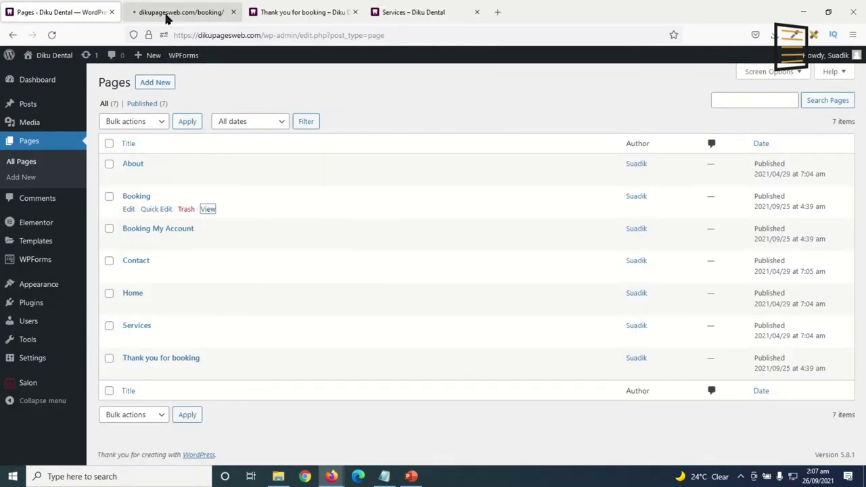
click(177, 12)
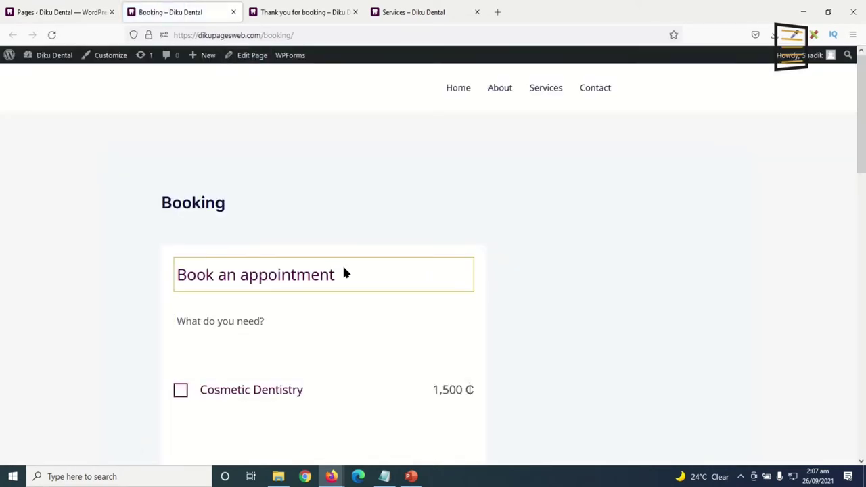
right_click(325, 31)
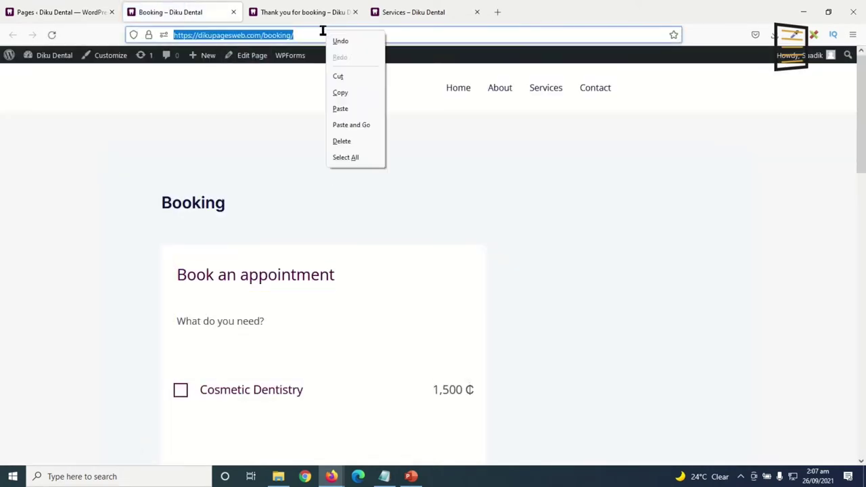
click(350, 93)
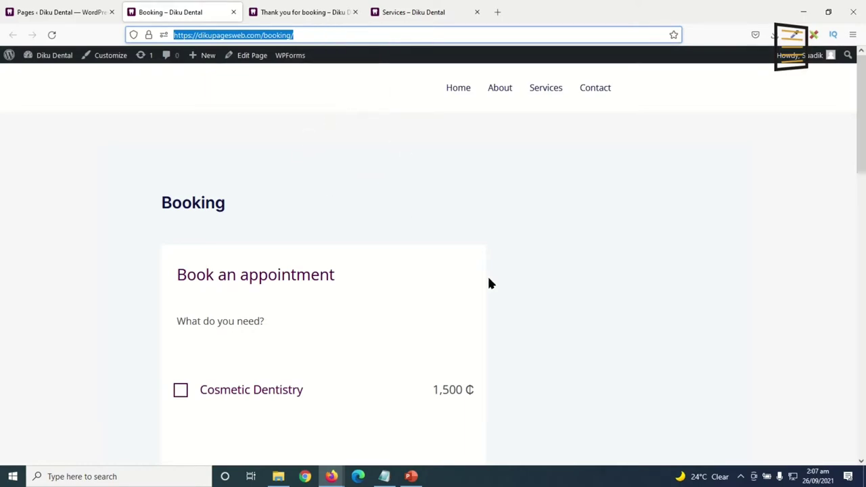
Close the Thank you and Services tabs and open the Home page in Elementor.
click(461, 93)
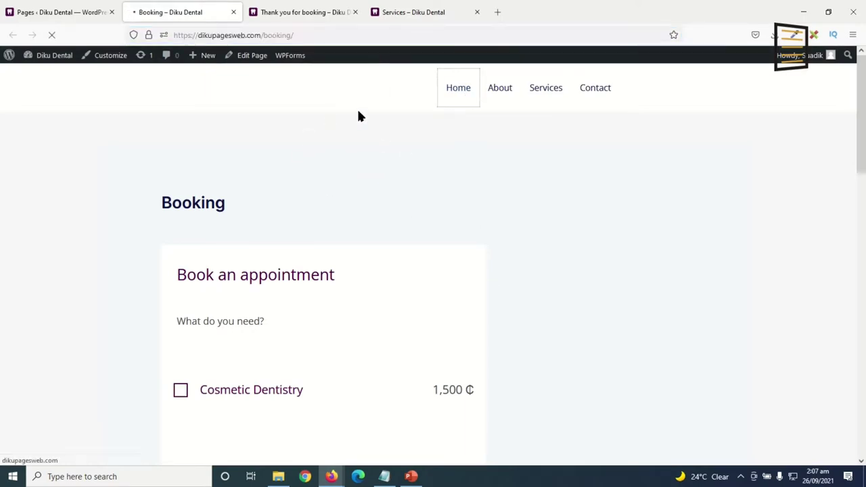
click(353, 13)
click(355, 13)
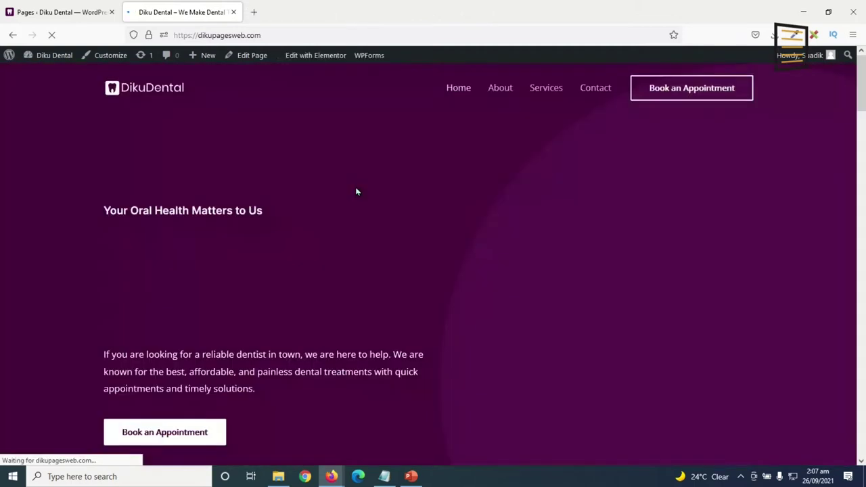
scroll(483, 192, down, 3)
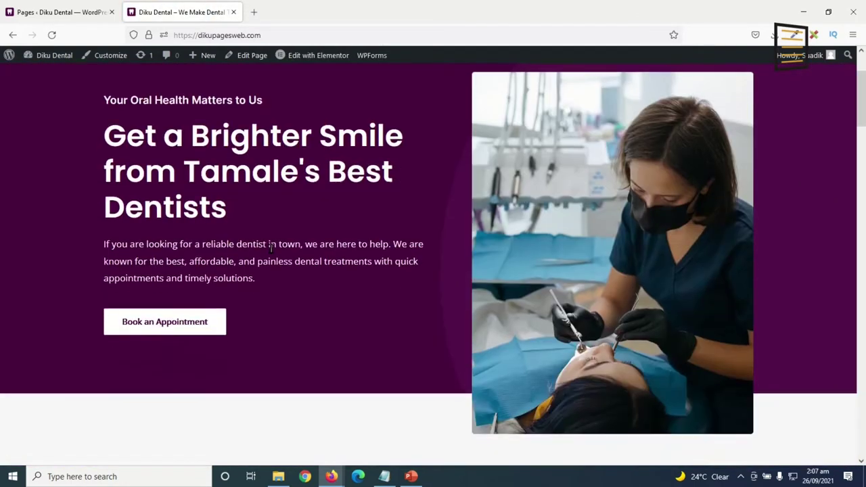
scroll(234, 347, down, 2)
scroll(404, 400, up, 4)
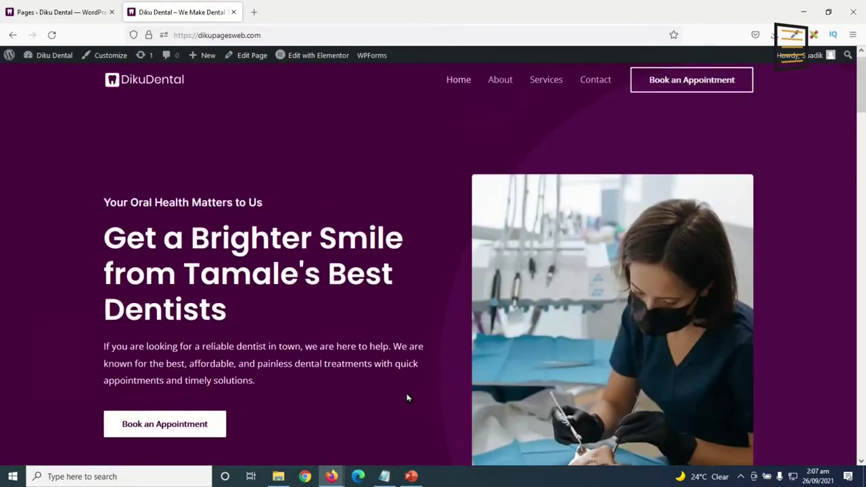
click(313, 59)
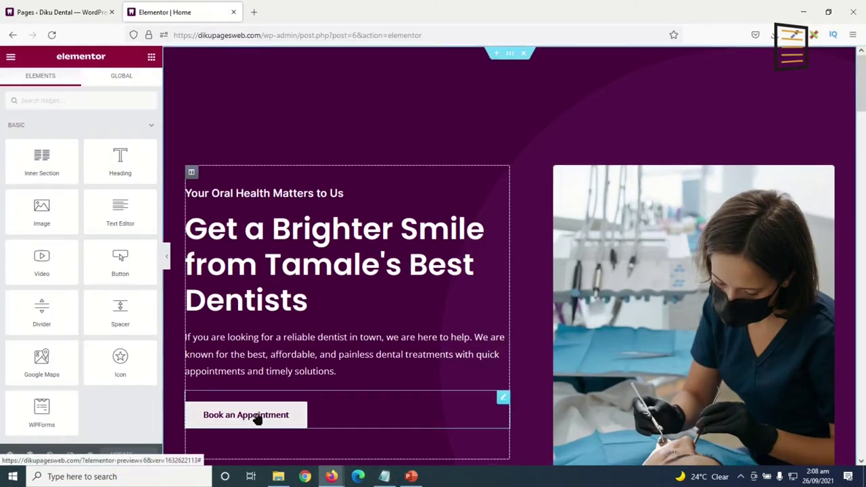
Replace the hero Book an Appointment button's # link with the pasted Booking URL.
click(257, 417)
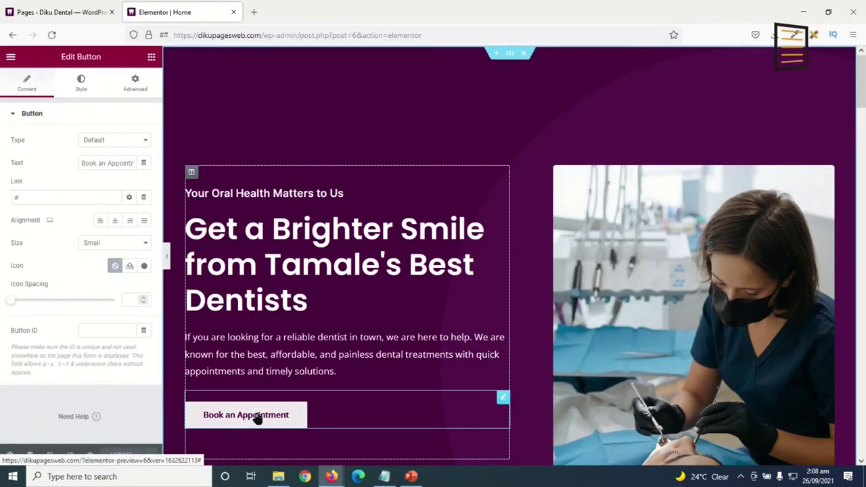
double_click(48, 197)
key(ctrl+v)
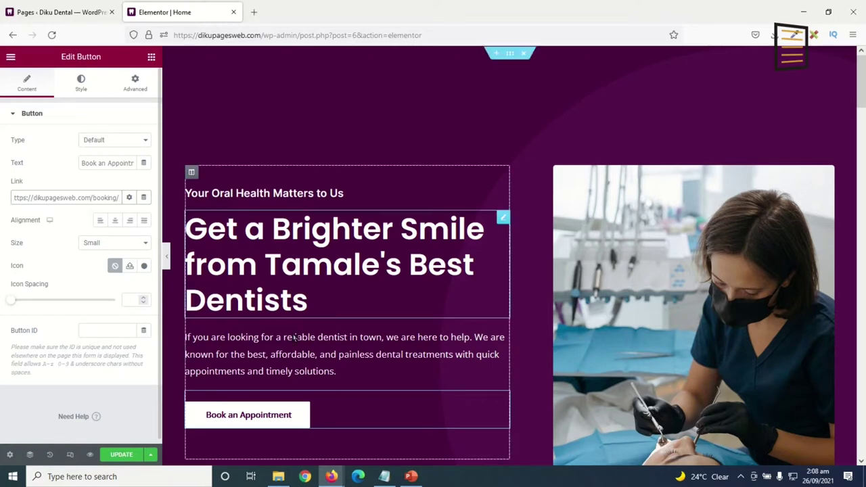
scroll(445, 353, down, 6)
scroll(447, 362, down, 3)
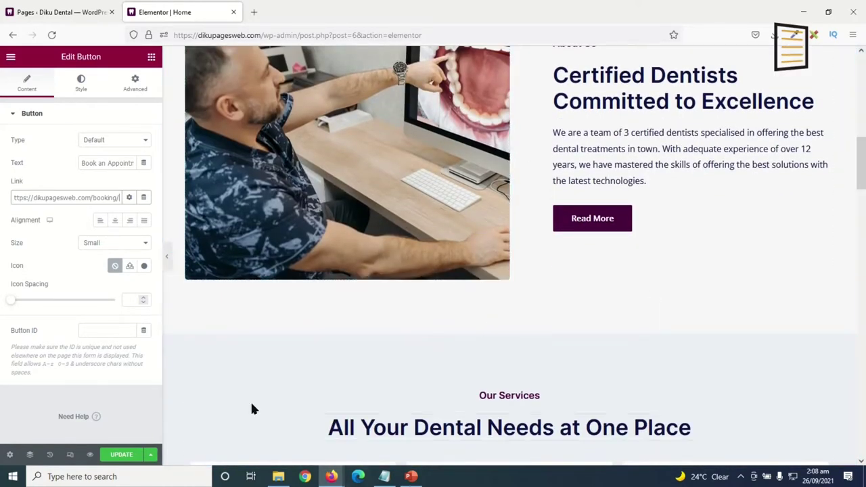
click(593, 225)
drag(61, 196, 2, 197)
scroll(604, 261, up, 2)
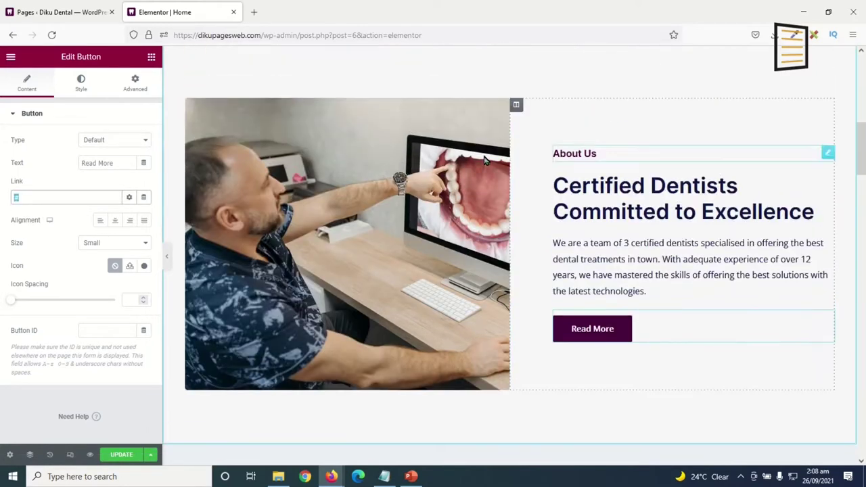
scroll(568, 305, down, 3)
key(ctrl+v)
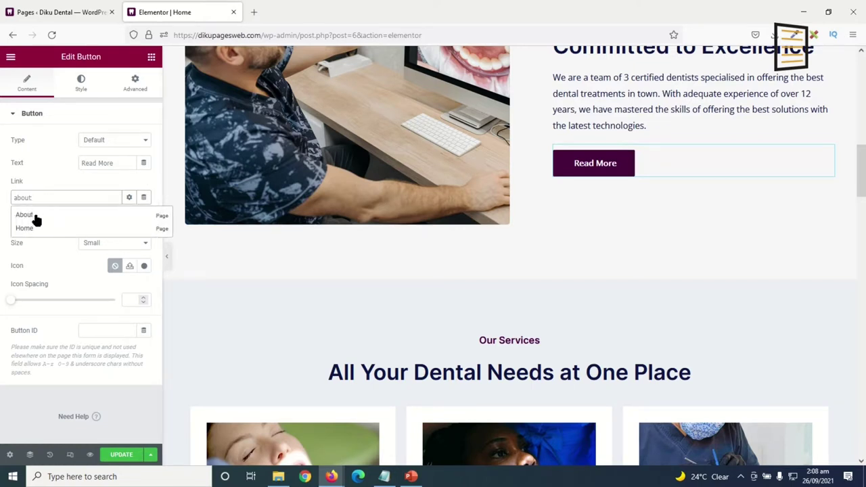
click(36, 217)
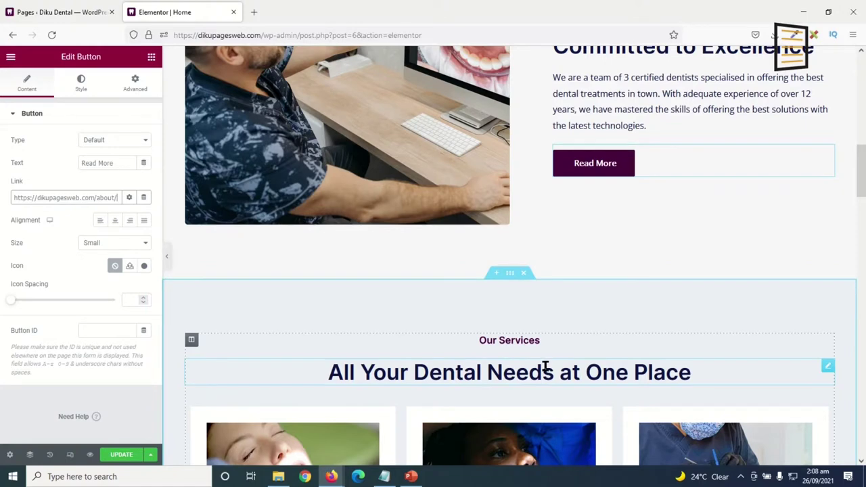
scroll(545, 368, down, 6)
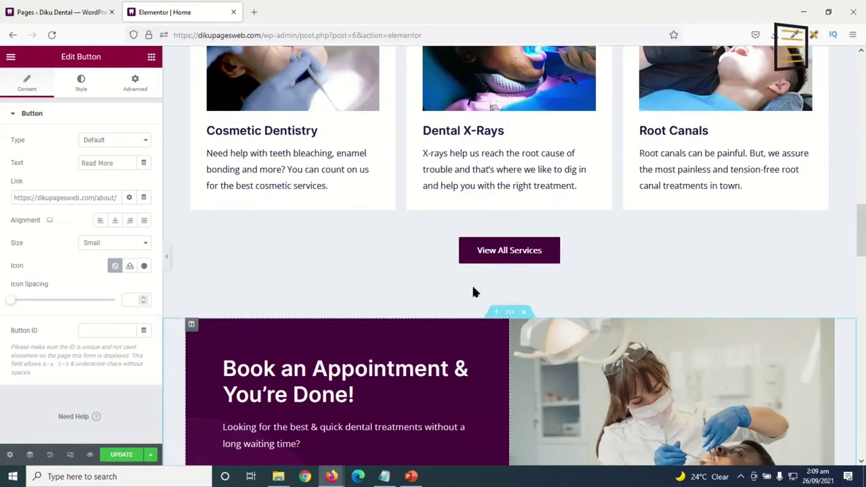
Link the View All Services button to the Services page via the 'service' search.
click(513, 255)
double_click(27, 196)
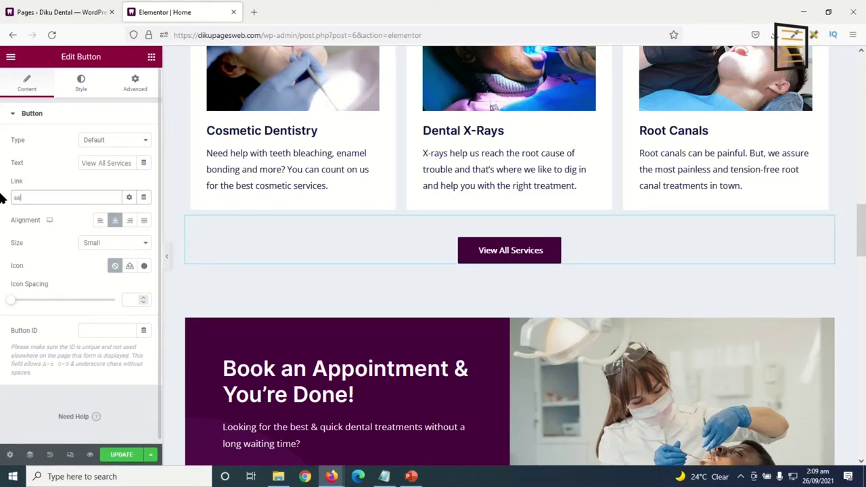
text(service)
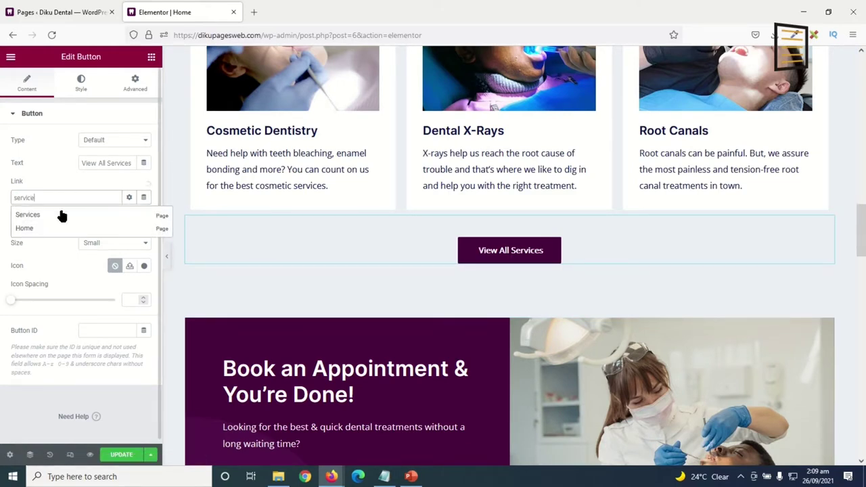
click(30, 215)
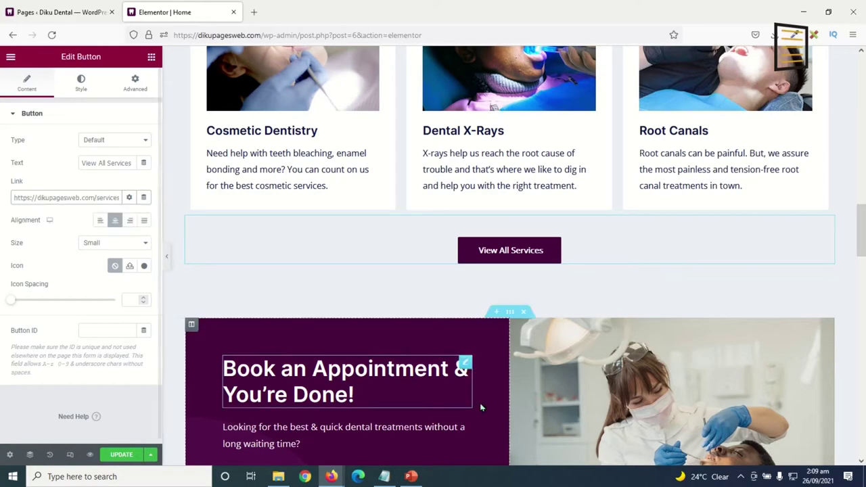
scroll(454, 321, down, 3)
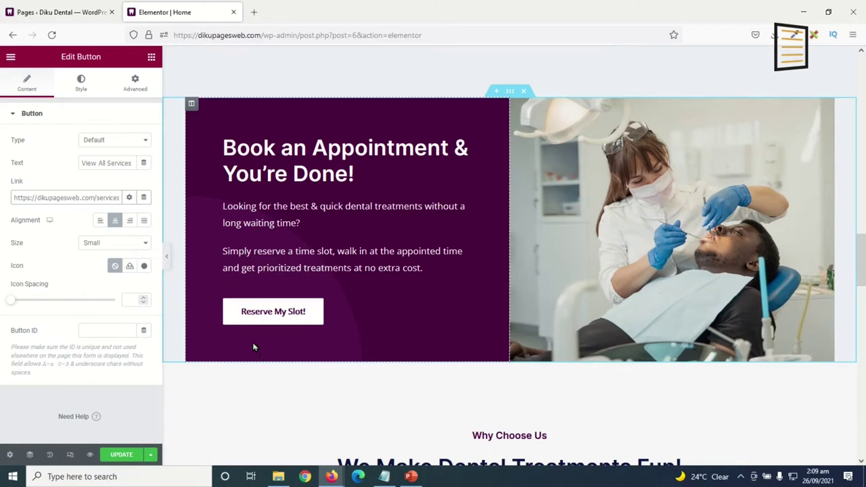
Replace the Reserve My Slot! button's # link with the Booking page URL.
click(280, 321)
drag(28, 201, 1, 211)
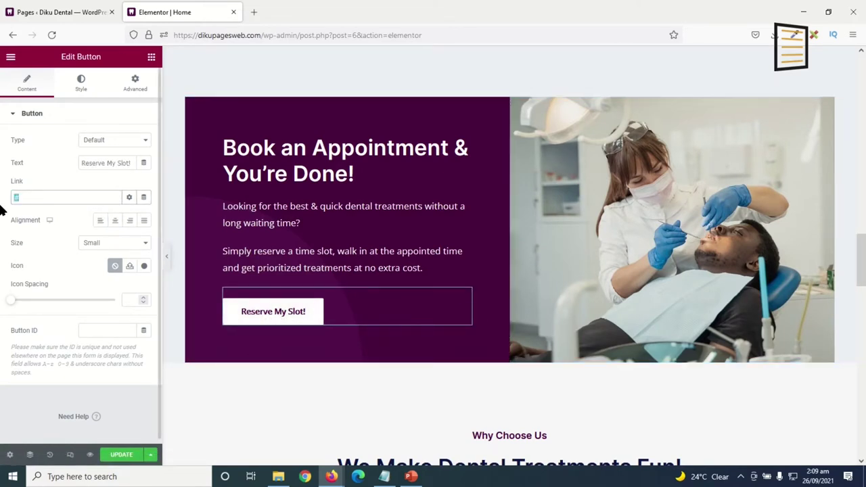
key(BackSpace)
key(ctrl+v)
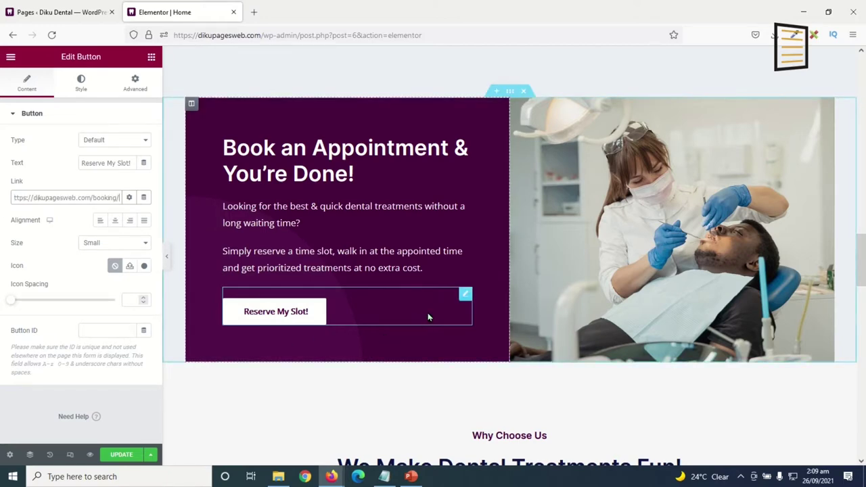
scroll(427, 312, down, 5)
scroll(428, 316, down, 2)
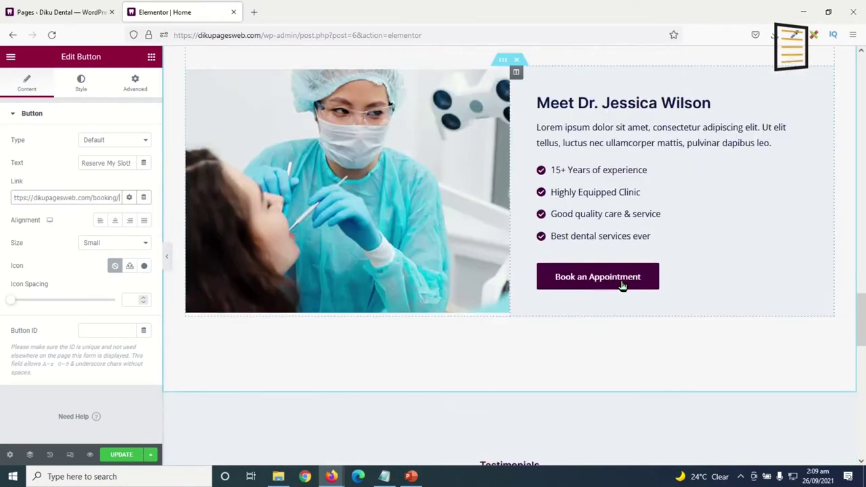
Link the doctor section's Book an Appointment button to the Booking URL and save the Home page.
click(579, 278)
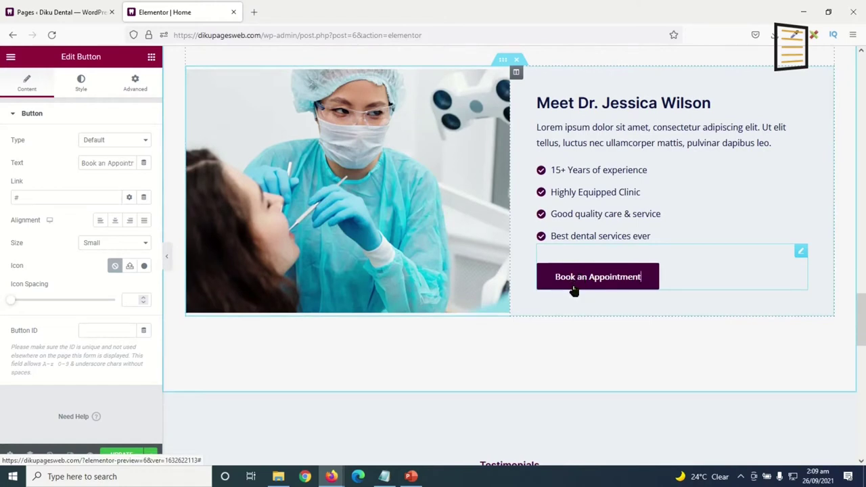
drag(35, 197, 2, 196)
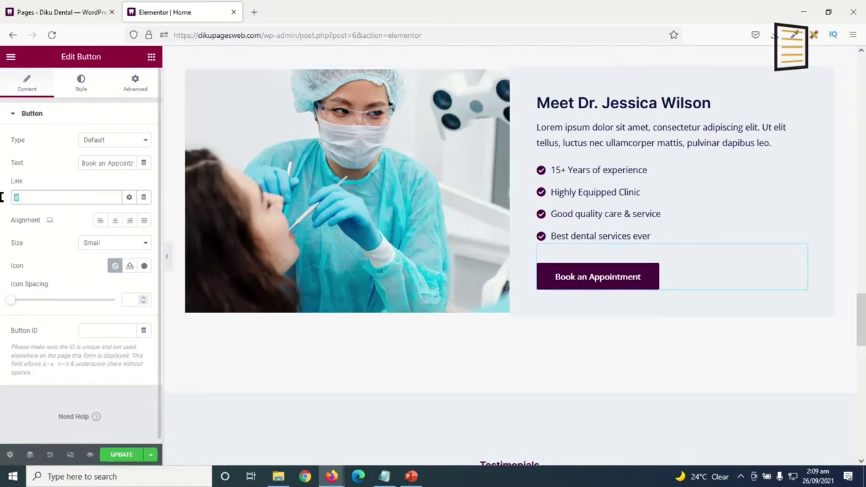
text(https://dikupagesweb.com/booking/)
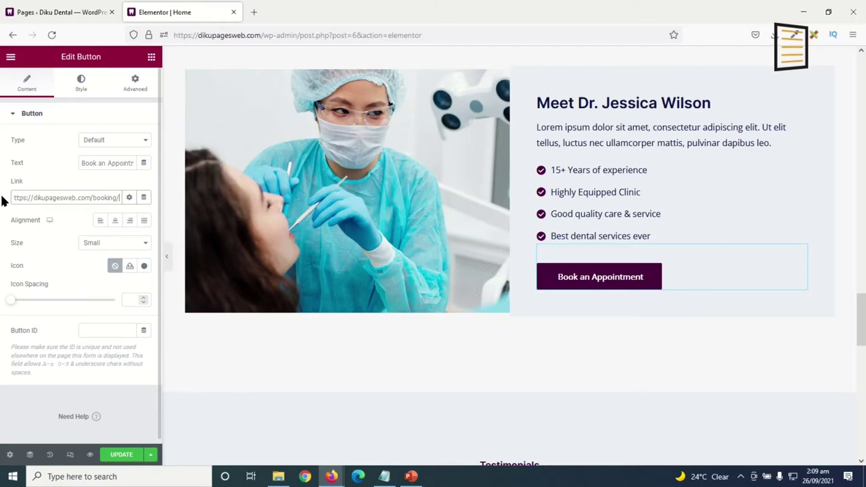
scroll(423, 388, down, 6)
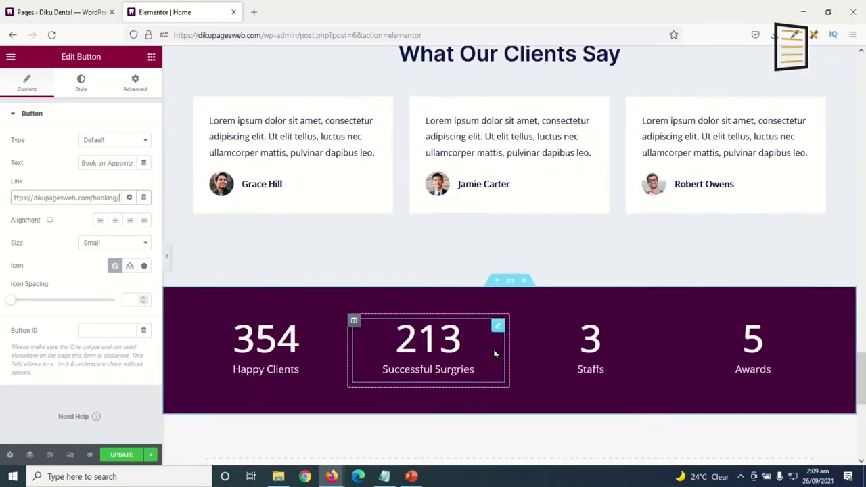
scroll(492, 346, down, 4)
scroll(492, 348, up, 10)
scroll(493, 347, up, 6)
scroll(202, 344, down, 5)
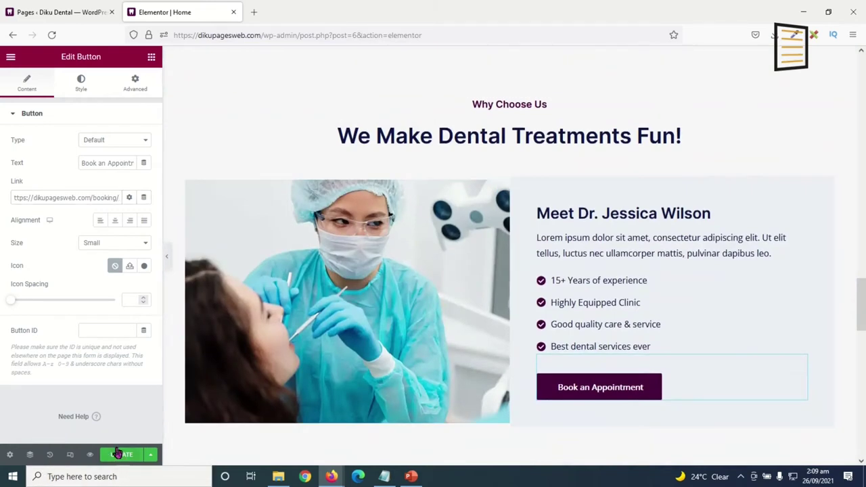
click(122, 456)
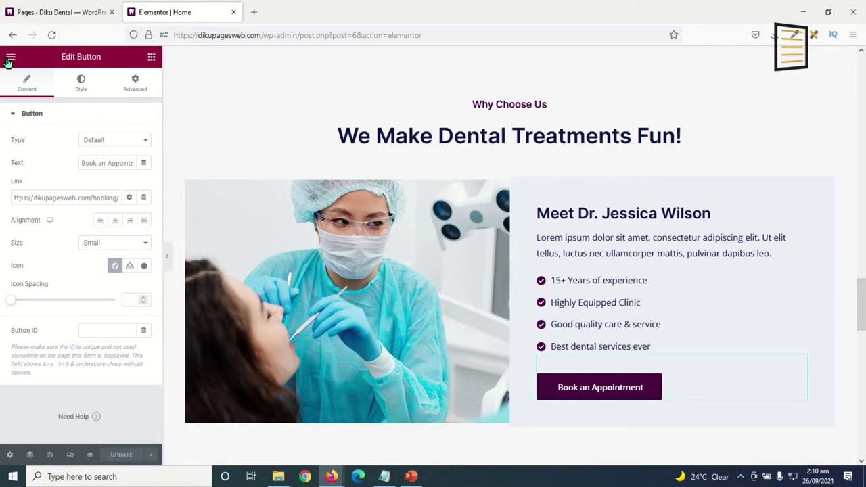
click(10, 58)
On the live Home page, test that the hero Book an Appointment button leads to Booking.
click(64, 224)
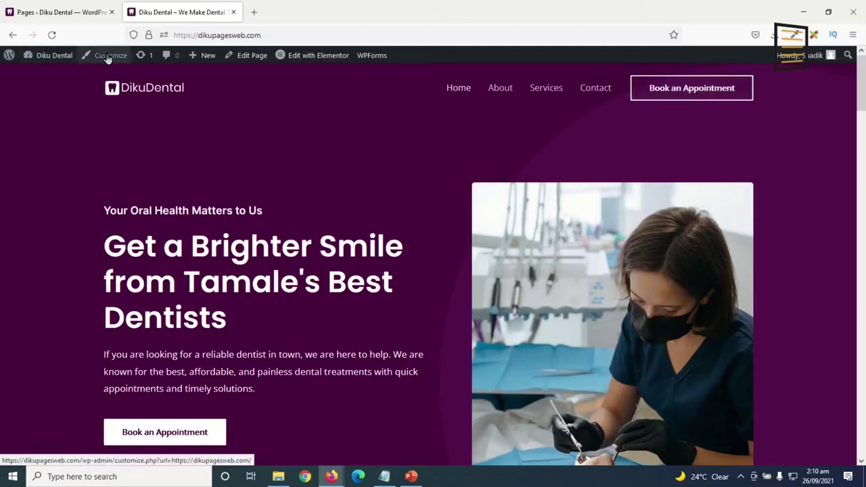
scroll(187, 348, down, 2)
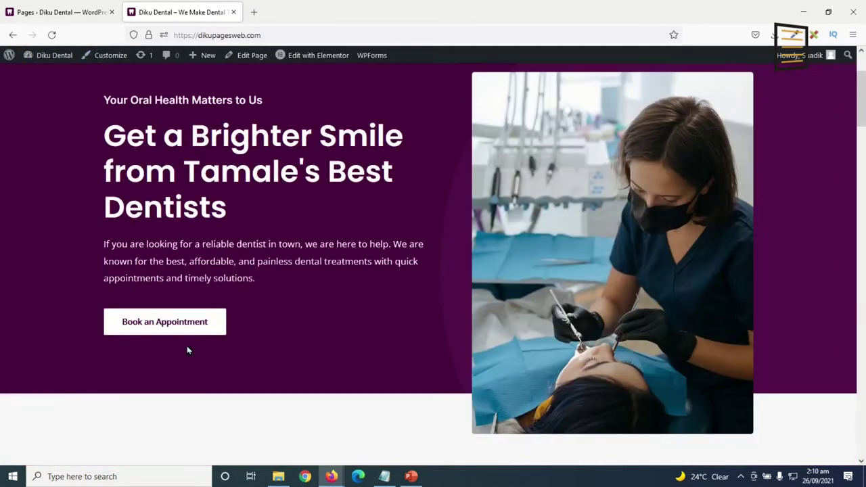
click(155, 328)
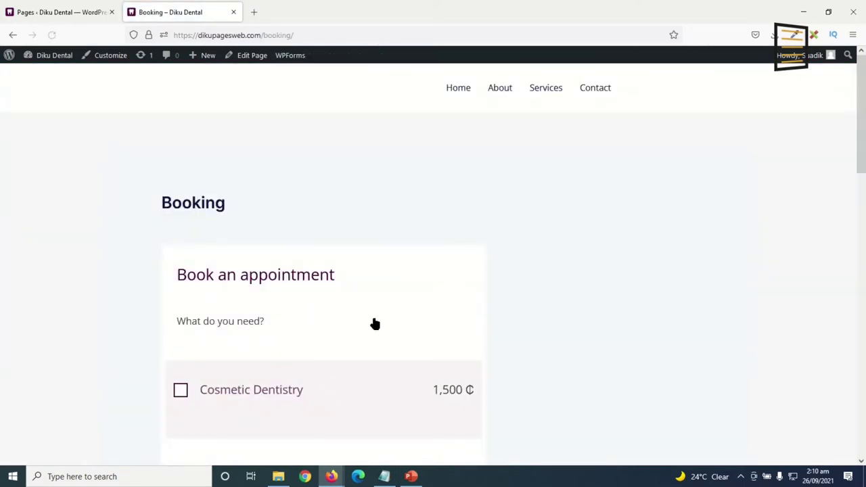
click(13, 35)
scroll(193, 199, down, 8)
scroll(406, 285, down, 1)
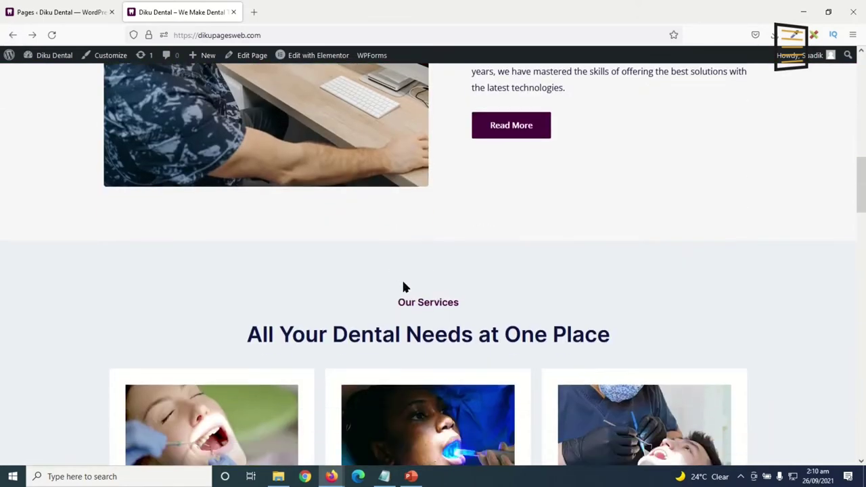
Test the Read More and Reserve My Slot! links, returning to the home page each time.
click(520, 135)
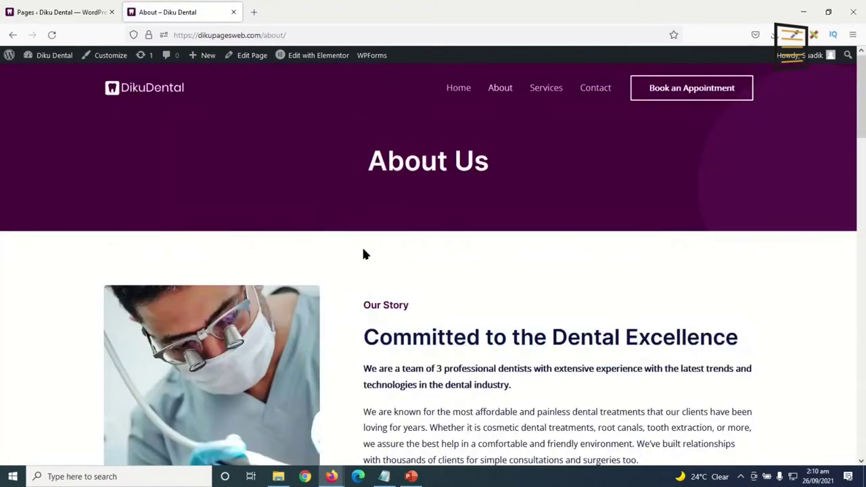
click(11, 37)
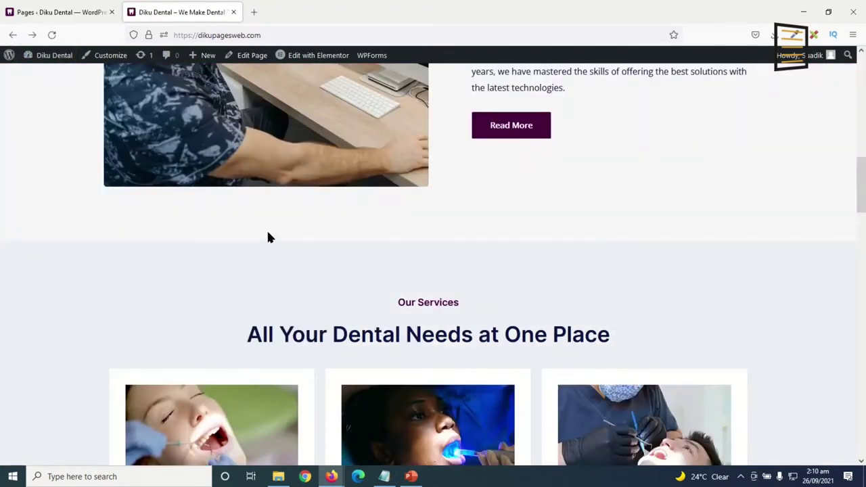
scroll(266, 228, down, 5)
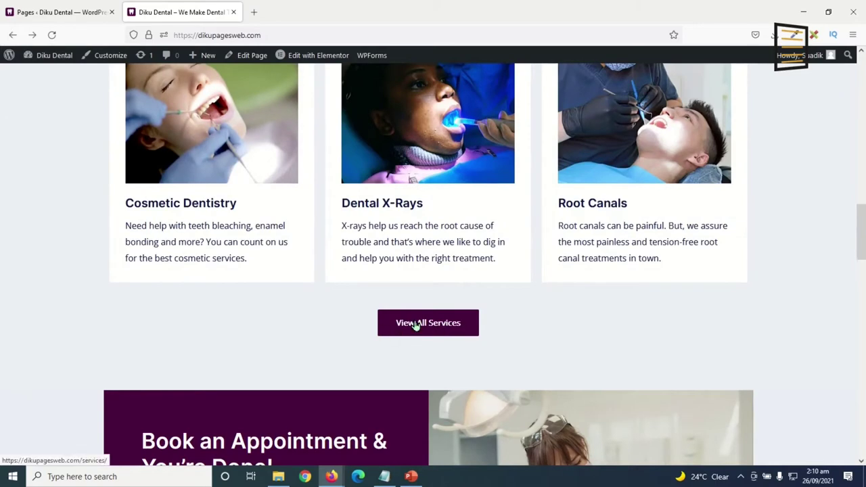
scroll(430, 322, down, 5)
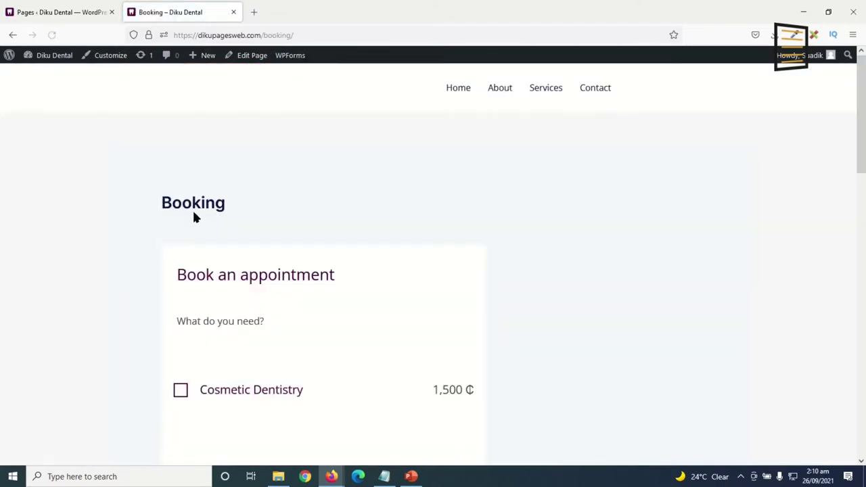
click(13, 34)
scroll(568, 385, down, 10)
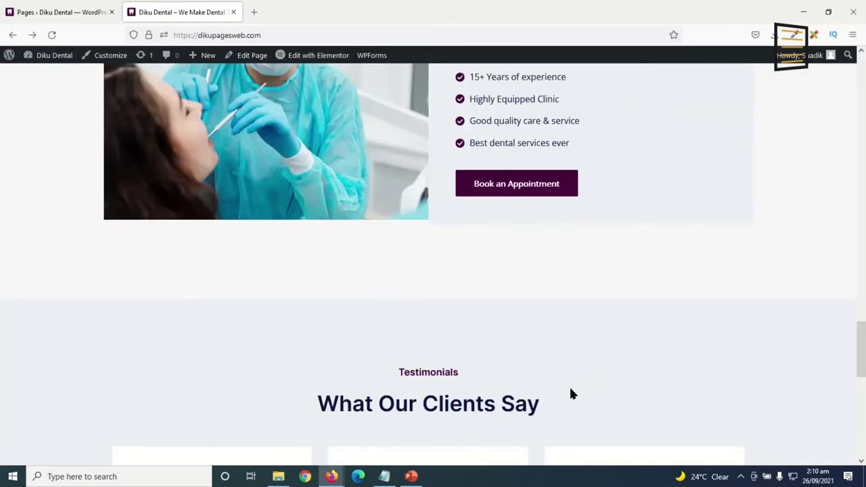
scroll(623, 379, up, 15)
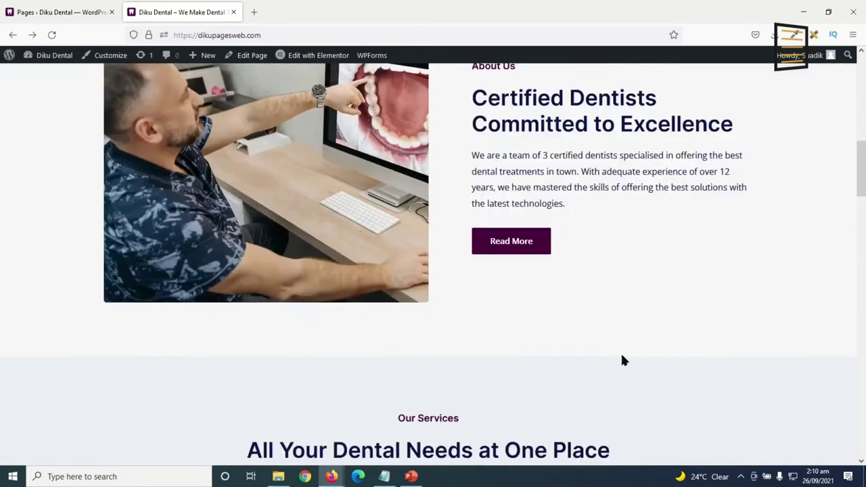
scroll(622, 360, up, 3)
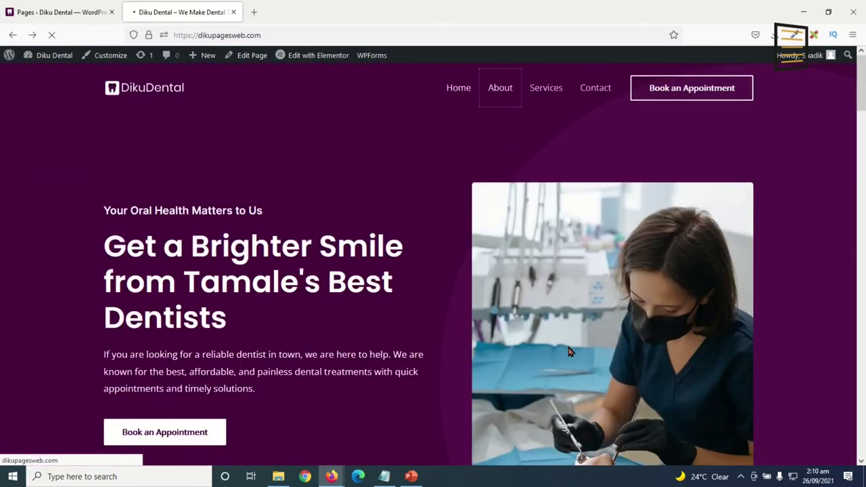
scroll(514, 245, down, 3)
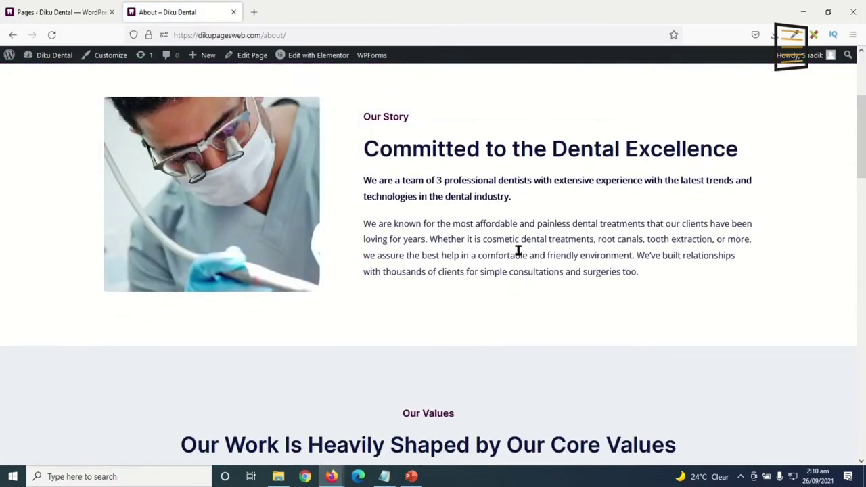
scroll(518, 250, down, 8)
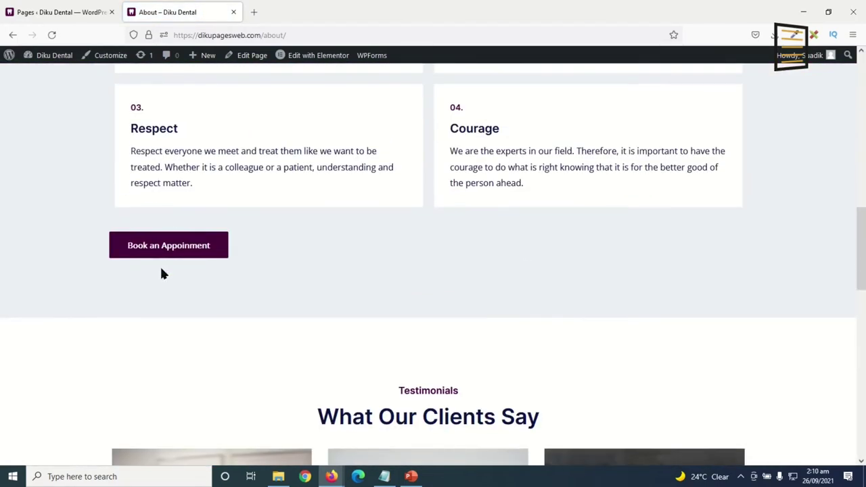
In Elementor, replace the About page's Book an Appointment # link with the Booking URL.
click(309, 58)
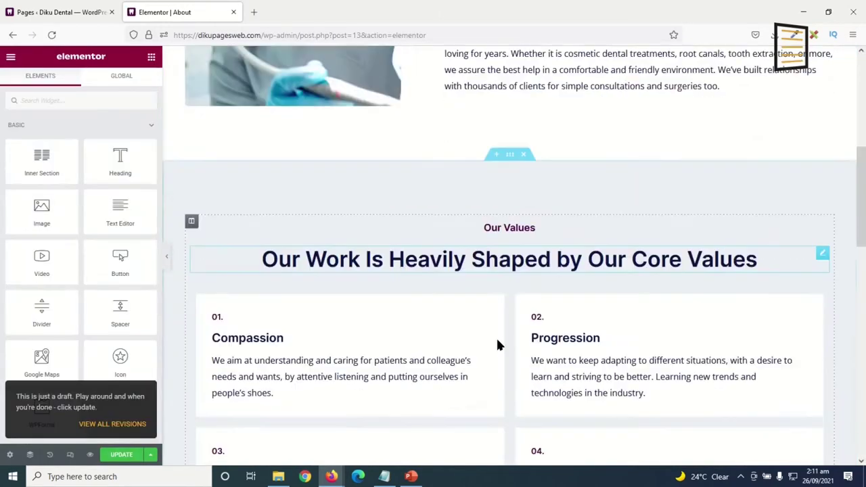
scroll(496, 342, down, 6)
scroll(405, 298, up, 1)
click(255, 177)
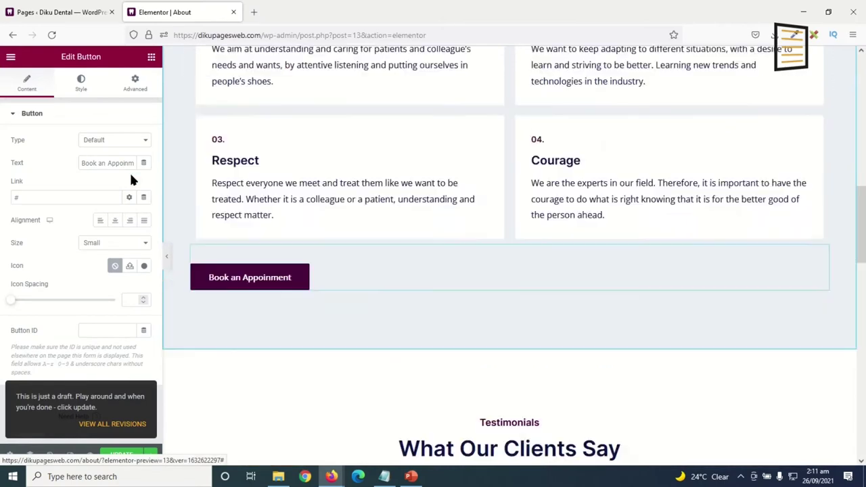
click(38, 196)
drag(37, 196, 0, 197)
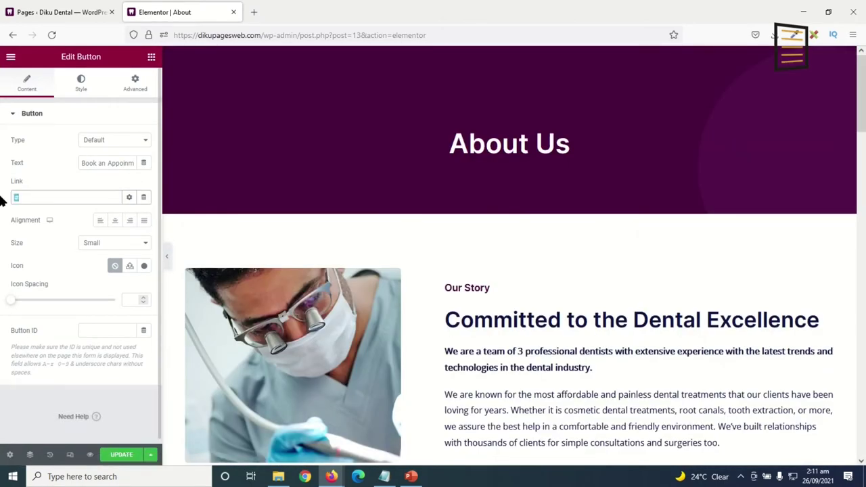
key(ctrl+v)
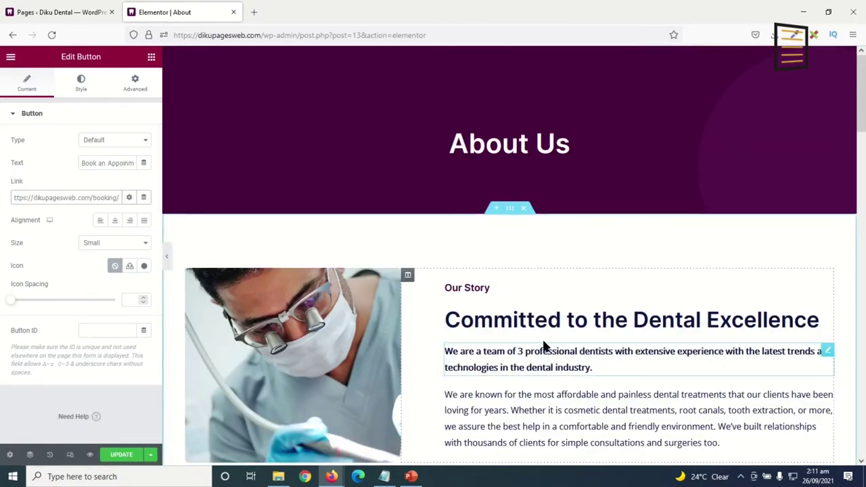
Save the About page and view it live.
scroll(545, 347, down, 4)
scroll(551, 319, down, 10)
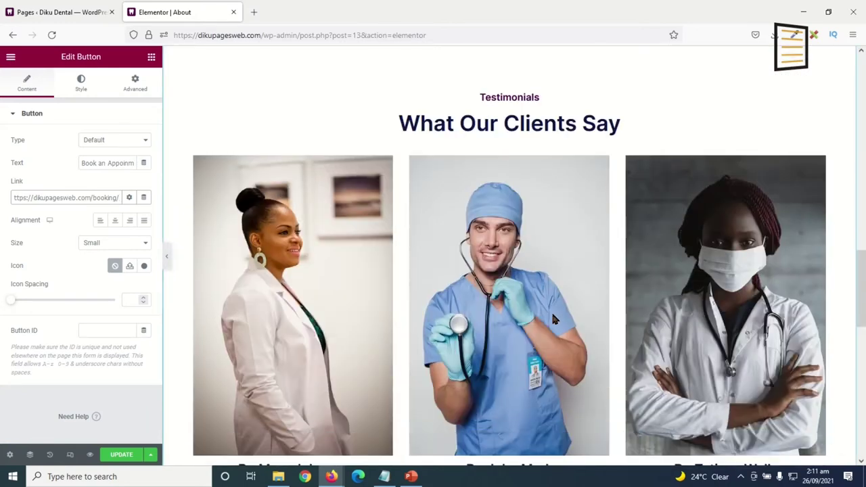
scroll(551, 310, down, 5)
scroll(550, 309, up, 12)
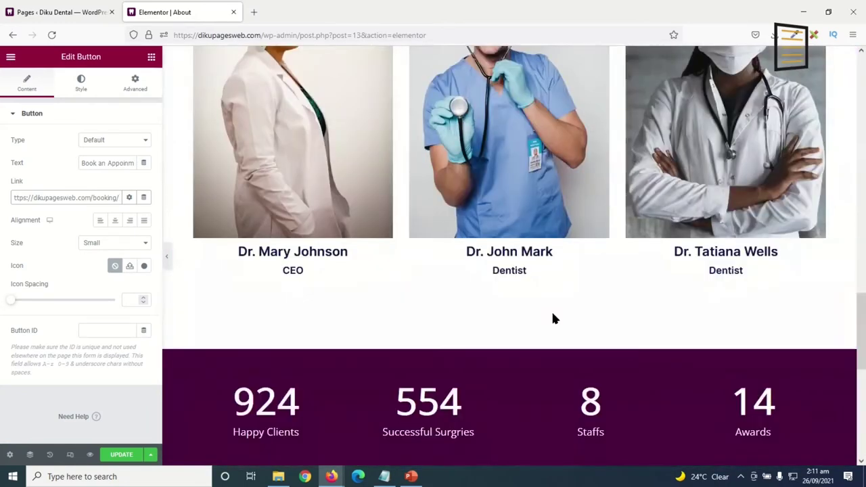
scroll(552, 310, up, 5)
click(120, 454)
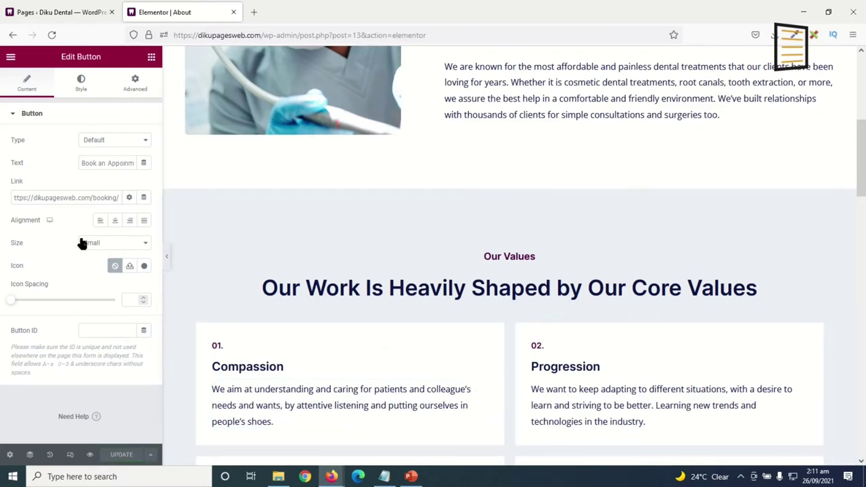
click(10, 56)
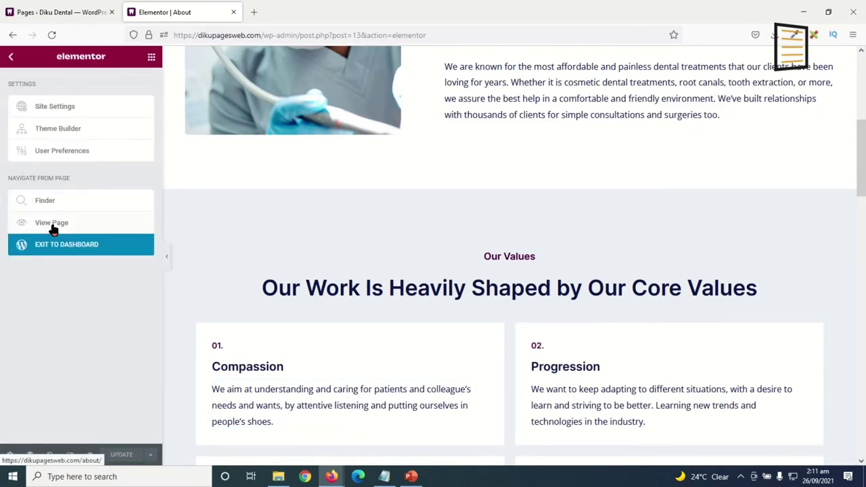
click(51, 244)
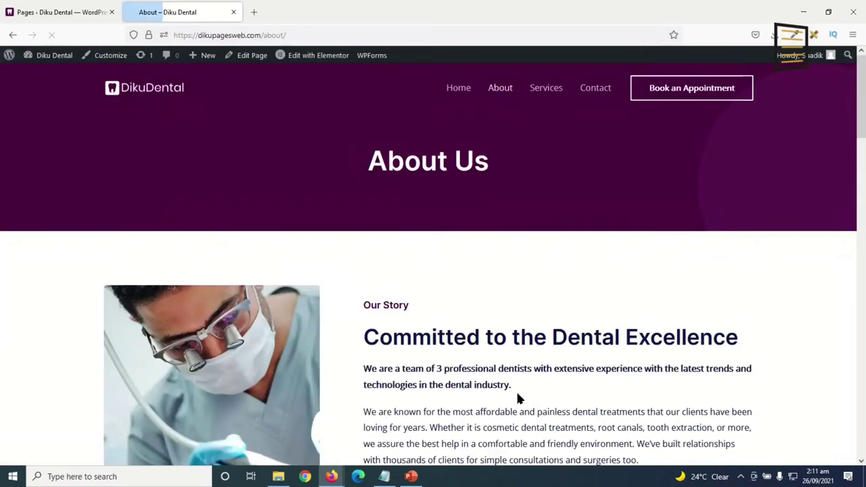
Review the six service cards' Book an Appointment links, then open Services in Elementor.
click(545, 87)
scroll(432, 294, up, 2)
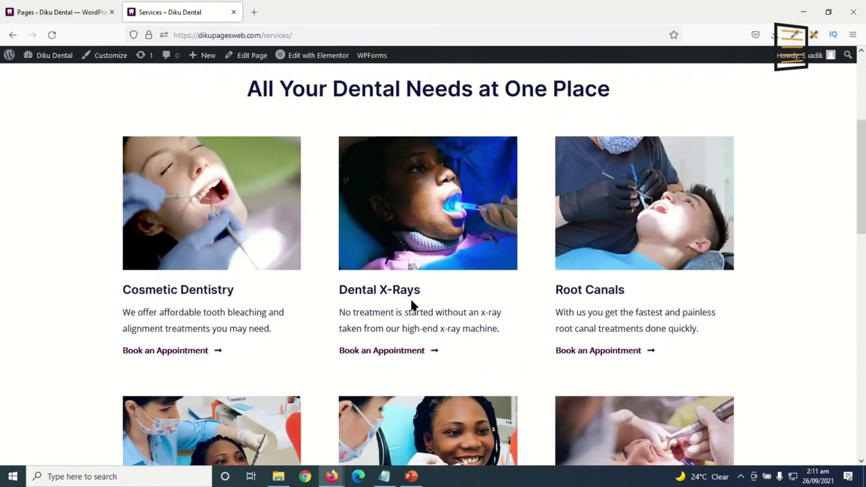
scroll(339, 281, down, 2)
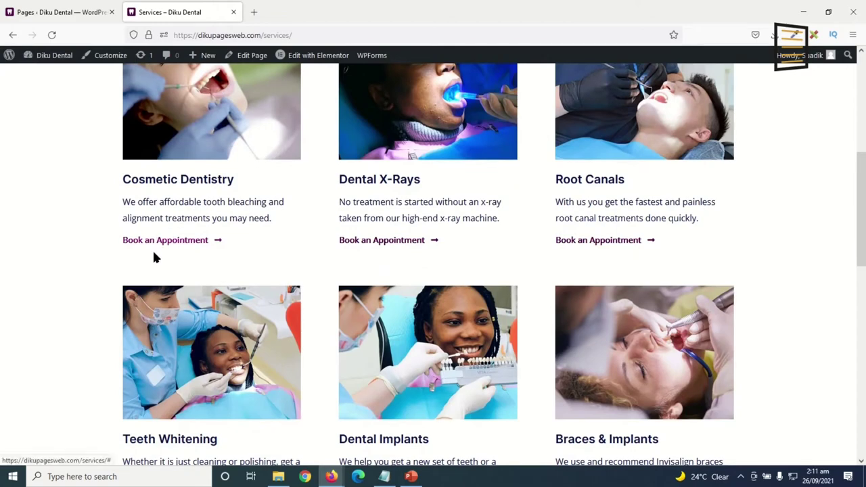
scroll(240, 245, down, 3)
scroll(243, 250, up, 5)
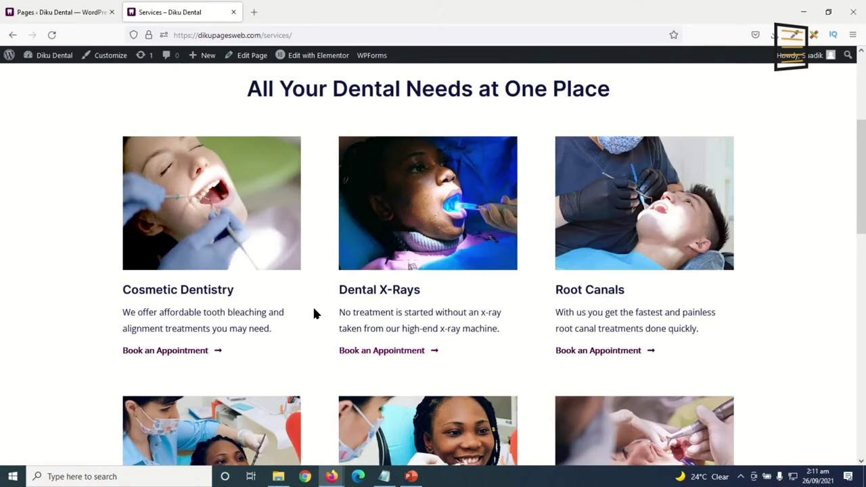
scroll(315, 313, down, 2)
scroll(315, 314, down, 2)
scroll(313, 308, up, 2)
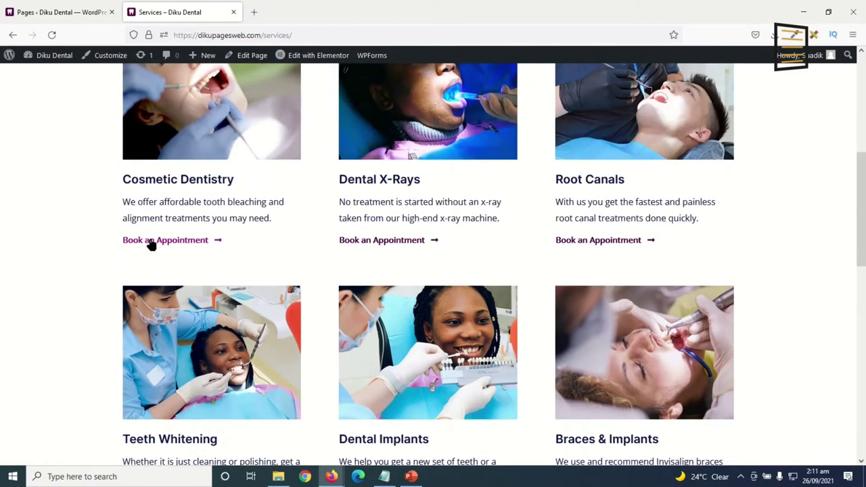
scroll(471, 373, down, 3)
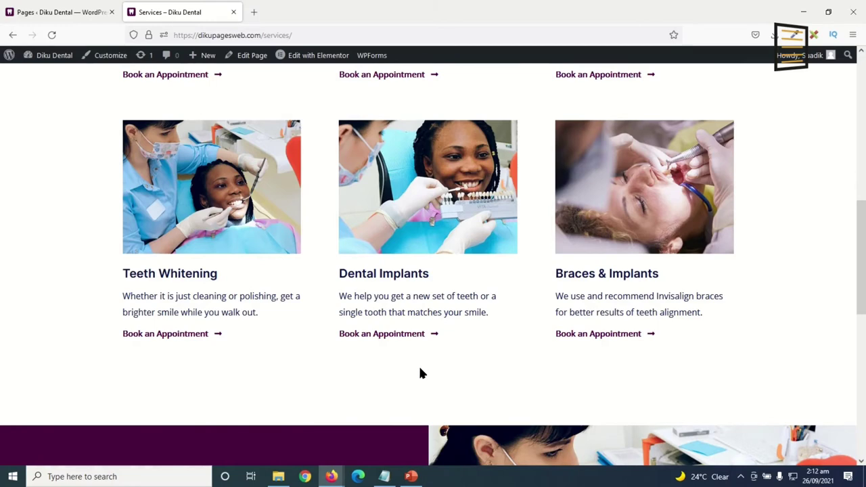
scroll(387, 411, up, 2)
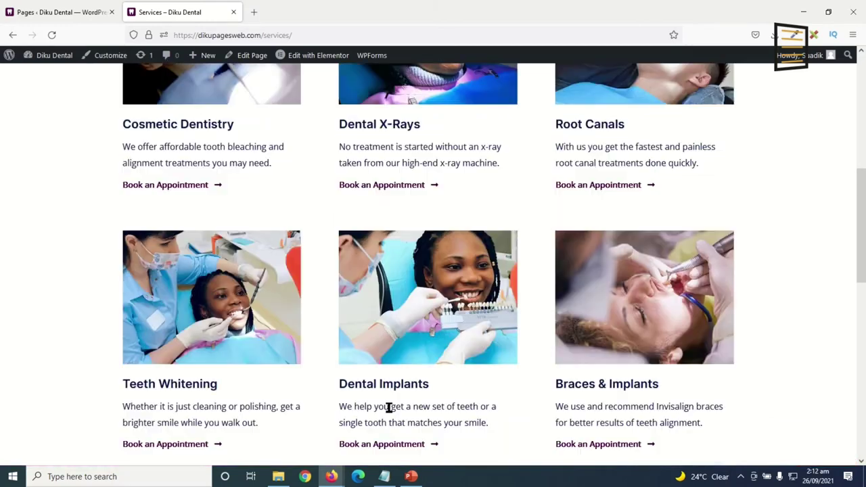
scroll(641, 367, down, 1)
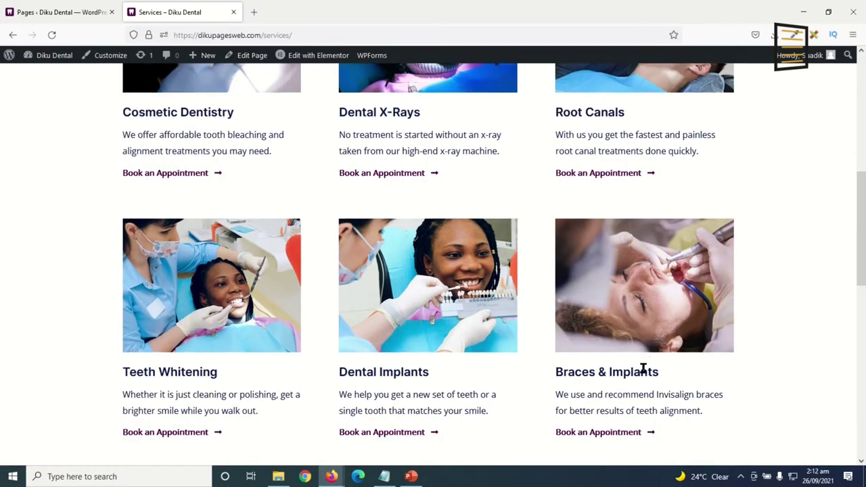
scroll(358, 411, up, 7)
mouse_move(324, 58)
click(317, 88)
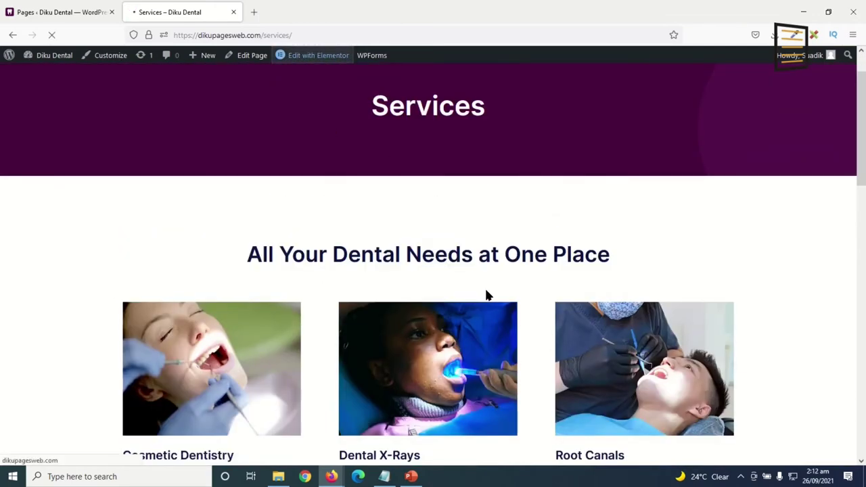
Paste the booking URL as the link for the Cosmetic Dentistry, Dental X-Rays and Root Canals appointment buttons.
scroll(383, 271, down, 5)
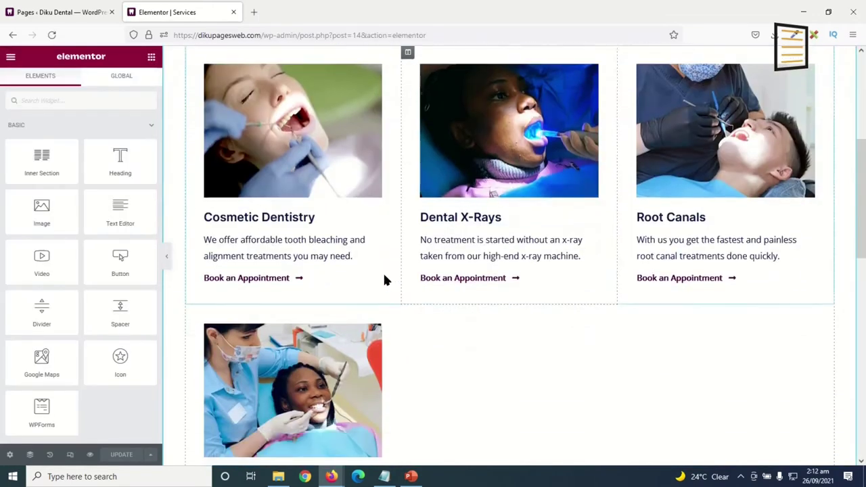
click(252, 280)
scroll(252, 280, up, 5)
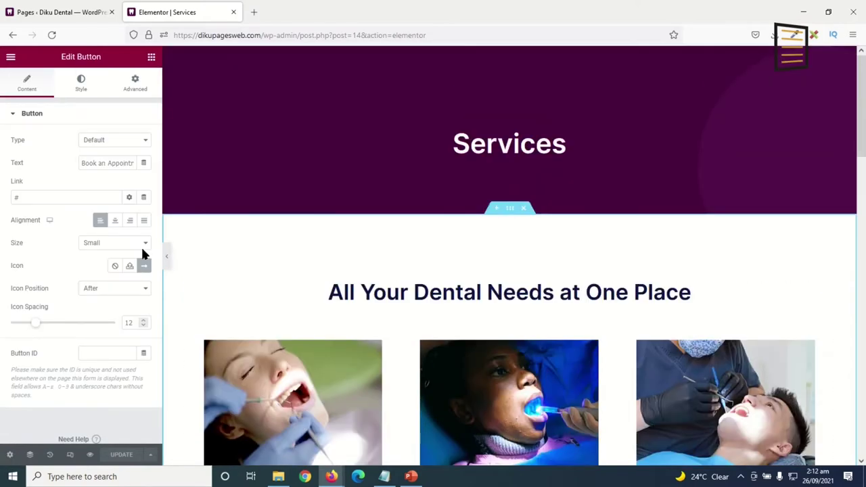
click(39, 197)
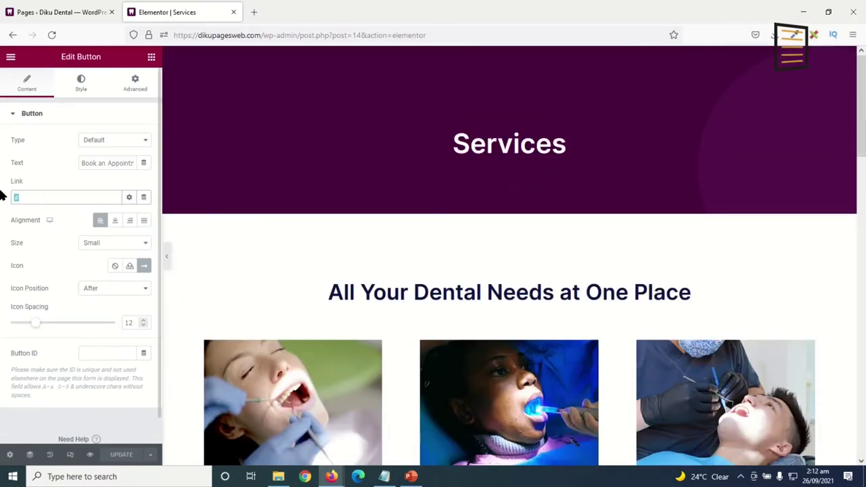
text(https://dikupagesweb.com/booking/)
scroll(264, 251, down, 4)
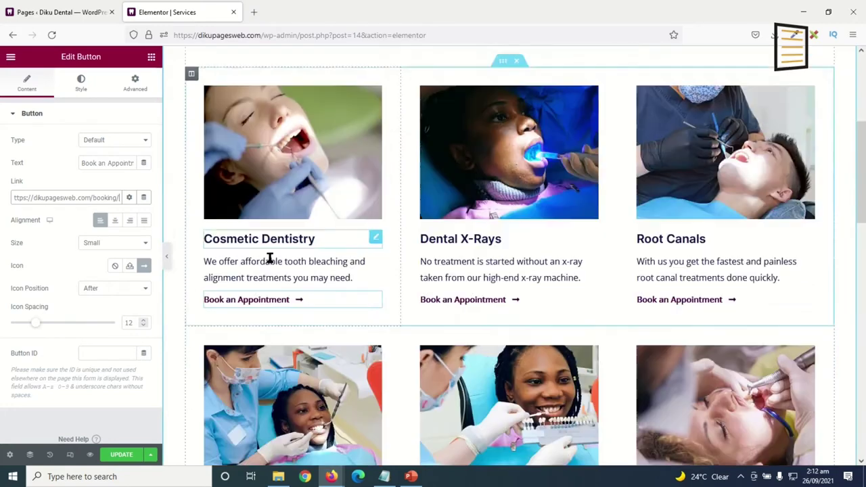
click(447, 283)
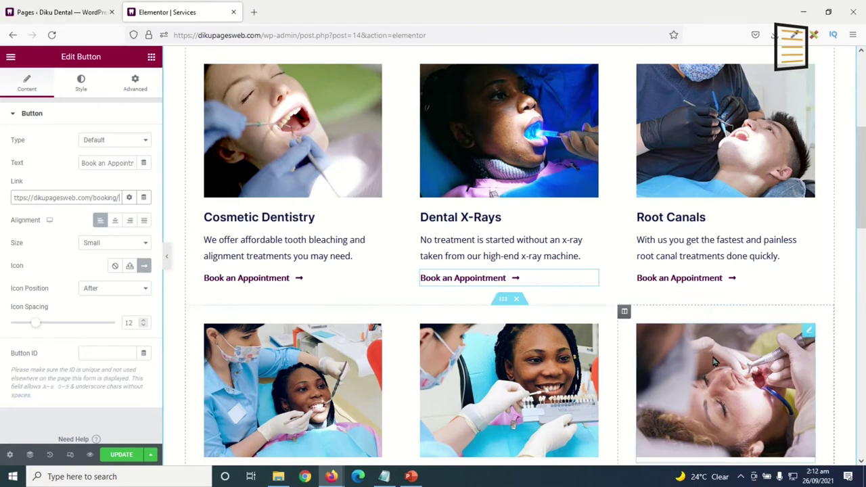
scroll(706, 365, down, 2)
click(661, 116)
click(41, 197)
text(https://dikupagesweb.com/booking/)
Link the Teeth Whitening, Dental Implants and Braces & Implants buttons to the booking URL, then update the page.
click(261, 372)
click(473, 371)
click(34, 197)
text(https://dikupagesweb.com/booking/)
click(686, 370)
click(64, 197)
text(https://dikupagesweb.com/booking/)
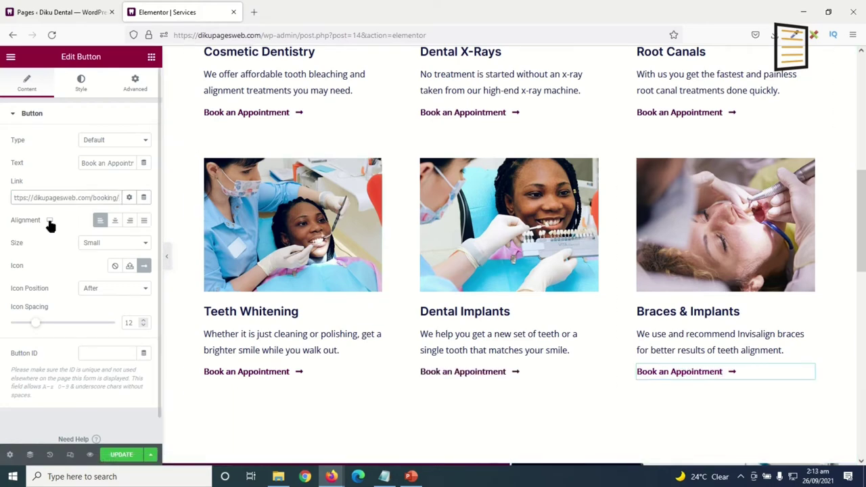
click(116, 459)
Link the Not Sure What You Need? button to the booking URL and view the live Services page.
scroll(412, 396, down, 10)
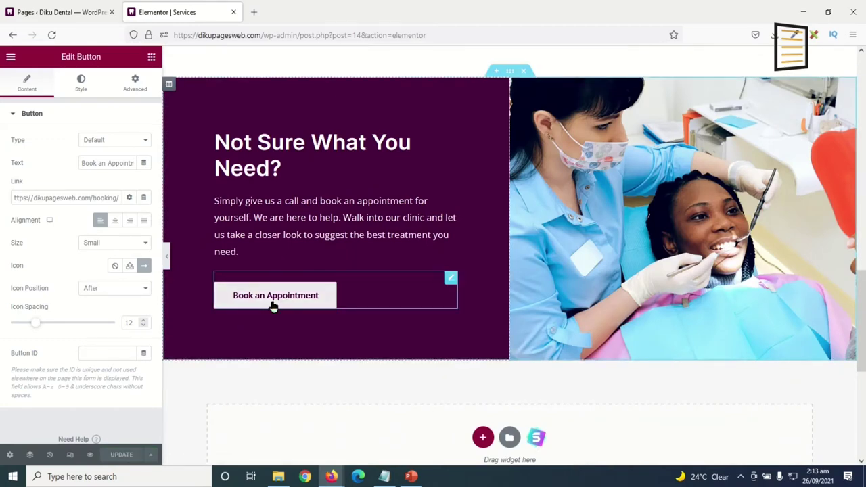
scroll(317, 326, up, 5)
scroll(298, 311, down, 5)
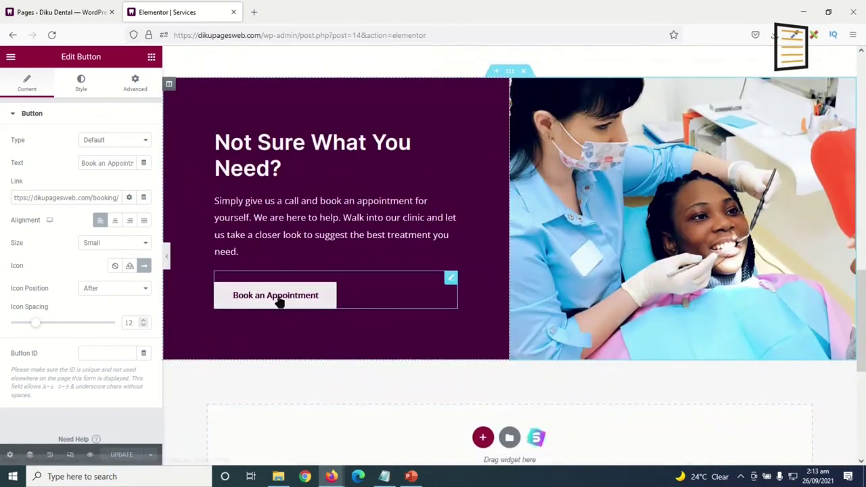
click(279, 298)
click(14, 197)
text(https://dikupagesweb.com/booking/)
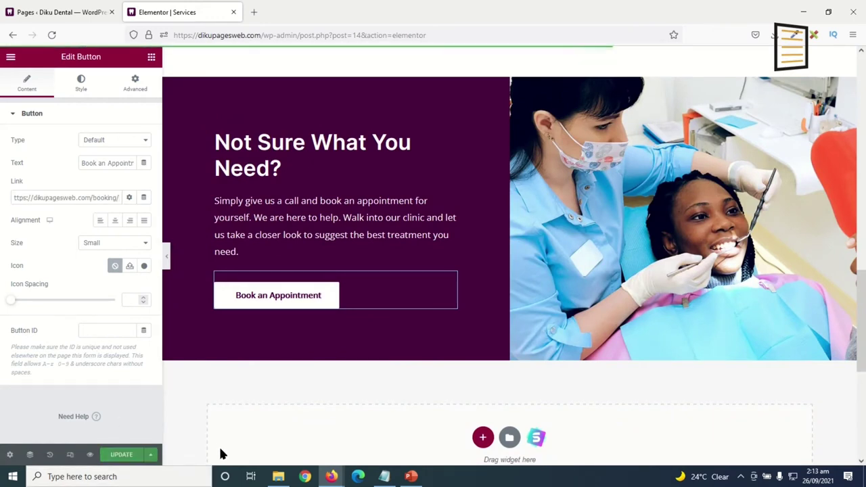
click(10, 57)
click(66, 228)
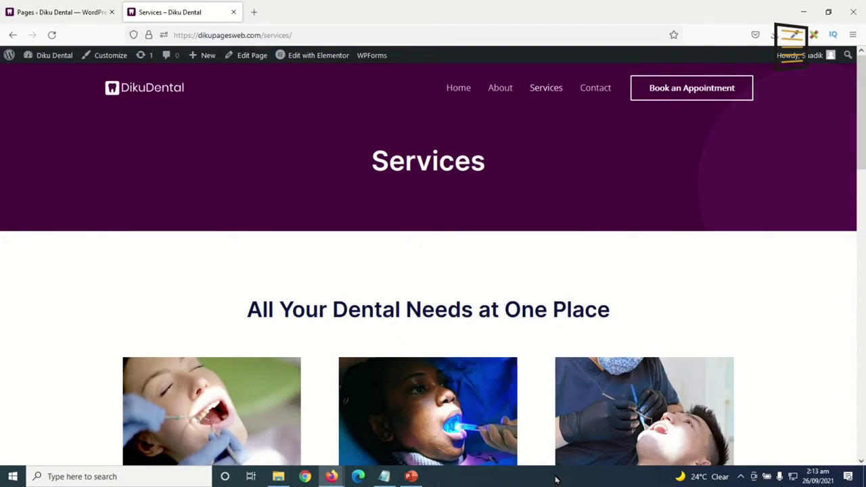
click(112, 58)
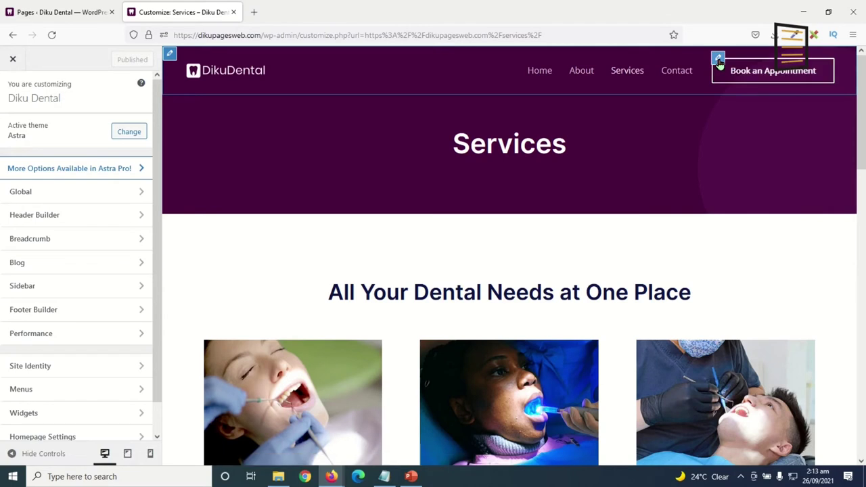
click(718, 59)
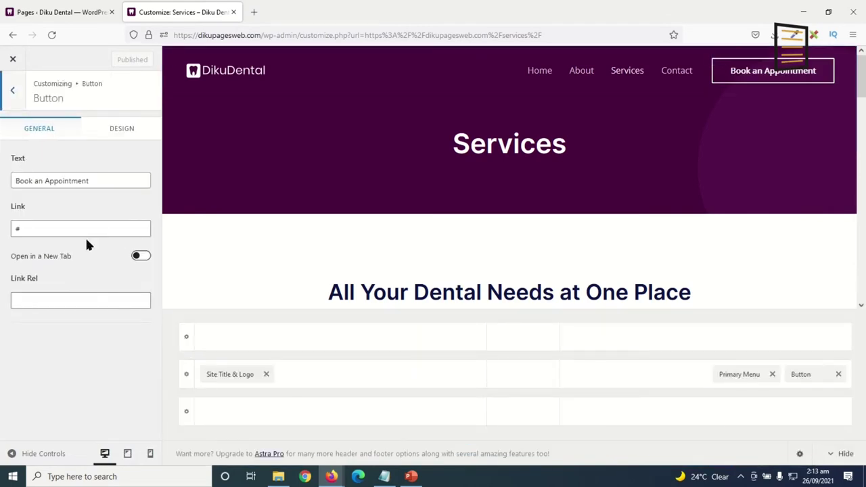
click(46, 231)
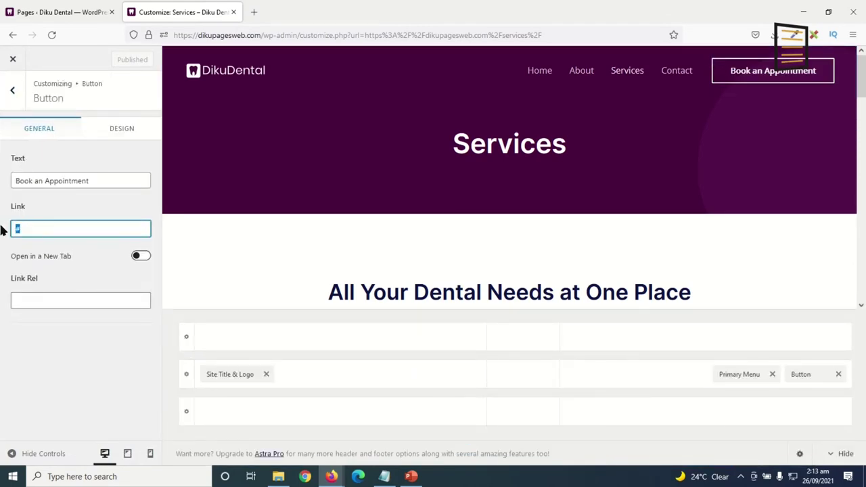
text(https://dikupagesweb.com/booking/)
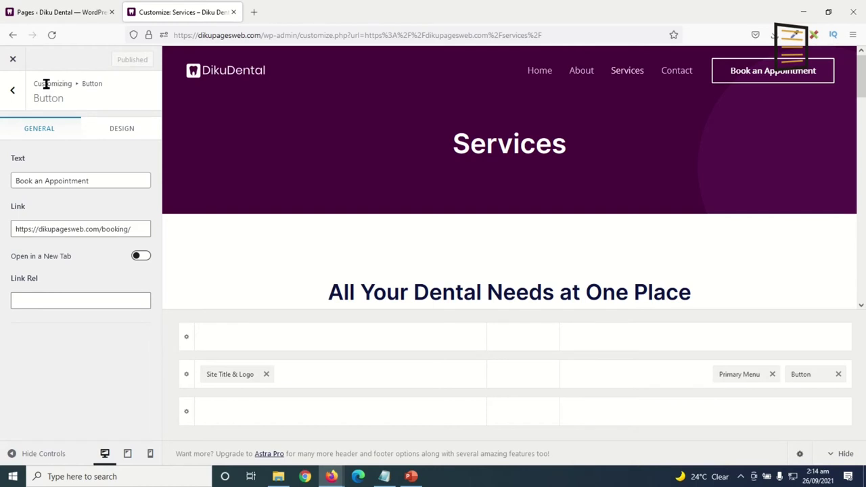
click(13, 61)
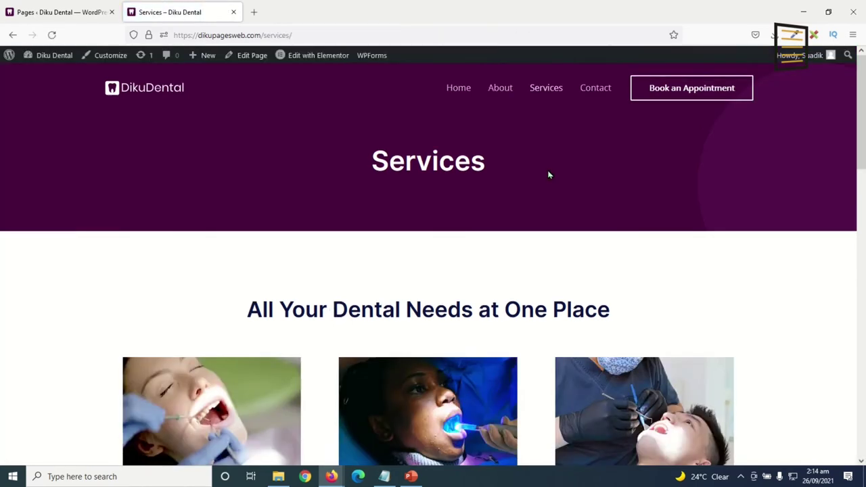
Test the header Book an Appointment button and scroll through the resulting page.
click(692, 90)
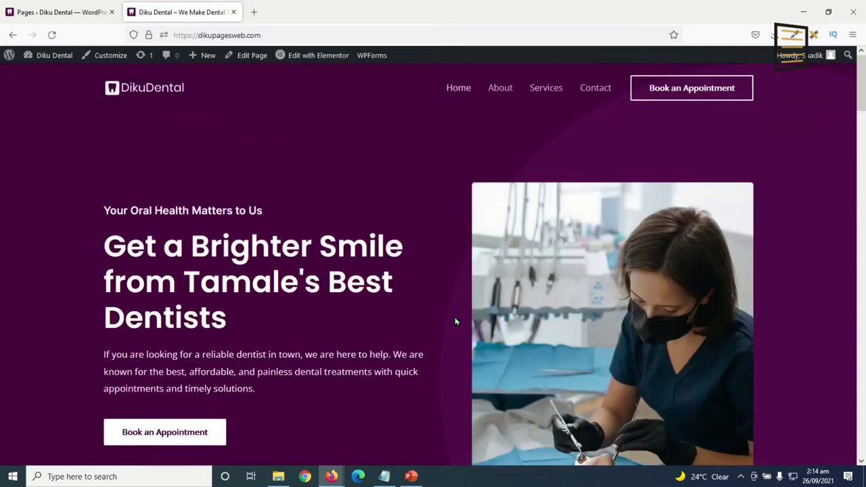
scroll(456, 322, down, 10)
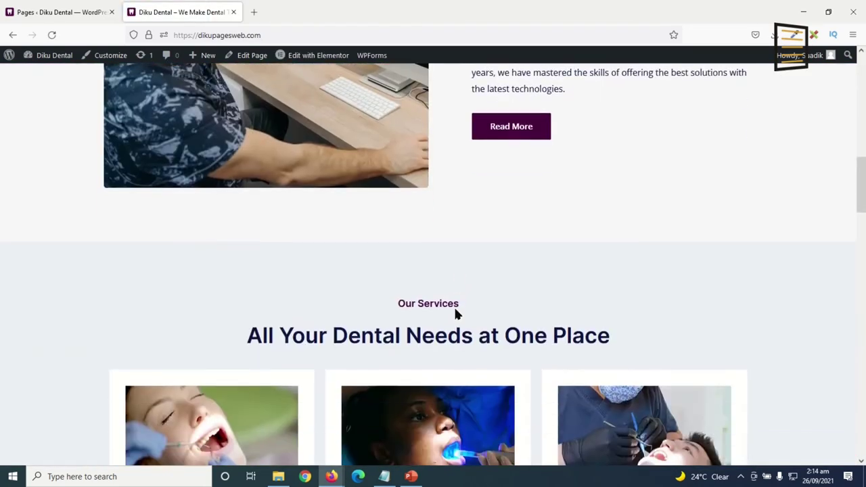
scroll(455, 311, down, 12)
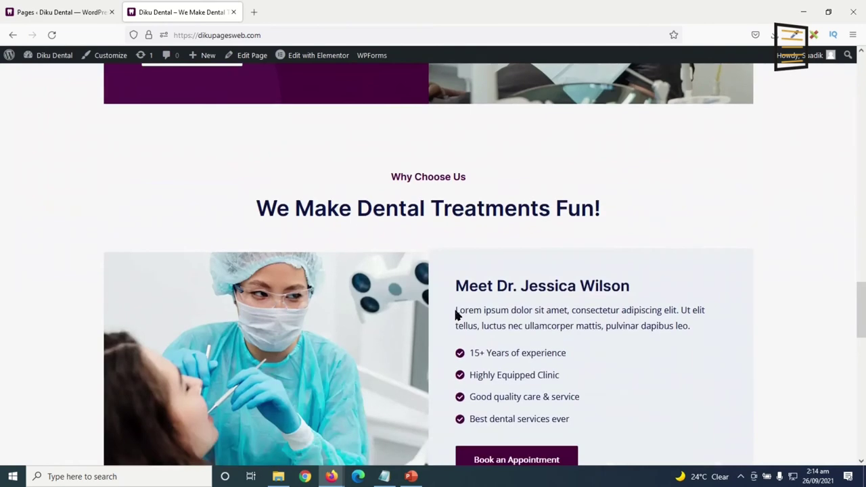
scroll(454, 312, down, 12)
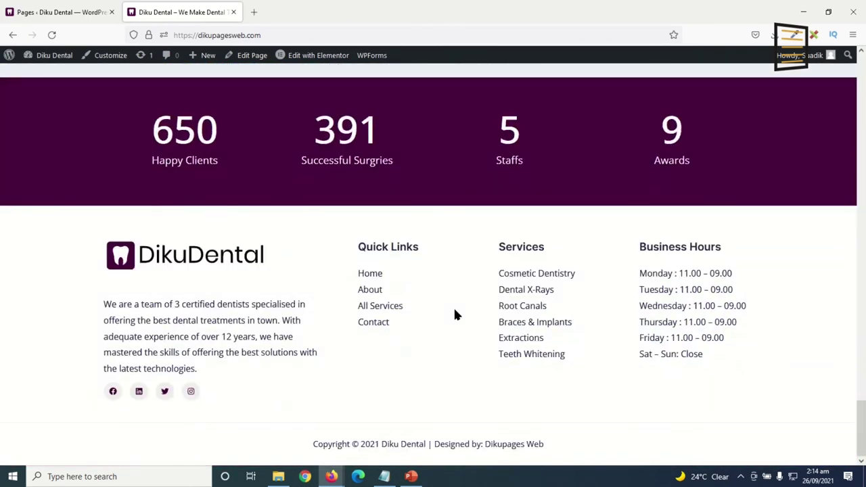
scroll(467, 315, up, 12)
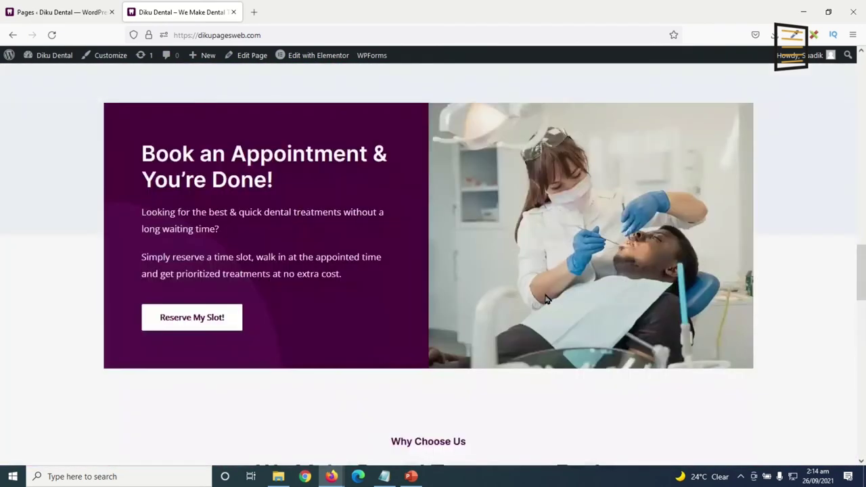
scroll(546, 298, up, 12)
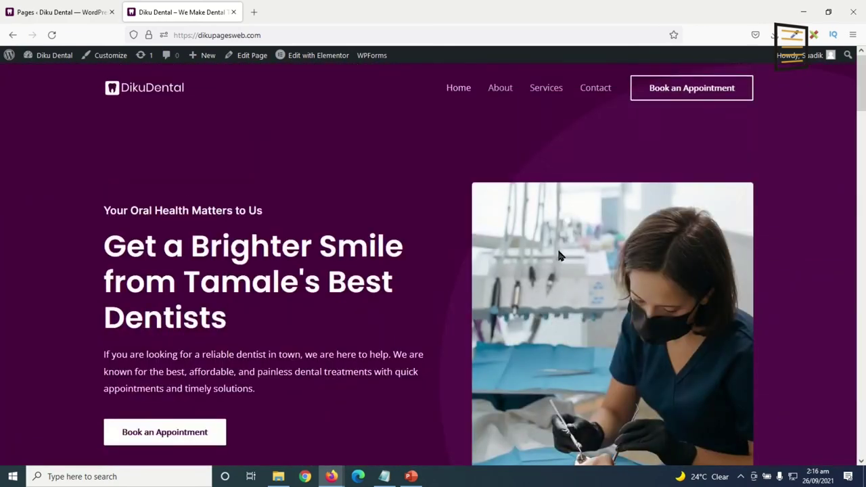
scroll(559, 255, down, 15)
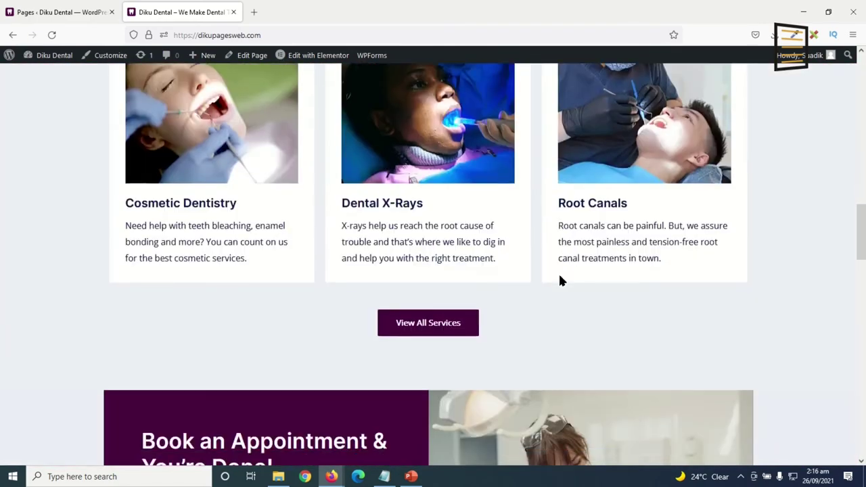
scroll(559, 280, down, 15)
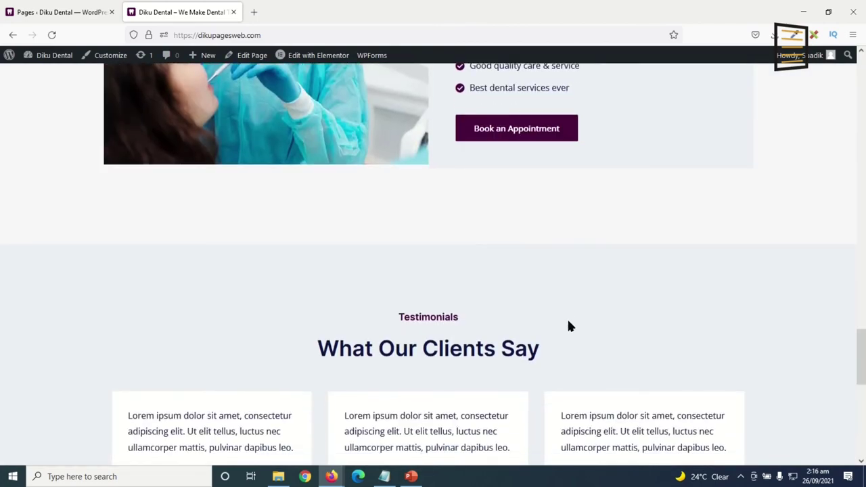
scroll(568, 325, up, 15)
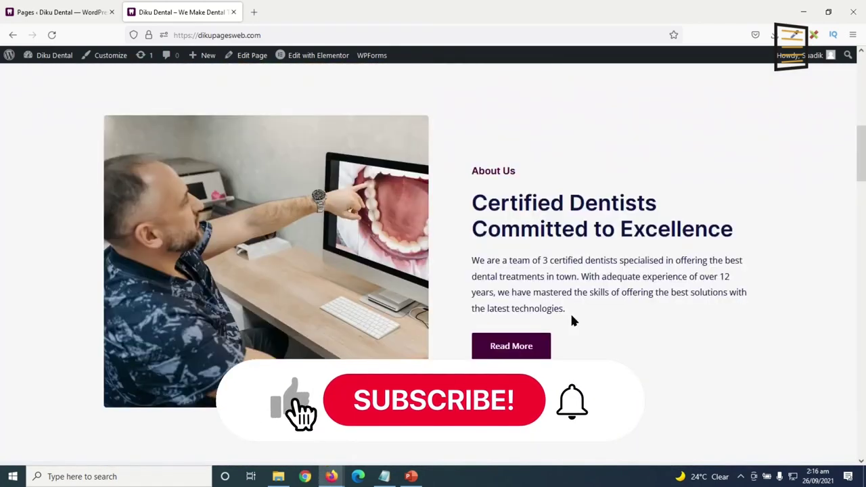
scroll(568, 298, up, 10)
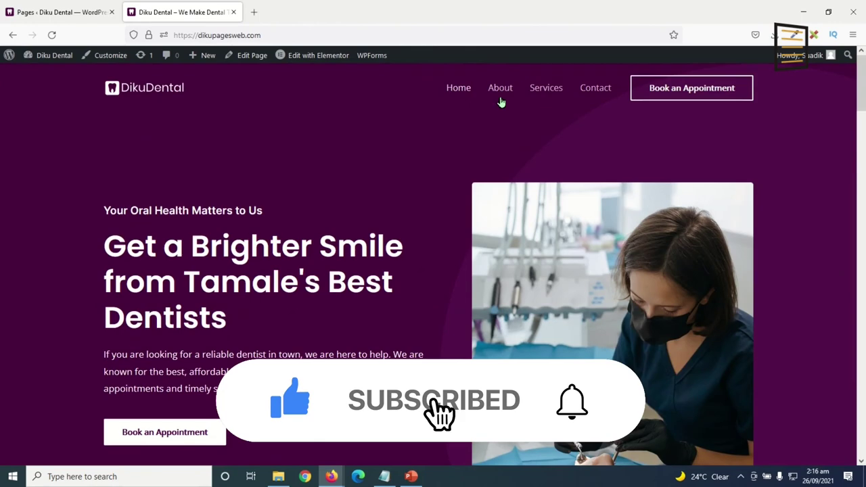
Go to the About page from the header menu and scroll through its Our Story section.
click(504, 102)
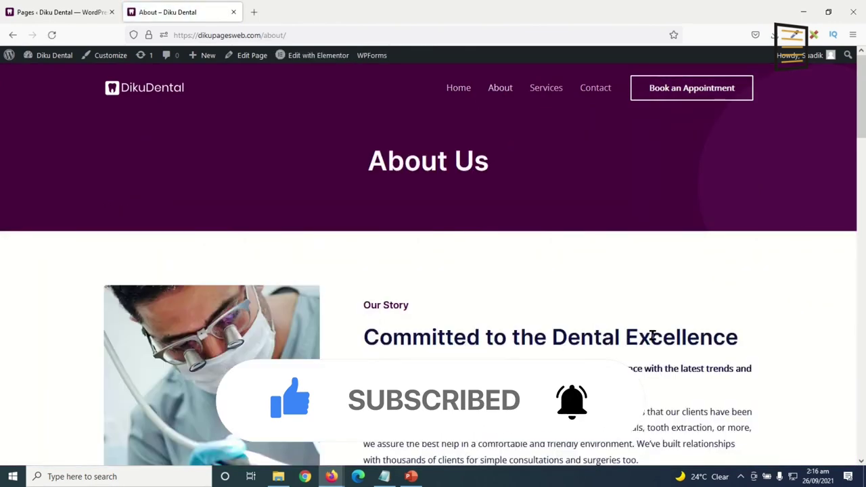
scroll(652, 336, down, 12)
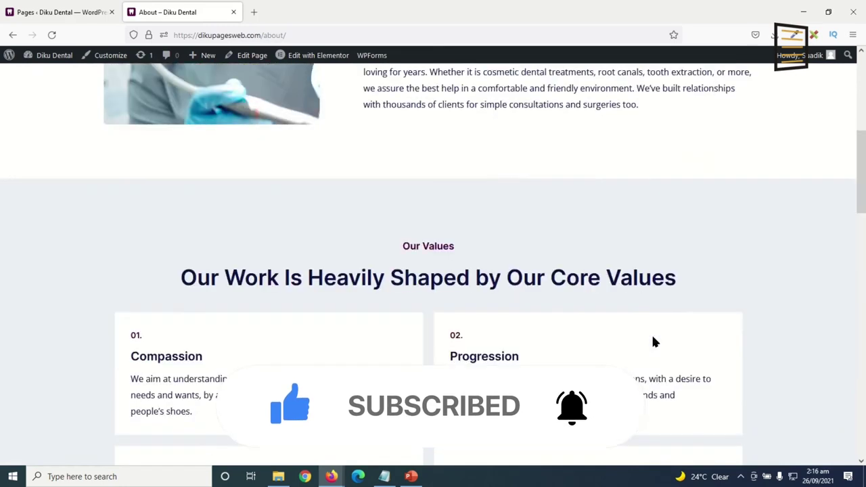
scroll(651, 338, down, 3)
scroll(651, 338, up, 8)
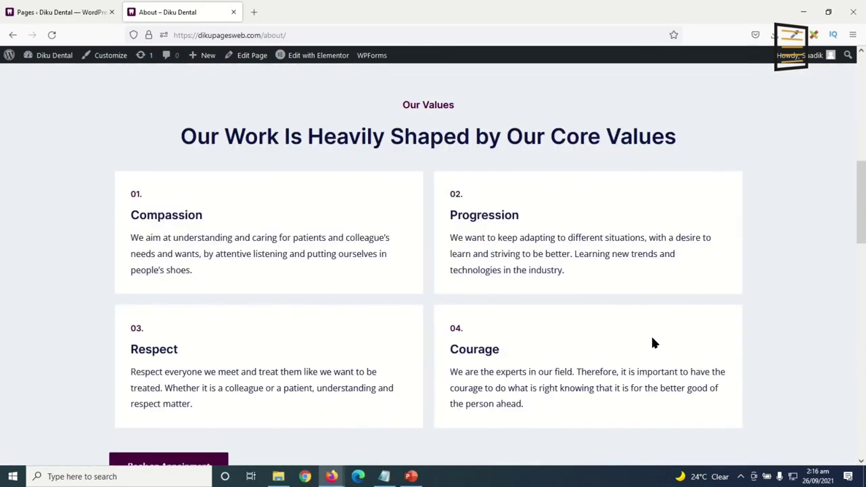
scroll(653, 338, up, 3)
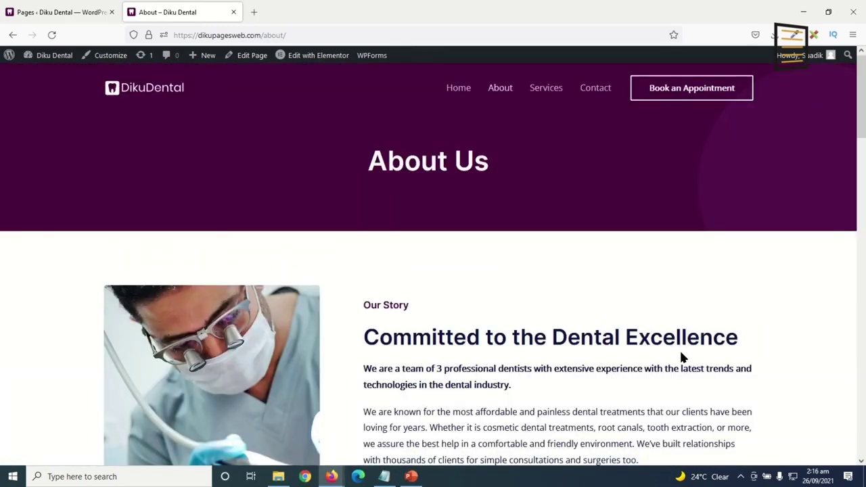